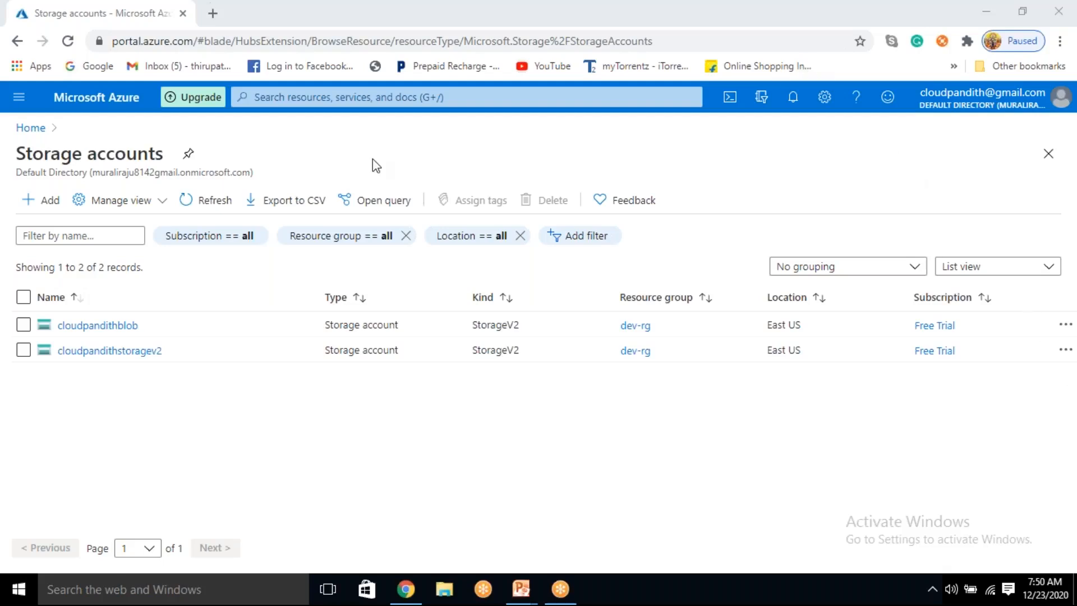
Step: Start a new storage account and create the resource group cloudpandith-BI-Master-Program for it
click(38, 203)
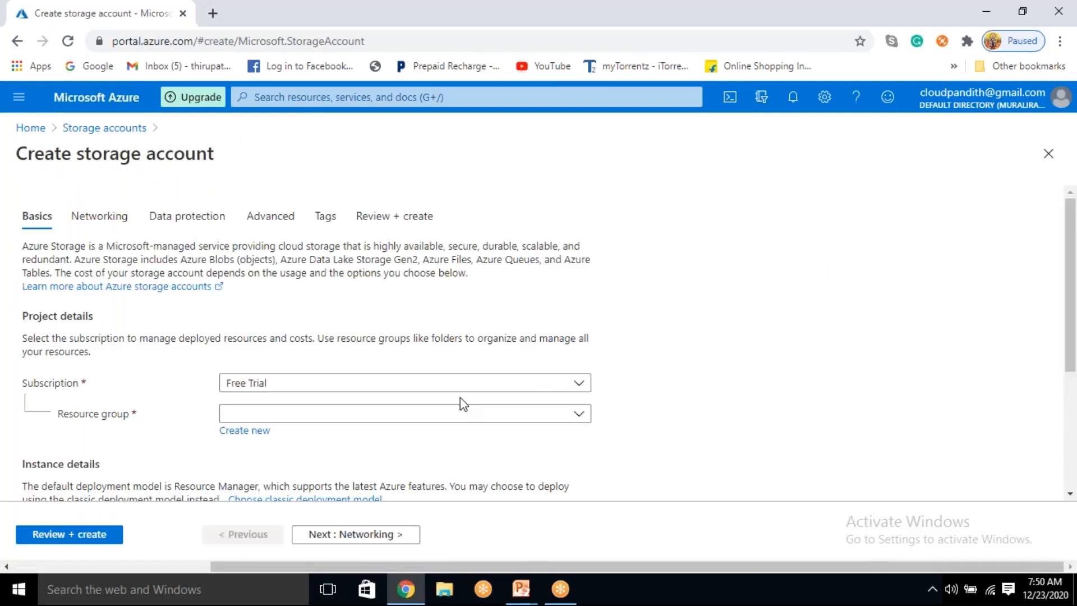
click(293, 415)
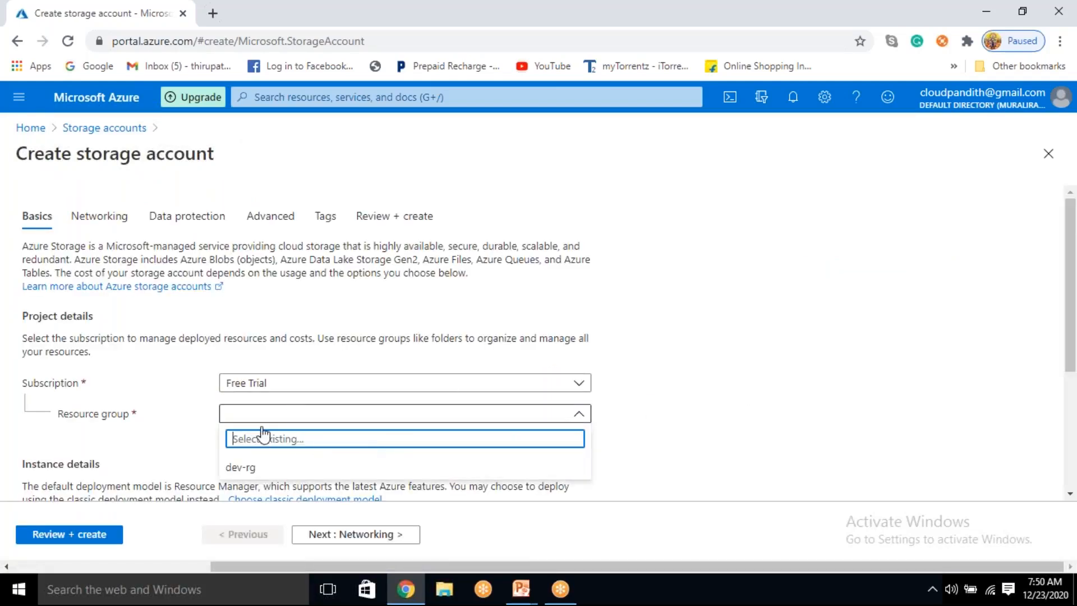
click(838, 428)
click(268, 416)
click(205, 440)
click(225, 441)
text(cloudpadi)
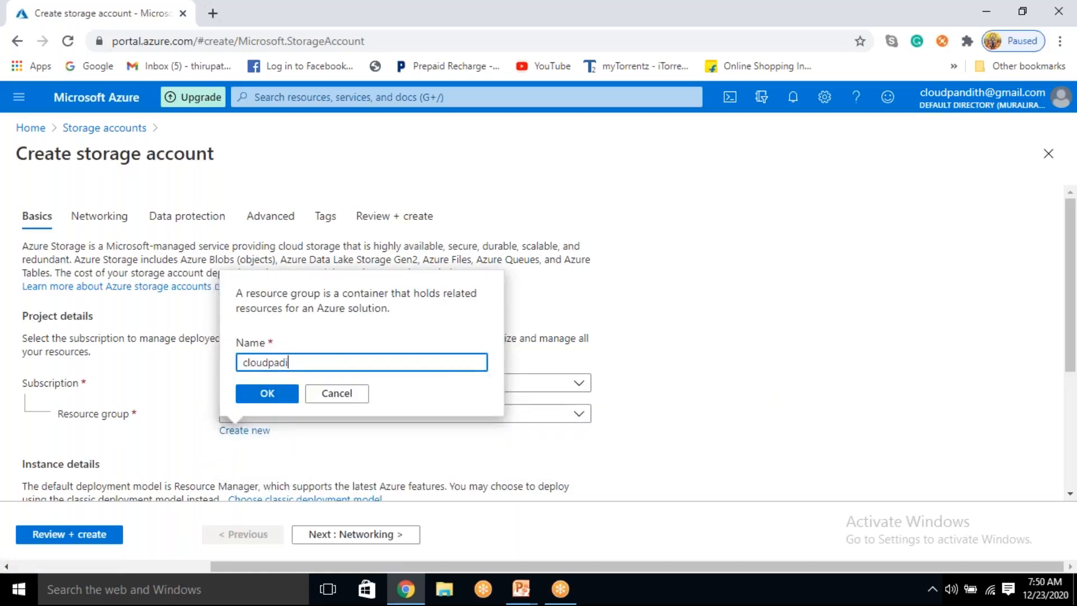
key(BackSpace)
key(BackSpace)
text(n)
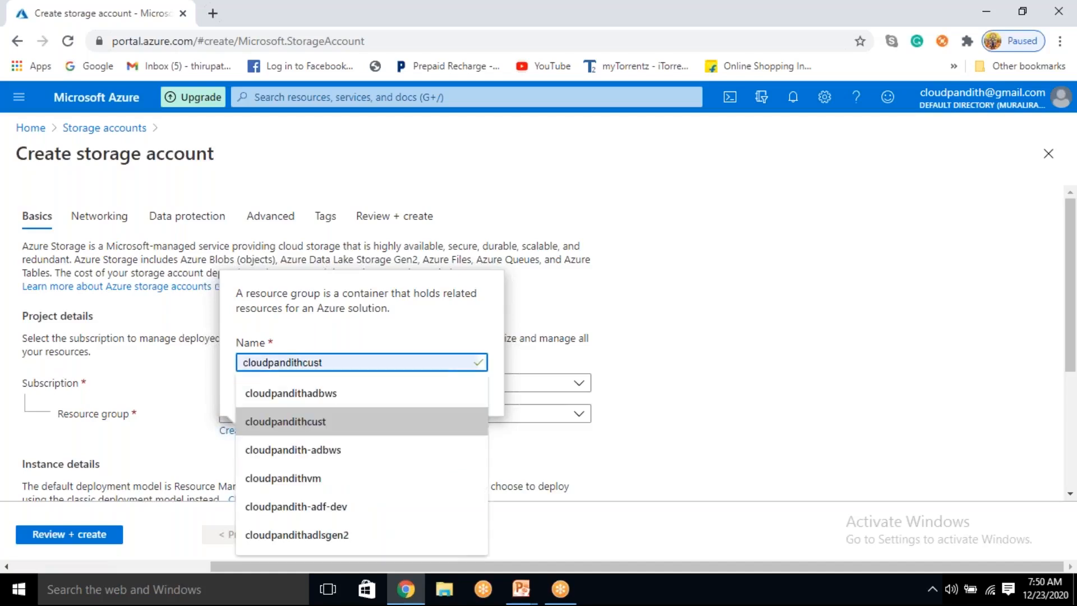
text(dith-)
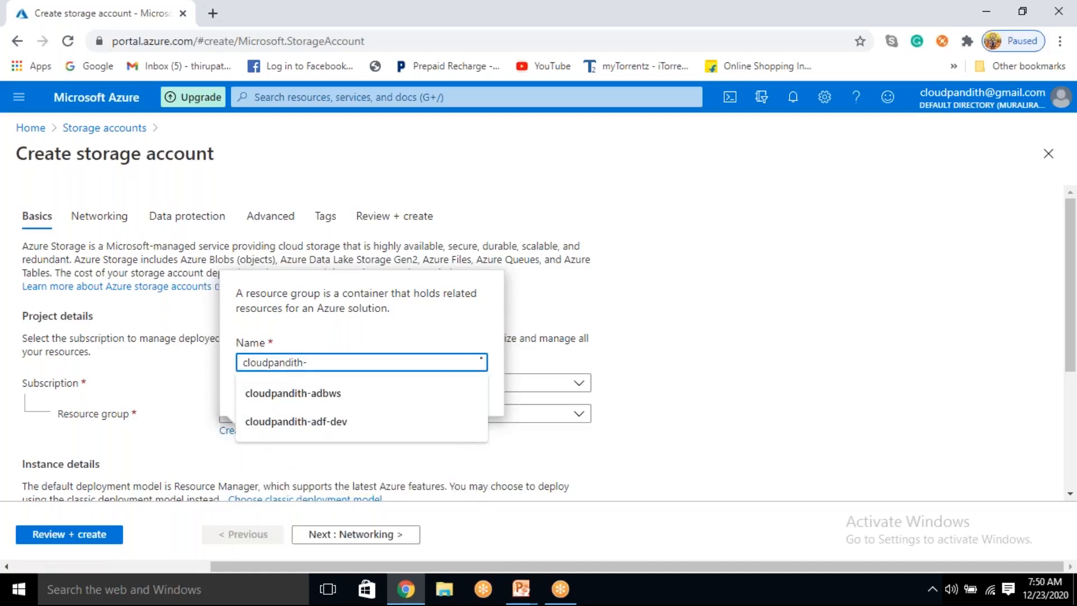
text(BI-Master-Pro)
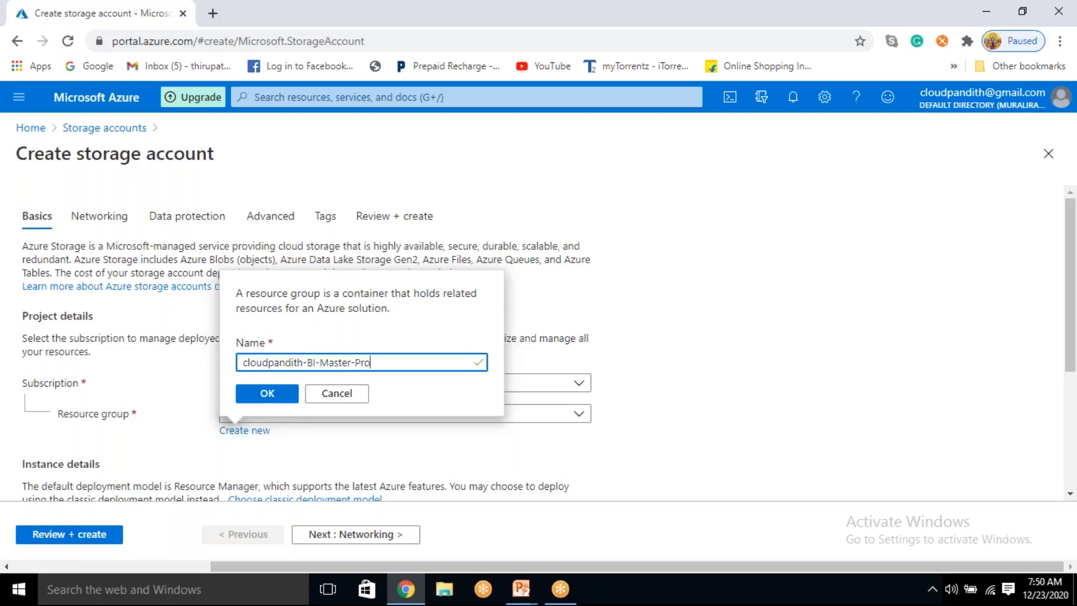
click(269, 399)
Step: Name the storage account cloudpandithadlsv2store
scroll(313, 392, down, 4)
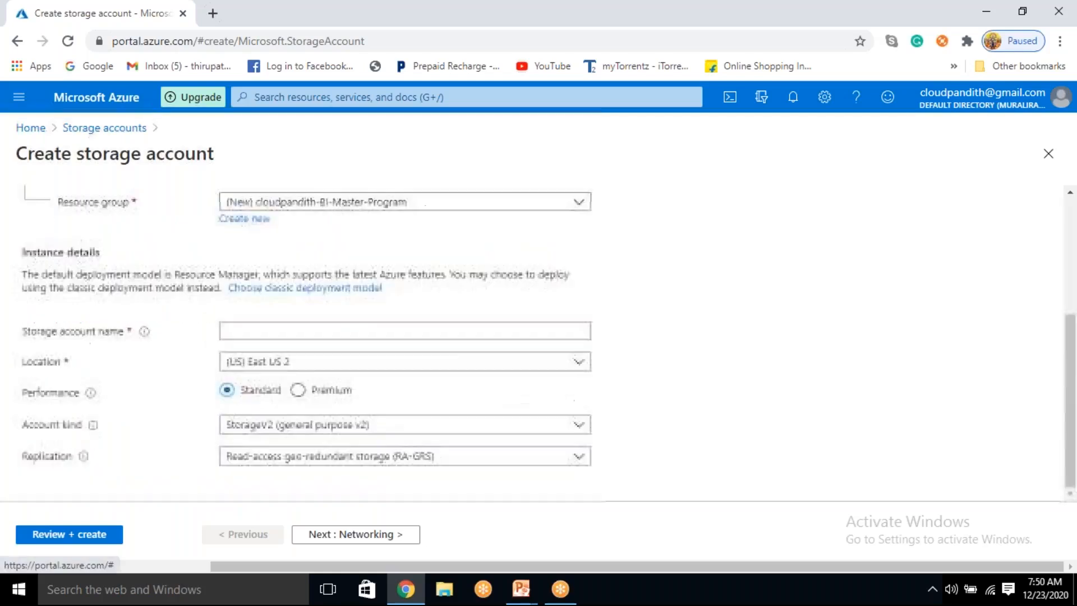
click(272, 331)
text(clou)
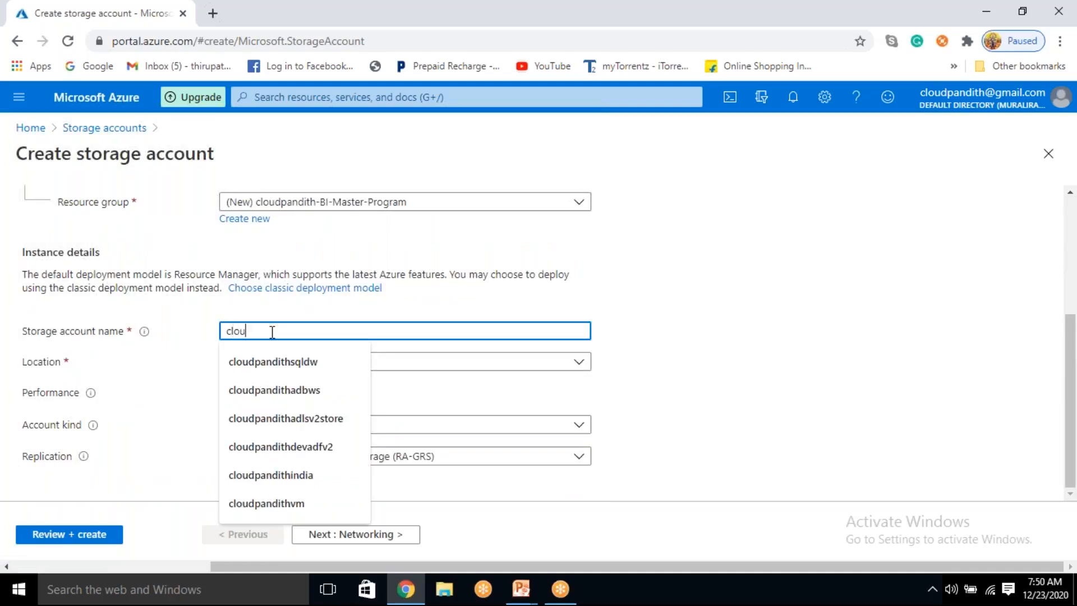
text(dpandithstore)
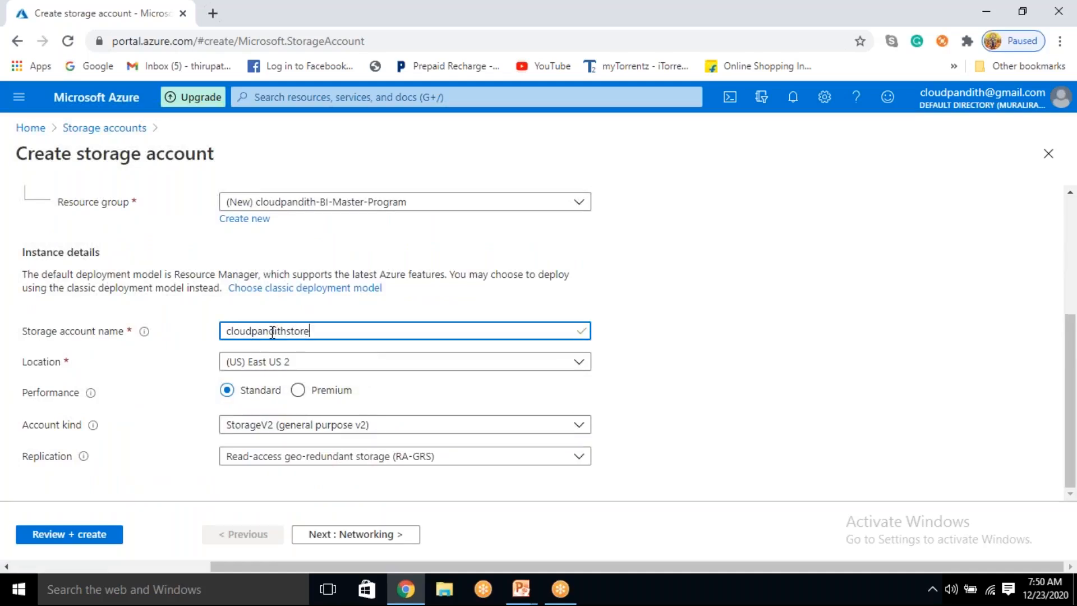
key(BackSpace)
key(BackSpace)
key(BackSpace)
key(BackSpace)
key(BackSpace)
text(a)
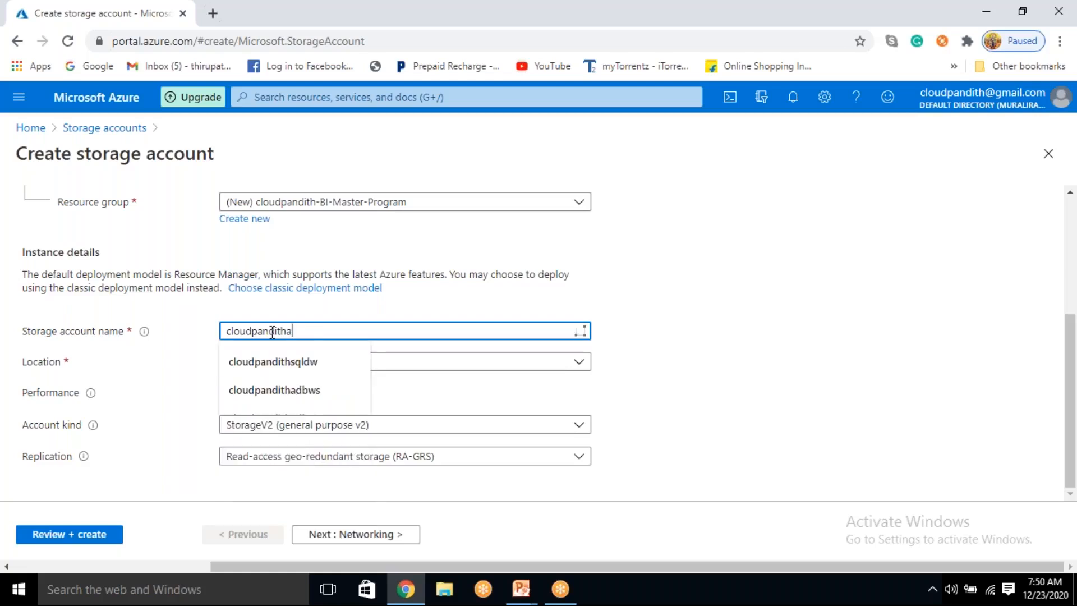
text(dlsve)
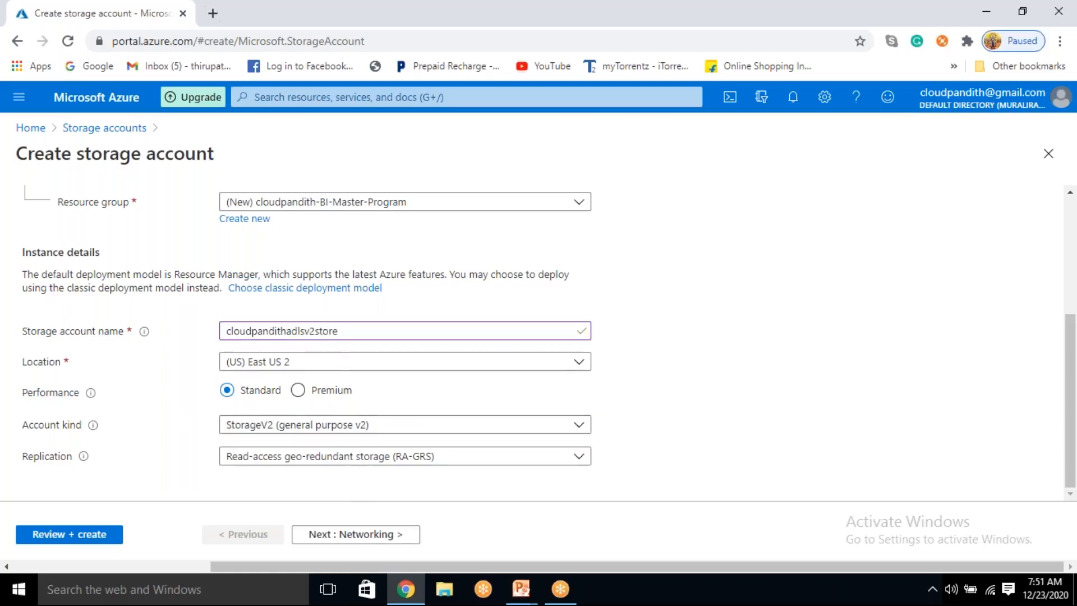
Step: Enable the Data Lake Storage Gen2 hierarchical namespace in the advanced settings, and create the storage account
click(366, 538)
click(367, 538)
click(367, 537)
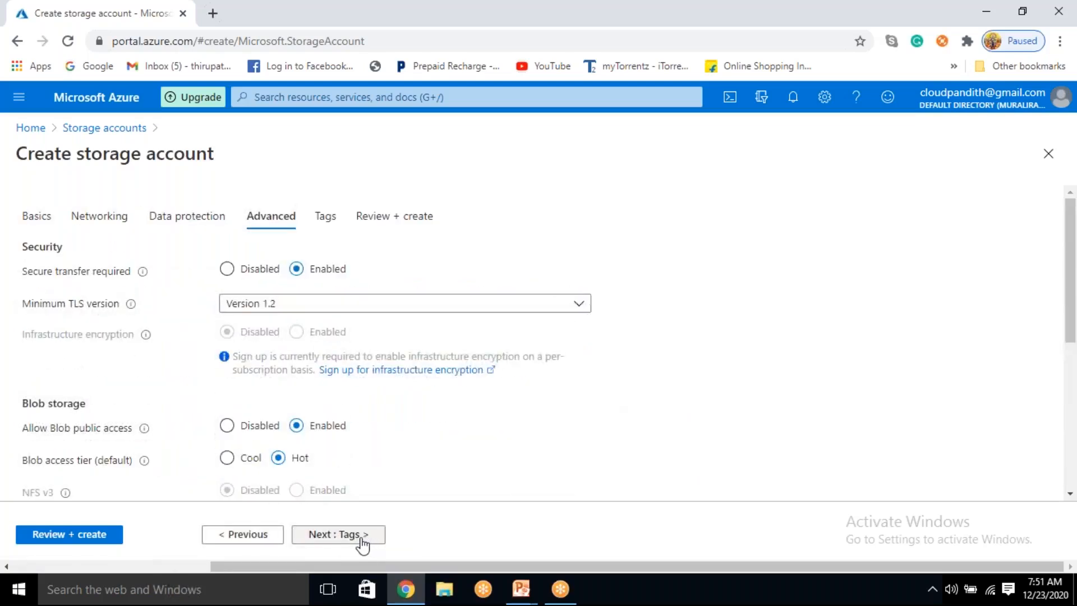
scroll(269, 396, down, 4)
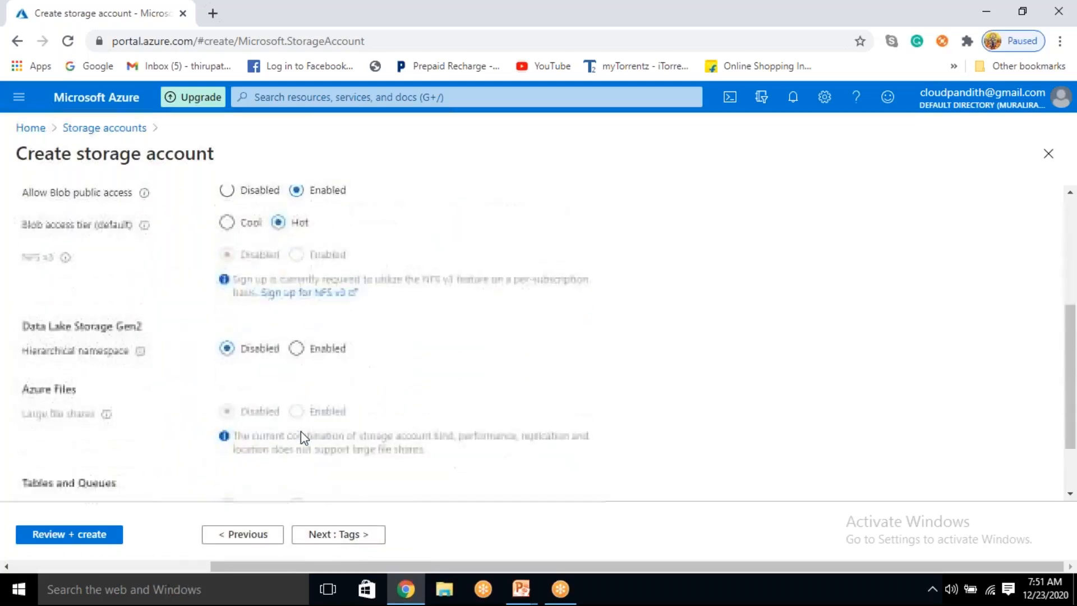
click(296, 348)
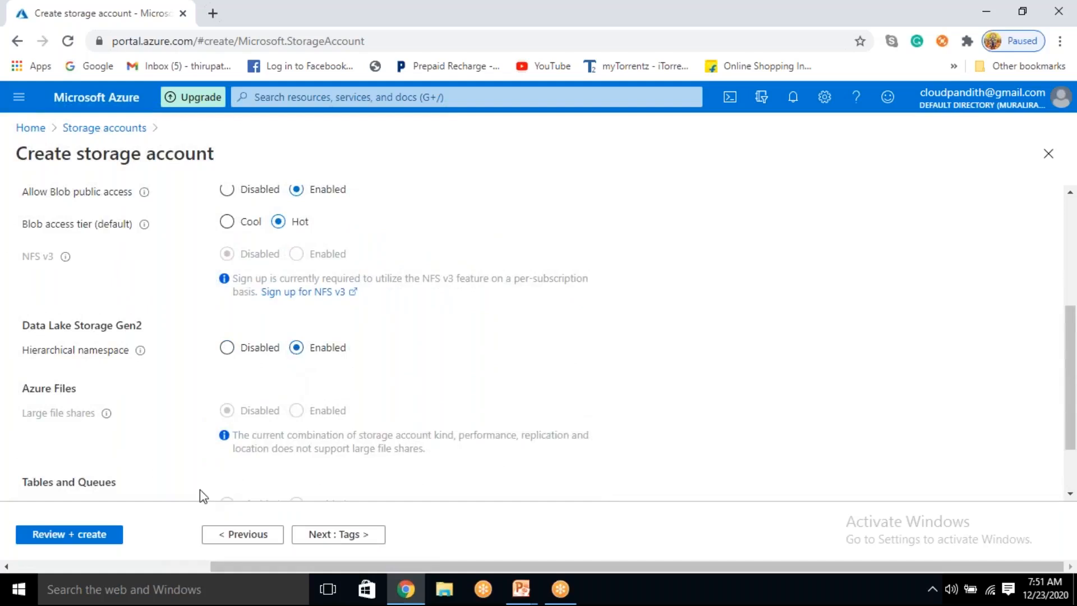
click(61, 539)
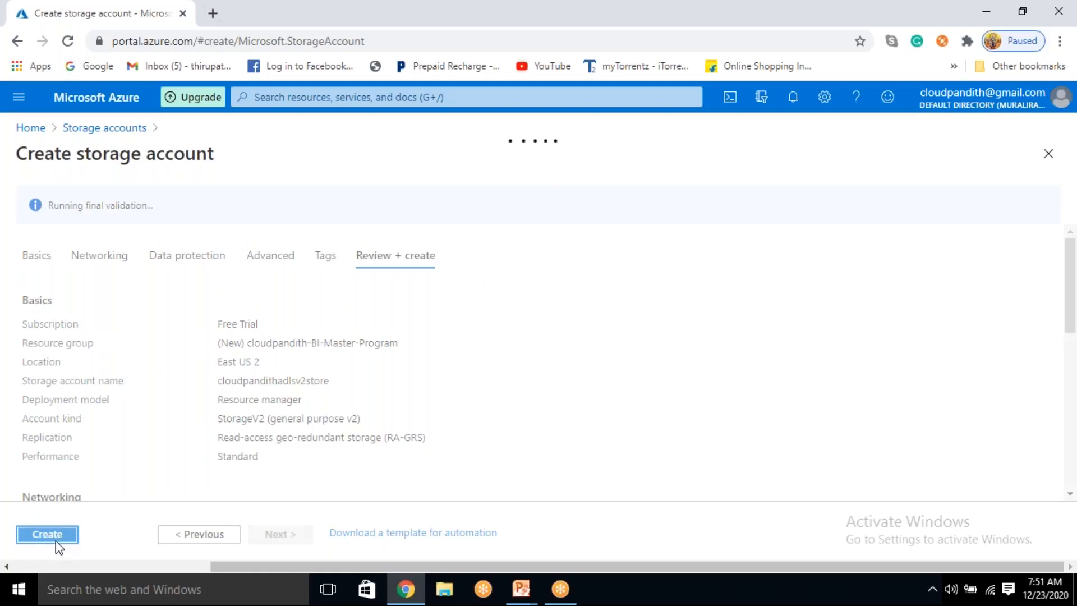
click(48, 534)
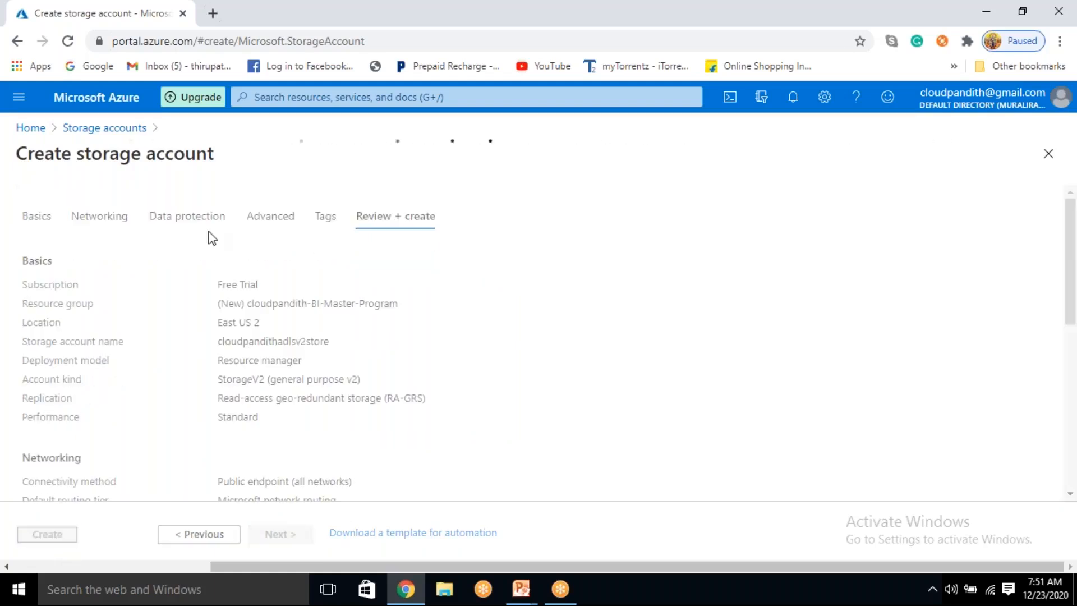
Step: Open portal.azure.com in a new browser tab and start creating a new data factory
click(212, 12)
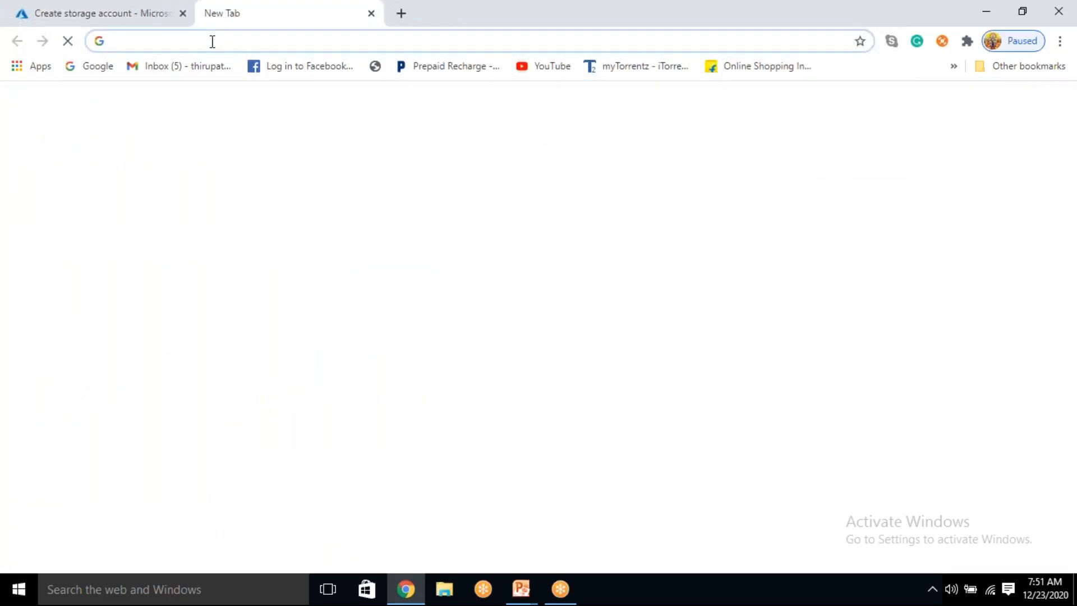
text(portal.azure.com)
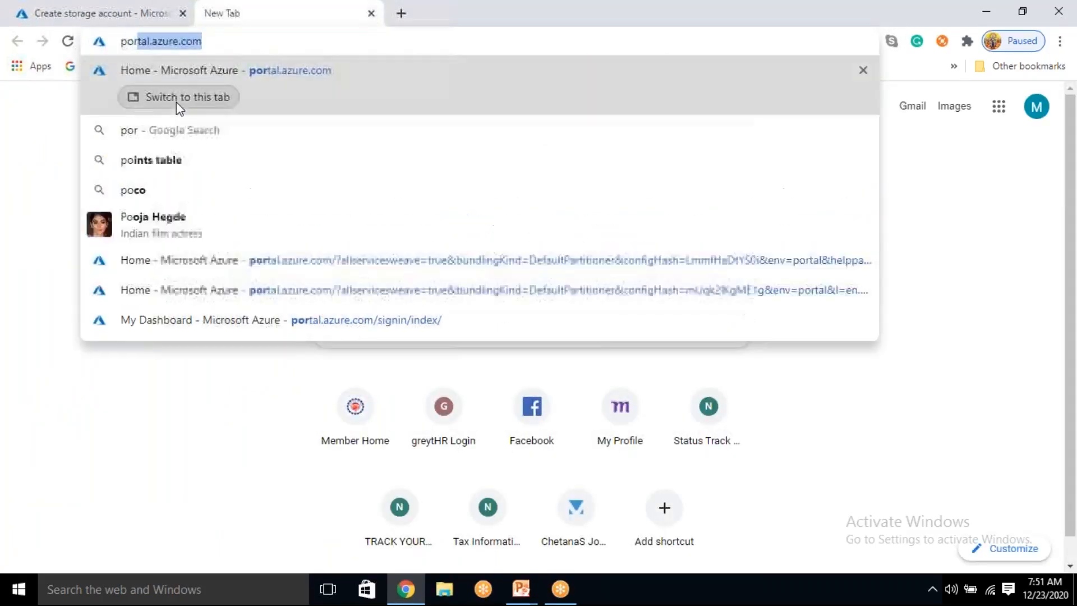
key(Return)
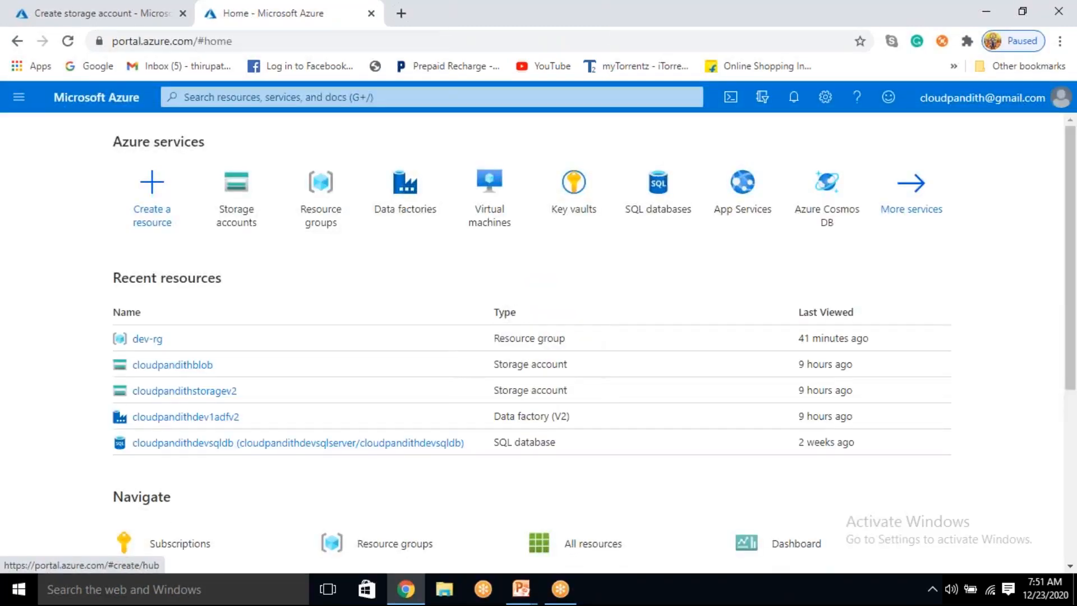
click(404, 187)
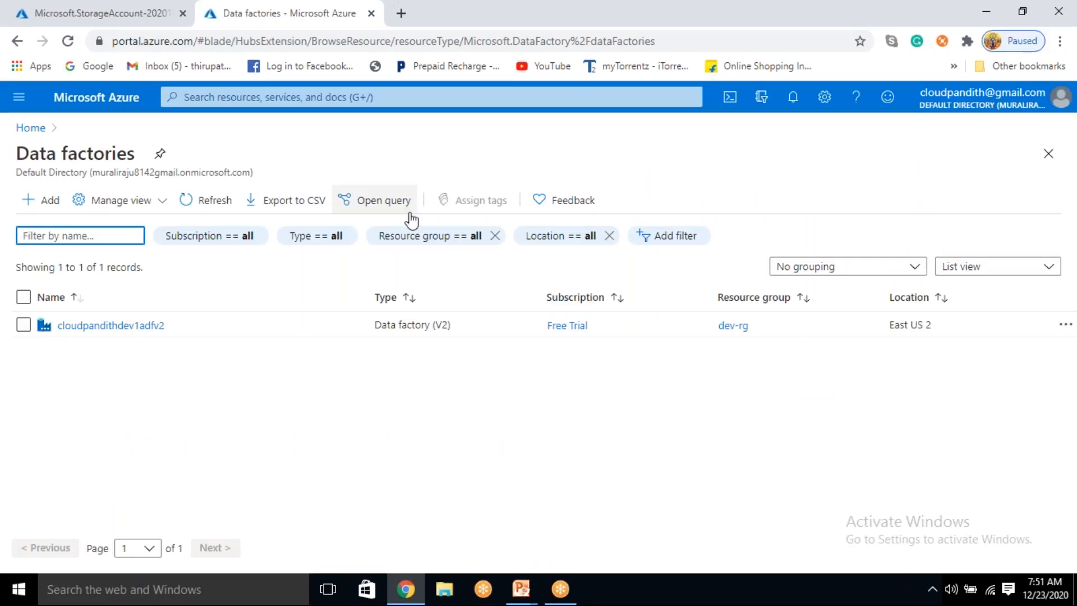
click(49, 201)
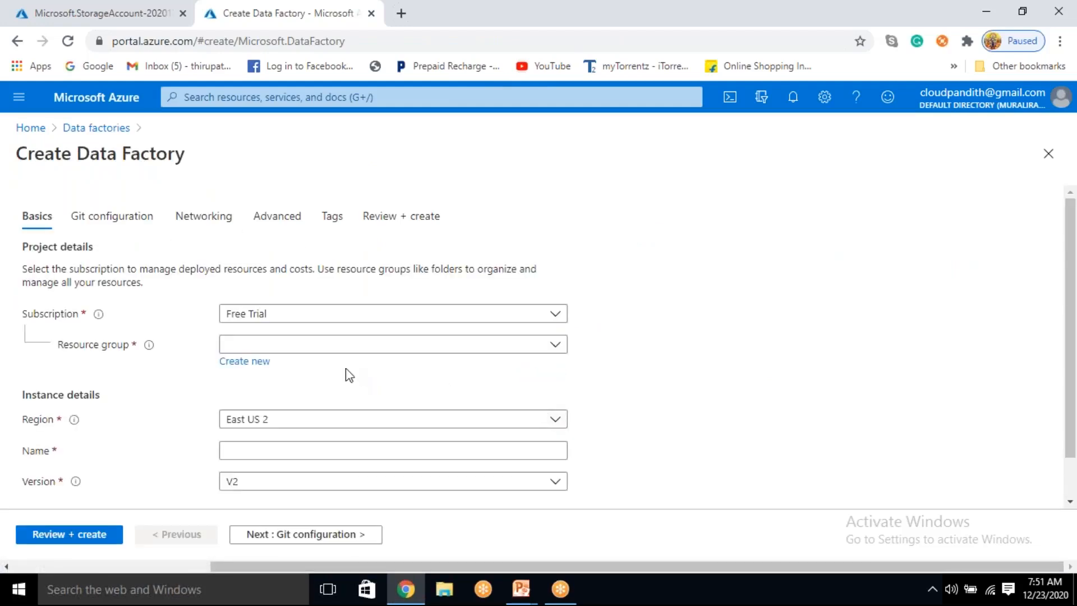
Step: Assign the data factory to the resource group cloudpandith-BI-Master-Program and name it cloudpandithadfv21223
click(320, 342)
click(299, 398)
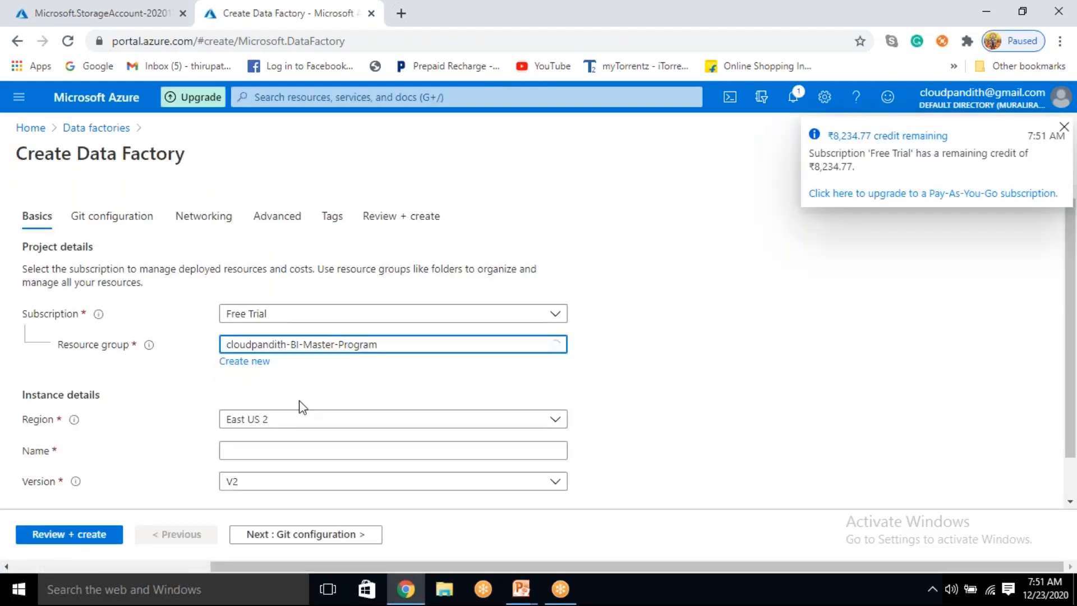
click(251, 452)
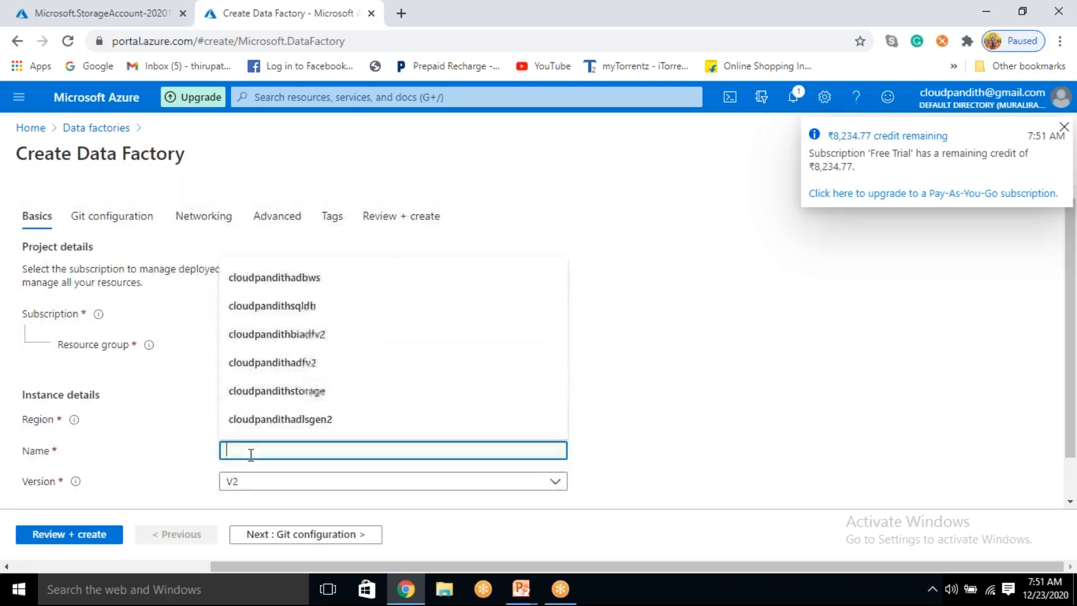
text(cloud)
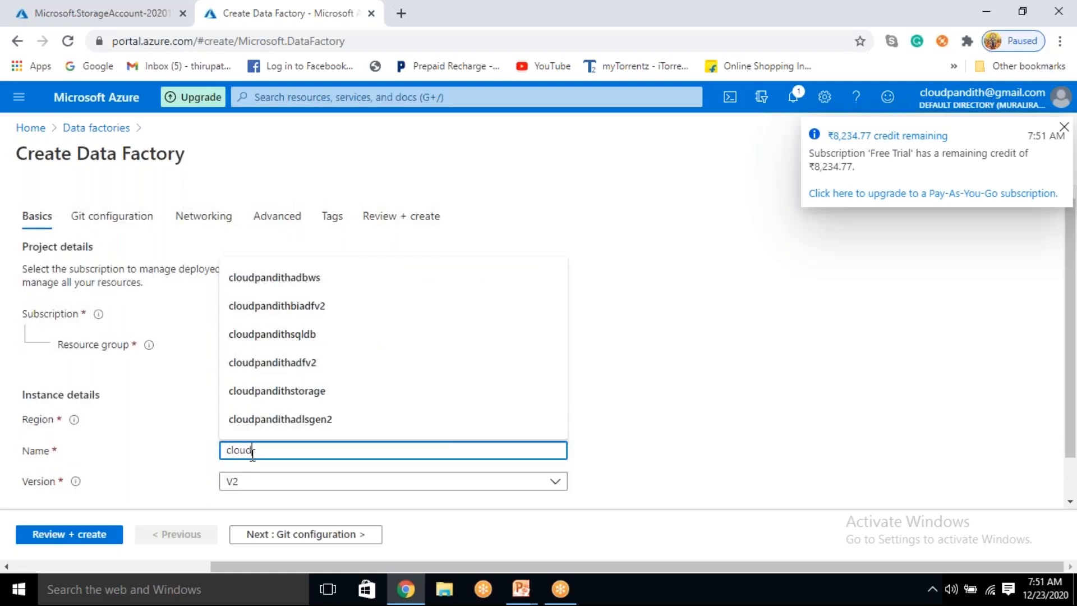
text(pandithadfv)
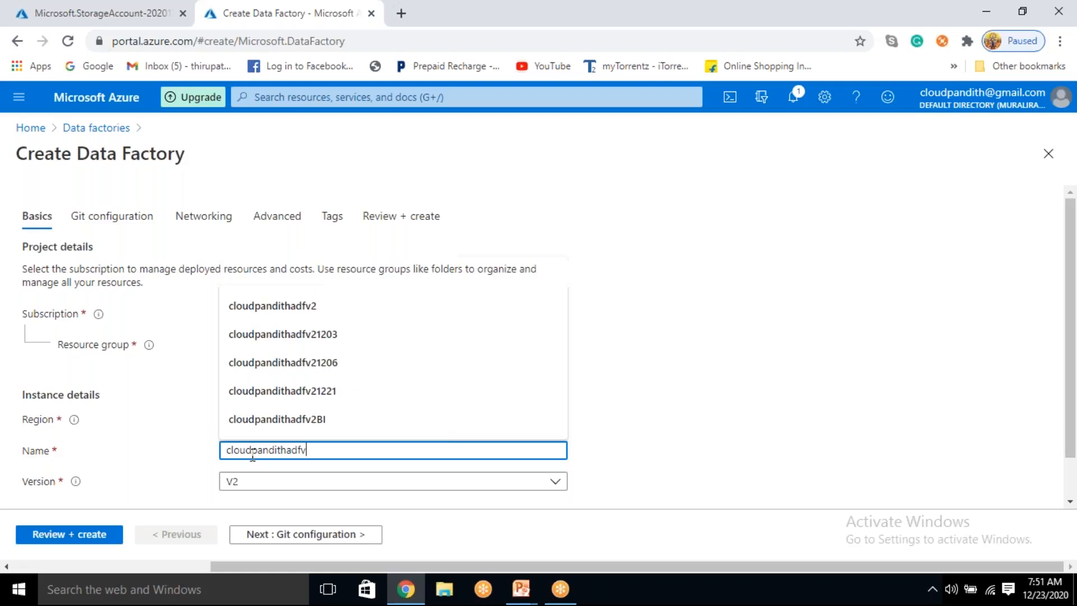
text(21223)
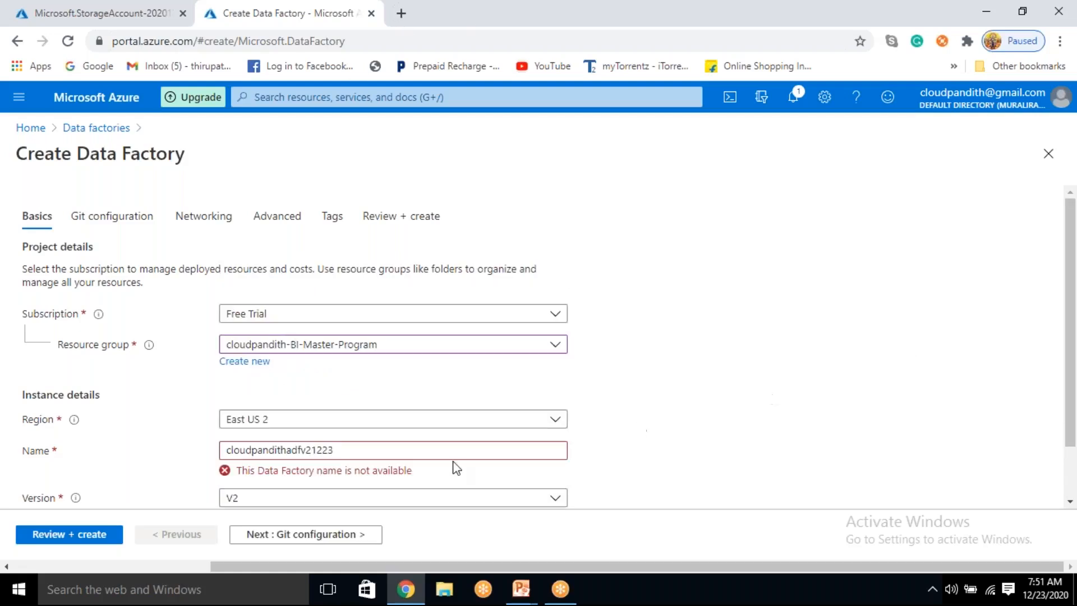
triple_click(645, 372)
Step: Enable the "Configure Git later" option for the data factory, then validate and create it
click(364, 537)
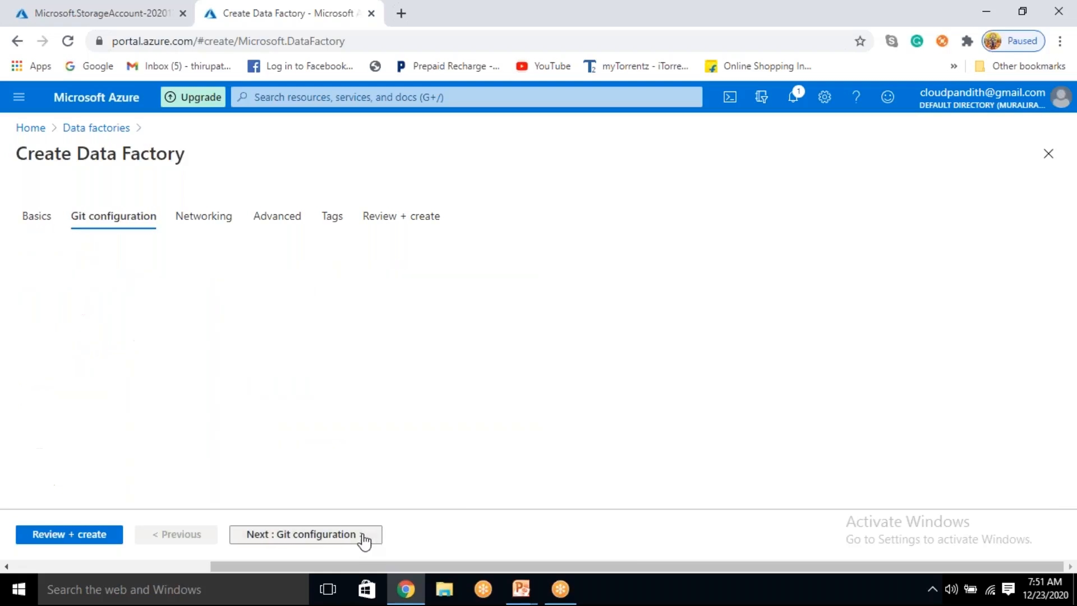
click(227, 298)
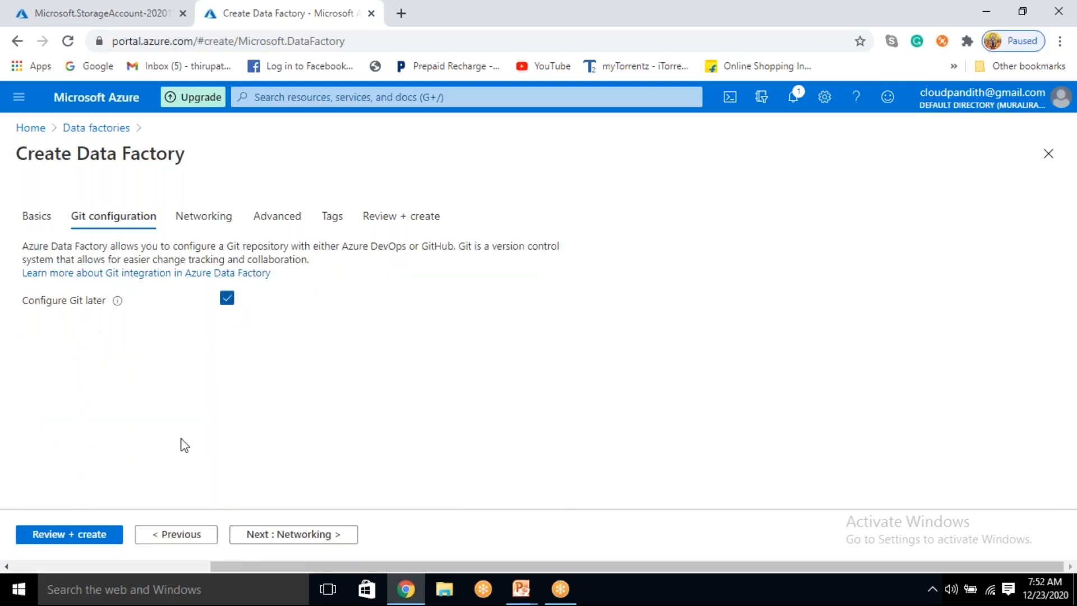
click(105, 542)
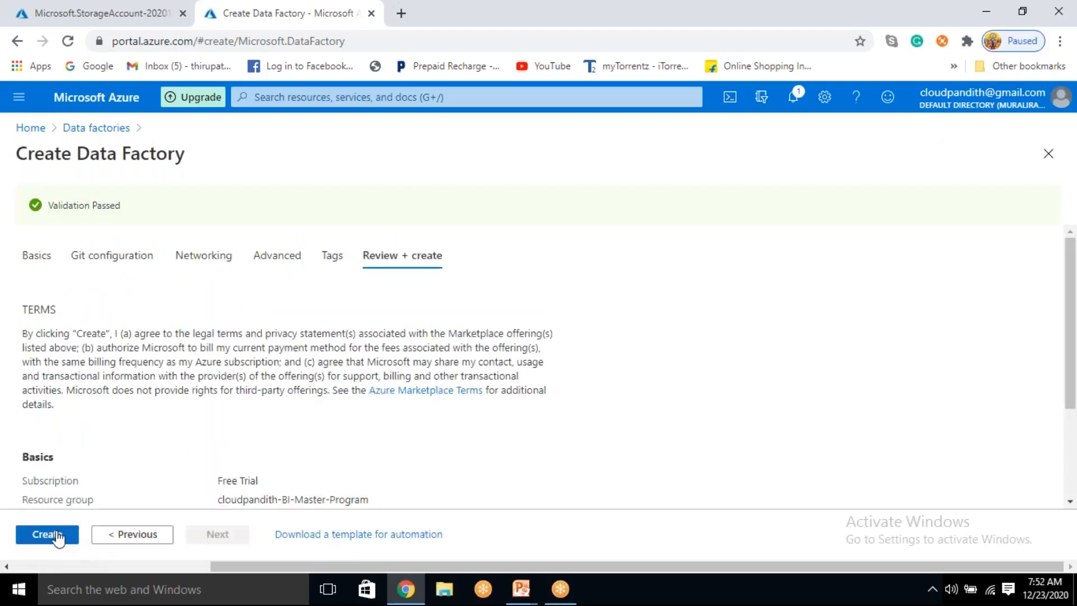
click(54, 536)
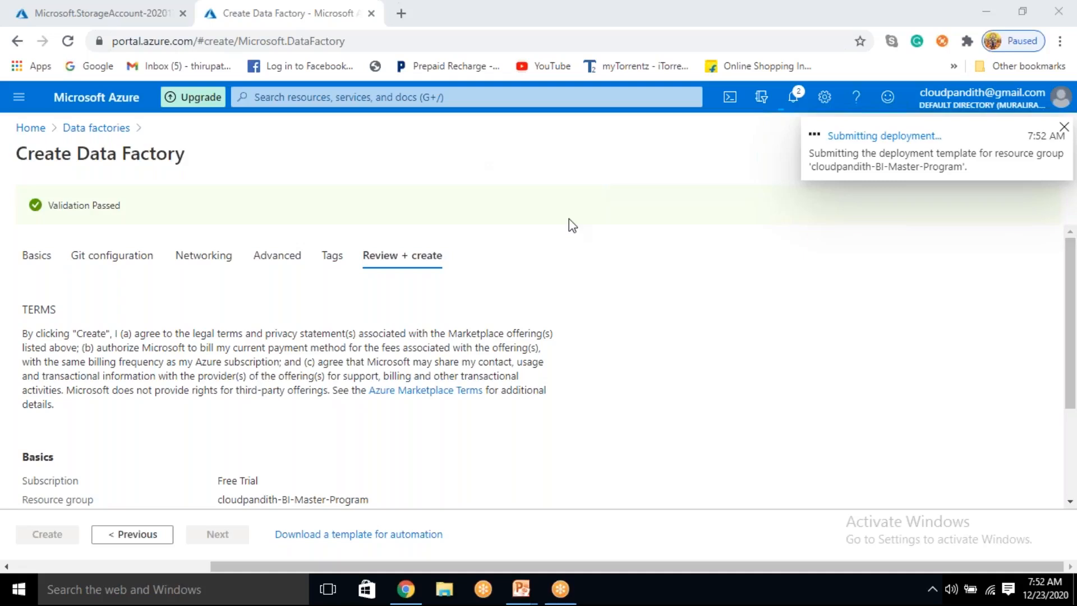
Step: Open the Azure portal in another browser tab and start creating a new key vault
click(400, 13)
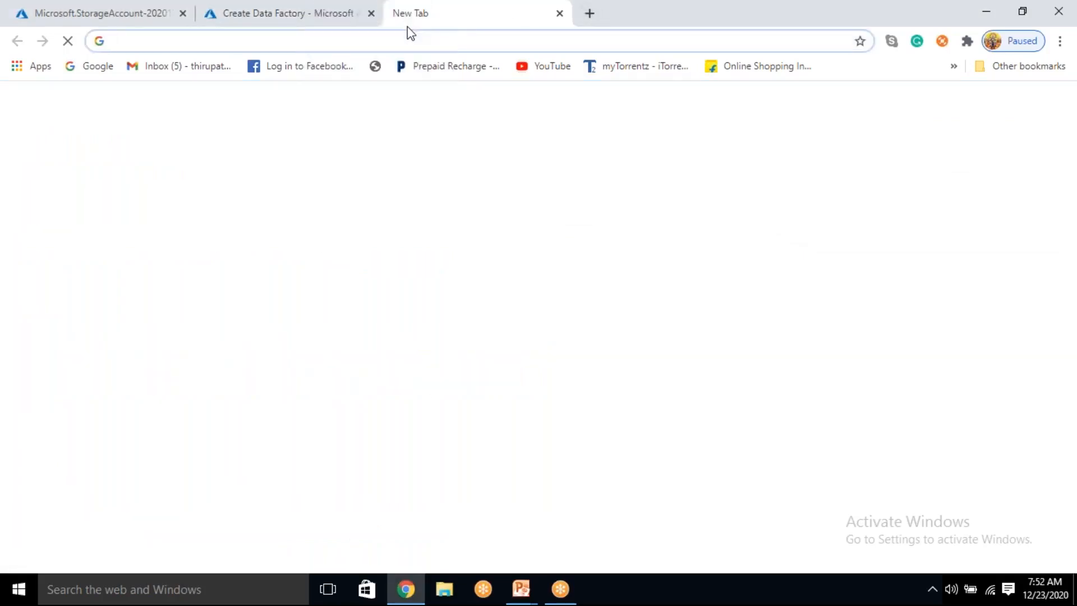
text(p)
key(Return)
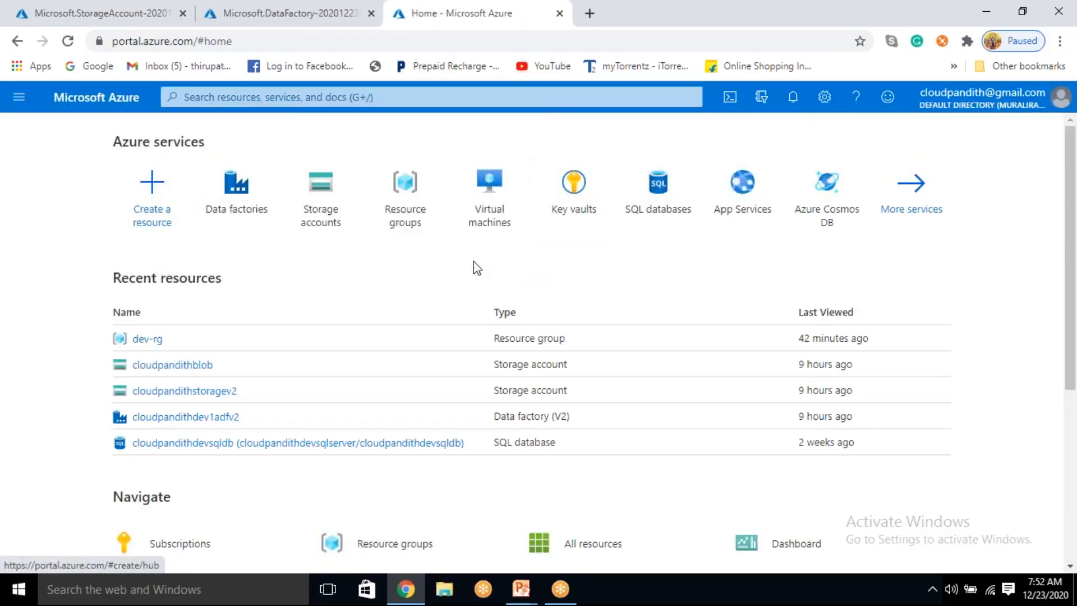
click(568, 192)
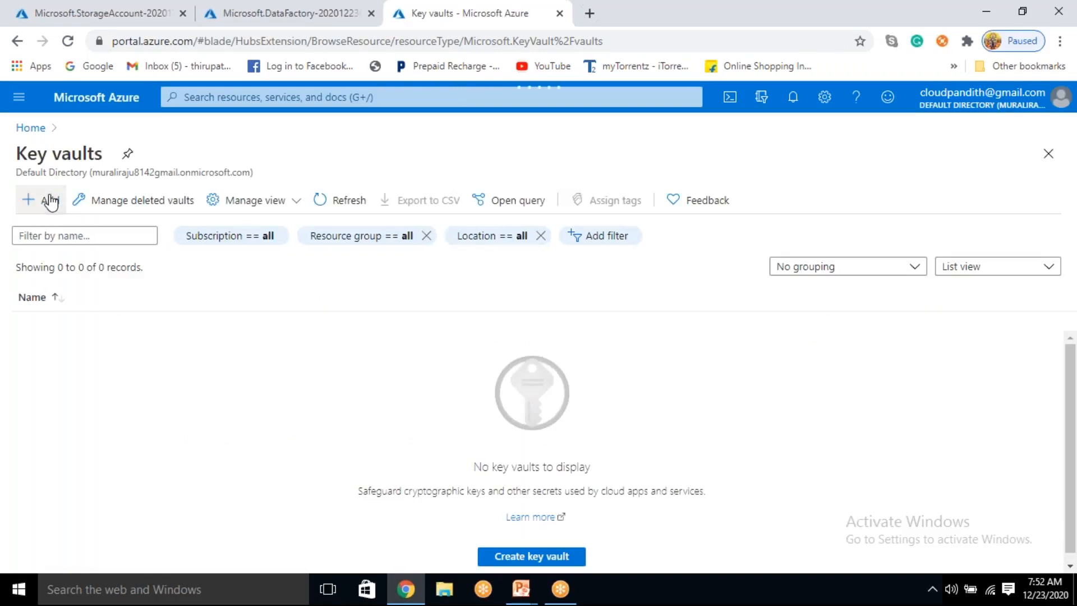
click(50, 201)
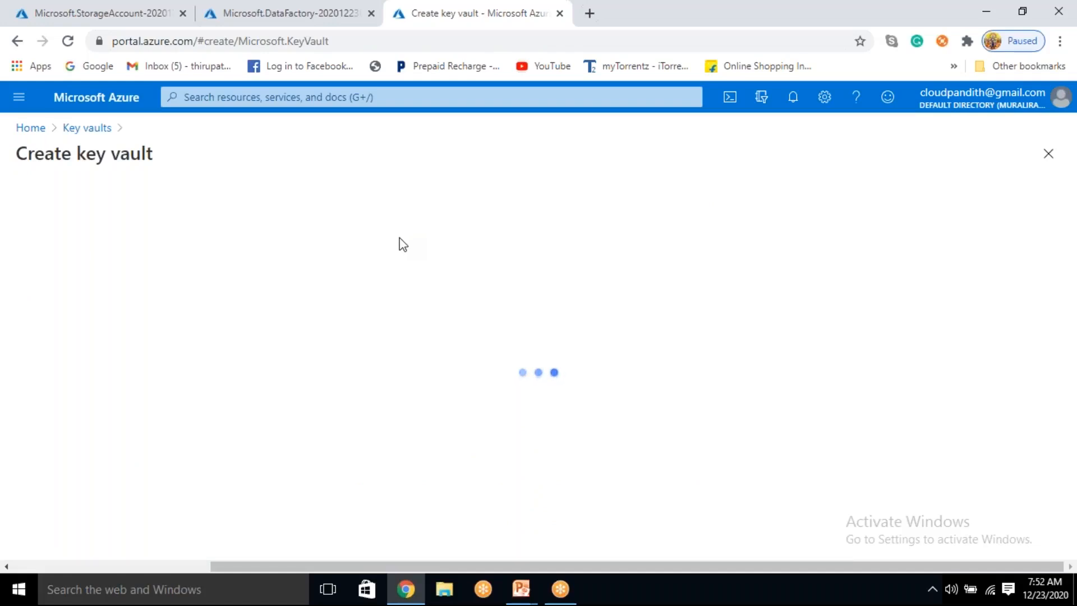
scroll(397, 237, down, 1)
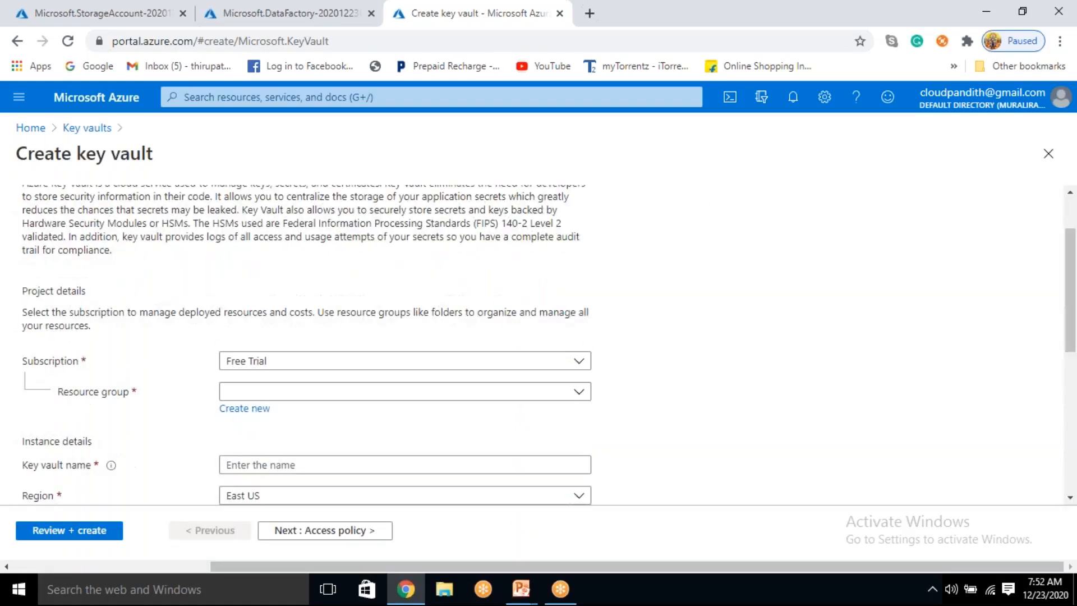
Step: Assign the key vault to the resource group cloudpandith-BI-Master-Program and name it cloudpandithakv1223
click(344, 391)
click(310, 445)
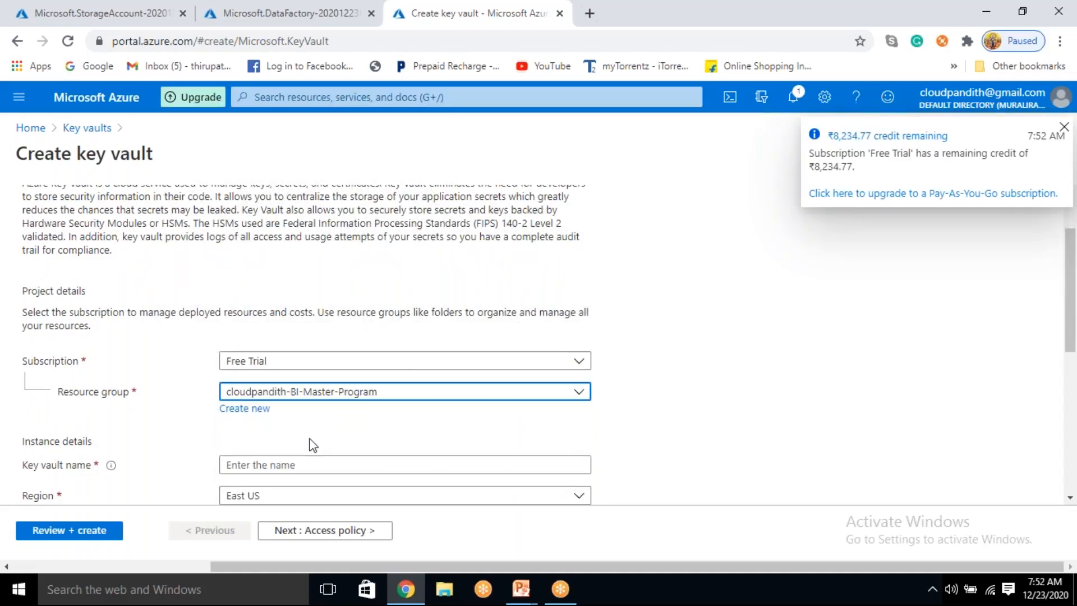
scroll(308, 444, down, 1)
click(292, 387)
text(cloudpandith)
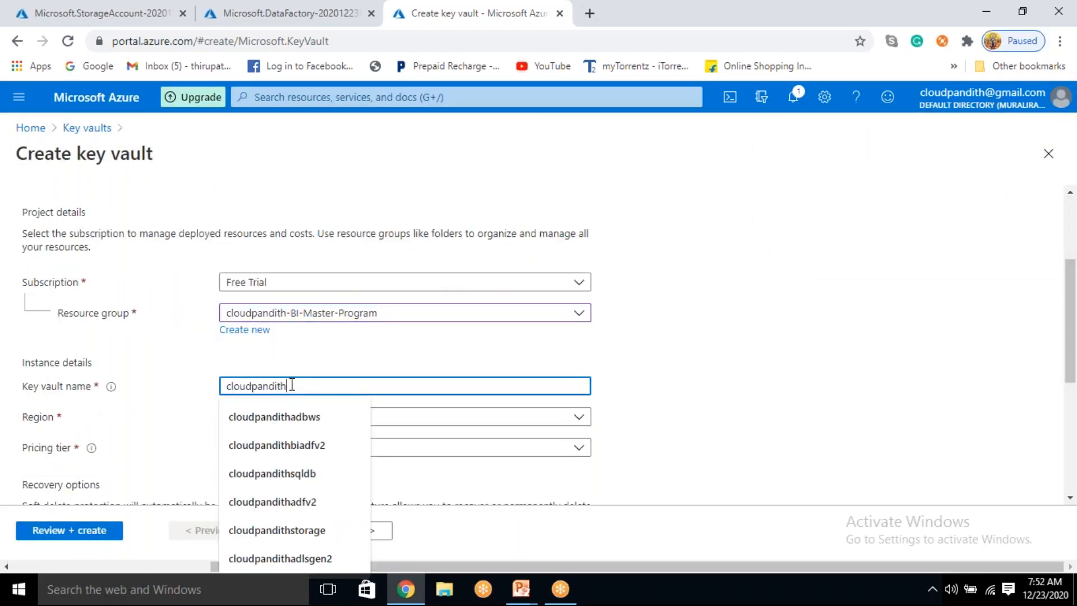
text(akv1223)
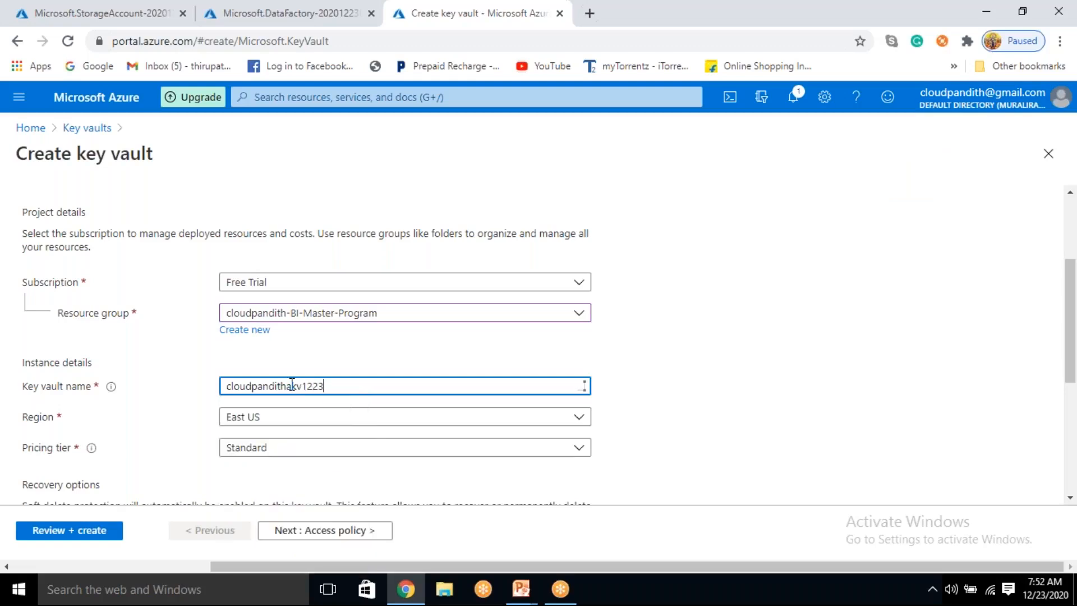
Step: Start adding an access policy for the key vault, configured from the Key, Secret, & Certificate Management template
click(321, 531)
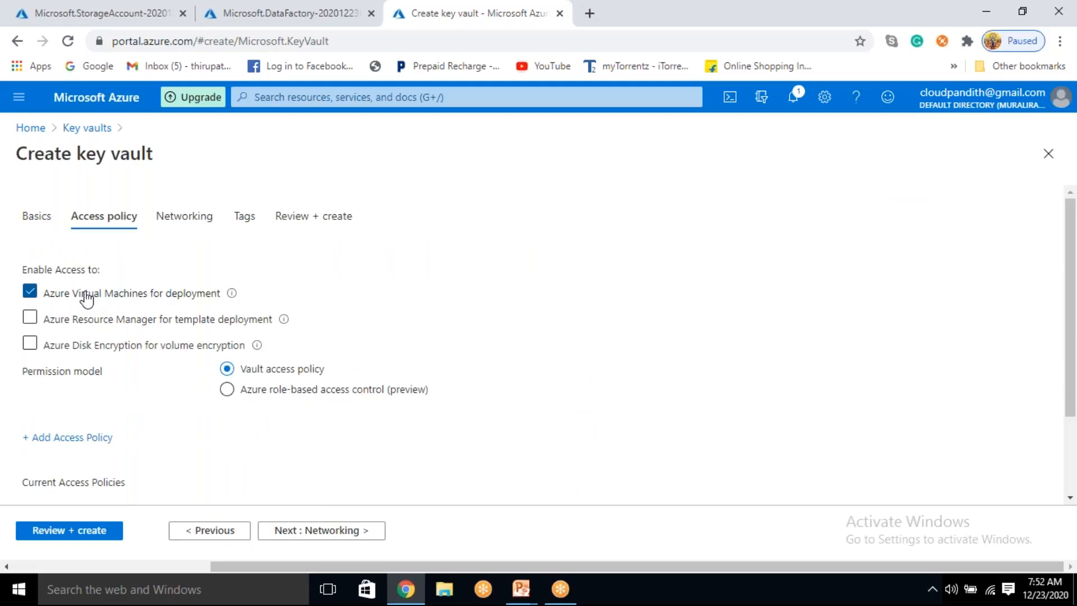
click(85, 303)
click(84, 438)
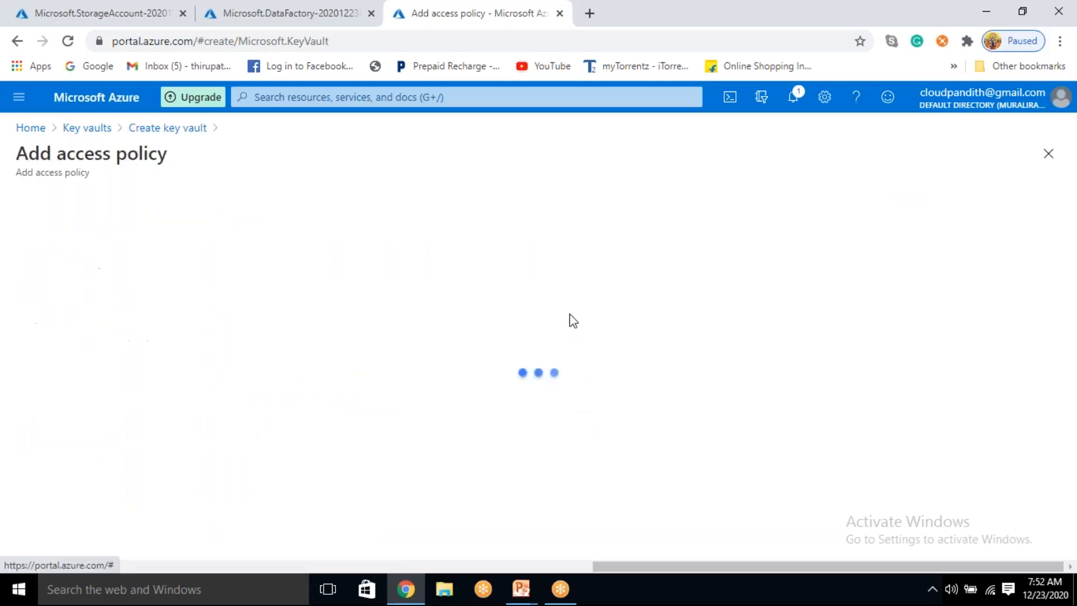
click(235, 230)
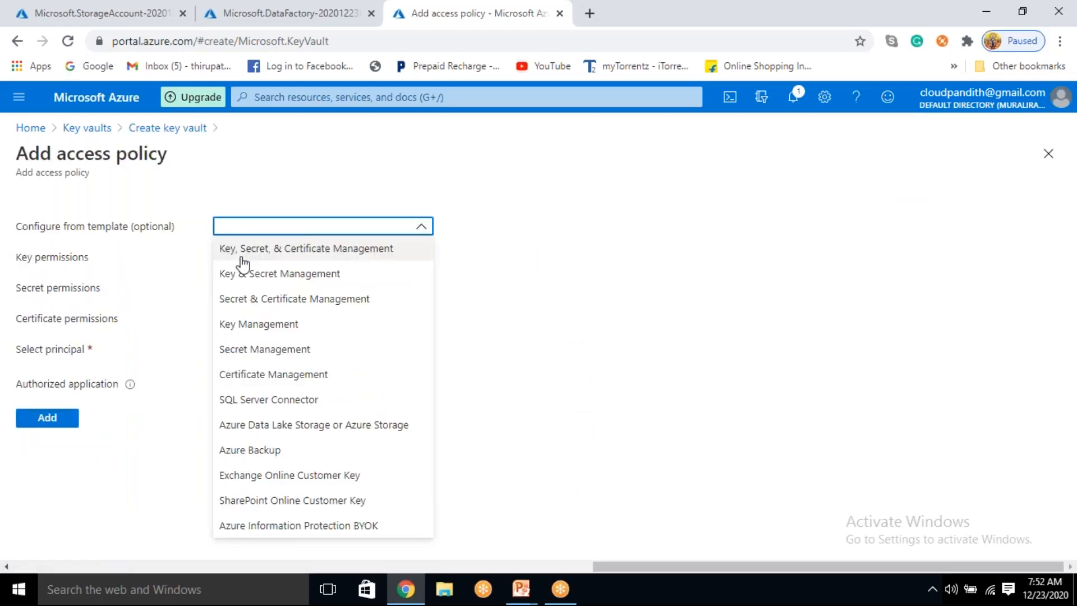
click(241, 250)
Step: Search for the data factory cloudpandithadfv21223 and select it as the access policy's principal
click(261, 348)
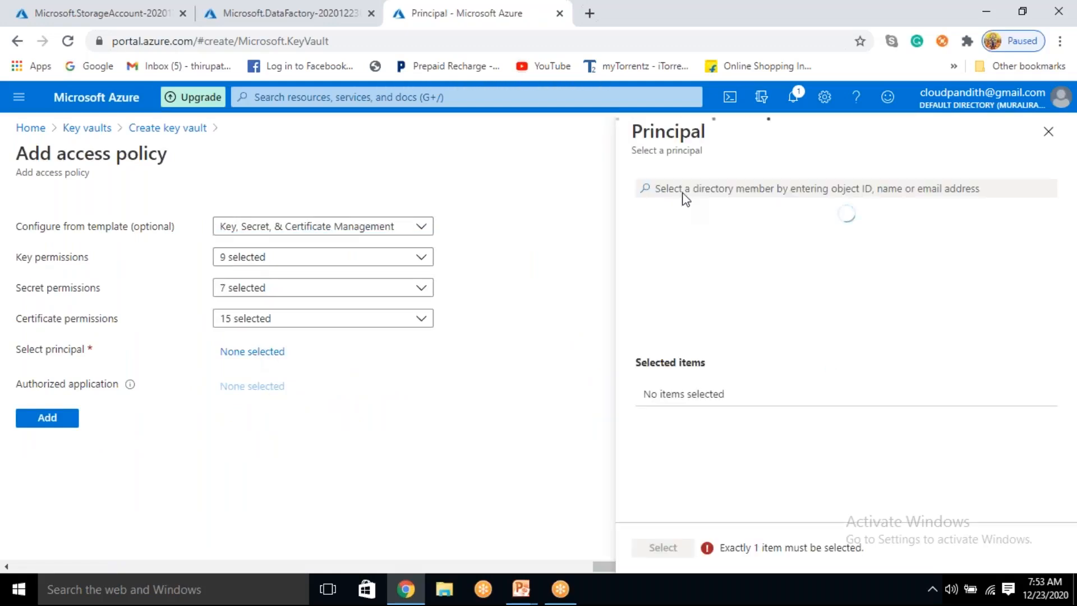
click(676, 190)
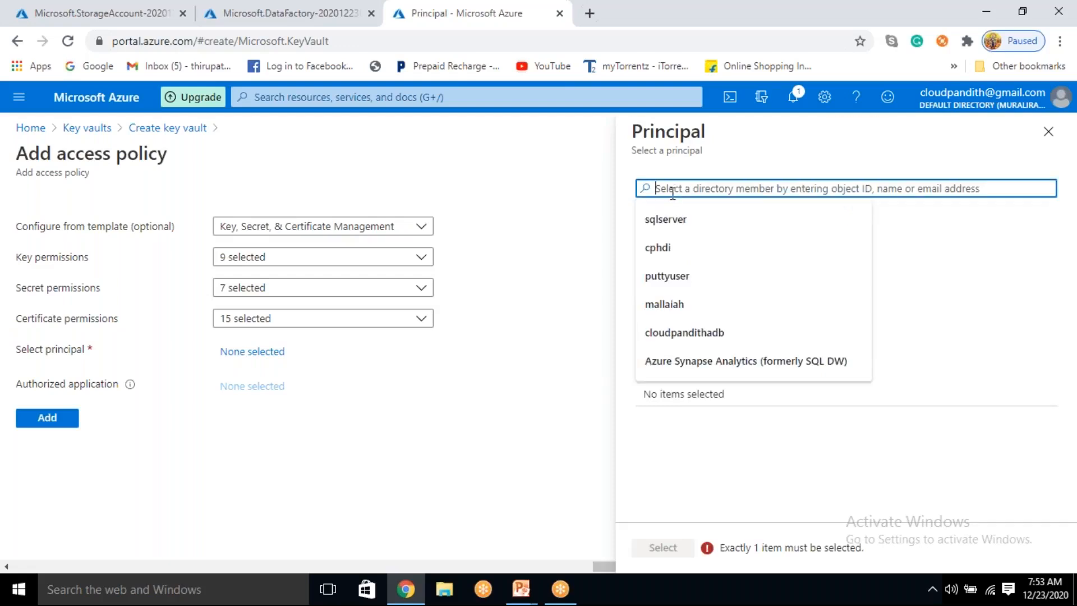
text(cloudpandithadfv2)
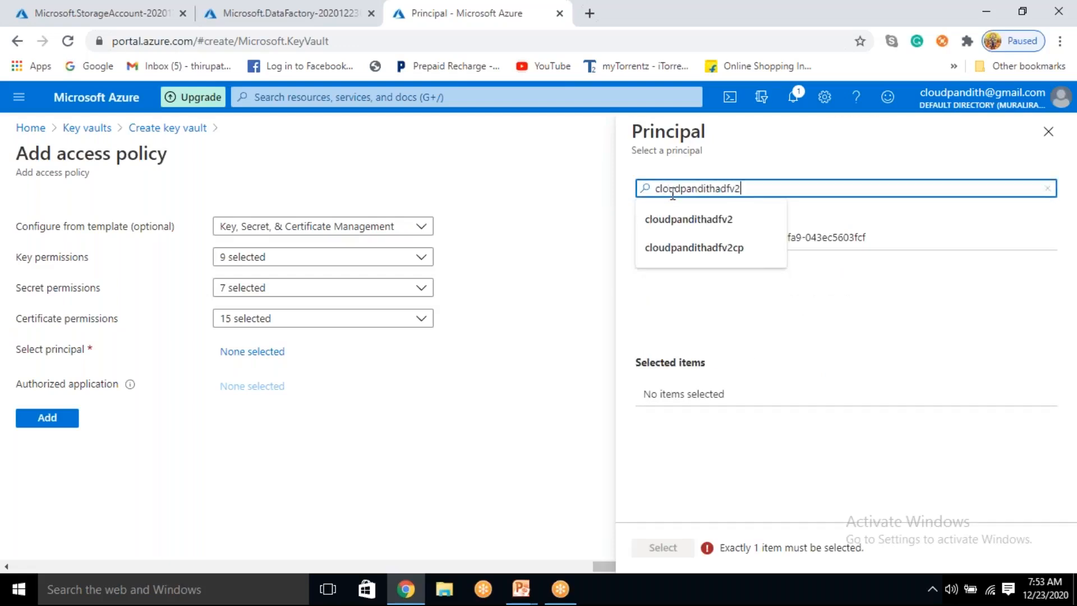
text(1223)
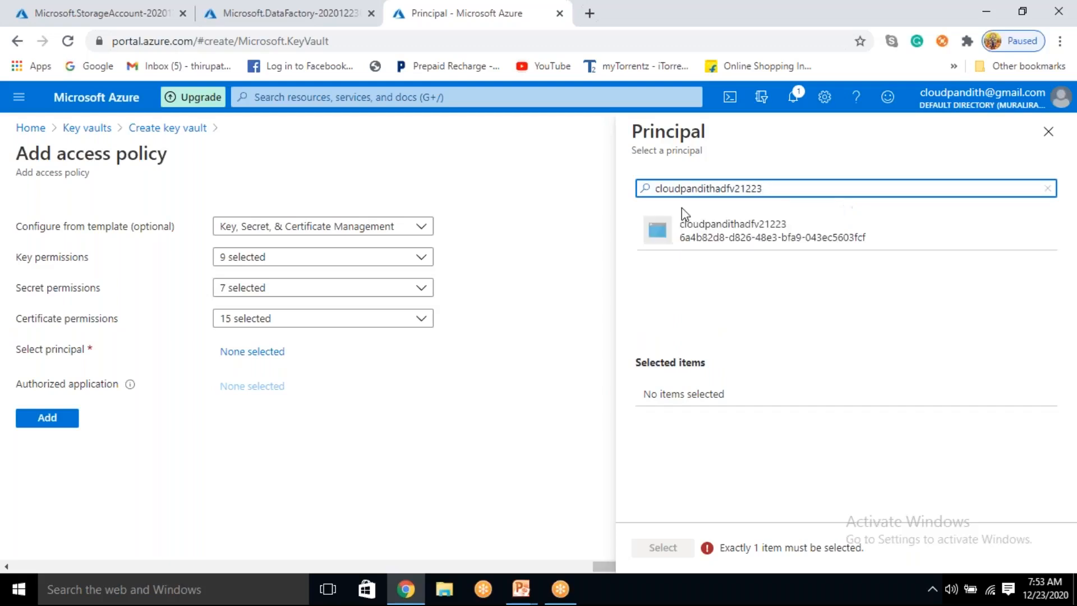
click(728, 247)
click(674, 547)
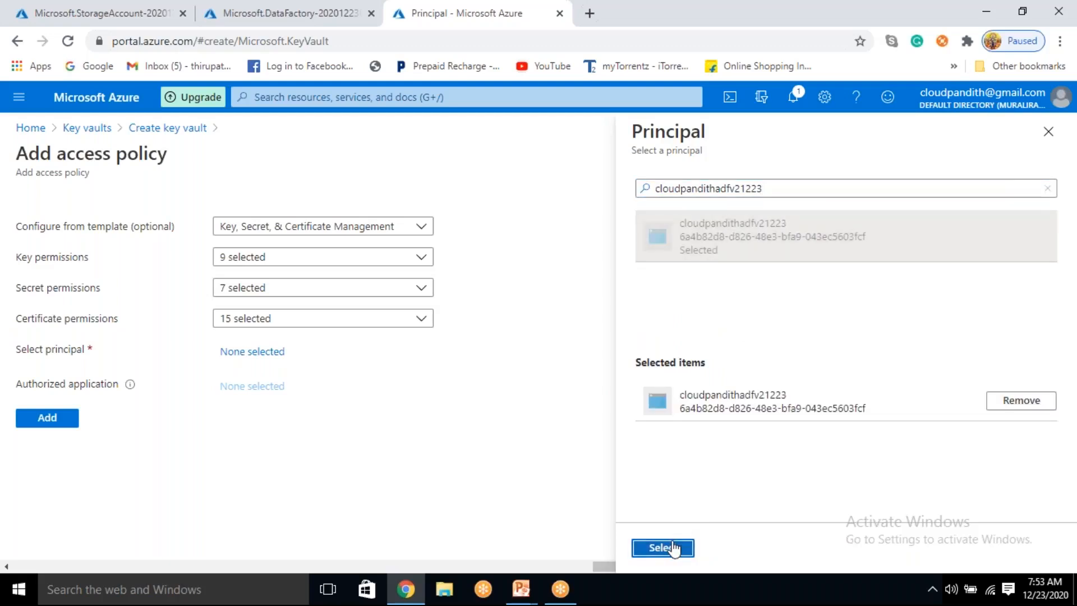
Step: Add the access policy to the key vault, then validate and create the vault
click(47, 449)
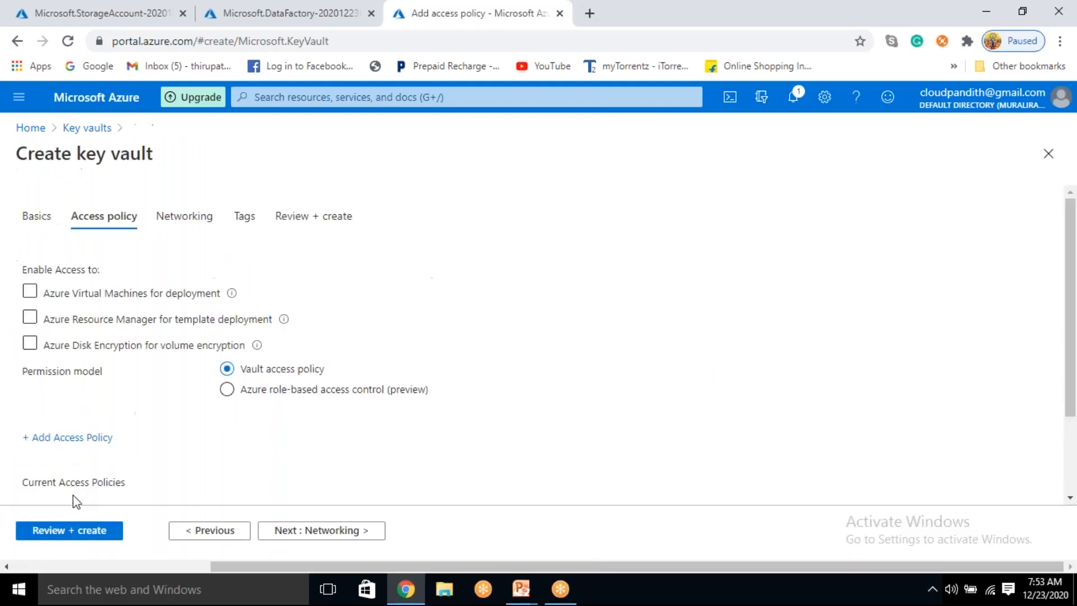
click(69, 532)
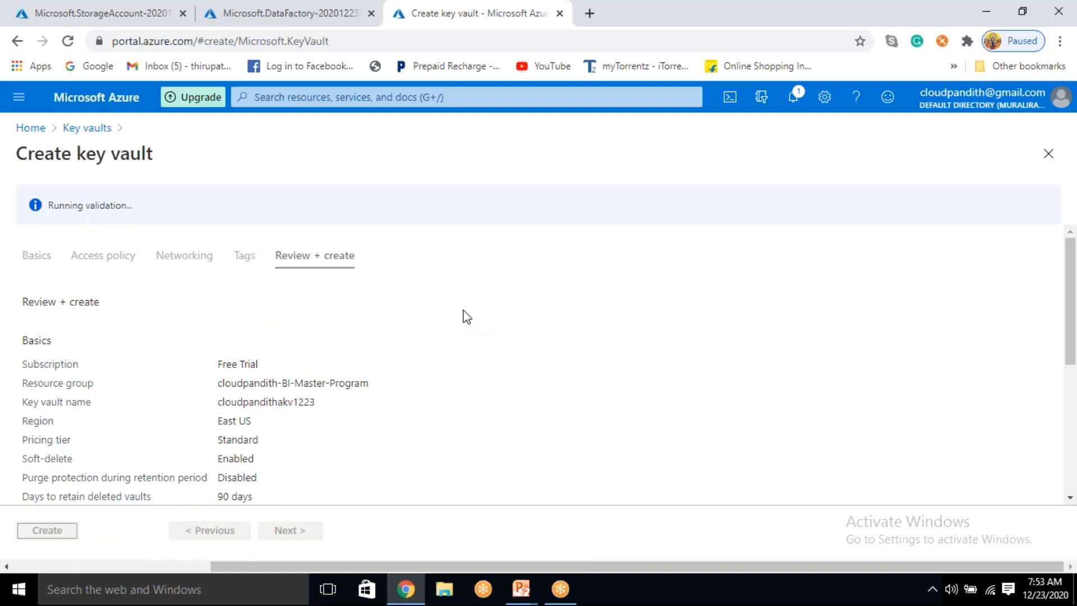
click(65, 532)
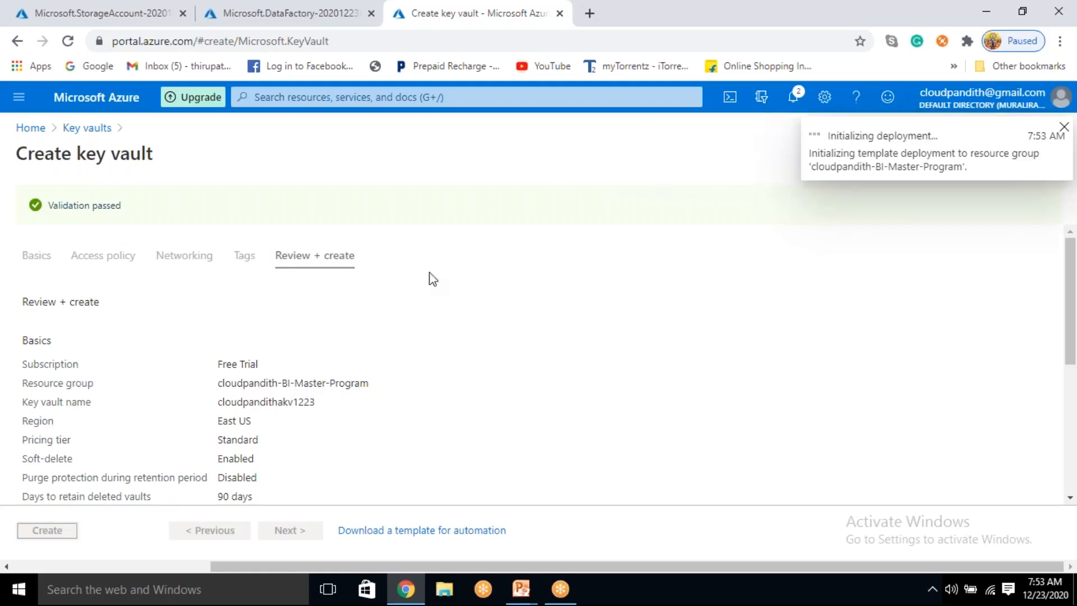
Step: Return to the storage account deployment, open the resource cloudpandithadlsv2store and look through its overview
click(108, 10)
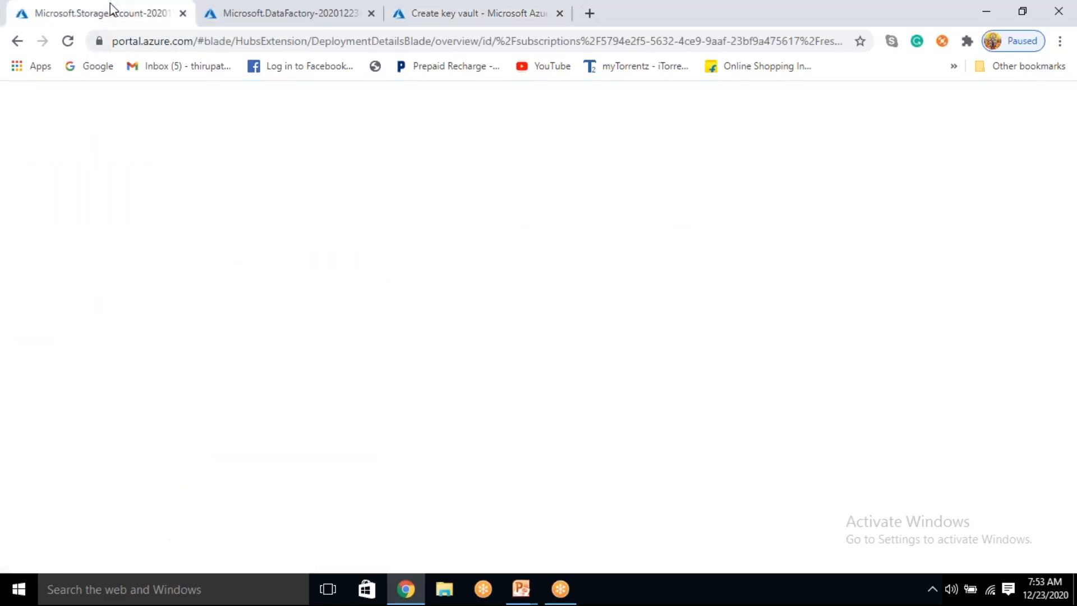
click(303, 431)
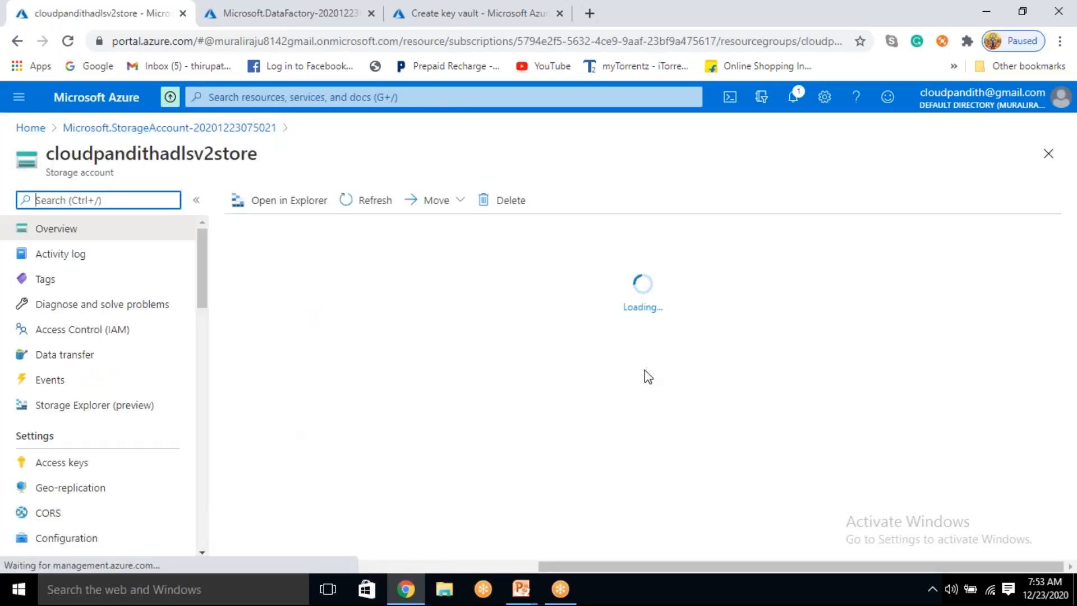
scroll(584, 401, down, 2)
scroll(584, 400, down, 3)
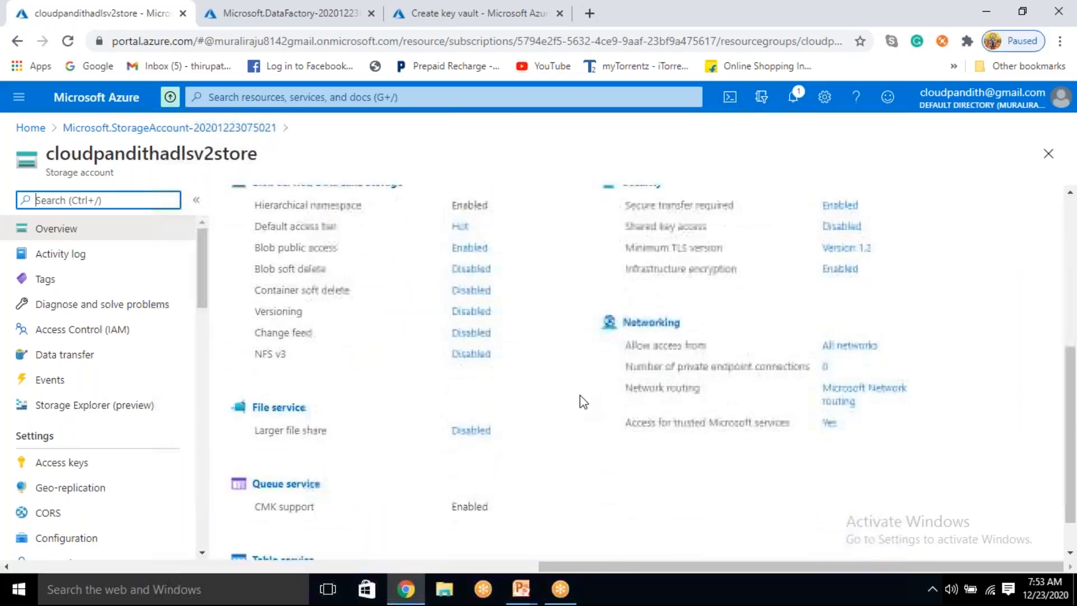
scroll(583, 400, up, 3)
scroll(583, 400, up, 2)
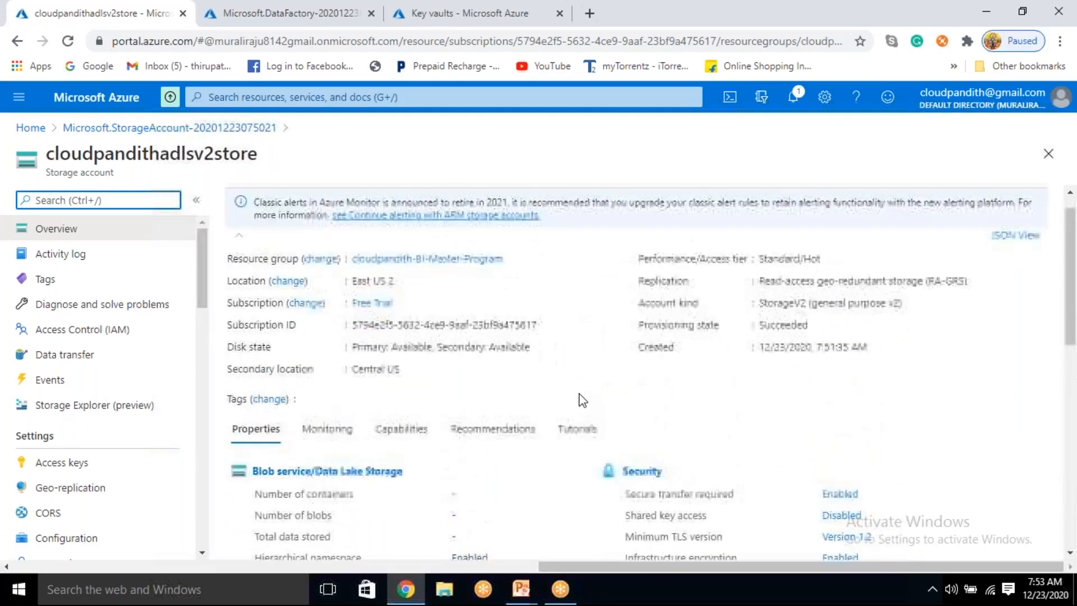
scroll(578, 400, down, 9)
scroll(578, 400, up, 7)
scroll(578, 399, up, 3)
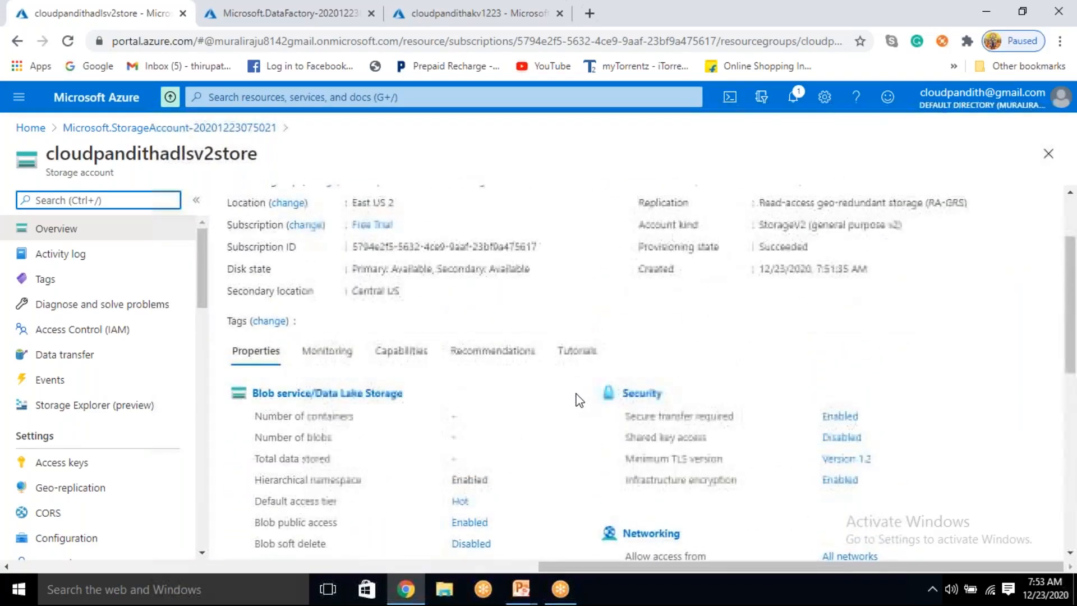
scroll(576, 396, down, 3)
Step: Examine the storage account's Blob service/Data Lake Storage, security and networking properties
click(362, 344)
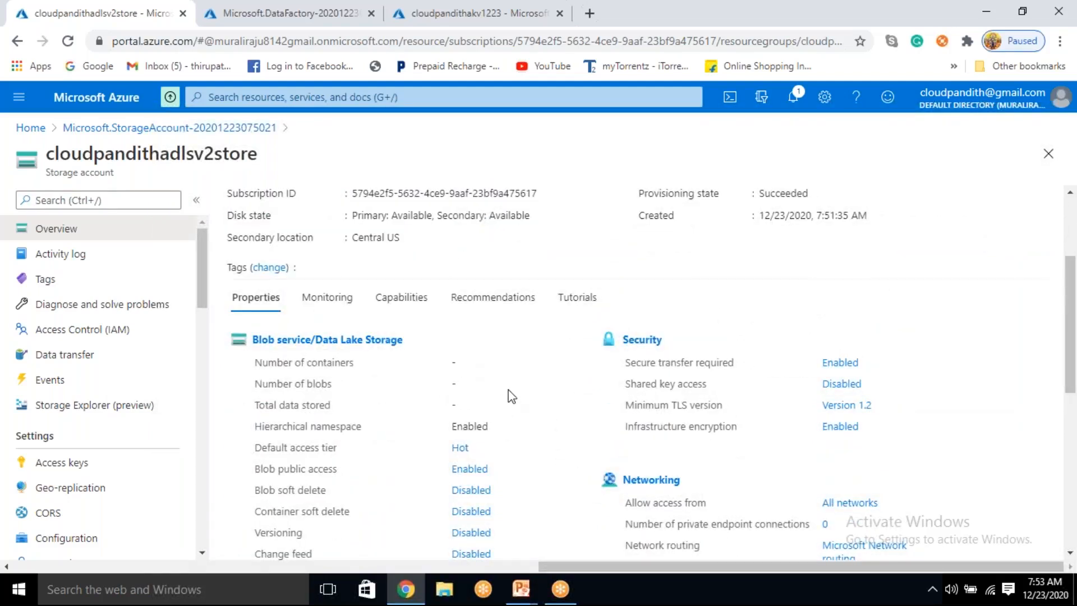
double_click(671, 301)
double_click(426, 372)
double_click(561, 365)
double_click(560, 425)
double_click(774, 305)
click(457, 352)
double_click(566, 387)
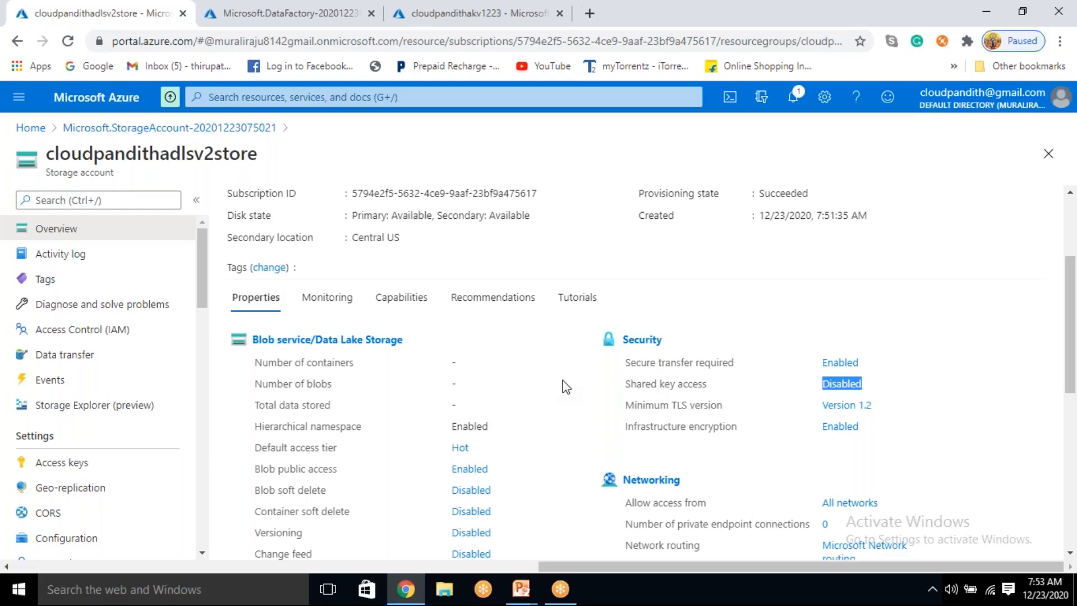
scroll(551, 390, down, 3)
scroll(552, 389, up, 4)
scroll(550, 386, down, 7)
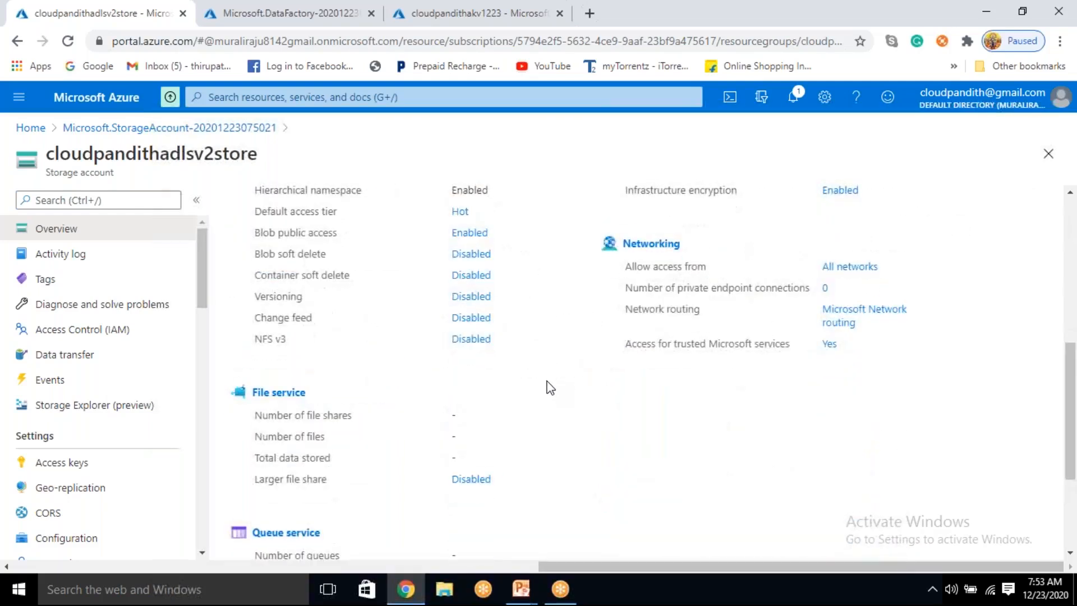
scroll(544, 380, up, 9)
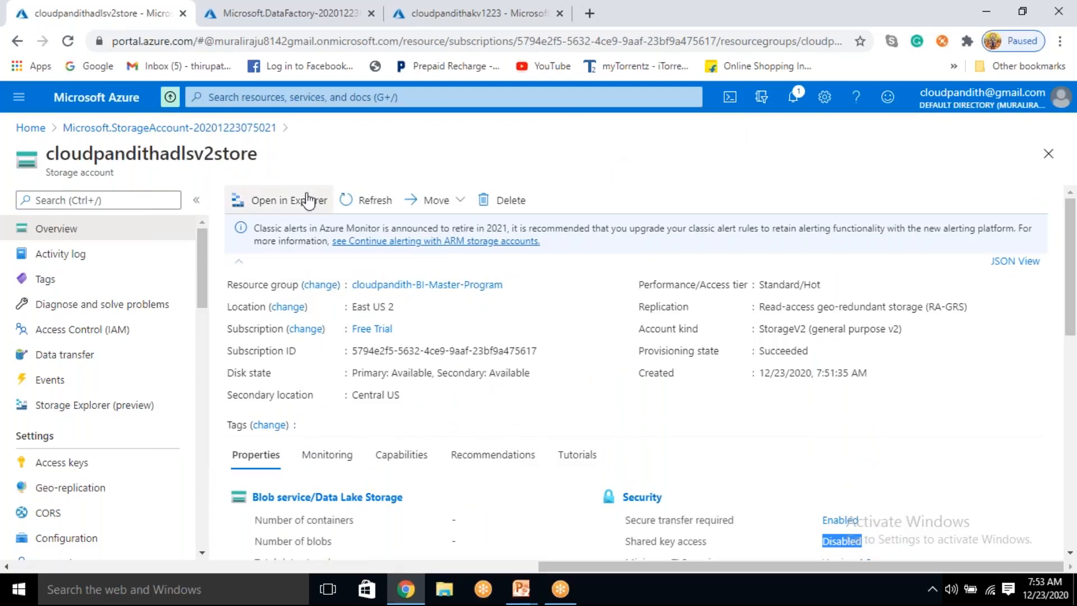
Step: View the option to open the storage account in Azure Storage Explorer, then dismiss it and refresh the overview
click(279, 208)
drag(256, 241, 370, 240)
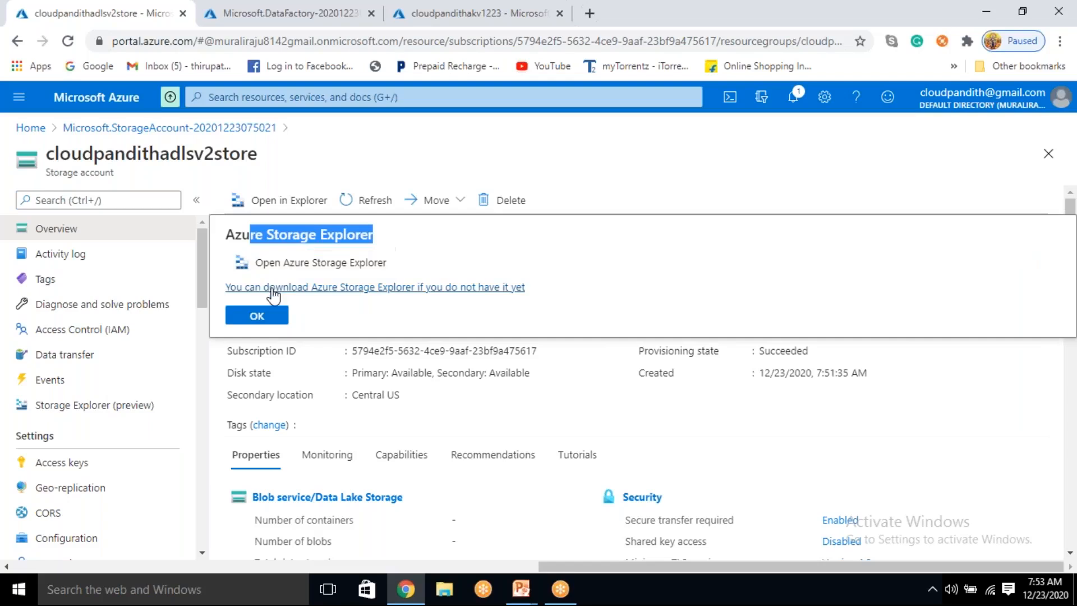
click(566, 148)
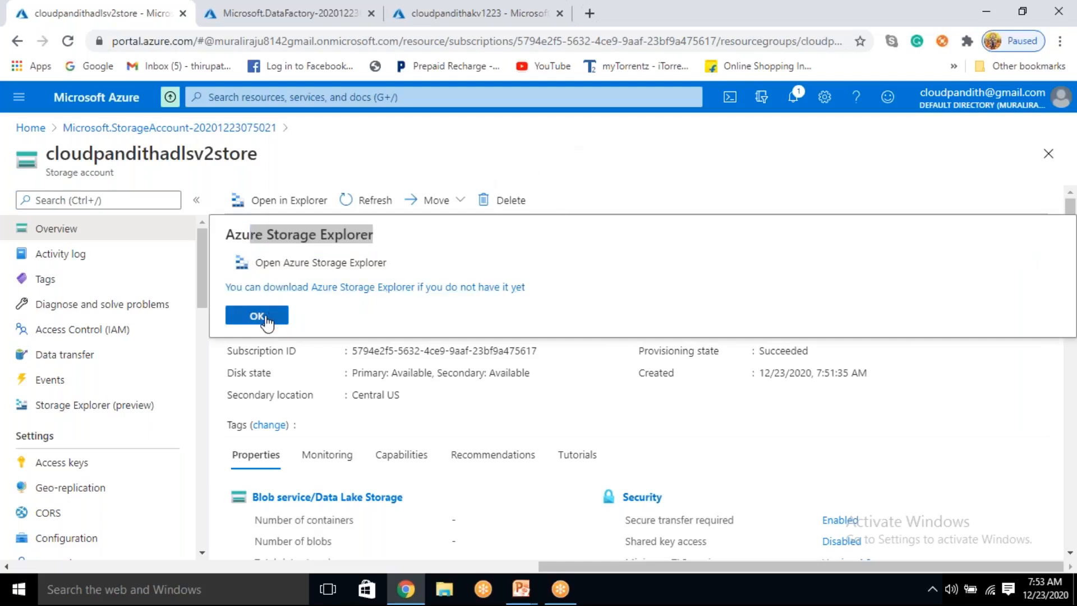
click(375, 202)
click(503, 164)
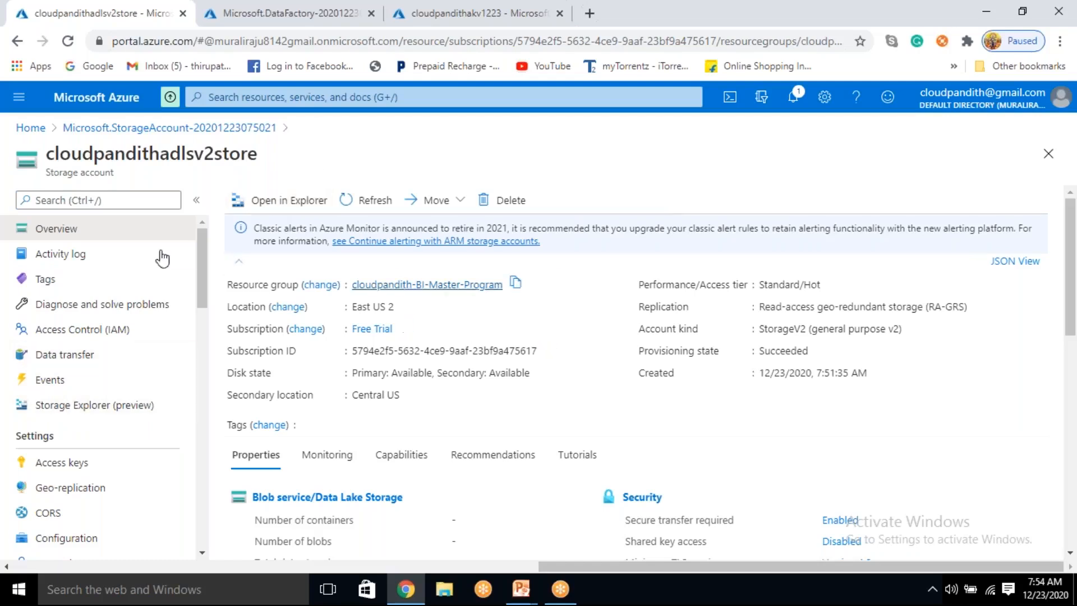
Step: Look over the storage account's details from the resource group information down to its service properties
scroll(253, 383, down, 4)
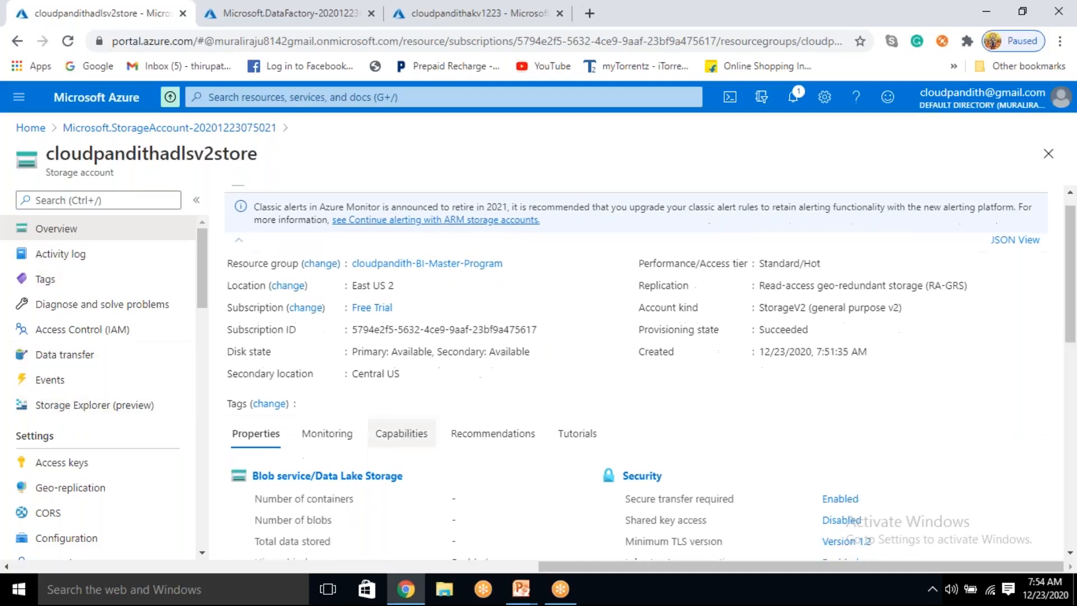
drag(412, 270, 553, 515)
click(533, 413)
drag(415, 266, 556, 520)
click(558, 521)
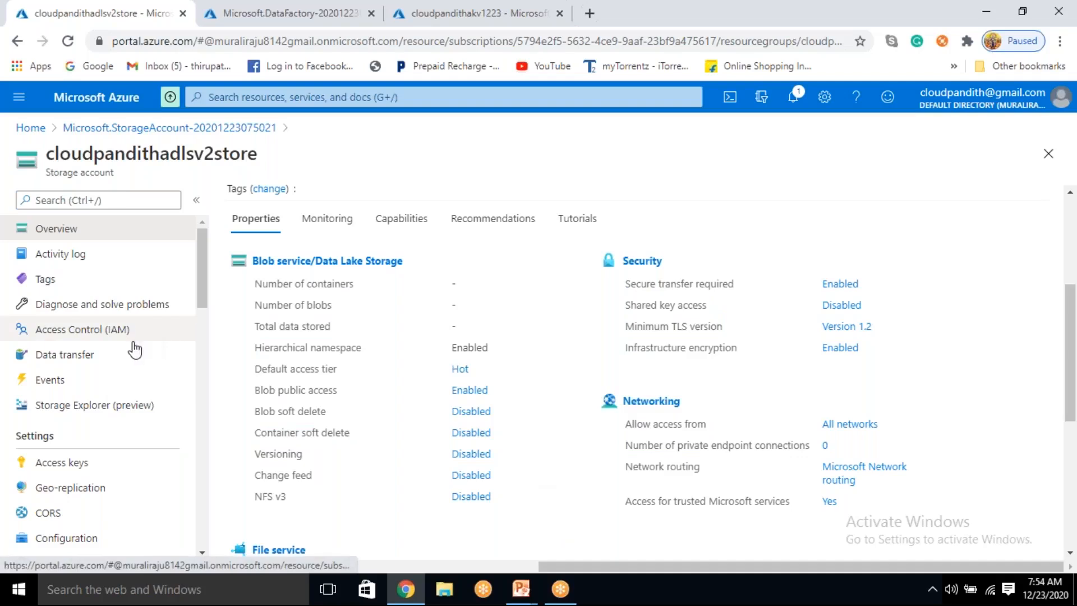
Step: Open Storage Explorer (preview) for the storage account and view the actions available for Containers without choosing one
click(88, 414)
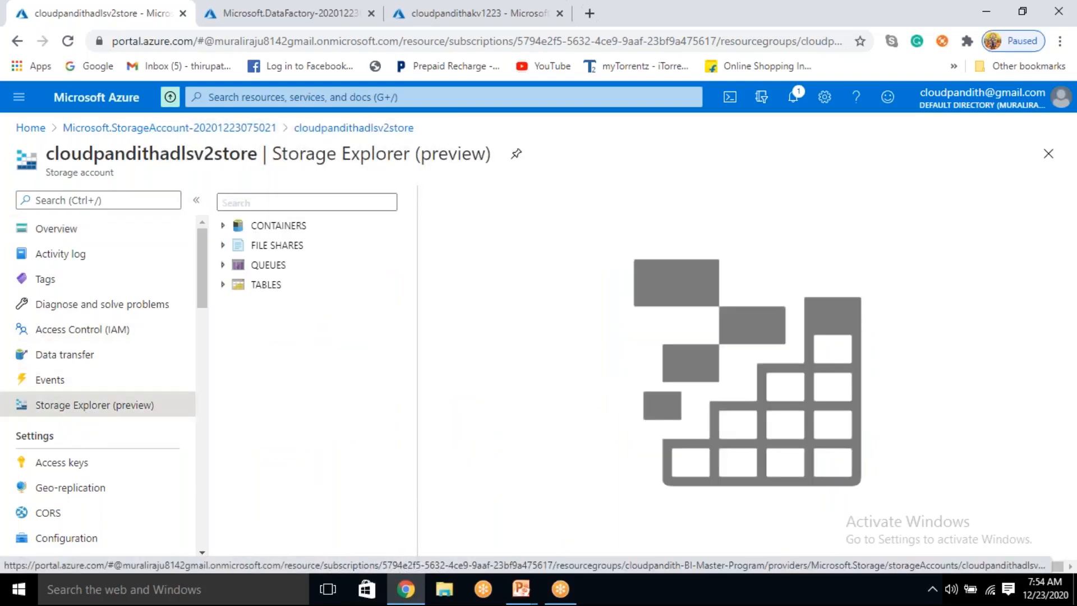
click(225, 227)
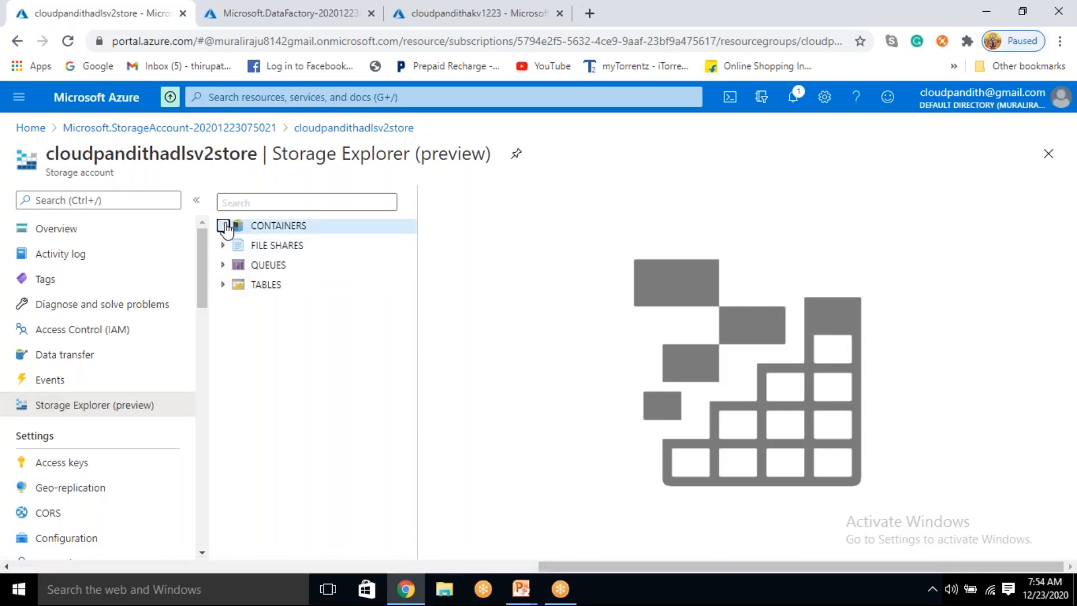
click(278, 227)
right_click(279, 229)
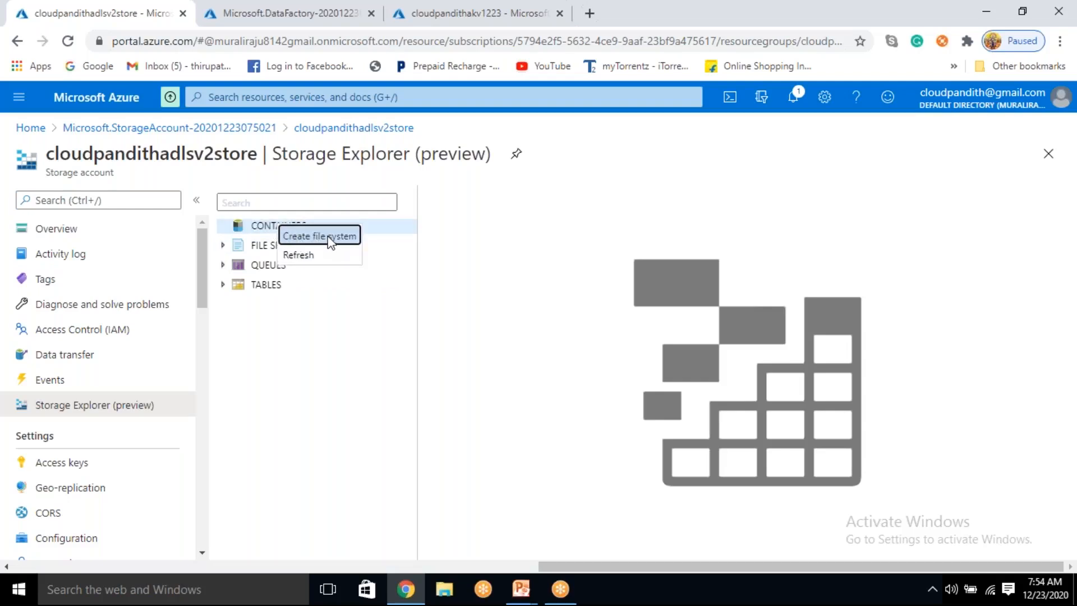
click(297, 361)
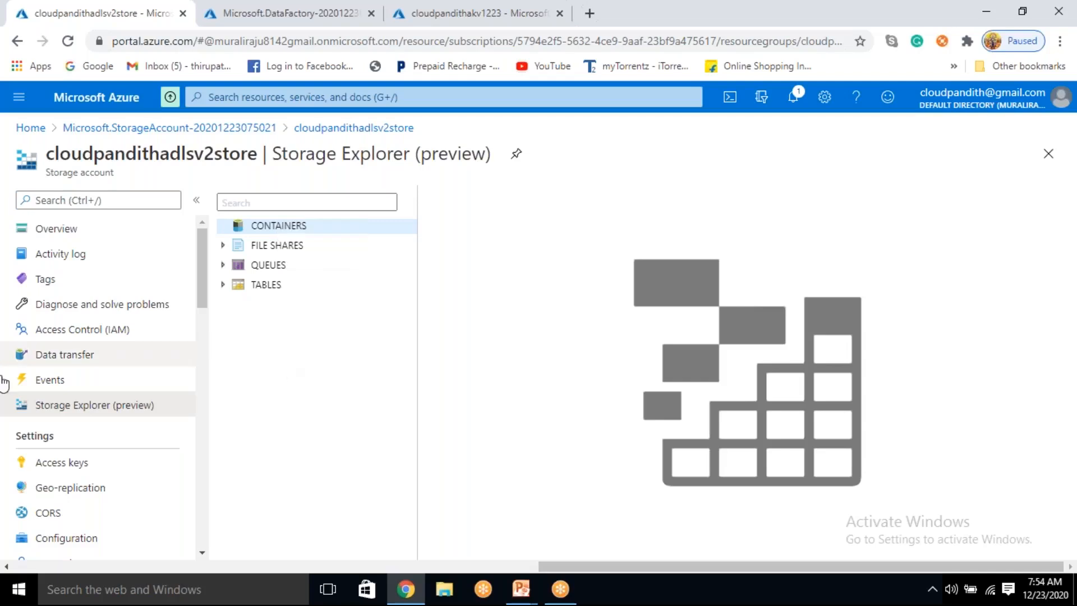
Step: Open the Data Lake Storage containers list of the storage account cloudpandithadlsv2store
scroll(90, 405, down, 2)
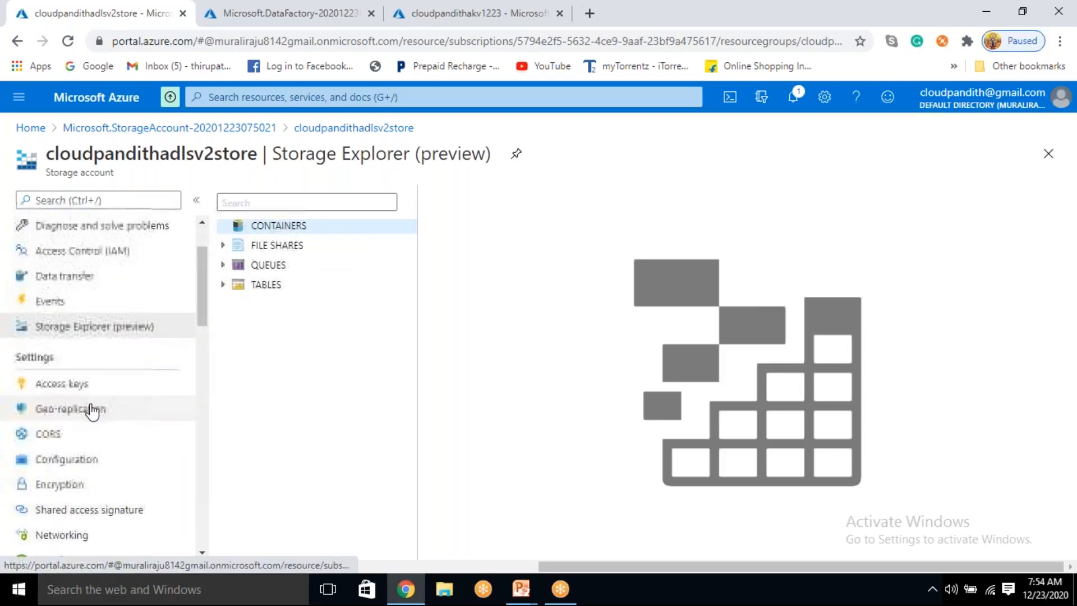
scroll(91, 426, down, 4)
click(83, 536)
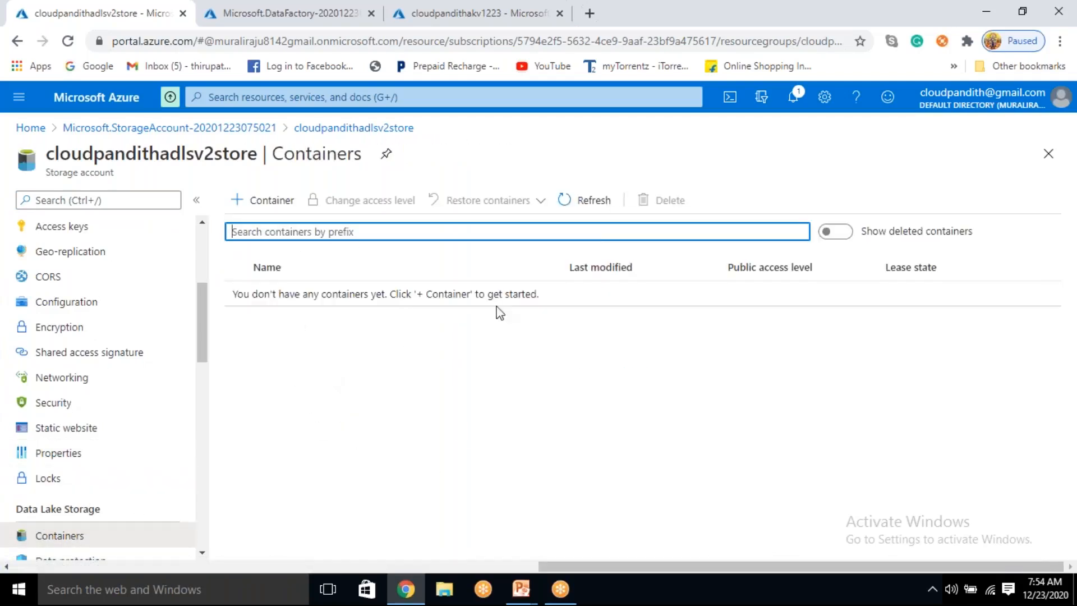
scroll(96, 385, down, 1)
scroll(135, 301, up, 3)
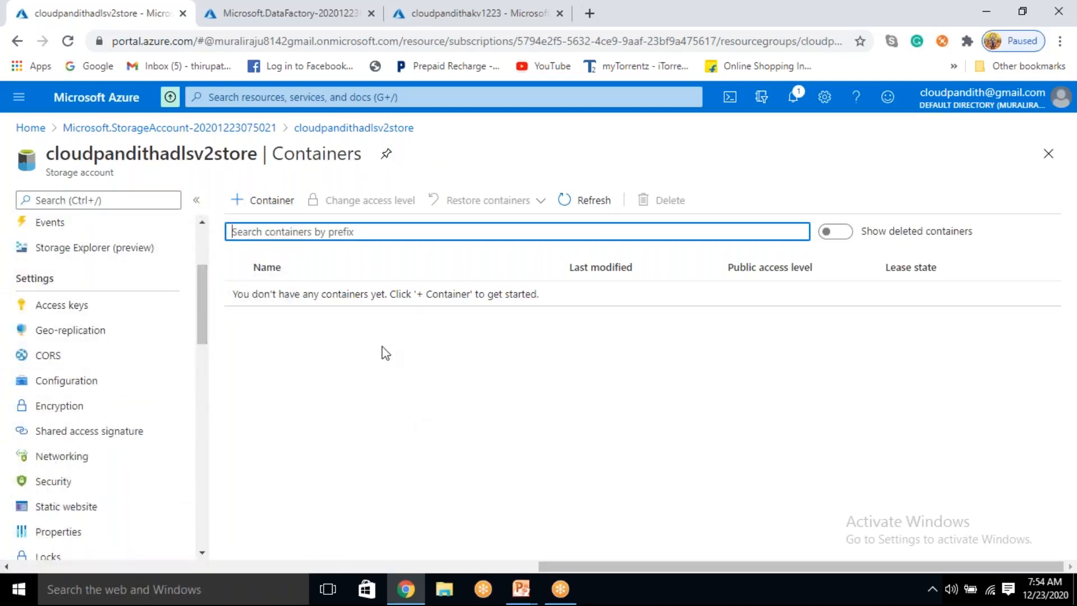
Step: Create a container named input in the Data Lake Storage containers of cloudpandithadlsv2store
scroll(84, 399, down, 2)
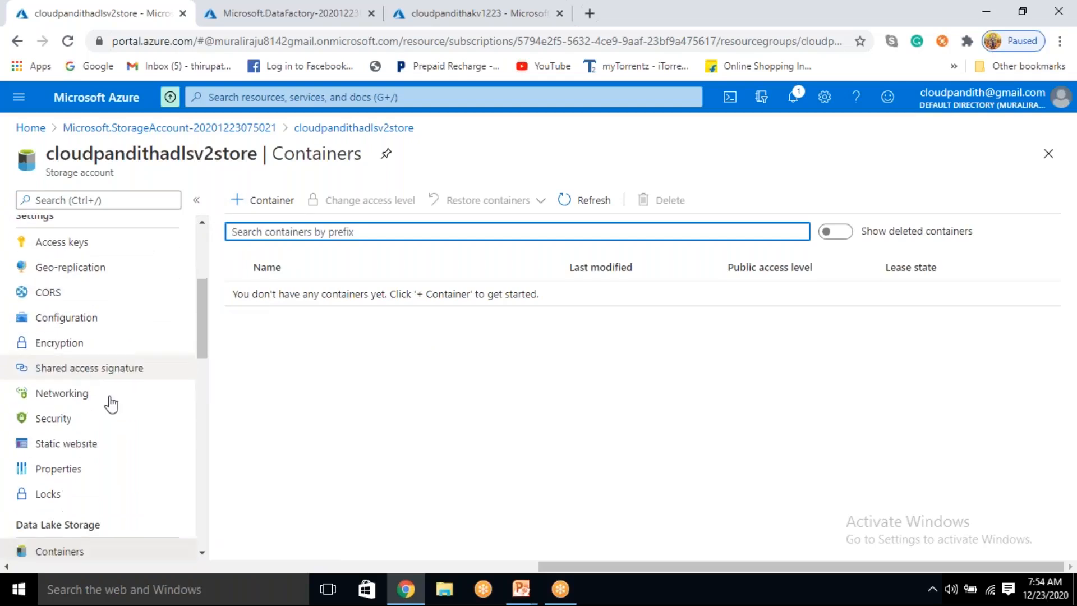
click(71, 538)
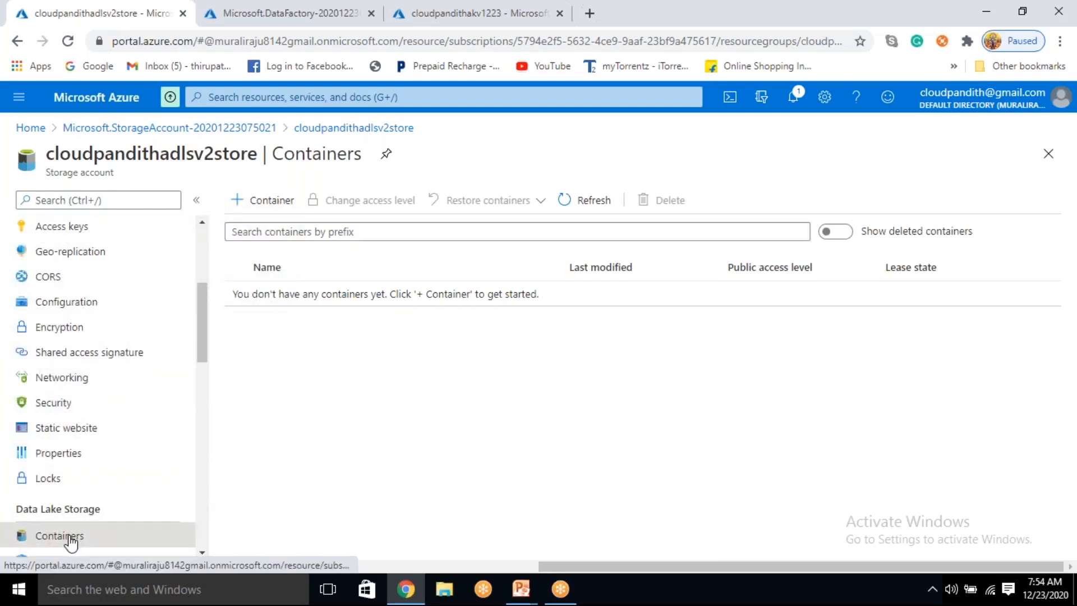
click(262, 207)
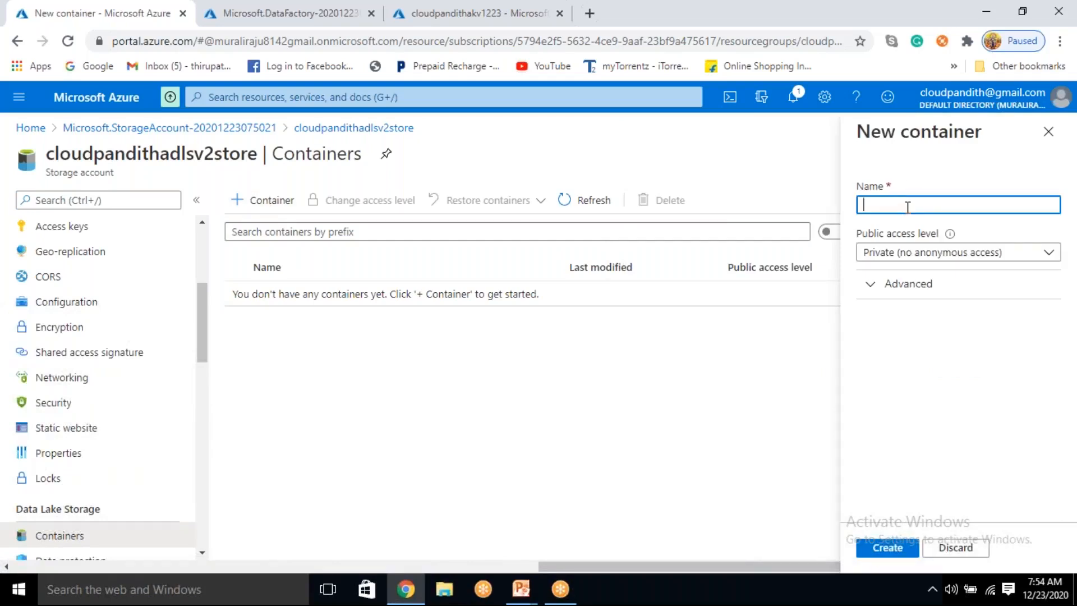
text(clo)
key(BackSpace)
key(BackSpace)
key(BackSpace)
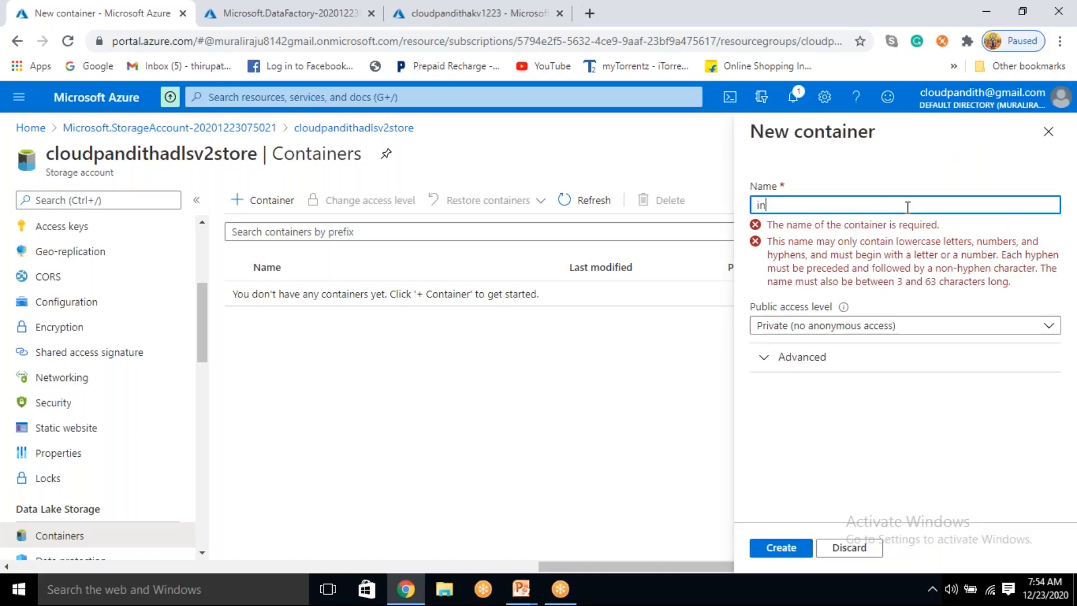
text(inputdat)
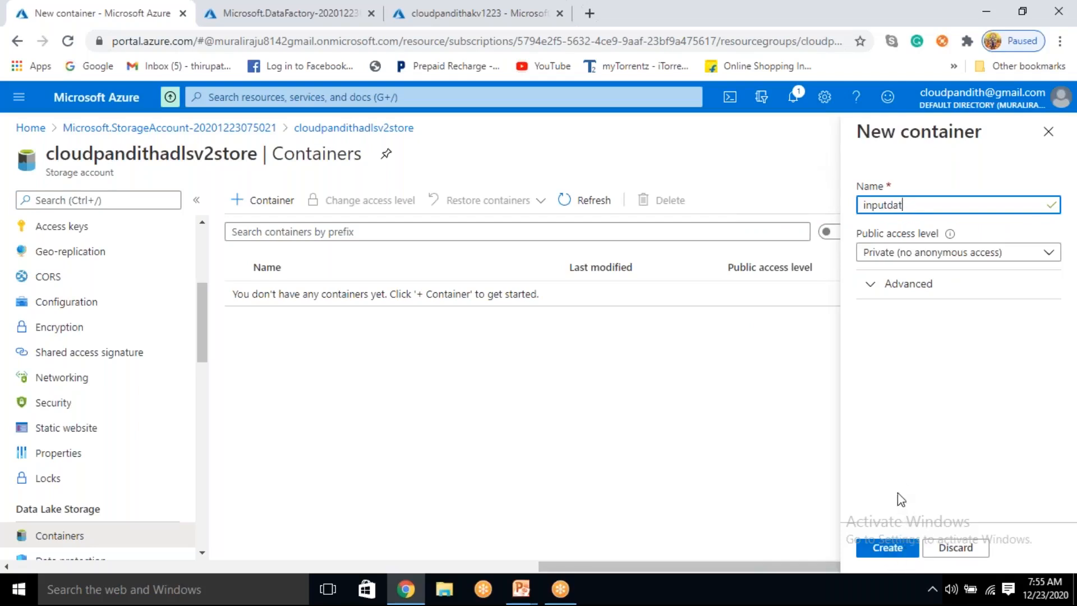
click(897, 533)
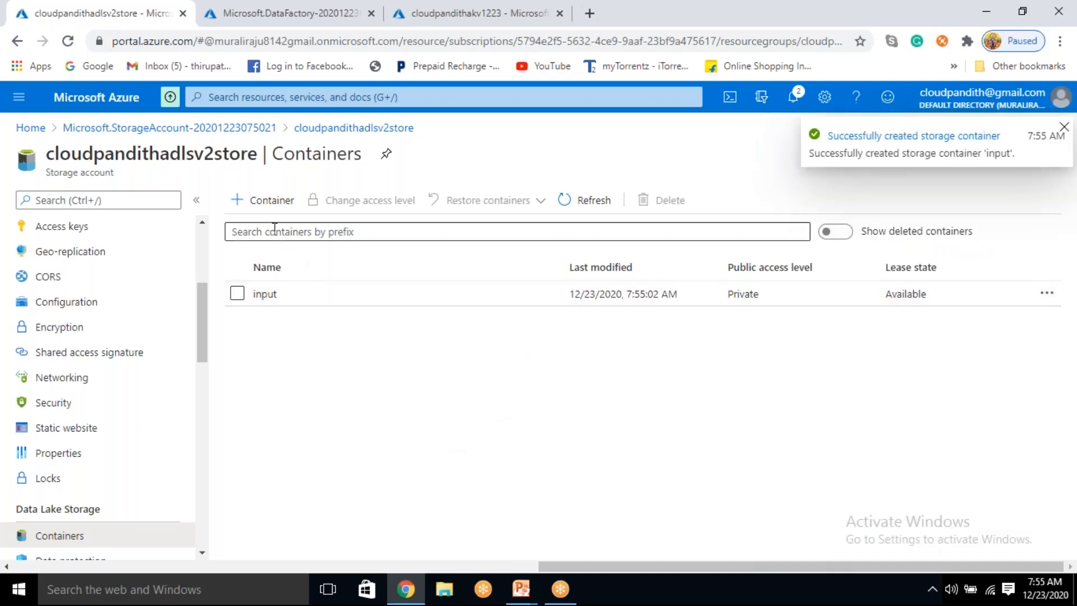
Step: Create another container named inneroutput in the storage account
click(265, 202)
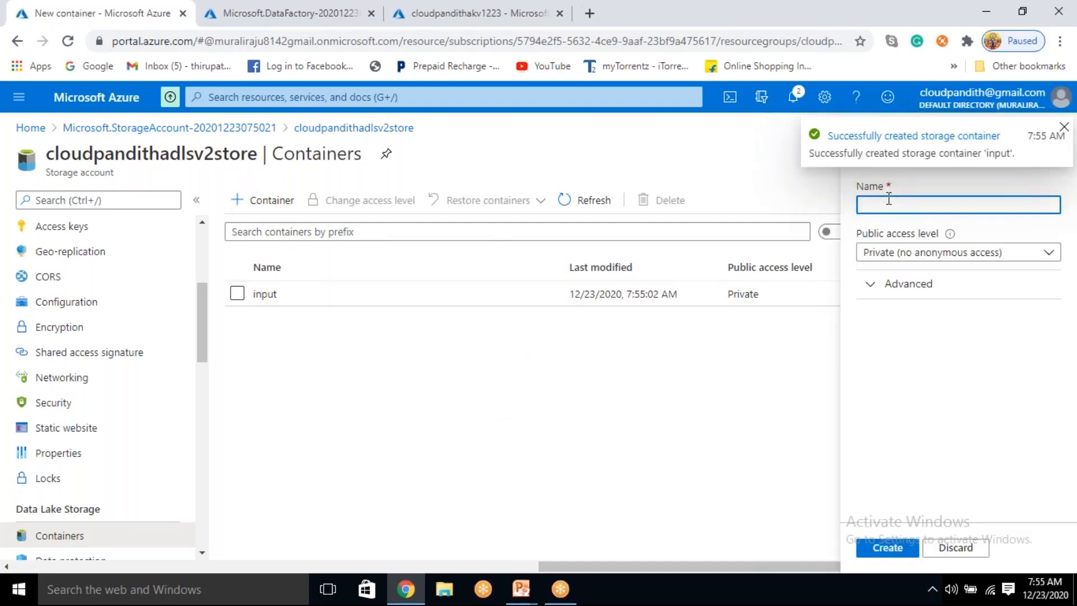
text(innero)
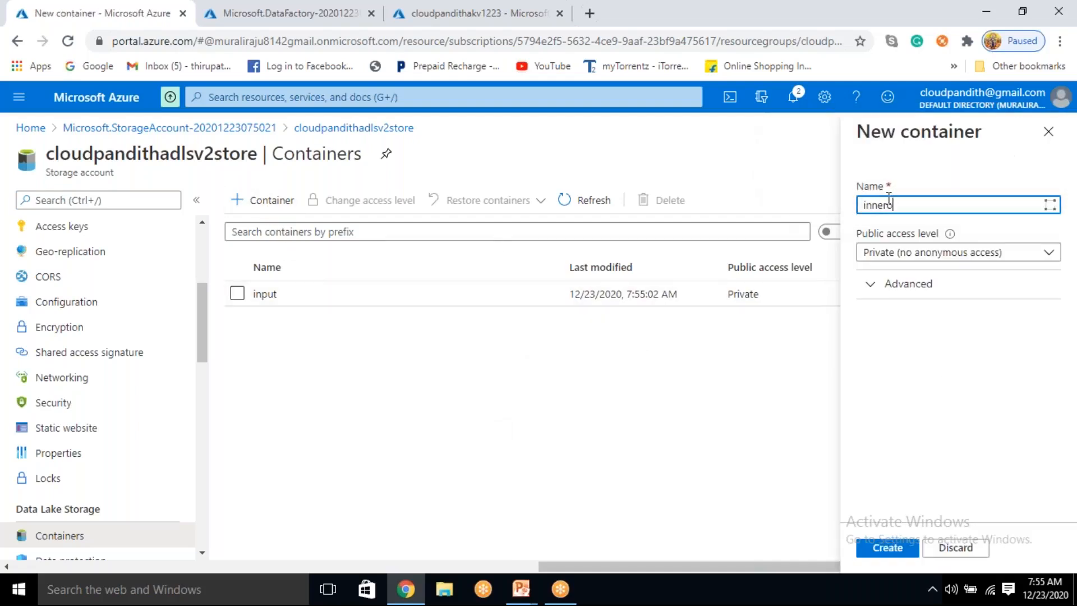
text(utput)
click(893, 549)
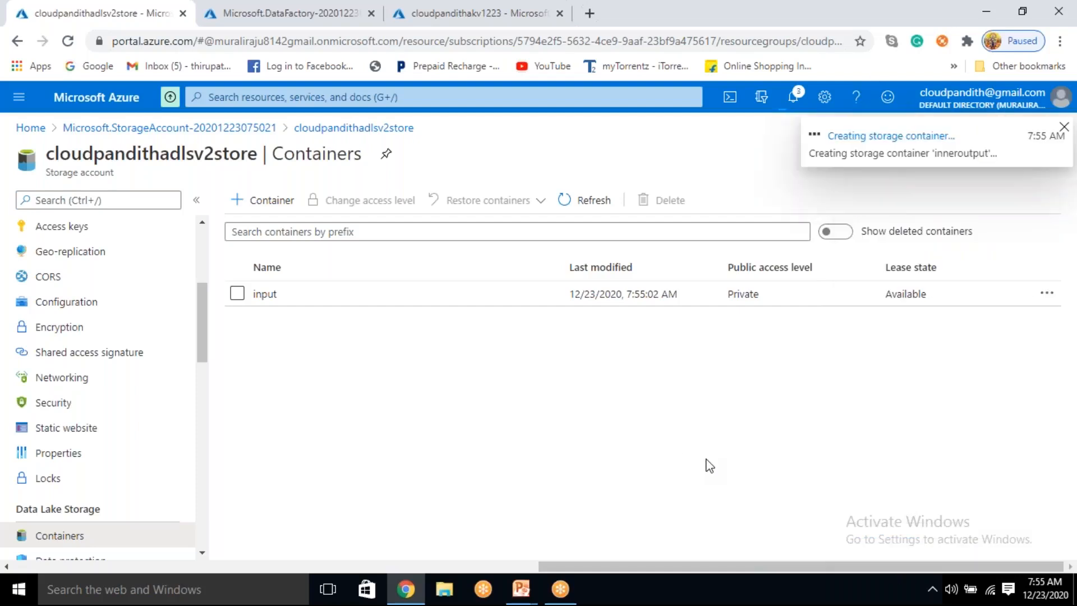
Step: Create two more containers in the storage account, named leftoutput and rightoutput
click(261, 211)
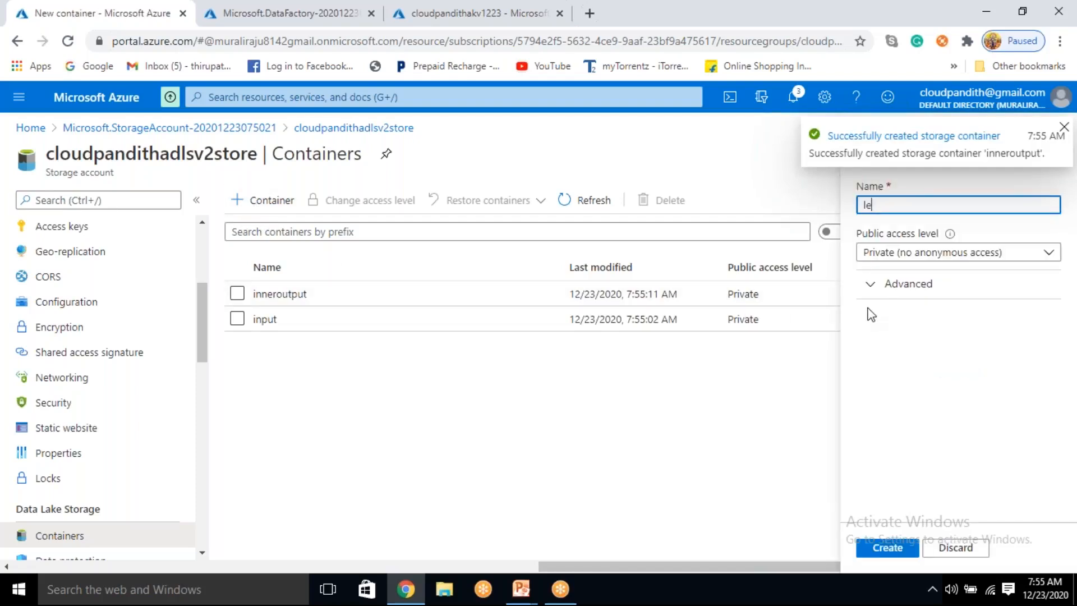
text(leftoutput)
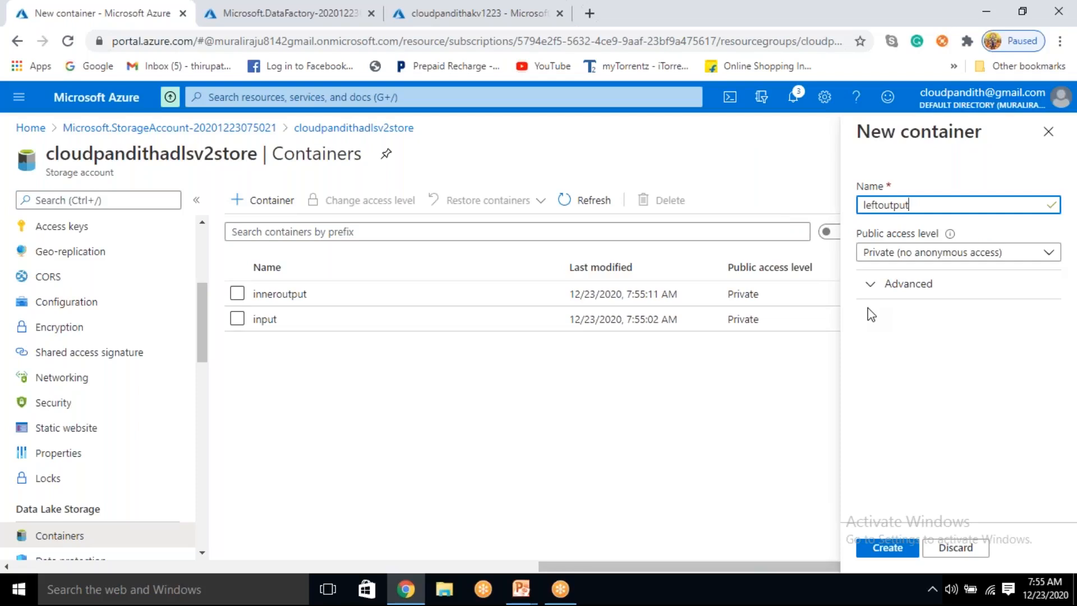
click(887, 548)
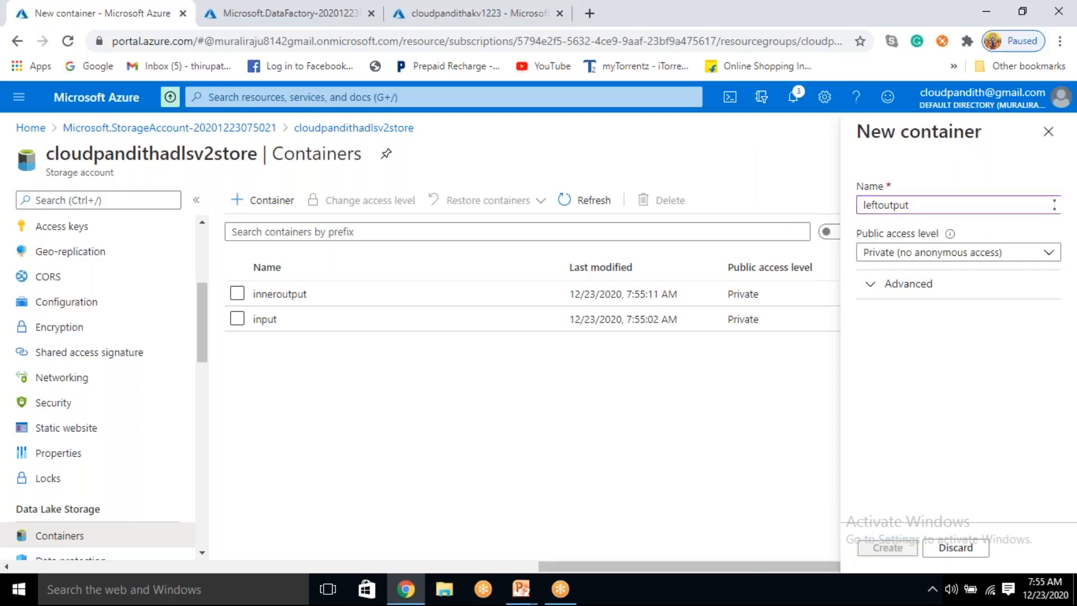
click(270, 212)
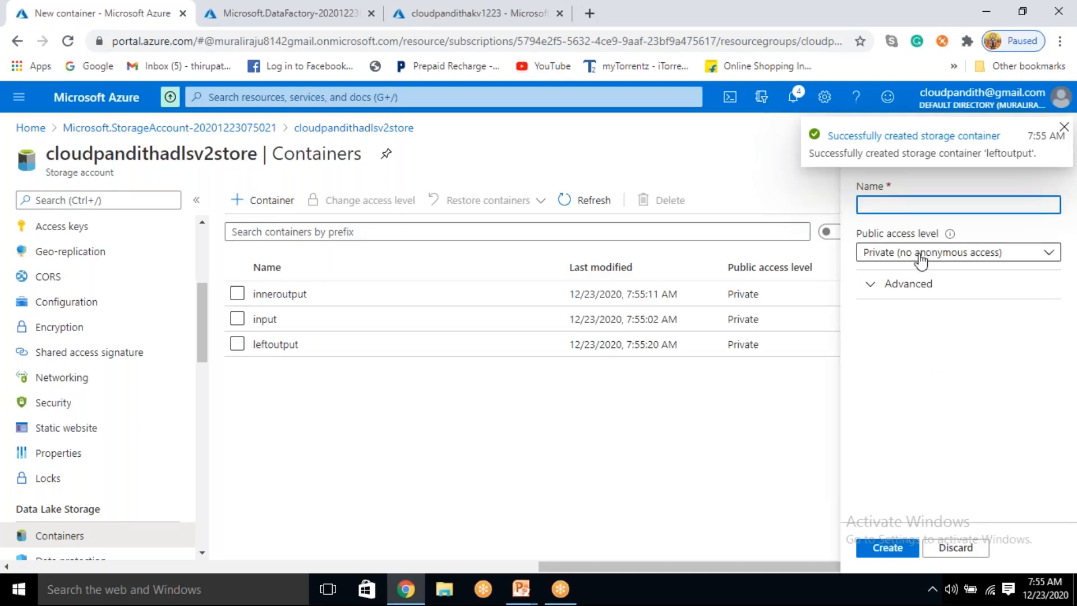
text(rightoutput)
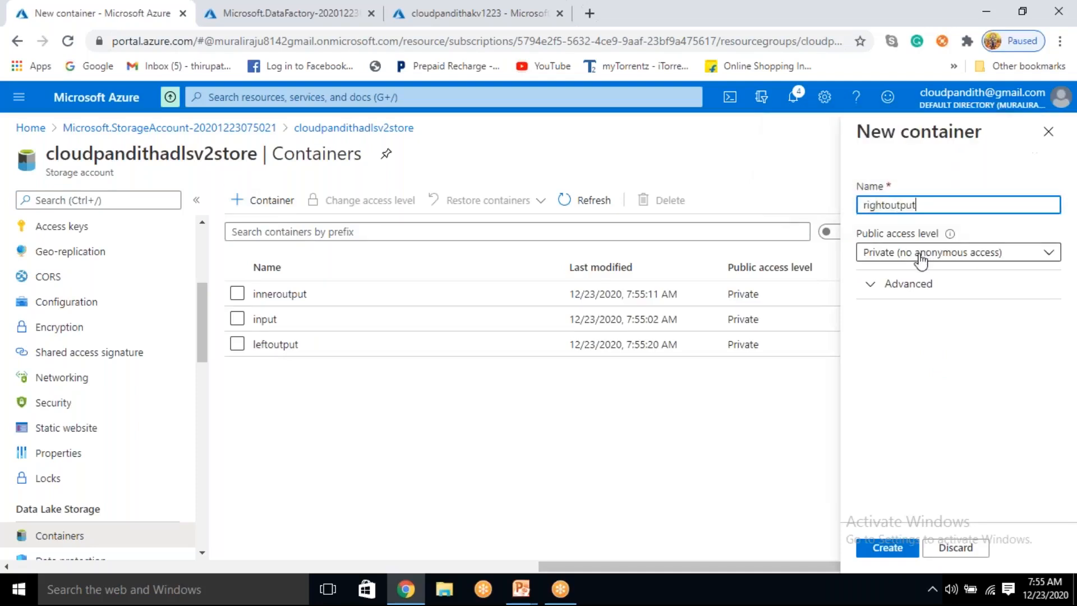
click(893, 549)
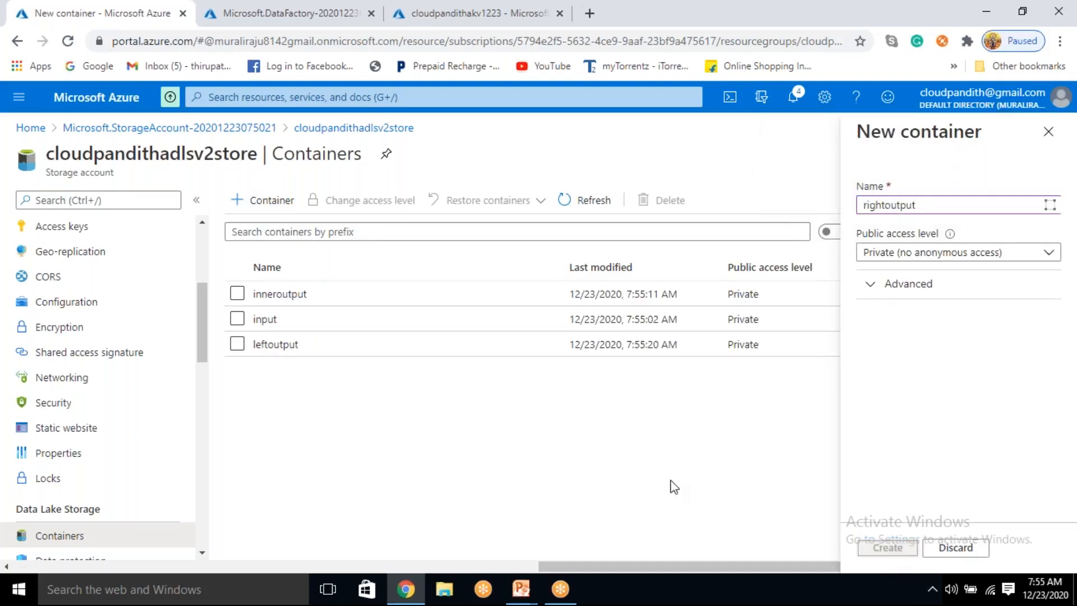
Step: Add the containers fulloutput and crossoutput to the storage account
click(258, 211)
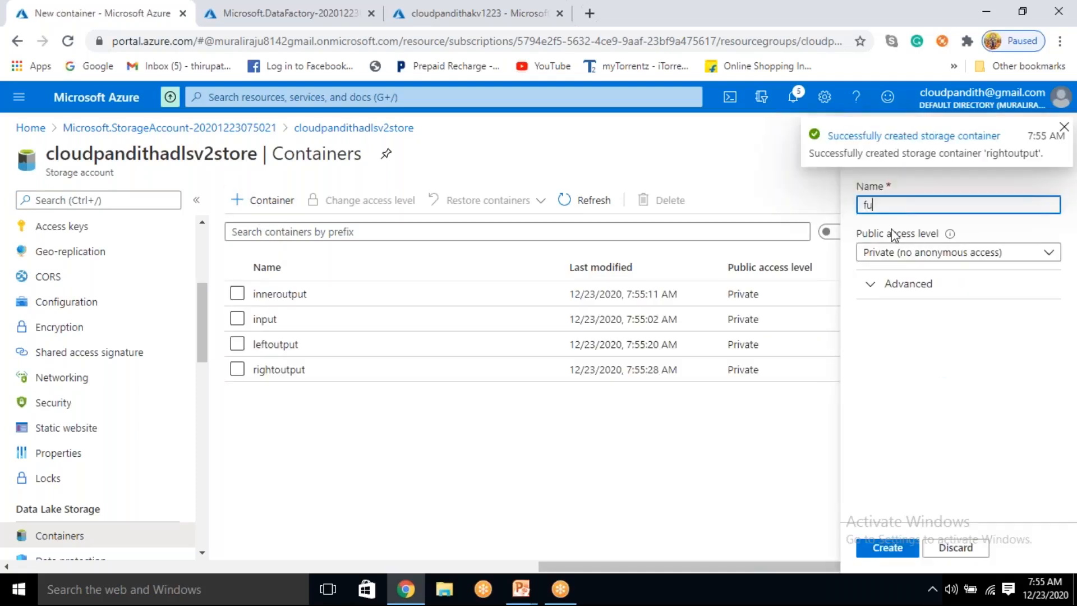
text(fulloutpout)
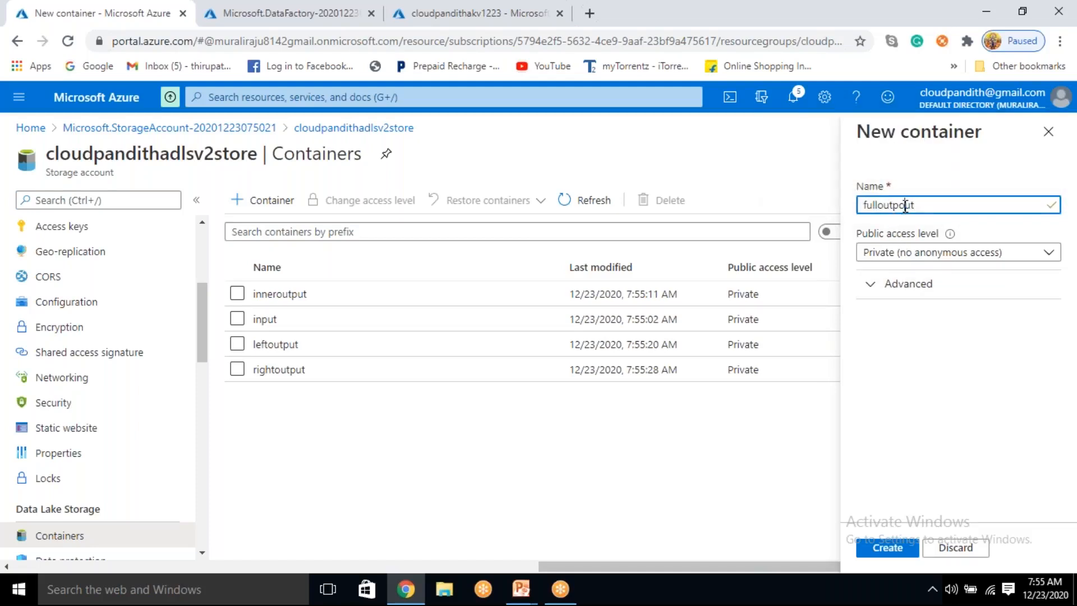
click(889, 548)
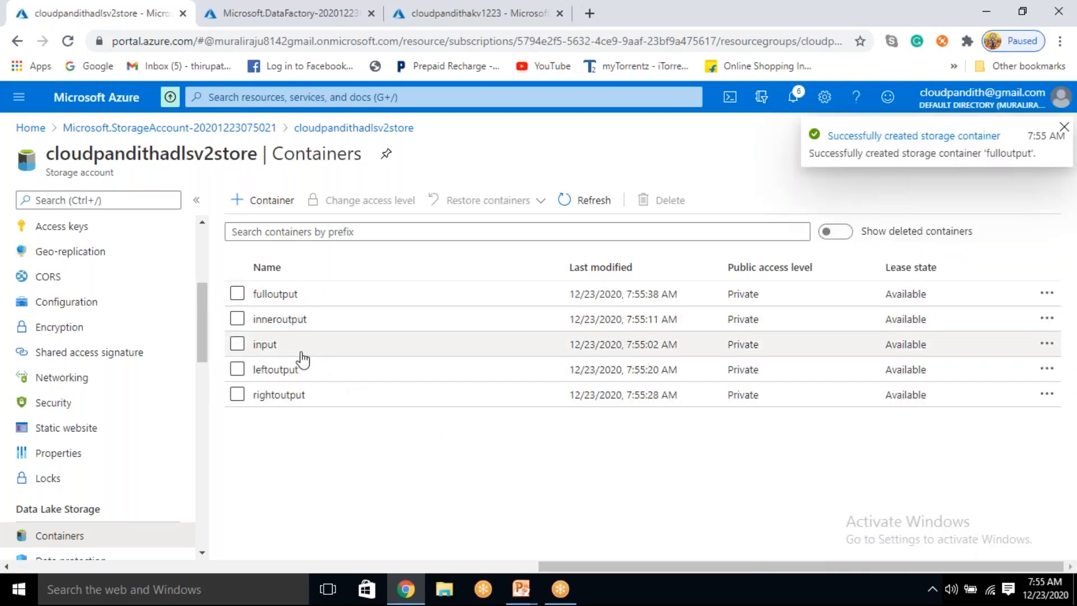
click(239, 203)
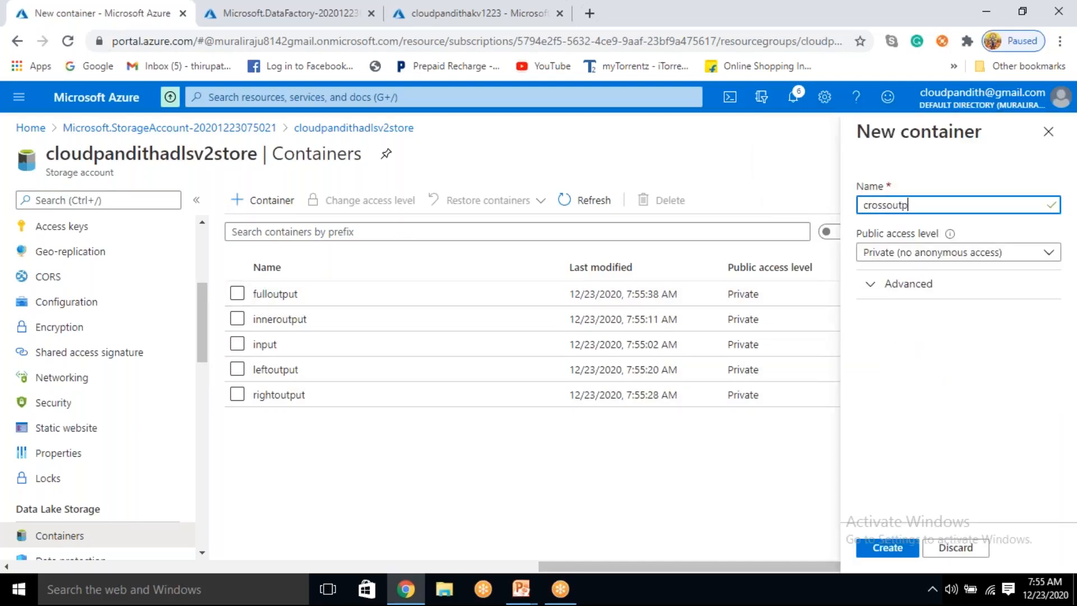
click(885, 543)
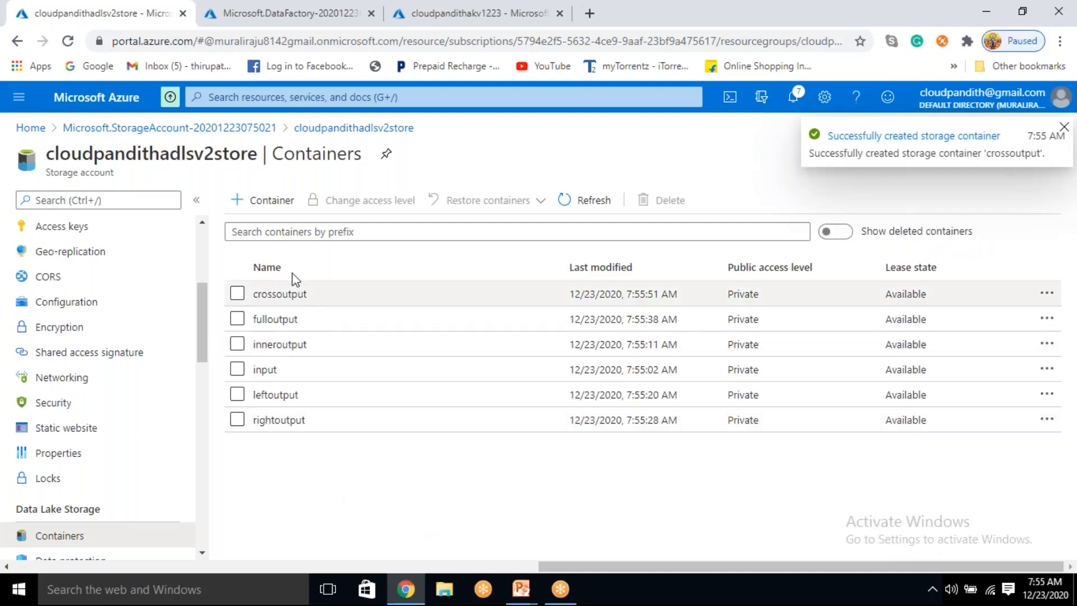
Step: Open the input container and choose the customers and orders files from the set-comma folder for a blob upload
click(280, 370)
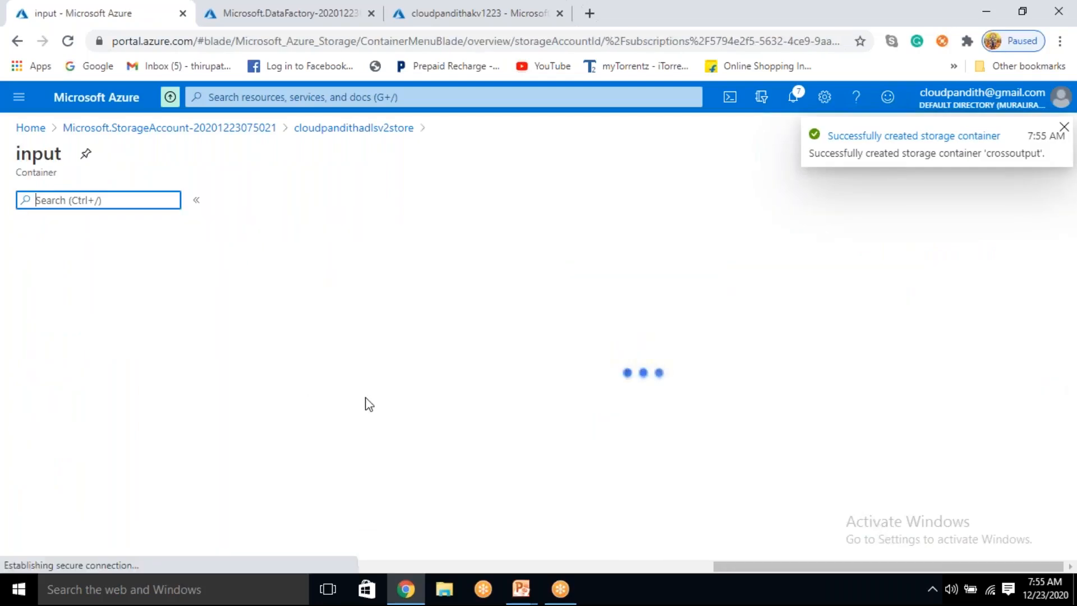
click(258, 202)
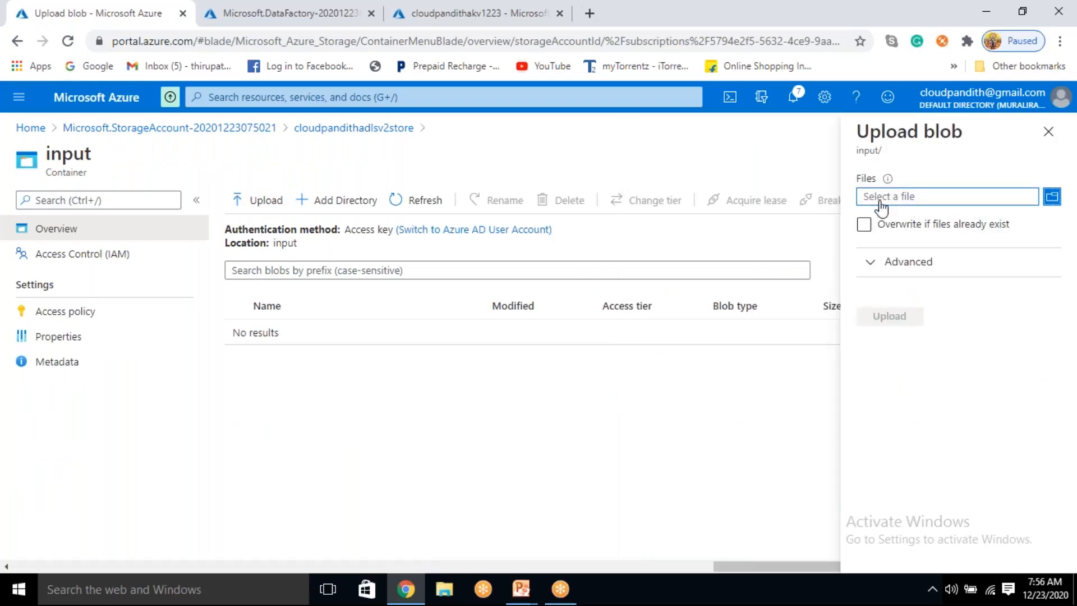
click(881, 208)
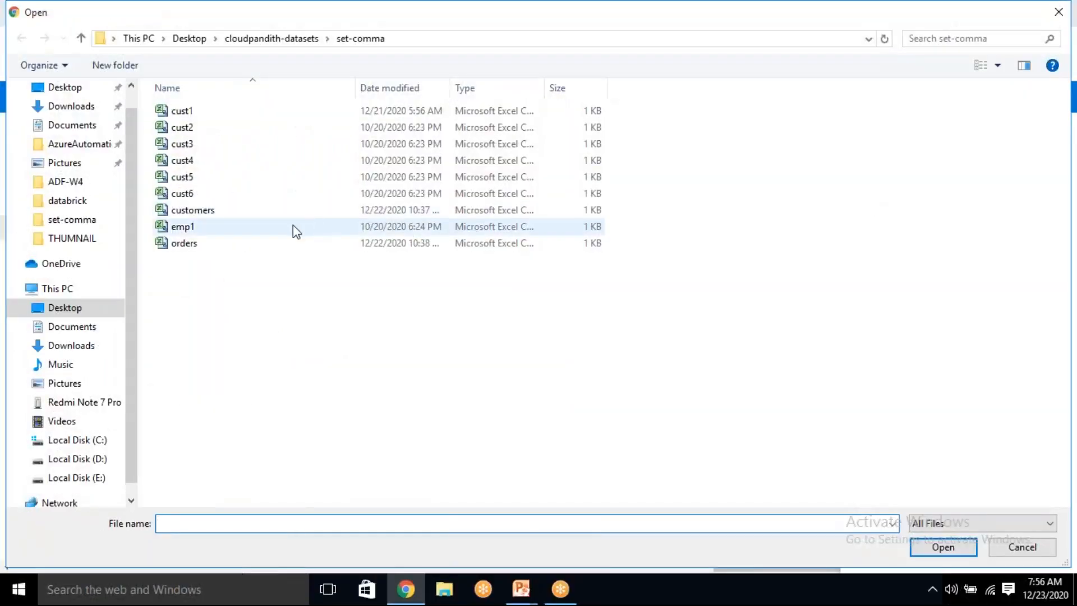
click(225, 215)
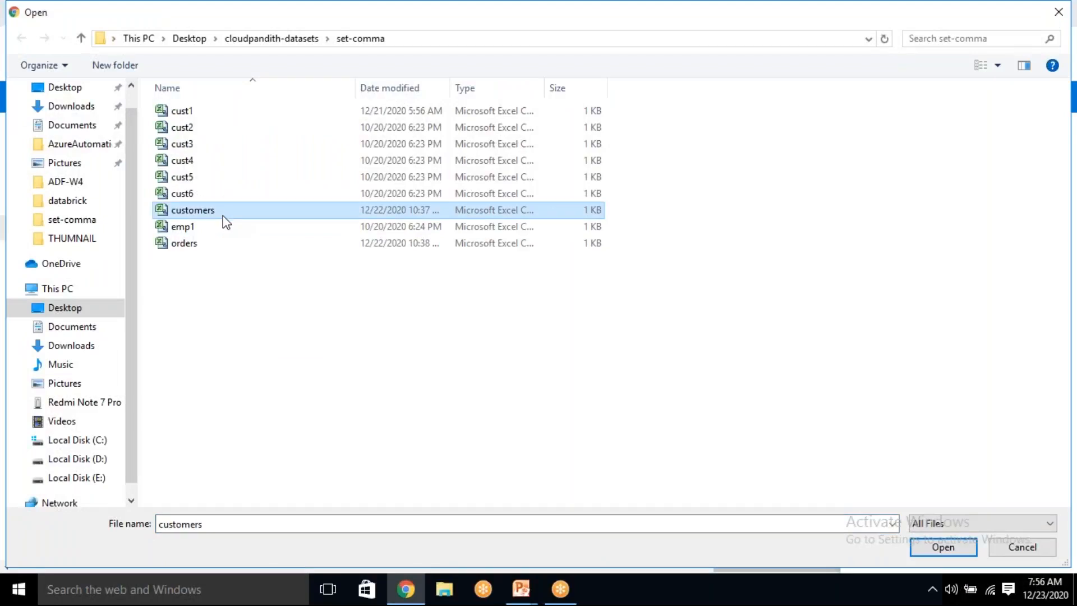
shift+click(209, 250)
click(227, 230)
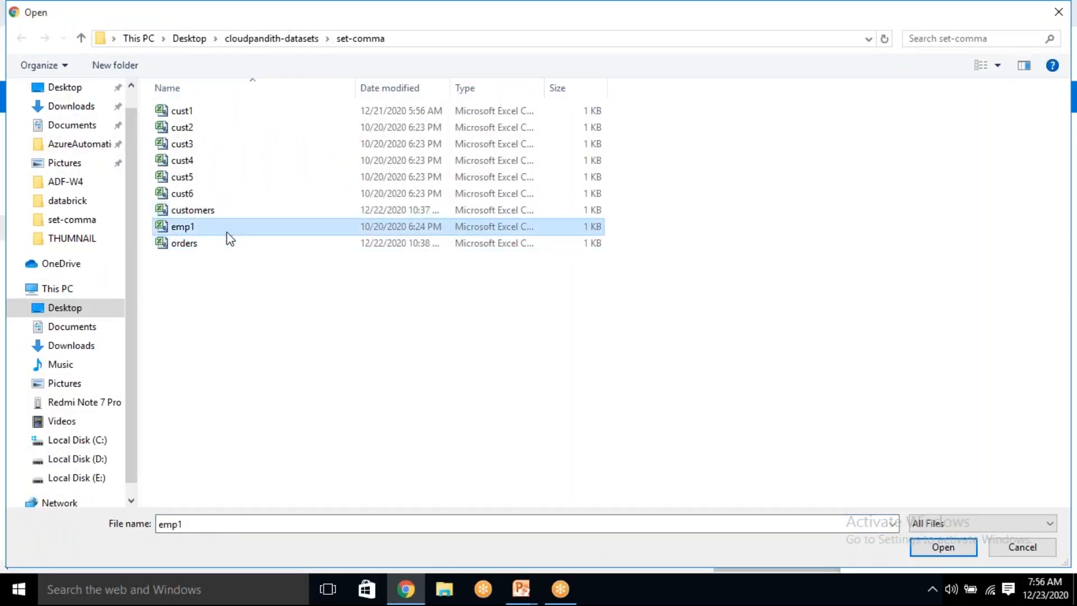
click(224, 217)
ctrl+click(204, 247)
shift+click(207, 250)
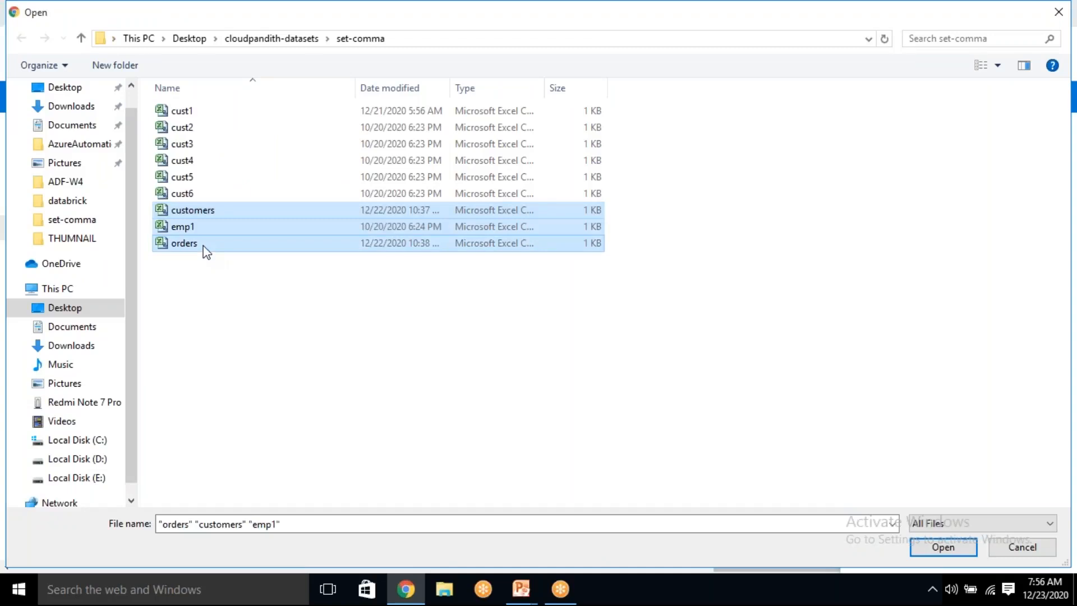
ctrl+click(206, 251)
click(207, 282)
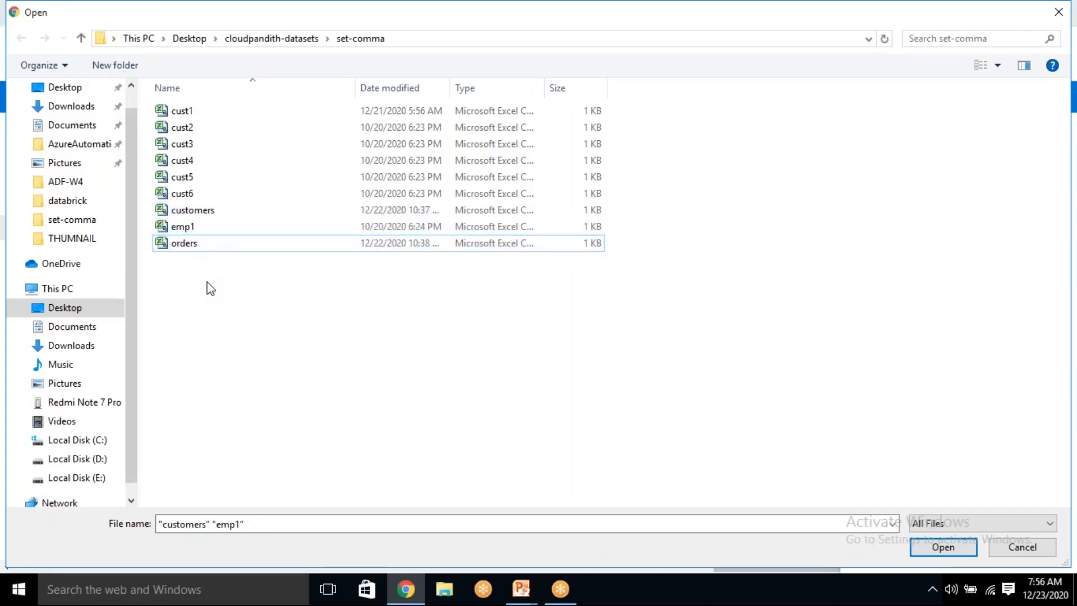
click(213, 245)
ctrl+click(213, 212)
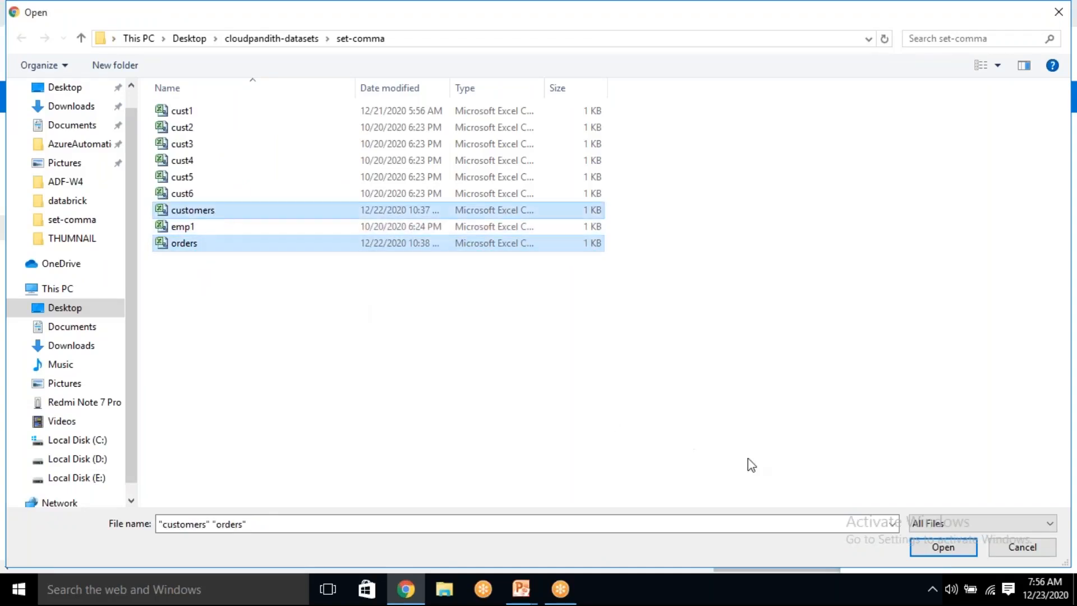
click(945, 548)
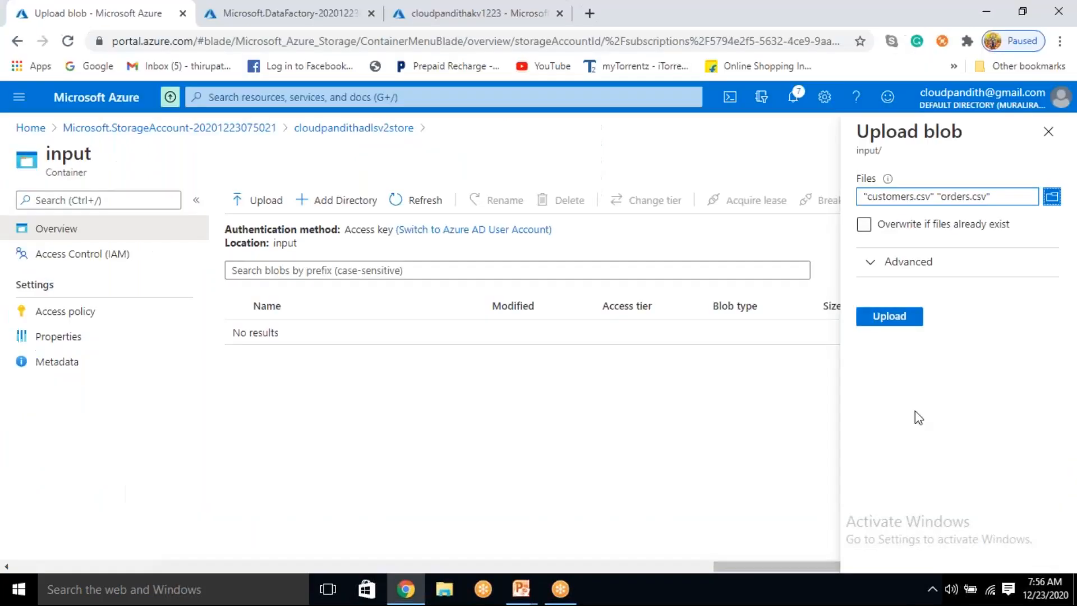
Step: Upload the chosen customers.csv and orders.csv files to the input container and dismiss the upload notifications
click(893, 317)
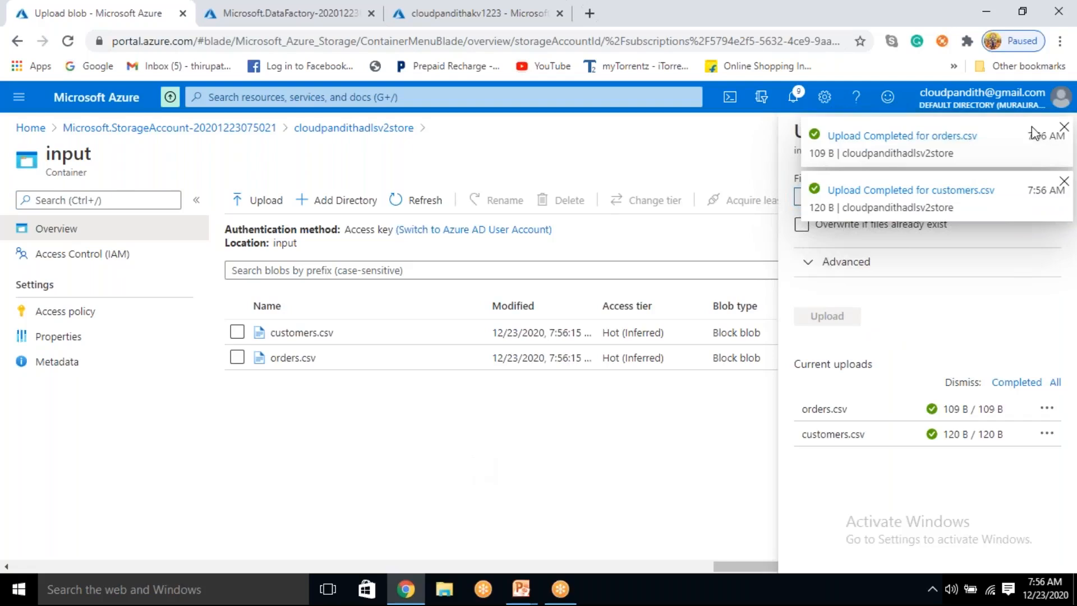
click(1065, 128)
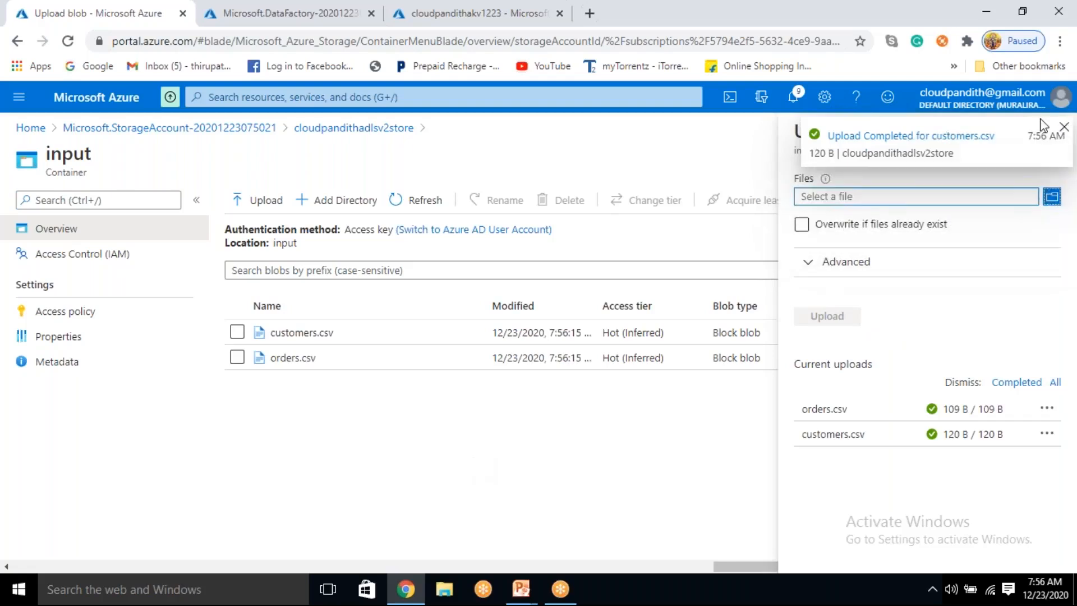
click(1066, 128)
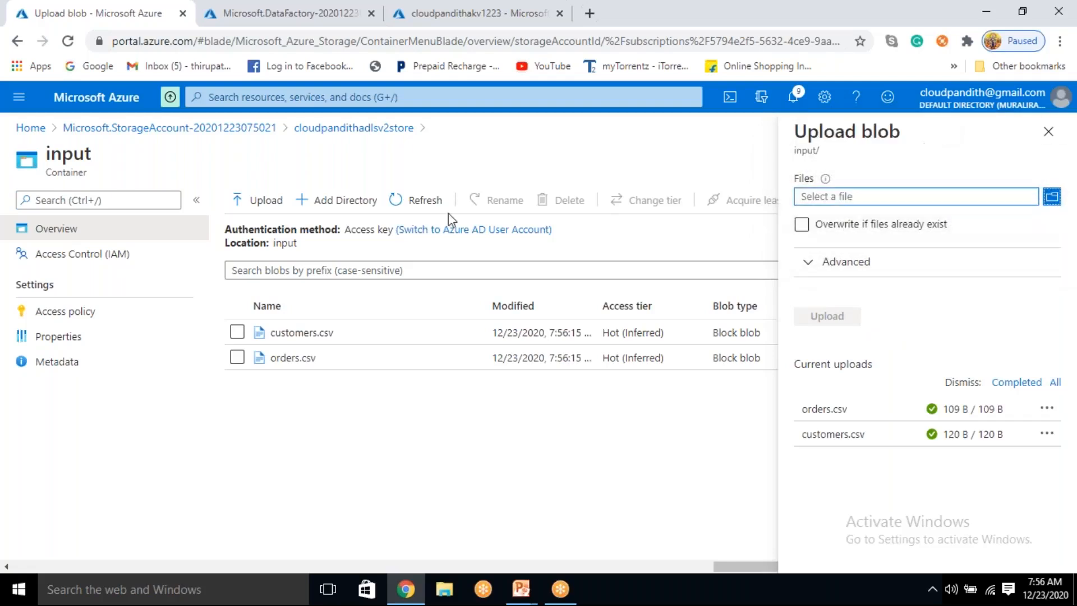
Step: Close the upload pane and delete customers.csv and orders.csv from the input container
click(237, 358)
click(237, 332)
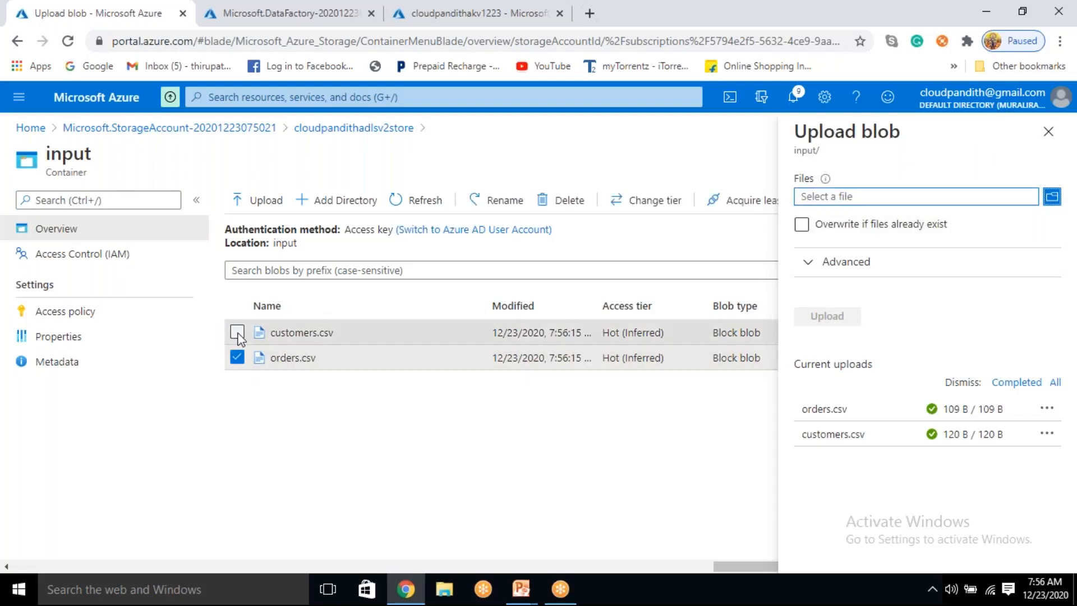
click(1048, 131)
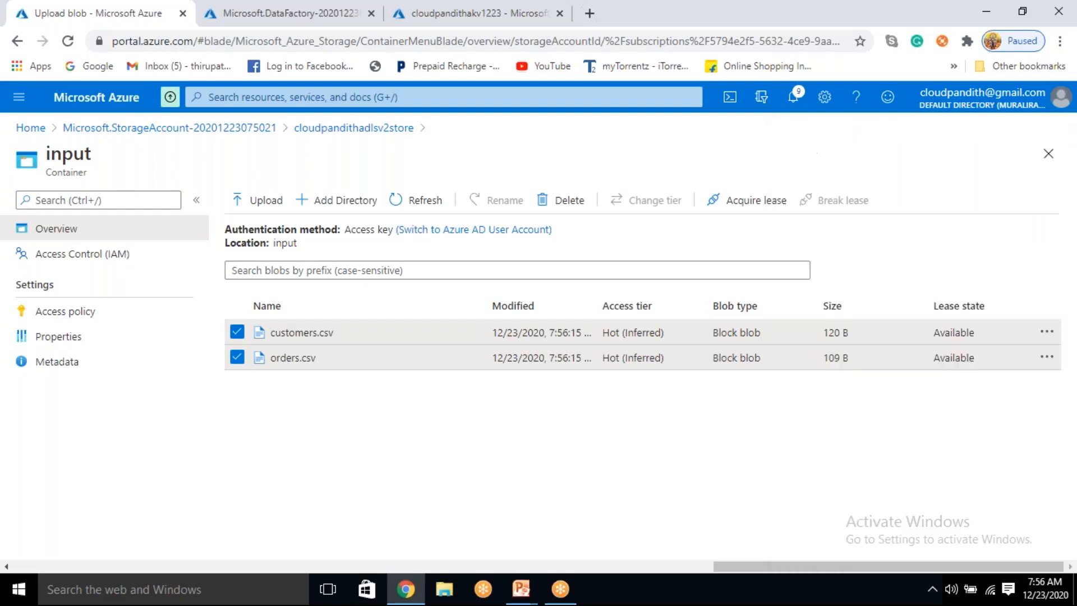
click(565, 200)
click(256, 309)
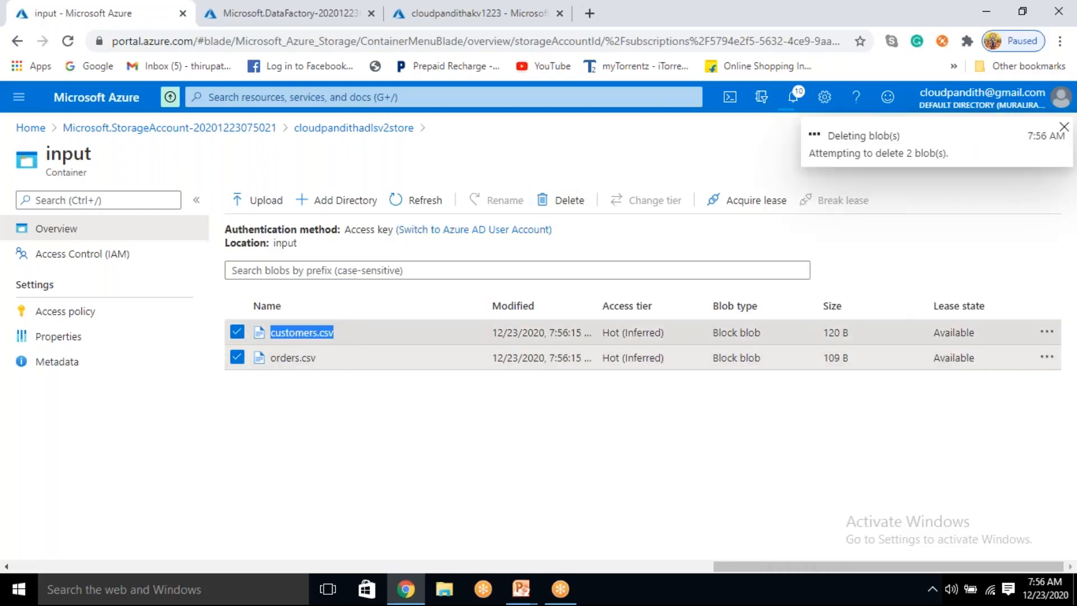
Step: Return to the storage account's container list and delete the input container
click(372, 128)
click(238, 369)
click(651, 201)
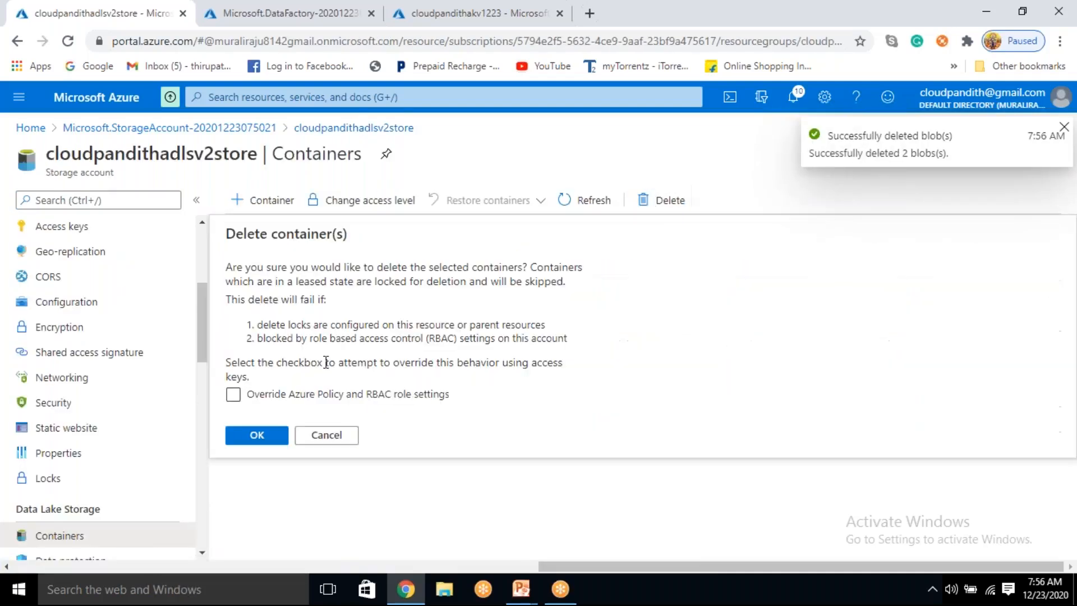
click(257, 436)
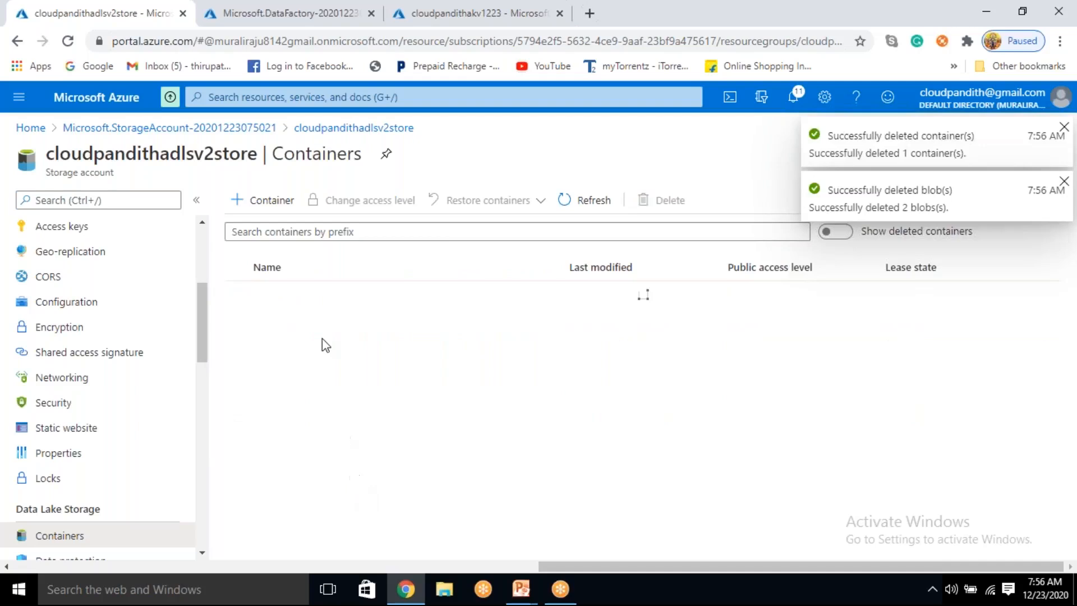
Step: Add two private containers named orders and cust to the storage account
click(272, 201)
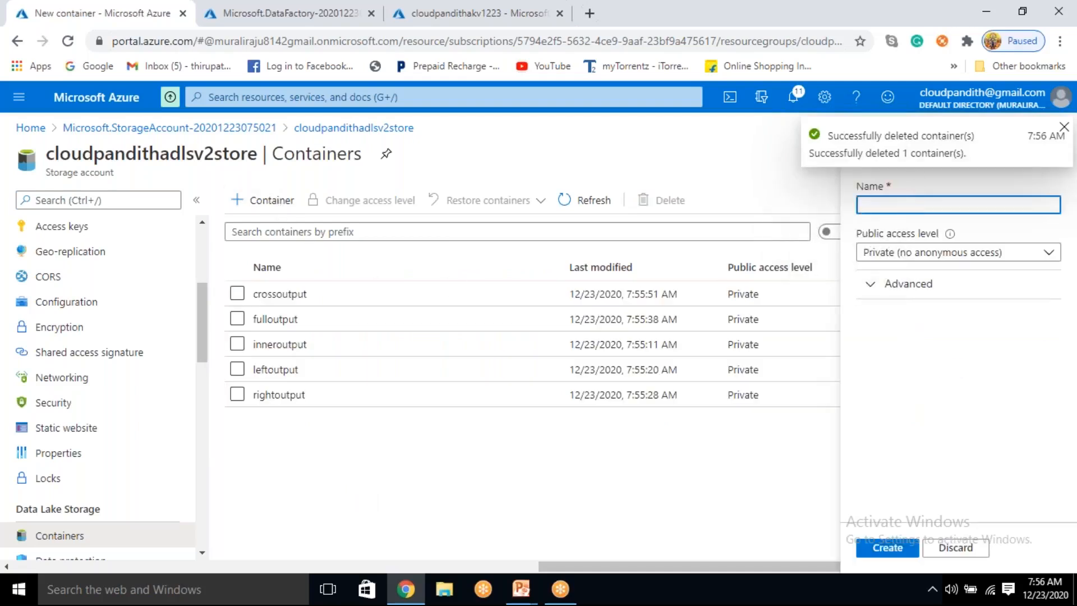
text(orders)
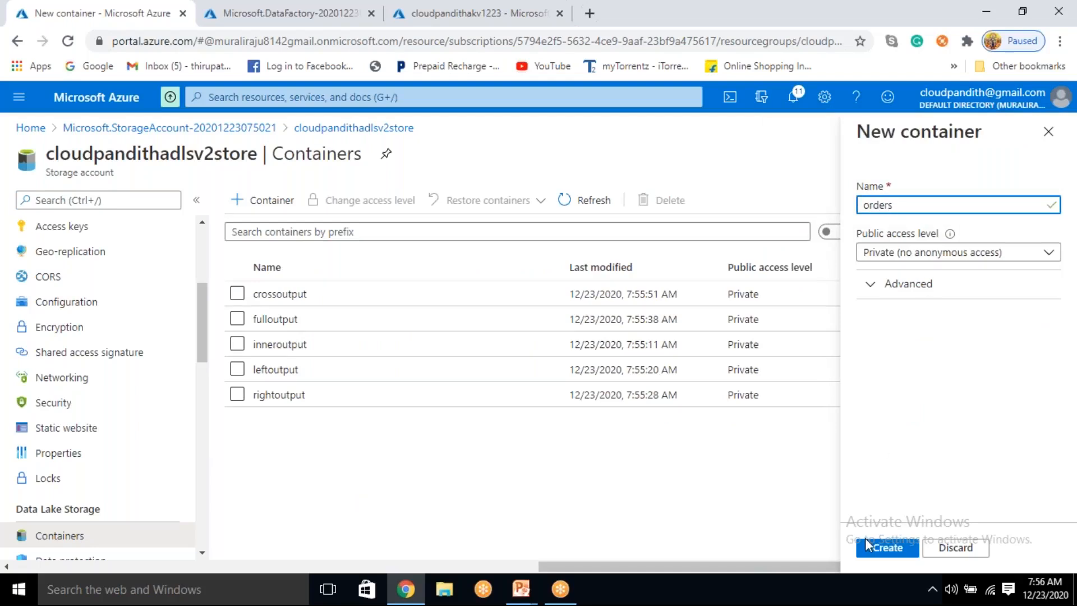
click(901, 553)
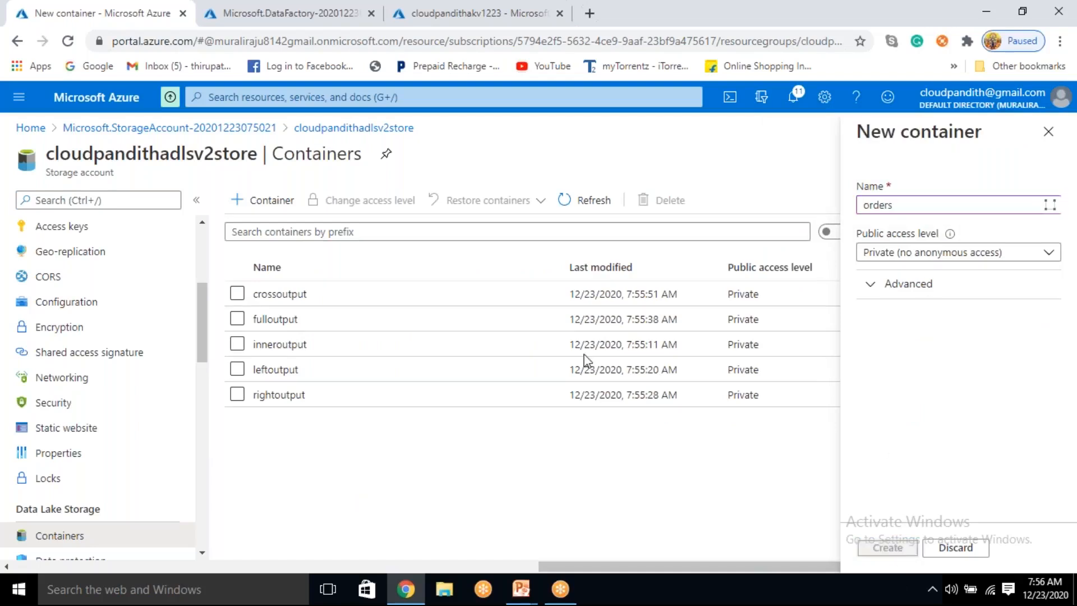
click(264, 209)
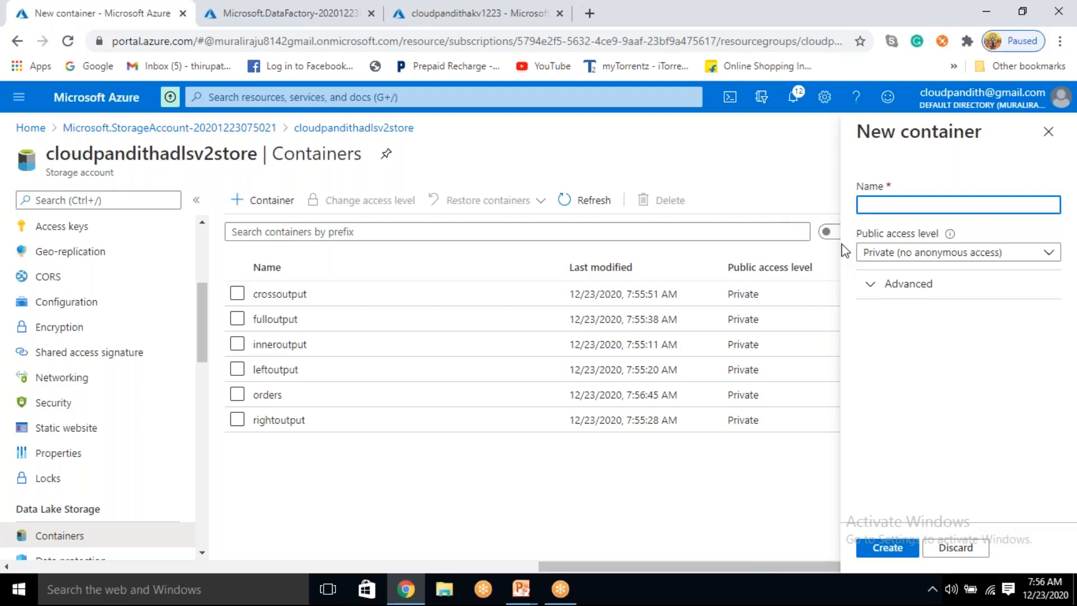
text(cust)
click(893, 551)
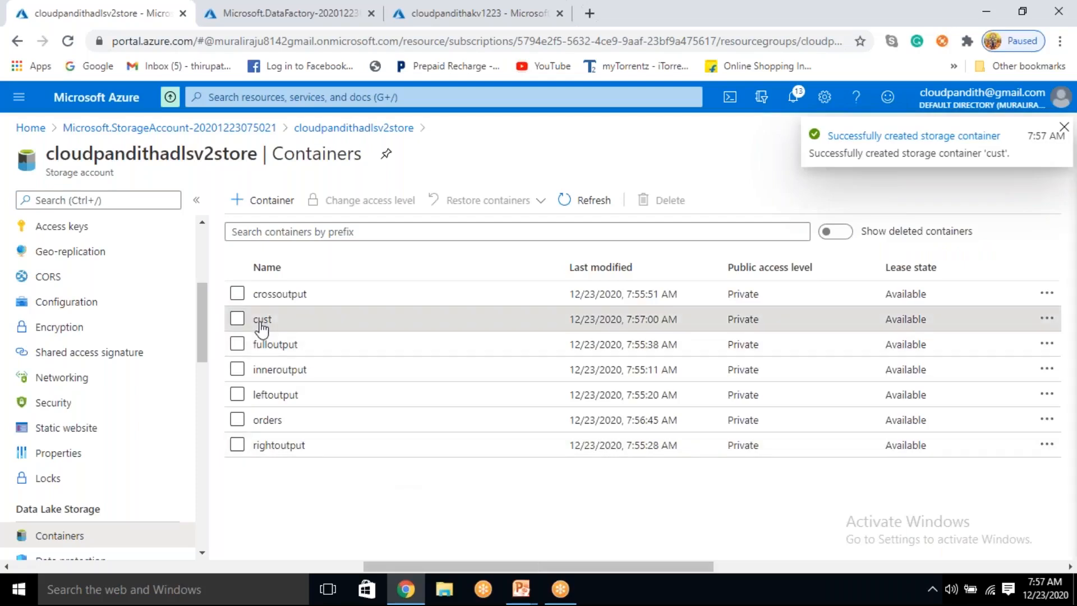
Step: Upload the customers file from the set-comma folder to the cust container
click(262, 320)
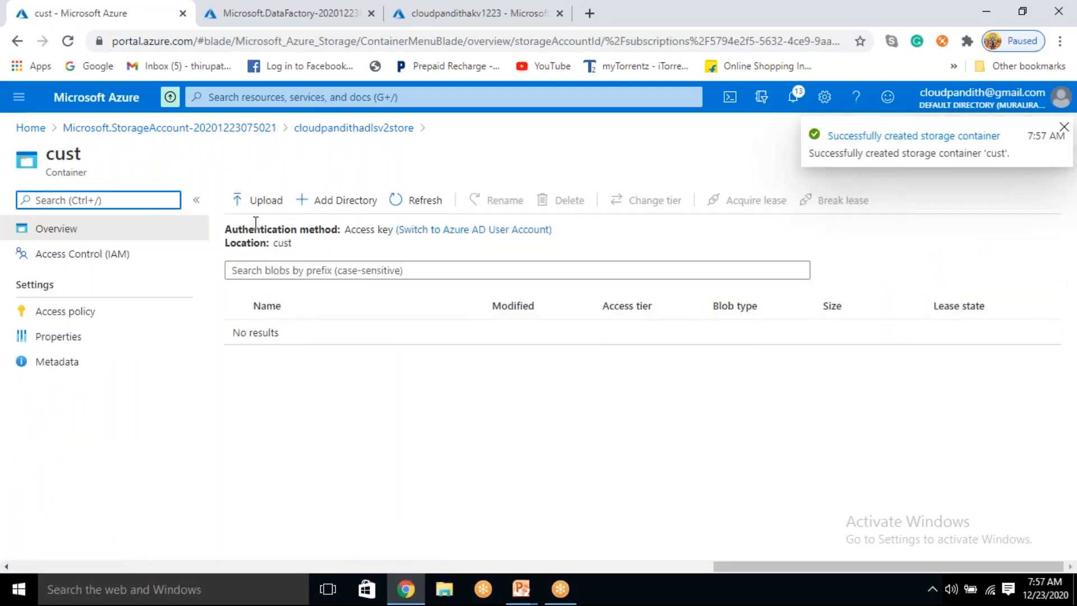
click(252, 201)
click(922, 202)
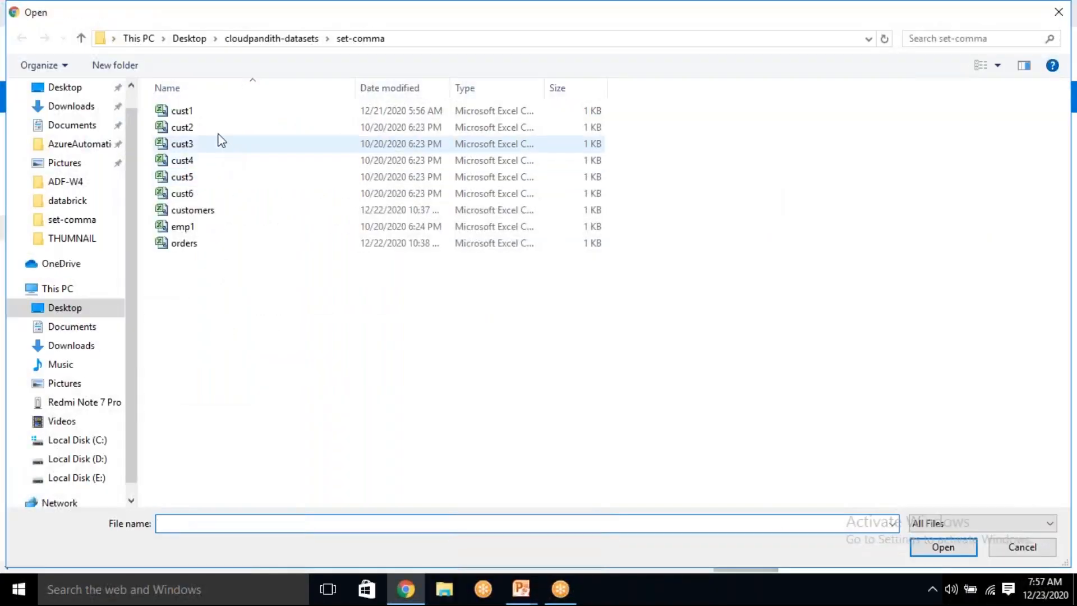
click(200, 212)
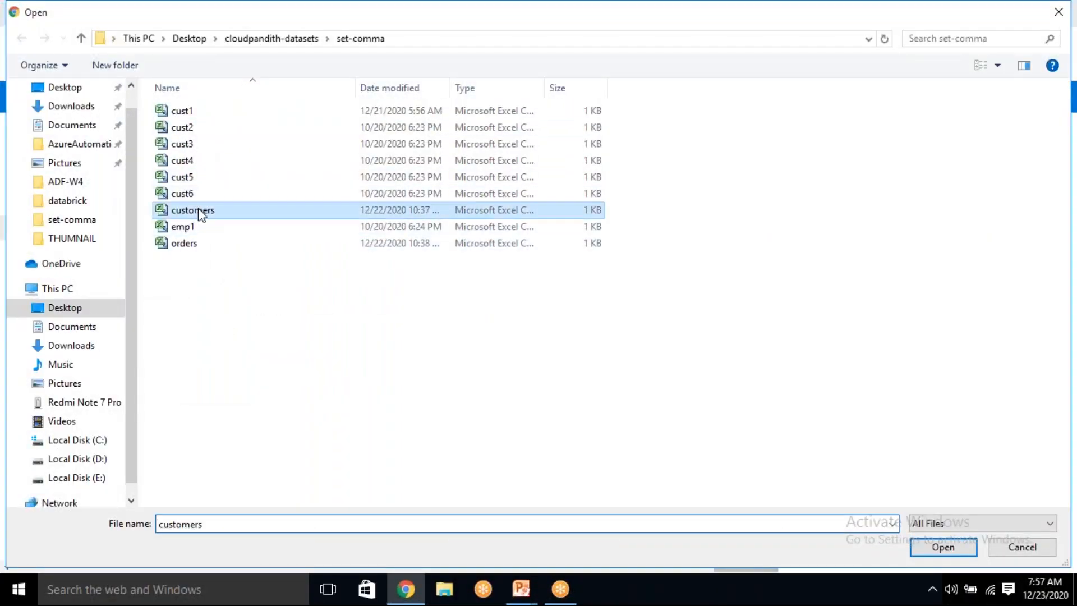
click(948, 547)
click(826, 318)
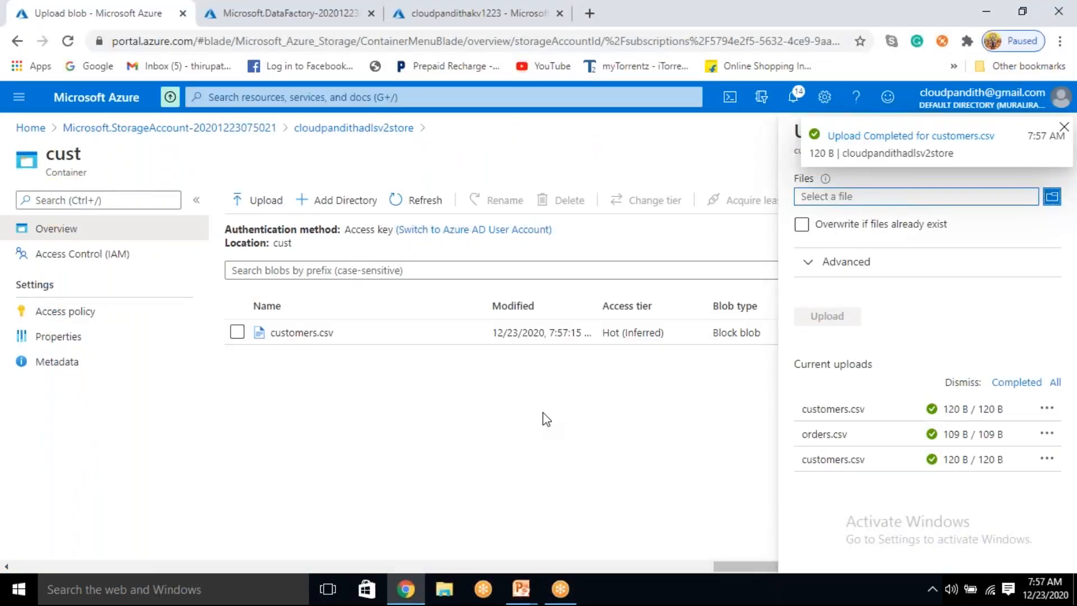
Step: Upload the orders file from the set-comma folder to the orders container
click(356, 129)
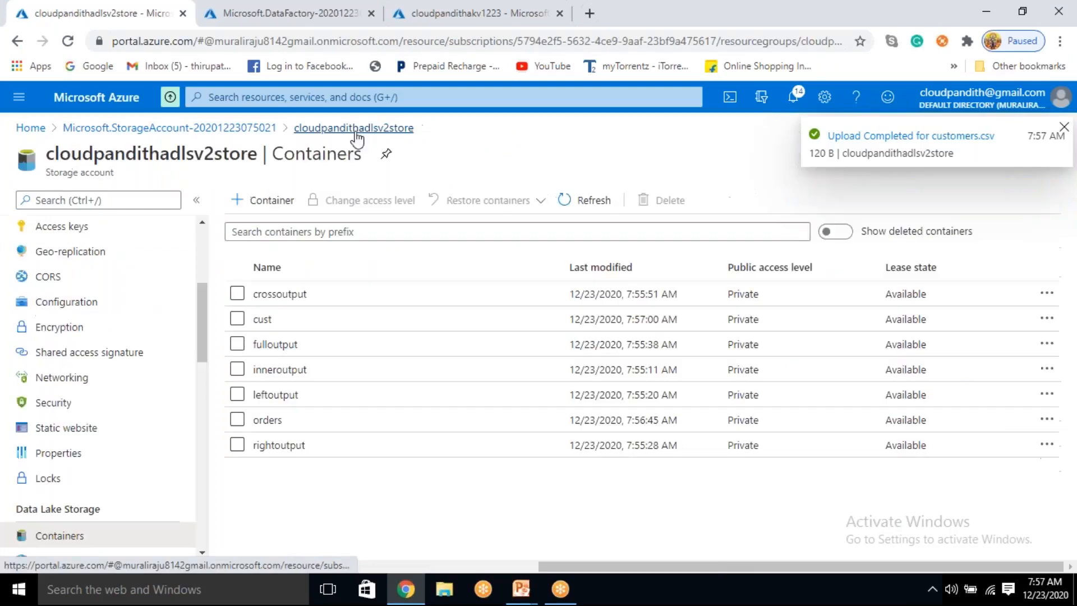
click(284, 422)
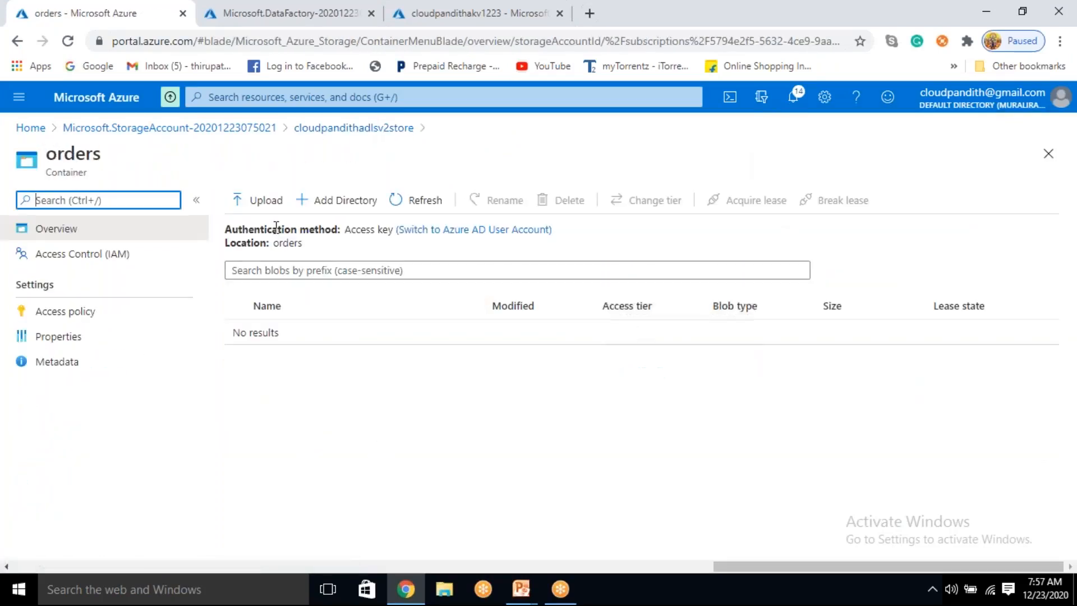
click(266, 202)
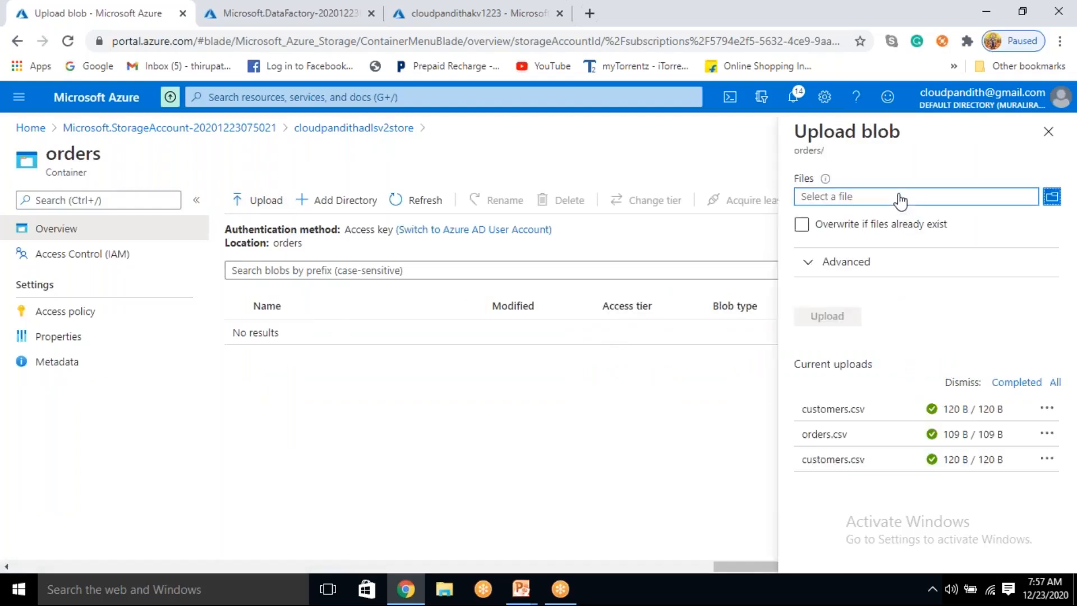
click(886, 201)
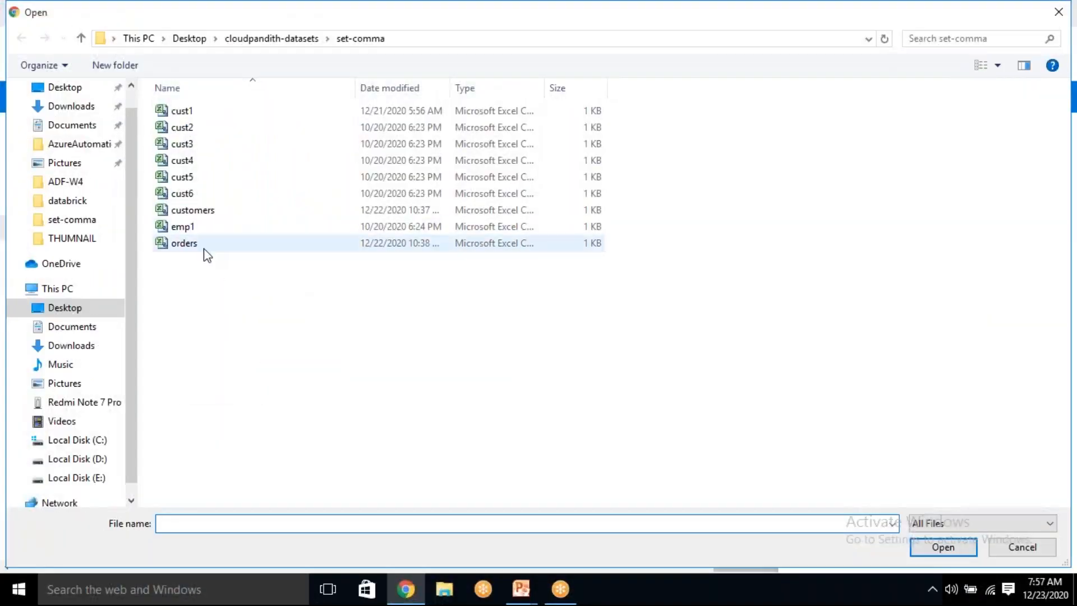
click(204, 249)
click(938, 549)
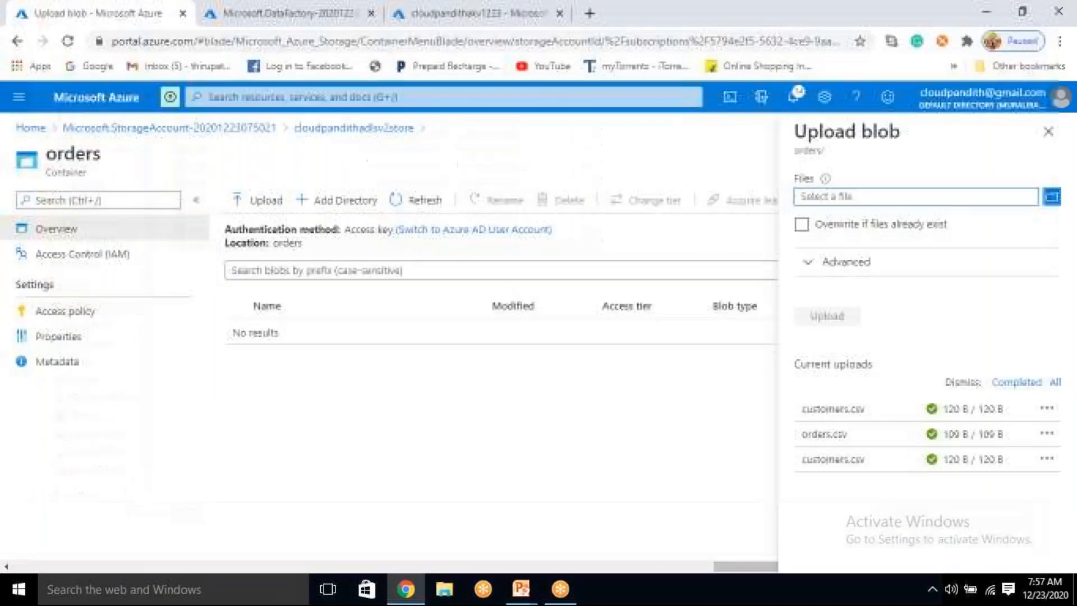
click(827, 316)
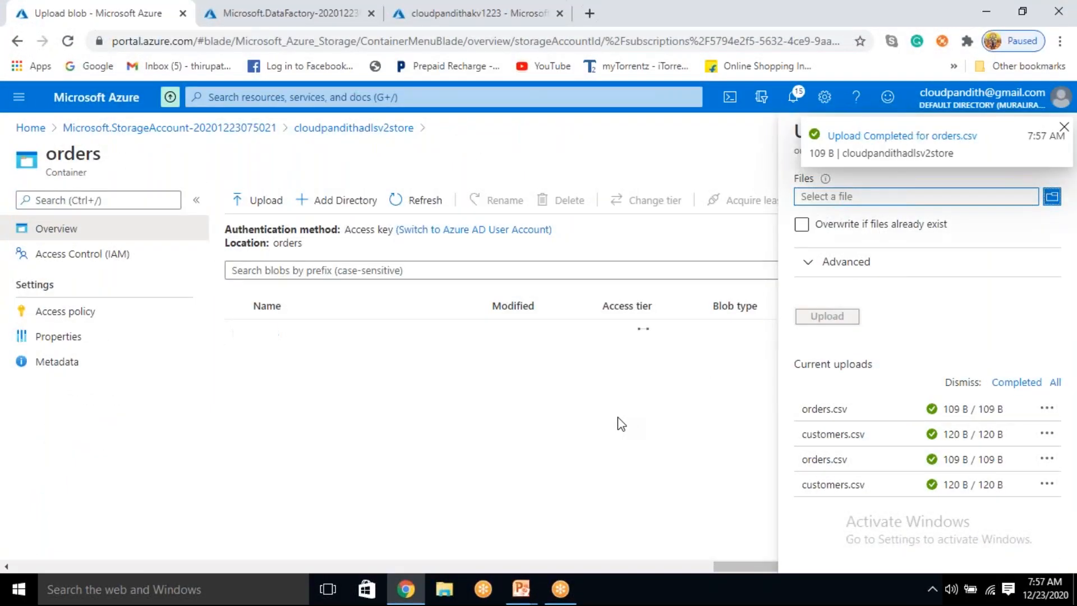
Step: Reveal the storage account's access keys and copy the key1 key value
click(339, 129)
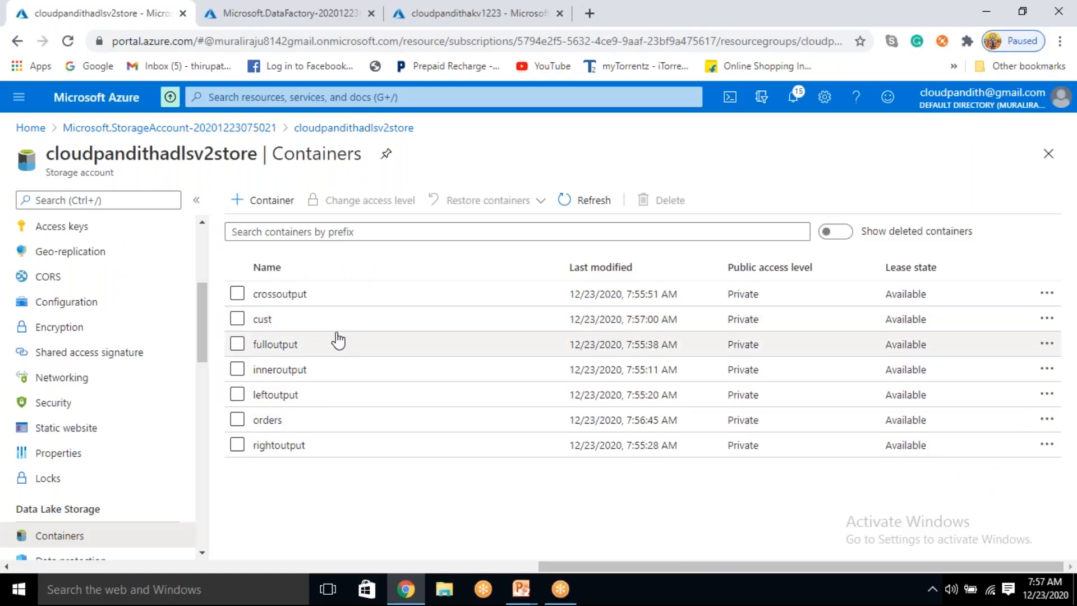
scroll(53, 378, down, 3)
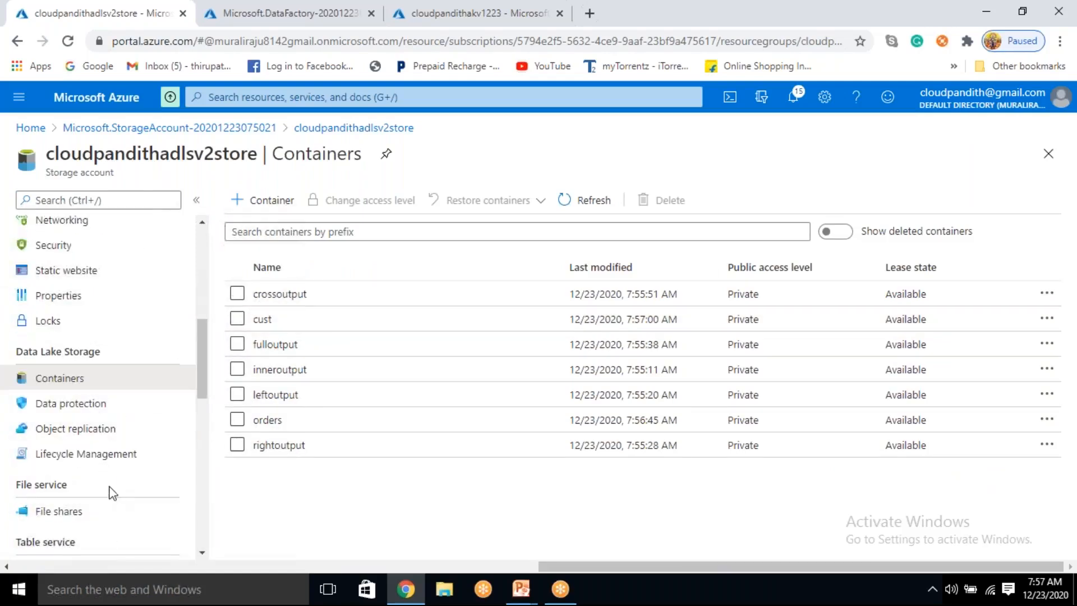
scroll(112, 491, up, 4)
click(111, 308)
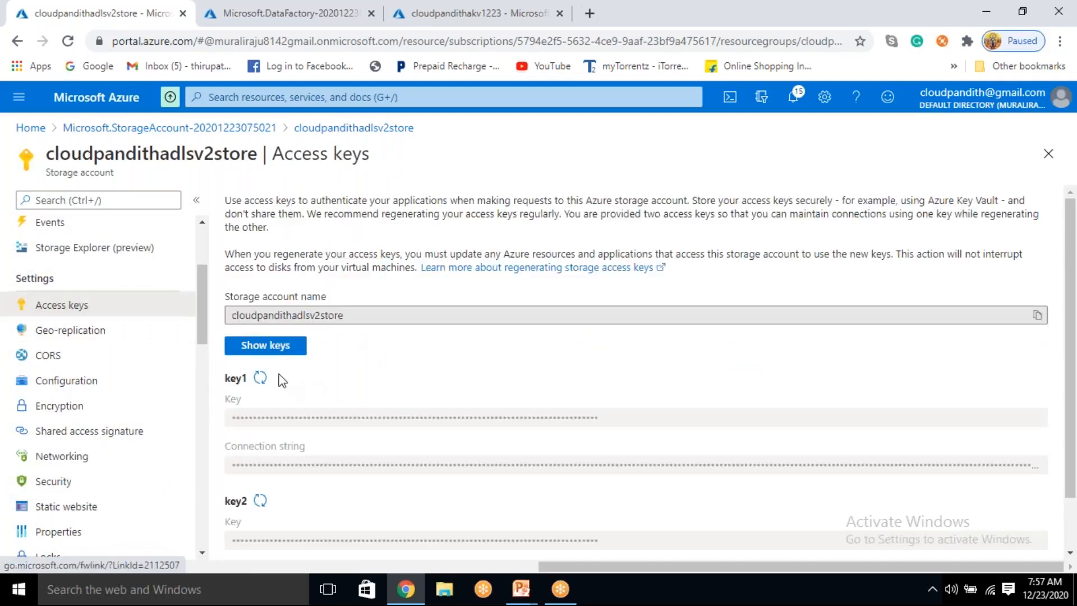
click(285, 346)
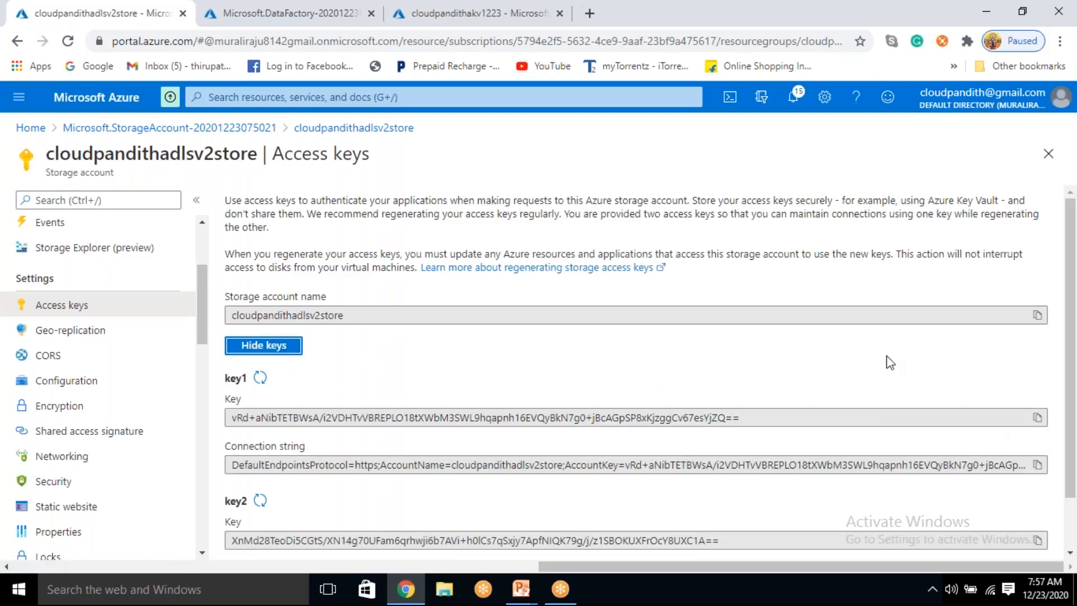
scroll(886, 359, down, 1)
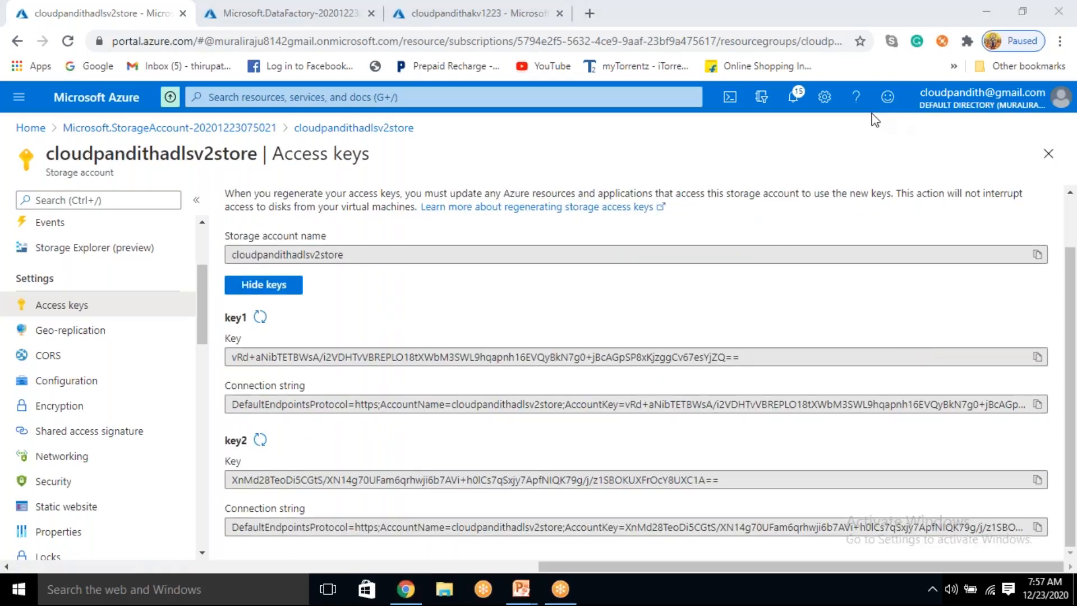
click(1037, 357)
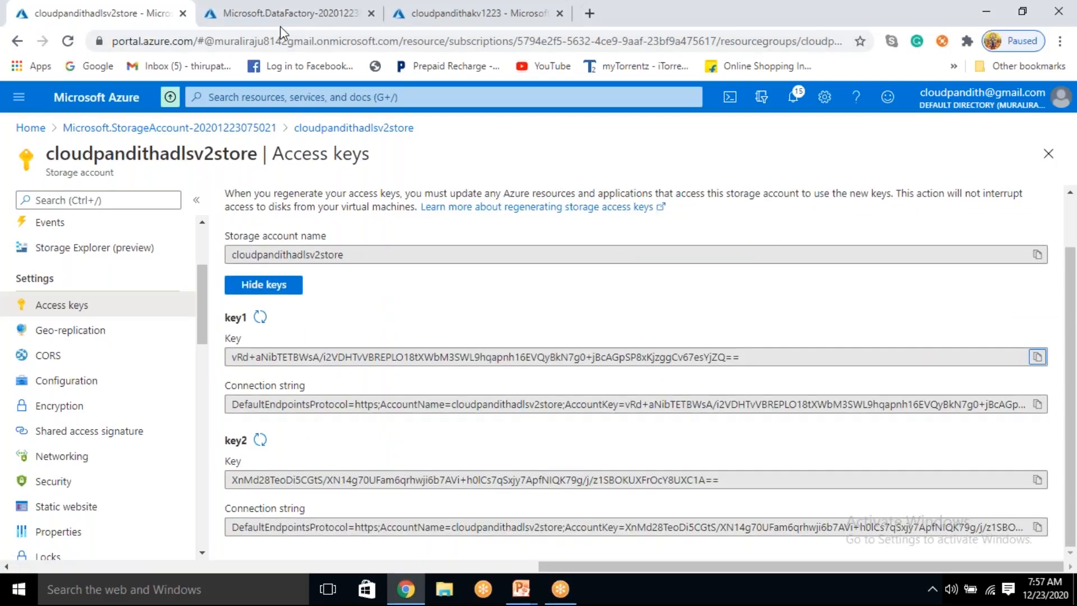
Step: Create a secret named adlskey in the cloudpandithakv1223 key vault, pasting the copied storage access key as its value
click(477, 13)
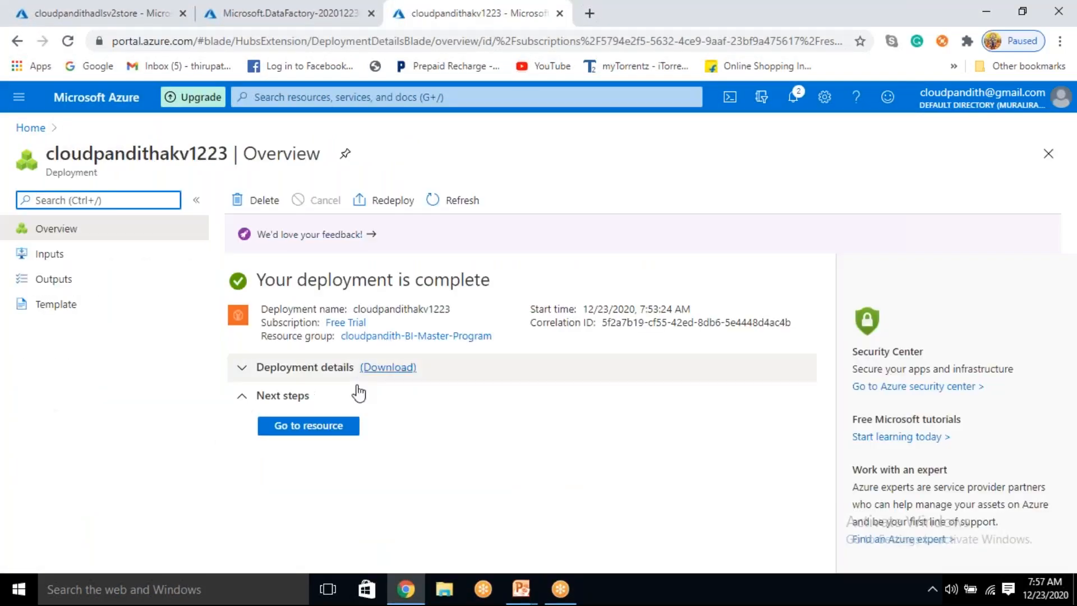
click(323, 430)
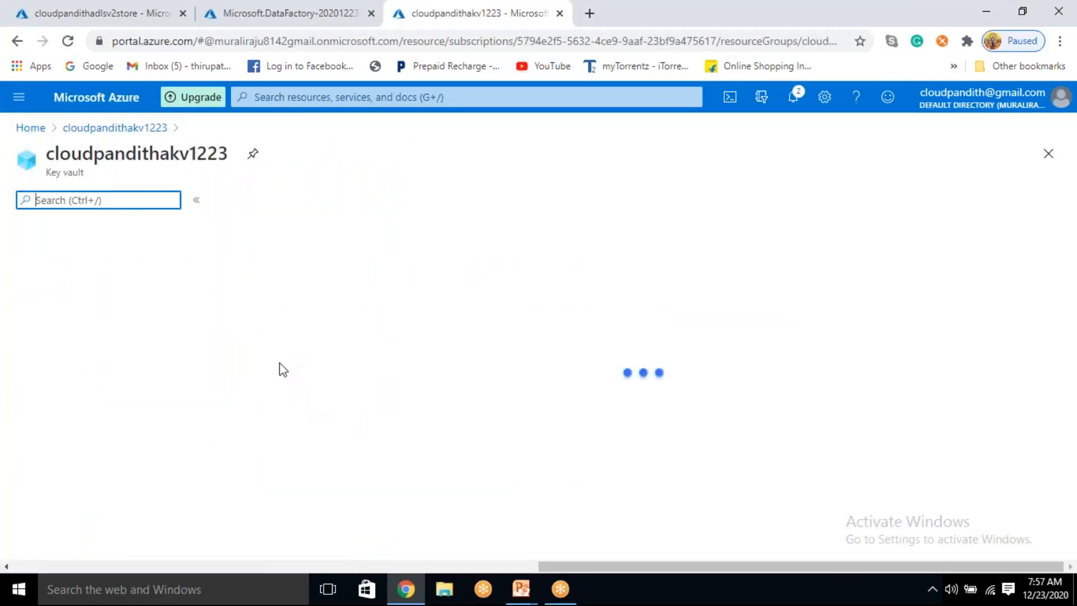
click(84, 446)
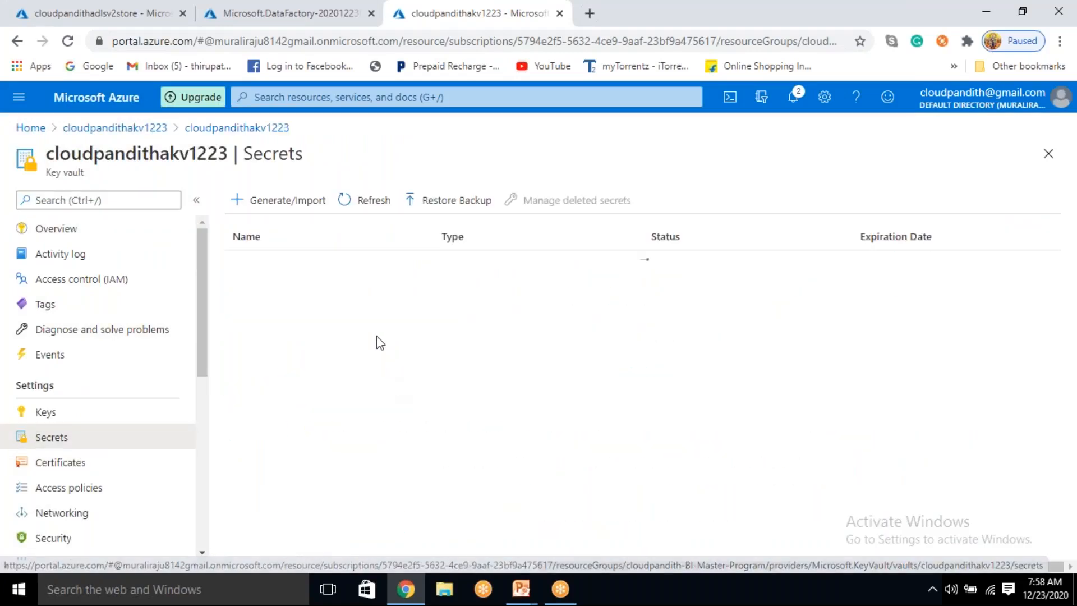
click(286, 204)
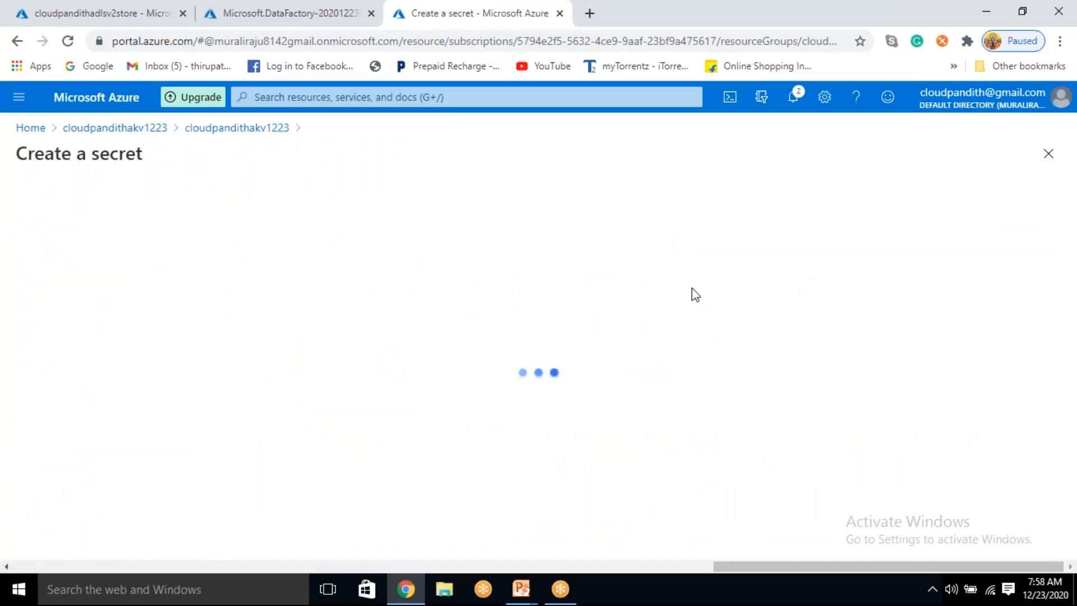
click(275, 253)
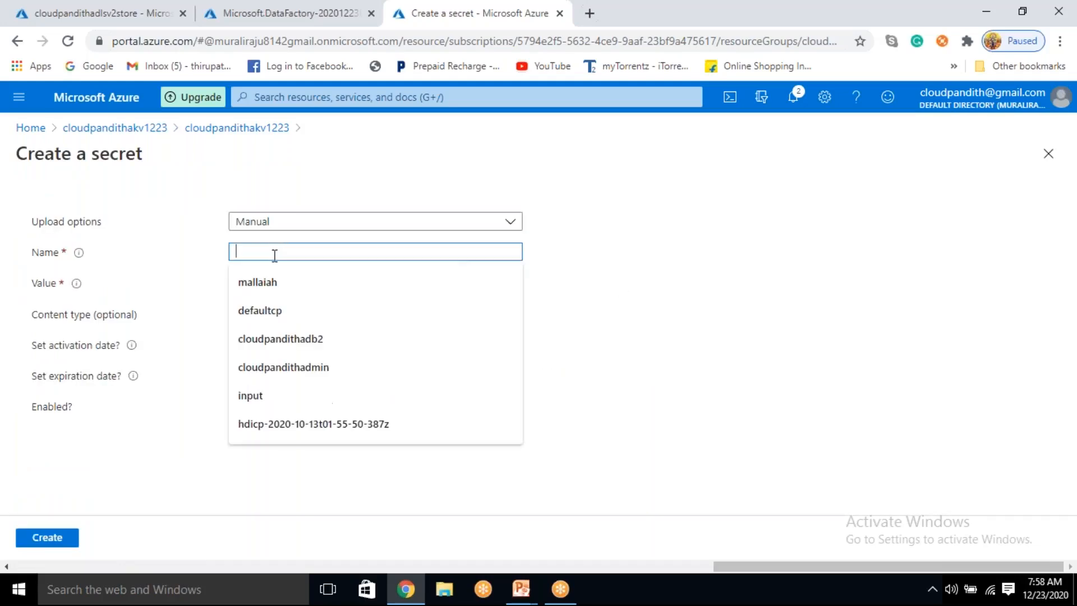
text(adlskey)
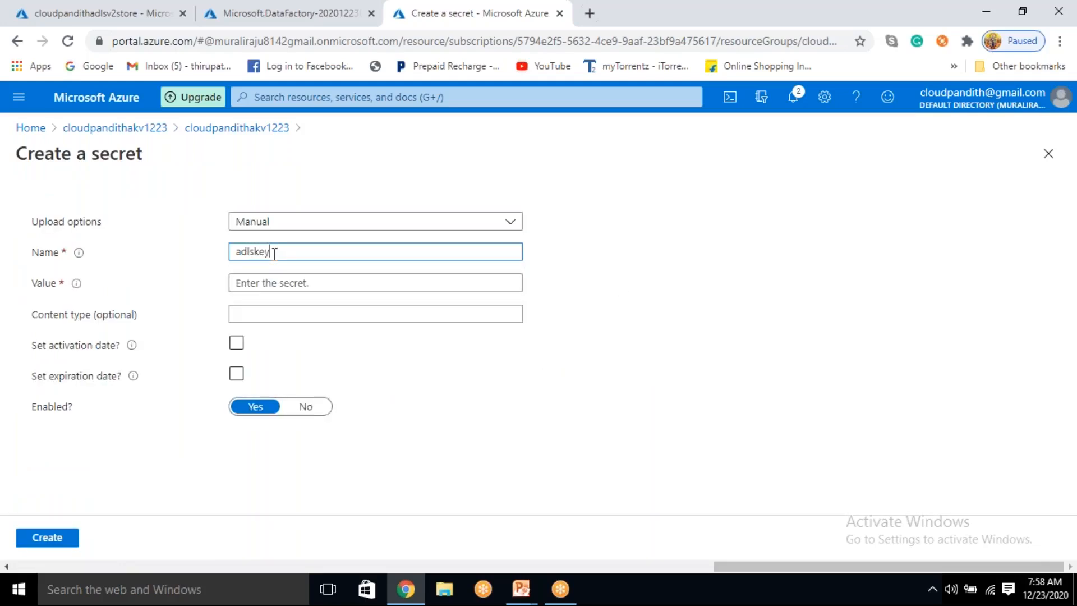
click(255, 283)
key(ctrl+v)
click(65, 538)
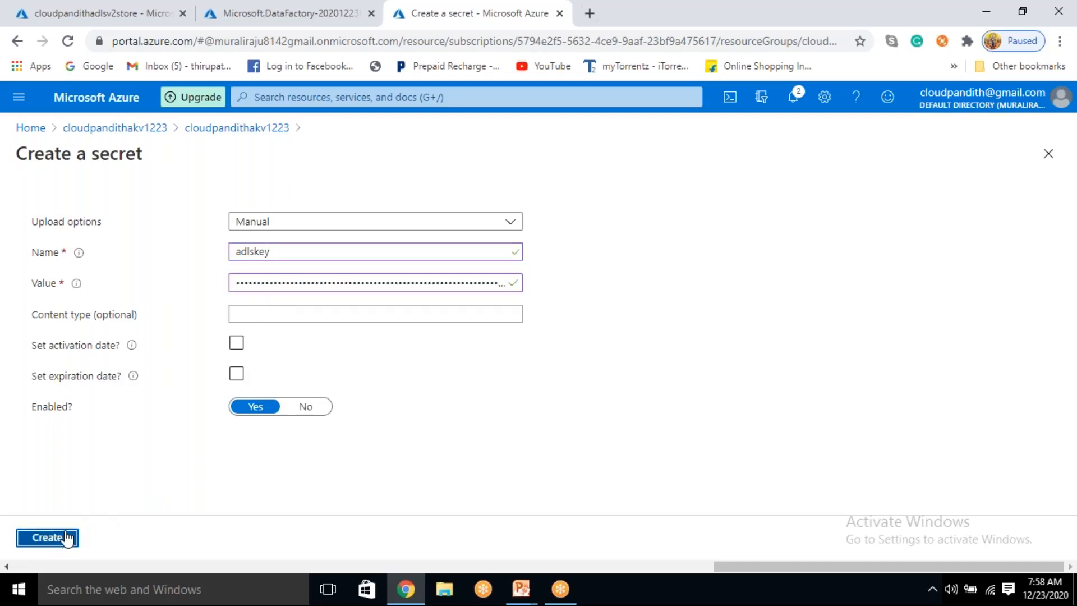
Step: Launch Author & Monitor for the cloudpandithadfv21223 data factory and open its linked services management page
click(258, 7)
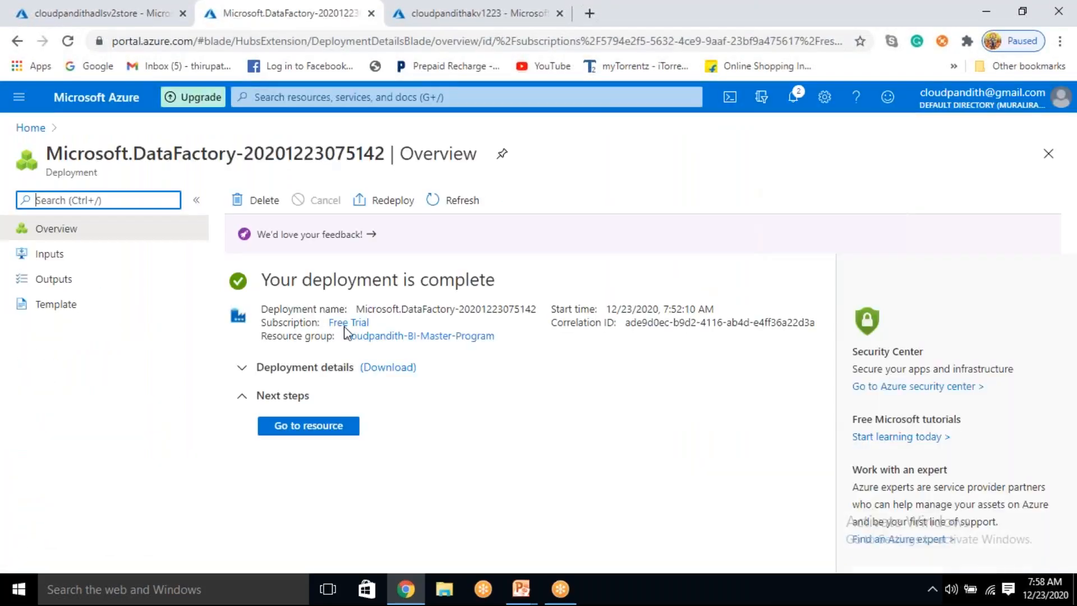
click(306, 427)
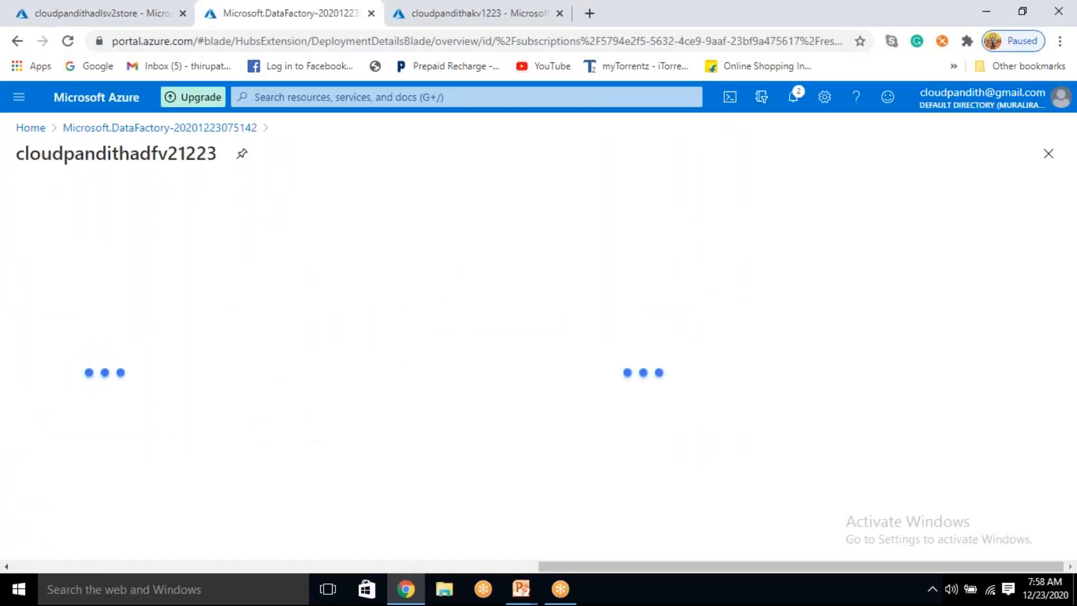
scroll(544, 356, down, 2)
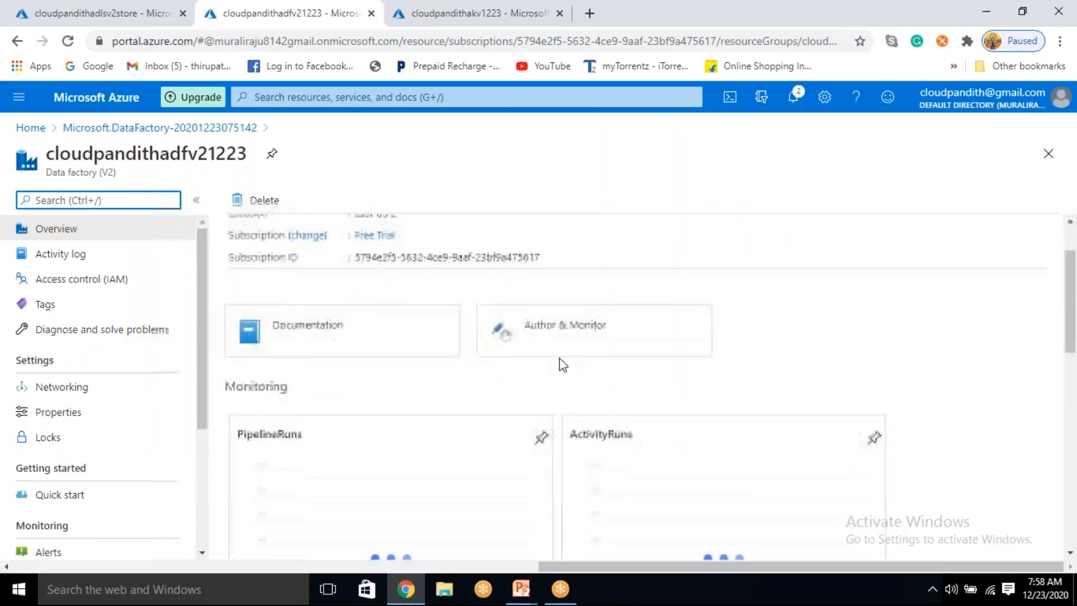
click(501, 330)
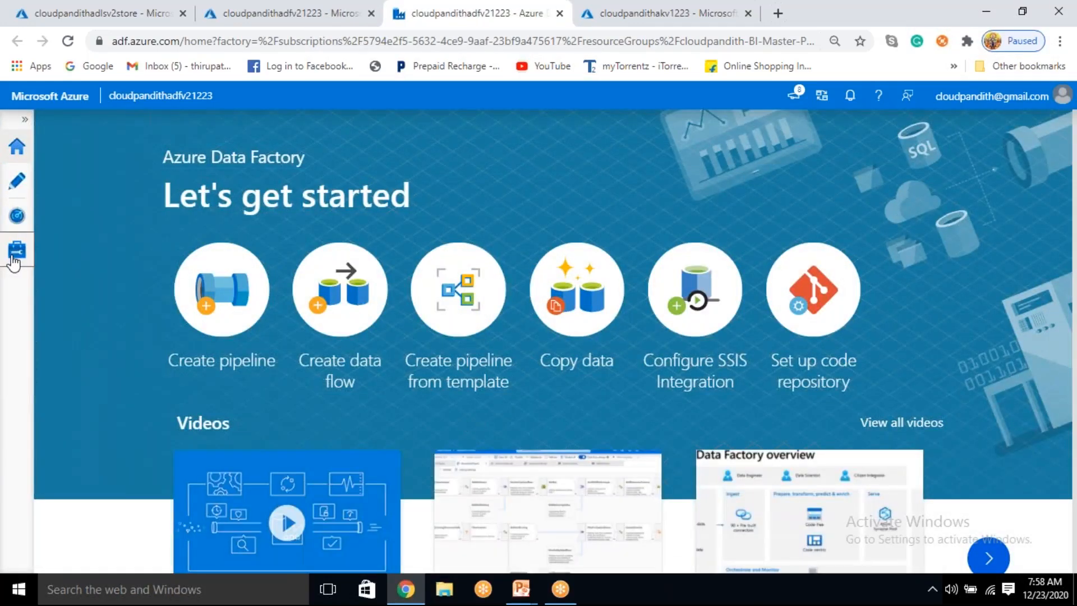
click(13, 257)
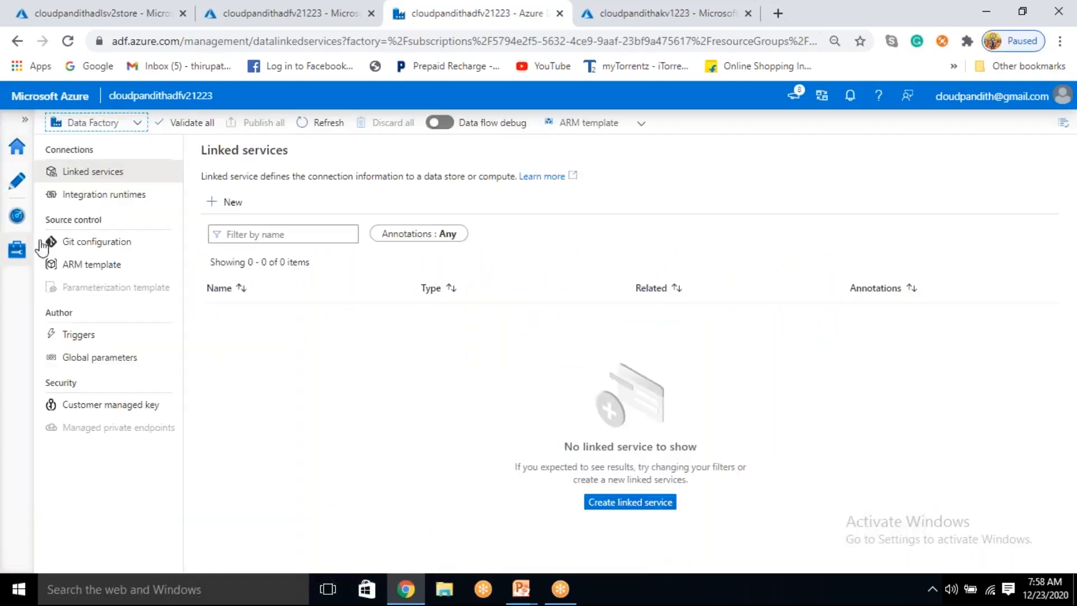
Step: Start a new Azure Data Lake Storage Gen2 linked service and name it LS_ADLSGen2
click(235, 204)
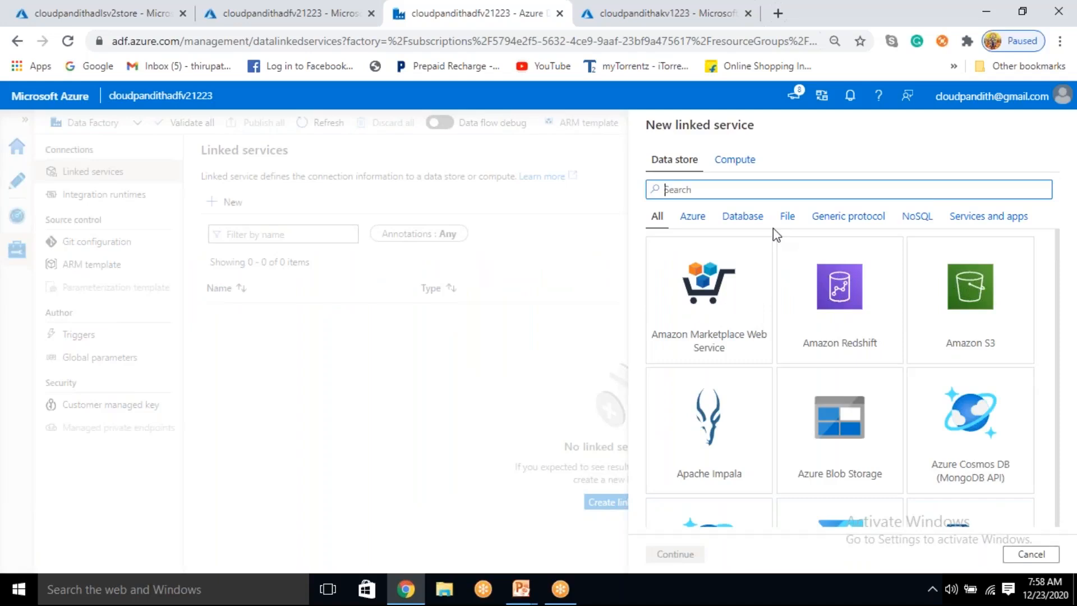
text(gen)
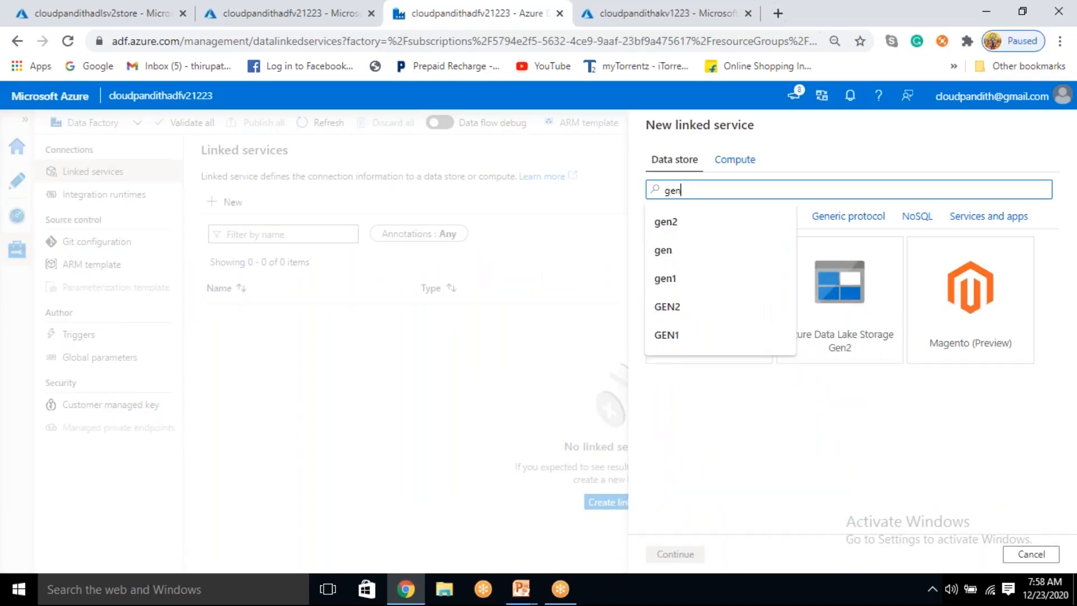
click(840, 328)
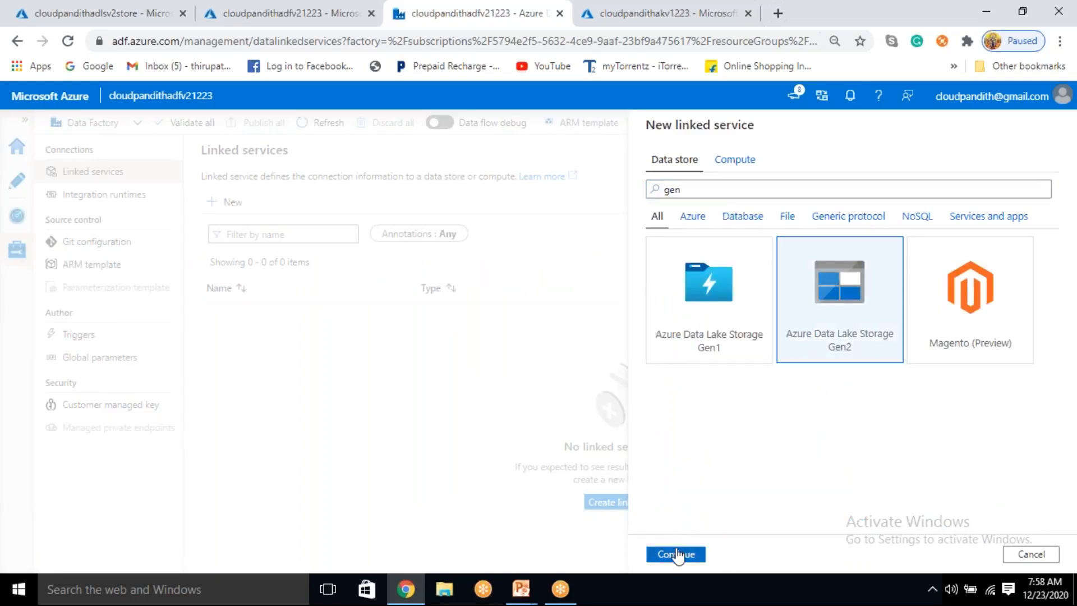
click(678, 554)
double_click(719, 172)
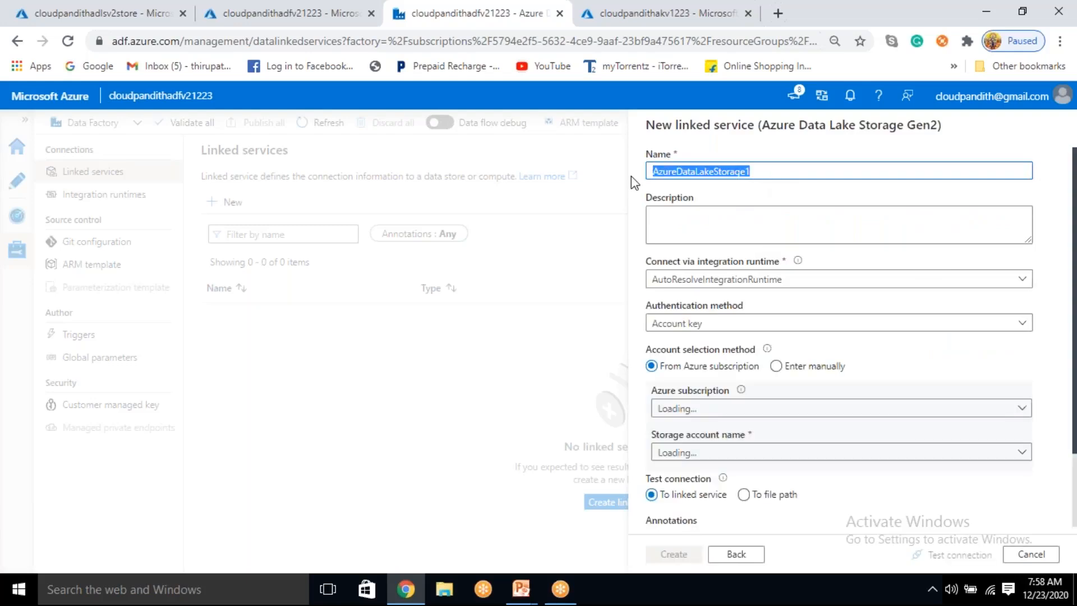
text(LS_ADLSGen2)
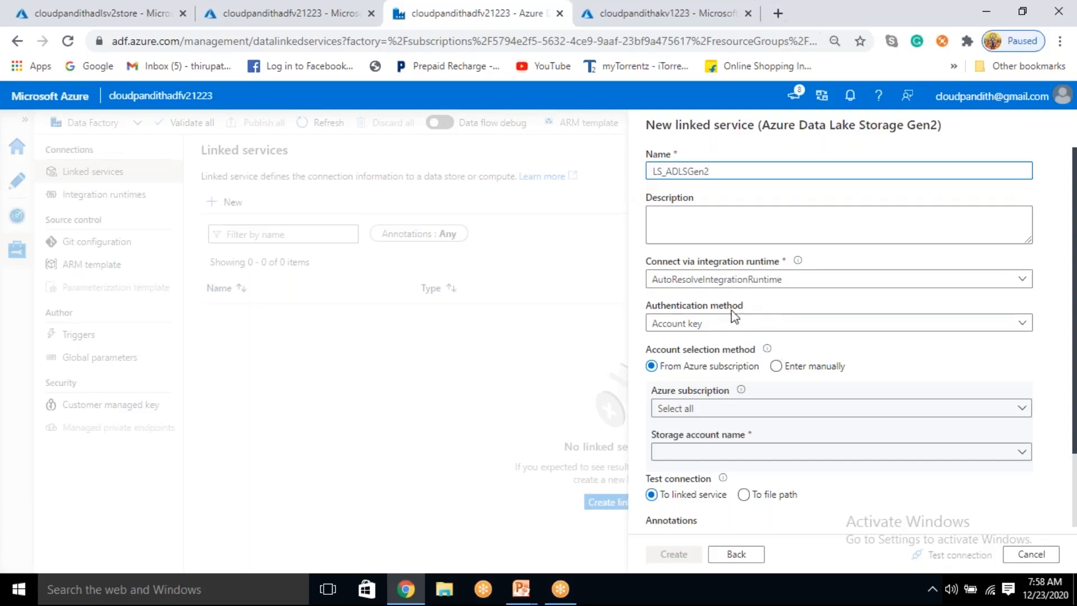
Step: Set the account selection to manual entry with Azure Key Vault as the key source, and start a new AKV linked service
scroll(734, 402, down, 2)
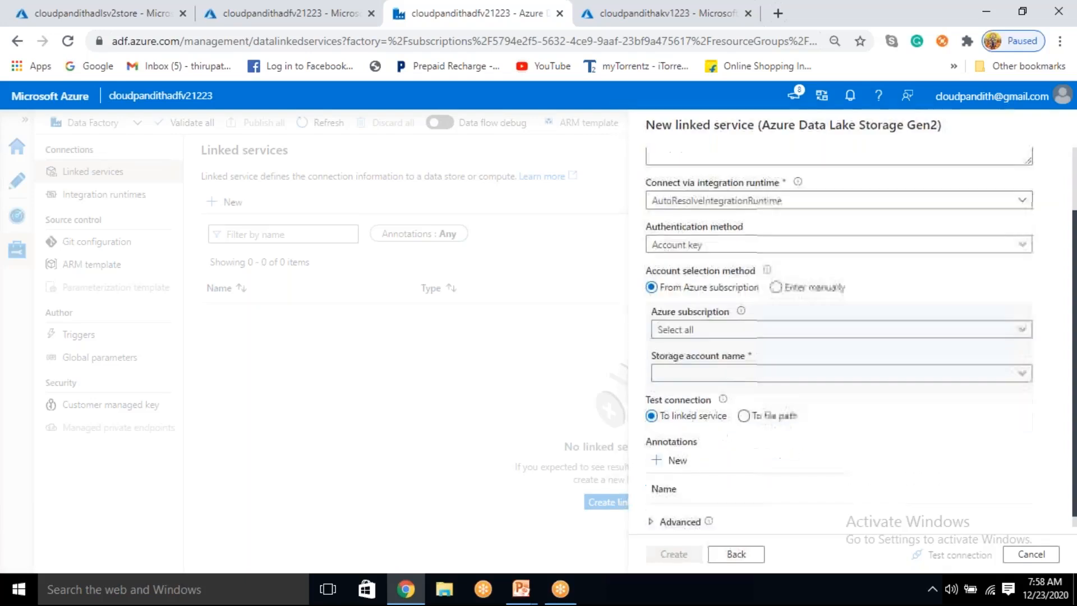
click(778, 287)
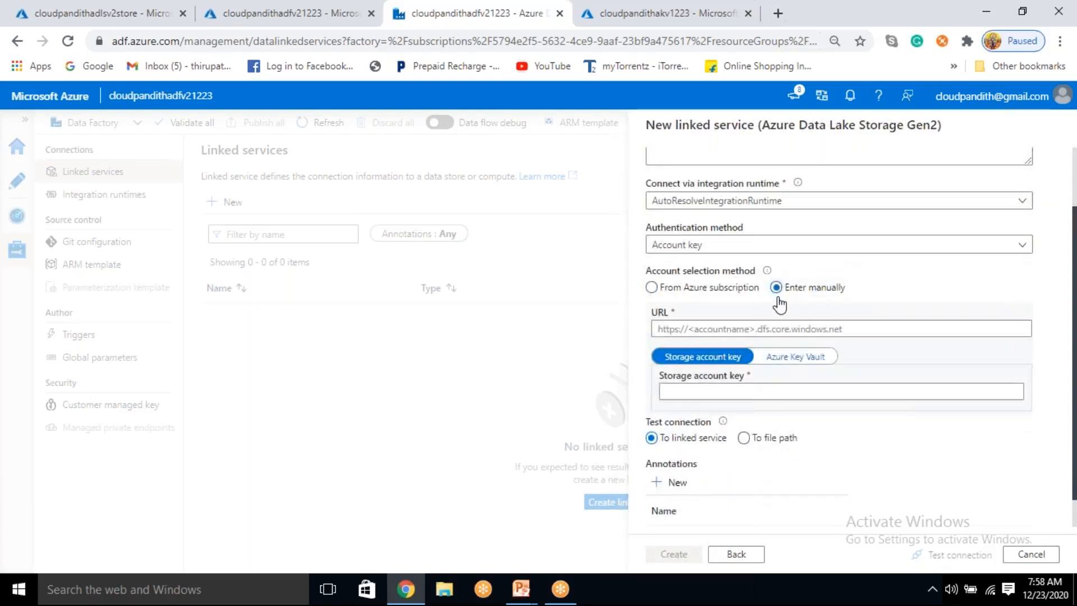
click(777, 359)
click(671, 435)
click(713, 396)
click(705, 464)
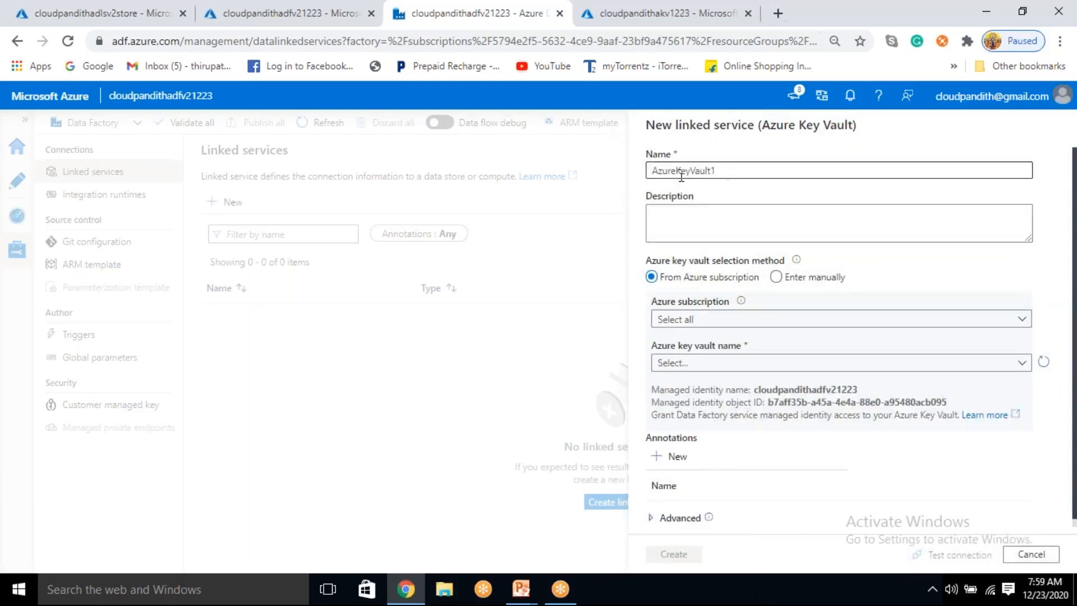
Step: Create the Key Vault linked service as LS_AKV, using the Free Trial subscription and the cloudpandithakv1223 key vault
double_click(681, 175)
key(BackSpace)
text(LS_AKV)
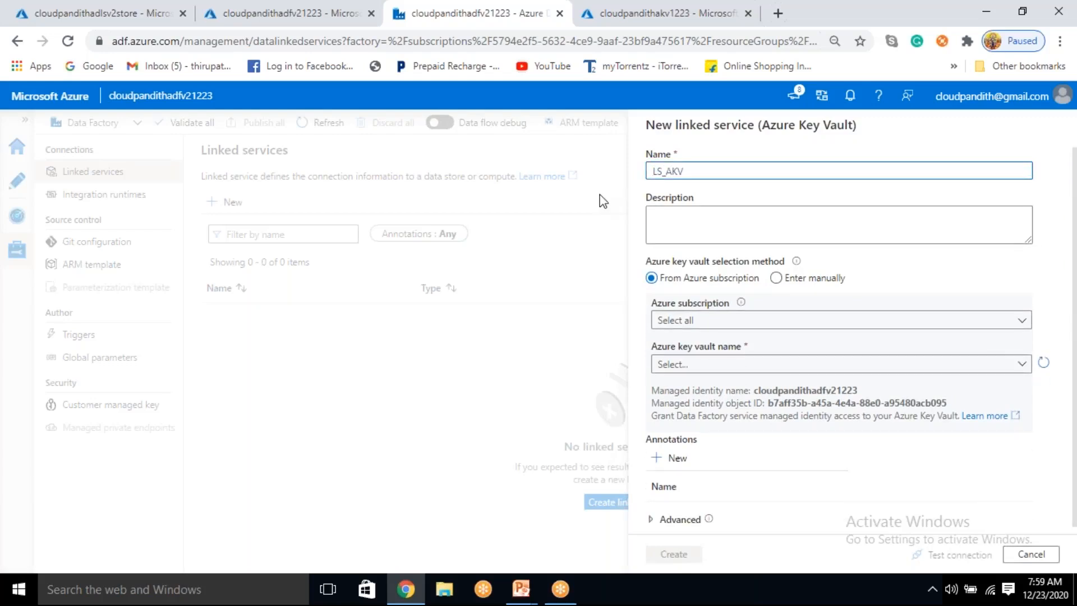
click(714, 319)
click(710, 364)
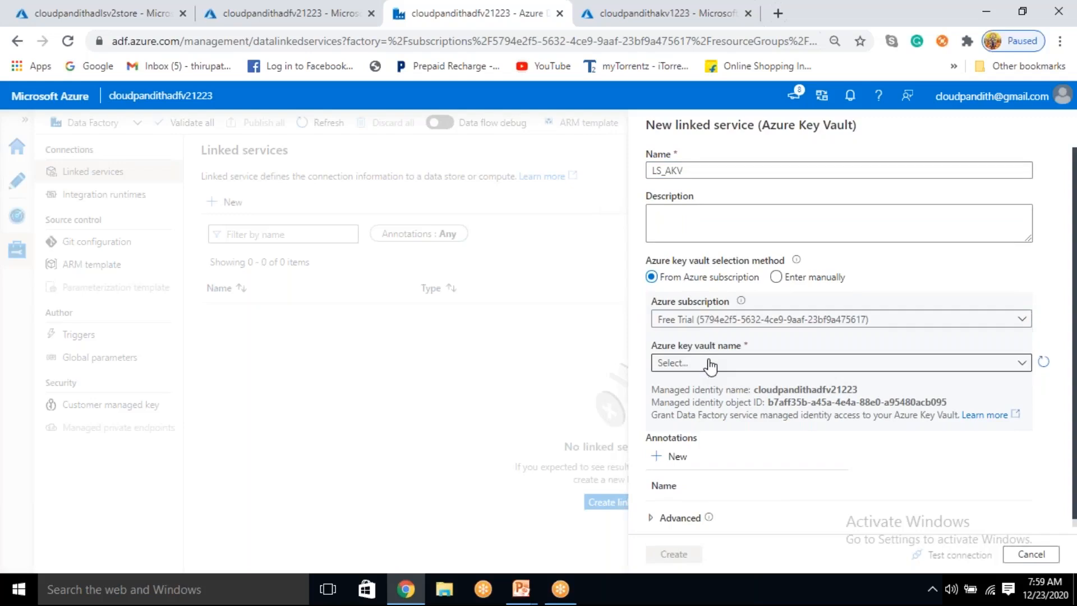
click(710, 365)
click(710, 428)
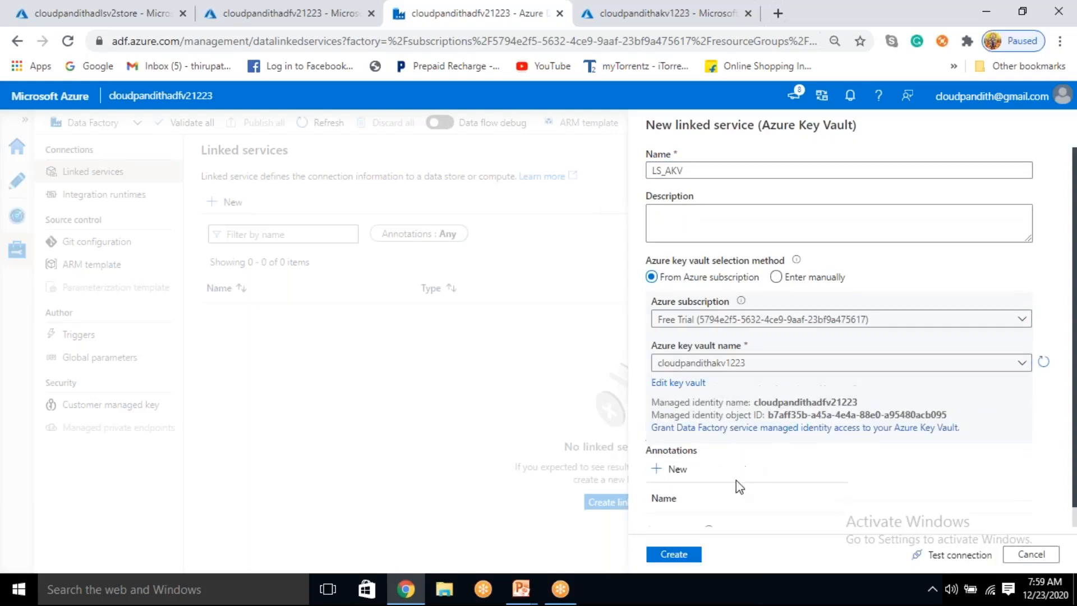
click(681, 556)
Step: Copy the secret's name from the cloudpandithakv1223 secrets page and enter adlskey as the linked service's secret name
click(717, 435)
click(632, 16)
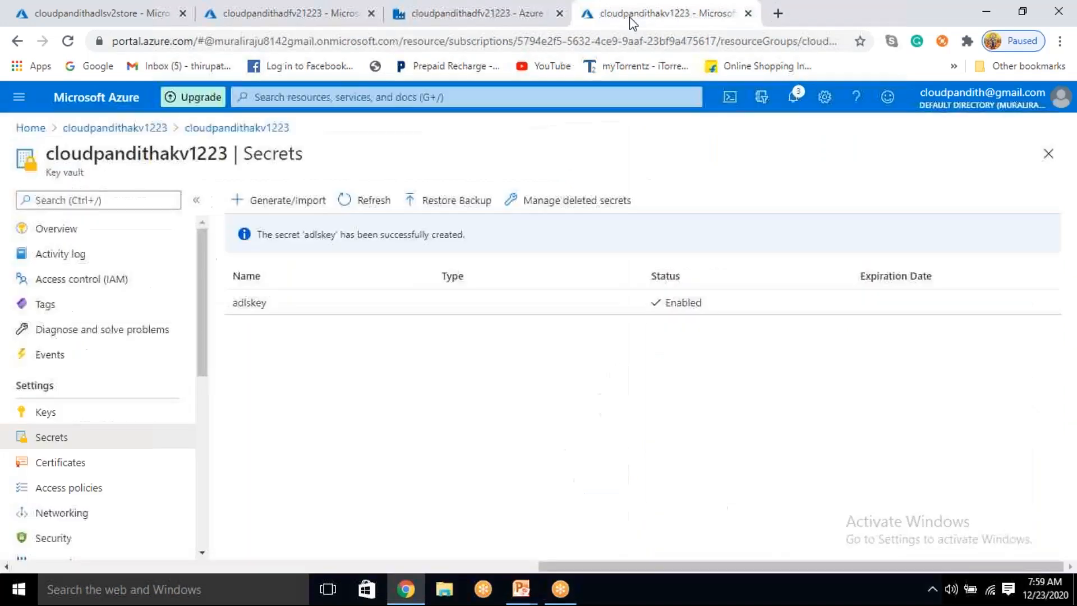
drag(305, 301, 216, 313)
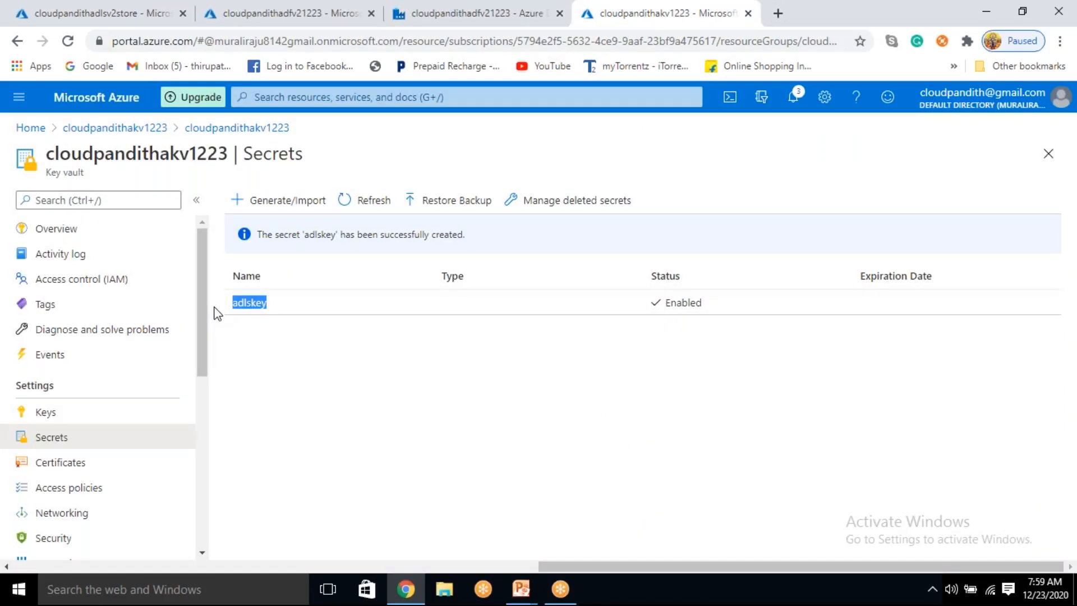
click(503, 10)
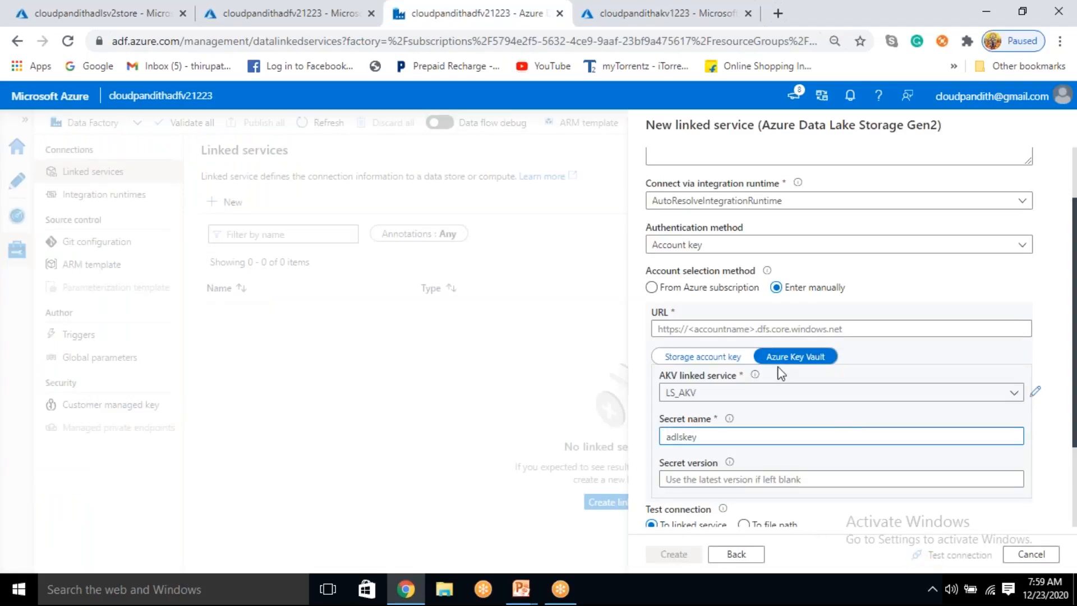
click(737, 328)
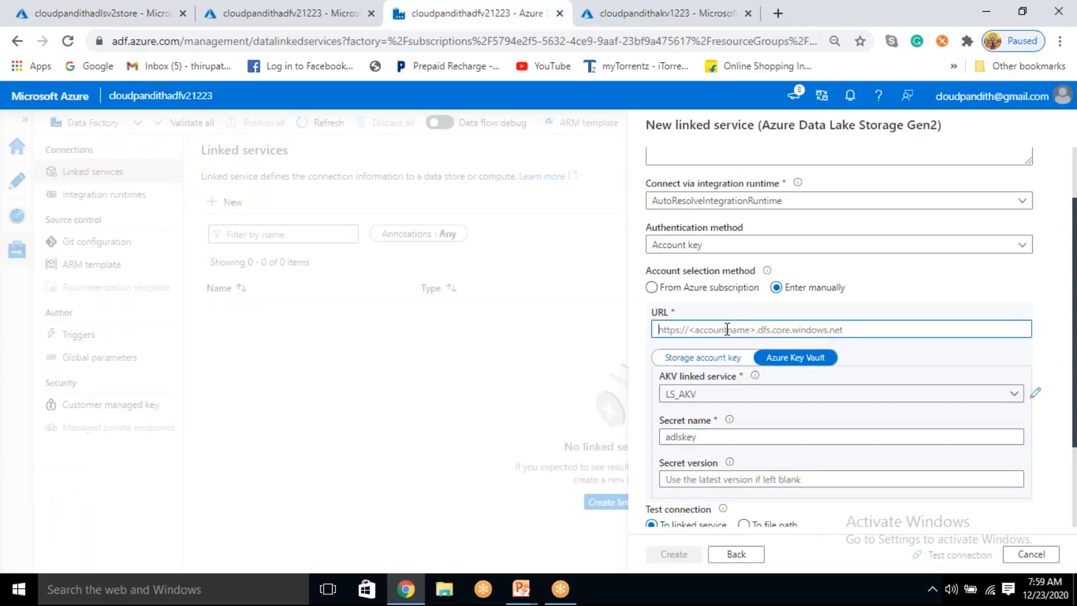
click(34, 9)
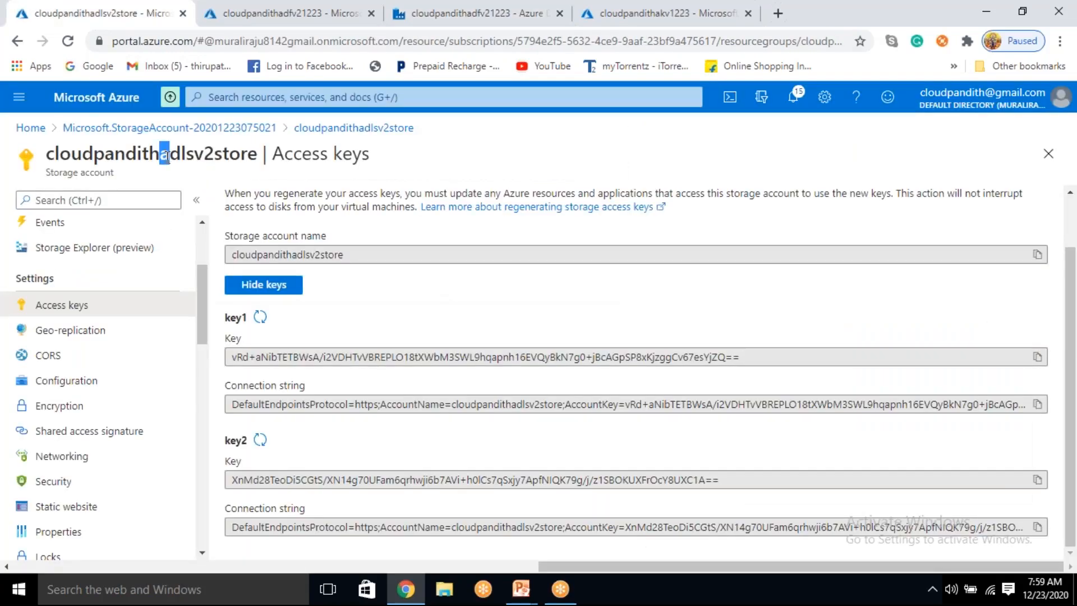
drag(144, 161, 147, 161)
drag(254, 152, 38, 164)
drag(345, 254, 233, 251)
key(ctrl+c)
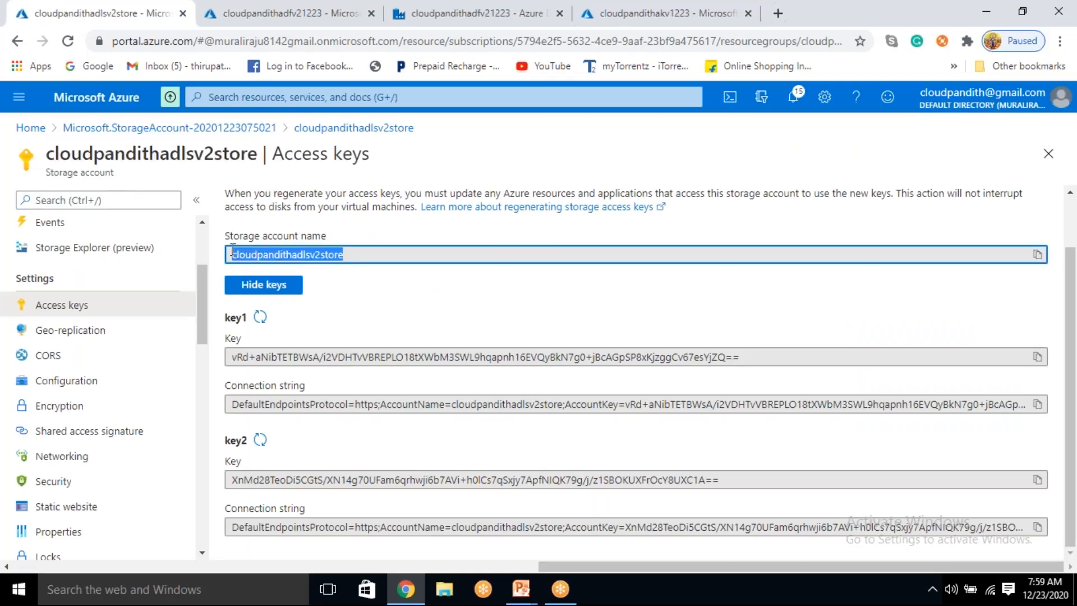
click(512, 4)
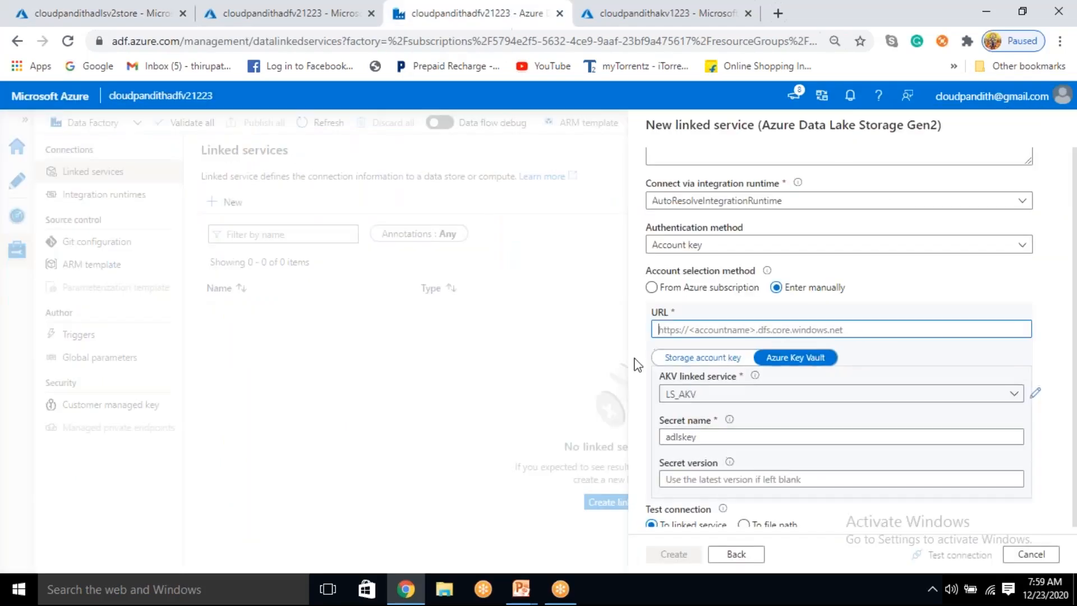
text(http)
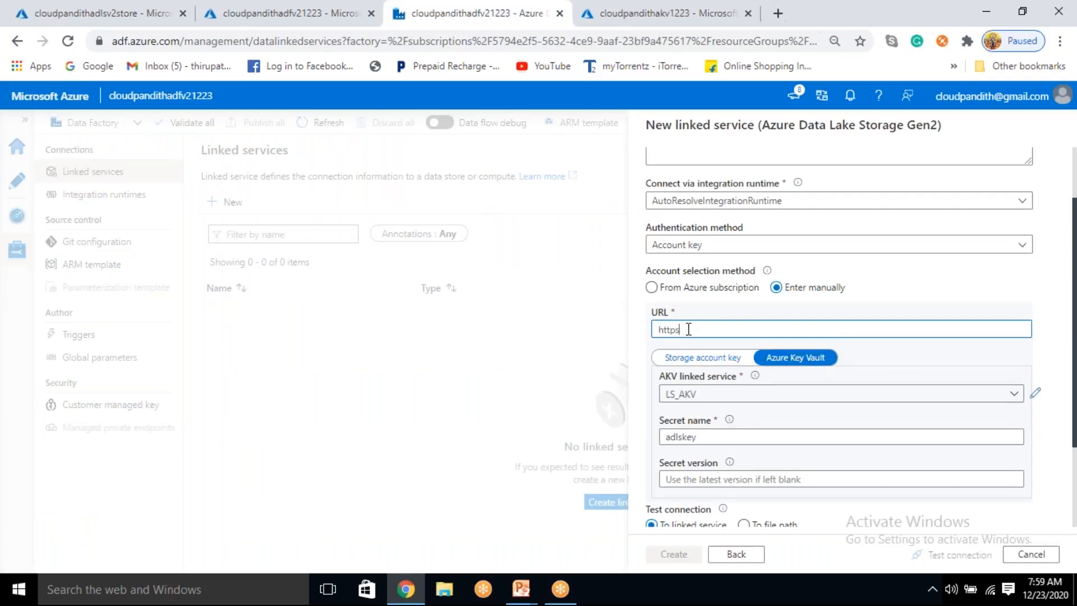
text(s://)
key(ctrl+v)
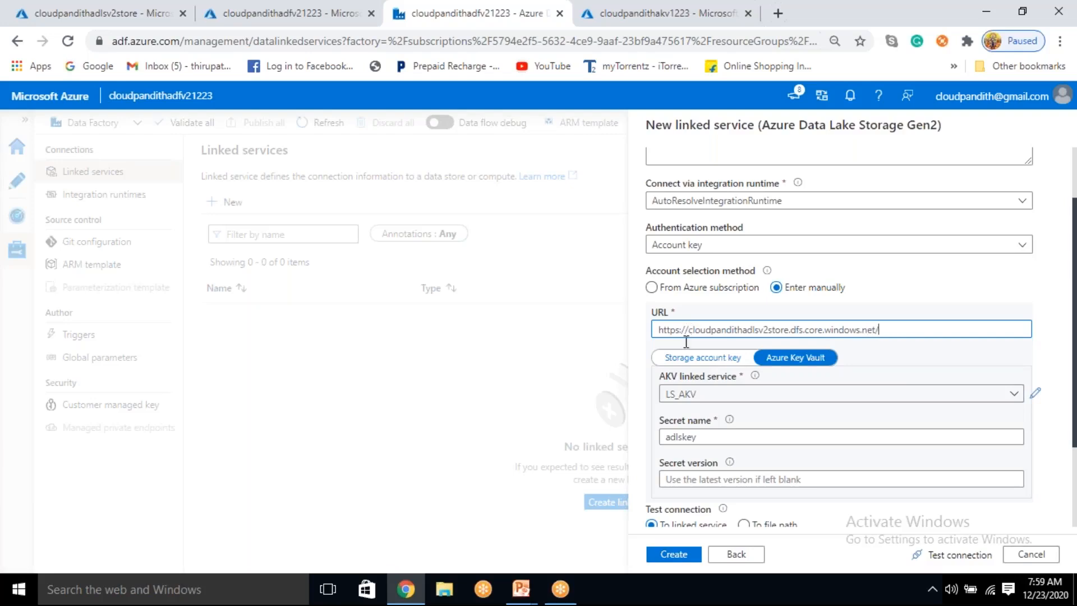
Step: Test the connection of the LS_ADLSGen2 linked service and create it
click(958, 555)
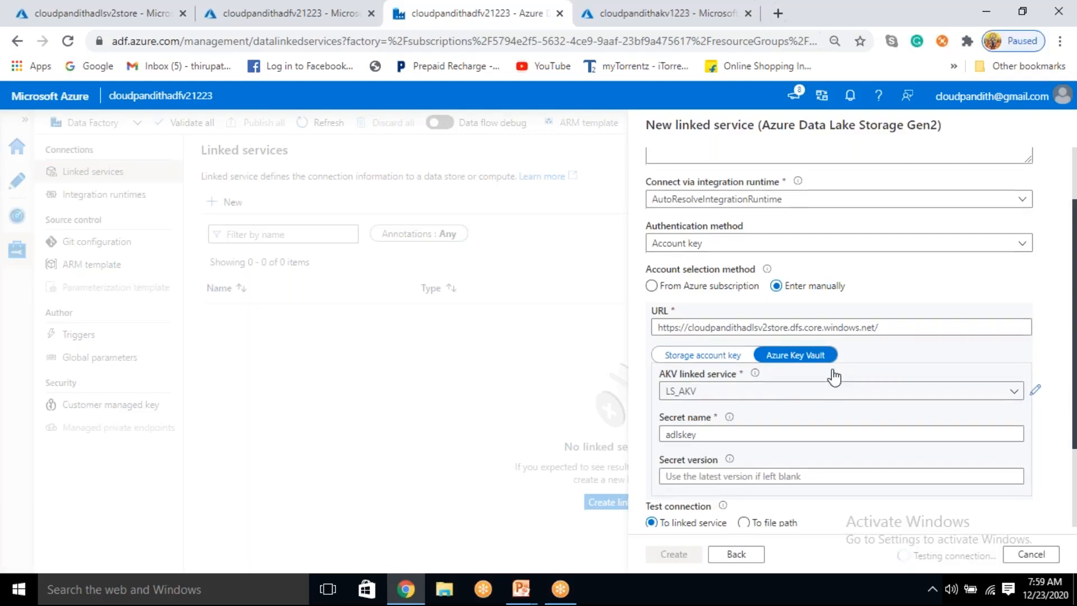
scroll(832, 376, down, 2)
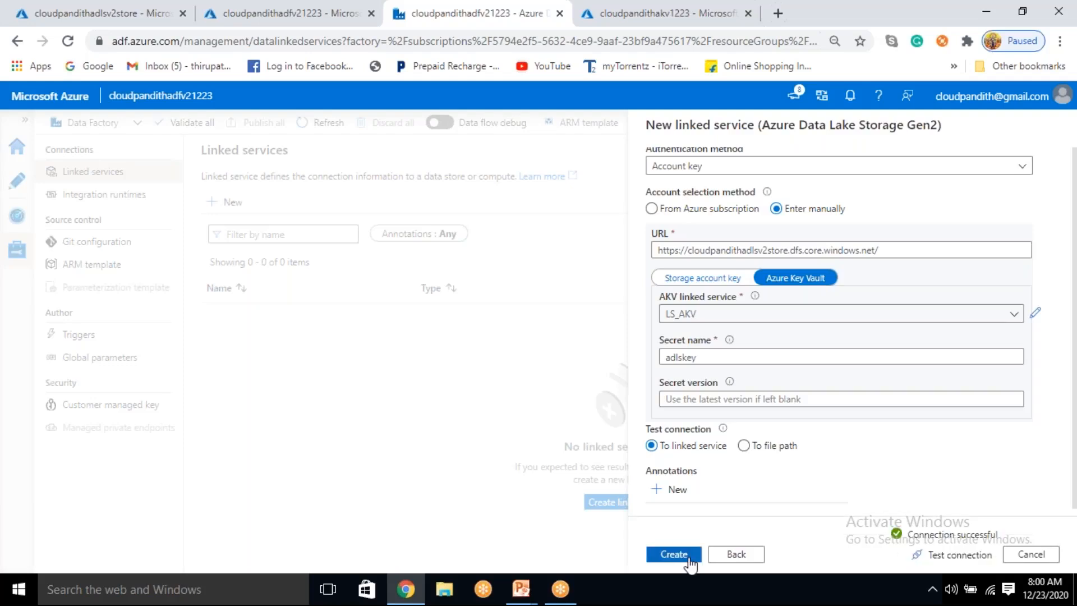
click(688, 557)
Step: Publish the pending LS_AKV and LS_ADLSGen2 linked services and open the factory's authoring page
click(286, 123)
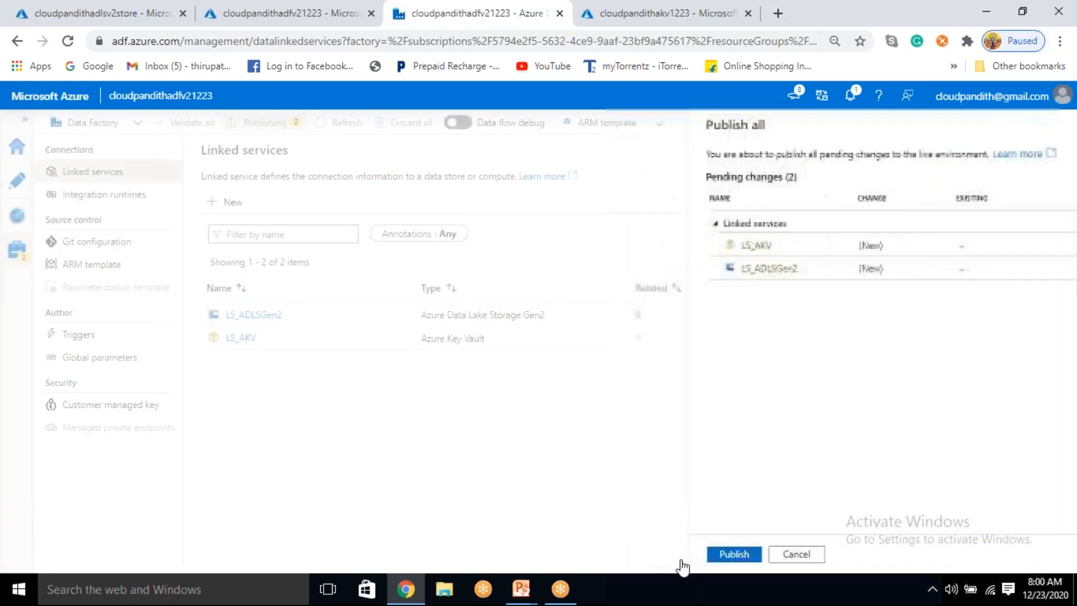
click(676, 557)
click(18, 183)
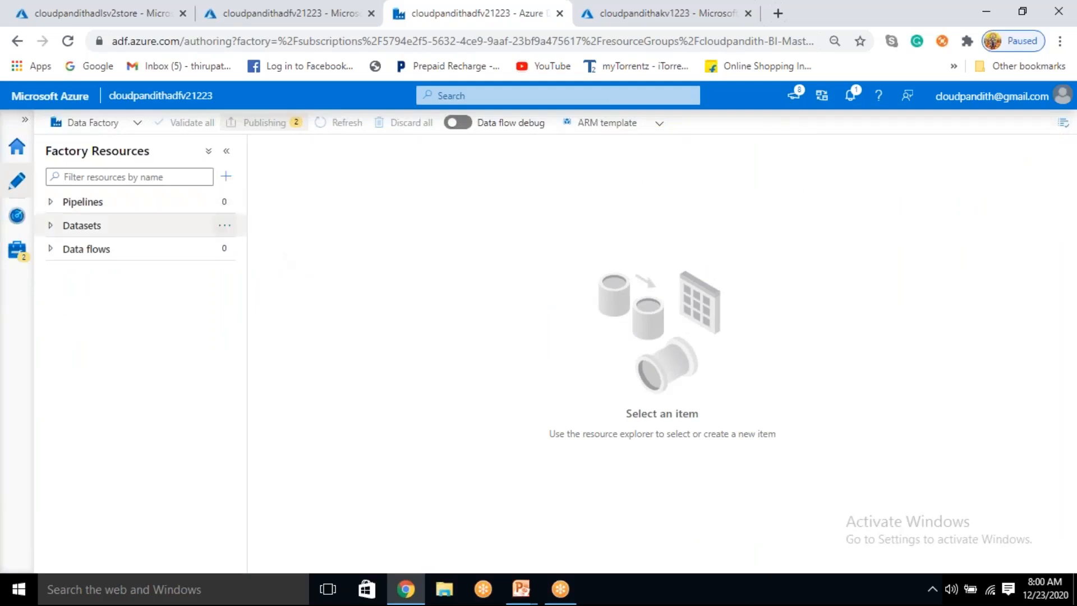
Step: Start a new dataset on Azure Data Lake Storage Gen2 with the DelimitedText format
click(225, 225)
click(252, 247)
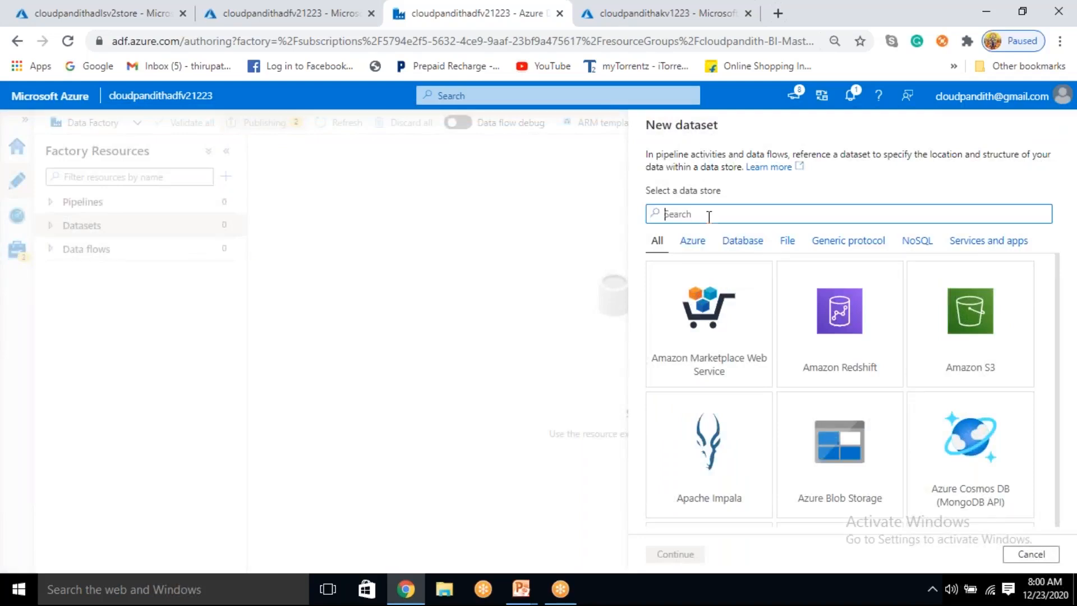
text(gen2)
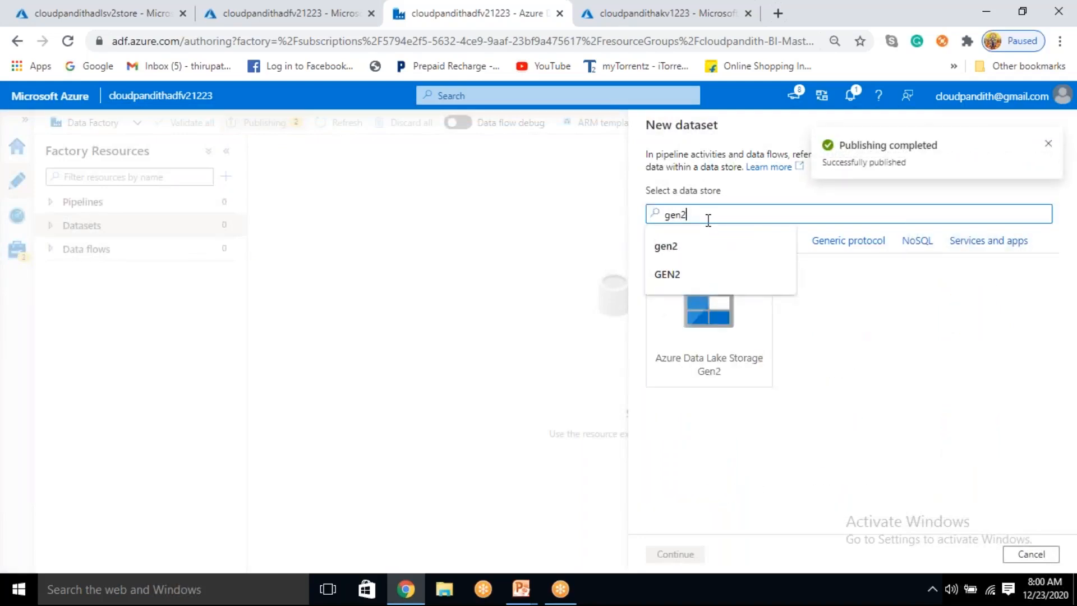
click(709, 339)
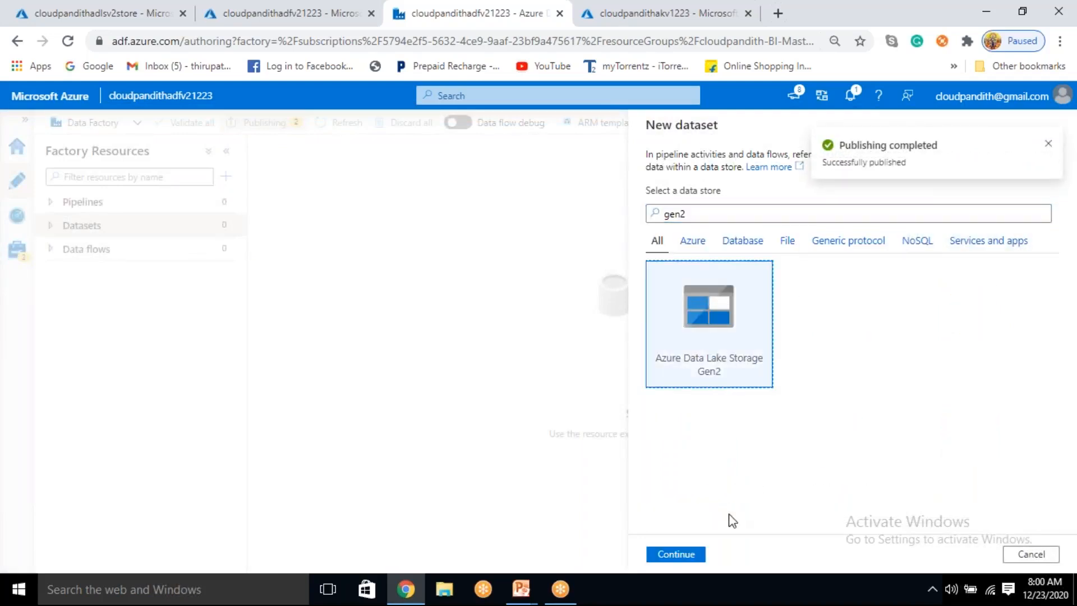
click(692, 560)
click(974, 253)
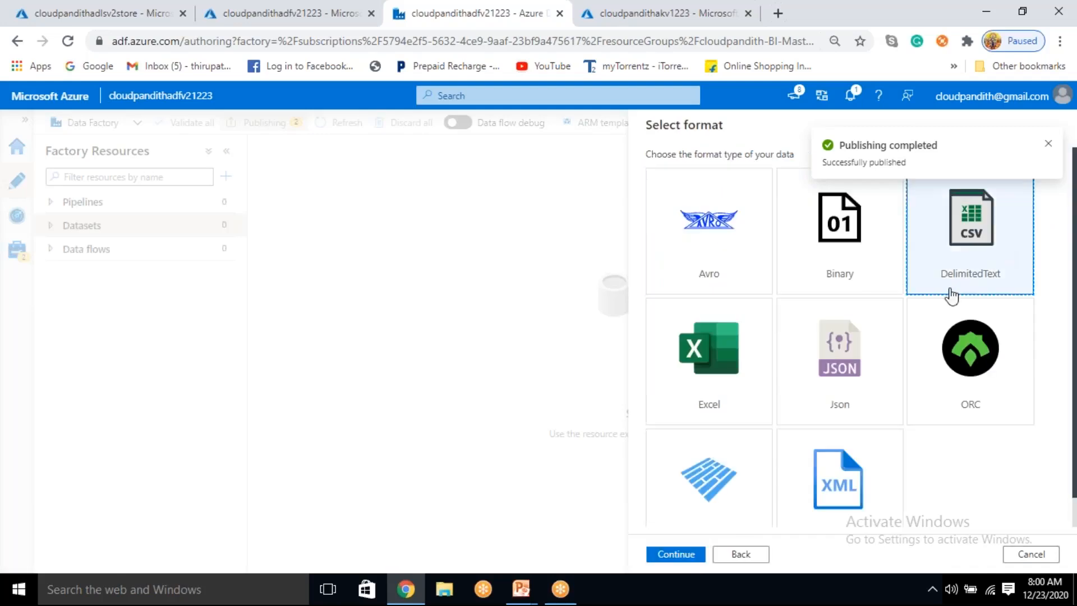
click(668, 559)
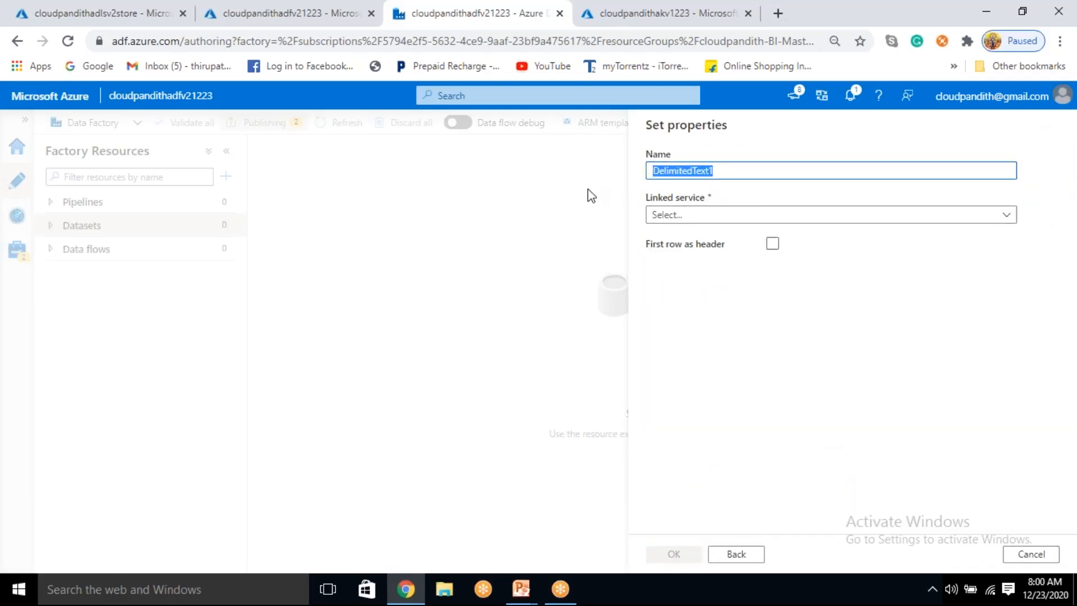
Step: Name the dataset DS_ADLS_Cust, assign the LS_ADLSGen2 linked service, and treat the first row as header
text(D)
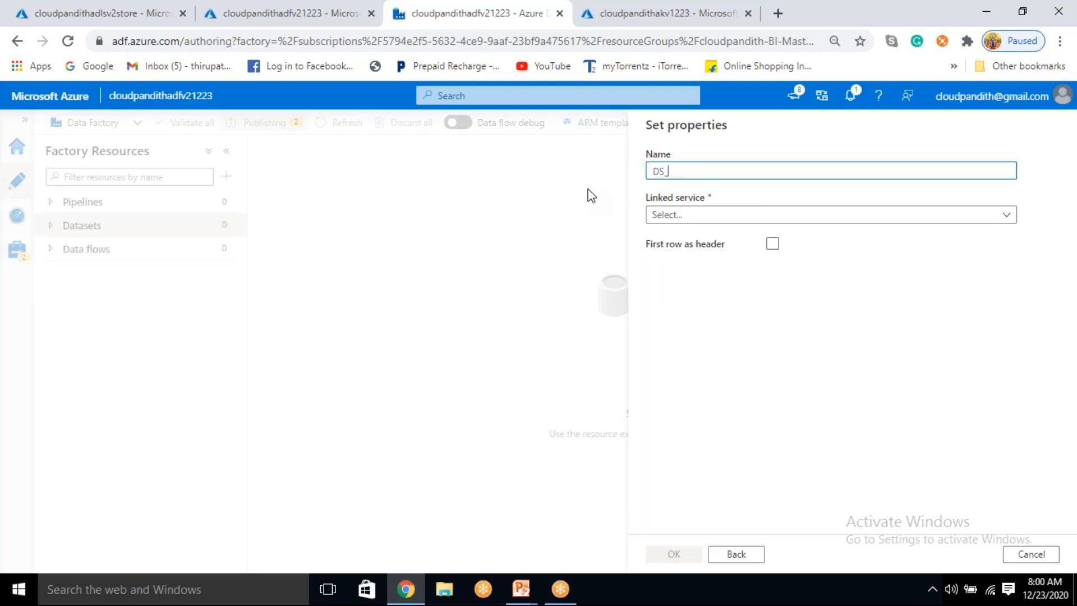
text(S_Cust)
click(704, 216)
click(700, 306)
click(772, 282)
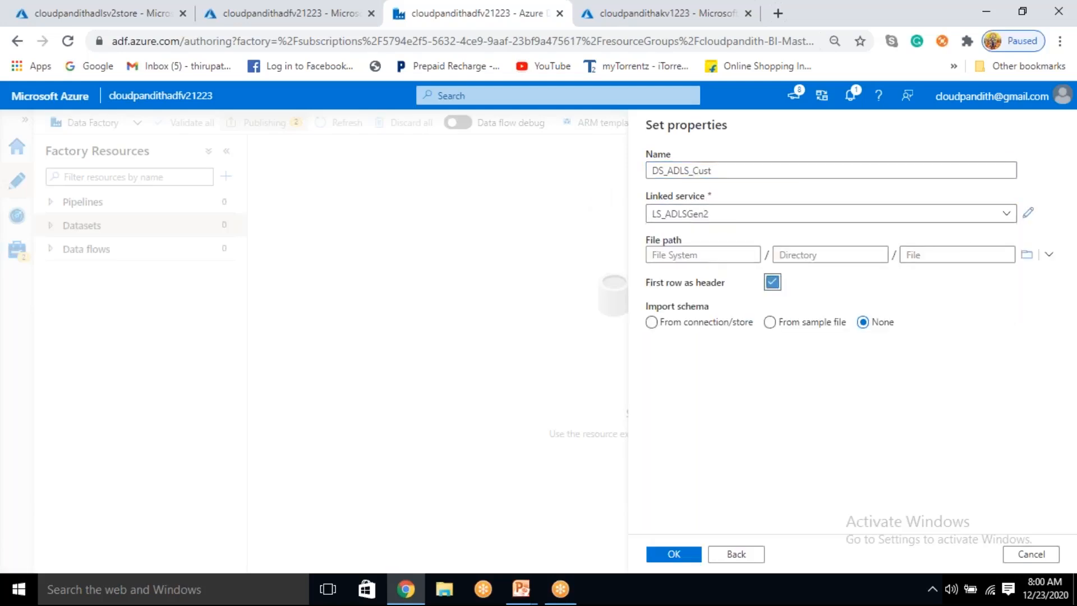
Step: Set the dataset's file path to customers.csv in the cust container and create the dataset
click(1026, 257)
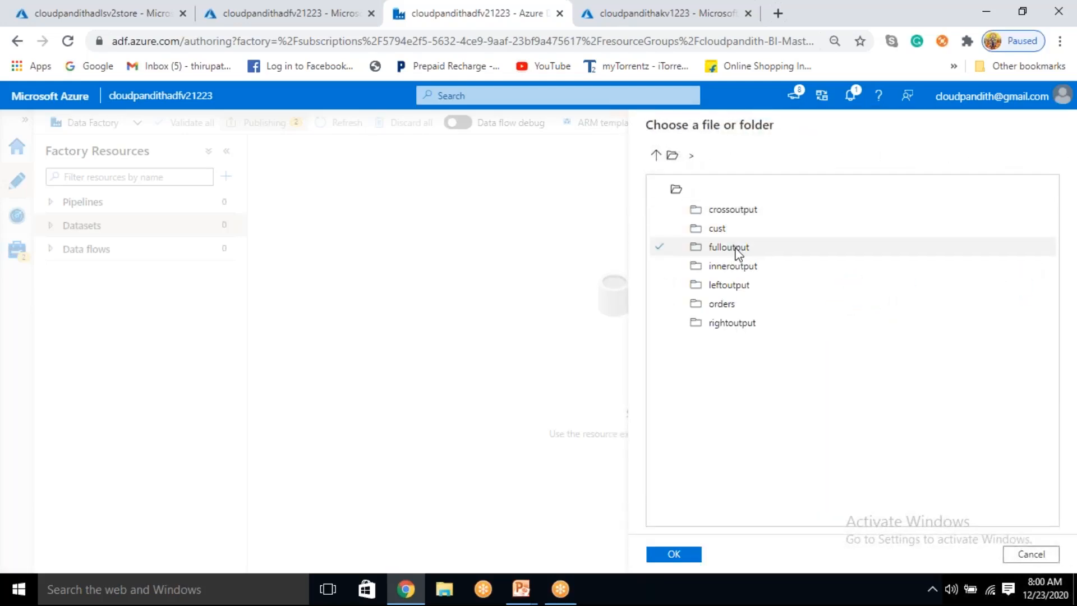
double_click(729, 229)
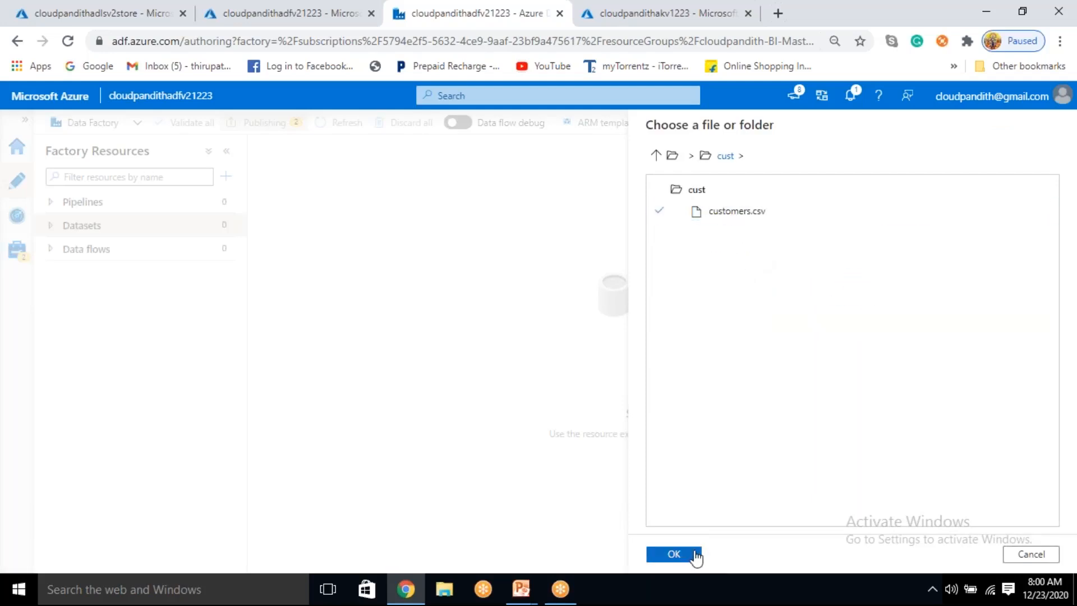
click(695, 555)
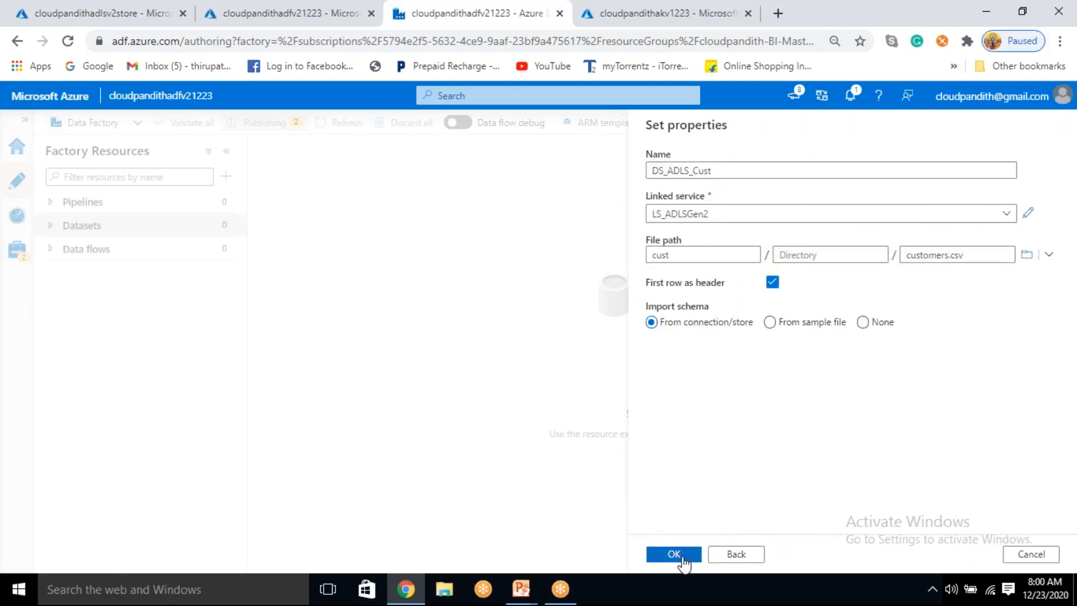
click(675, 554)
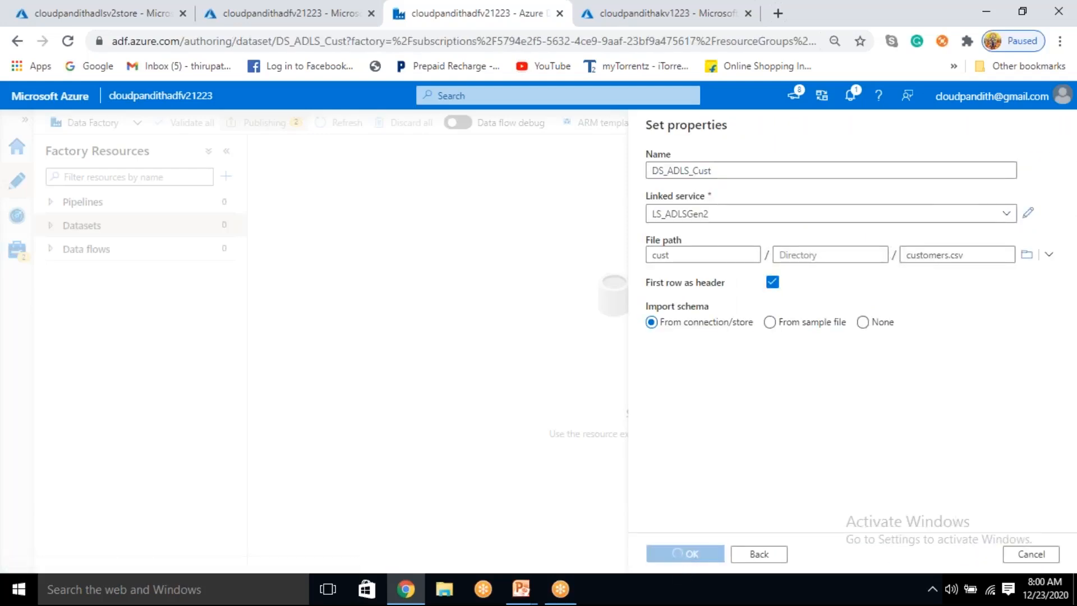
Step: Start another dataset on Azure Data Lake Storage Gen2 with the DelimitedText format
click(227, 226)
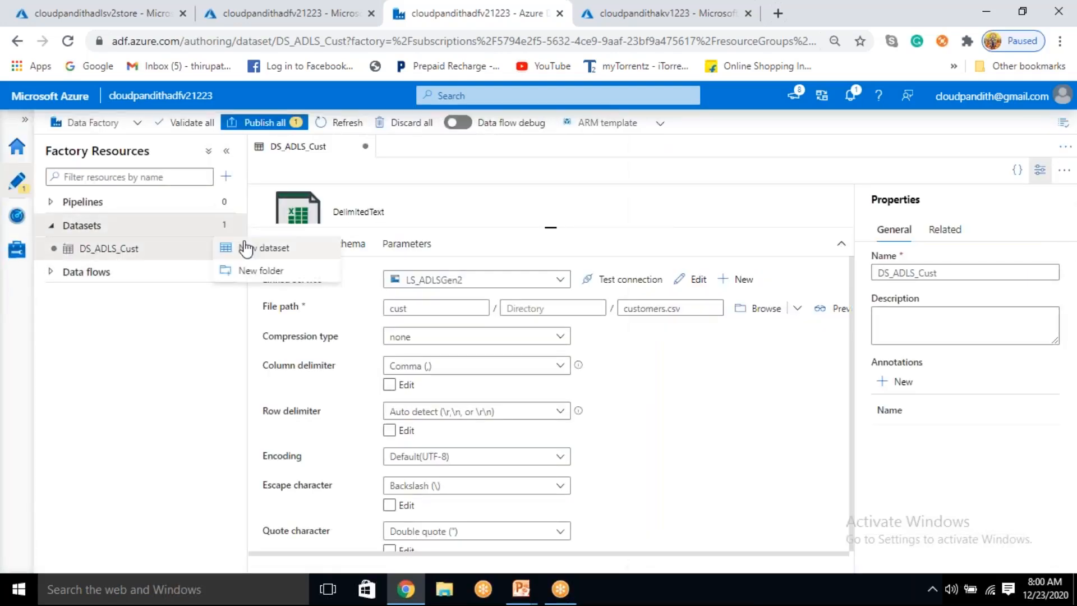
click(265, 250)
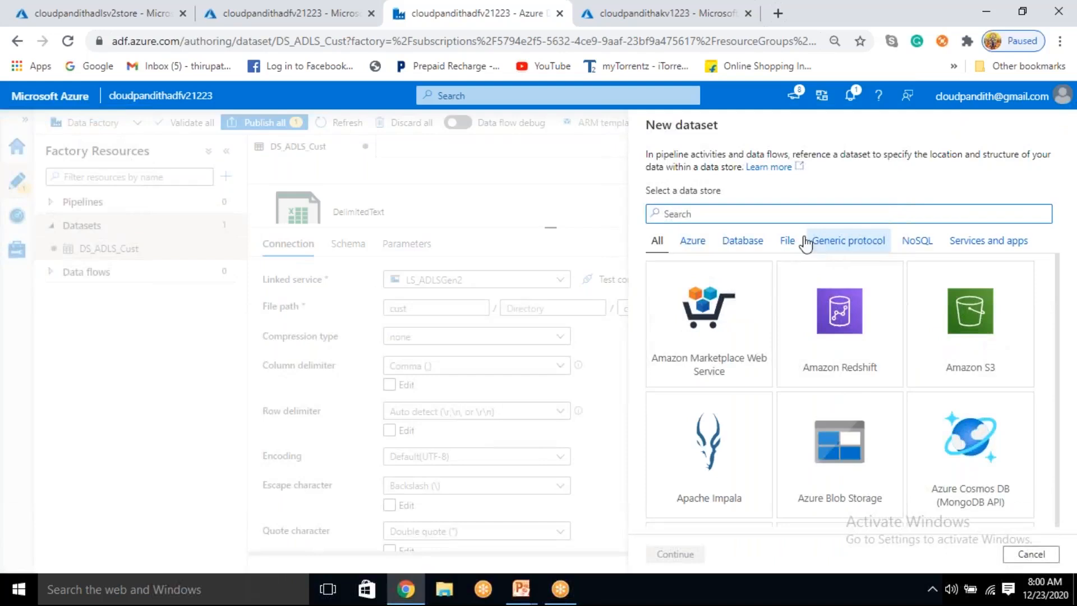
text(gen2)
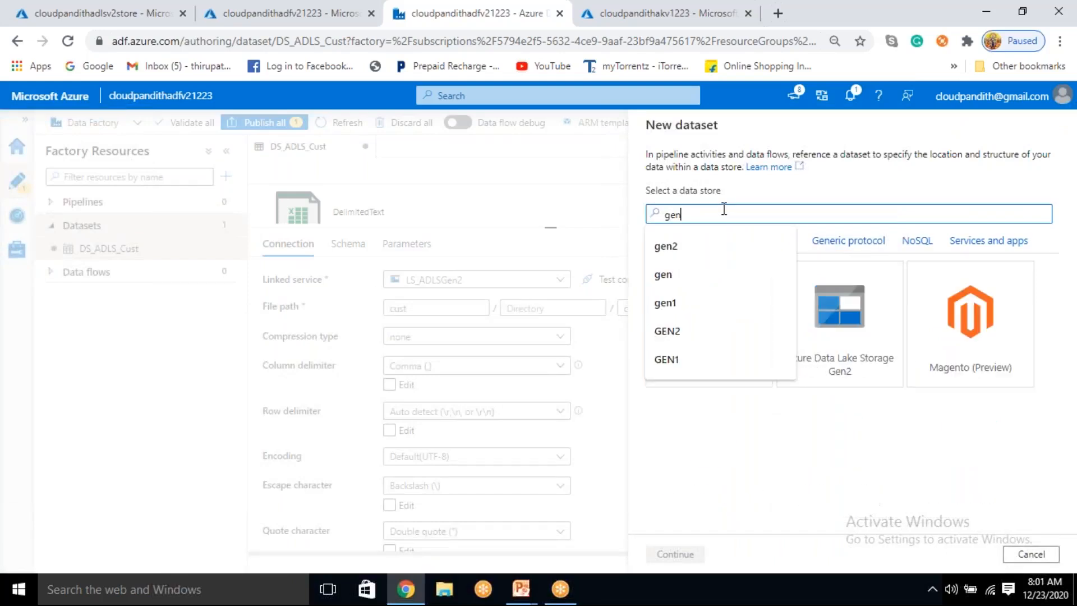
click(708, 346)
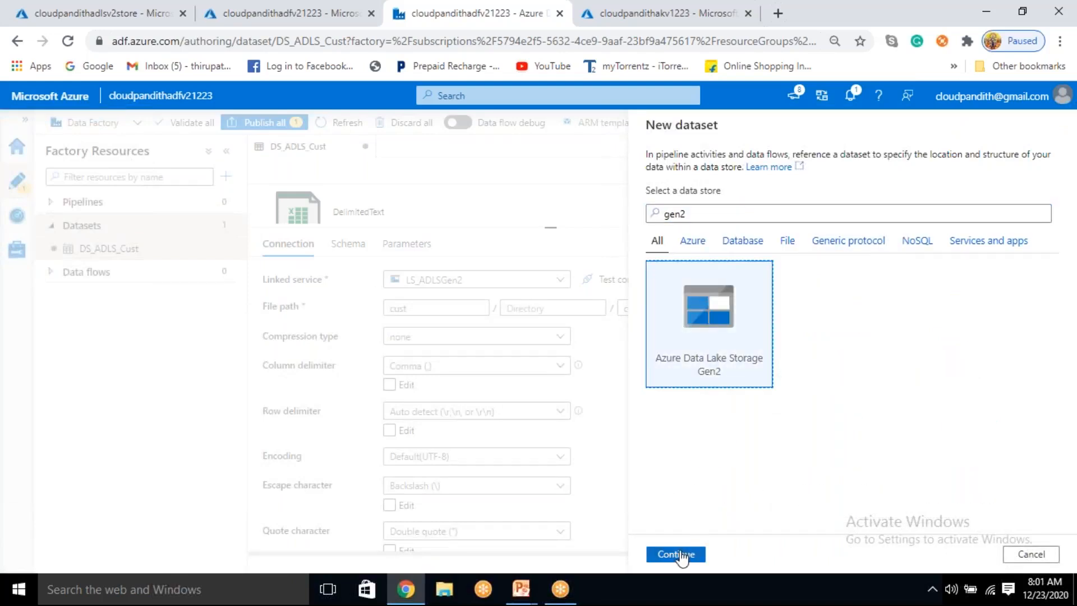
click(679, 554)
click(939, 239)
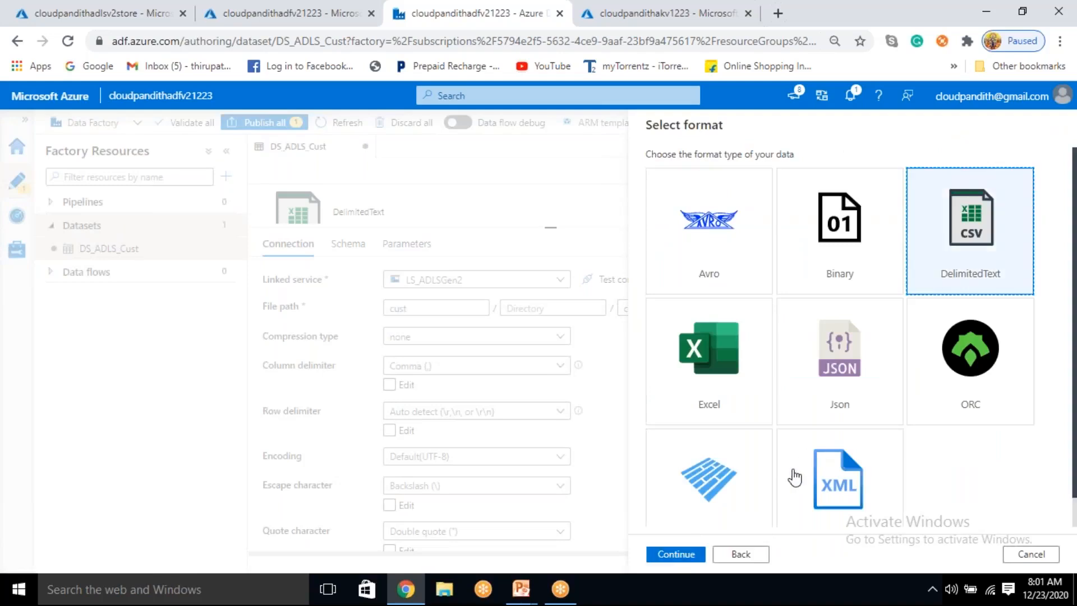
click(688, 556)
Step: Name the dataset DS_ADLS_Orders, assign the LS_ADLSGen2 linked service, and treat the first row as header
click(743, 165)
key(ctrl+a)
key(BackSpace)
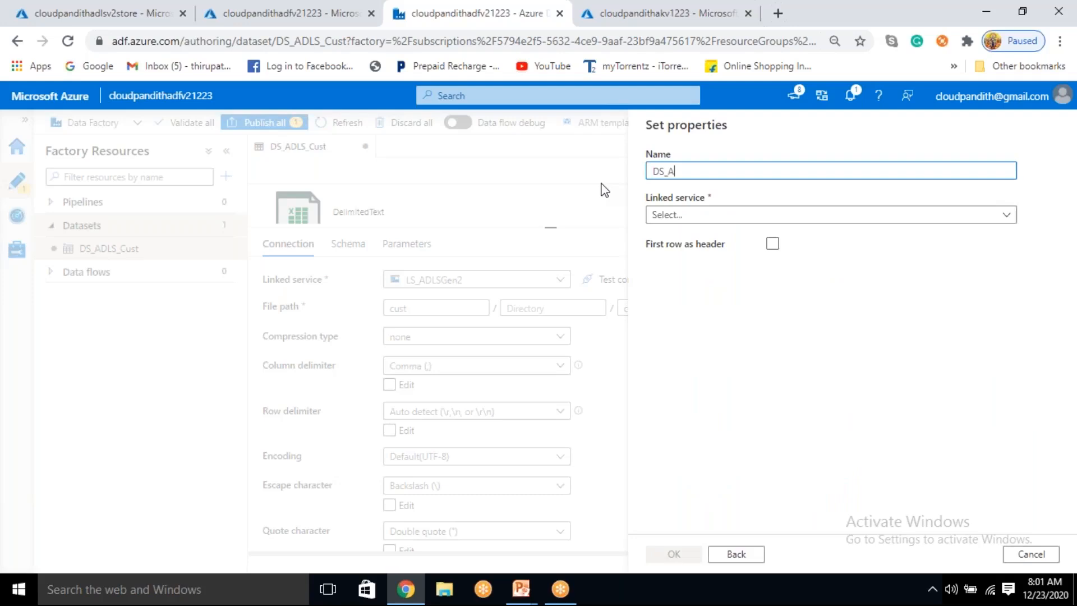
text(DS_ADLS_Orders)
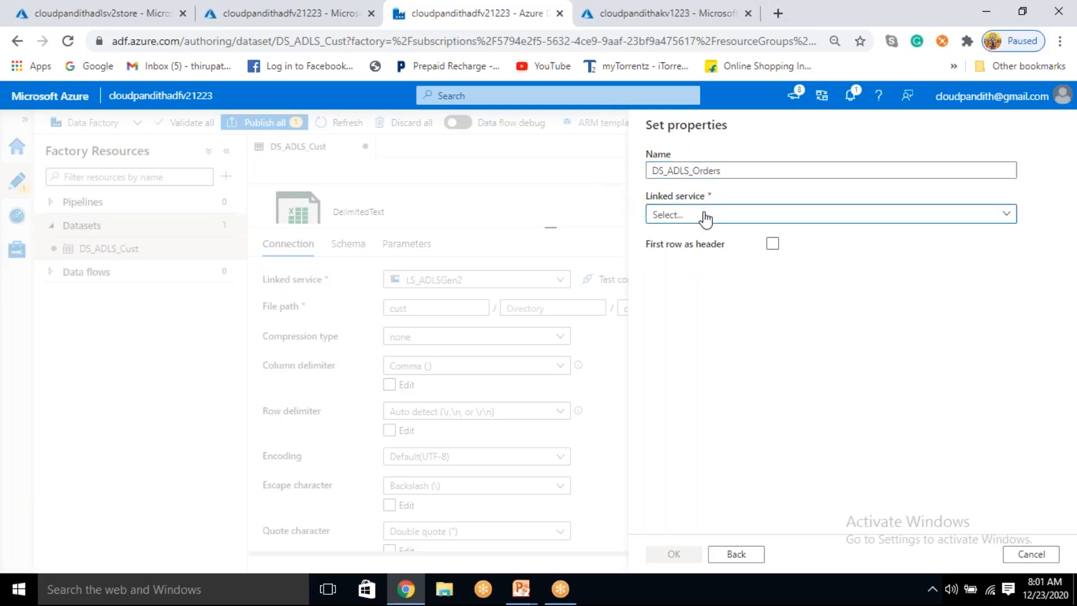
click(704, 216)
click(700, 307)
click(774, 283)
Step: Set the dataset's file path to orders.csv in the orders container and create the dataset
click(1026, 254)
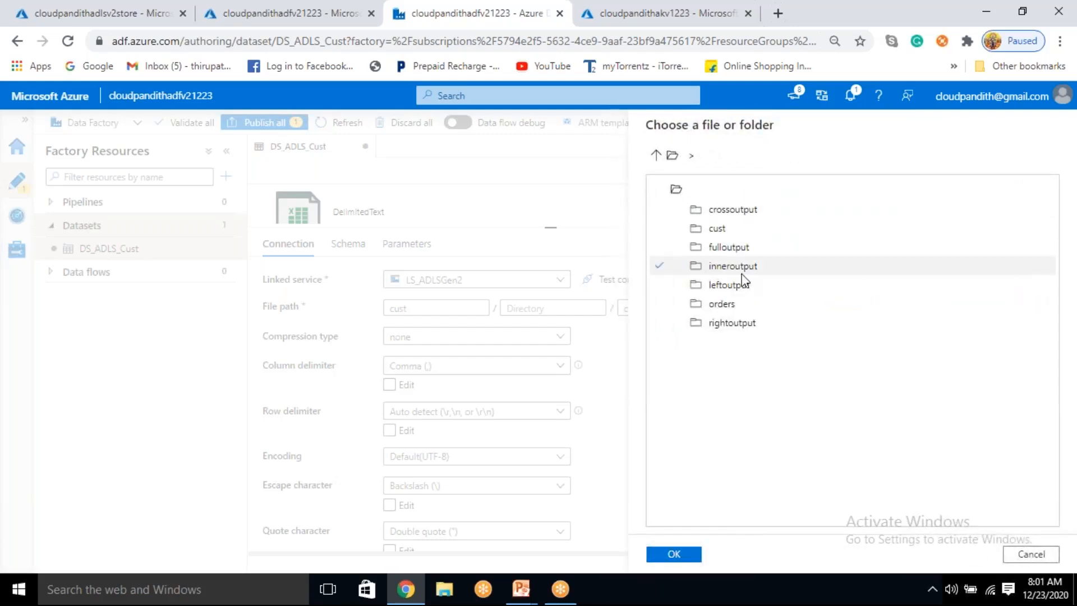
click(727, 306)
double_click(728, 308)
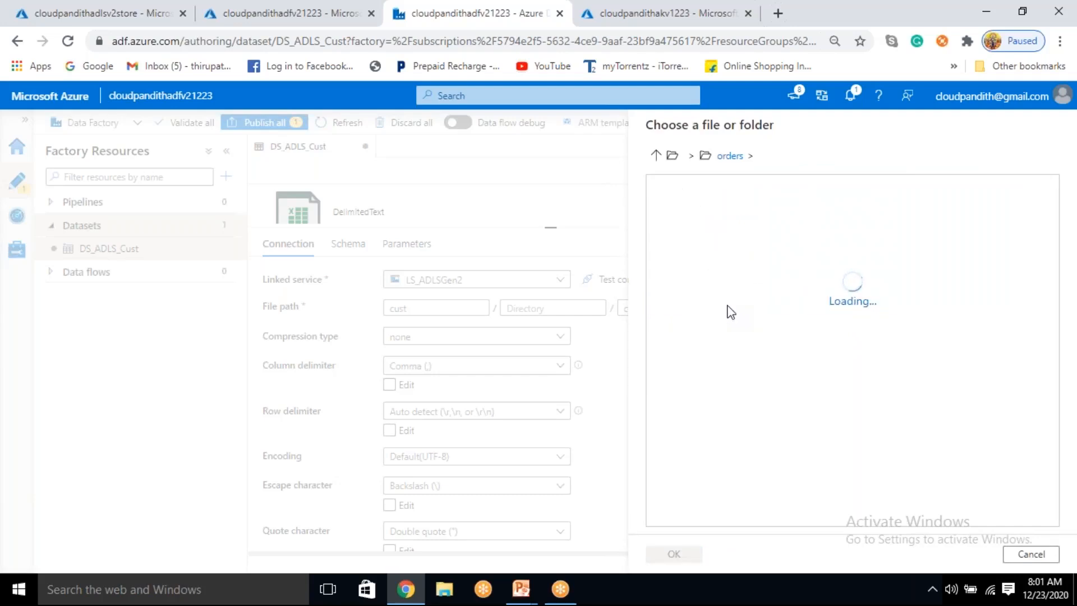
click(732, 211)
click(682, 554)
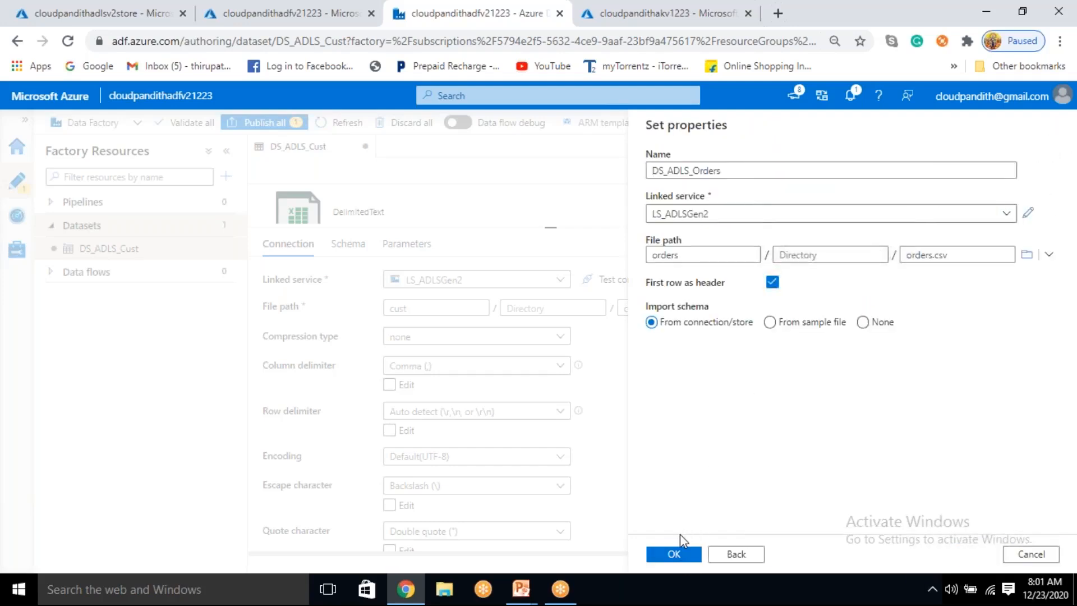
click(678, 554)
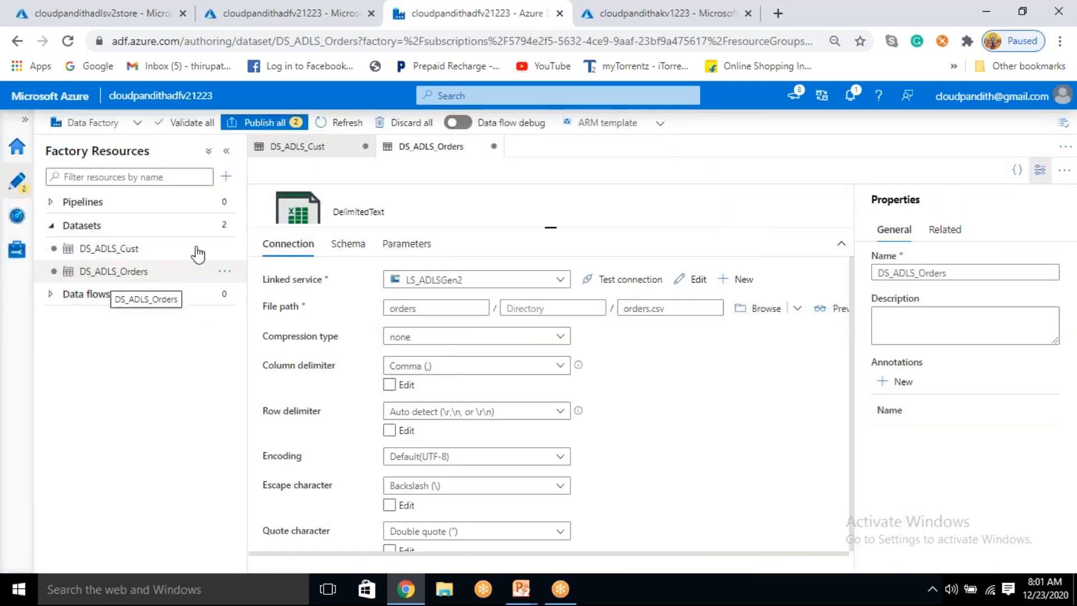
Step: Start a dataset for the inner join output on Azure Data Lake Storage Gen2 with the DelimitedText format
click(219, 233)
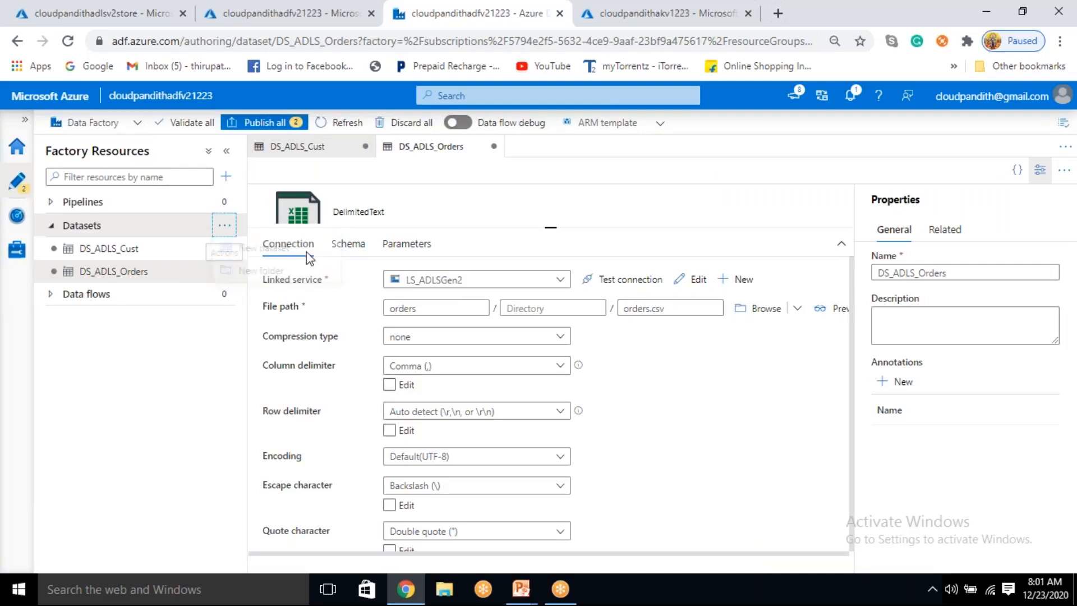
text(g)
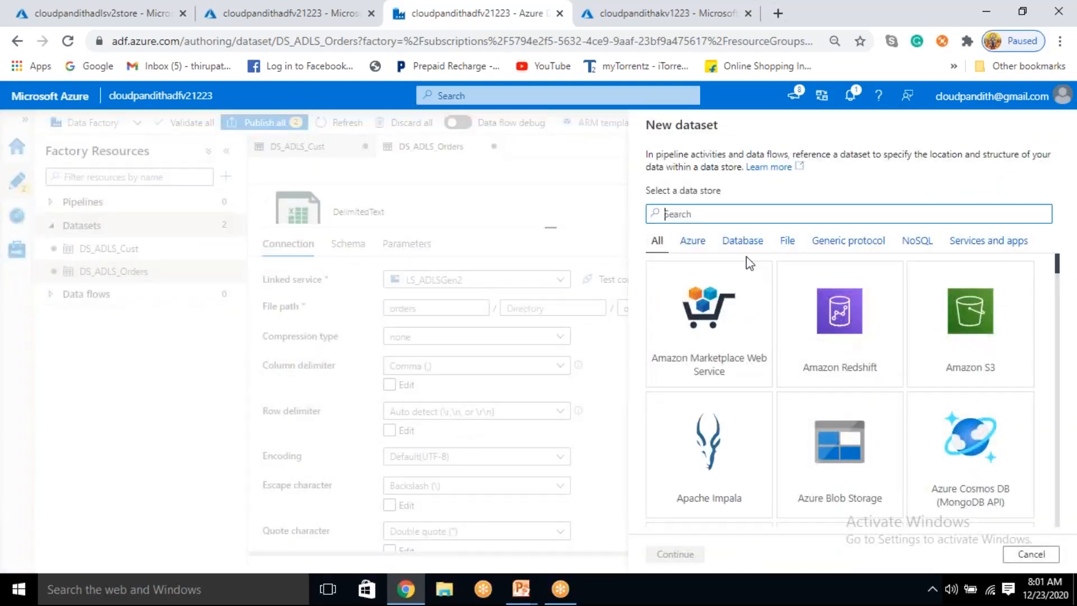
text(en2)
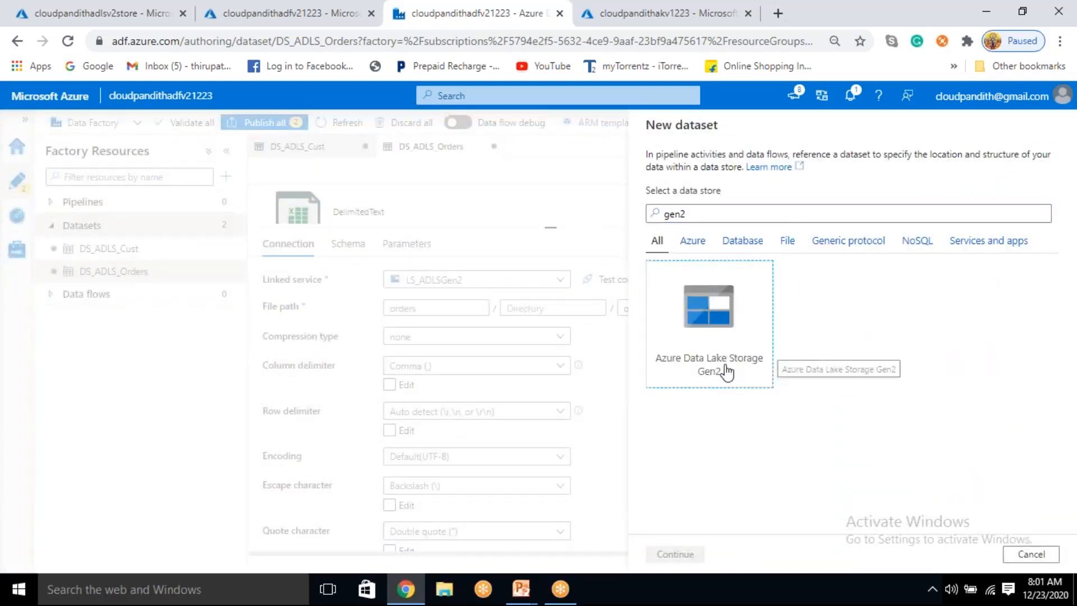
click(727, 365)
click(688, 554)
click(970, 236)
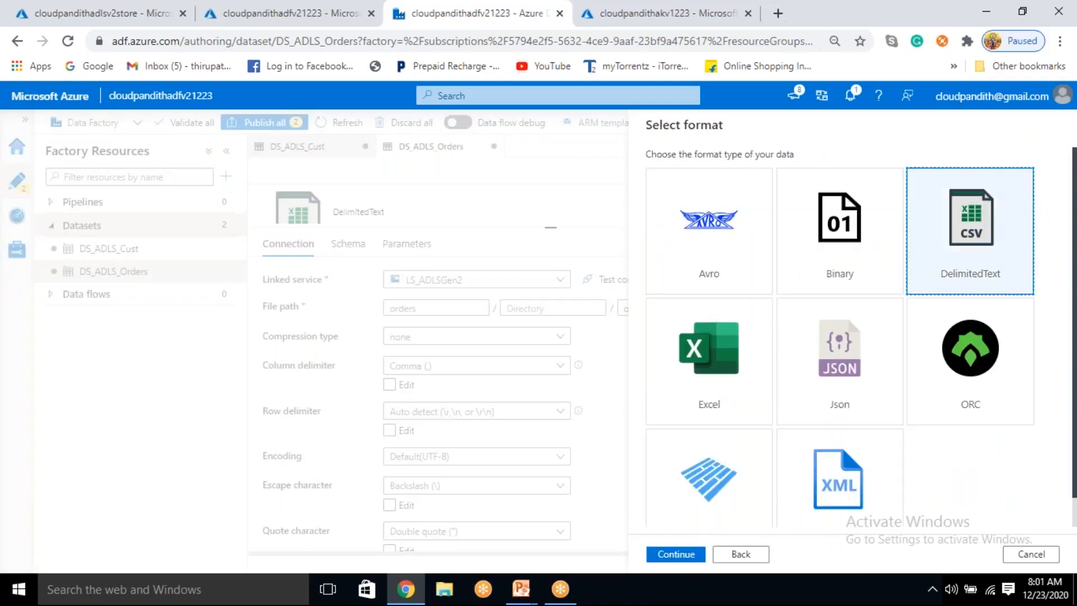
click(695, 554)
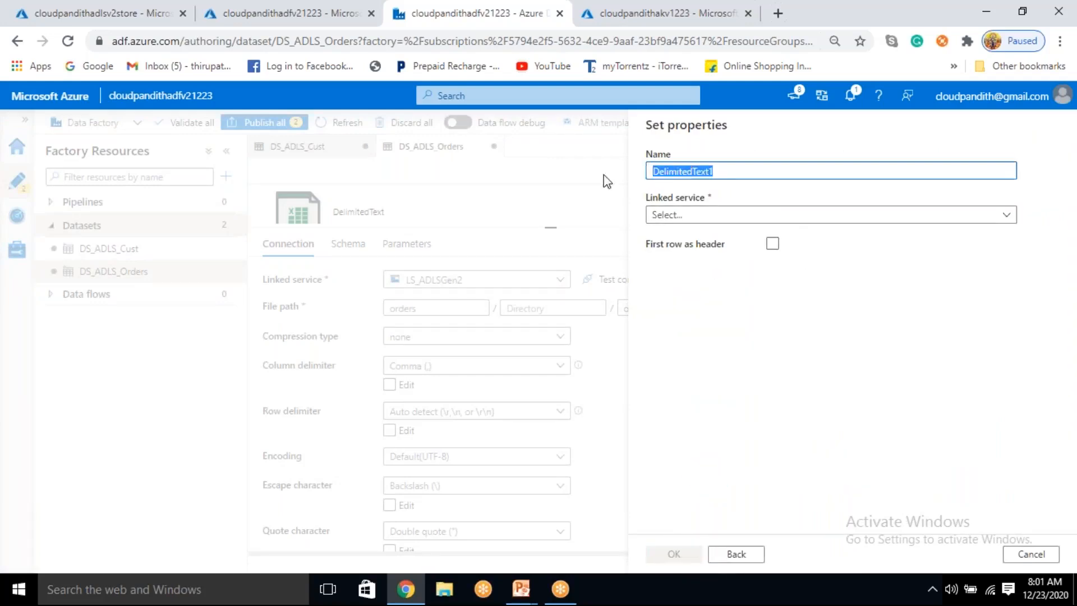
Step: Name the dataset DS_ADLS_innerjoin and assign the LS_ADLSGen2 linked service
key(BackSpace)
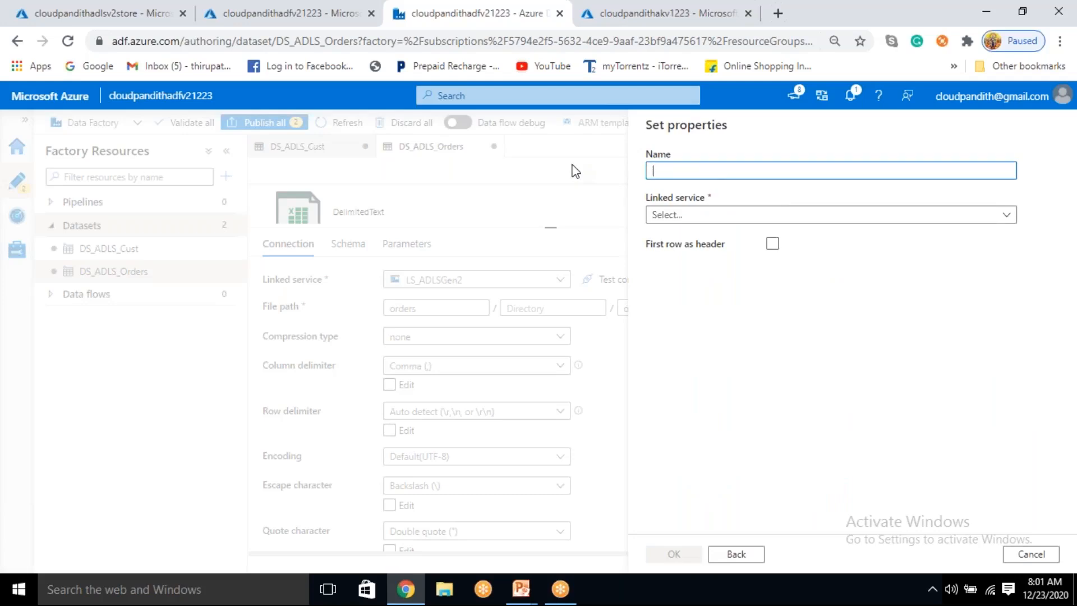
text(DS_)
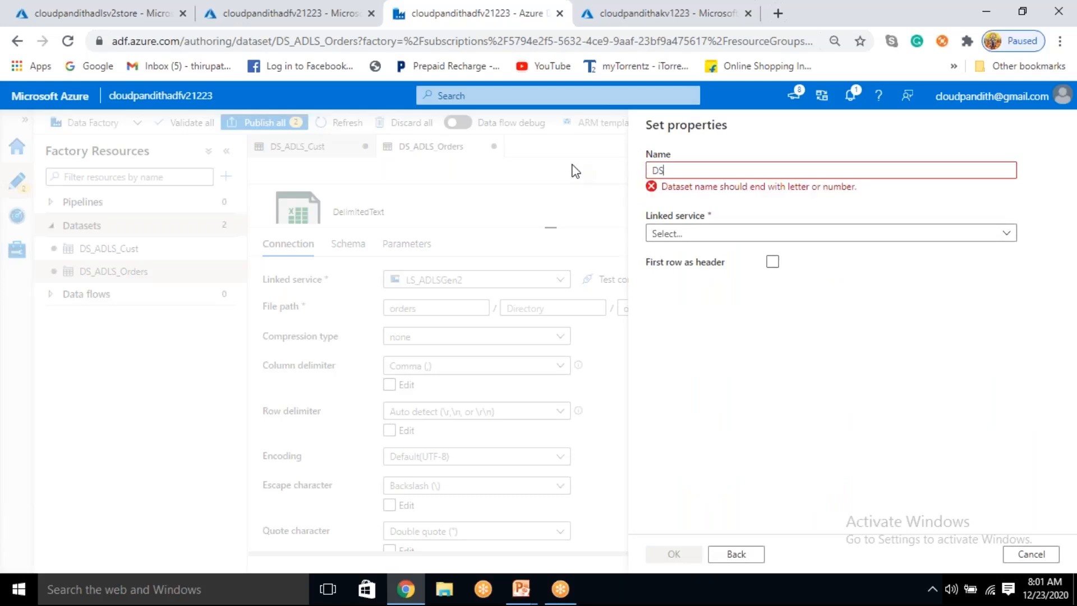
text(ADLS_innerjoin)
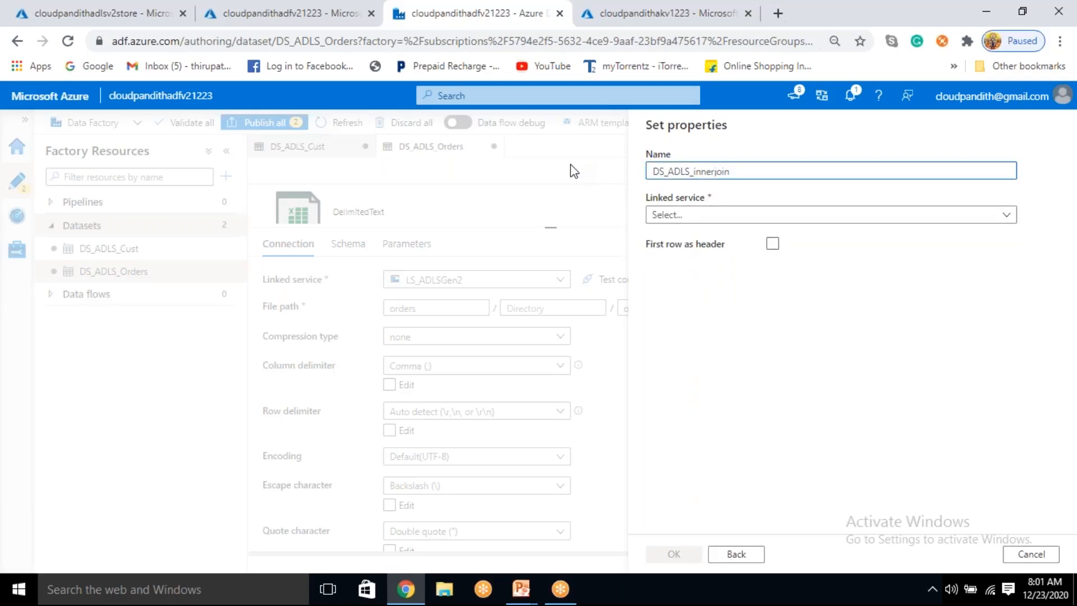
click(723, 215)
click(706, 305)
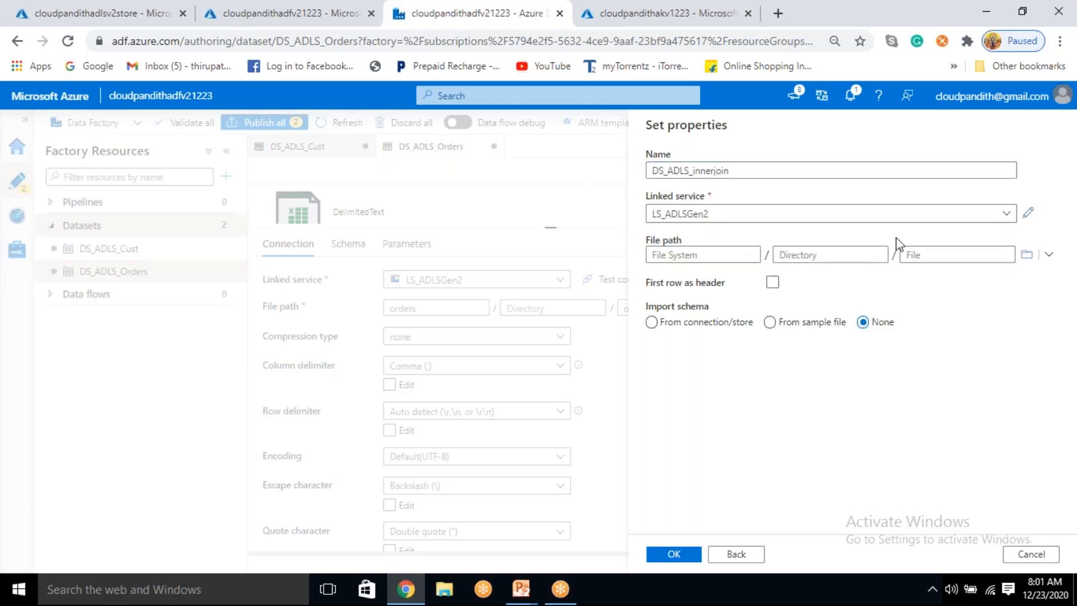
Step: Set the file path to the inneroutput container with the first row as header, and create the dataset
click(1027, 255)
click(746, 268)
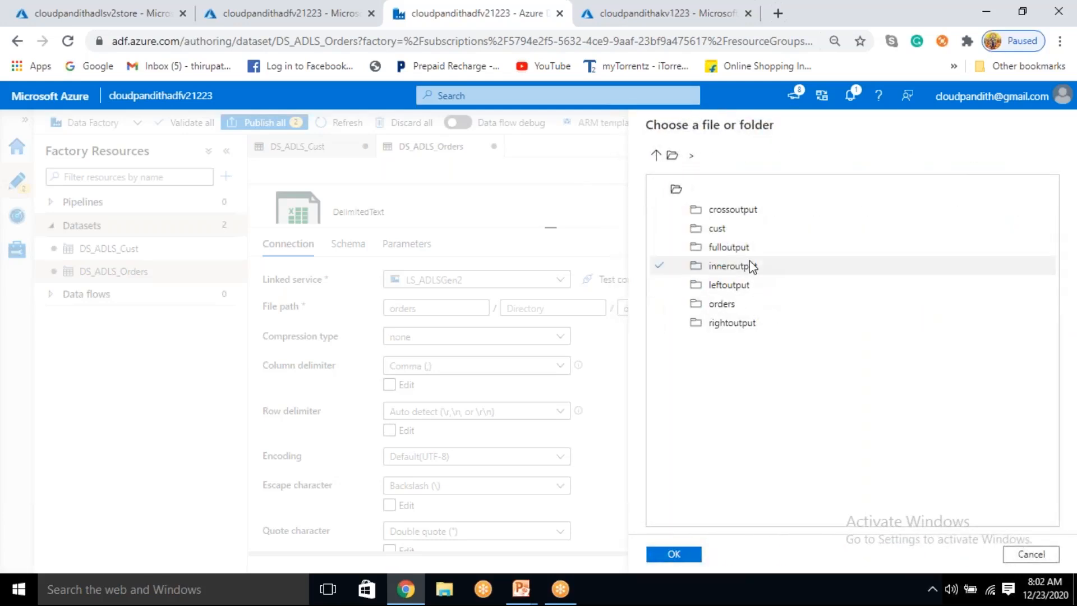
click(746, 284)
click(745, 268)
click(693, 558)
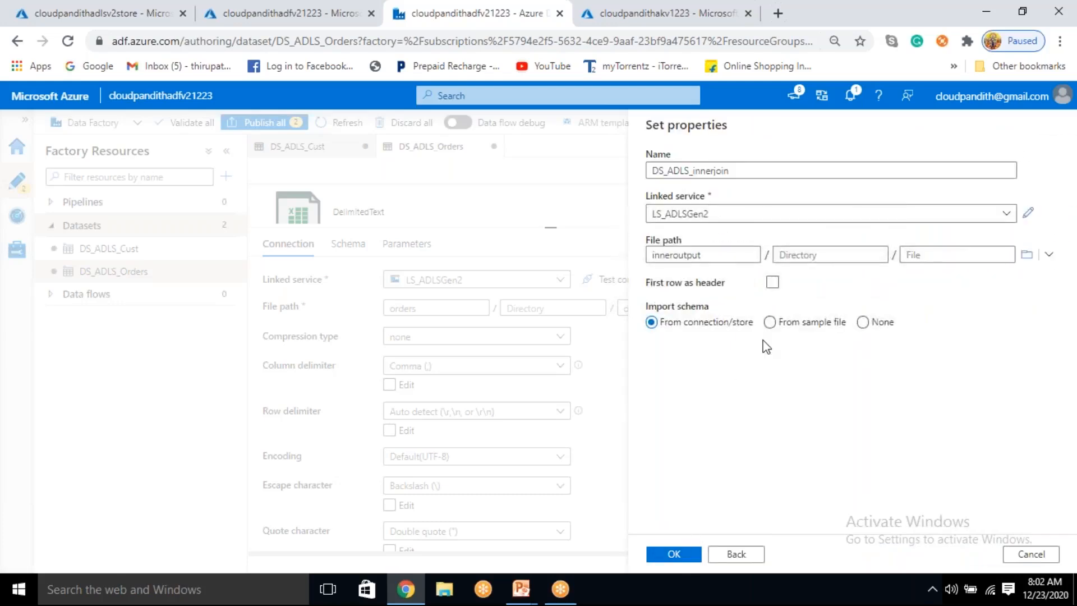
click(773, 282)
click(675, 555)
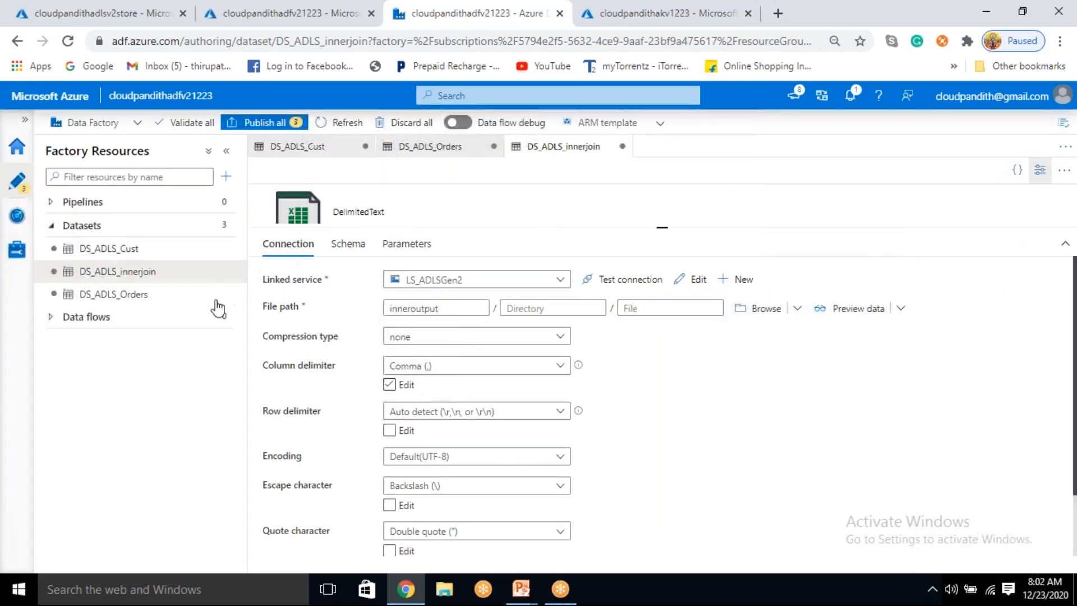
Step: Start a dataset for the left join output on Azure Data Lake Storage Gen2 with the DelimitedText format
click(225, 226)
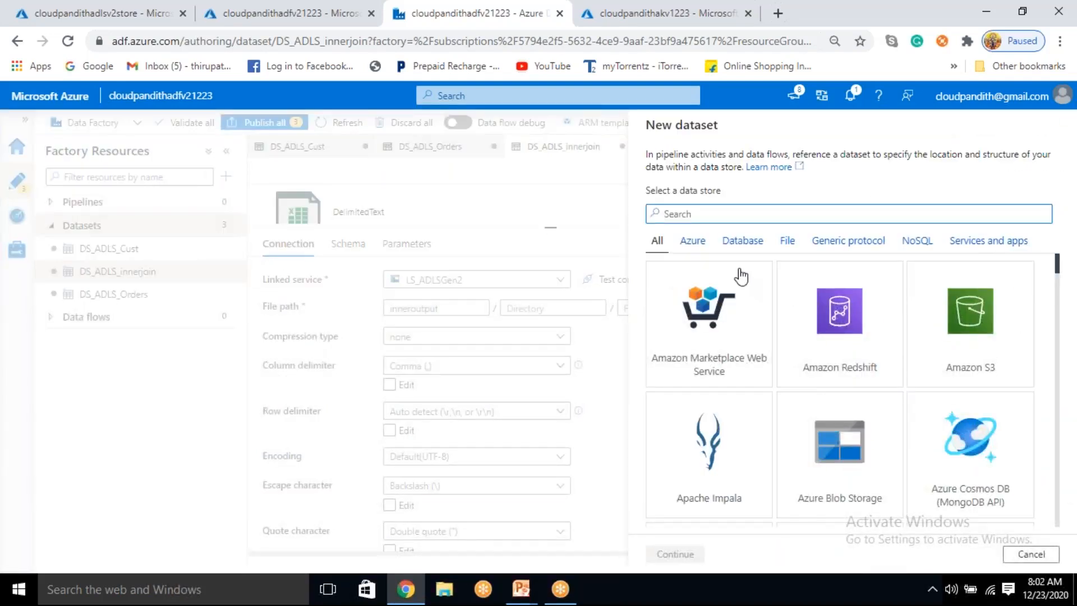
text(gen2)
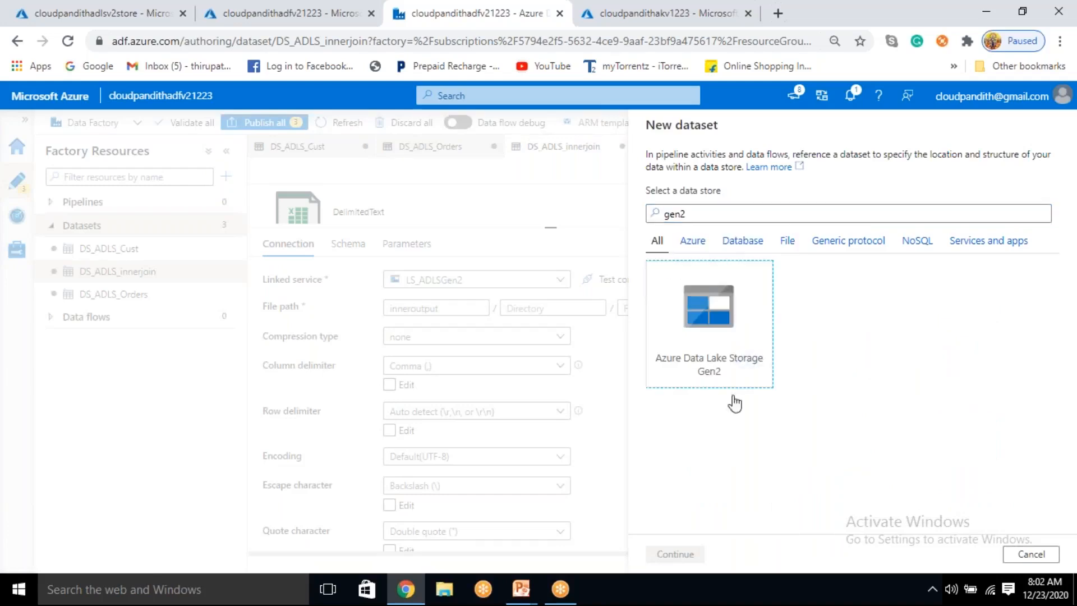
click(746, 359)
click(691, 556)
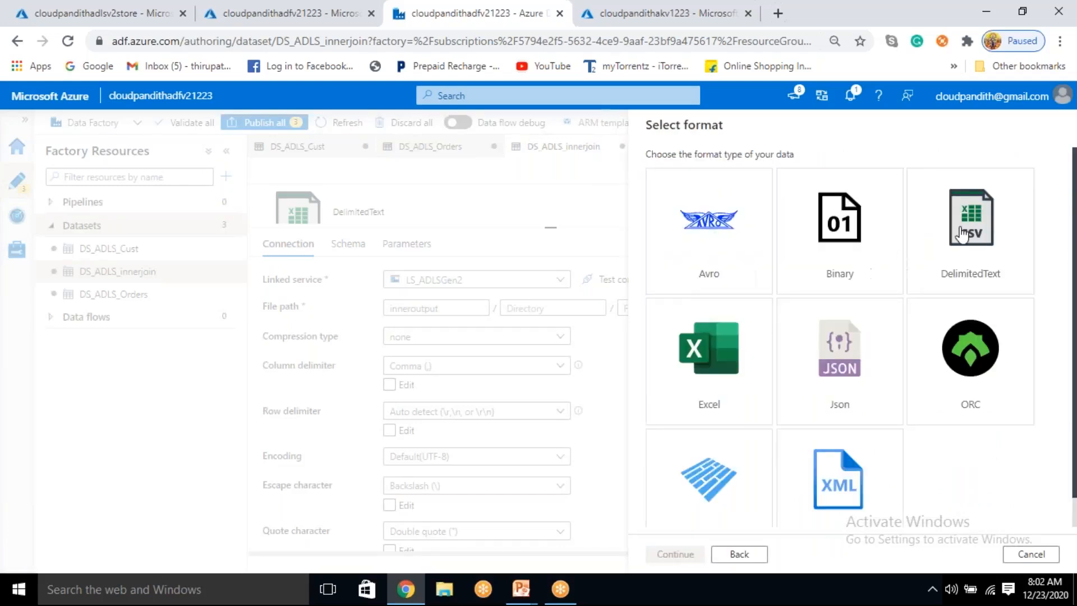
click(994, 234)
click(685, 555)
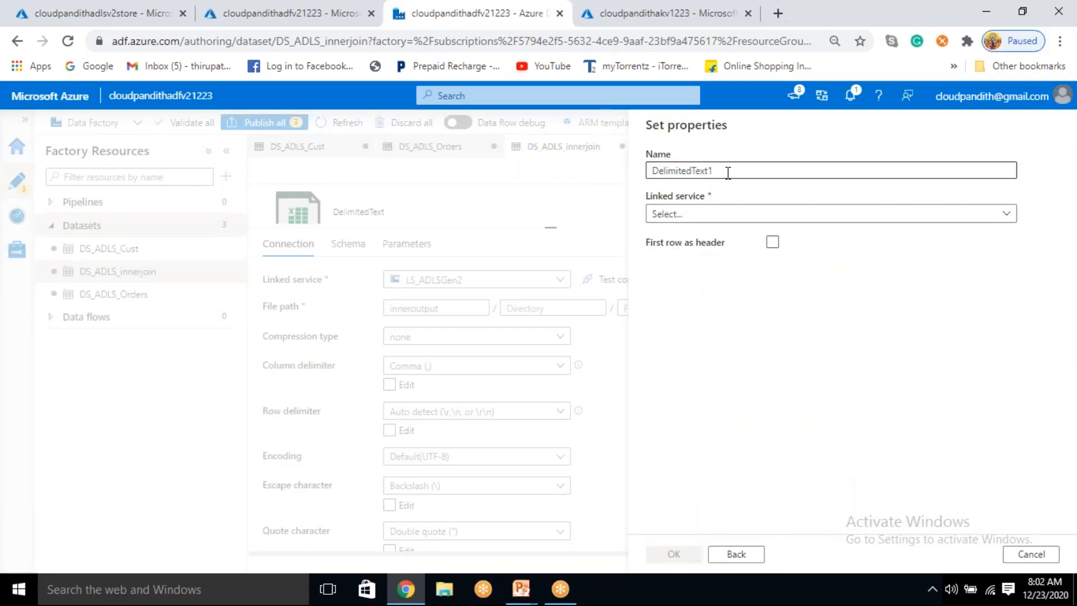
Step: Name the dataset DS_ADLS_leftjoin, assign the LS_ADLSGen2 linked service, and treat the first row as header
drag(726, 171, 577, 193)
text(DS_ADLS_leftjoin)
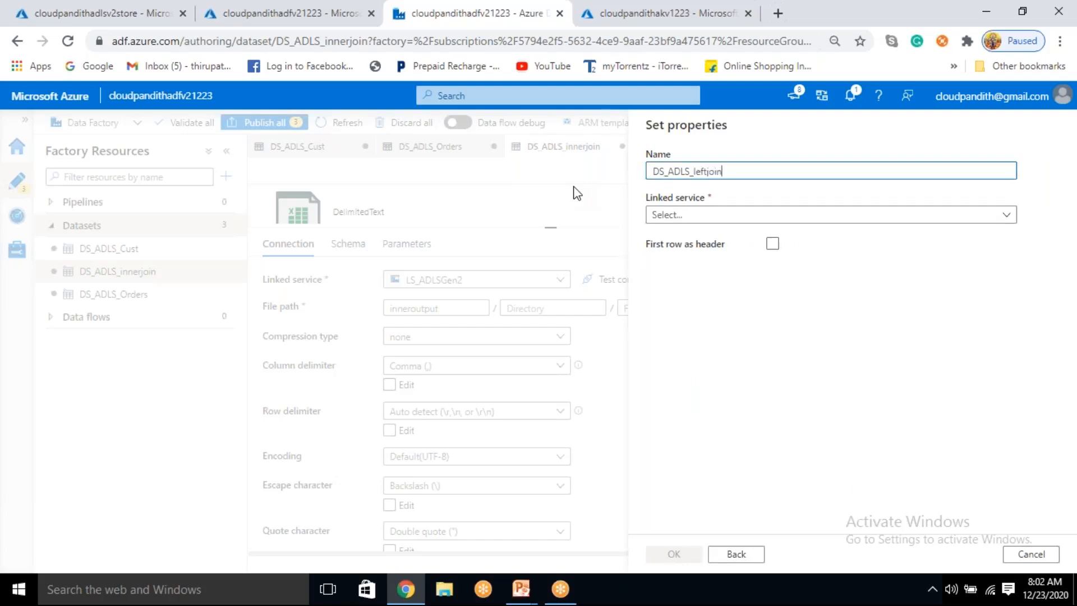
click(685, 217)
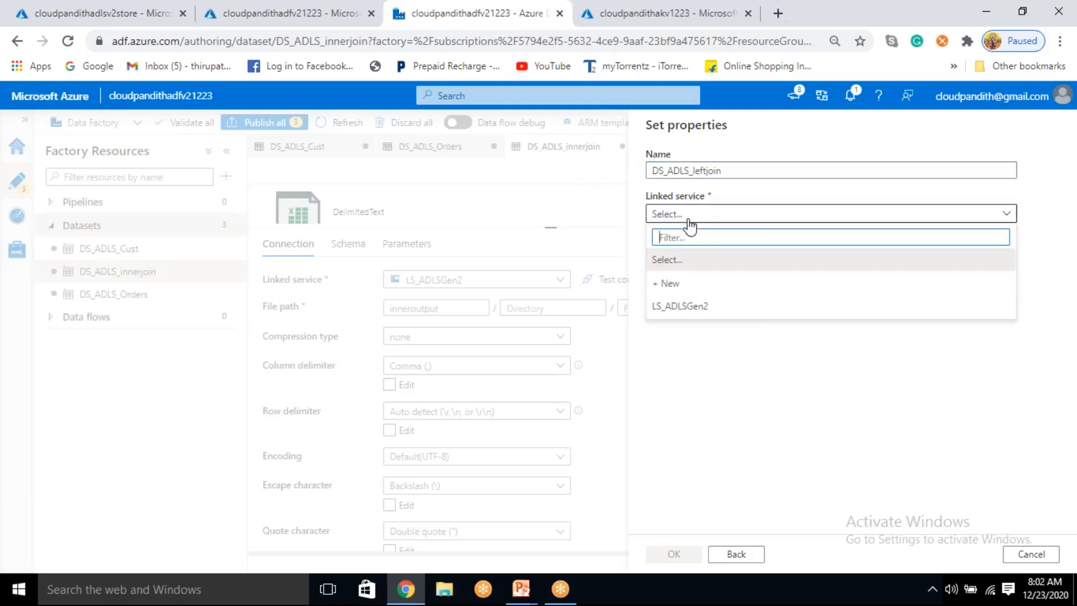
click(691, 306)
click(773, 283)
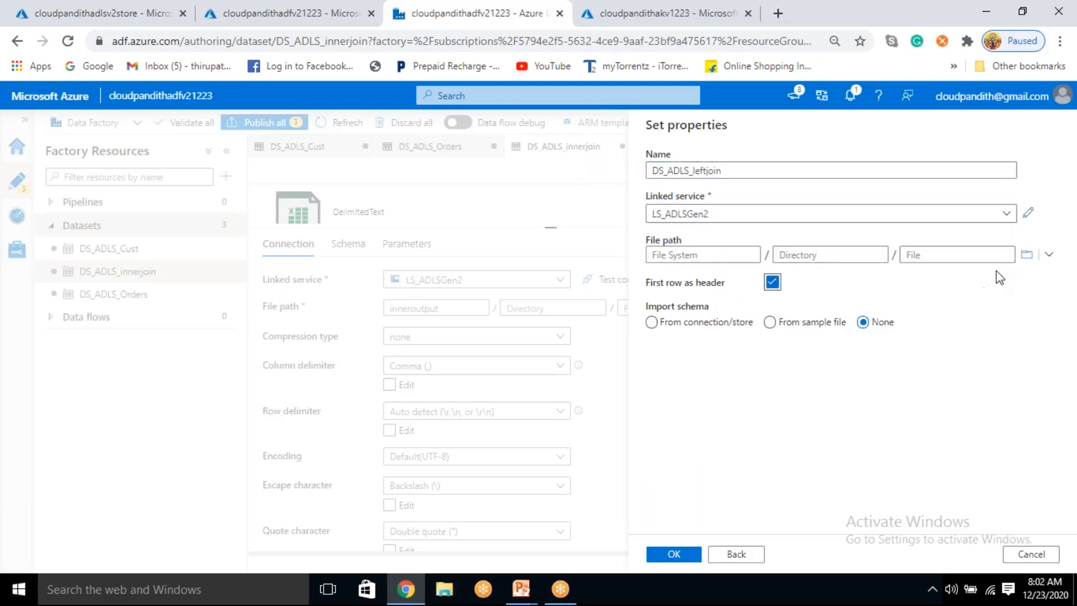
Step: Set the dataset's file path to the leftoutput container and create the dataset
click(1023, 261)
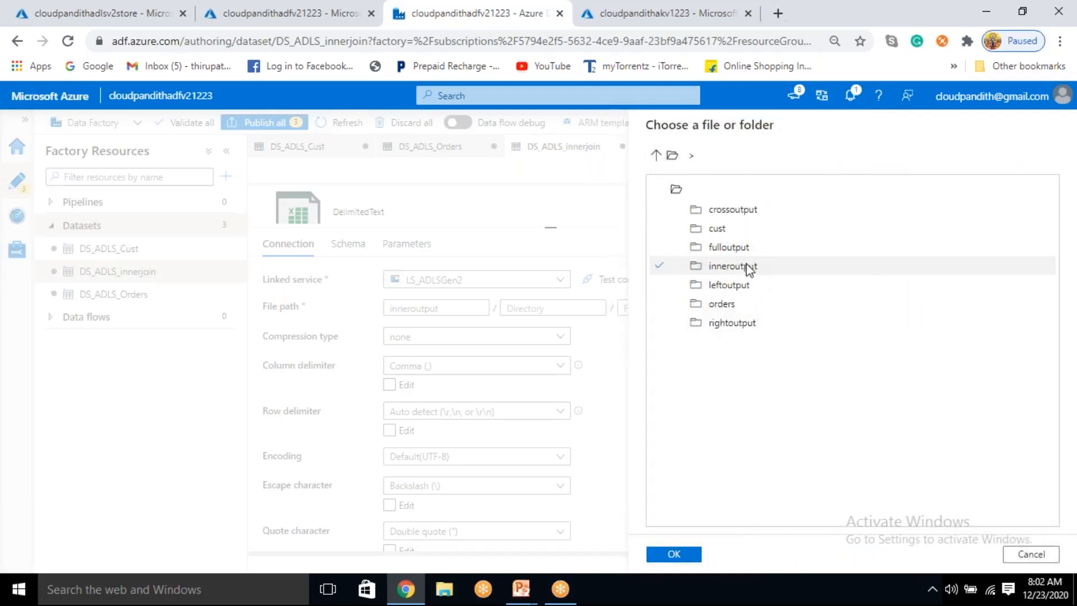
click(742, 293)
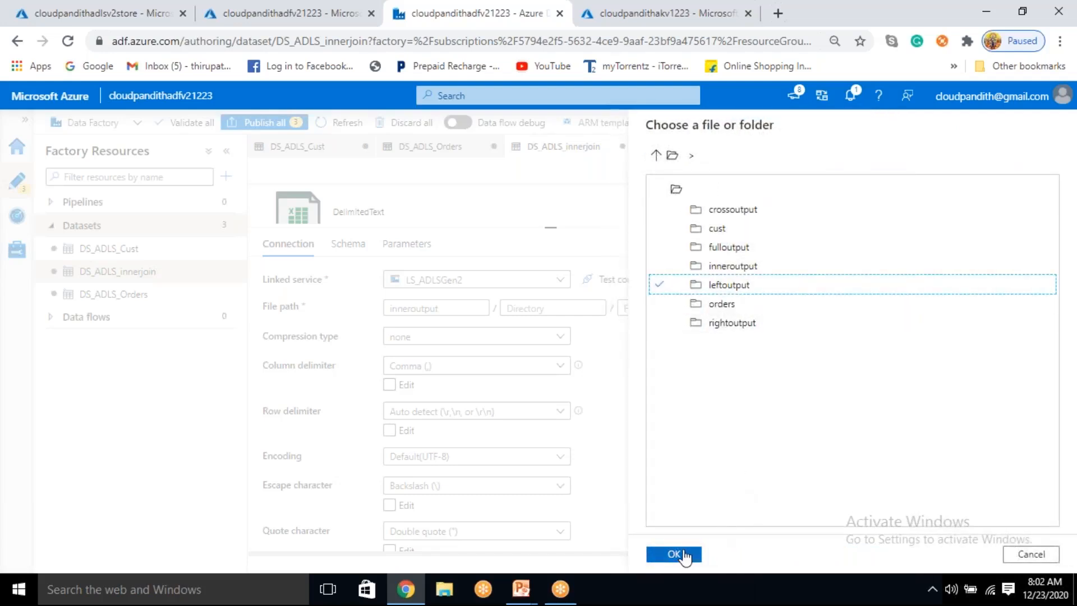
click(681, 555)
click(684, 555)
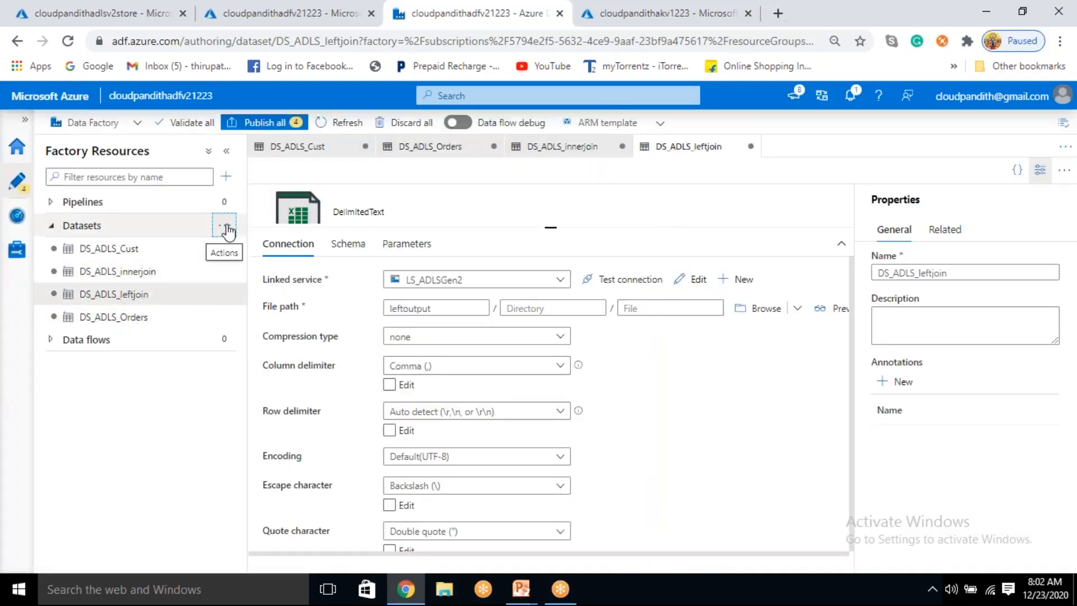
Step: Start a dataset for the right join output on Azure Data Lake Storage Gen2 with the DelimitedText format
click(225, 225)
click(247, 249)
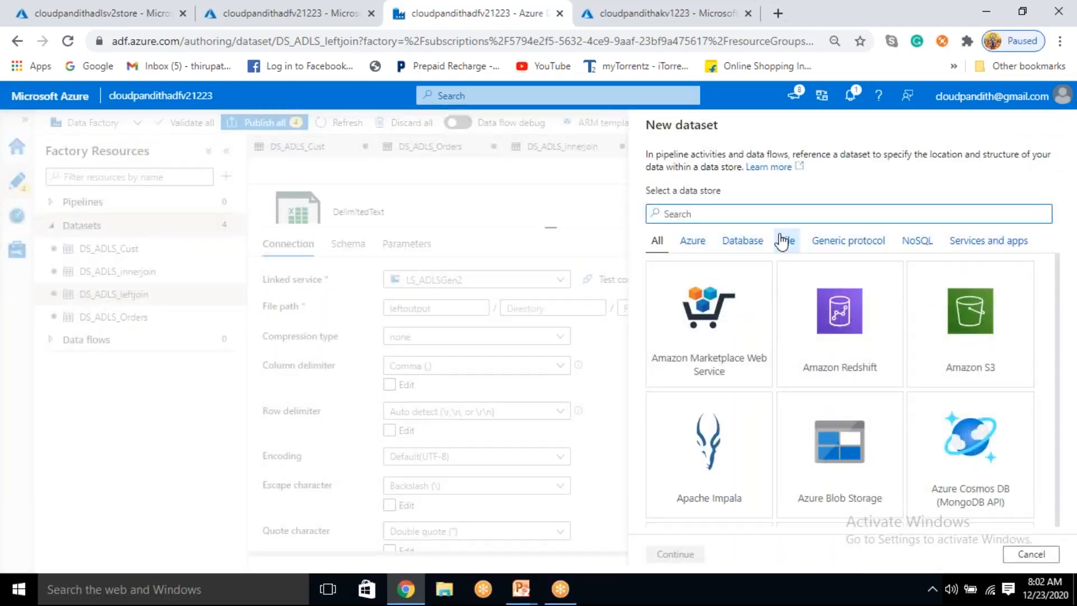
text(gen2)
click(796, 360)
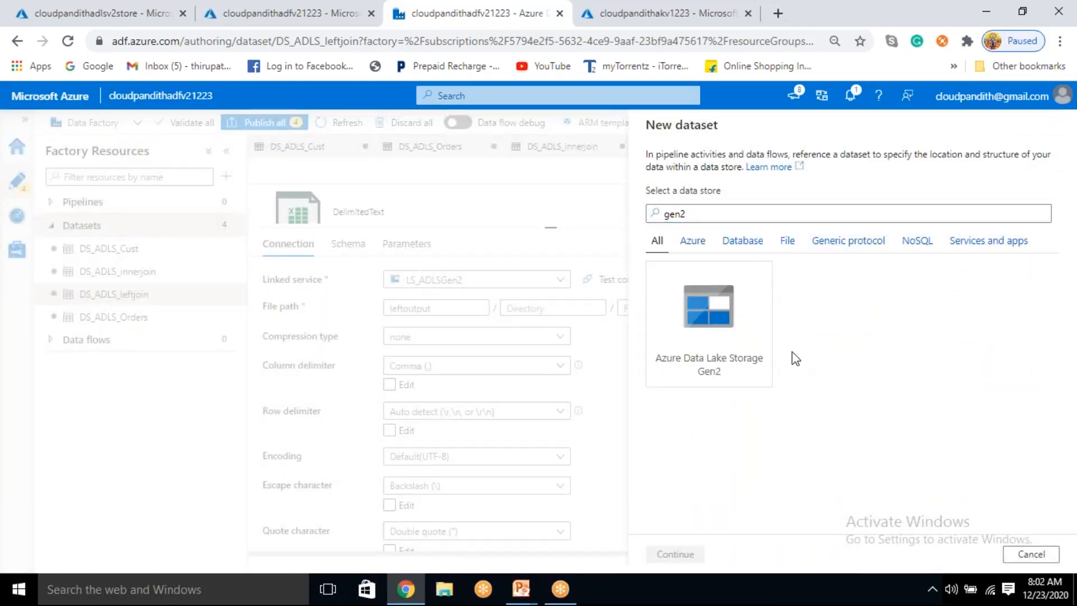
click(756, 353)
click(699, 556)
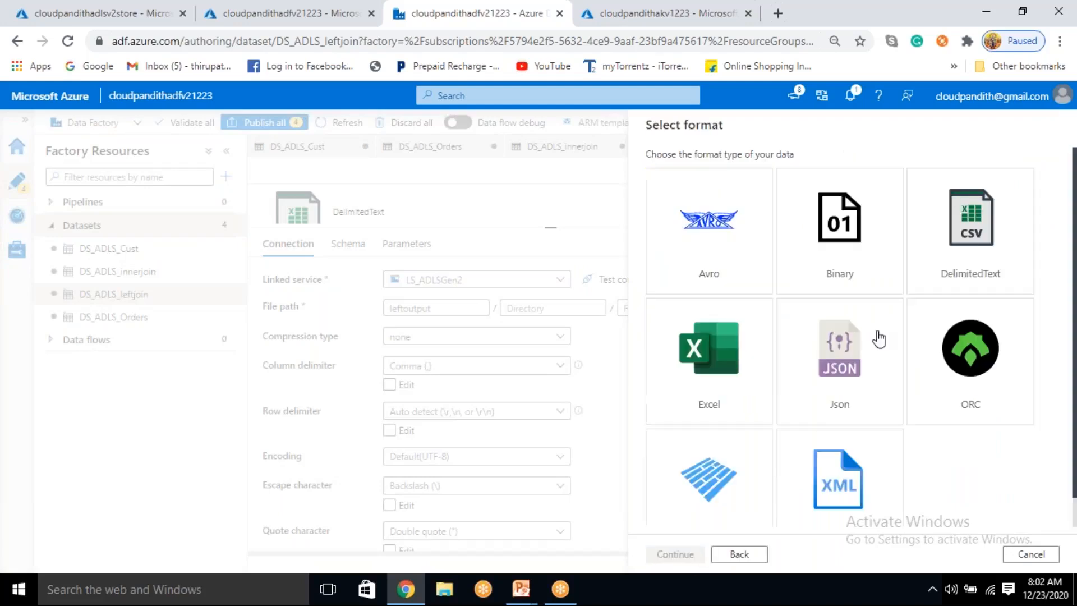
click(988, 259)
click(696, 554)
Step: Name the dataset DS_ADLS_rightjoin and assign the LS_ADLSGen2 linked service
drag(651, 171, 632, 185)
key(BackSpace)
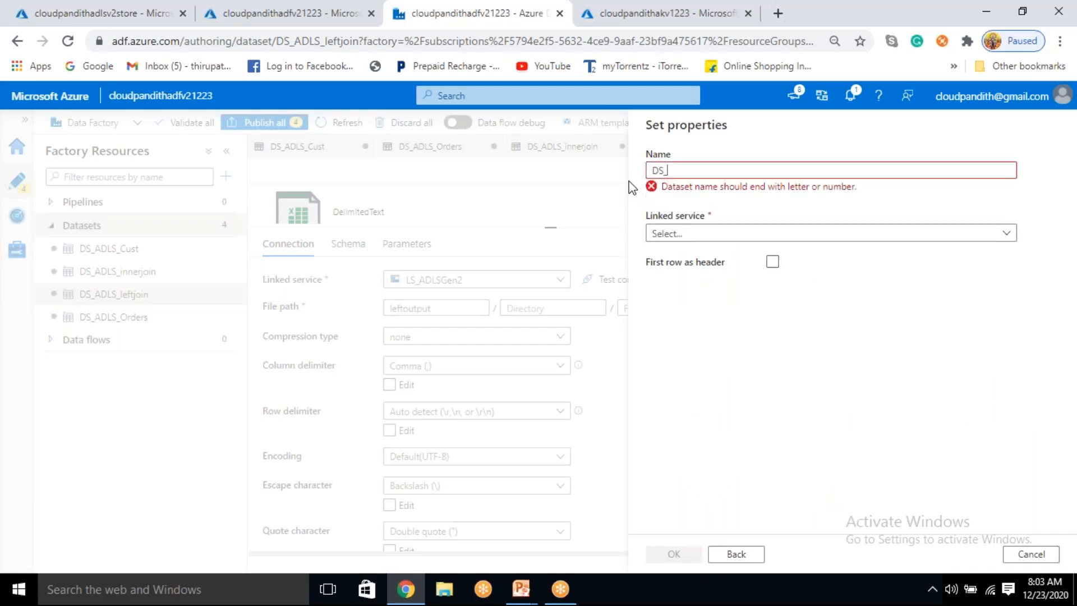
text(DS_ADLS)
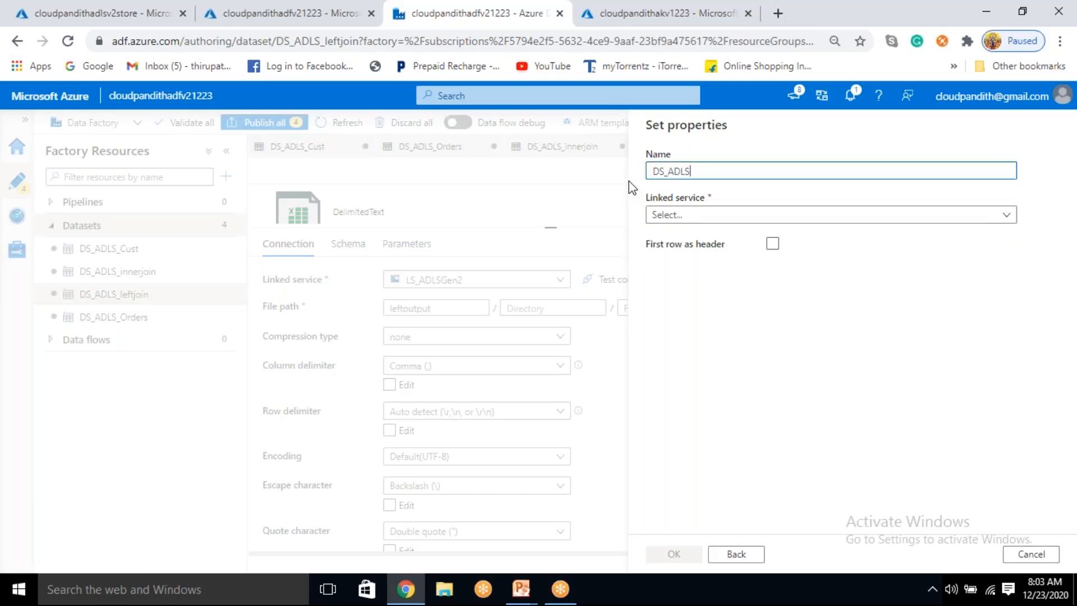
text(_)
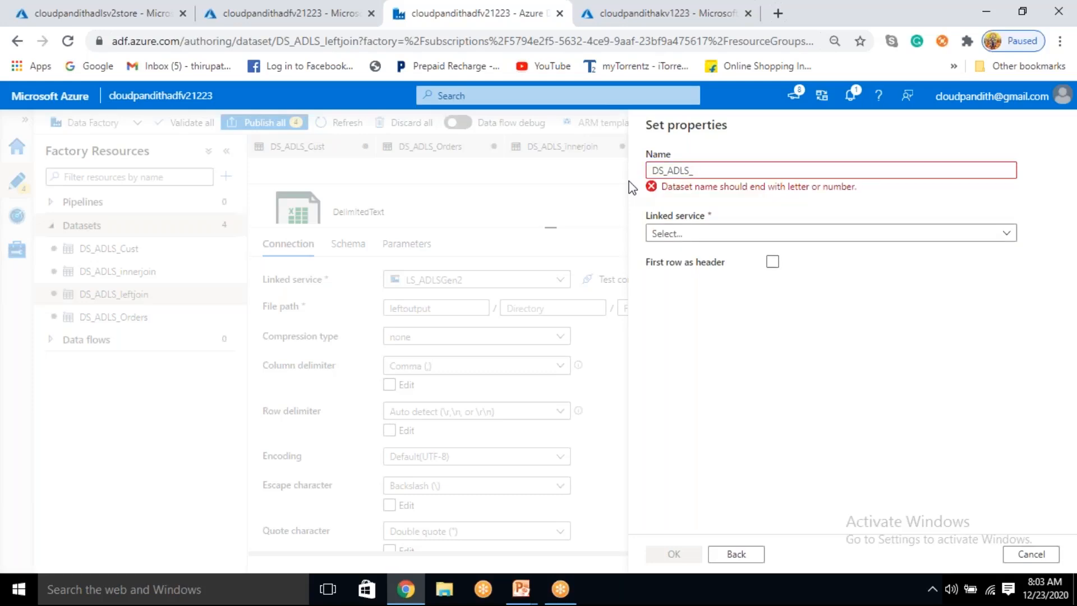
text(rif)
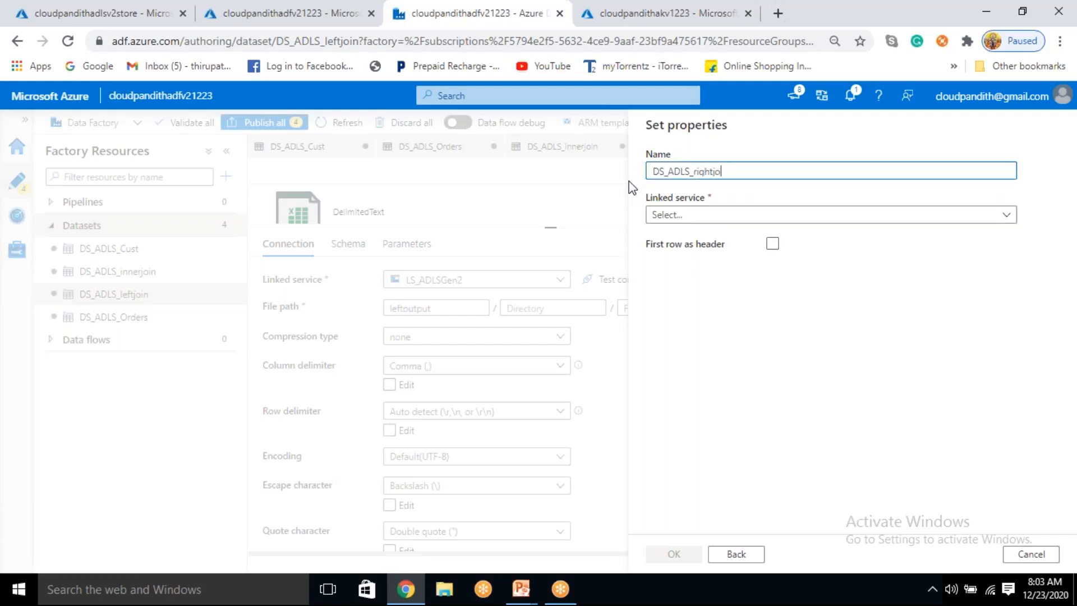
click(709, 219)
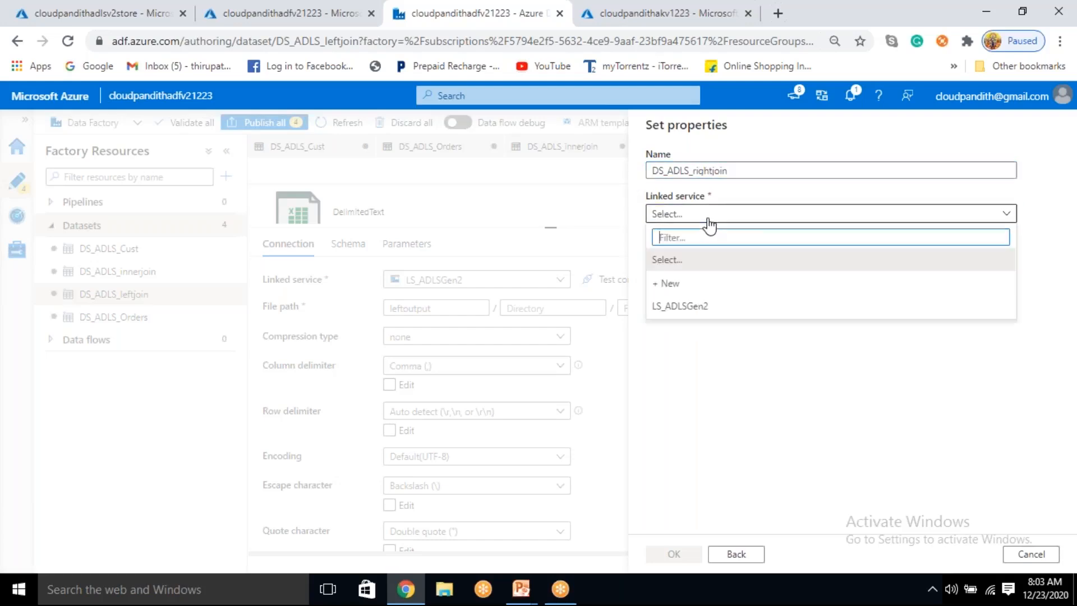
click(712, 303)
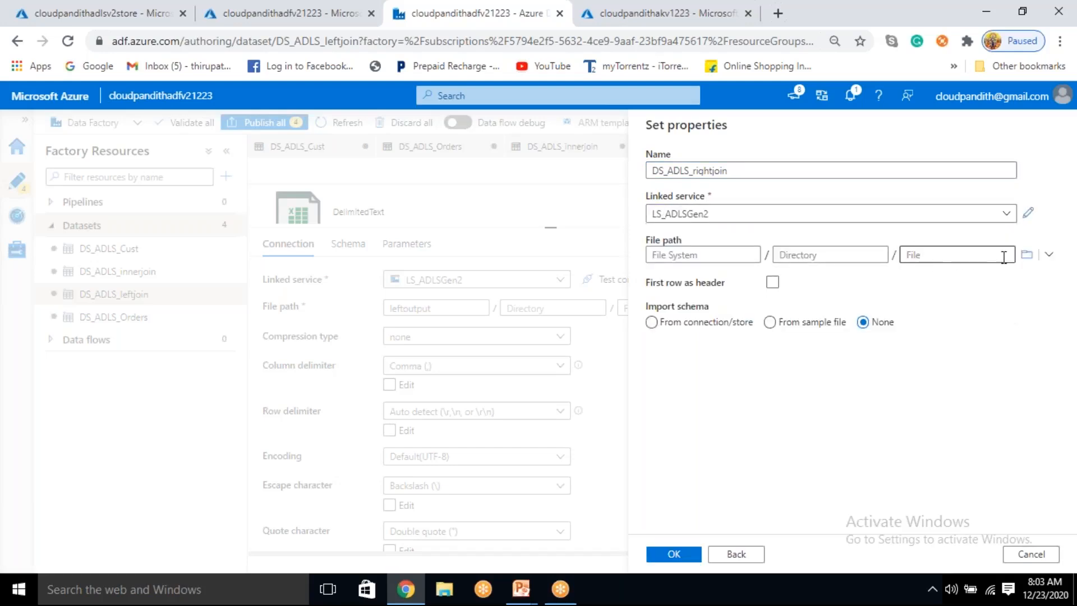
Step: Set the file path to the rightoutput container with the first row as header, and create the dataset
click(1026, 254)
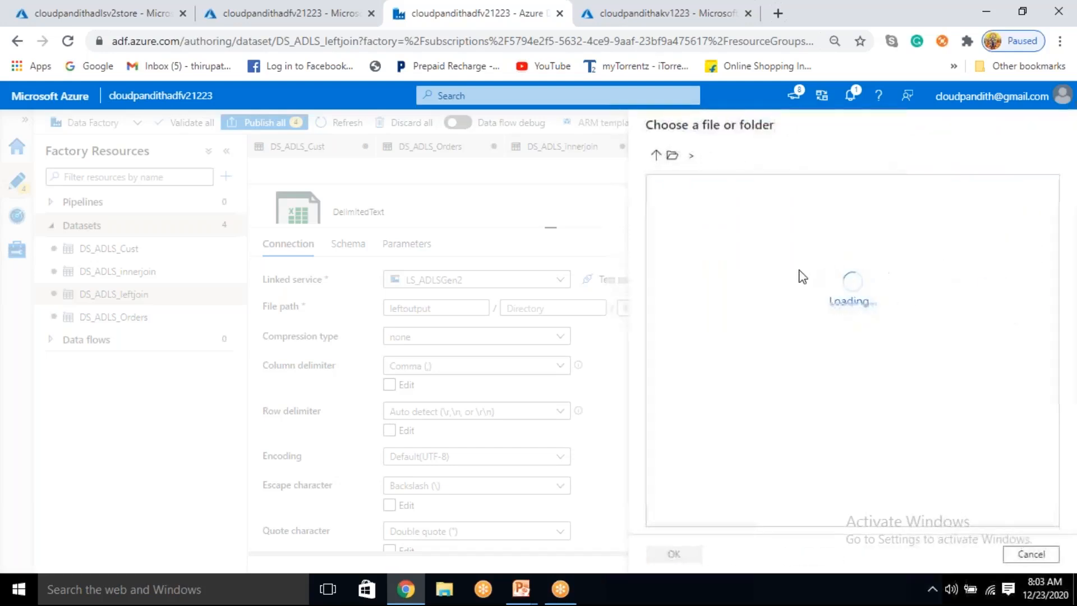
click(725, 325)
click(675, 554)
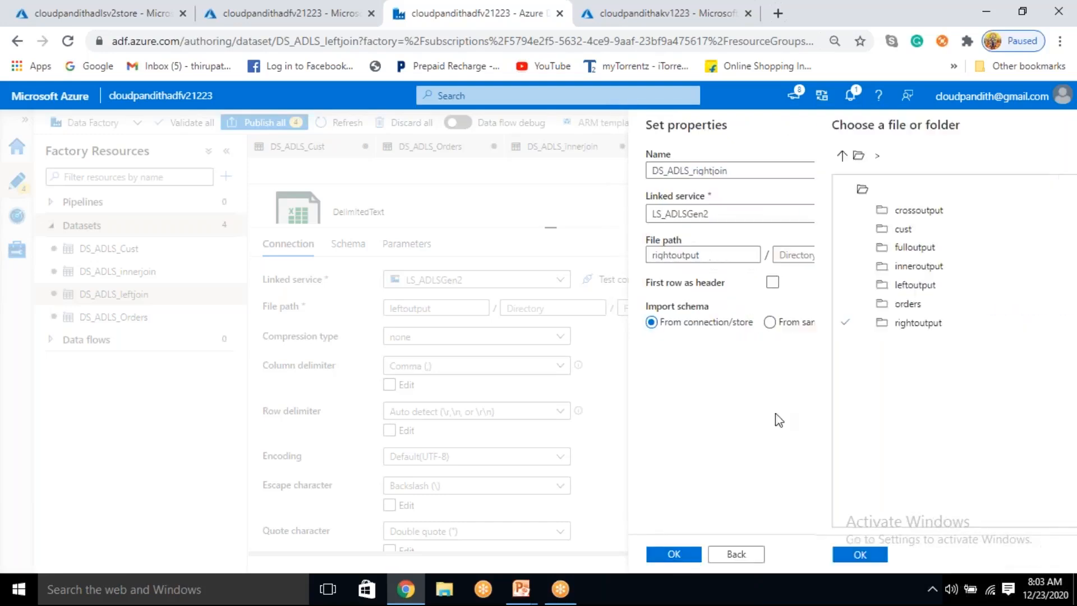
click(772, 282)
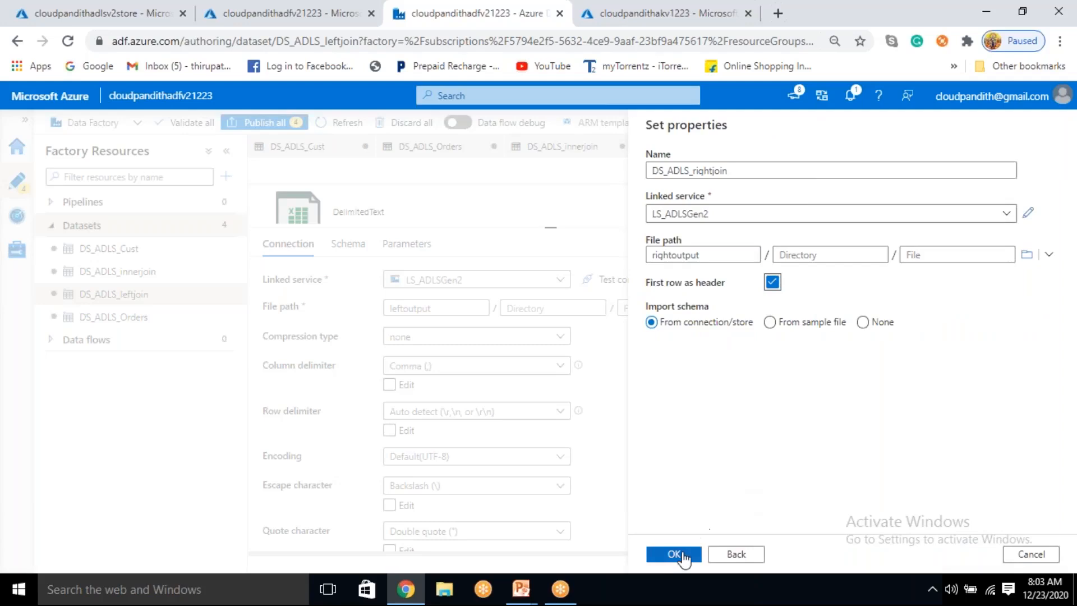
click(680, 554)
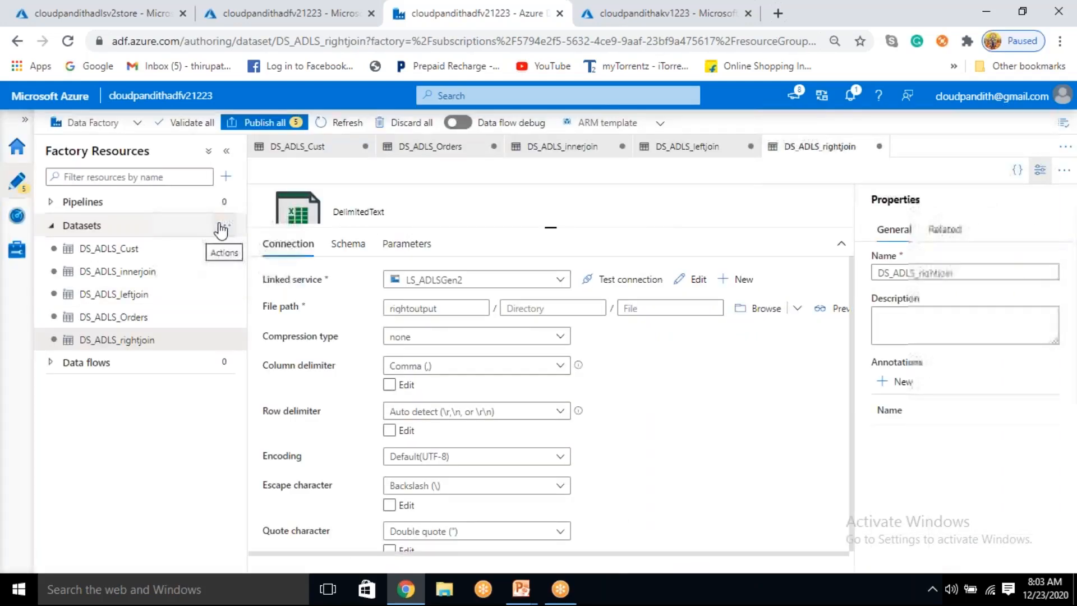
Step: Start a dataset for the full join output on Azure Data Lake Storage Gen2 with the DelimitedText format
click(223, 226)
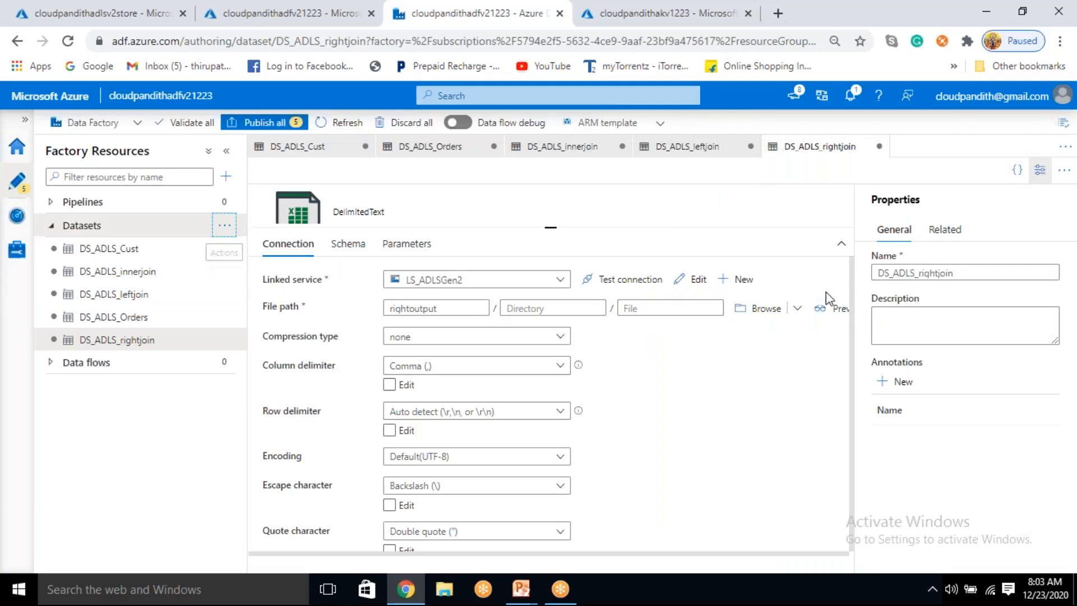
click(735, 215)
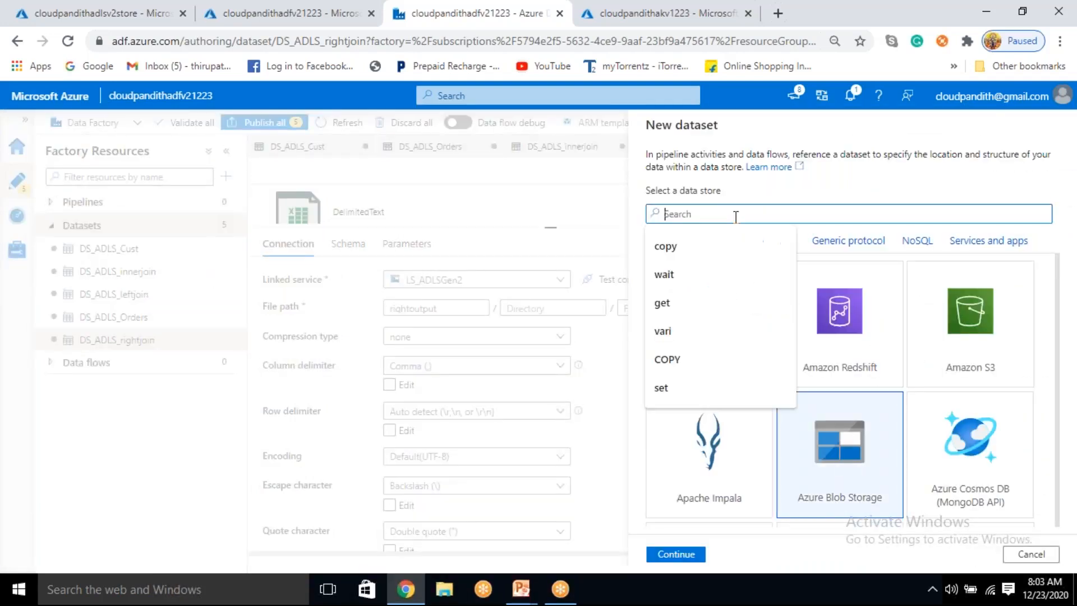
text(gen2)
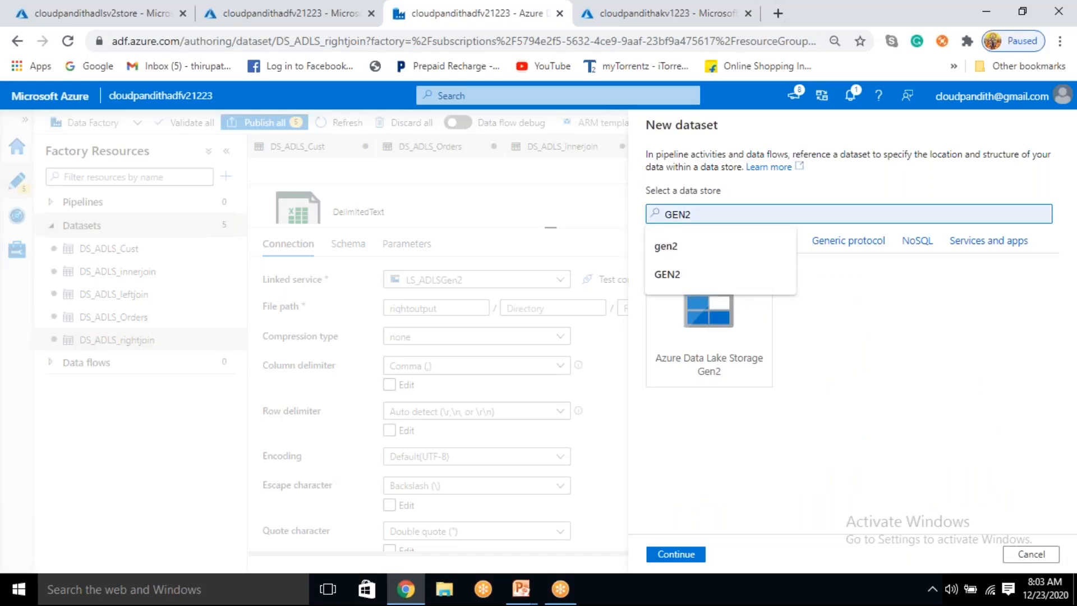
click(685, 327)
click(701, 547)
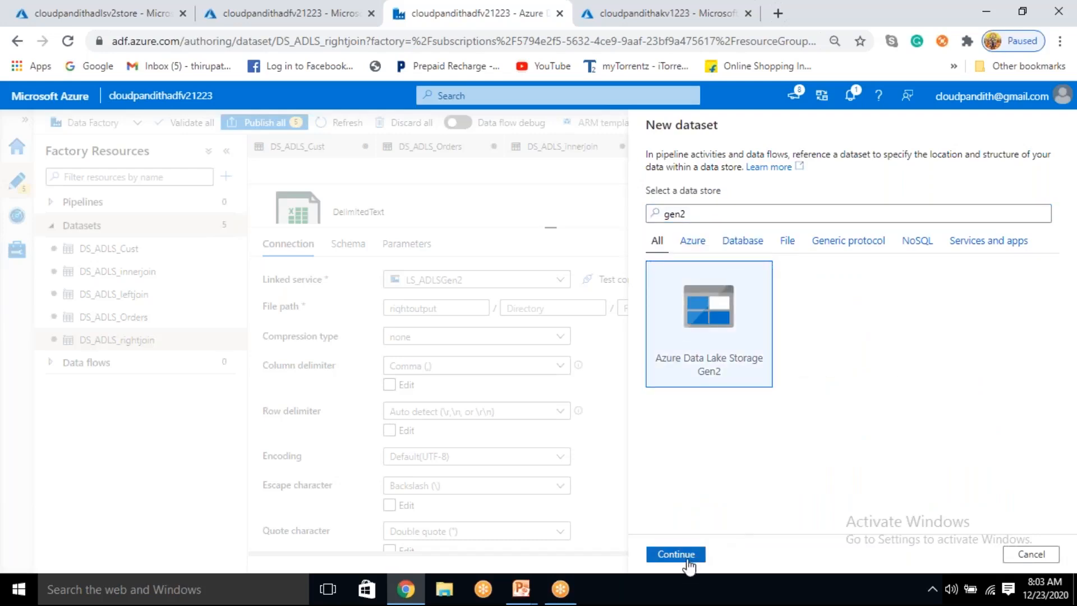
click(975, 235)
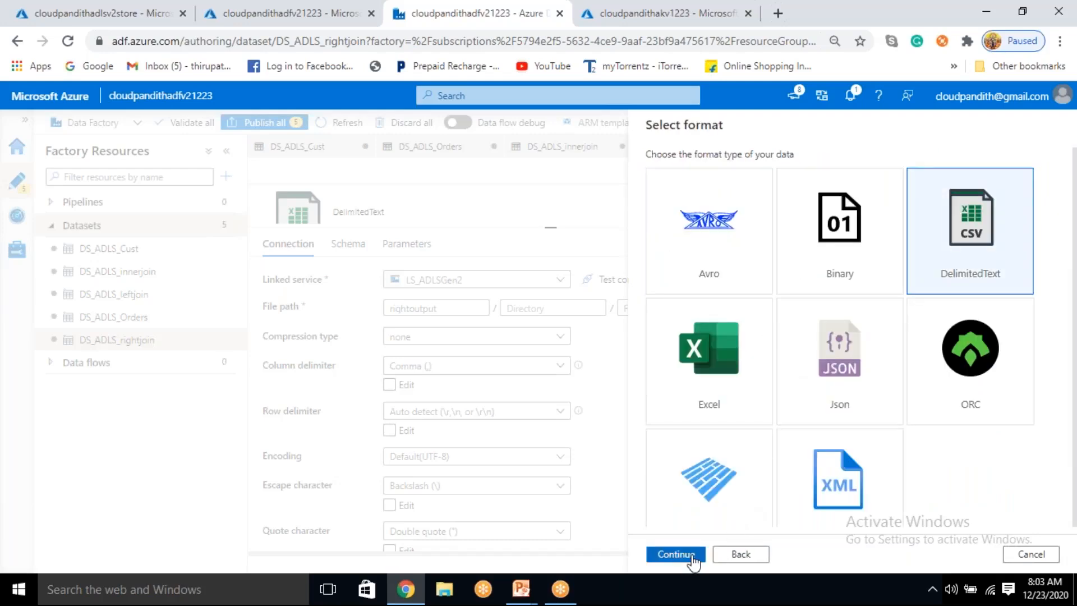
click(692, 558)
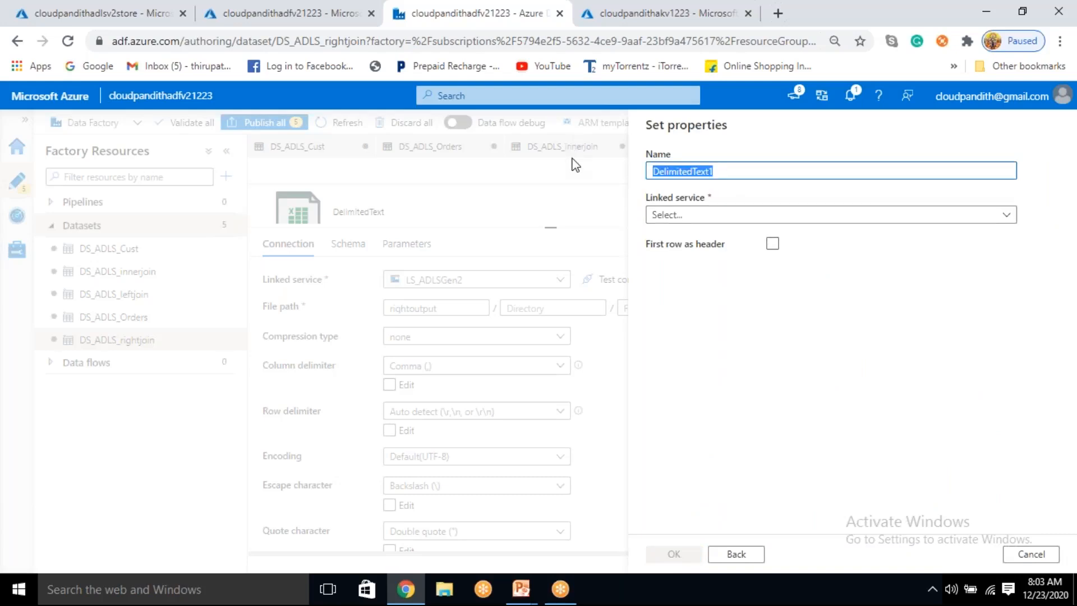
Step: Name the dataset DS_ADLS_Fulljoin, assign the LS_ADLSGen2 linked service, and treat the first row as header
key(BackSpace)
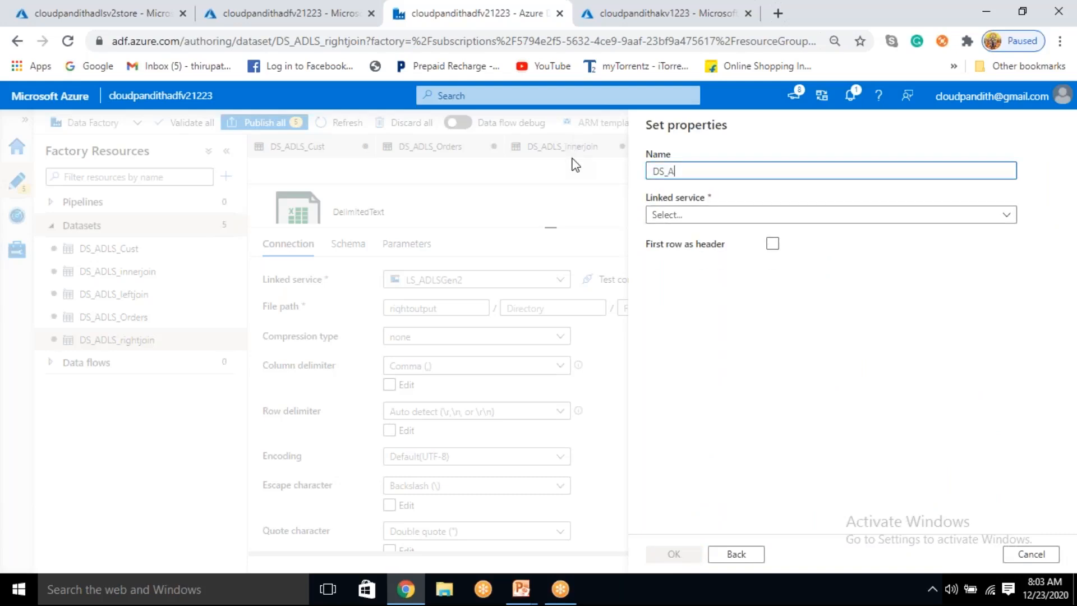
text(DS_ADLS_)
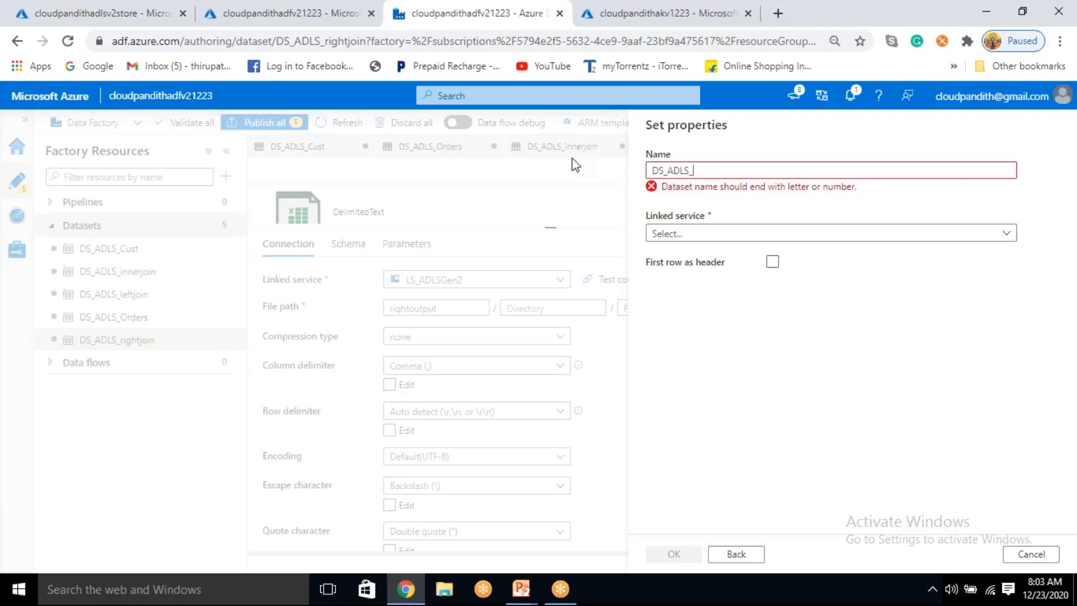
text(Fulljoin)
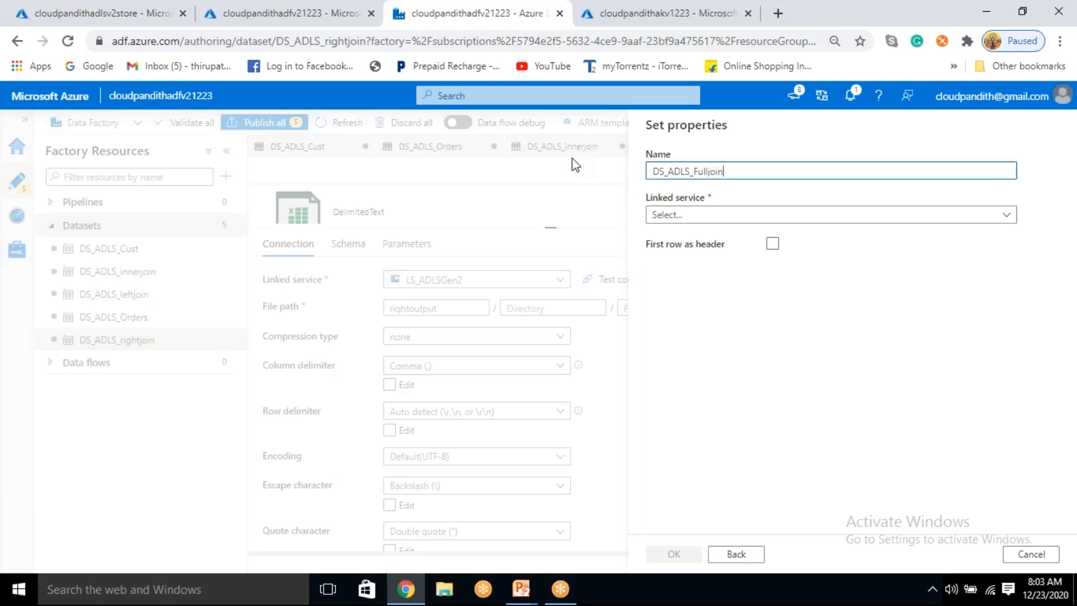
click(693, 219)
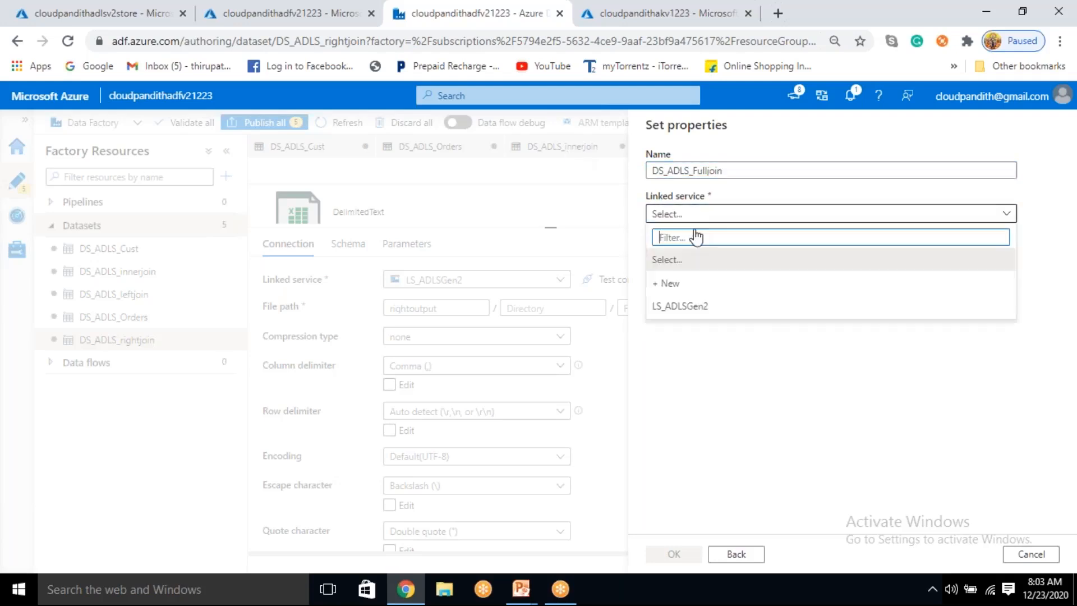
click(699, 314)
click(773, 281)
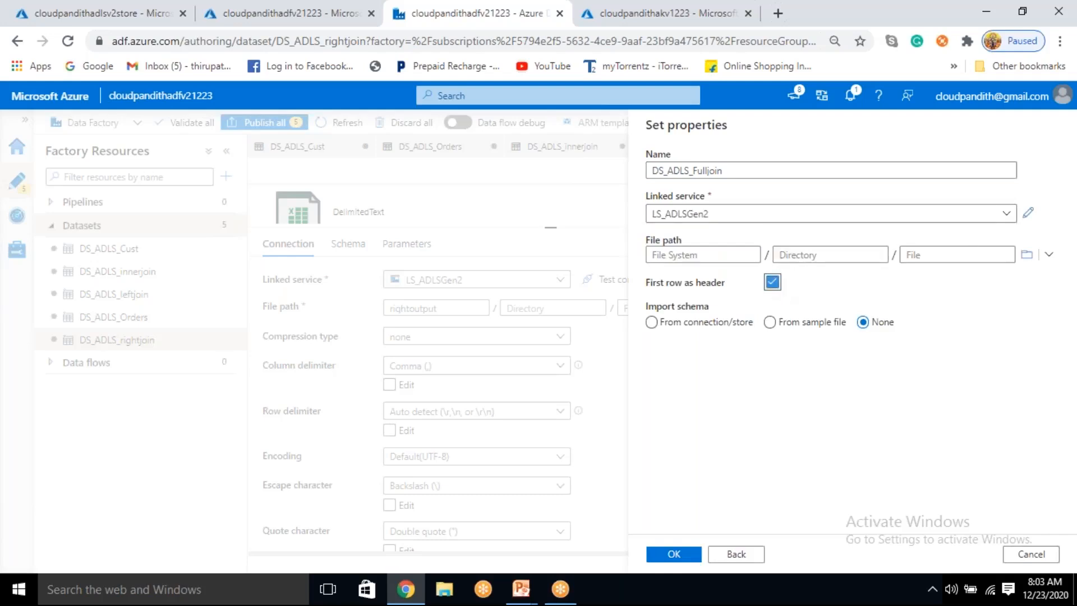
Step: Set the dataset's file path to the fulloutput container and create the dataset
click(1026, 255)
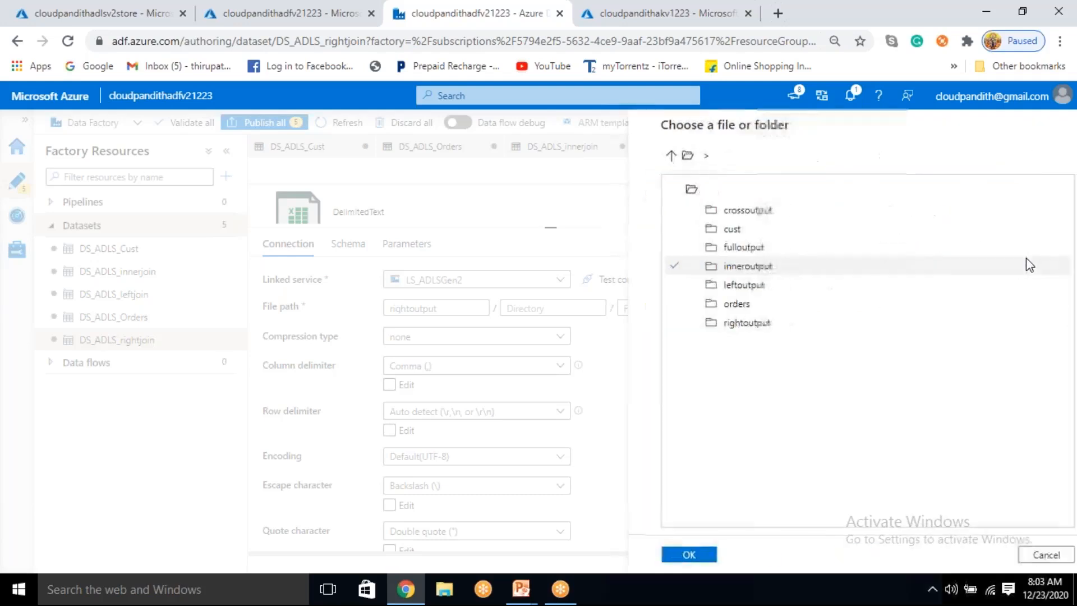
click(735, 249)
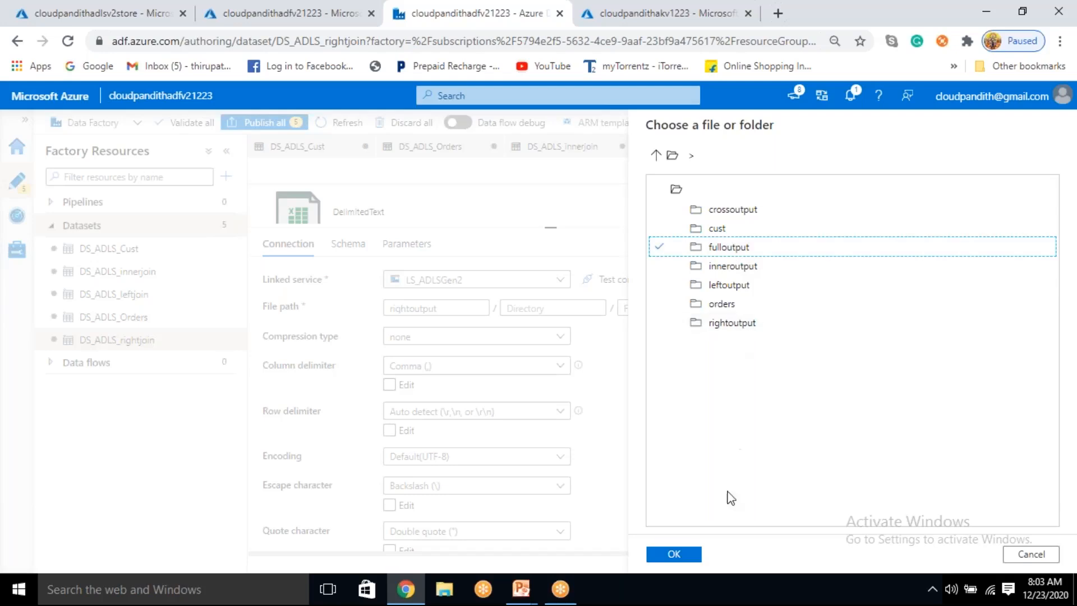
click(673, 556)
click(688, 554)
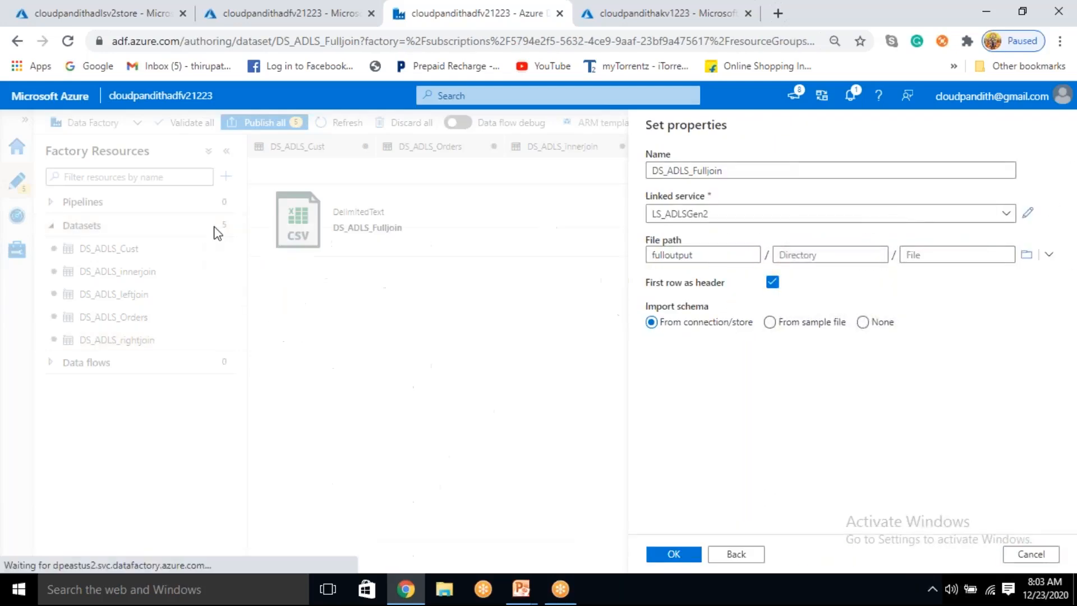
Step: Start a dataset for the cross join output on Azure Data Lake Storage Gen2 with the DelimitedText format
click(224, 225)
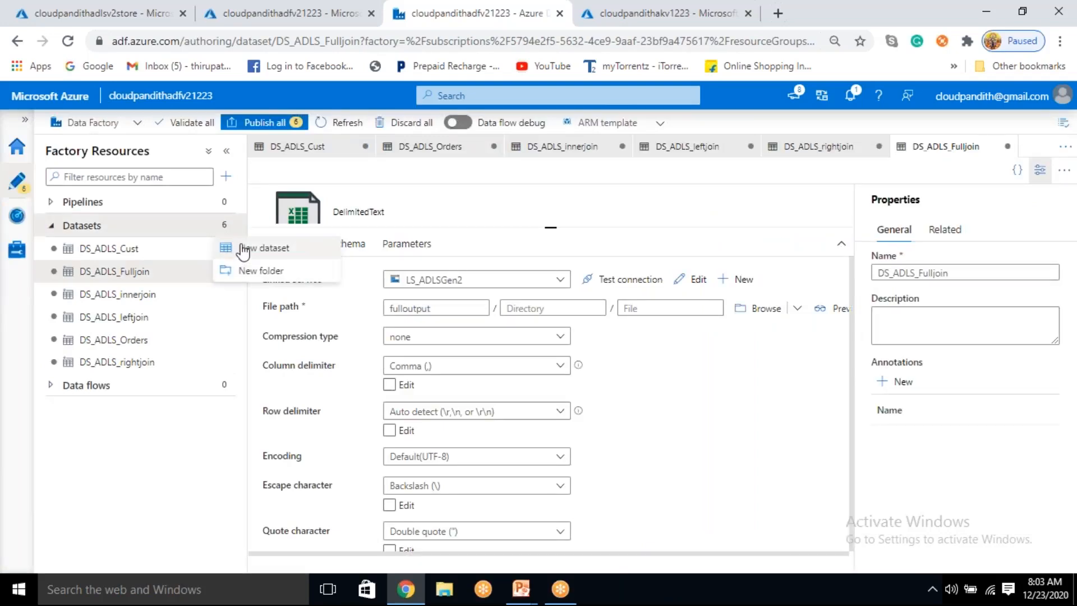
click(263, 248)
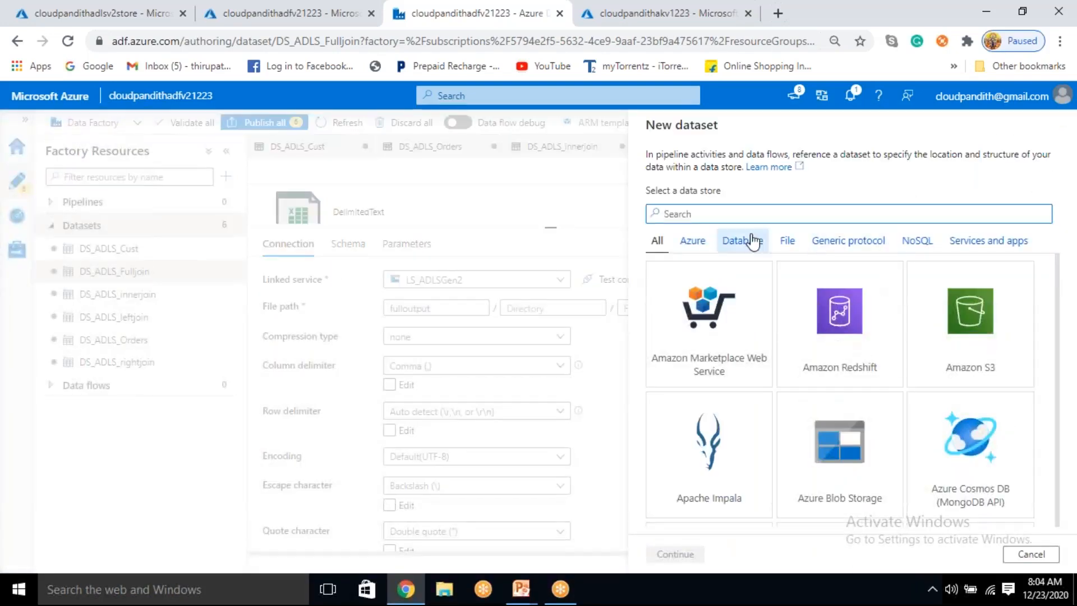
text(gen2)
click(716, 377)
click(682, 554)
click(976, 259)
click(676, 554)
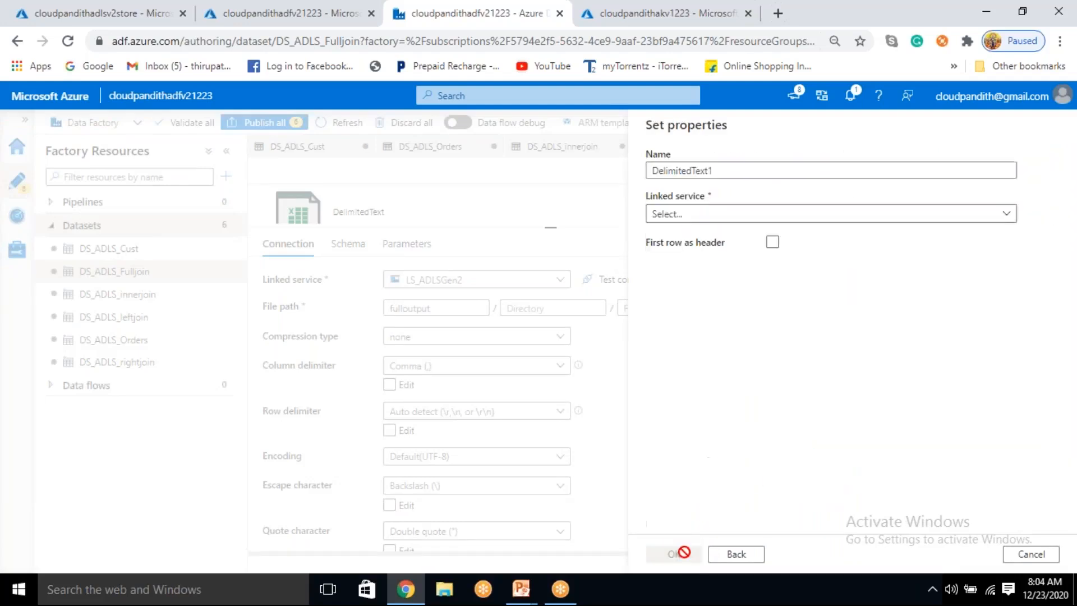
Step: Name the dataset DS_ADLS_Crossjoin, assign the LS_ADLSGen2 linked service, and treat the first row as header
key(BackSpace)
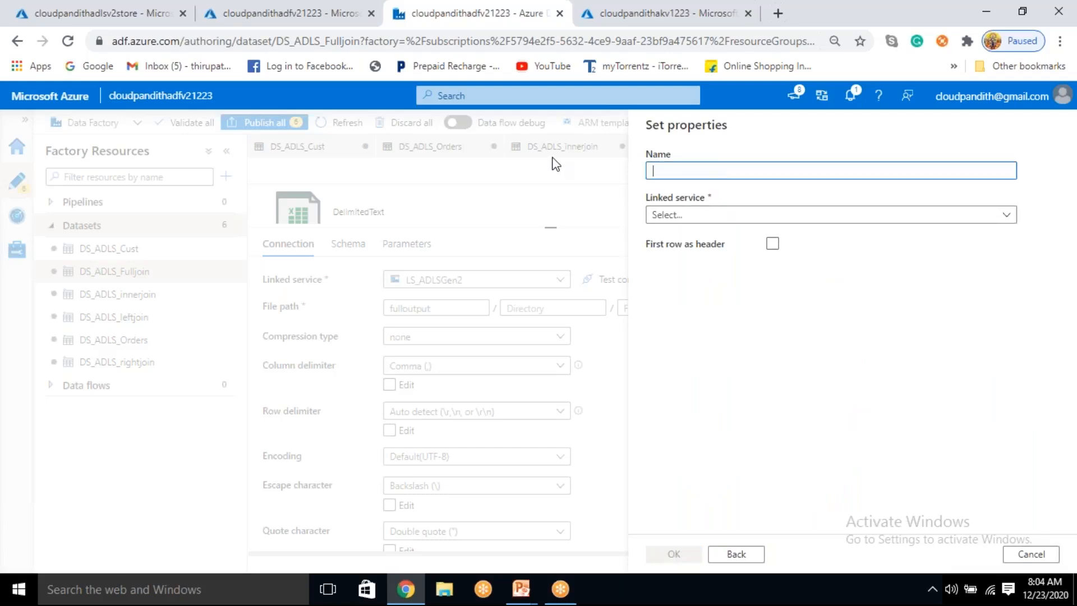
text(DS_ADLS_Crossjoin)
click(700, 216)
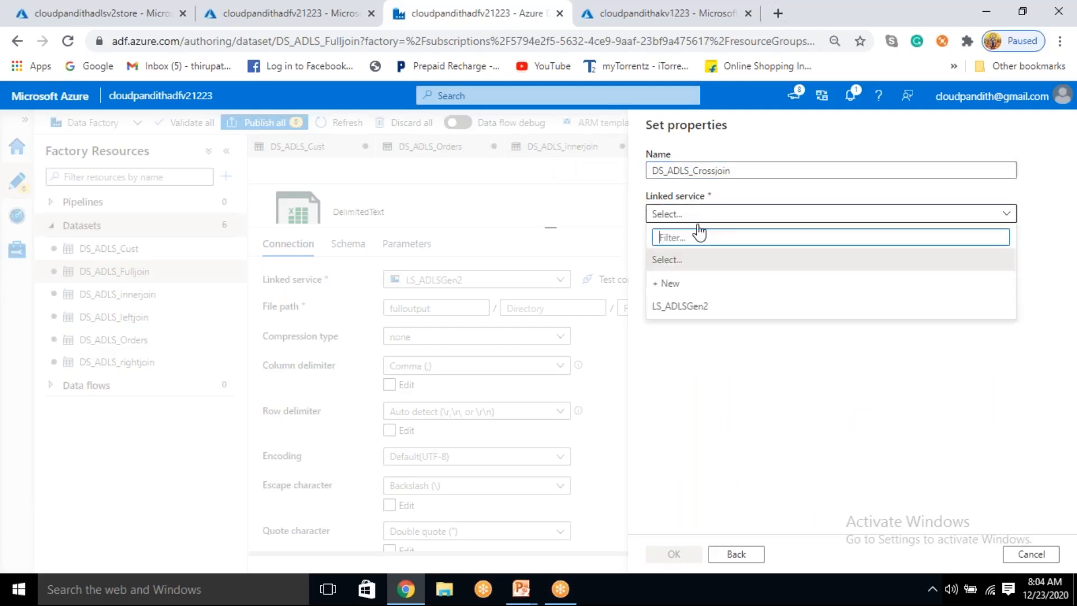
click(700, 308)
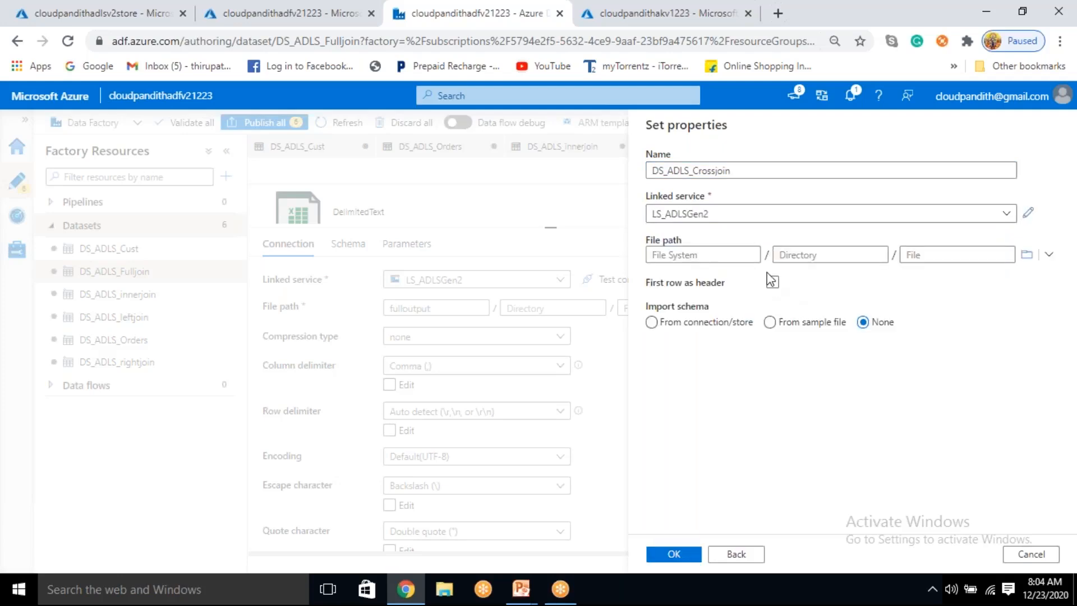
click(772, 283)
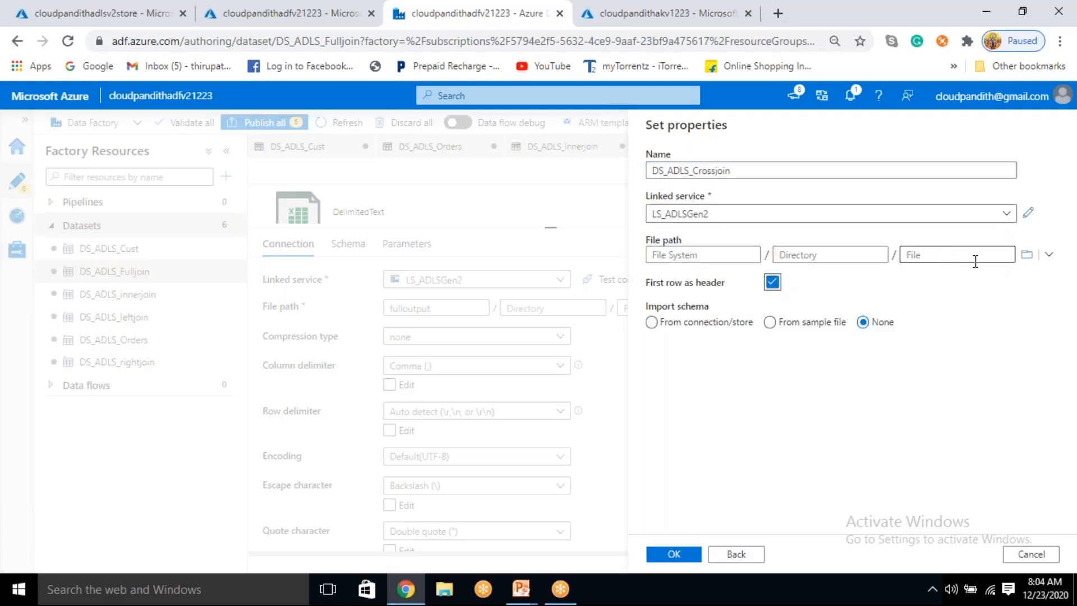
Step: Set the cross join dataset's file path to the crossoutput container and create the dataset
click(1027, 254)
click(741, 210)
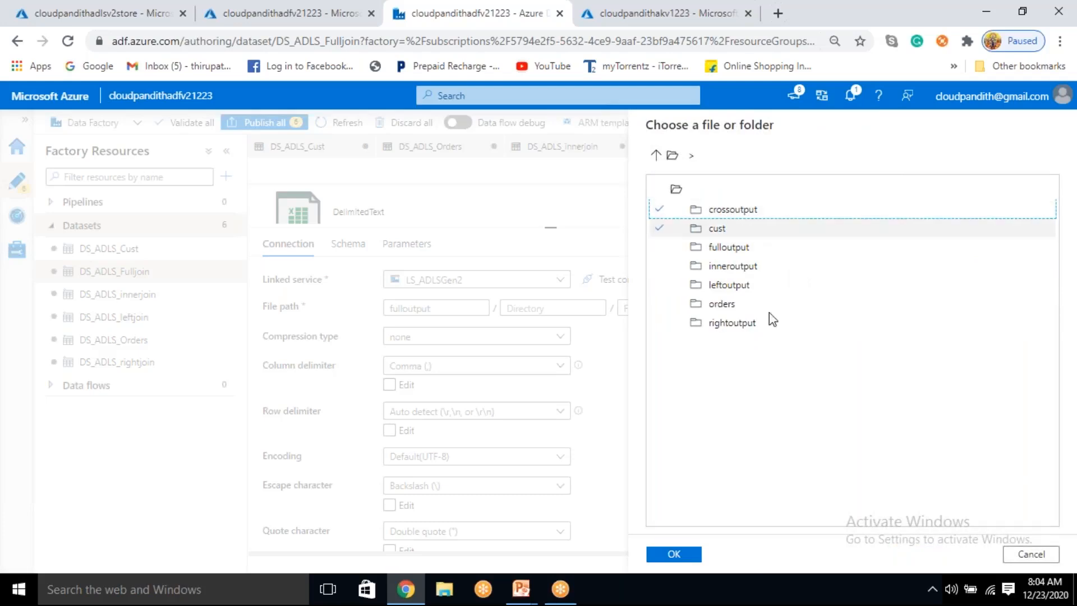
click(674, 553)
click(668, 557)
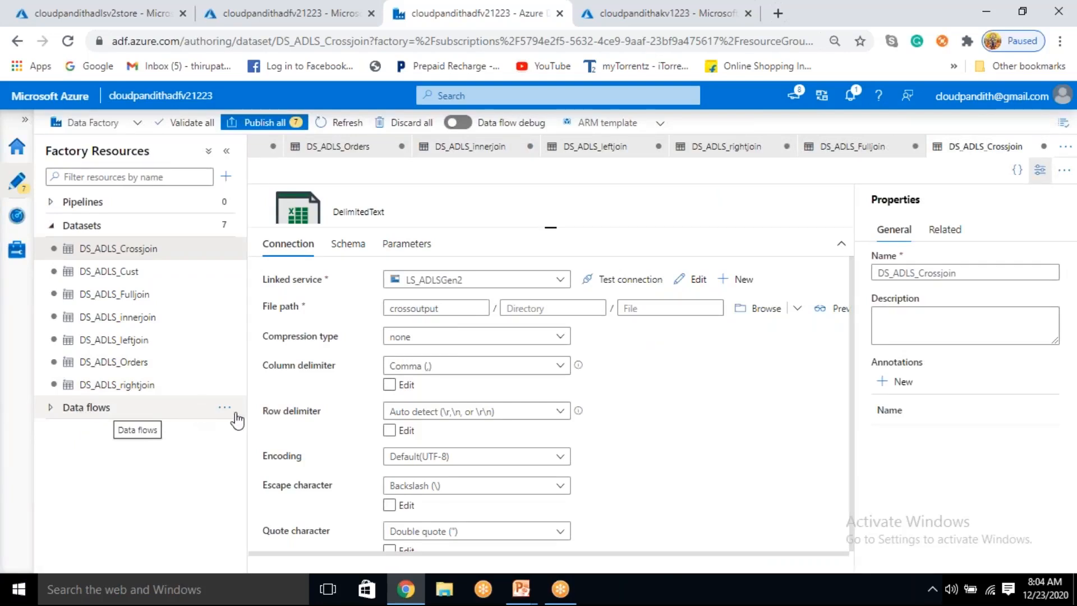
Step: Turn on data flow debug with AutoResolveIntegrationRuntime and a time to live of 1 hour
click(225, 408)
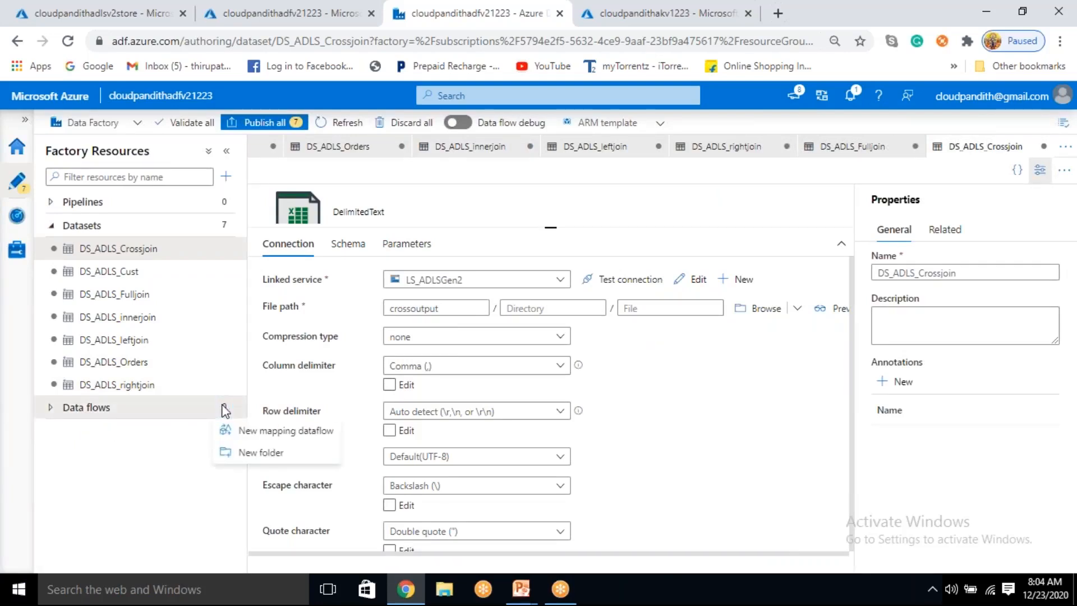
click(163, 480)
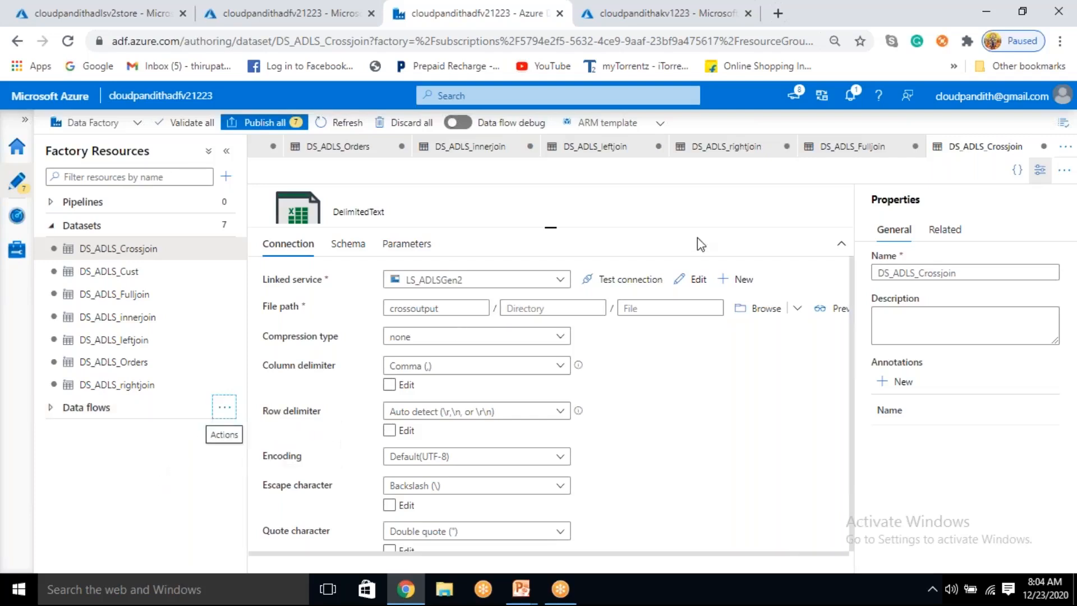
click(458, 123)
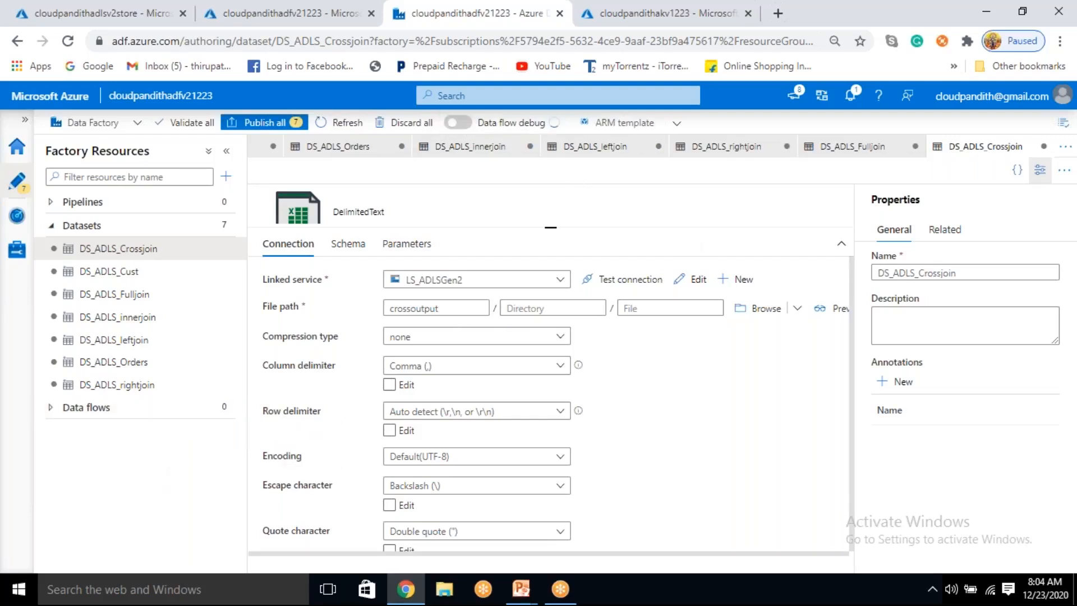
click(452, 399)
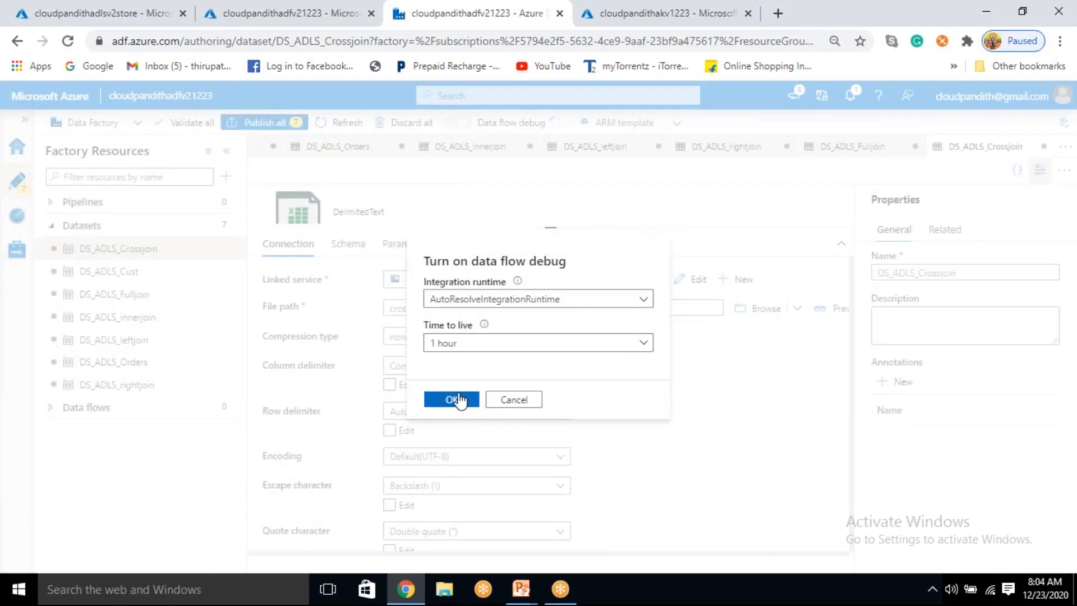
Step: Create a new mapping data flow of the Data flow type and dismiss its introductory tip
click(221, 410)
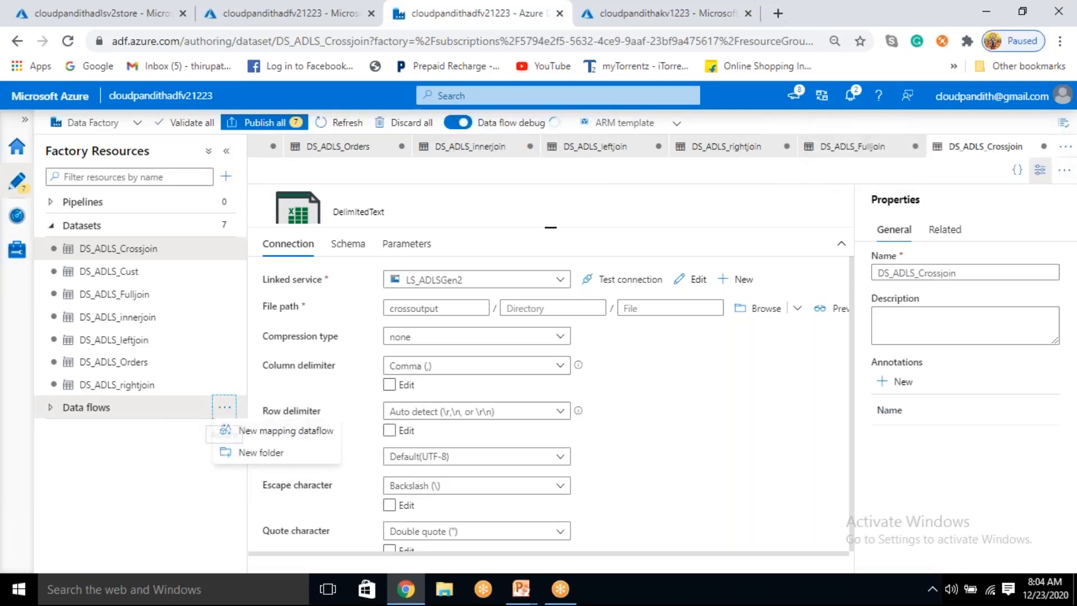
click(247, 432)
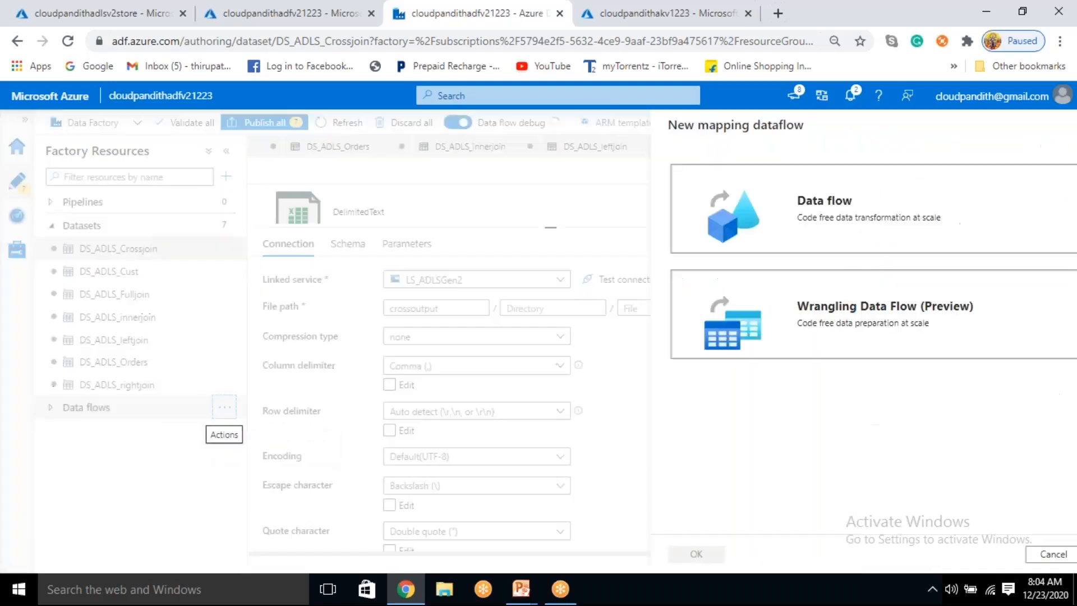
click(808, 219)
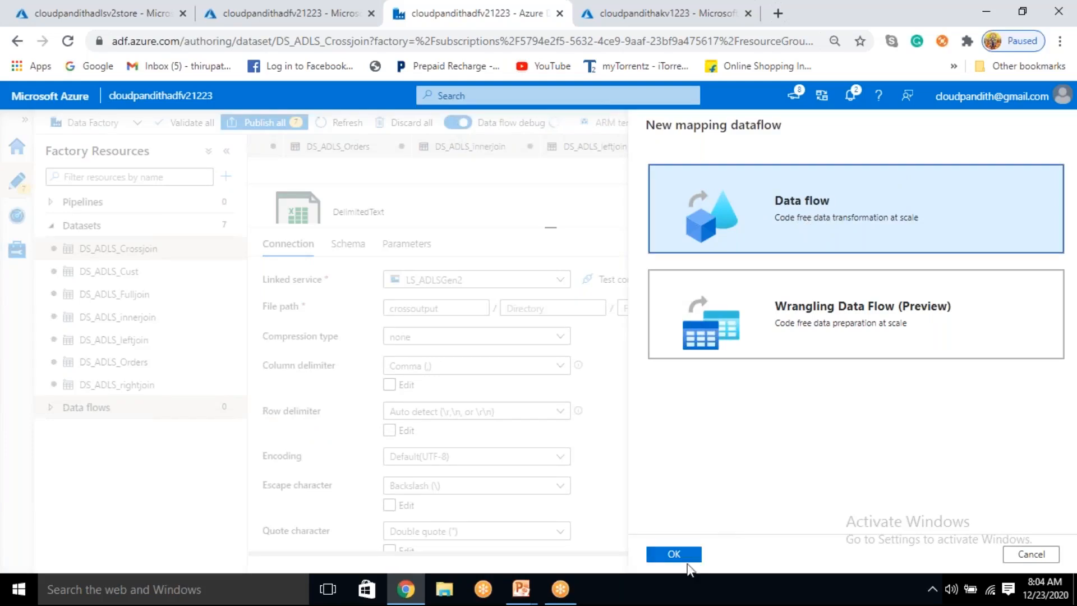
click(687, 559)
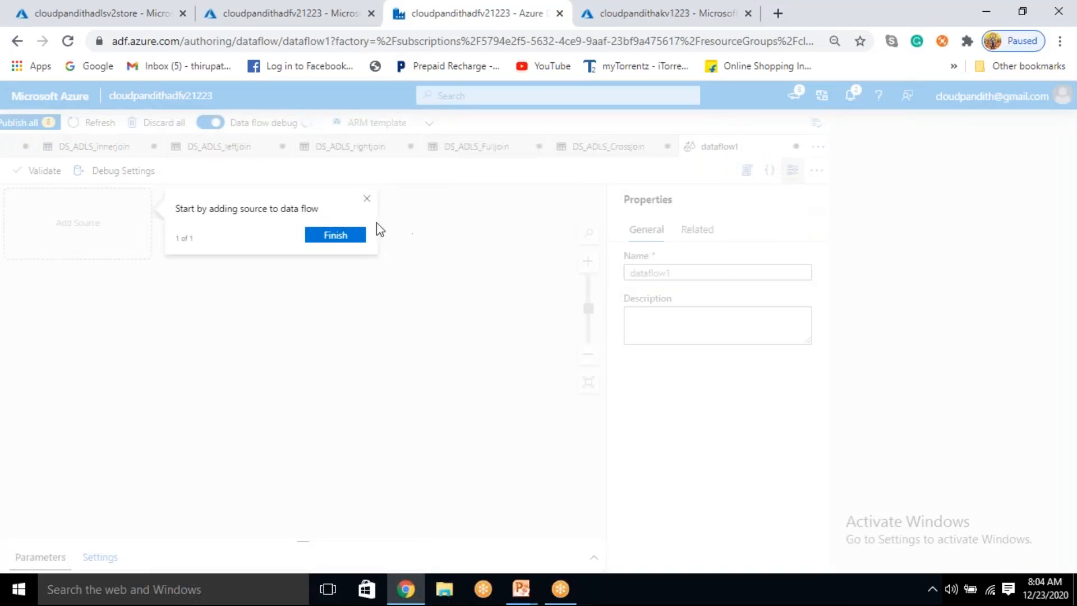
click(335, 235)
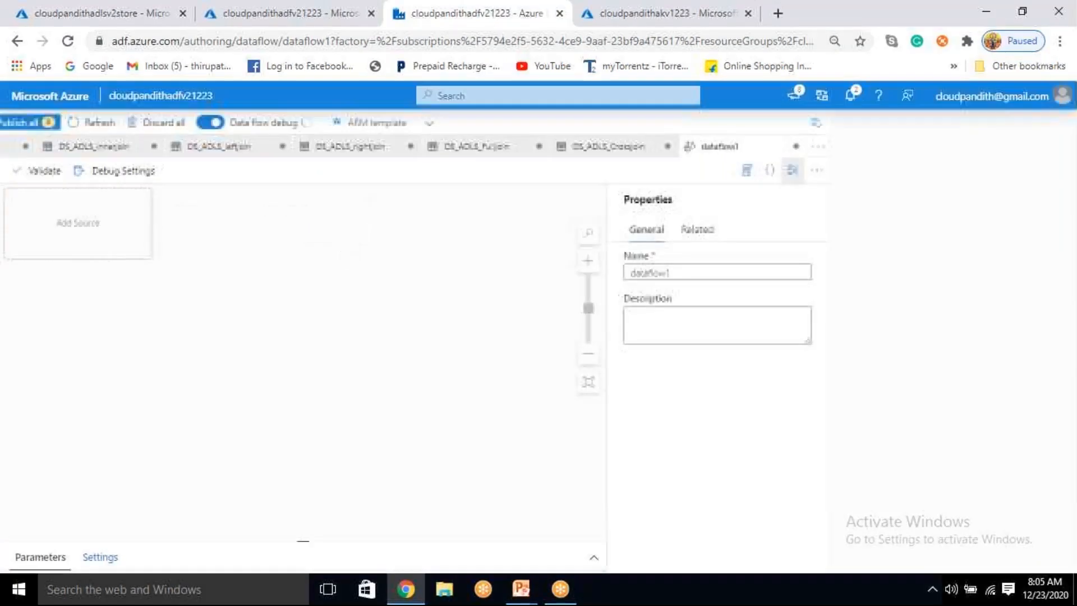
Step: Rename the new data flow as df_joins and hide its properties
drag(673, 273, 633, 273)
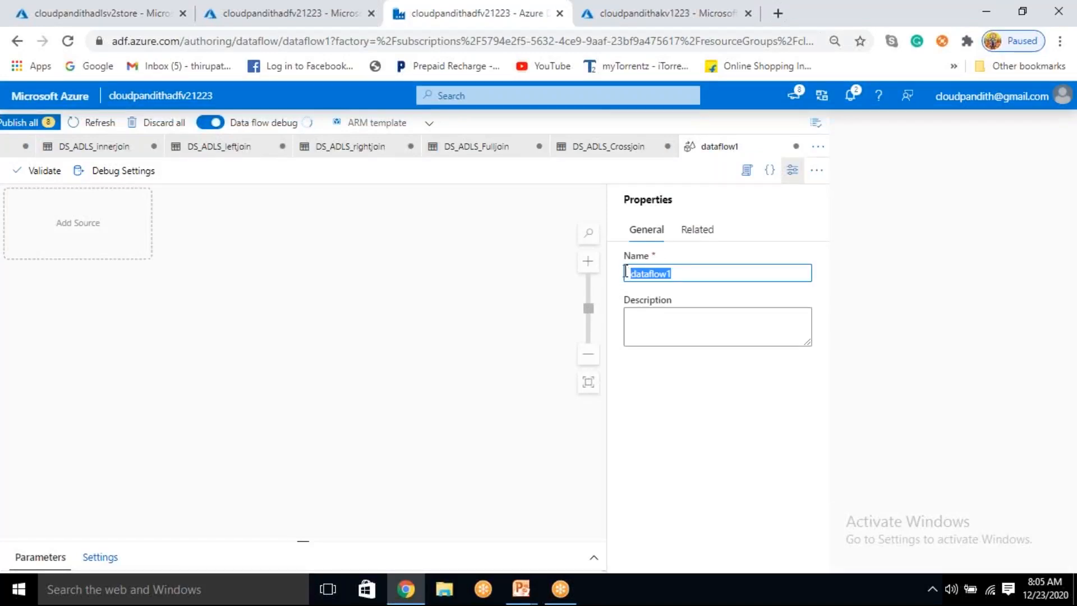
key(BackSpace)
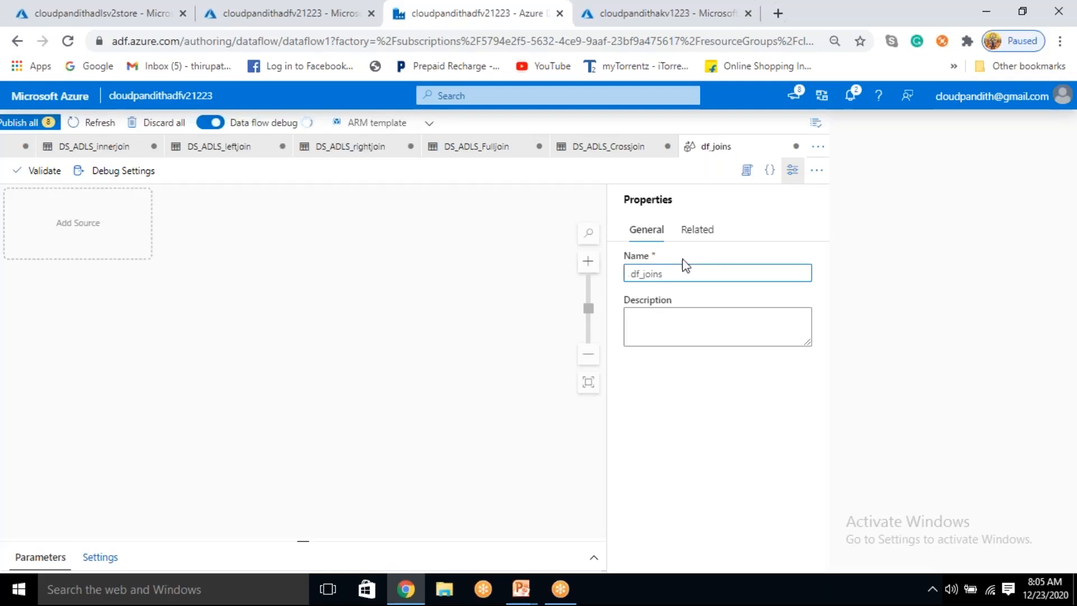
click(802, 175)
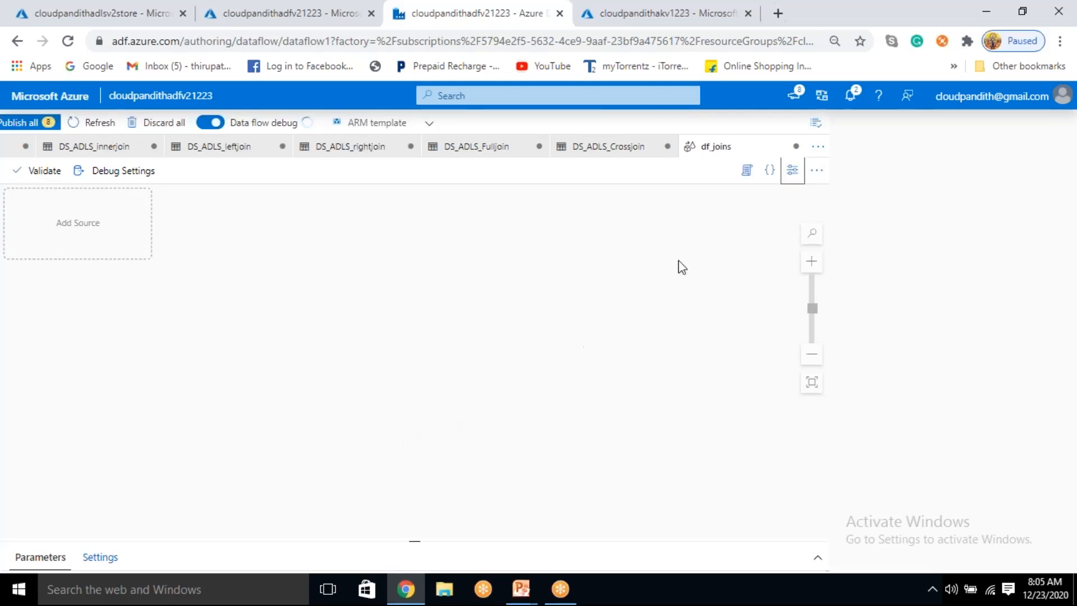
click(793, 173)
click(794, 177)
Step: Try to publish all pending factory changes and dismiss the validation output
click(337, 12)
click(519, 18)
click(32, 123)
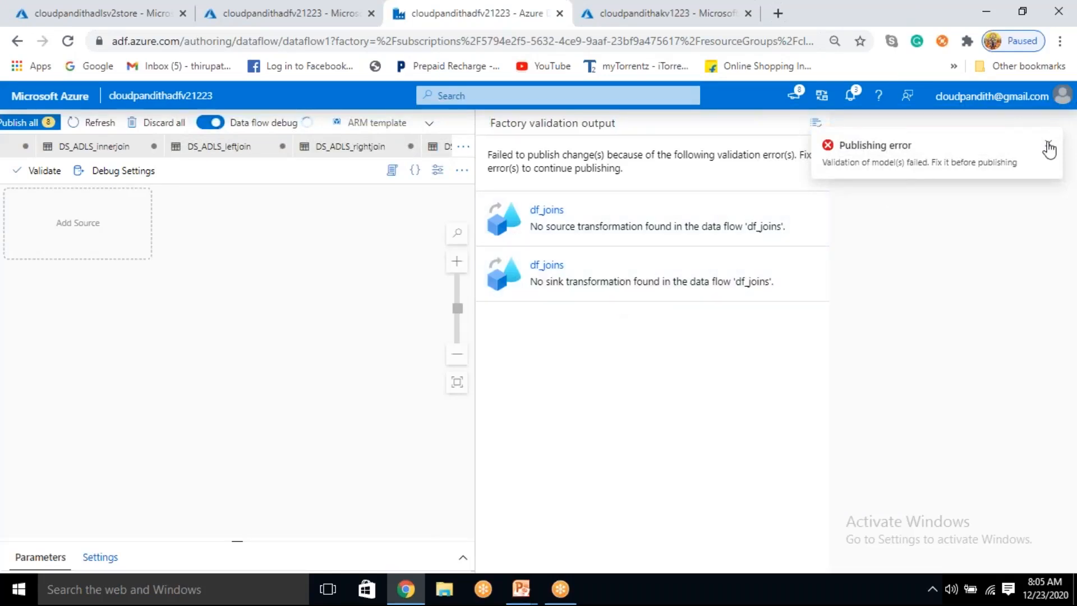
click(1048, 147)
click(815, 124)
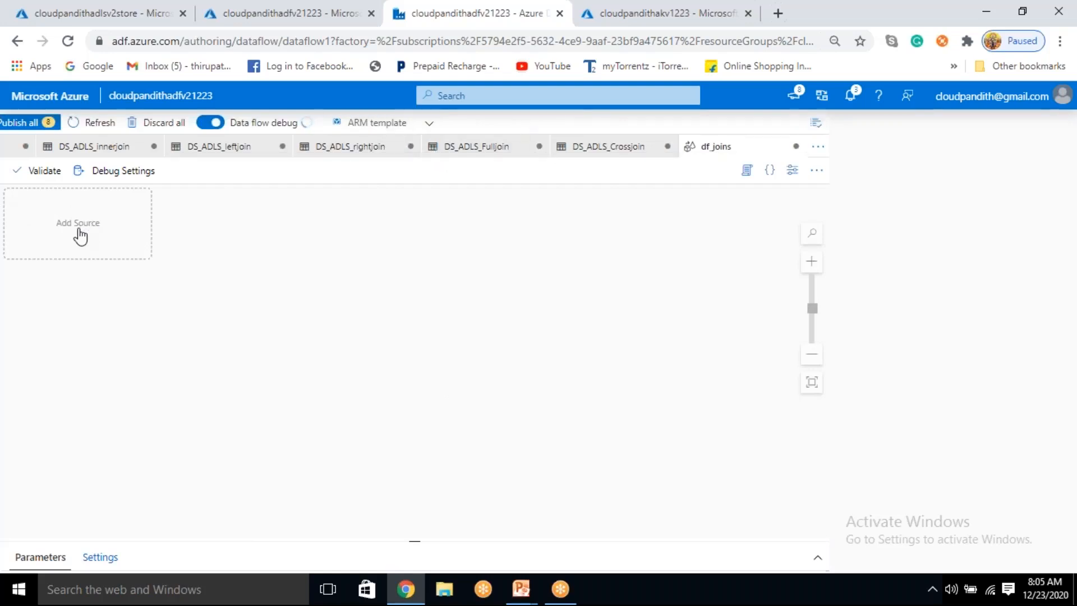
Step: Add a source to the df_joins data flow and dismiss the guidance tips
click(72, 234)
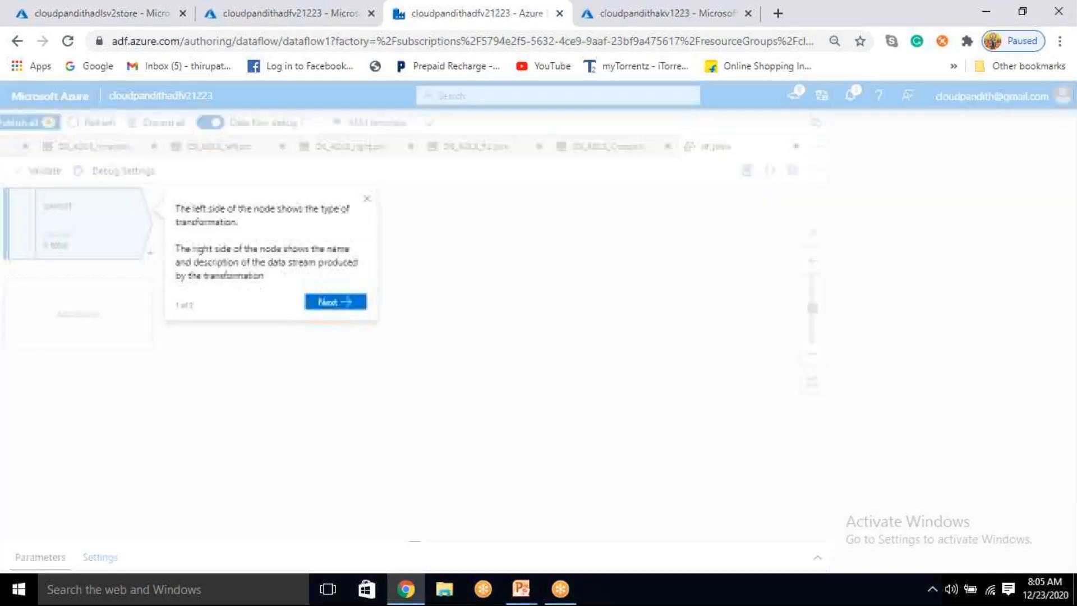
click(330, 303)
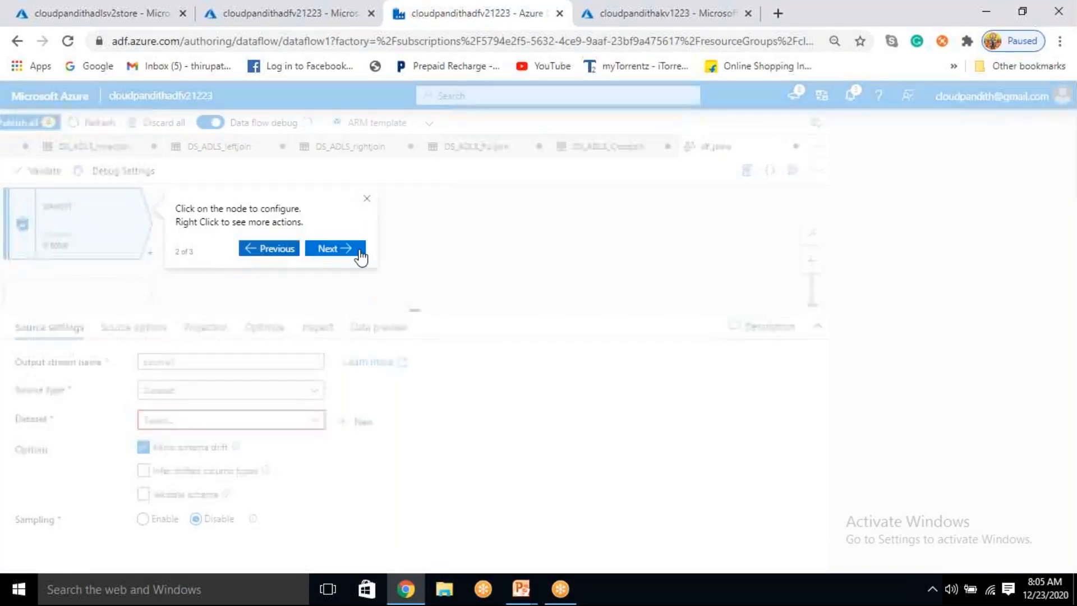
click(365, 200)
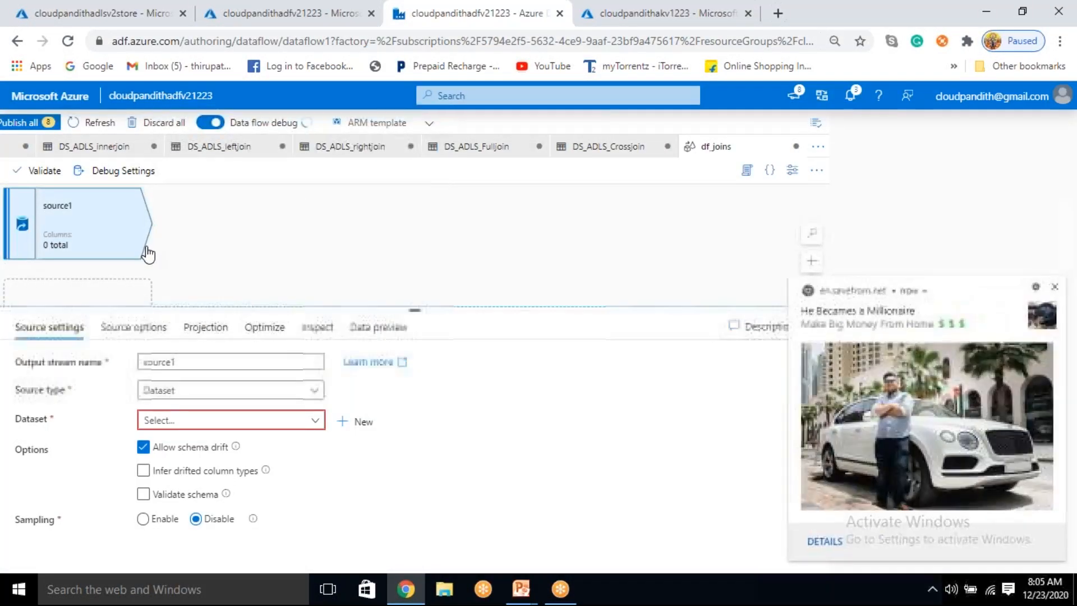
Step: Attach a Sink transformation to source1 and dismiss its guidance tip
click(150, 252)
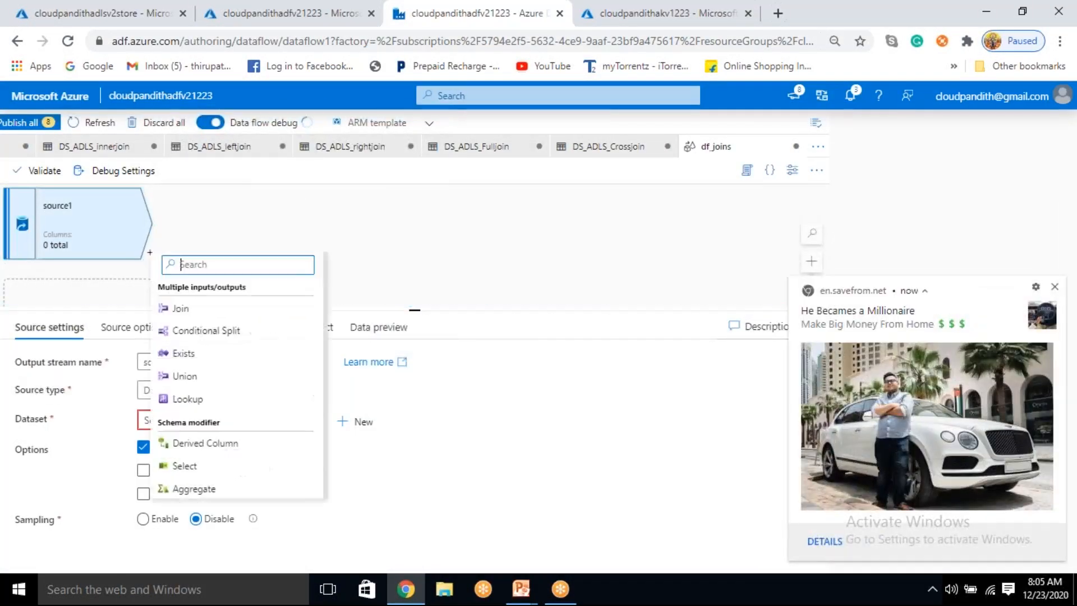
scroll(185, 397, down, 2)
scroll(209, 483, down, 3)
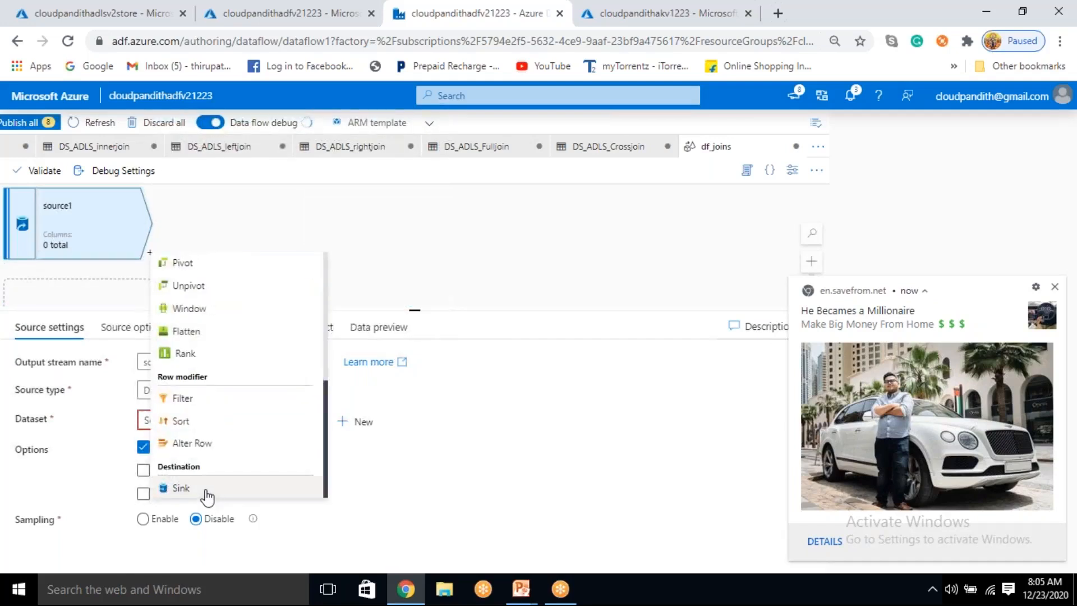
click(209, 489)
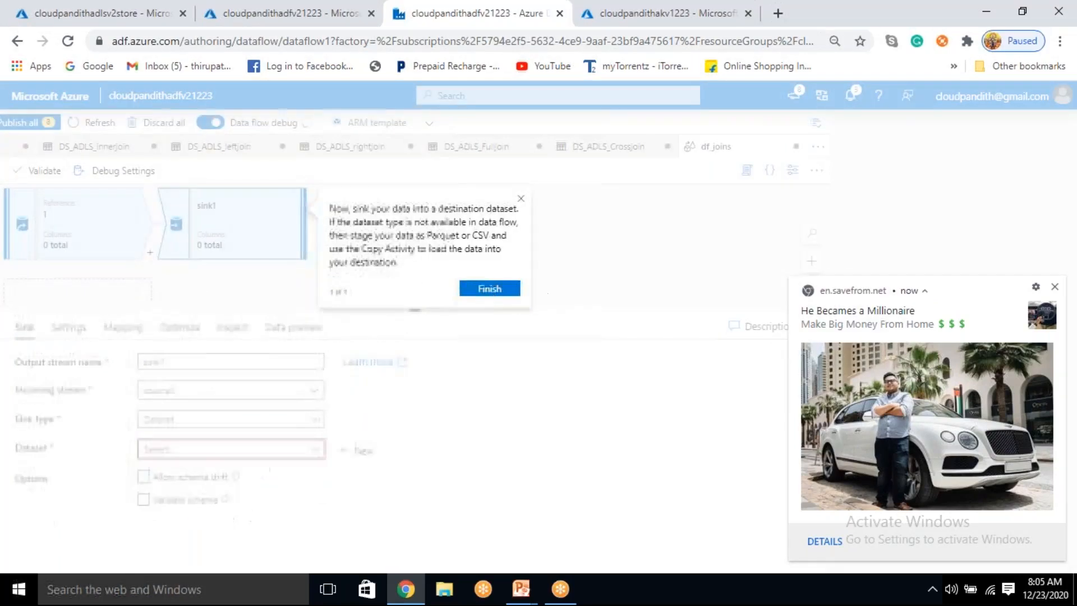
click(488, 289)
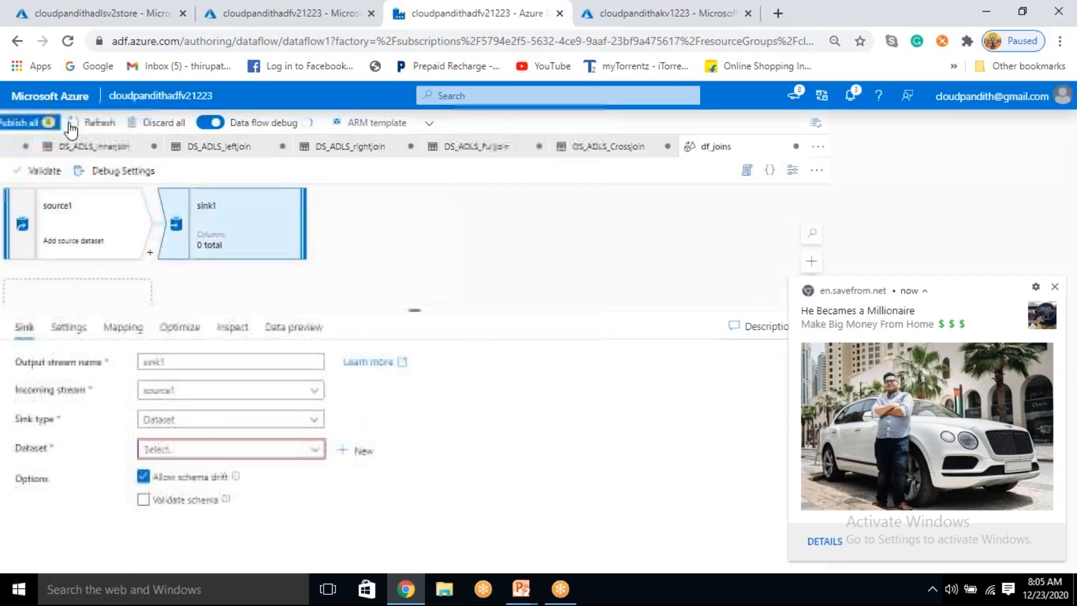
Step: Try again to publish all changes with the source and sink in place, and dismiss the validation output and browser notification
click(32, 128)
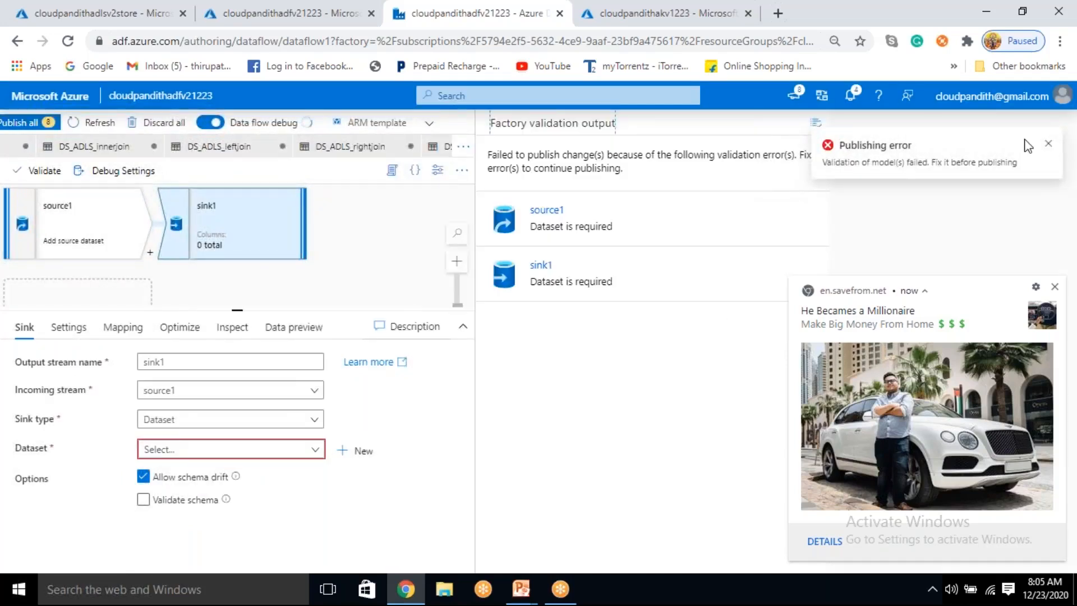
click(1048, 147)
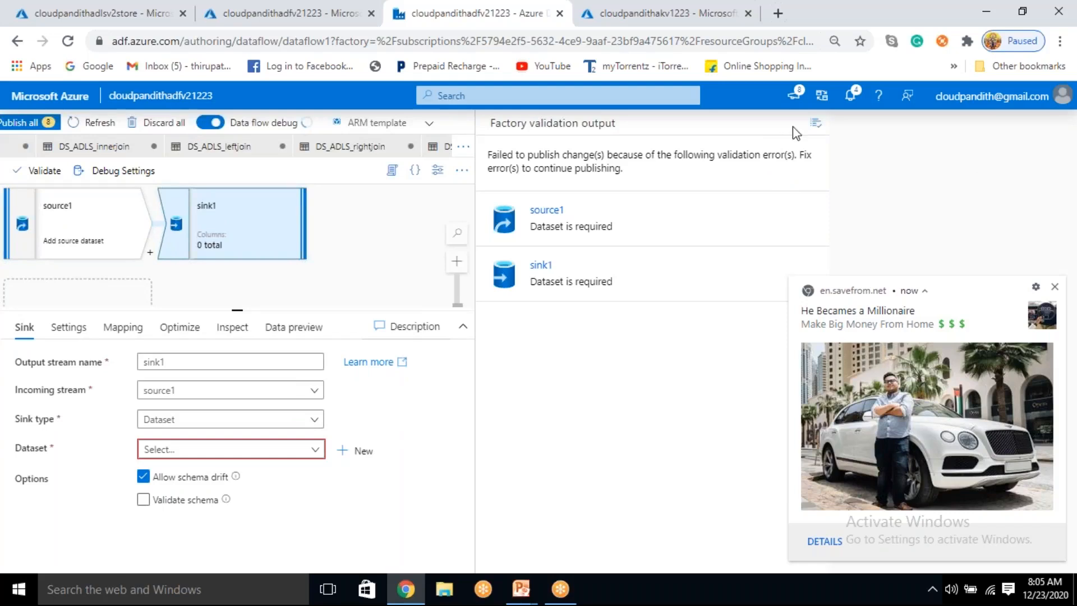
click(820, 134)
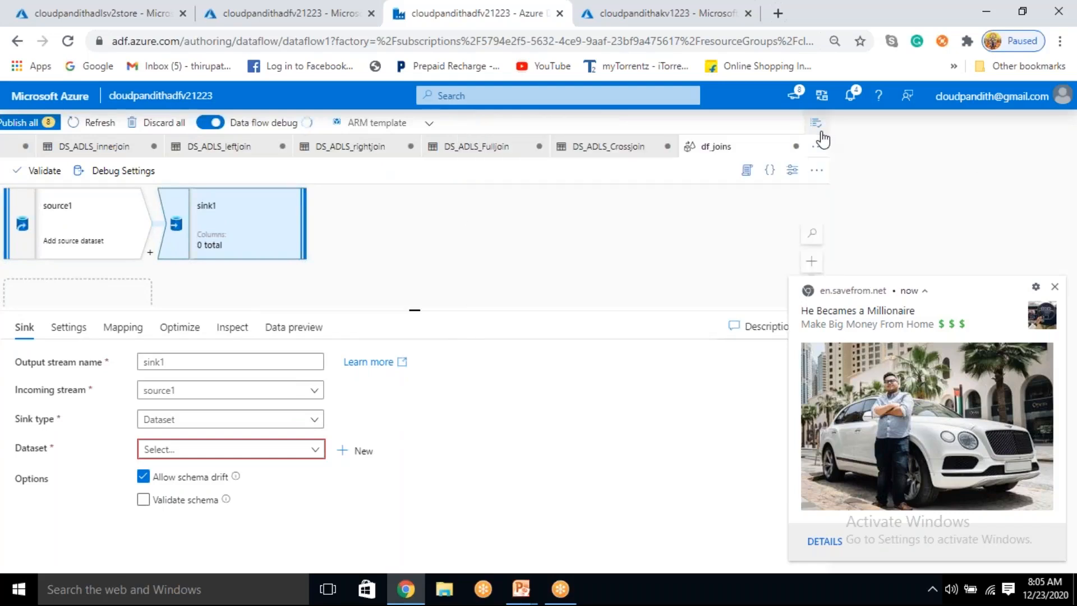
click(1055, 286)
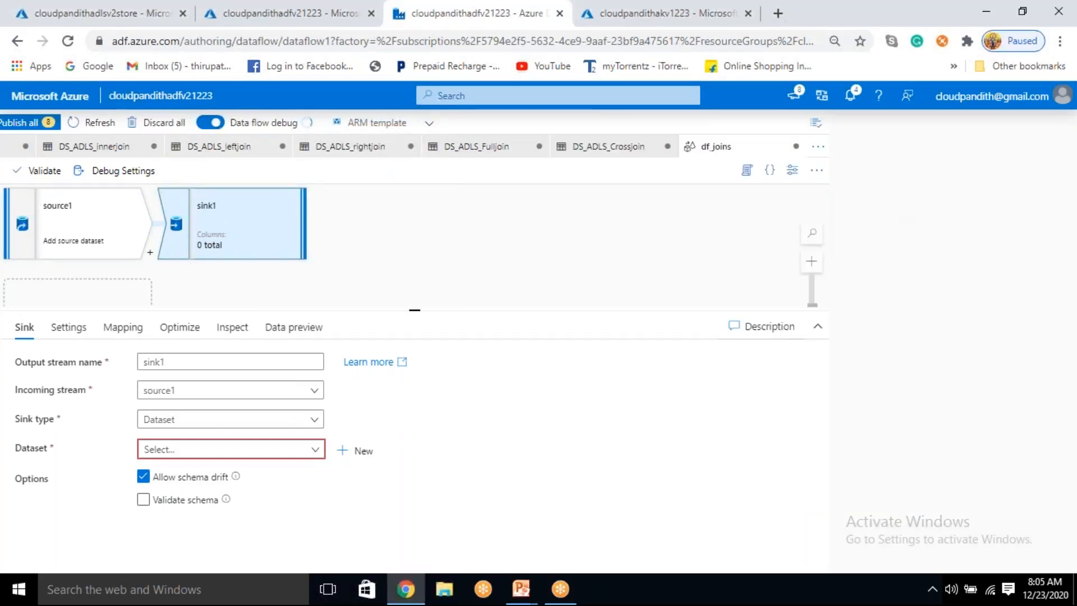
Step: Widen the factory resources list and open the DS_ADLS_Crossjoin dataset
click(317, 12)
click(440, 11)
drag(3, 219, 484, 219)
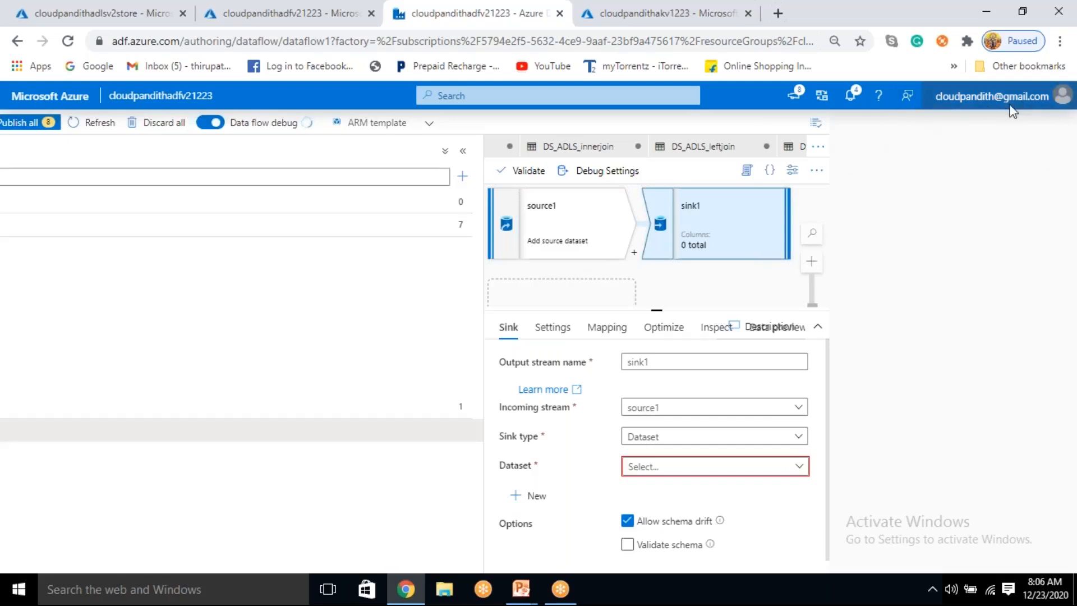
click(149, 247)
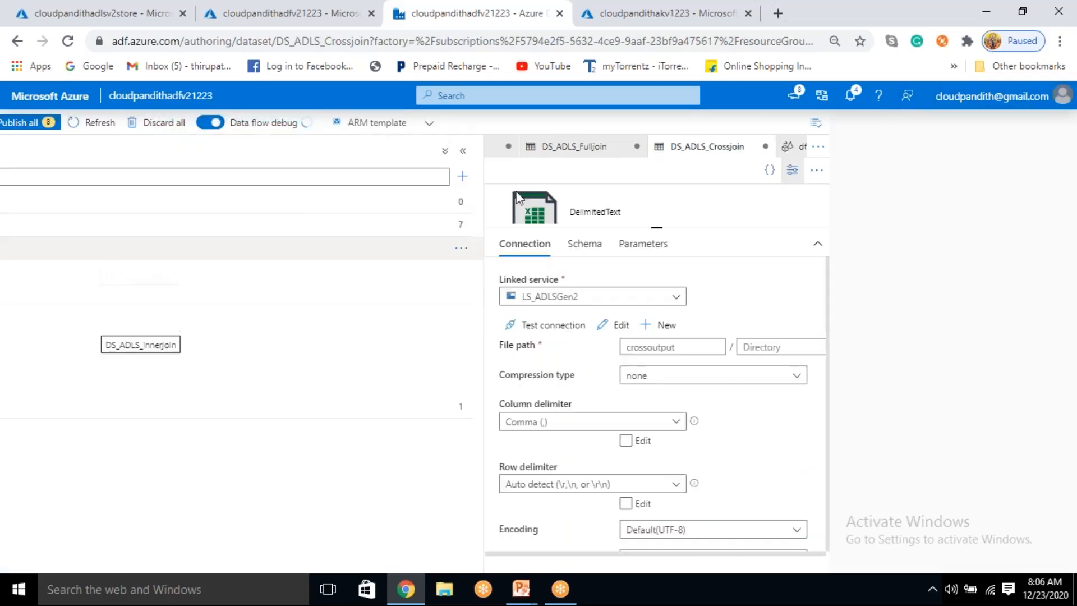
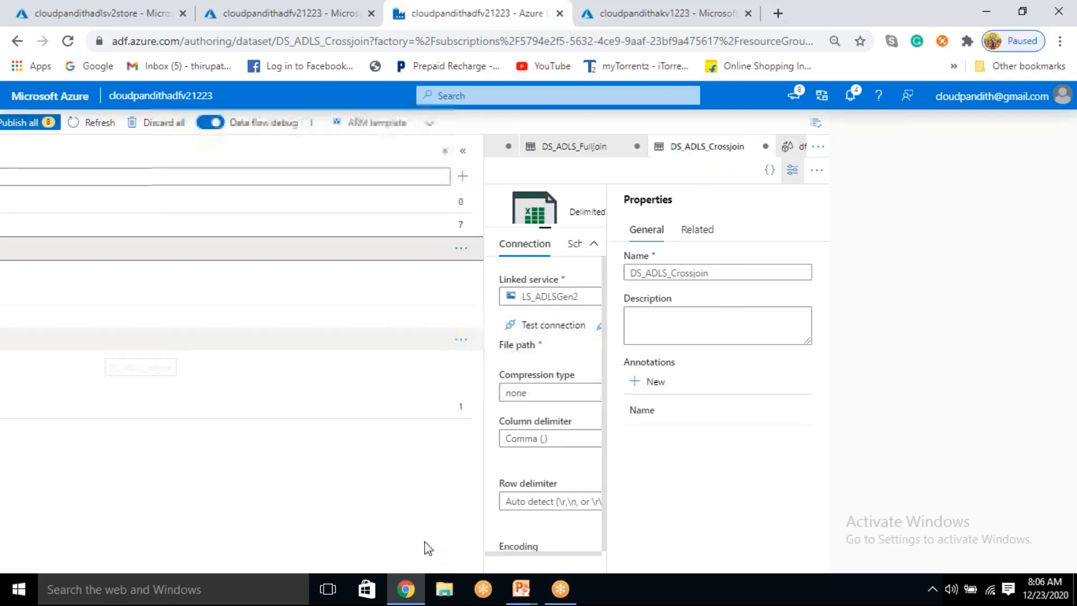
Step: Try once more to publish all changes, and dismiss the publishing error notification and the factory validation output
drag(681, 550, 519, 554)
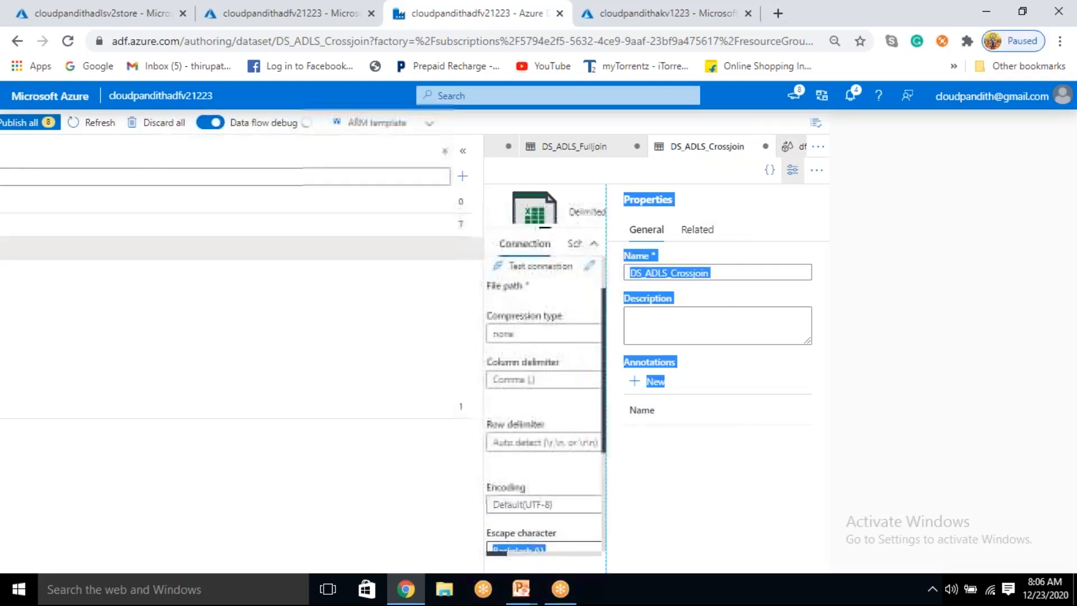
scroll(494, 322, down, 4)
scroll(524, 339, up, 5)
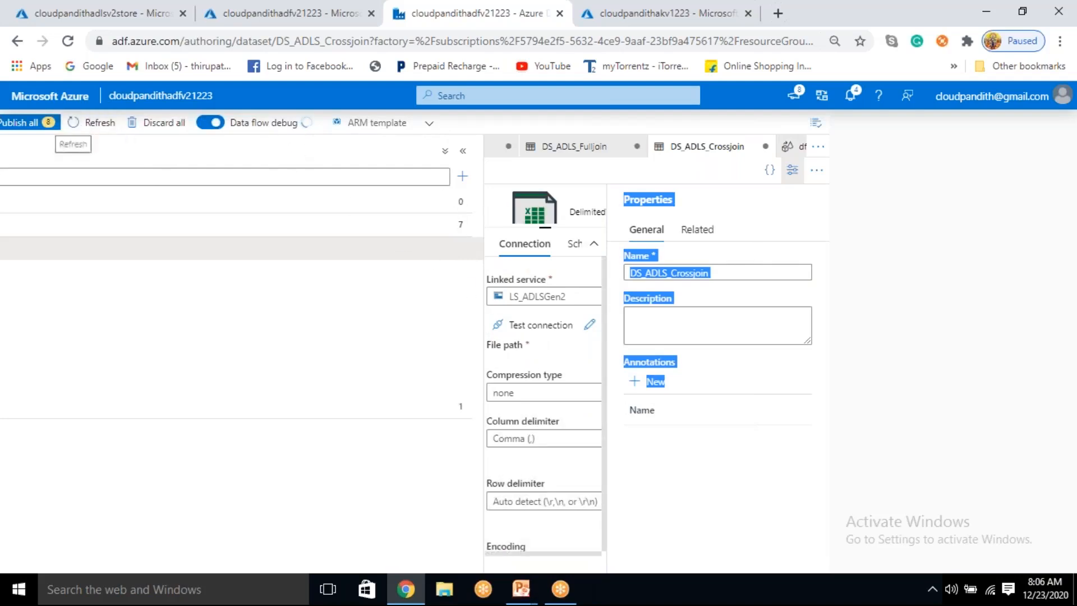
click(29, 126)
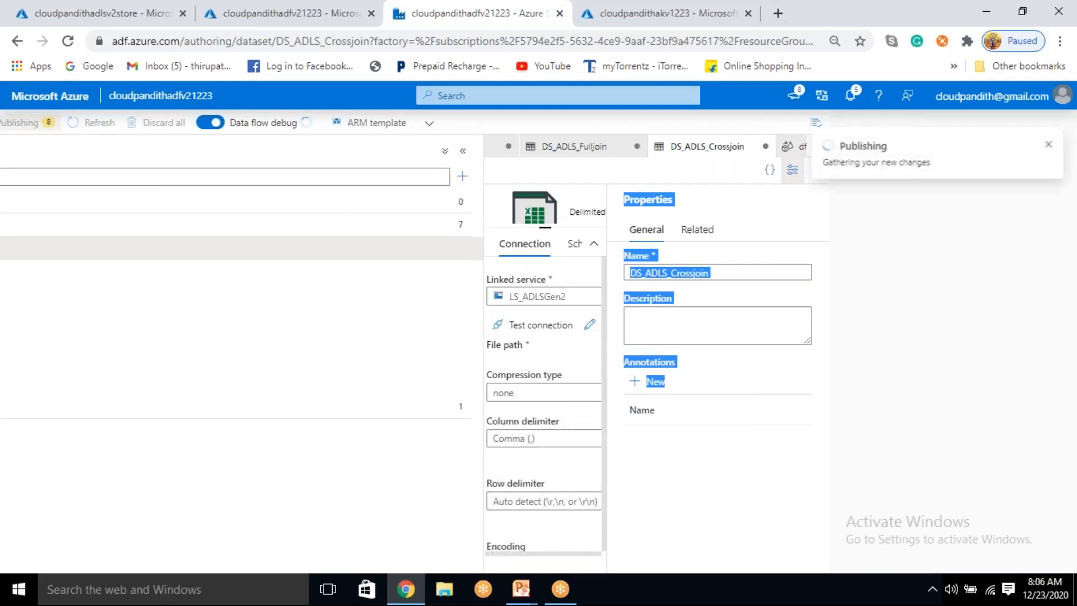
click(560, 229)
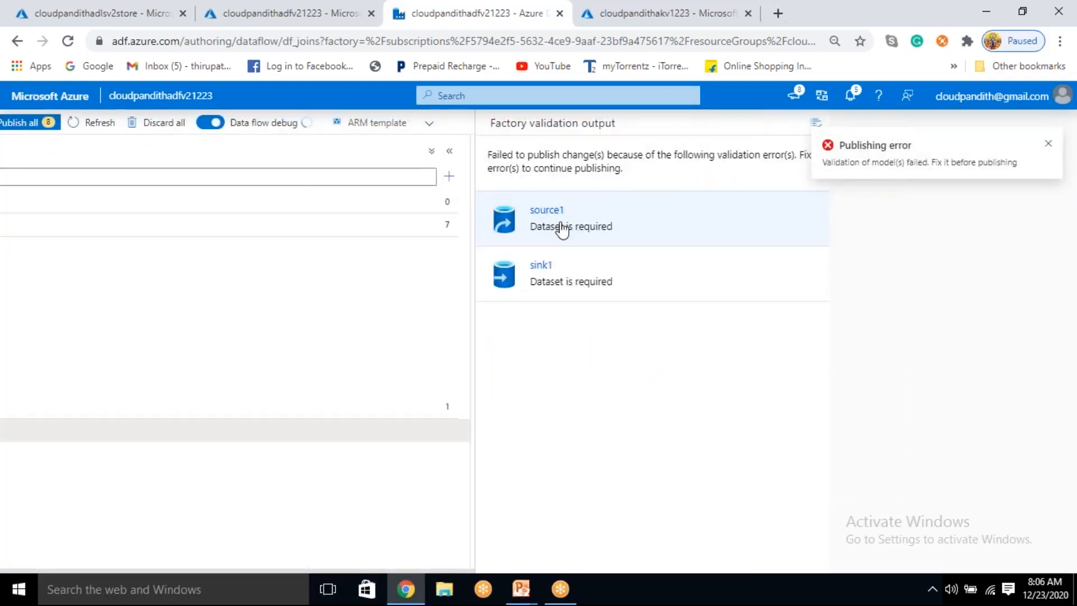
click(1049, 147)
click(815, 130)
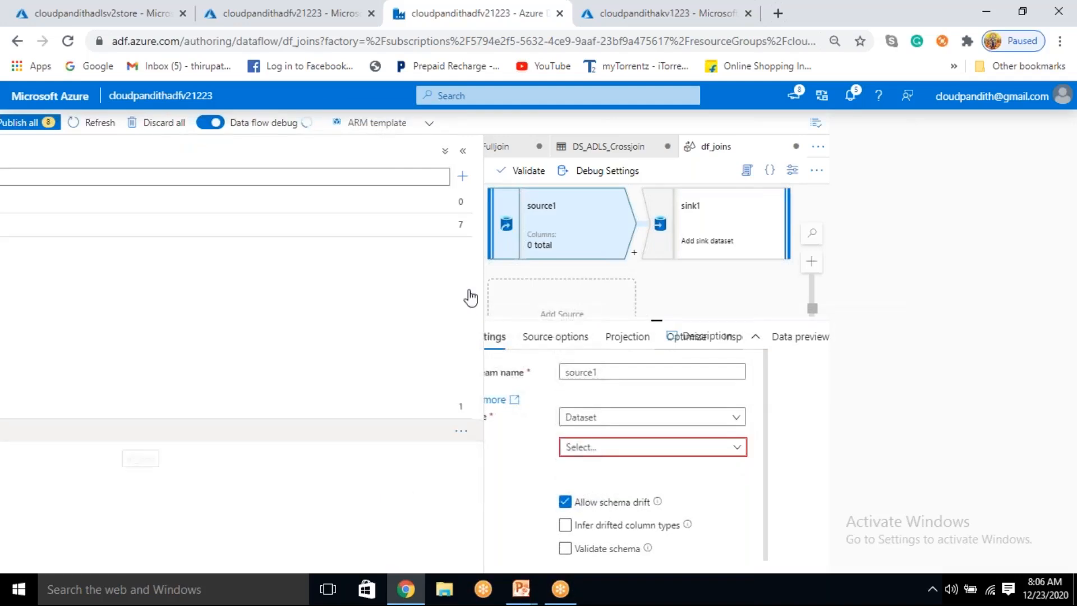
Step: Open the DS_ADLS_innerjoin dataset from the factory resources and hide its properties pane
click(8, 178)
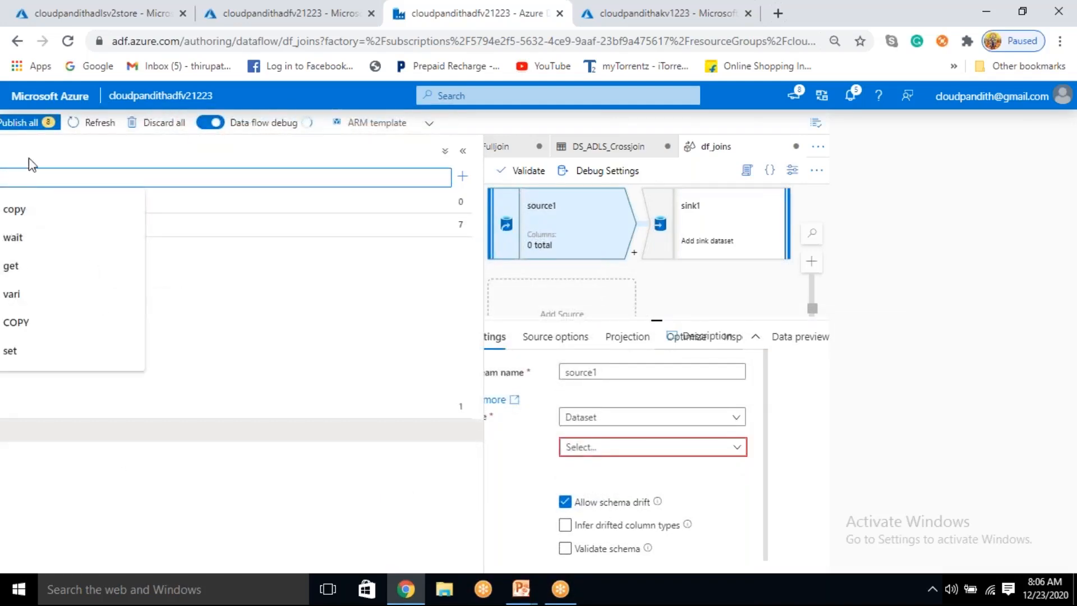
drag(8, 89, 127, 106)
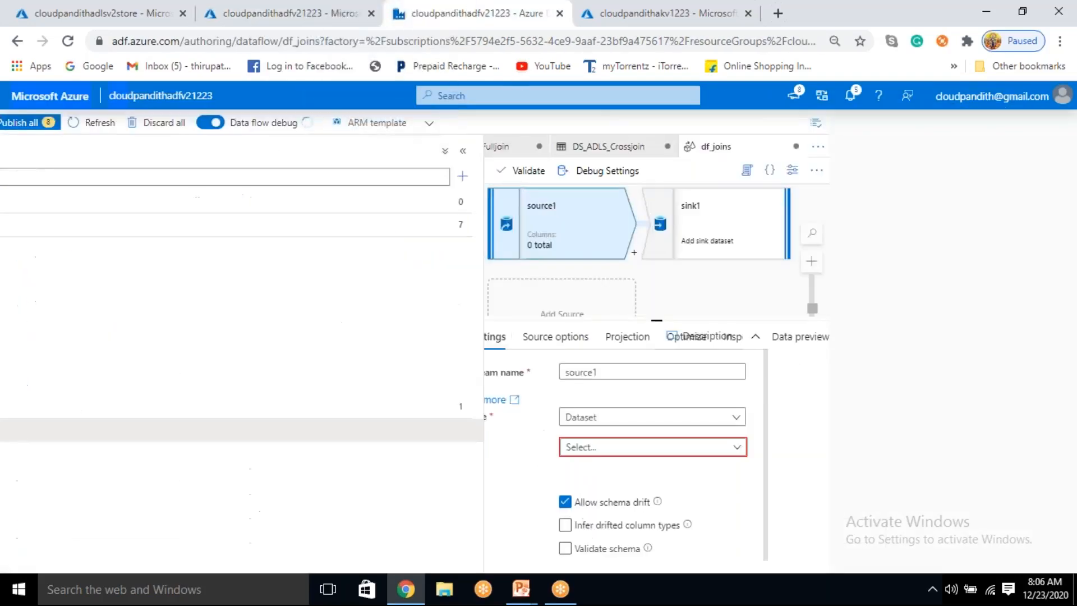
click(212, 323)
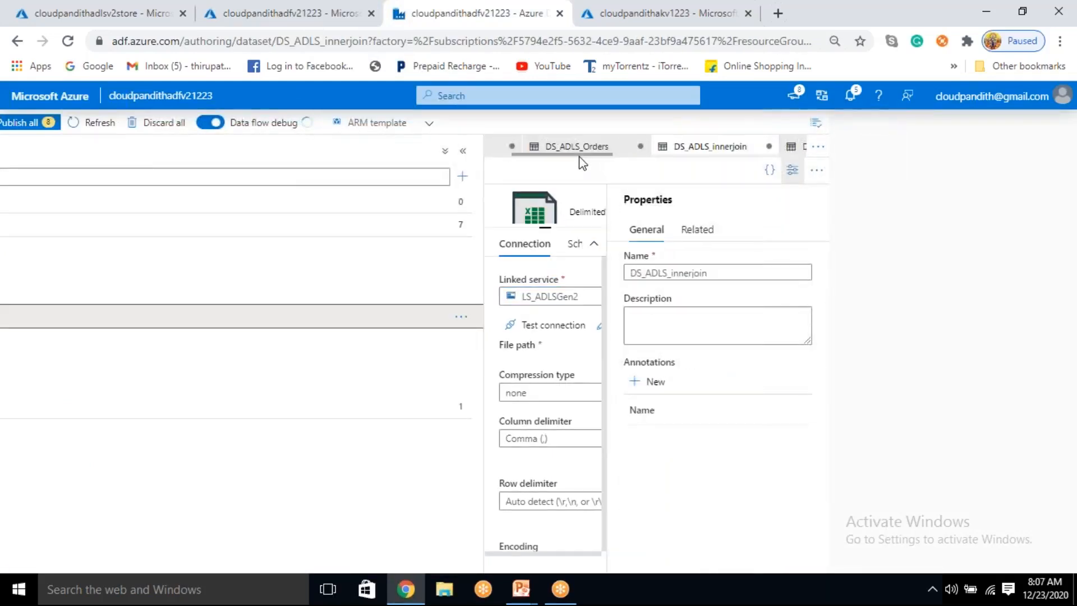
click(793, 172)
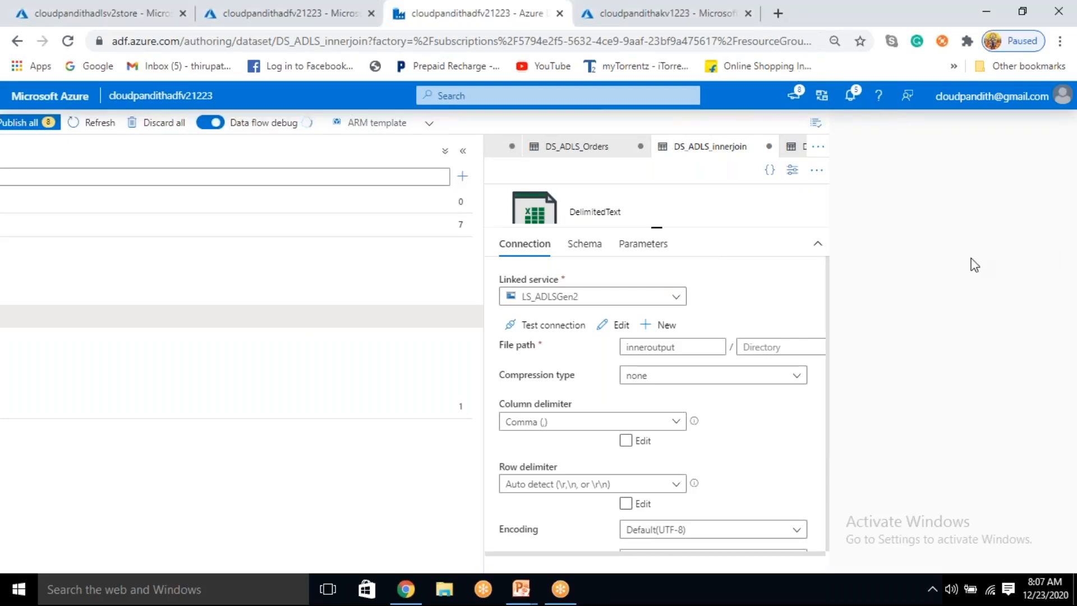
Step: Bring the shifted authoring page back into full view and narrow the factory resources list to its compact width
click(1064, 94)
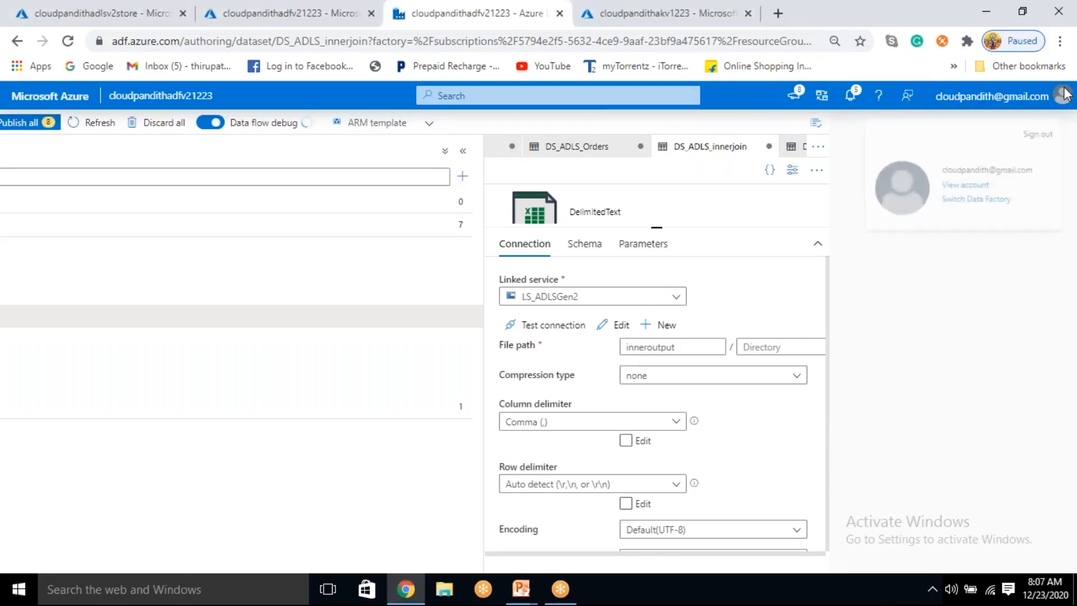
click(1065, 95)
click(1064, 95)
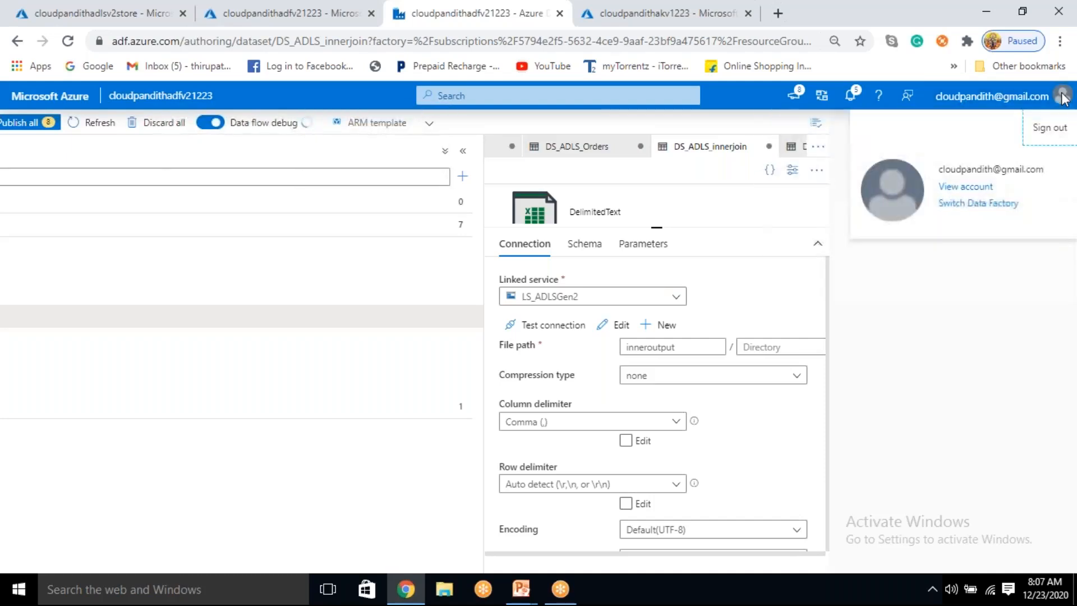
click(851, 95)
click(853, 100)
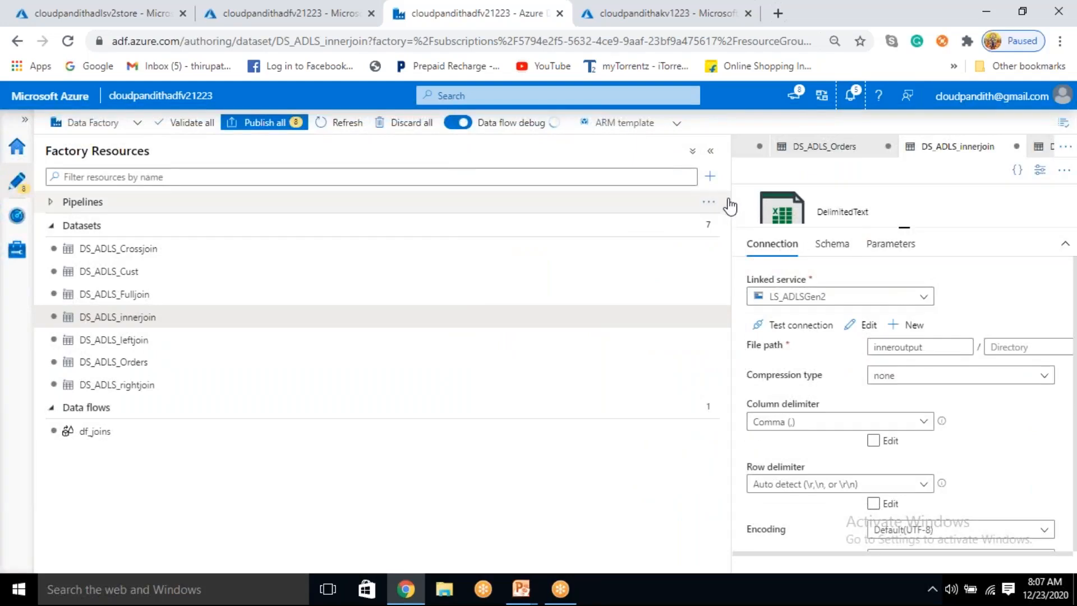
drag(706, 191, 223, 216)
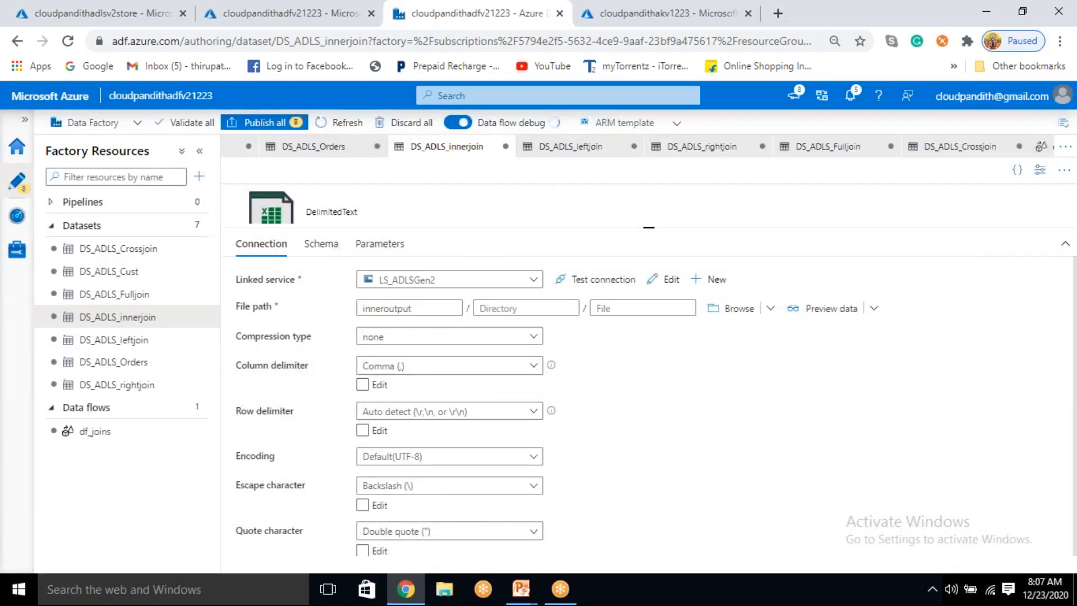
Step: Delete the df_joins data flow with its unconfigured source and sink, and confirm the deletion
click(156, 441)
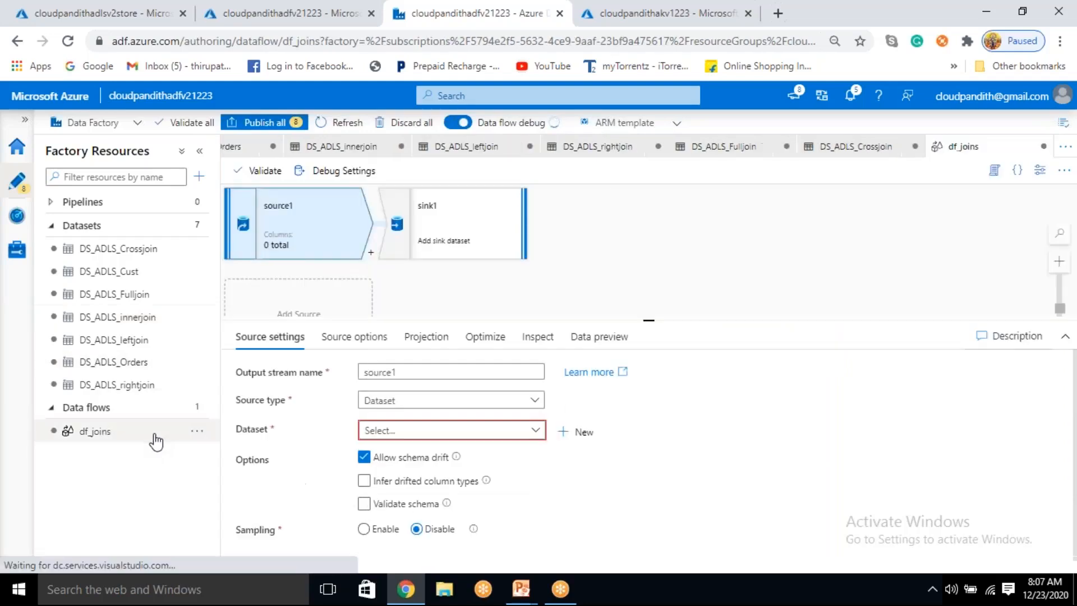
click(461, 222)
right_click(461, 222)
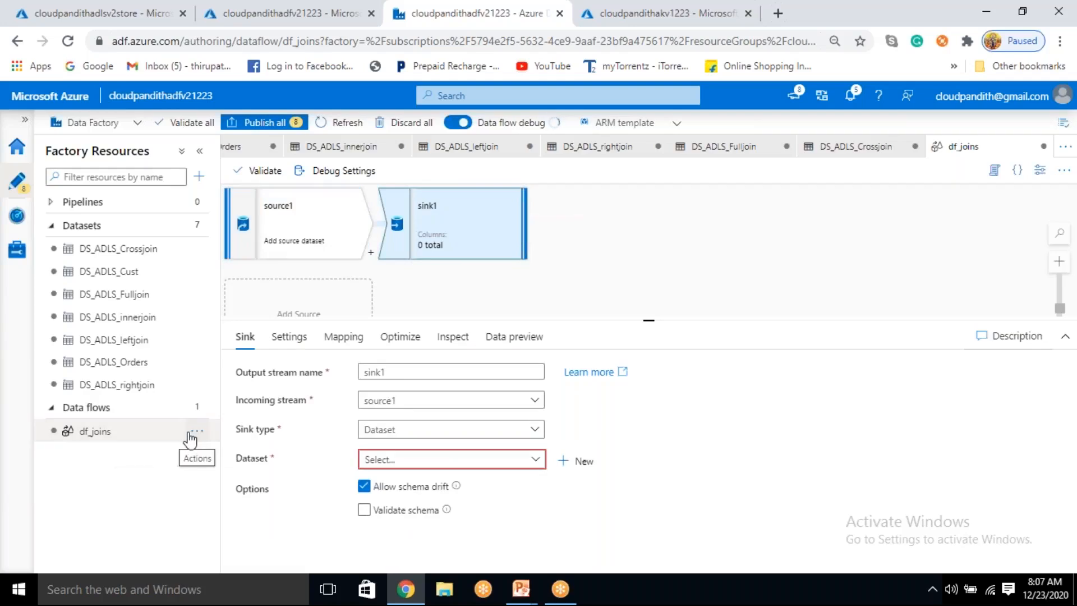
click(198, 430)
click(237, 551)
click(452, 368)
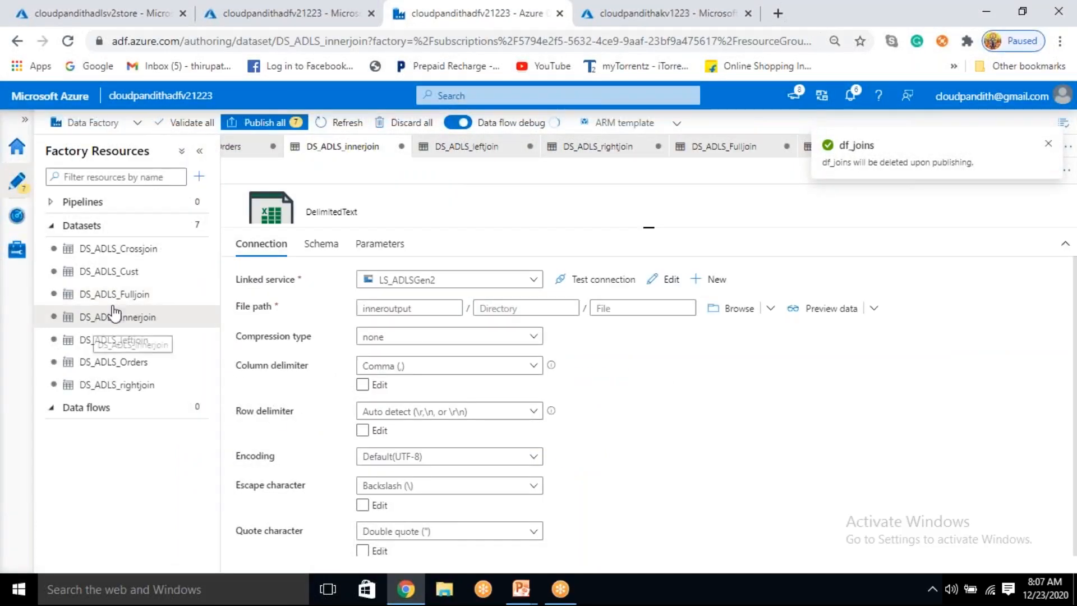
Step: Create a new mapping data flow of the Data flow type in the Data flows group
drag(646, 225, 646, 345)
click(196, 410)
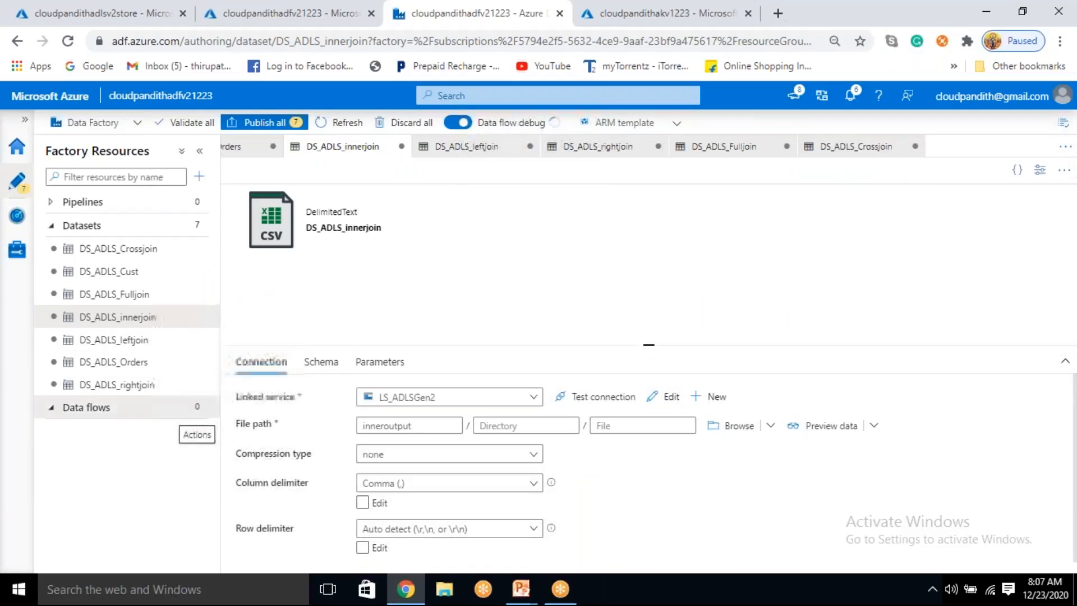
click(258, 430)
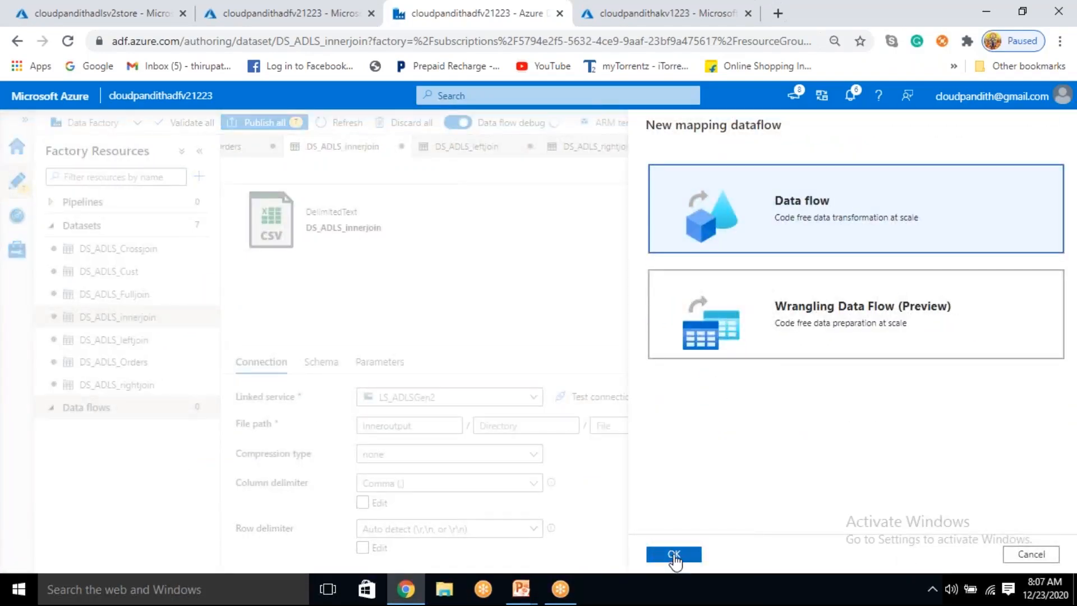
click(674, 555)
click(335, 237)
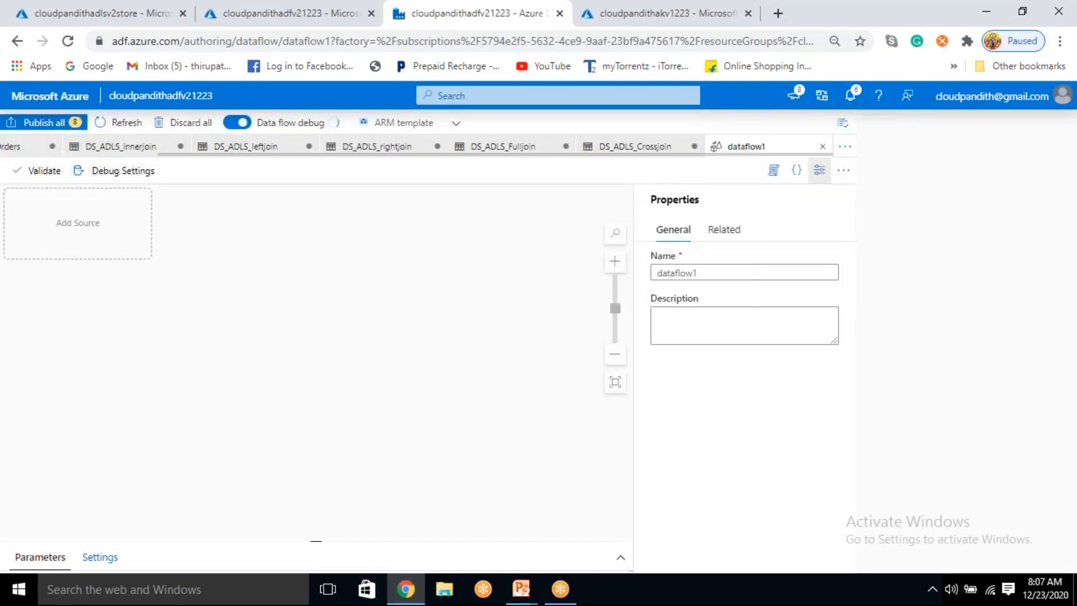
Step: Bring the shifted page back into full view, rename the new data flow as df_joins, and hide its properties pane
click(820, 170)
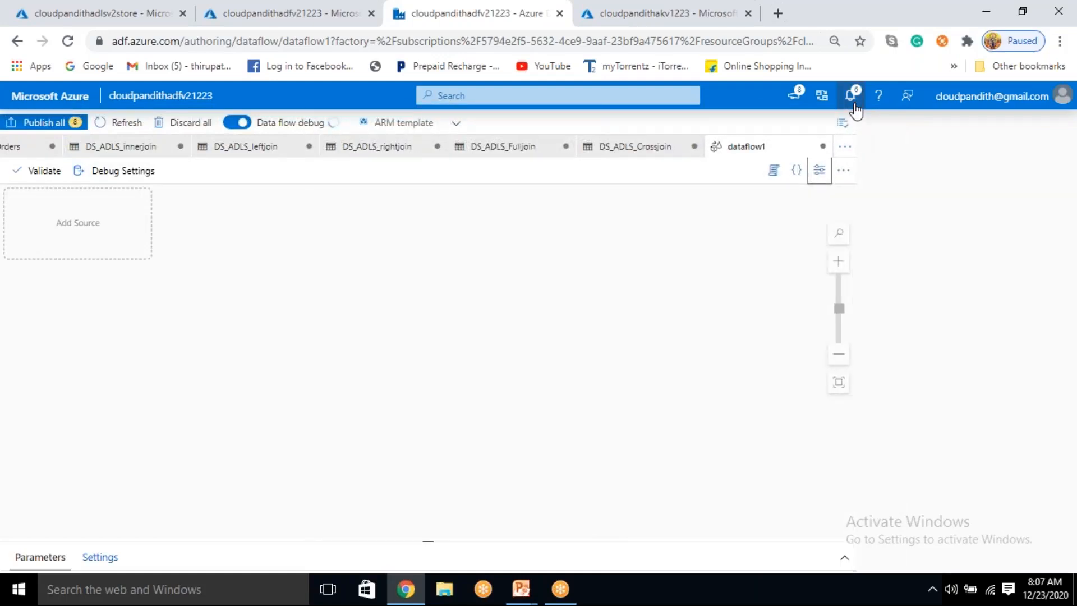
click(853, 100)
click(853, 100)
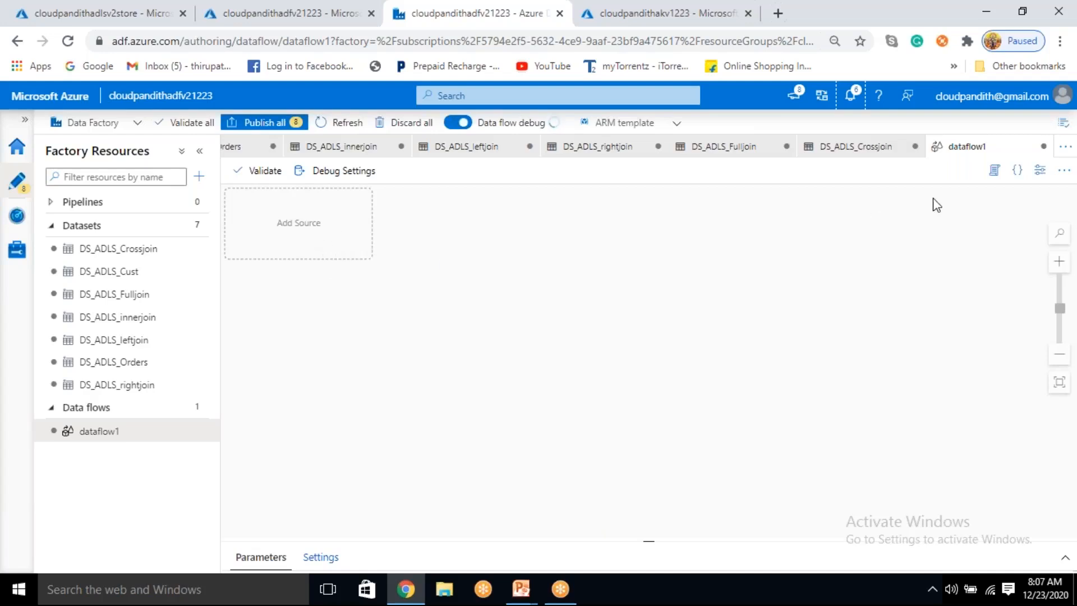
click(1040, 170)
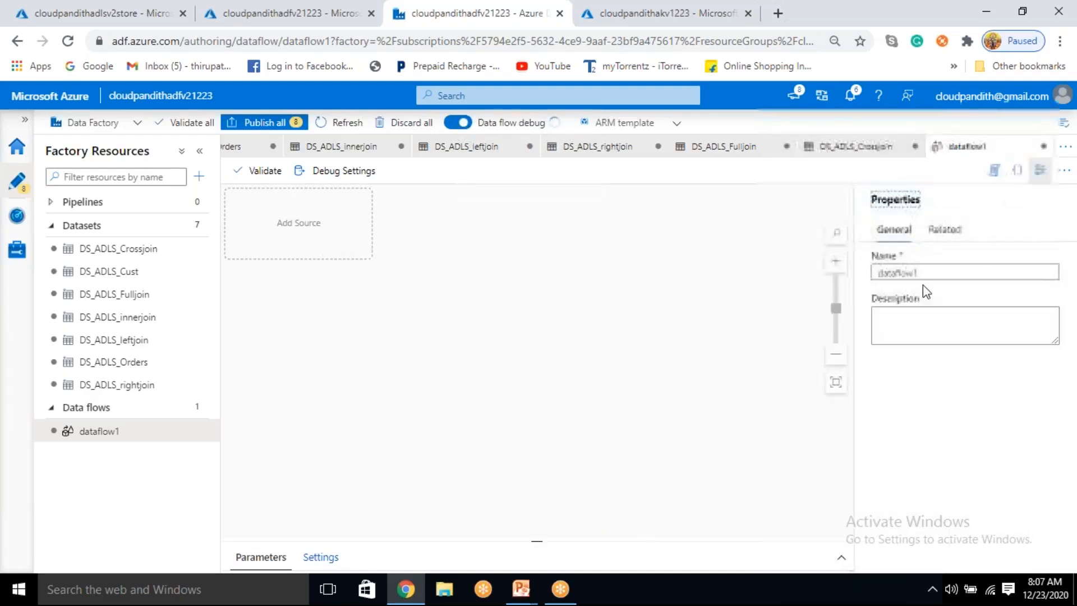
double_click(937, 273)
click(809, 279)
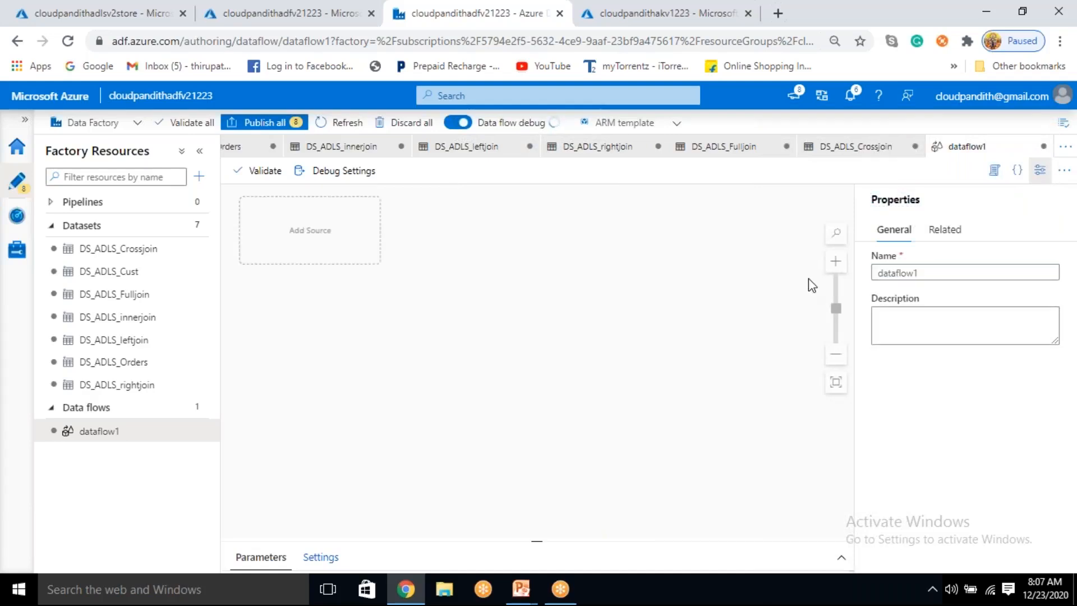
drag(948, 275, 824, 269)
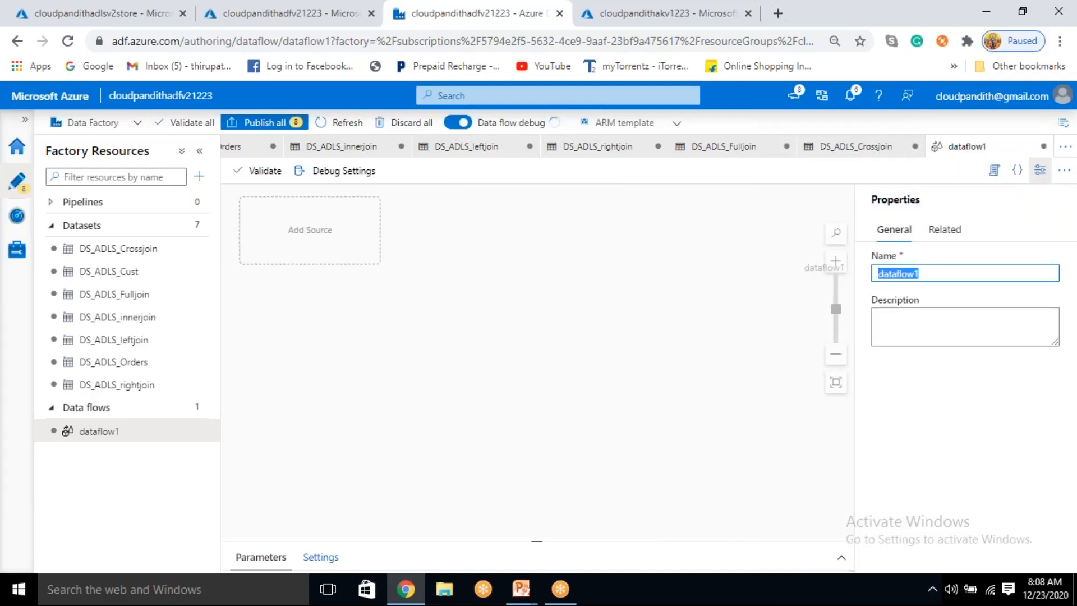
key(BackSpace)
text(df)
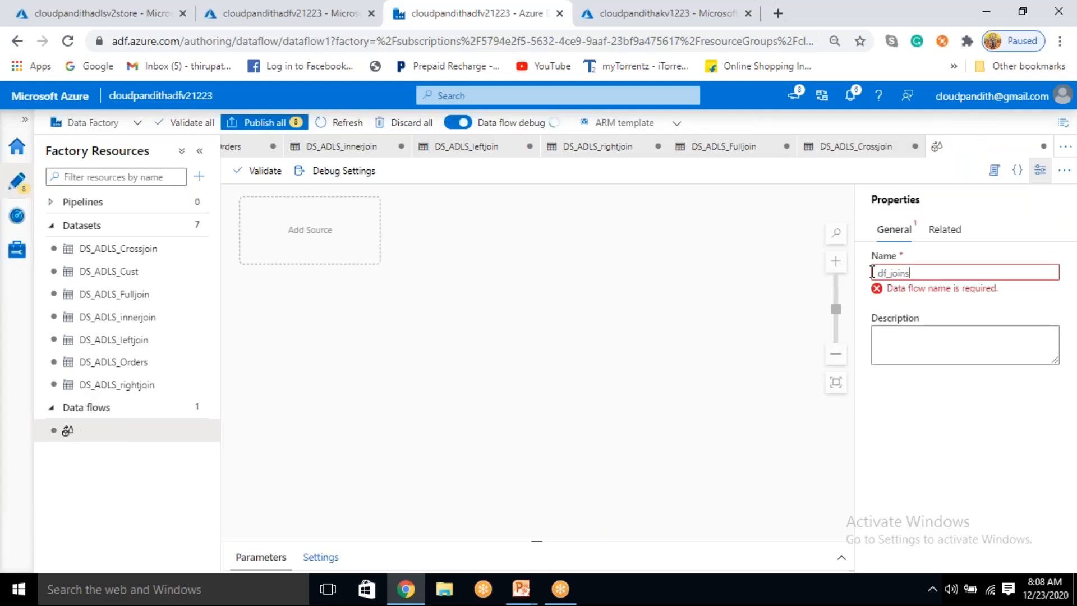
text(_joins)
click(1040, 170)
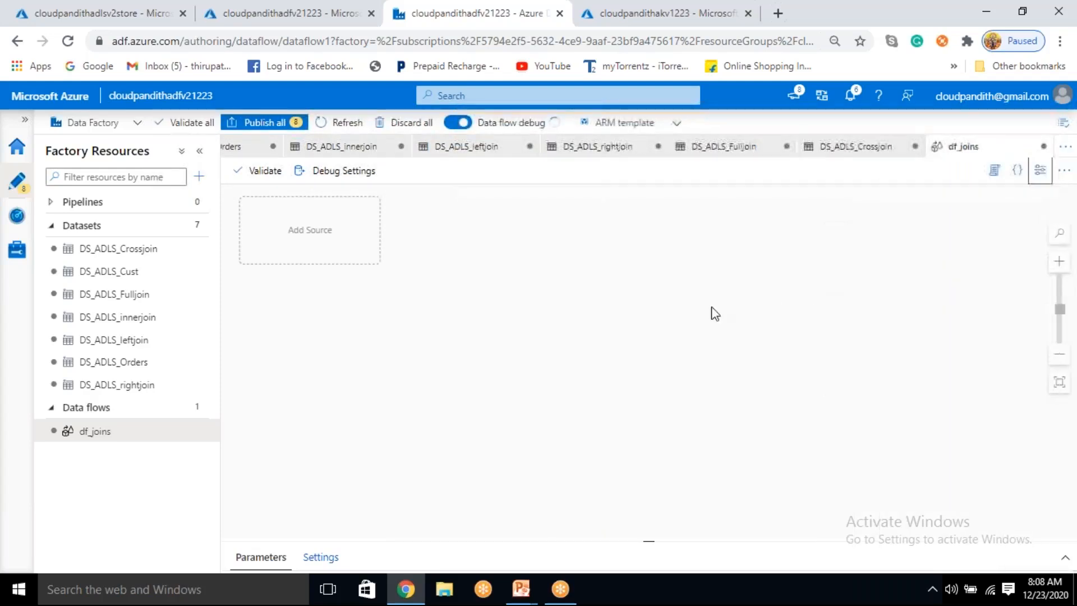
Step: Add a source to the recreated df_joins data flow and close the guidance tips
click(346, 242)
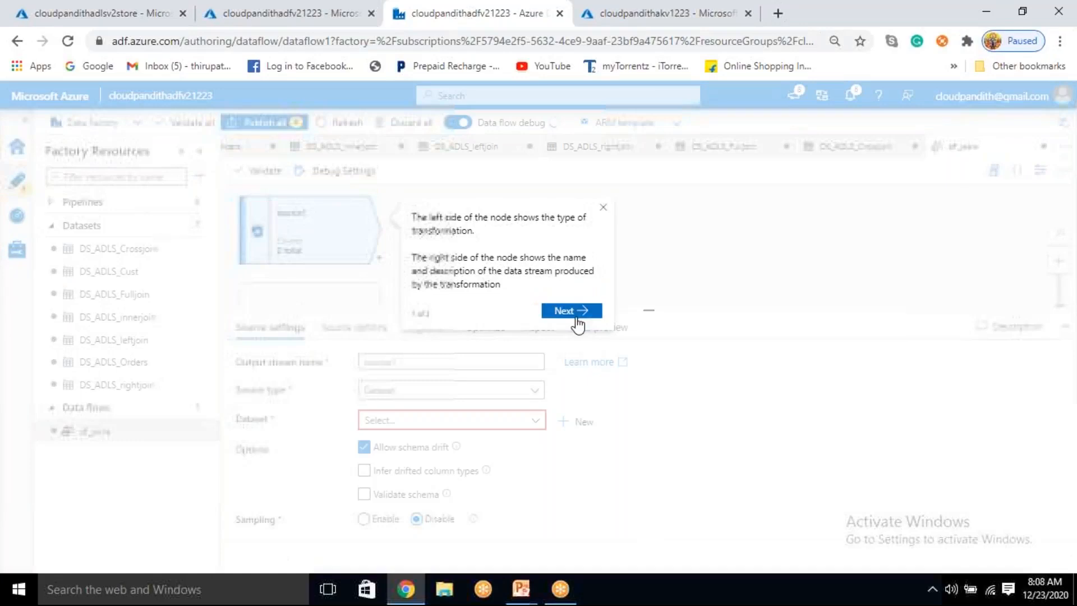
click(567, 312)
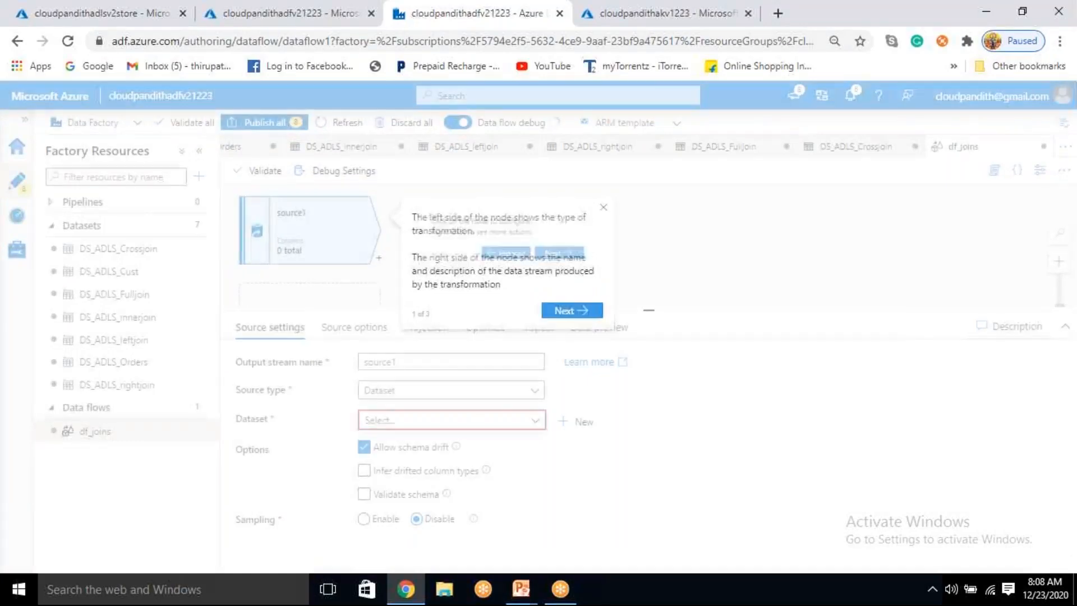
click(603, 209)
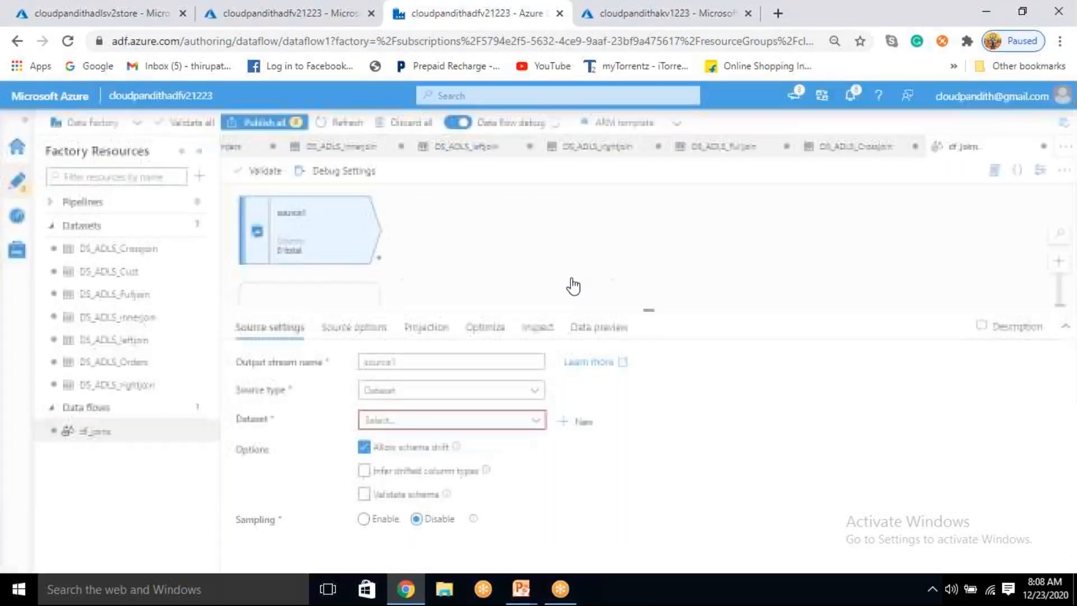
Step: Set the source's output stream name to customercsv and choose DS_ADLS_Cust as its dataset
double_click(397, 363)
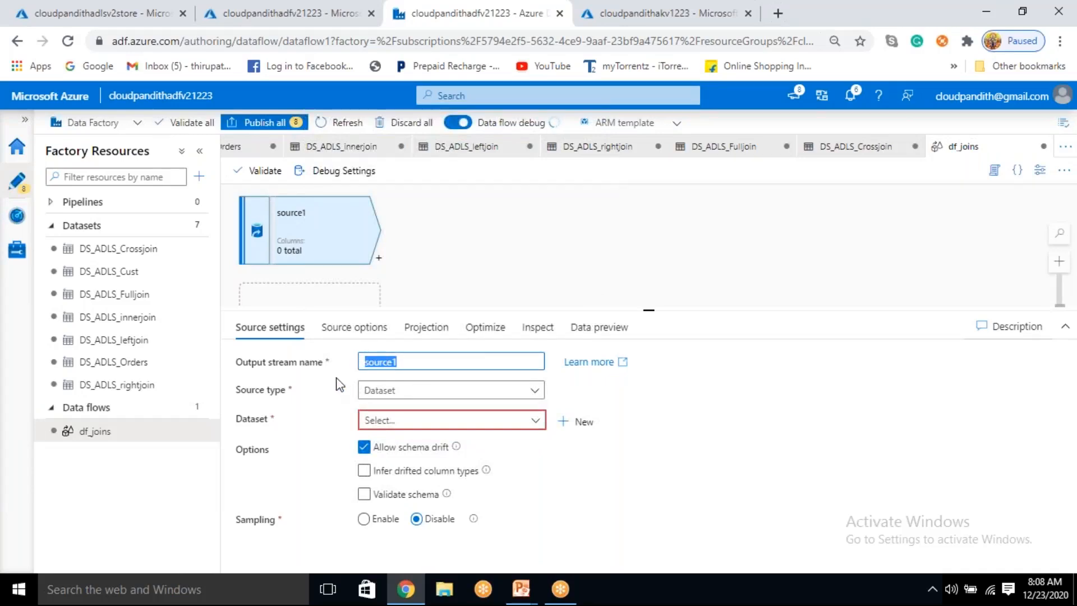
key(BackSpace)
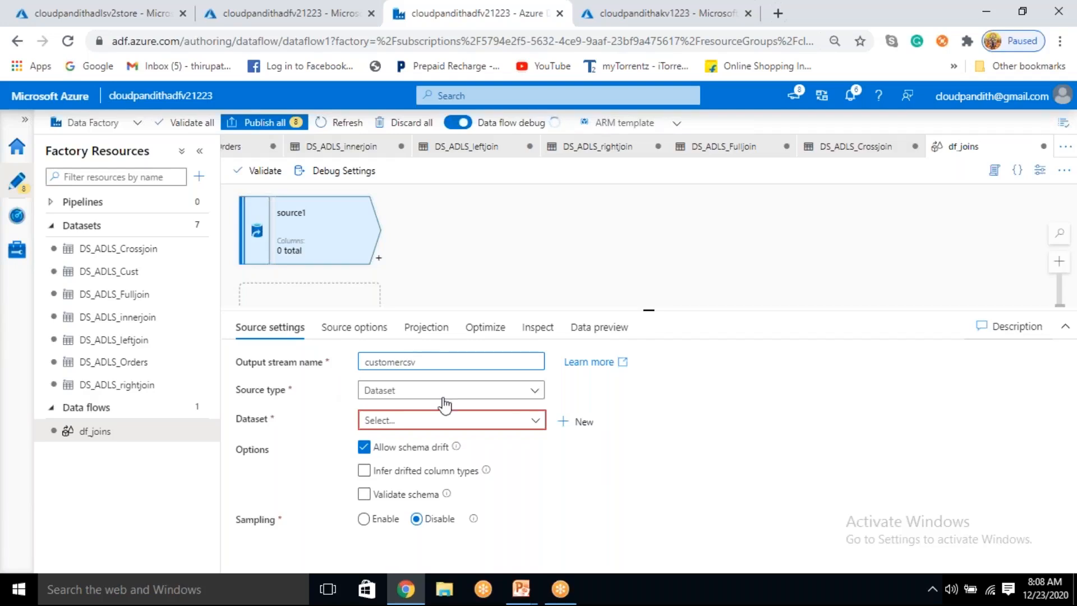
click(536, 422)
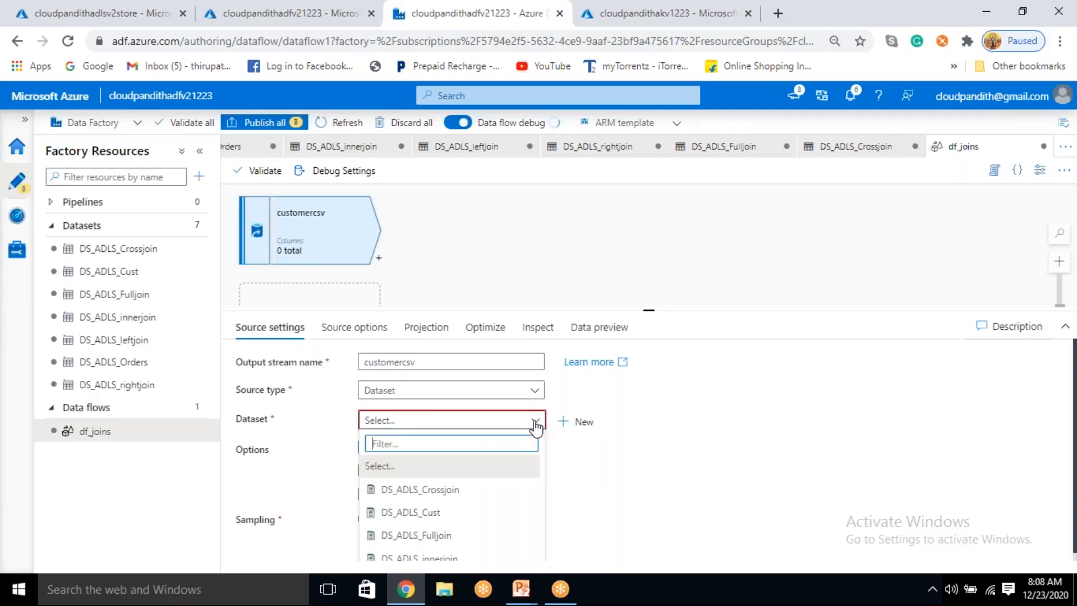
scroll(425, 494, down, 3)
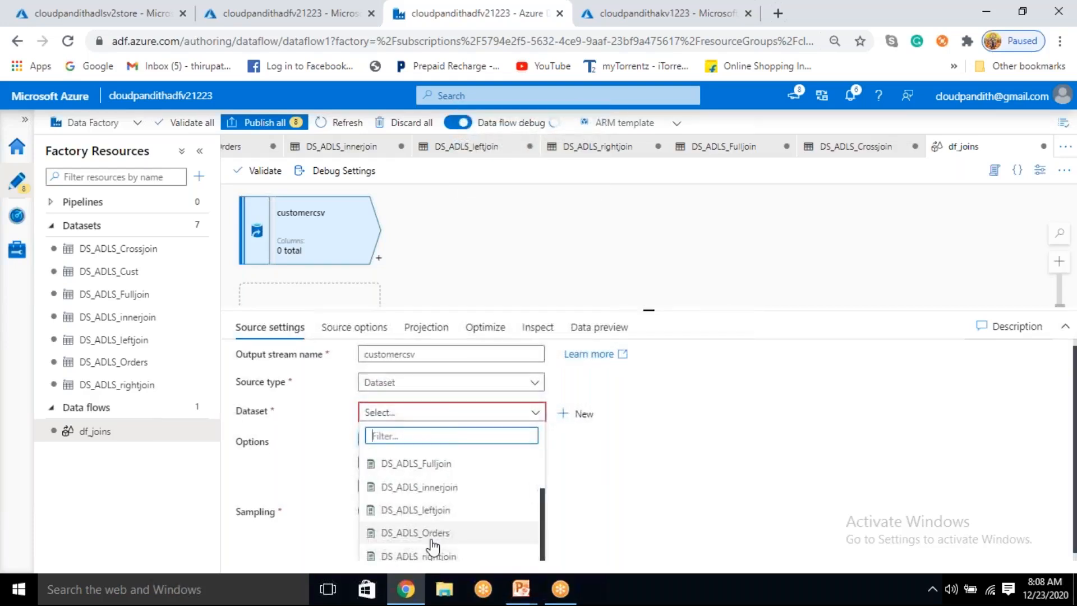
scroll(436, 543, up, 2)
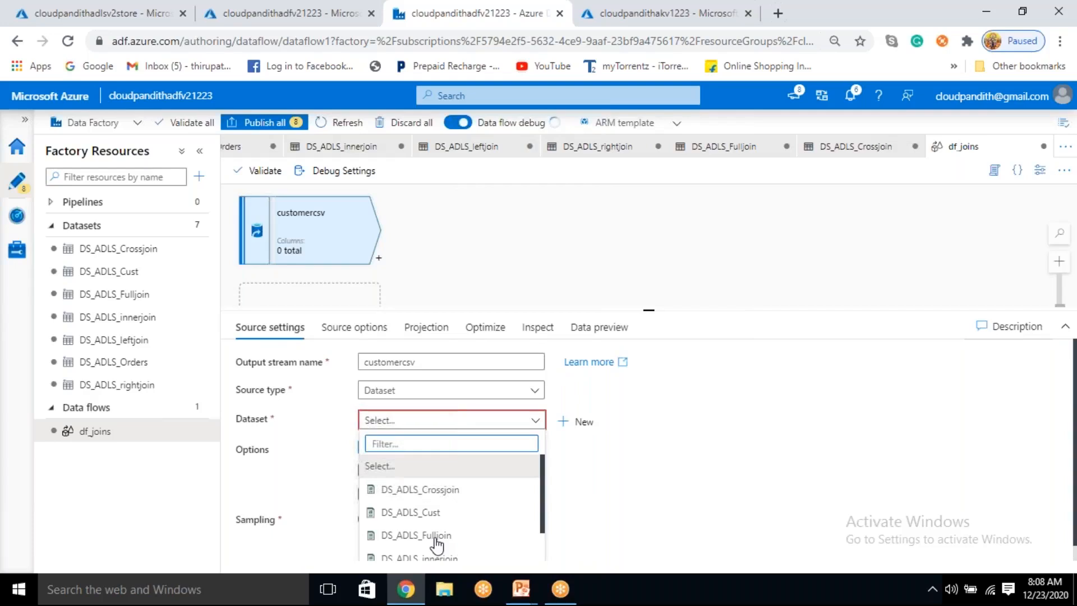
click(436, 511)
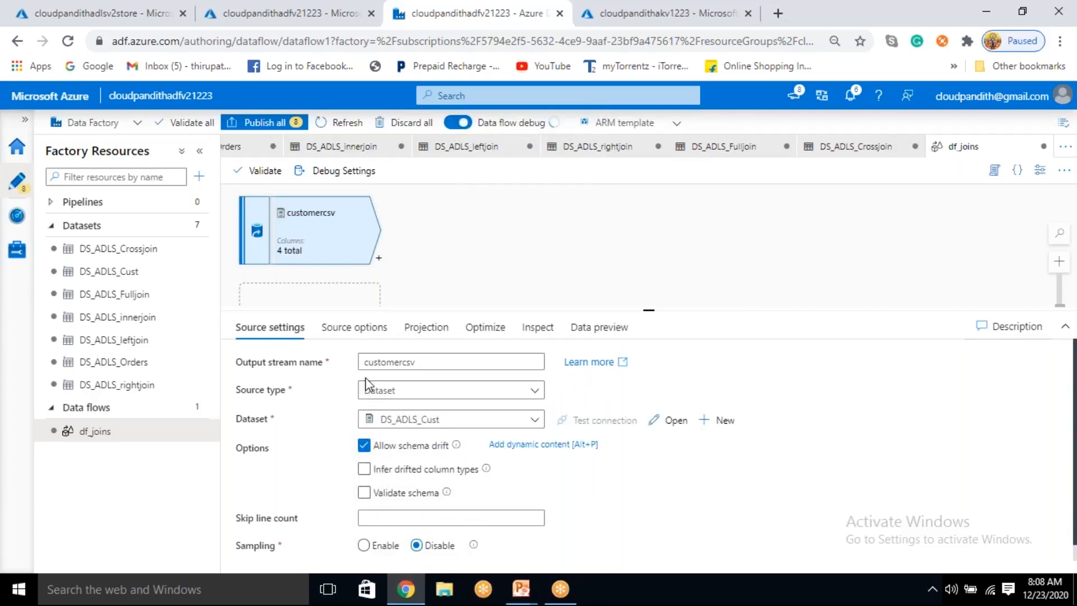
Step: Set the cusomerid column's type to integer in the customercsv source's projection
click(421, 328)
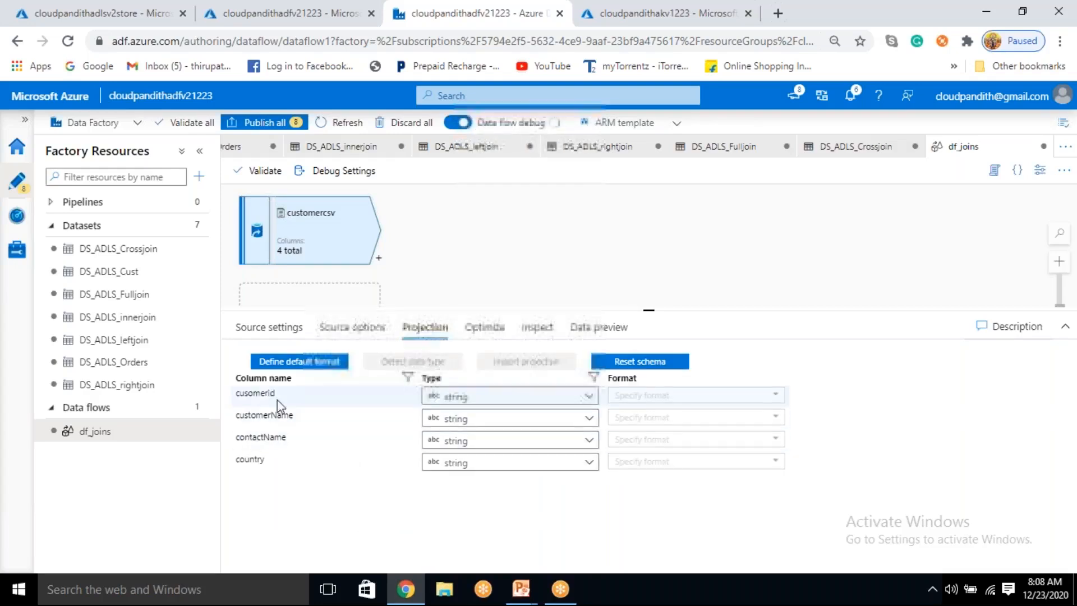
click(486, 402)
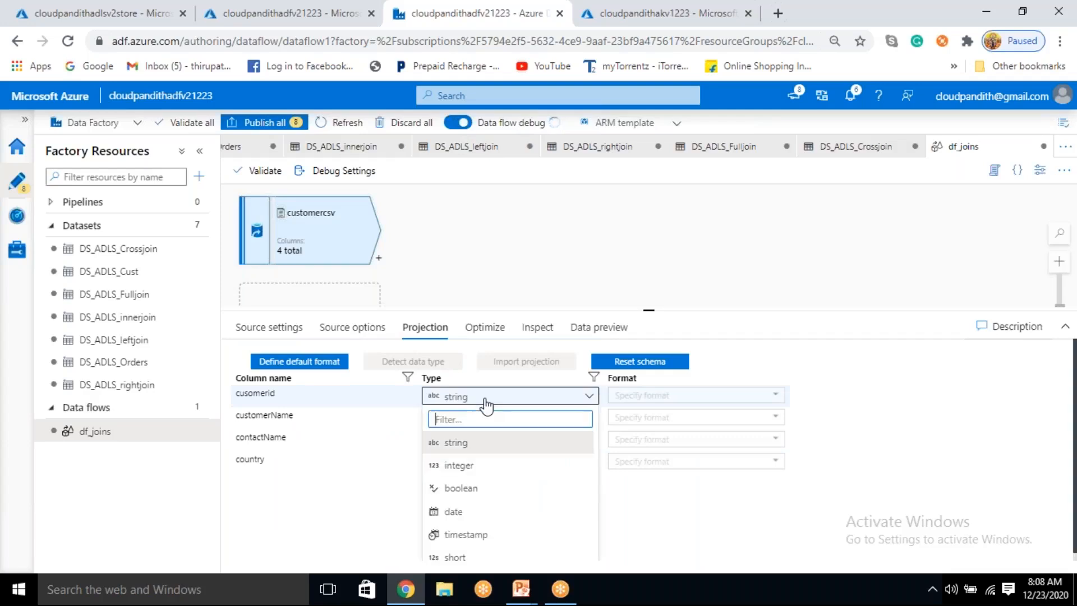
click(465, 467)
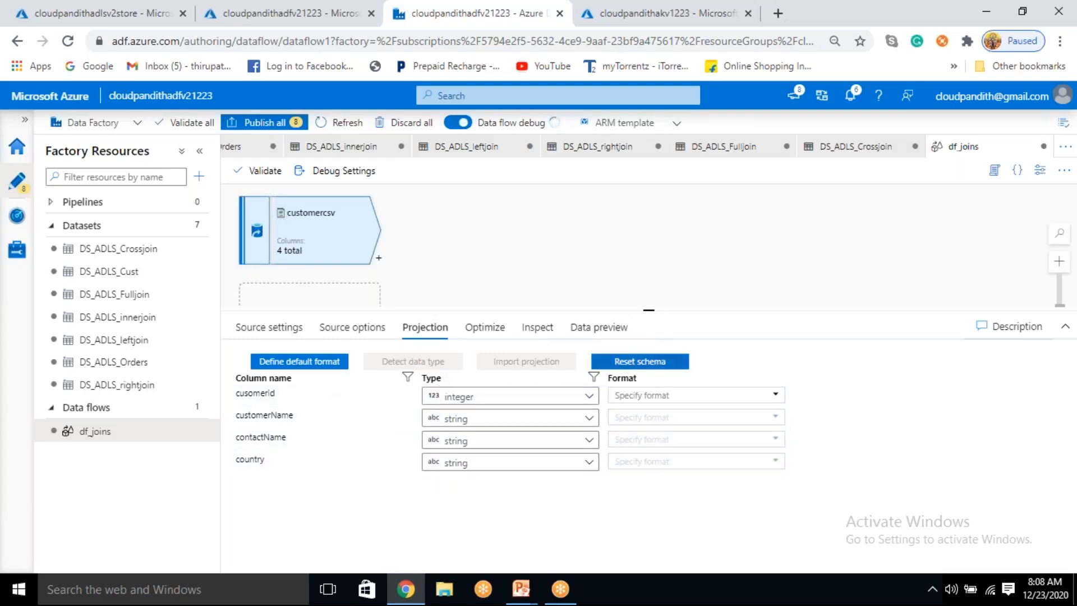
Step: Review the customercsv source's partitioning options and inspected column types, and check its data preview
drag(649, 308, 649, 371)
click(494, 393)
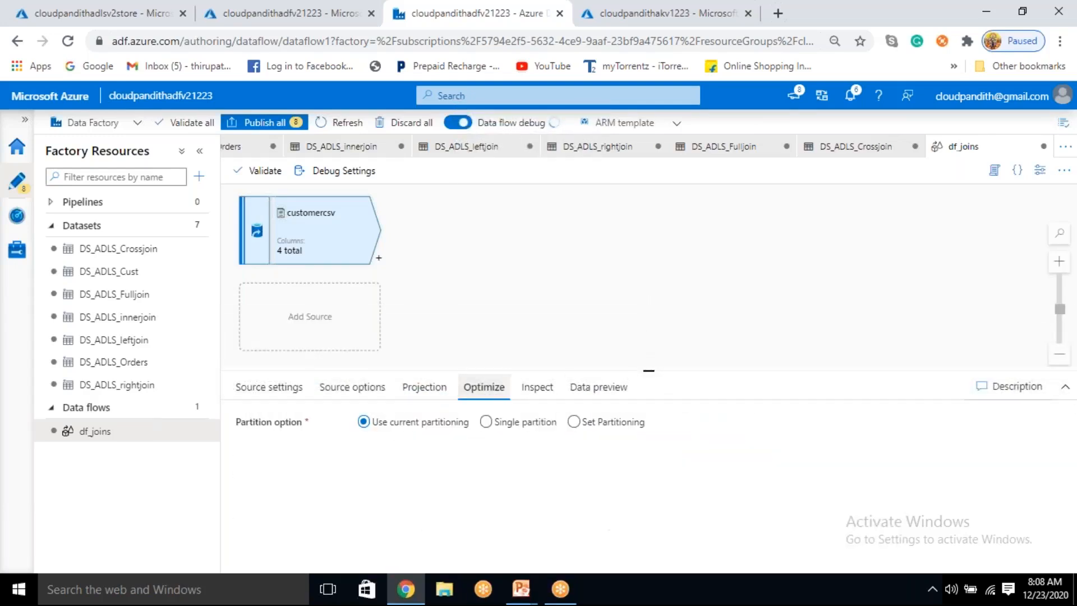
click(534, 392)
drag(422, 472, 473, 544)
click(473, 545)
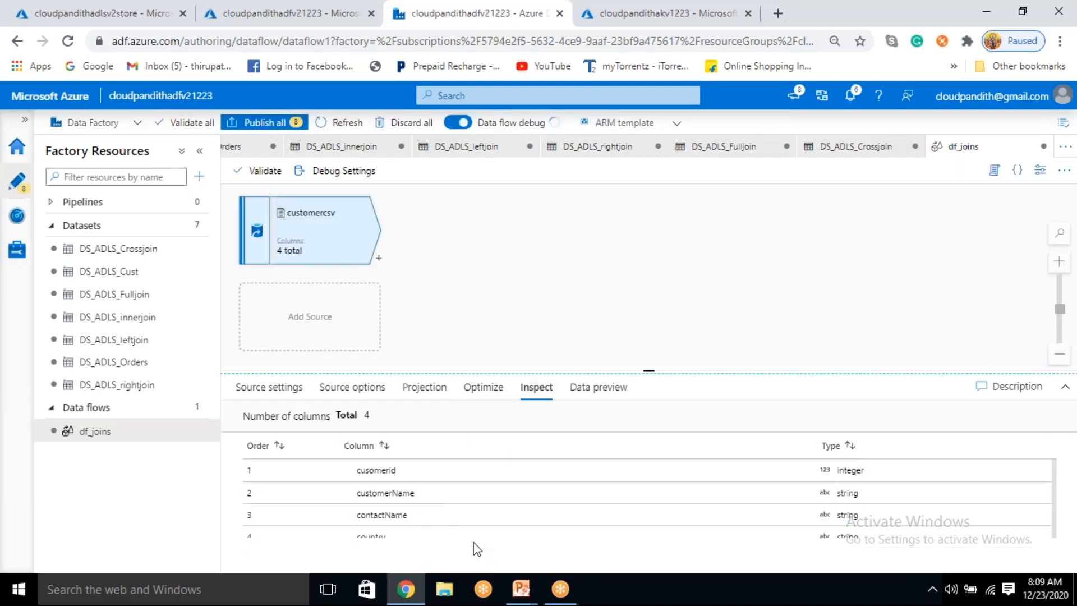
click(589, 399)
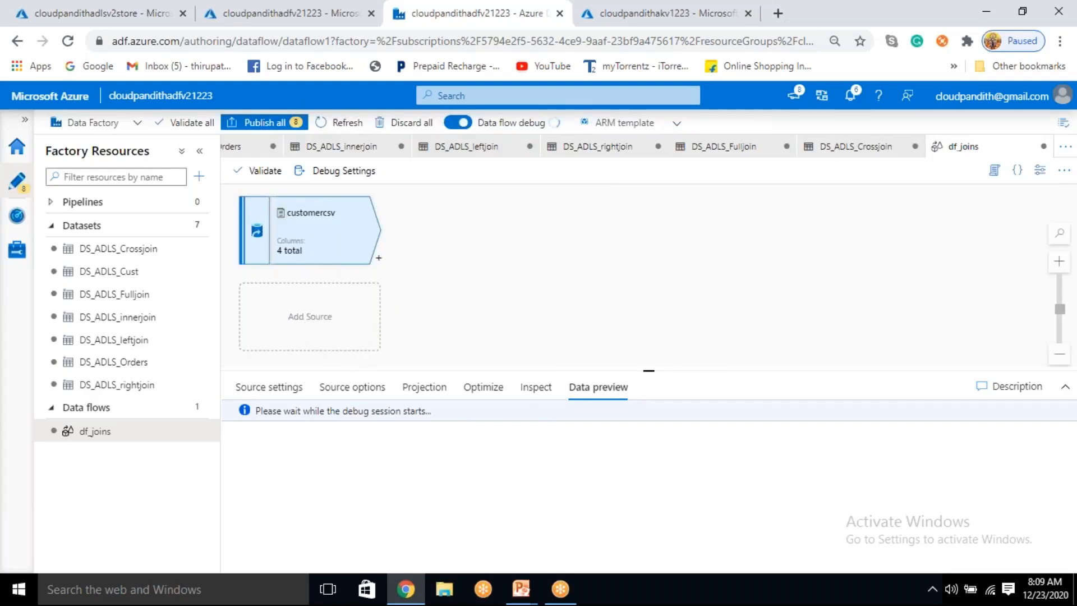
Step: Add a second source to the data flow below customercsv
click(319, 317)
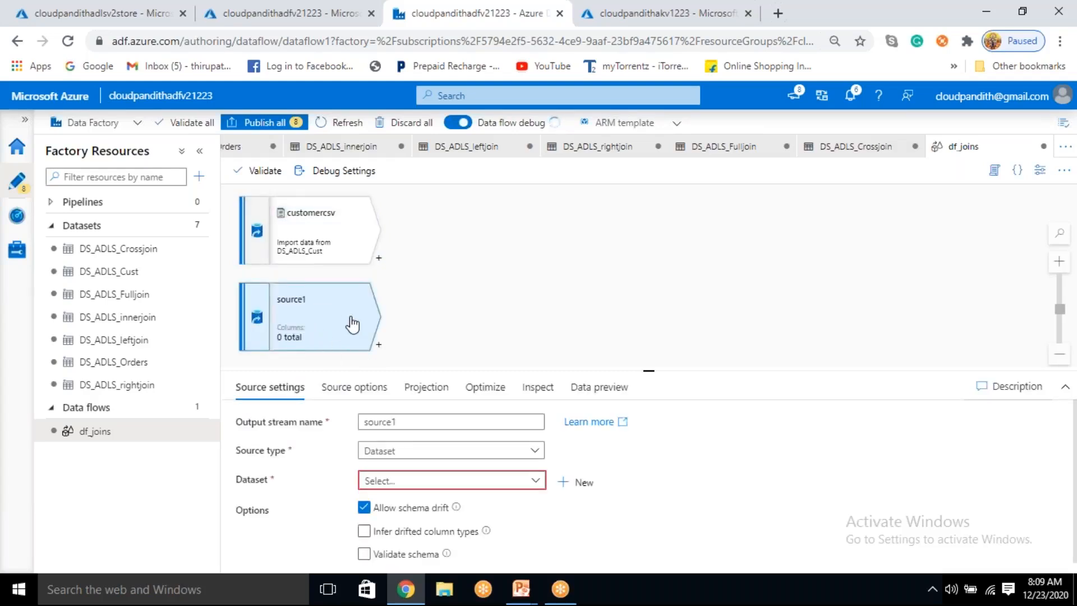
scroll(393, 325, down, 2)
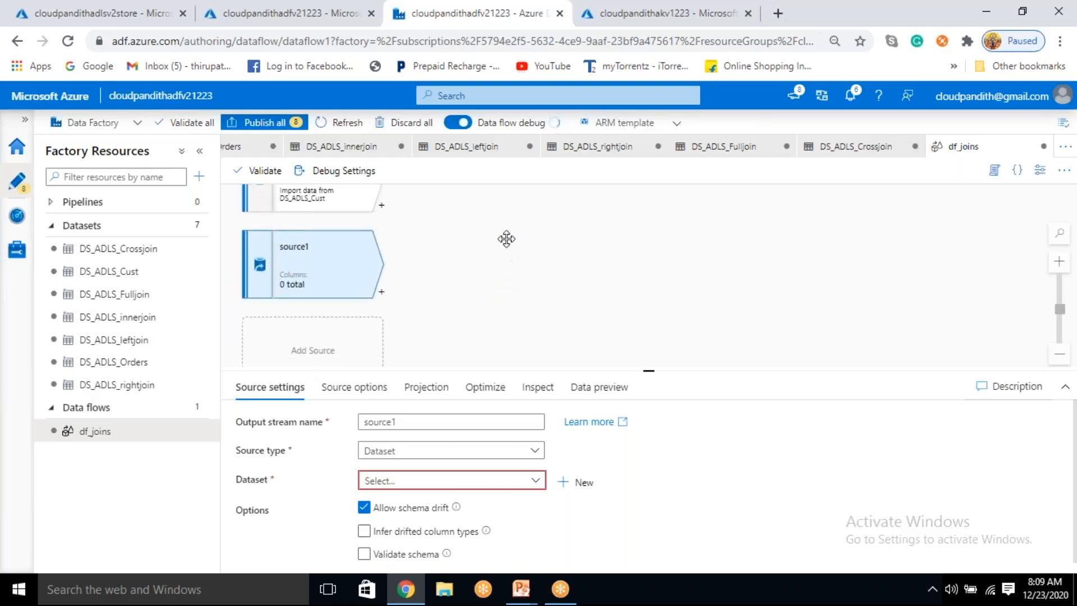
drag(466, 347, 447, 296)
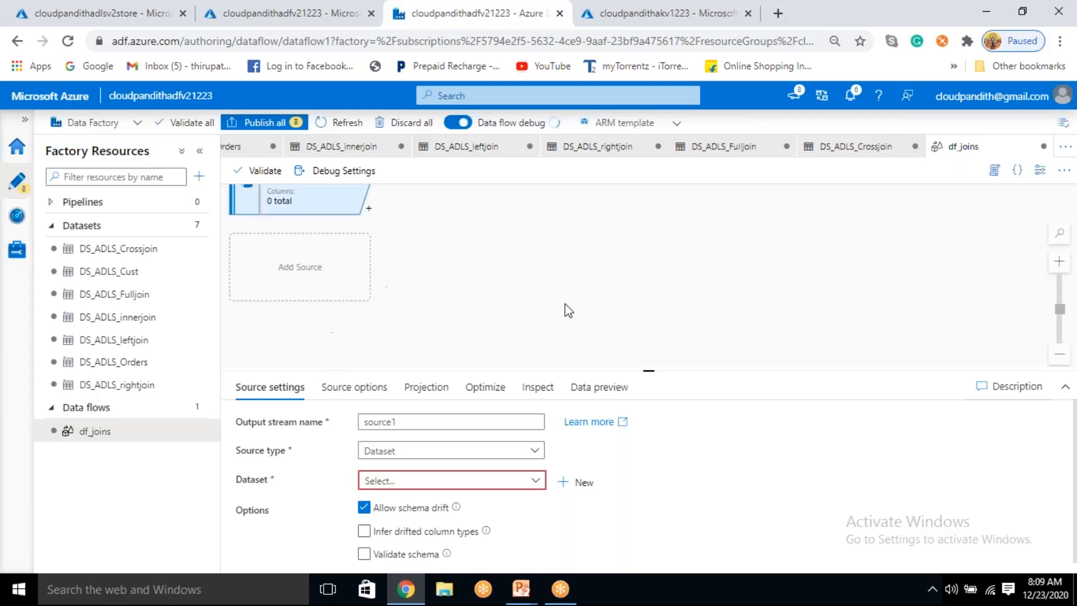
drag(454, 229, 481, 353)
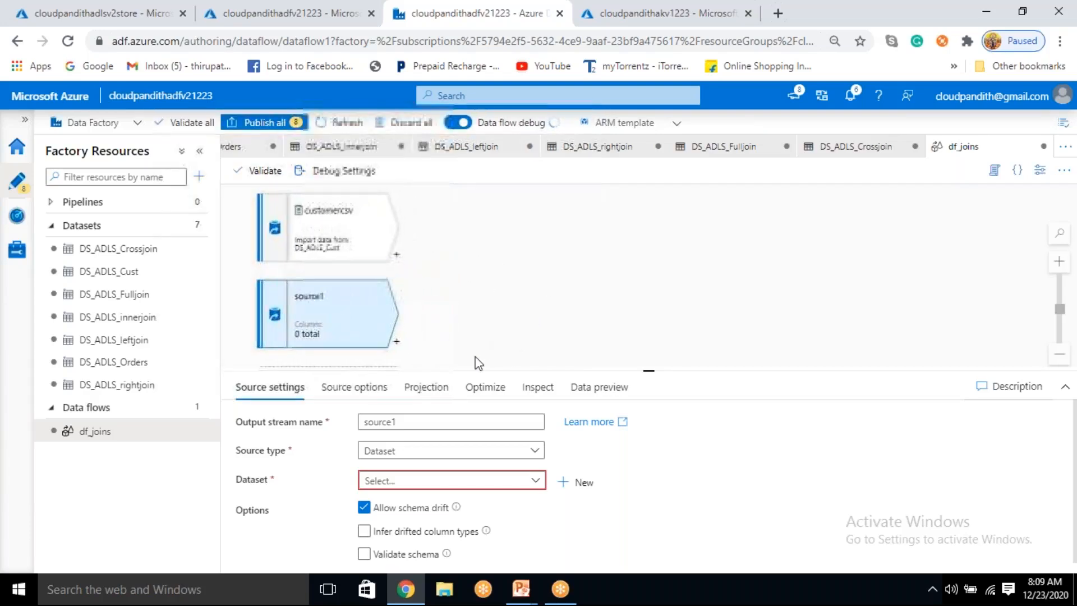
Step: Set the second source's output stream name to orderscsv and choose DS_ADLS_Orders as its dataset
drag(403, 422, 294, 398)
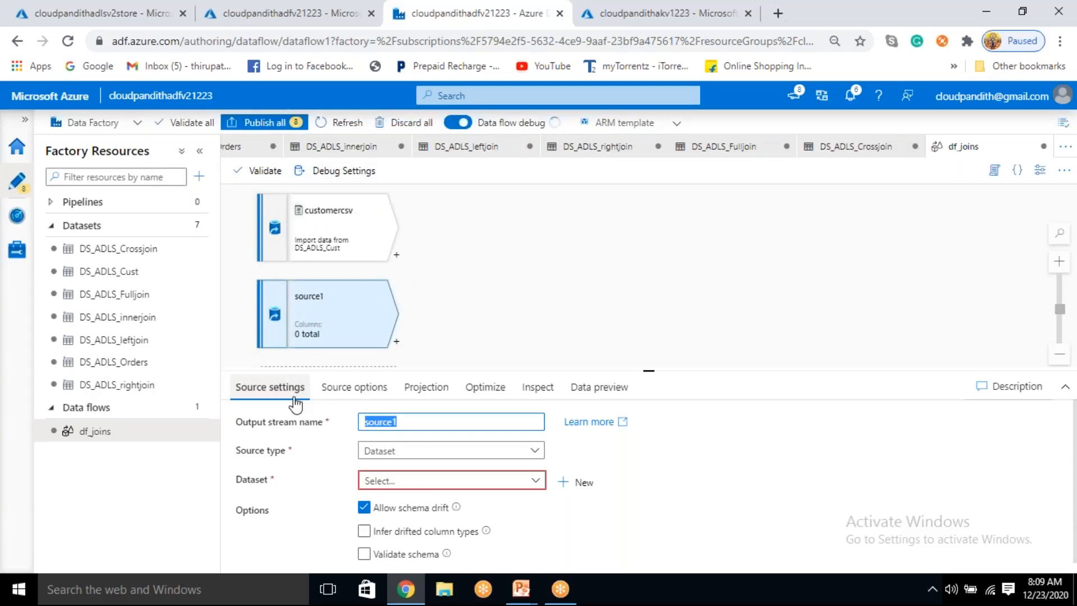
text(orderscsv)
click(483, 483)
scroll(483, 486, down, 1)
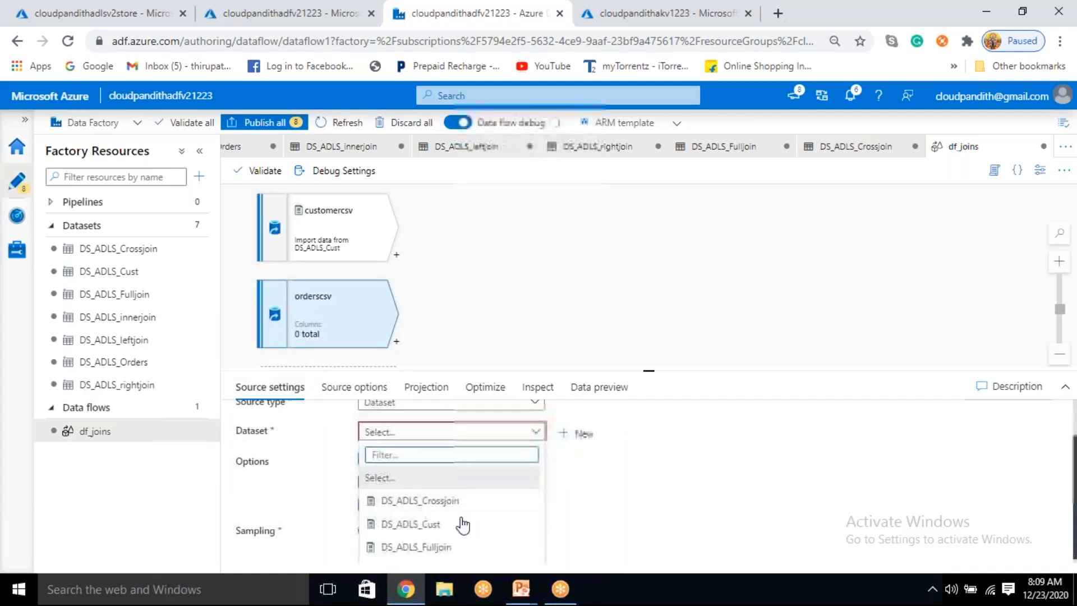
scroll(432, 547, down, 2)
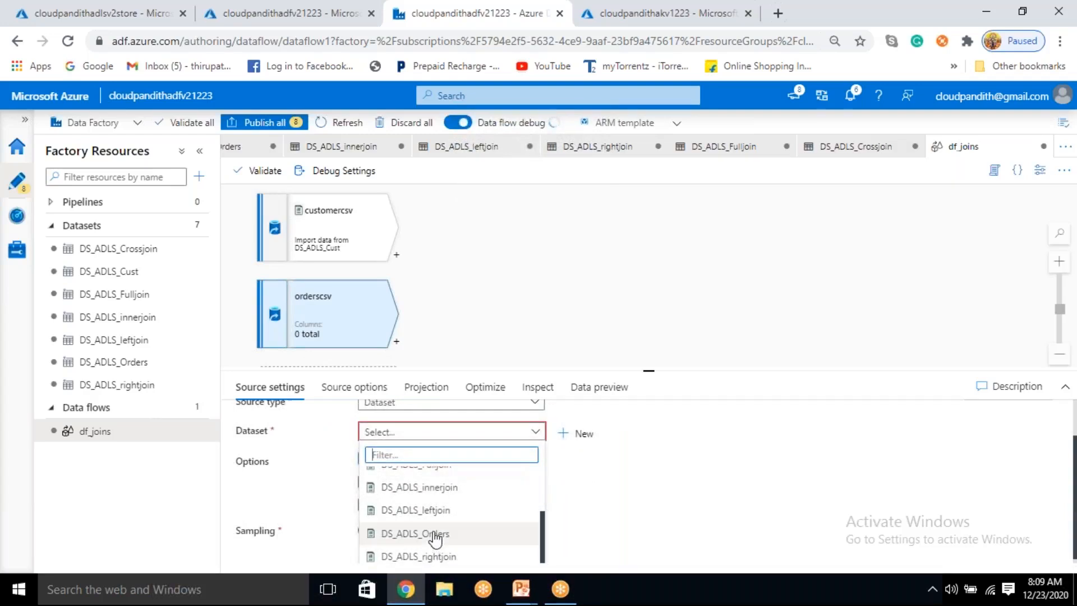
click(436, 534)
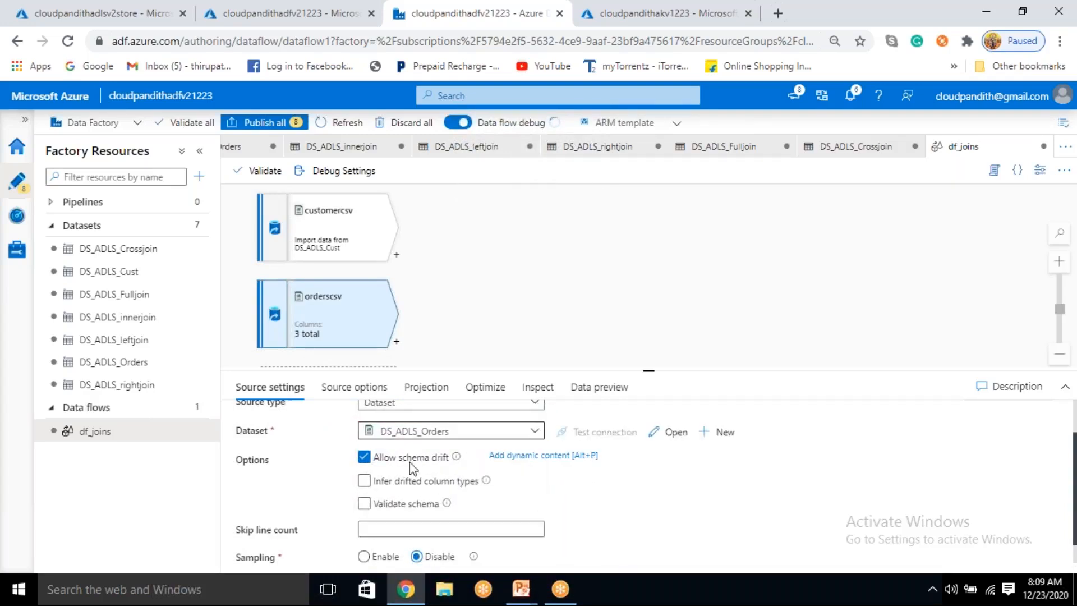
scroll(487, 498, down, 1)
scroll(427, 426, up, 2)
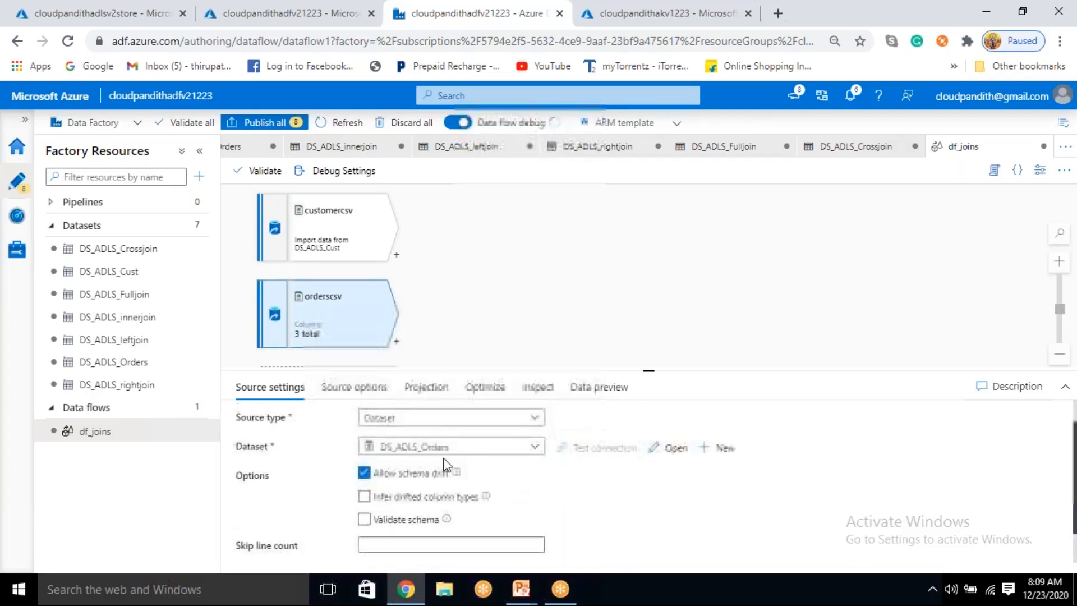
Step: Set the customerid column's type to integer in the orderscsv source's projection
click(424, 387)
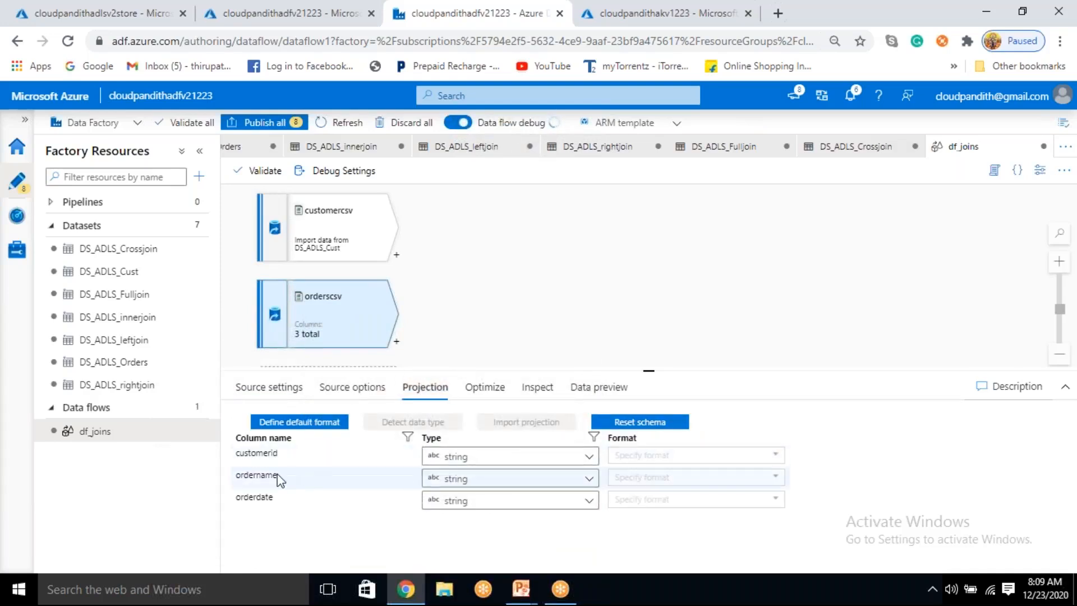
drag(251, 451, 268, 449)
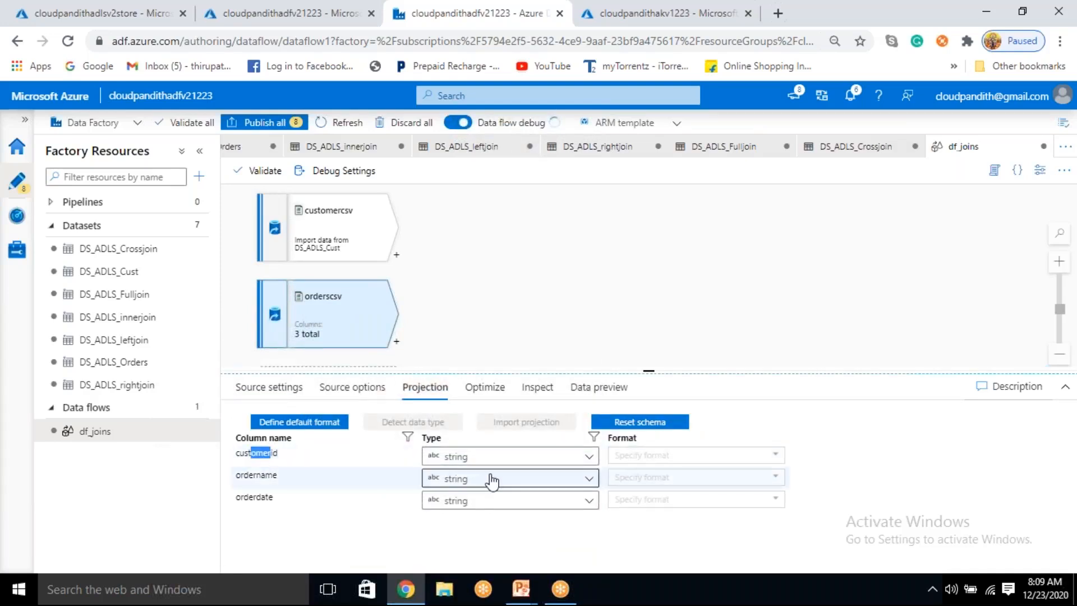
click(475, 460)
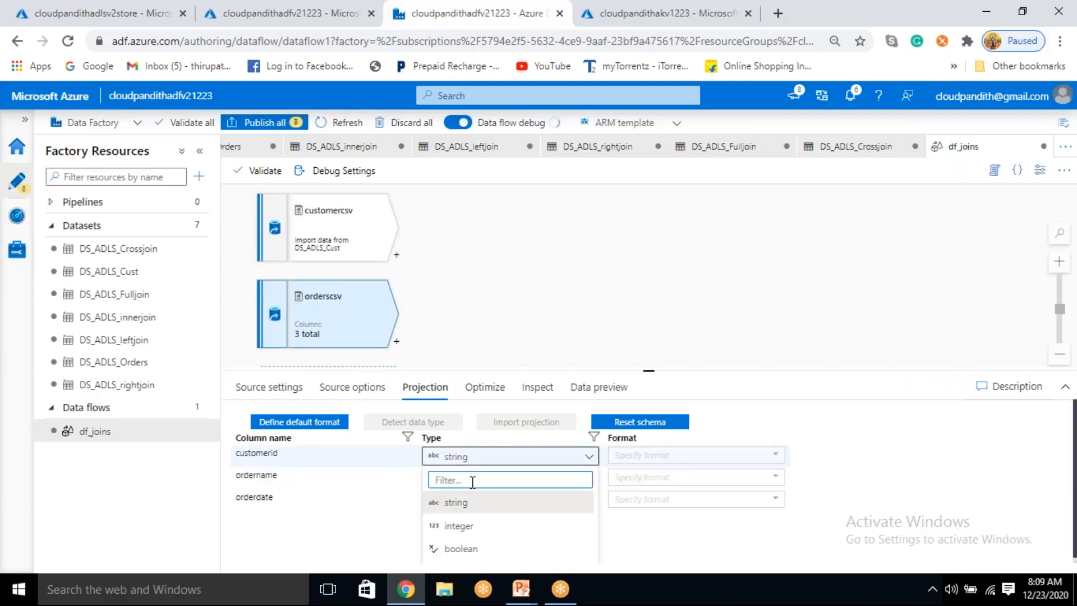
click(459, 526)
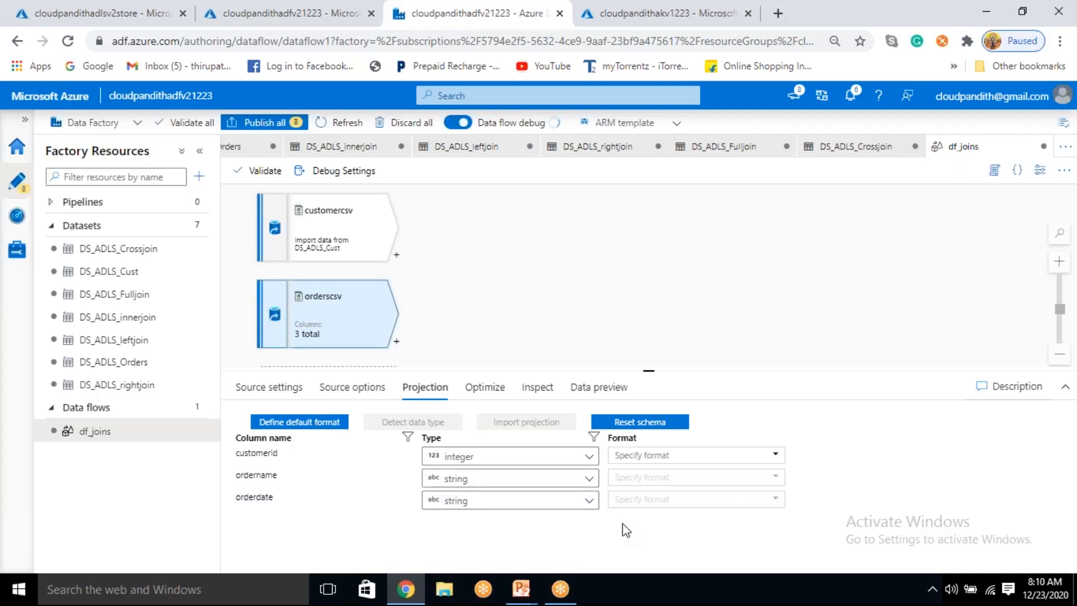
drag(651, 371, 657, 399)
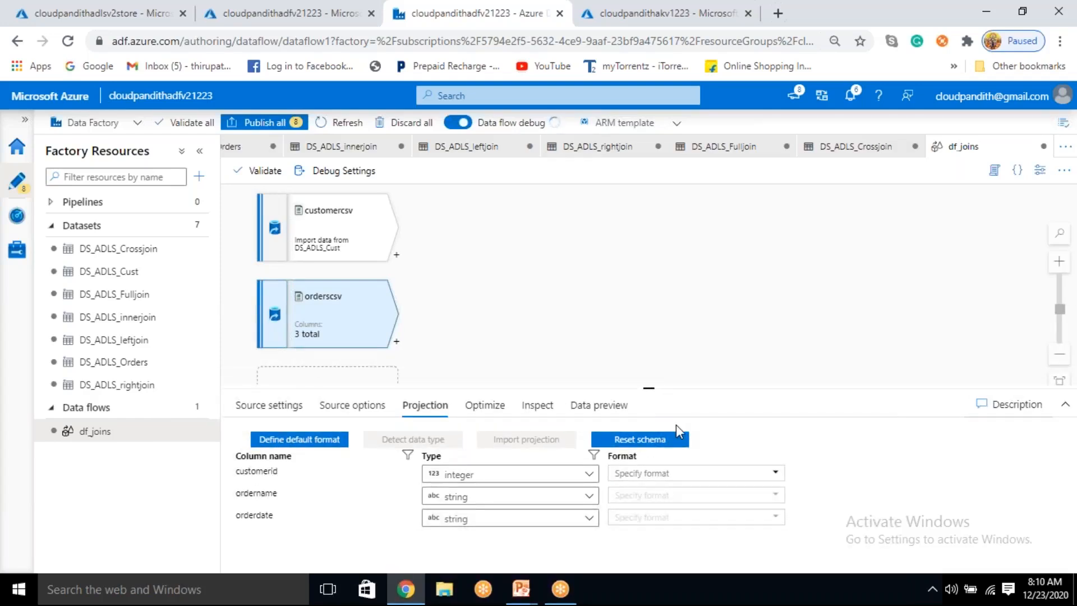
Step: Fetch the data preview of the customercsv source
click(351, 242)
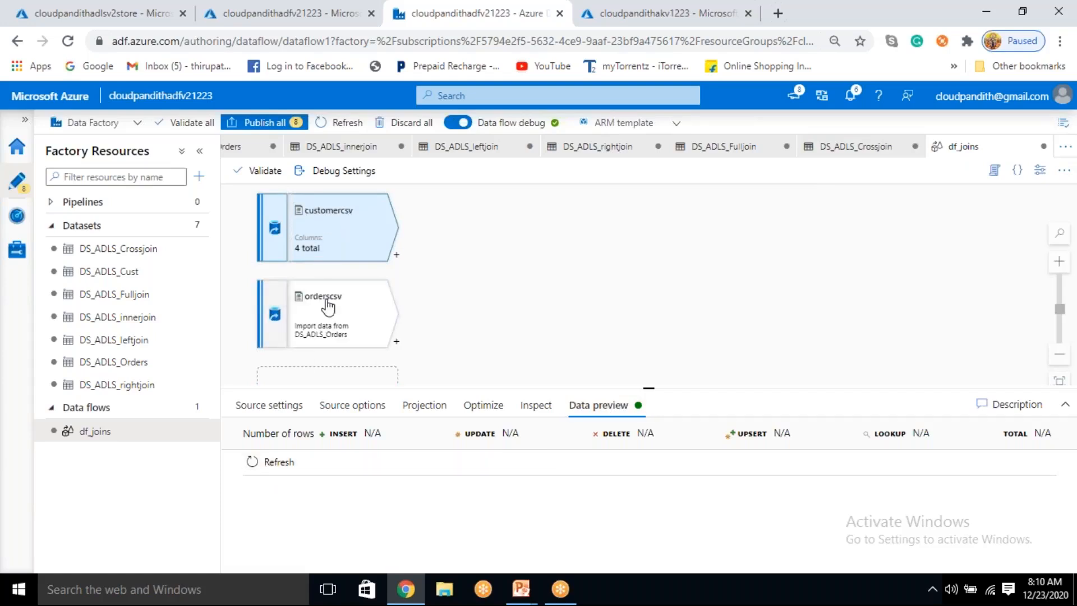
click(269, 460)
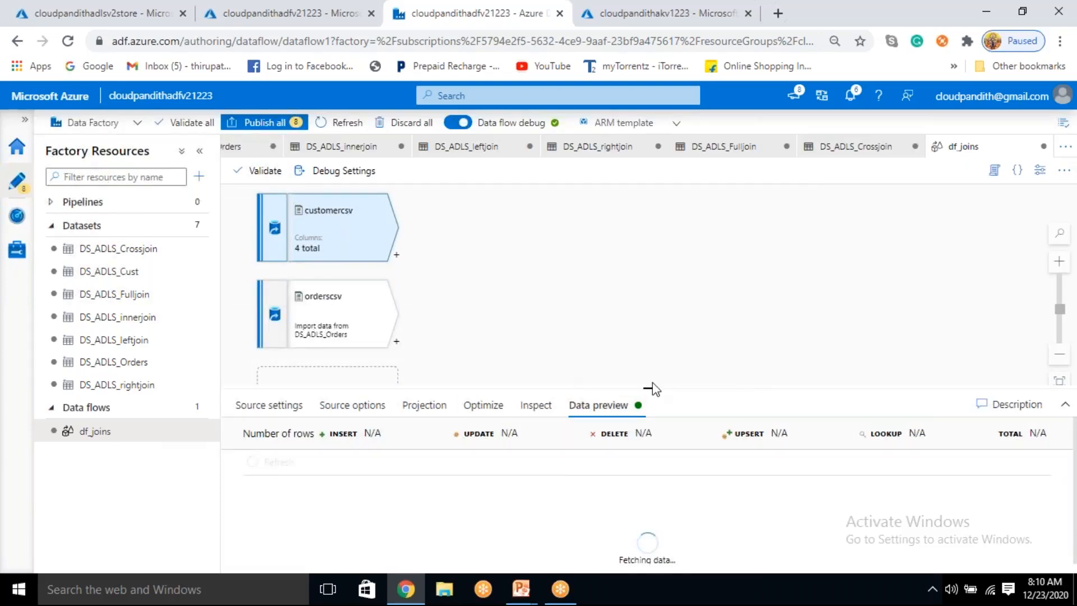
drag(648, 387, 650, 376)
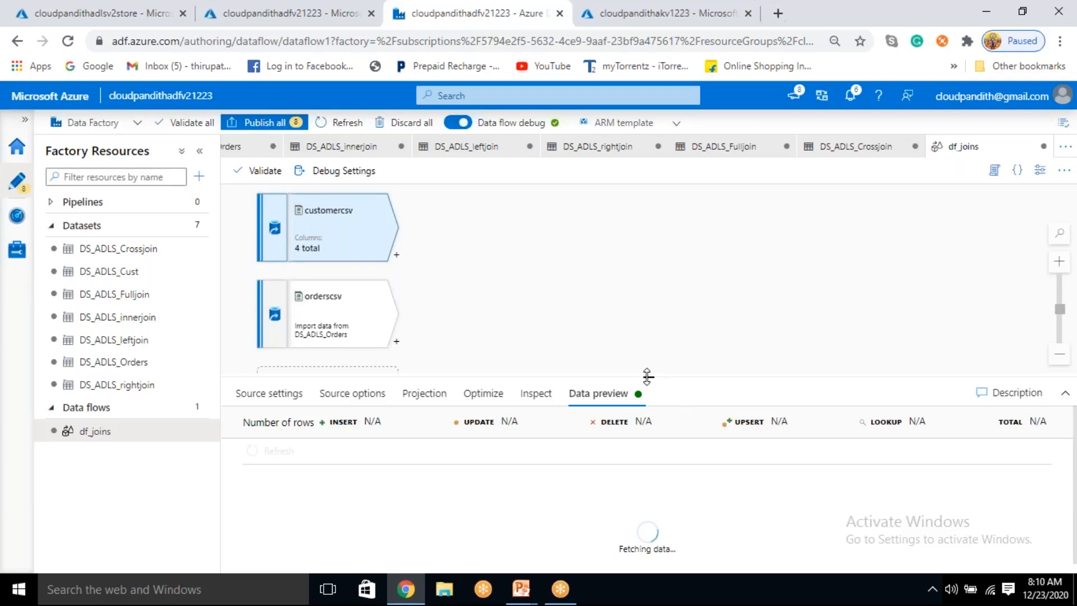
drag(648, 377, 648, 374)
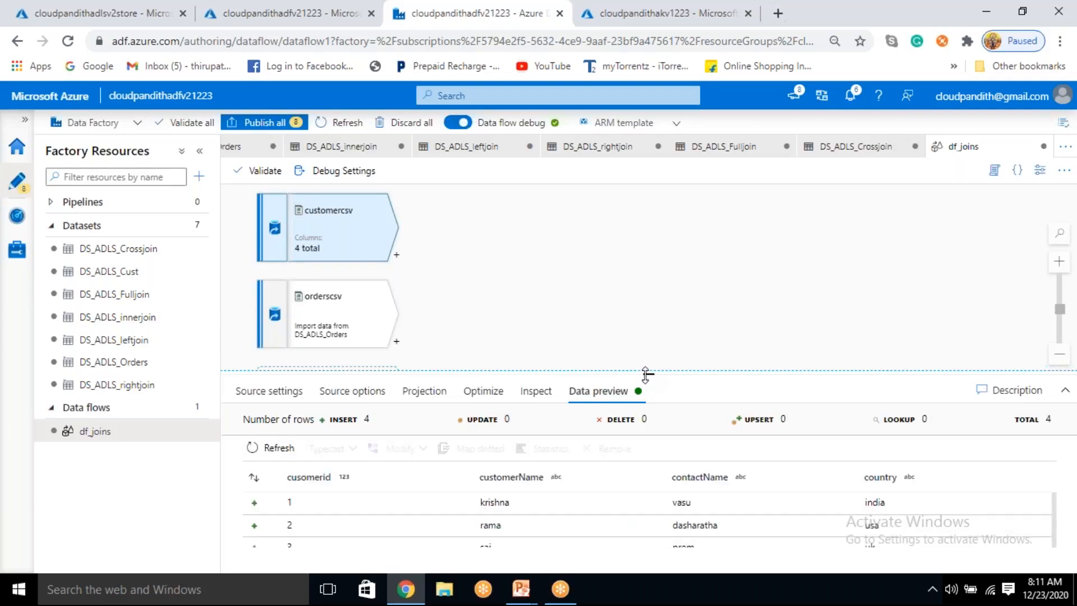
Step: Expand the customer data preview and examine all its rows, including the cusomerid values
scroll(346, 518, down, 1)
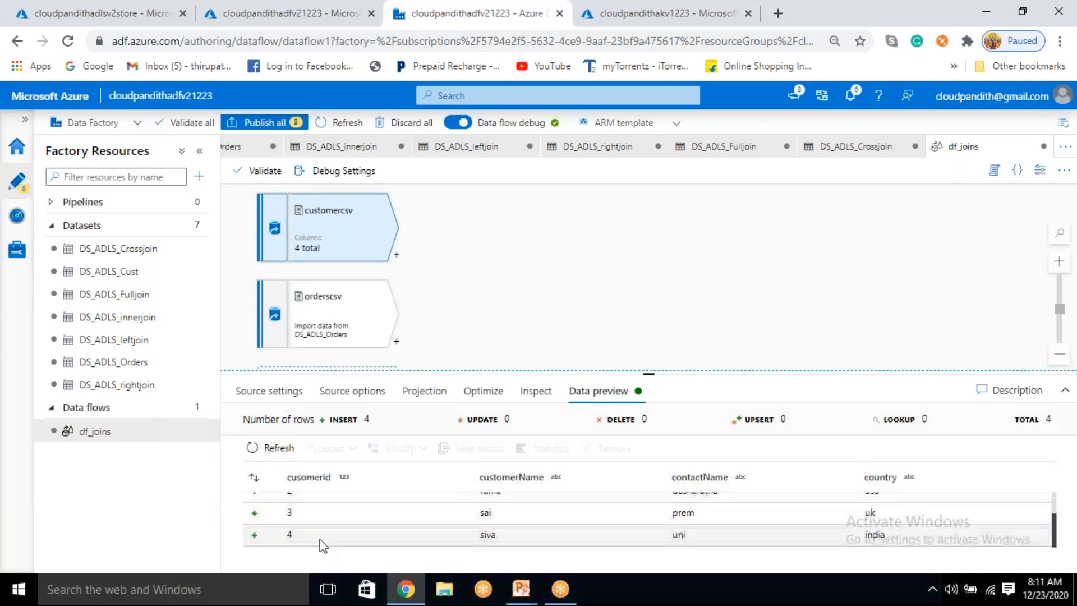
scroll(323, 542, up, 1)
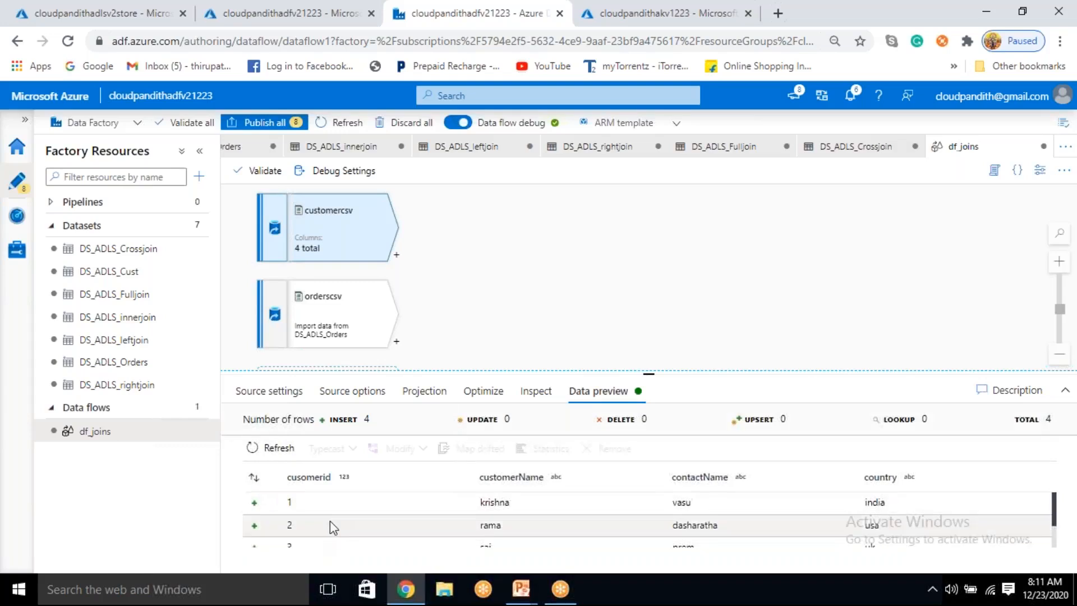
scroll(330, 522, down, 2)
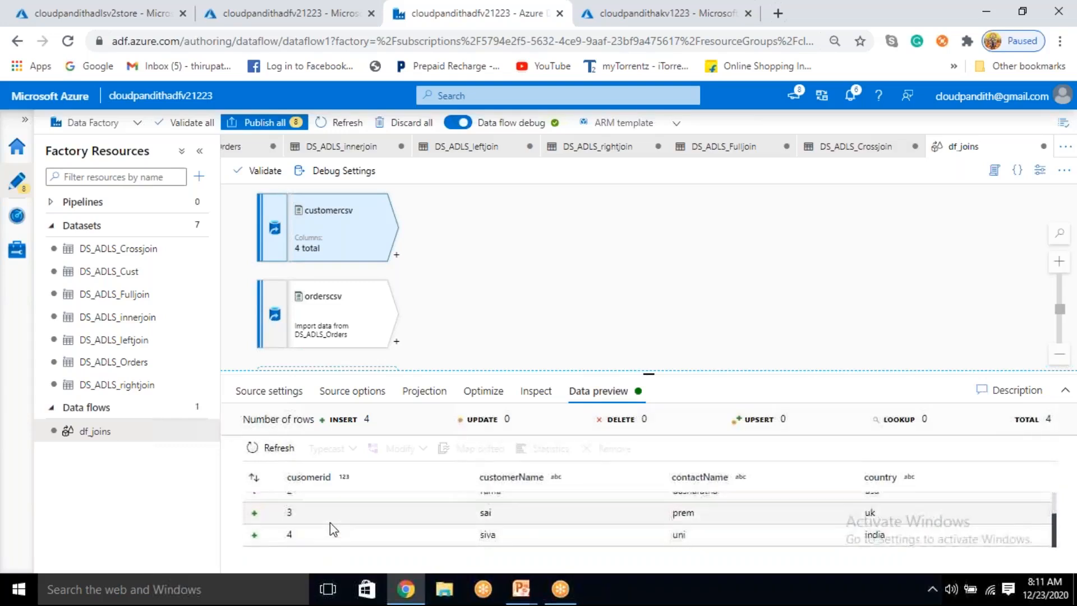
click(1065, 390)
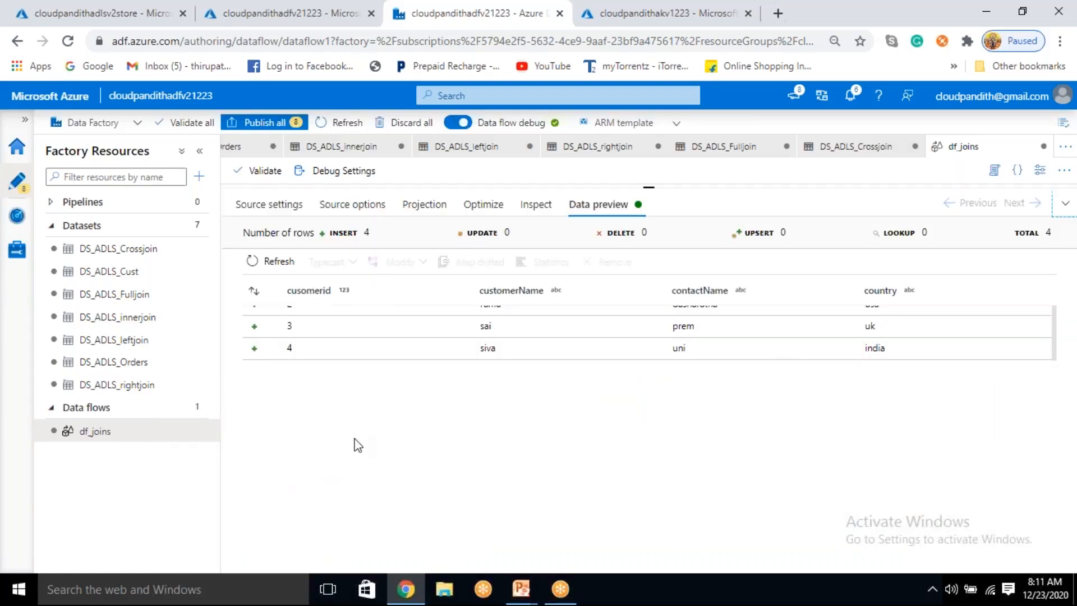
scroll(361, 354, up, 1)
scroll(361, 353, down, 1)
scroll(364, 355, up, 1)
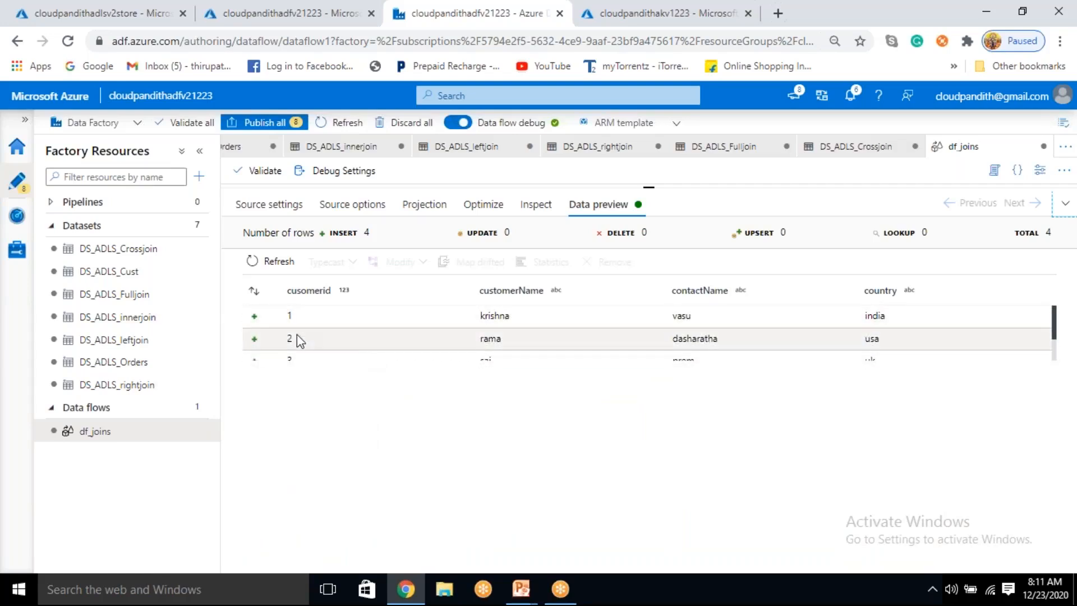
scroll(301, 334, down, 1)
scroll(297, 348, up, 1)
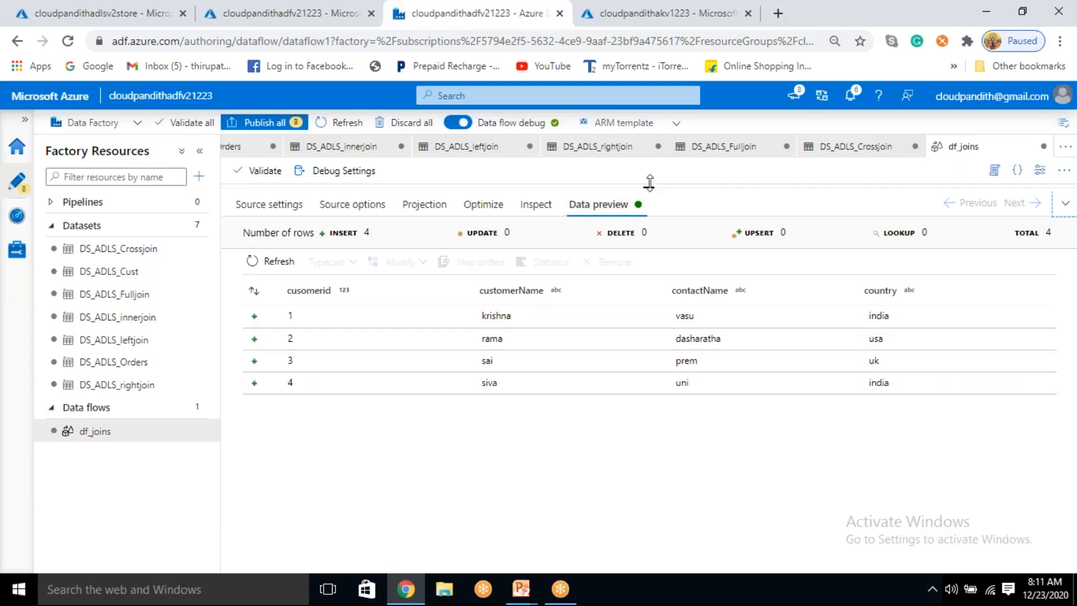
Step: Bring the data flow canvas back, fetch the orderscsv source's data preview, and examine its customerid values
drag(649, 187, 650, 412)
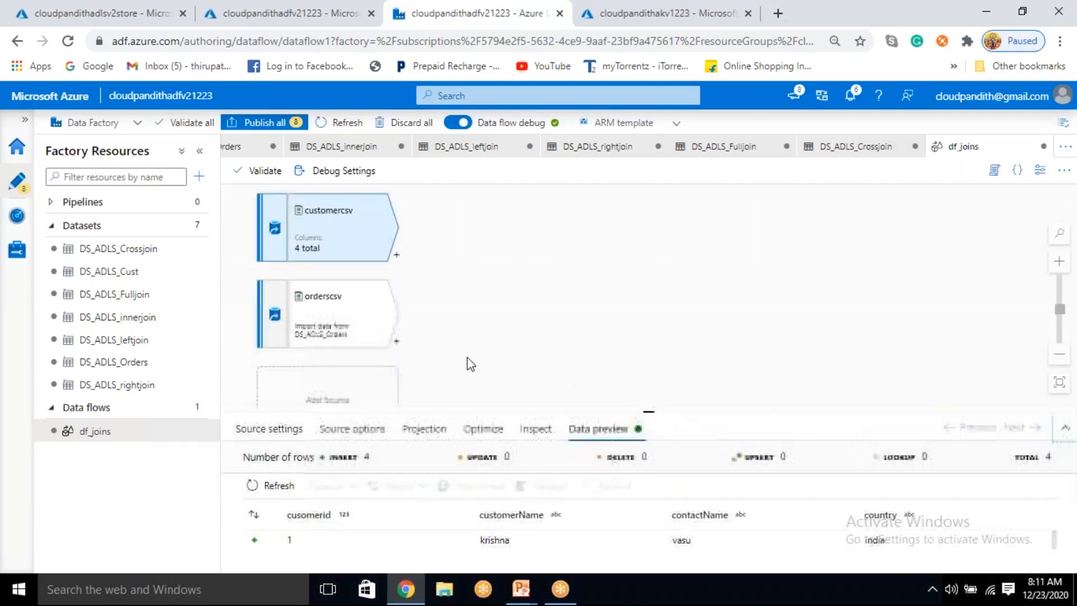
click(323, 335)
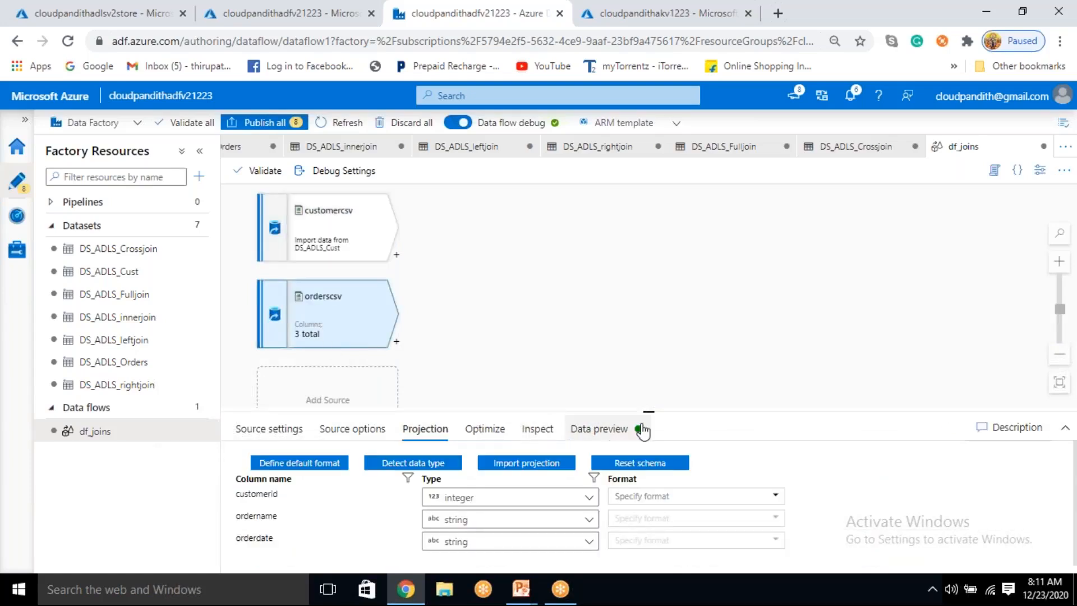
drag(648, 411, 648, 318)
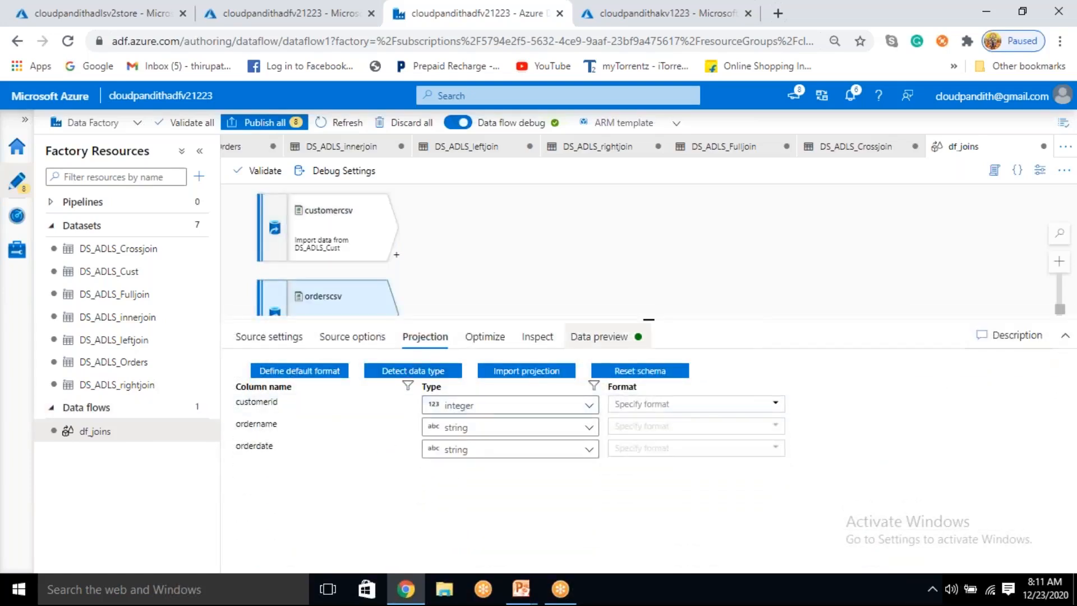
click(598, 336)
click(275, 393)
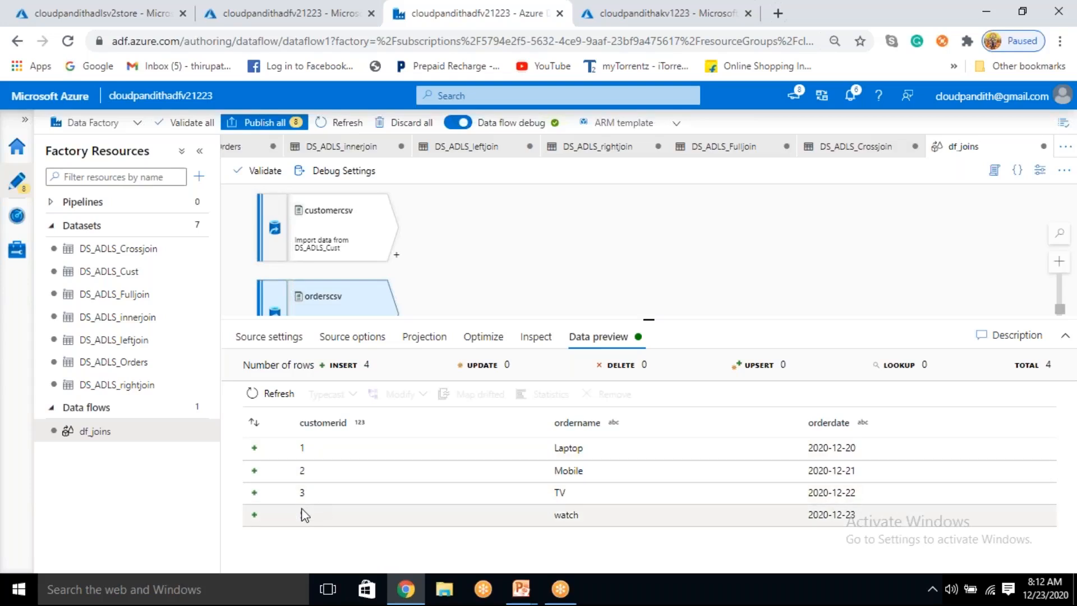
click(344, 519)
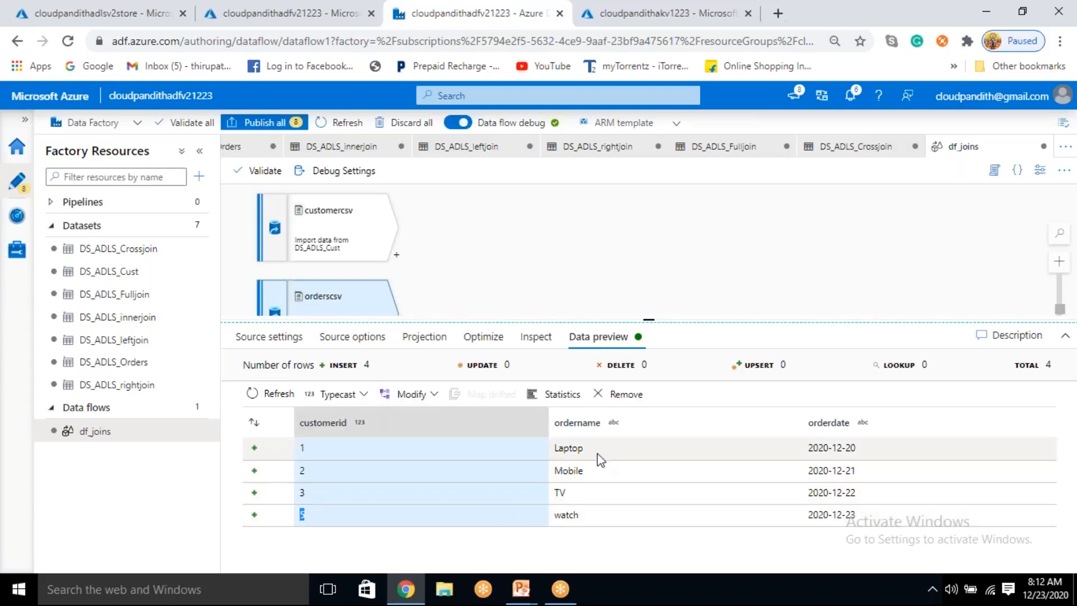
Step: Examine the ordername and orderdate values in the orderscsv preview and compare the customer IDs of both sources' previews
click(564, 448)
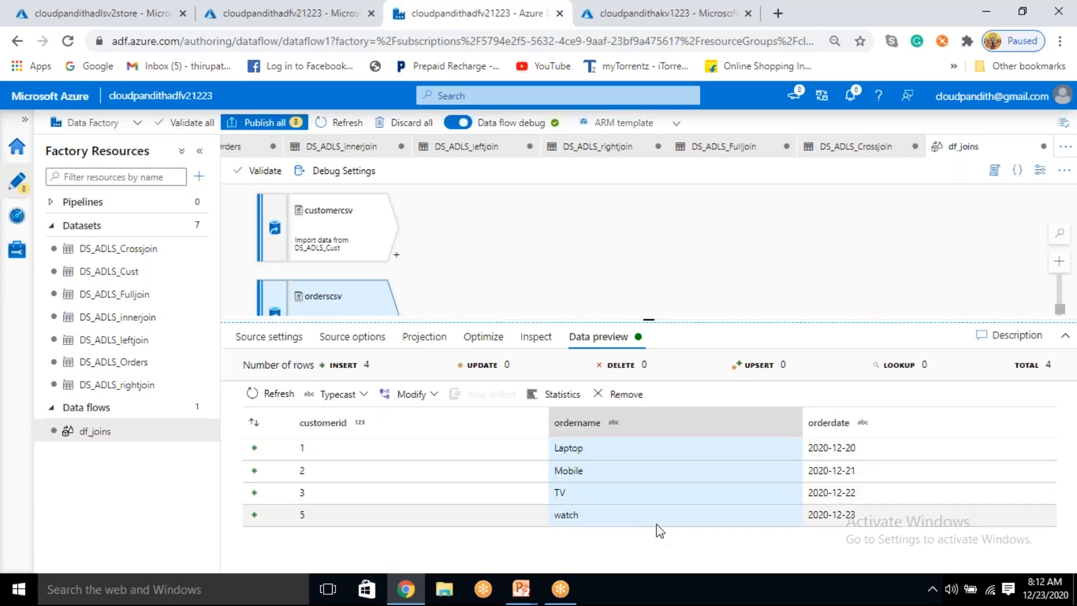
drag(820, 449, 303, 449)
drag(784, 492, 820, 531)
click(822, 537)
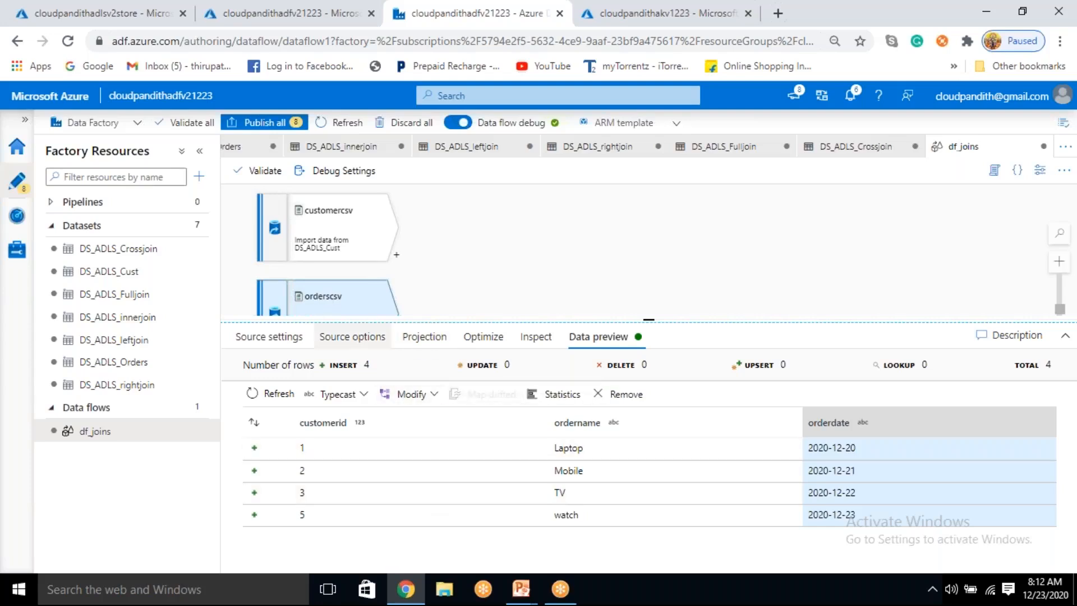
click(328, 223)
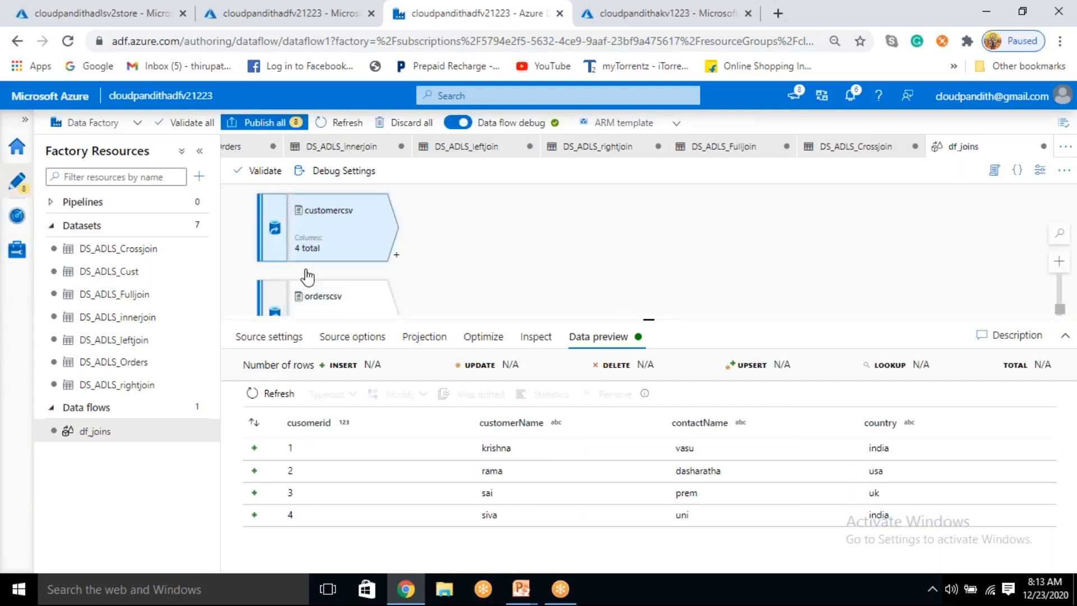
click(298, 512)
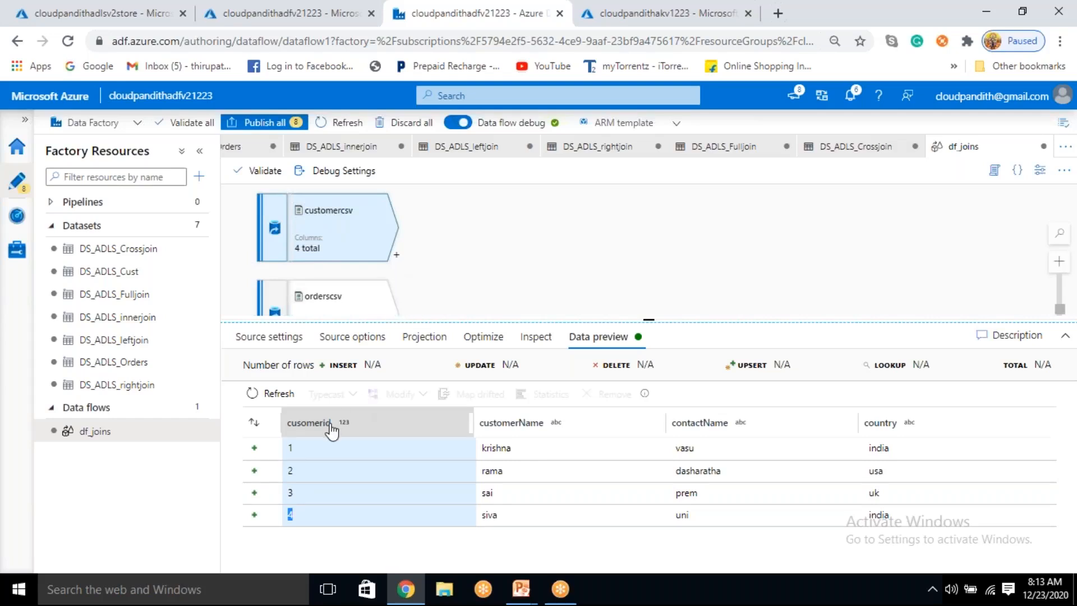
click(317, 309)
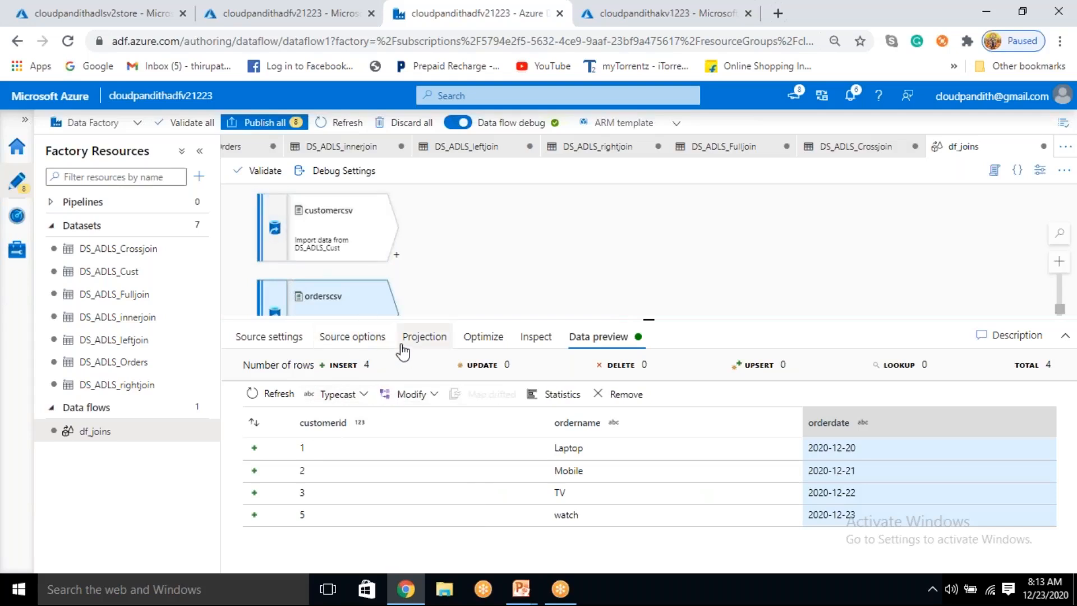
Step: Add a Select transformation after the customercsv source and name its output stream cust_rename
click(647, 319)
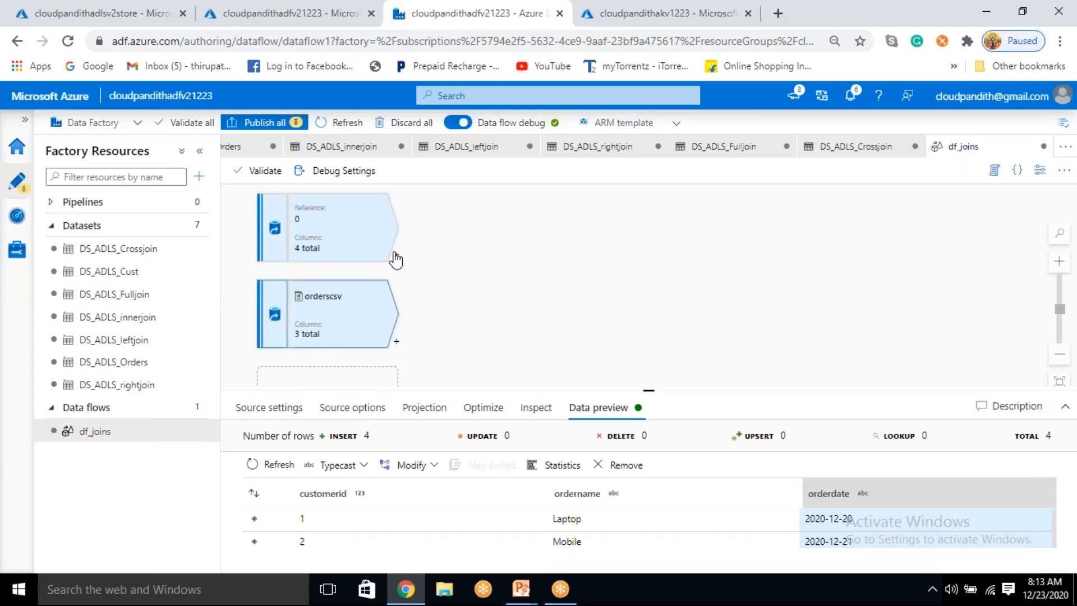
click(396, 255)
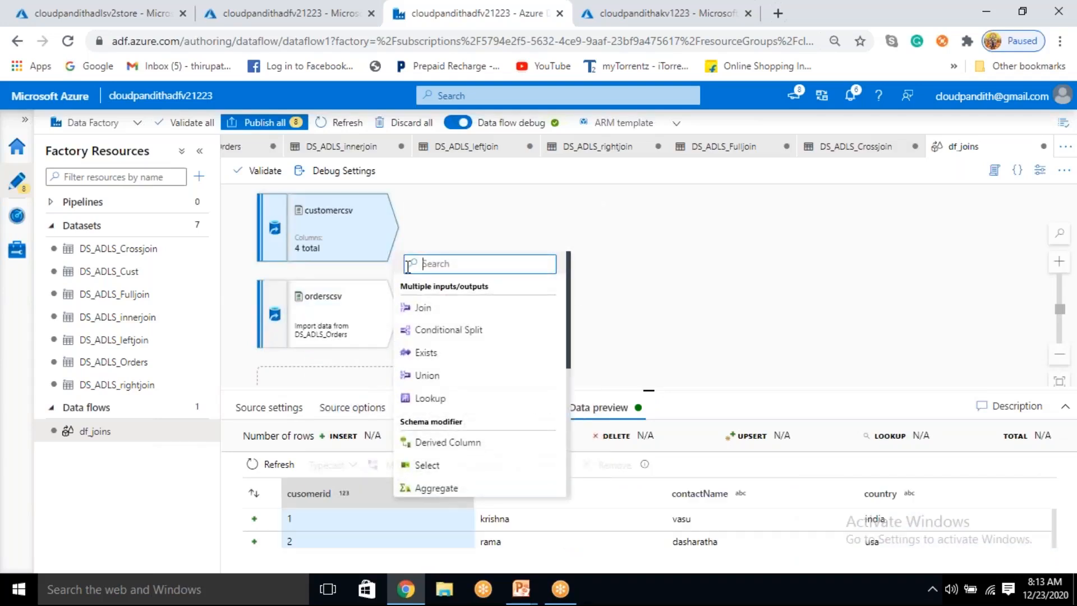
scroll(464, 356, down, 1)
scroll(437, 399, down, 3)
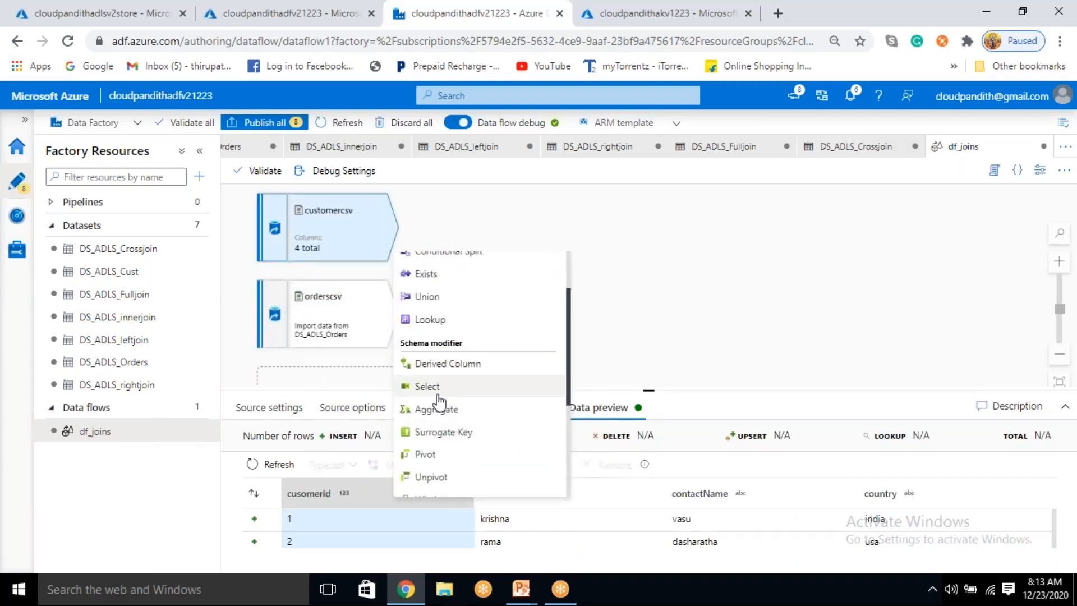
click(428, 387)
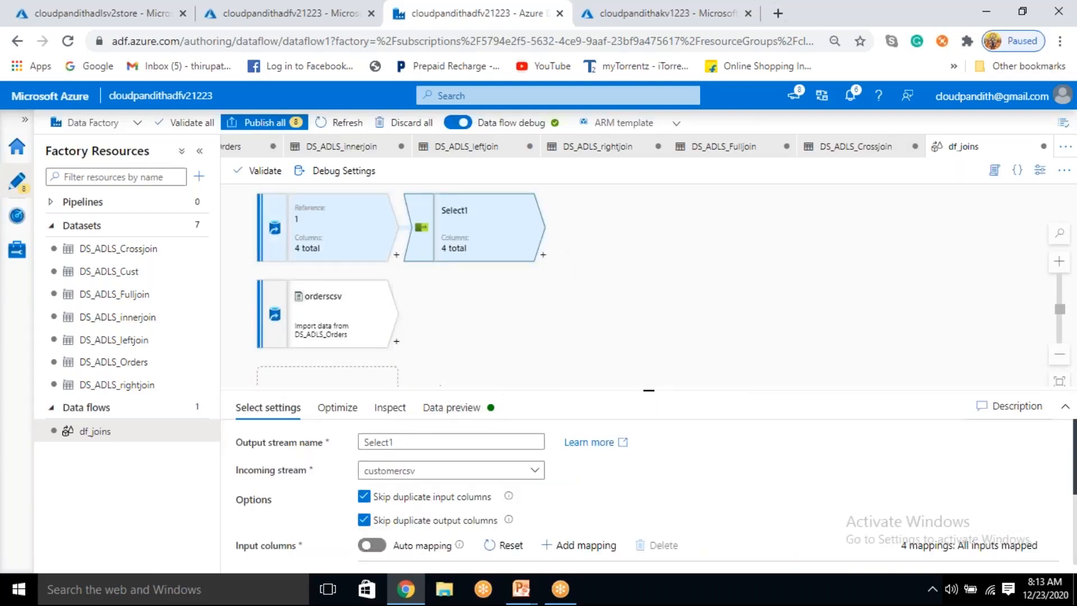
double_click(365, 441)
key(BackSpace)
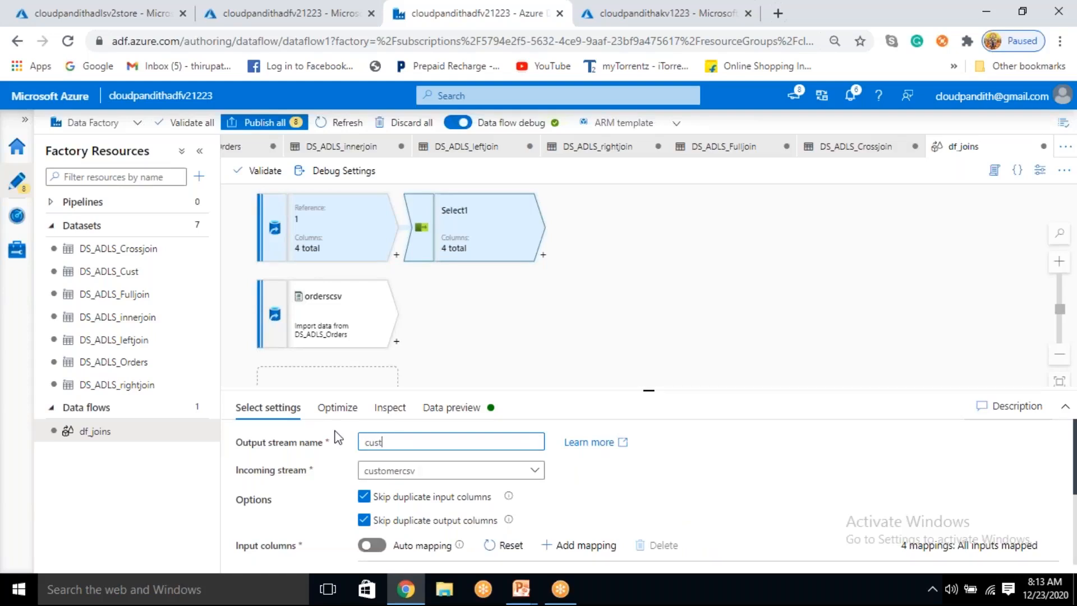
text(cust_rename)
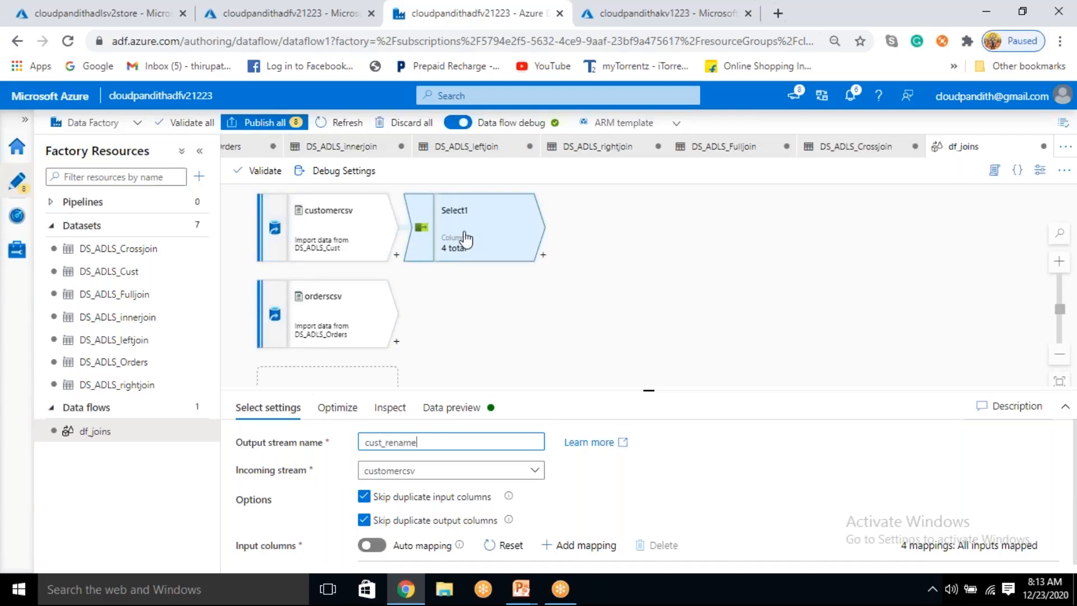
click(500, 315)
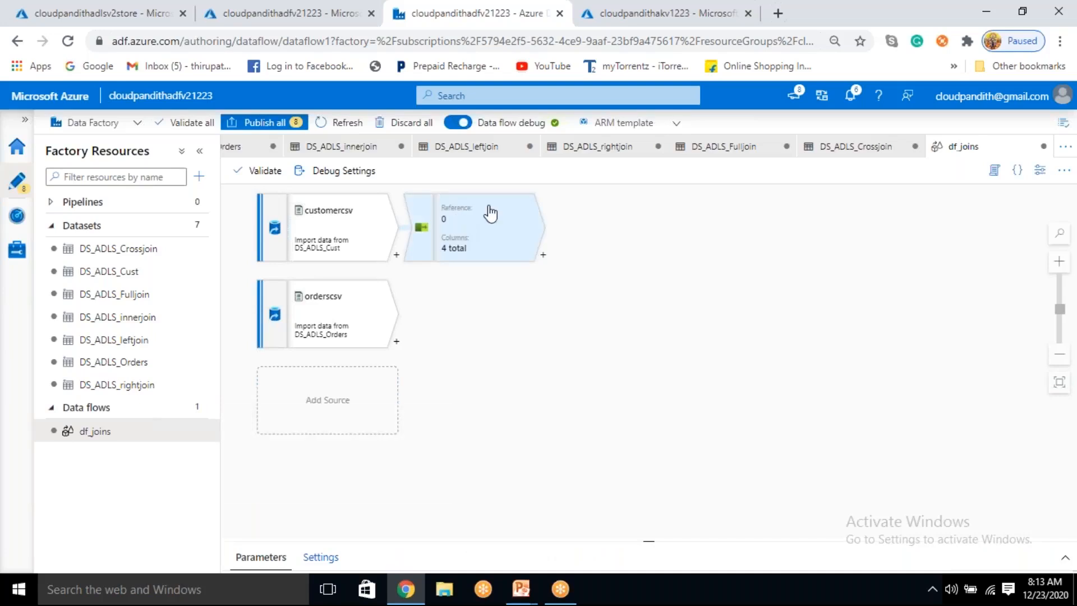
Step: Remove the underscore from the customer Select transformation's output stream name so it reads custrename
click(474, 227)
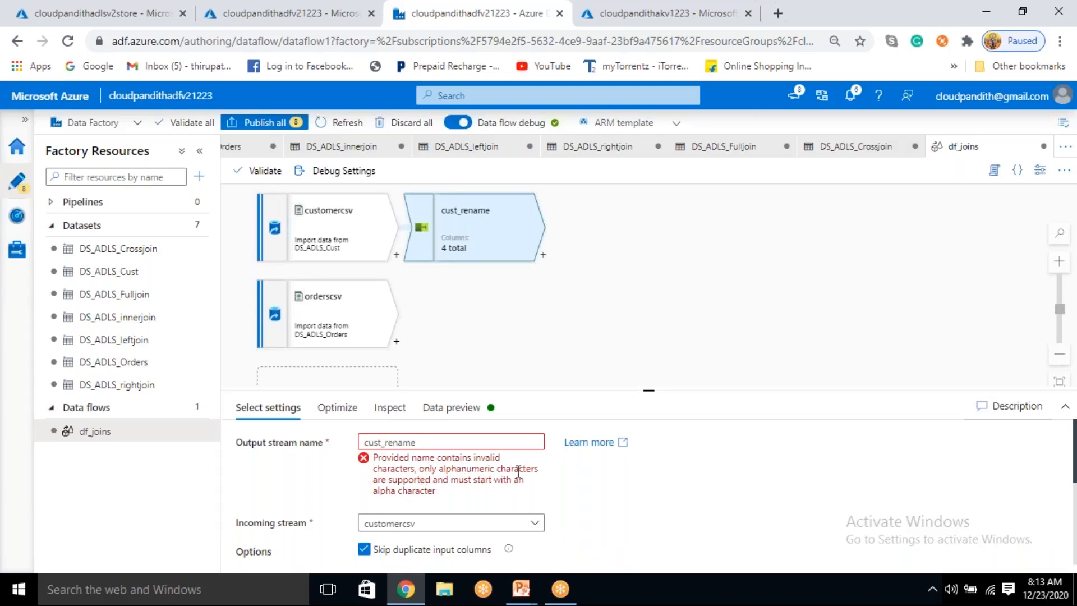
click(387, 443)
key(BackSpace)
click(630, 356)
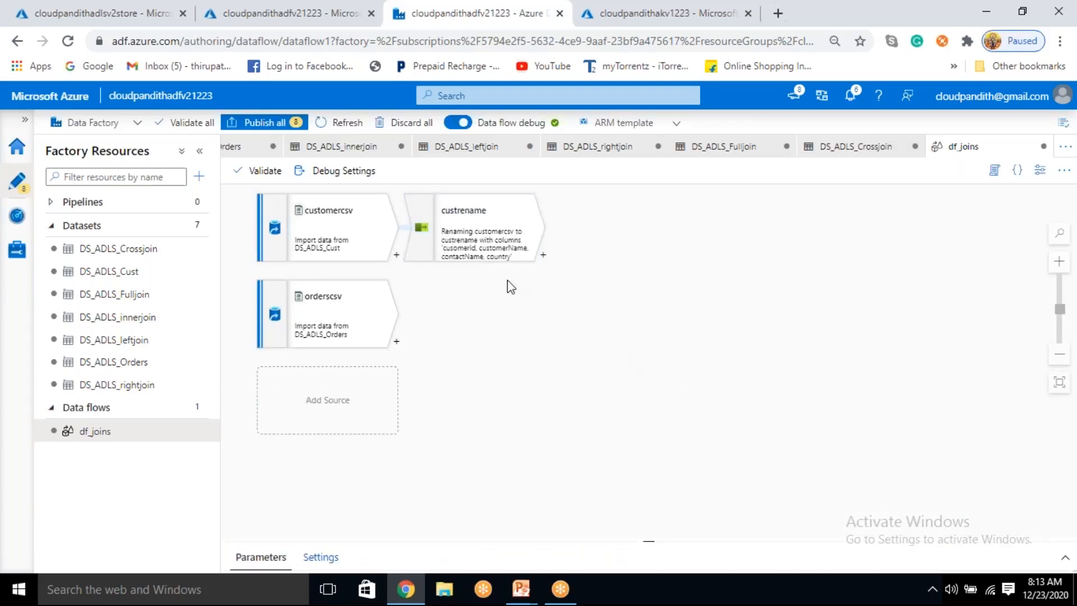
Step: Rename the cusomerid output column to cust_cusomerid in the custrename mapping and select its cust_ prefix for reuse
click(483, 236)
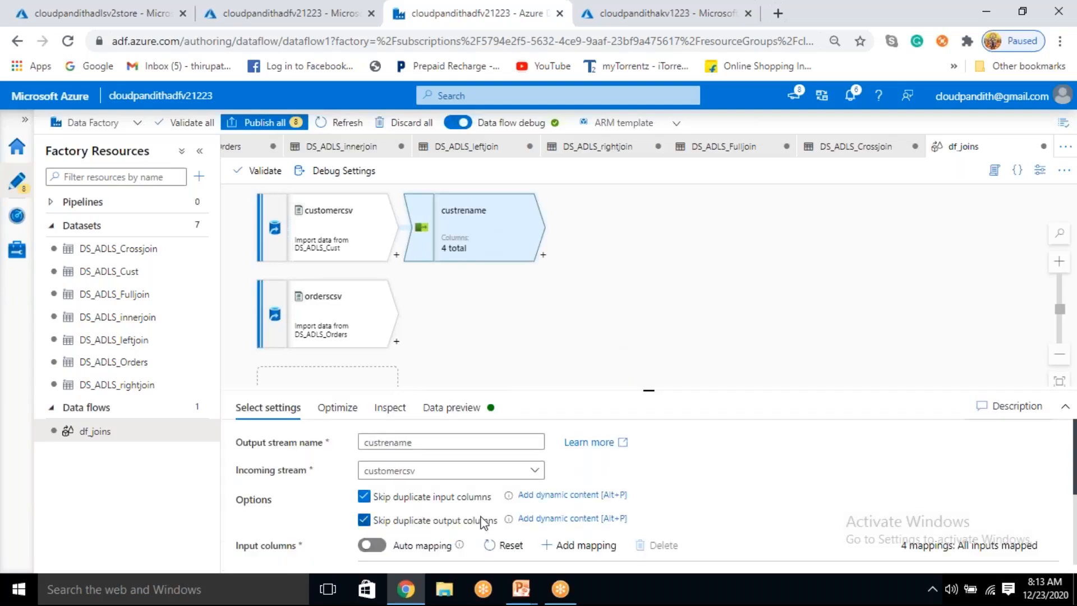
scroll(480, 516, down, 3)
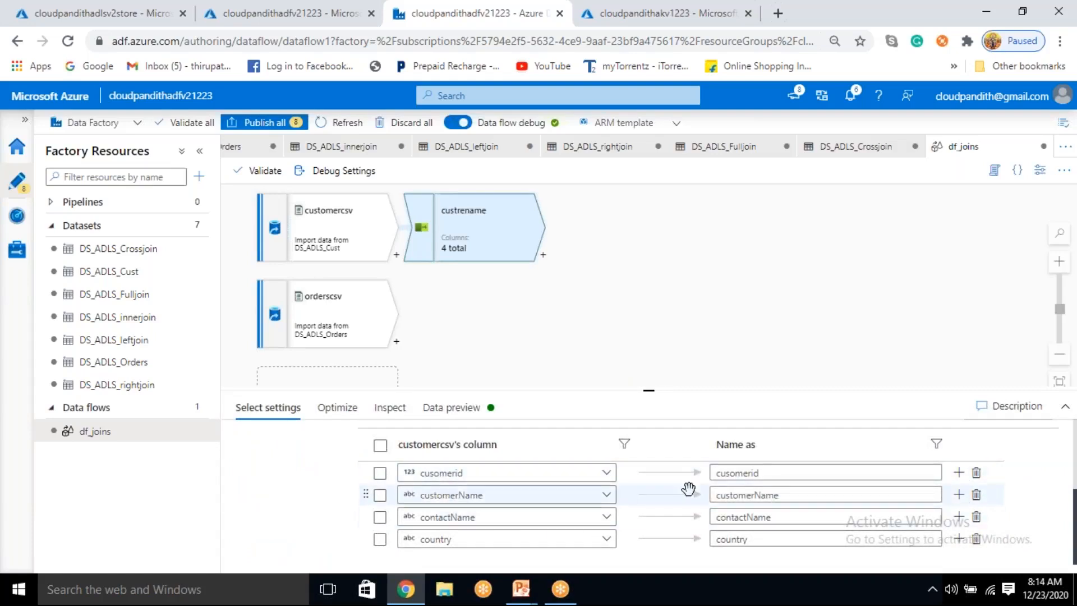
click(713, 476)
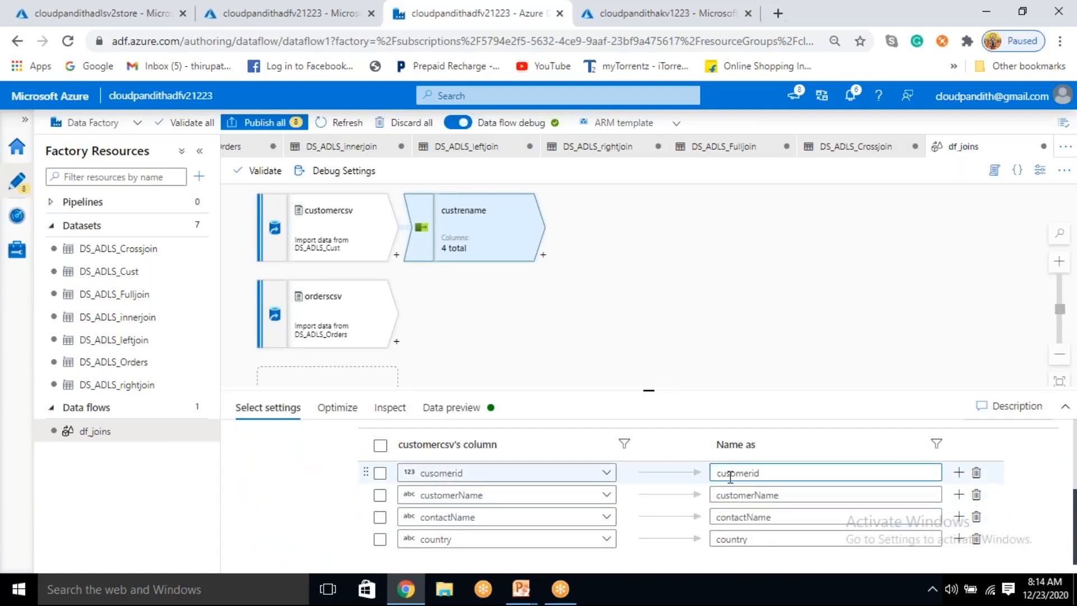
text(src)
text(_)
key(BackSpace)
key(BackSpace)
key(BackSpace)
key(BackSpace)
text(cust_)
key(shift+Home)
key(ctrl+c)
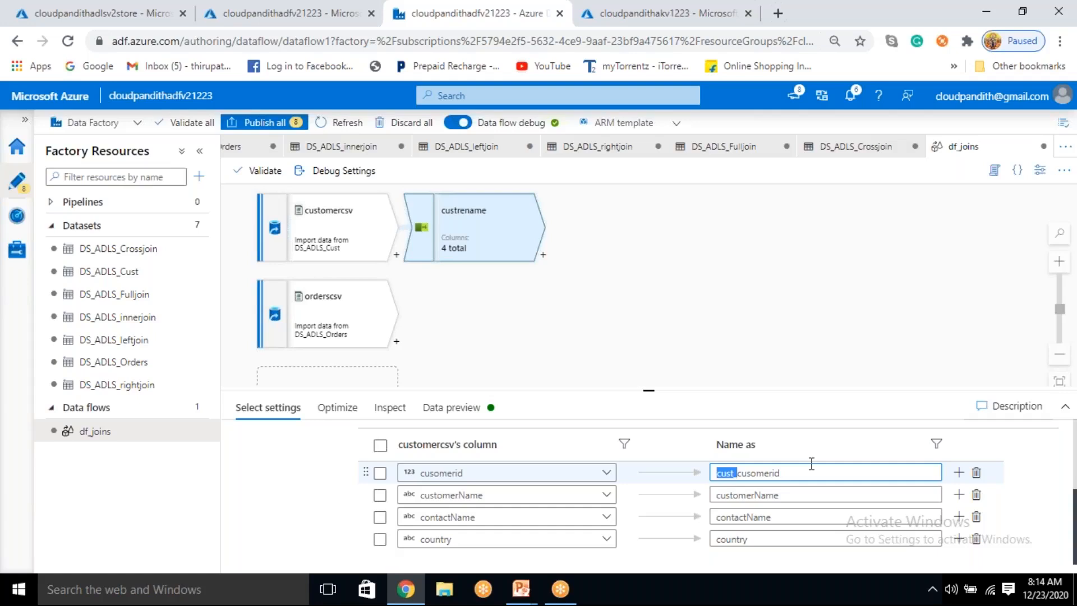
Step: Add the cust_ prefix to the customerName, contactName and country output column names in the custrename mapping
click(715, 496)
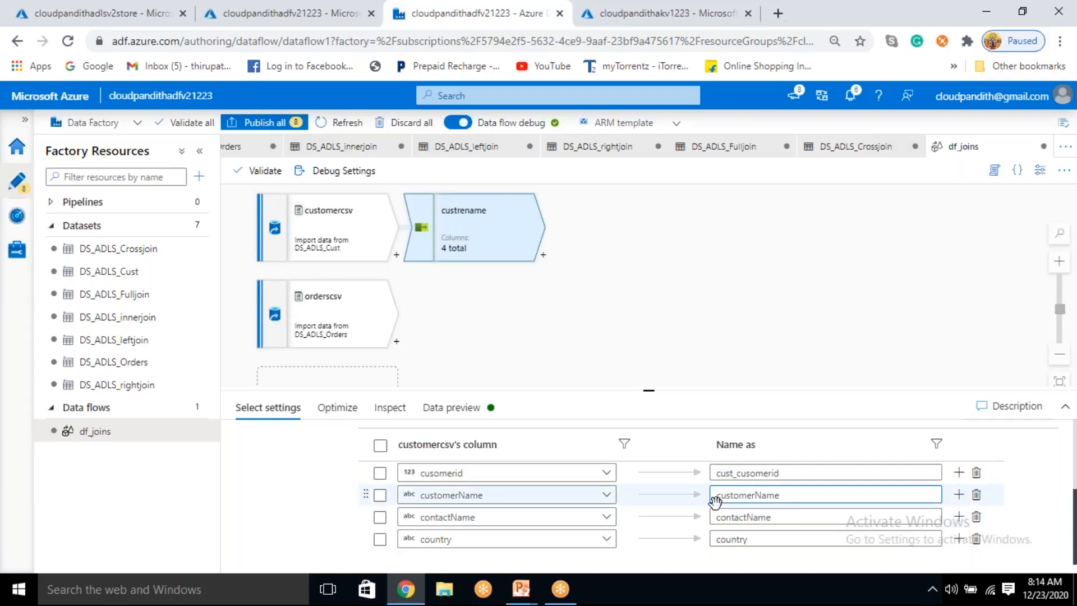
key(ctrl+v)
click(717, 517)
key(ctrl+v)
click(719, 540)
key(ctrl+v)
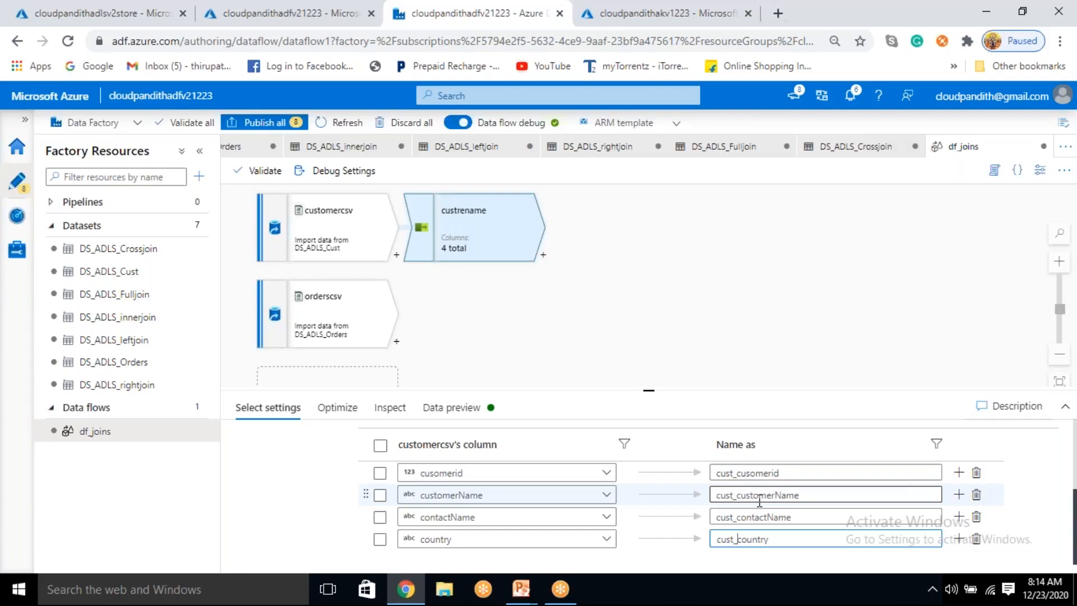
Step: Add a Select transformation after the orderscsv source and name its output stream orderrename
scroll(760, 500, up, 3)
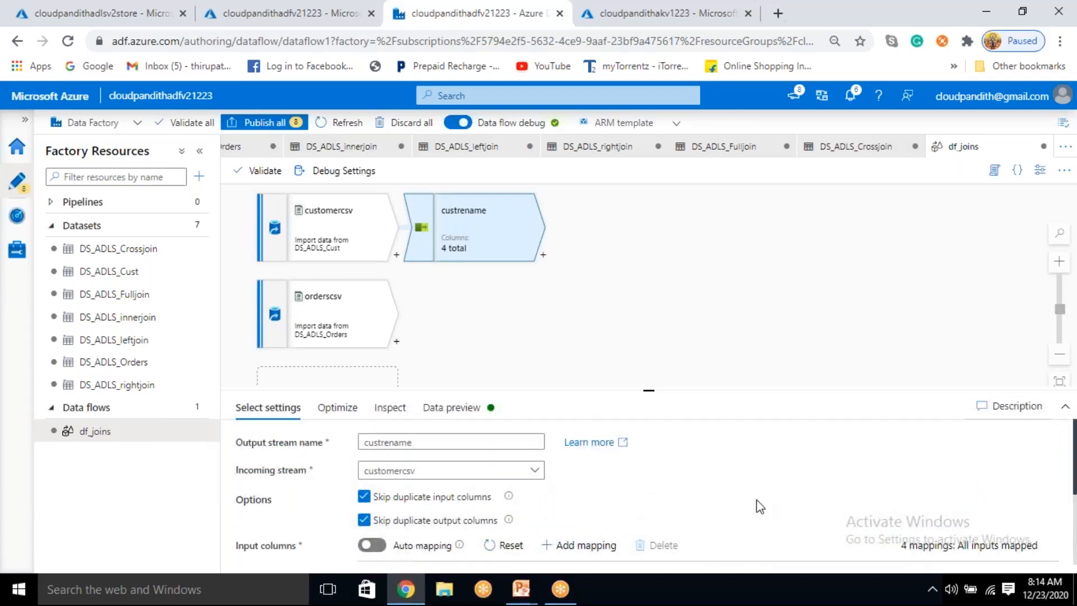
click(397, 341)
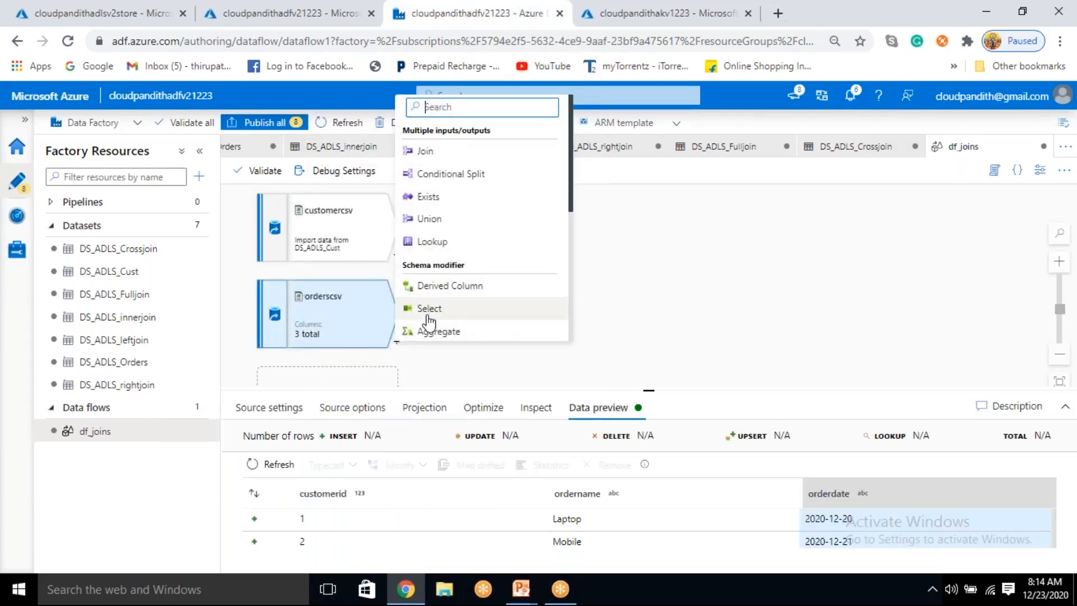
click(432, 308)
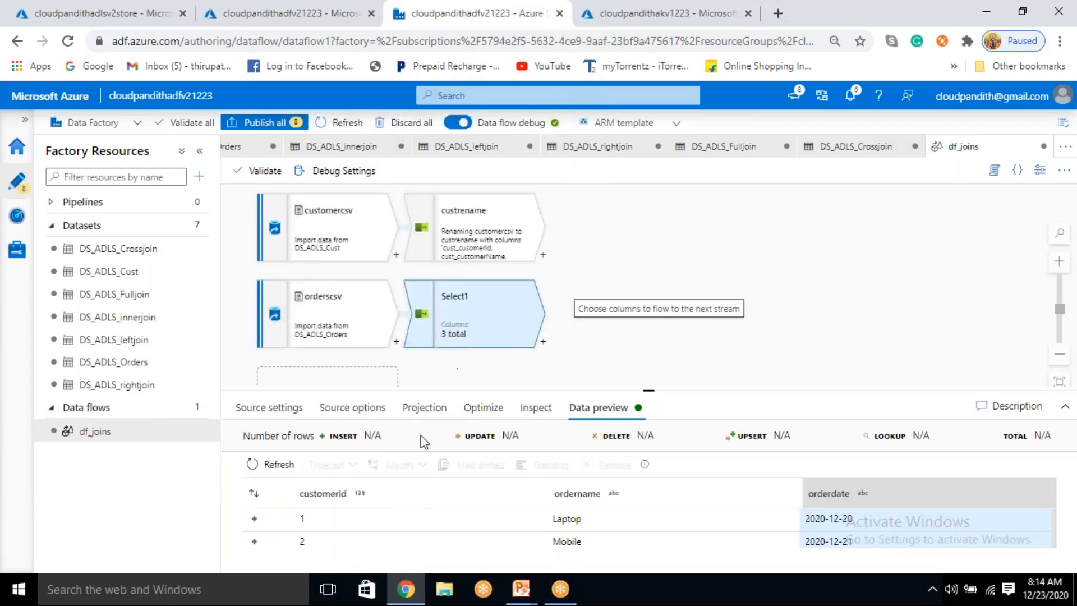
drag(407, 439, 343, 449)
key(BackSpace)
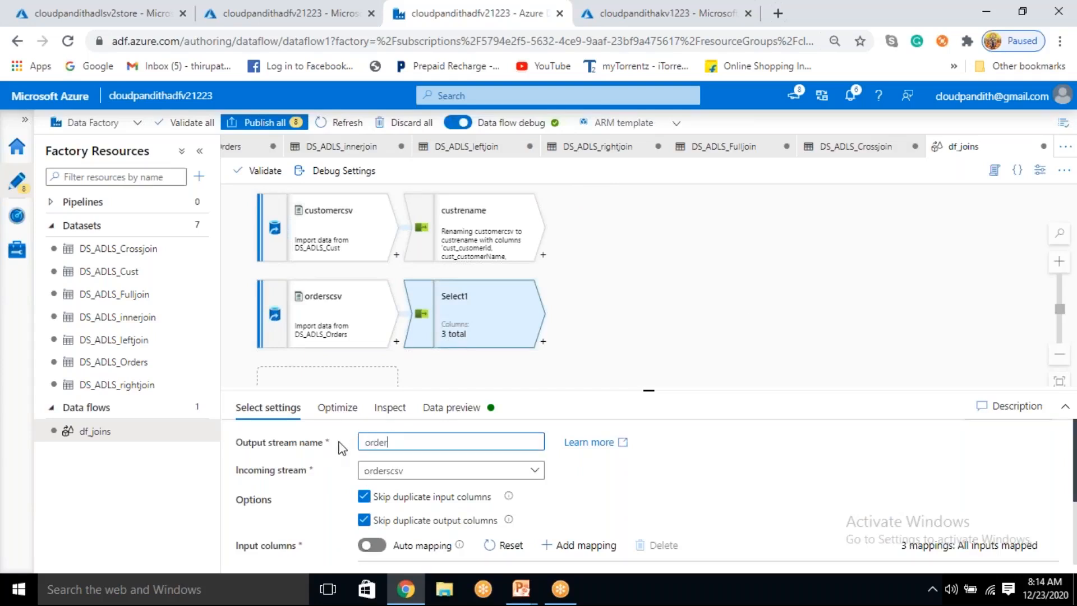
text(orderrename)
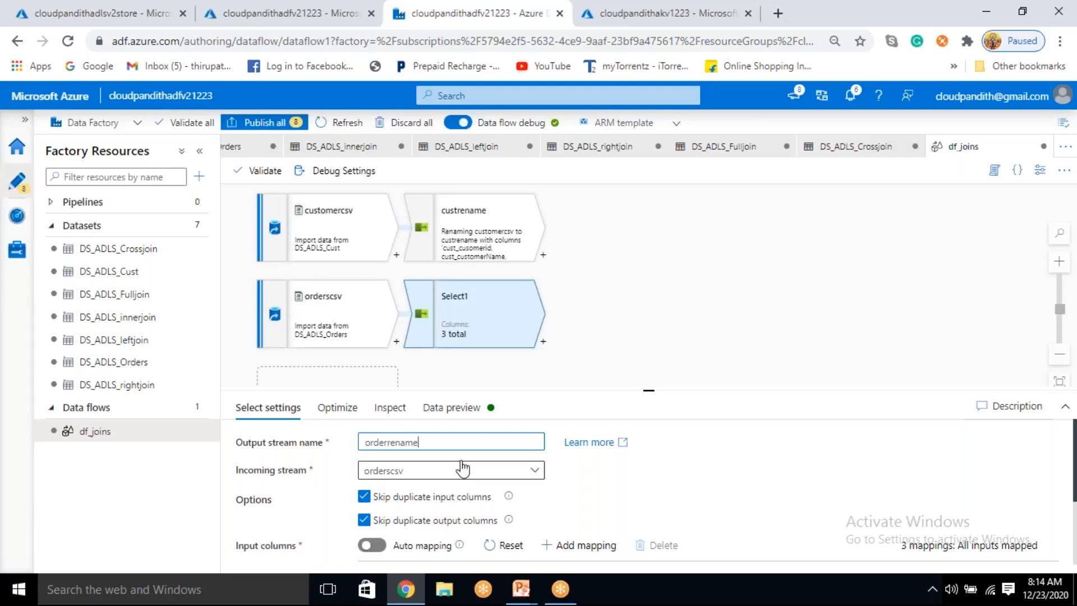
Step: Rename the orderrename output columns to order_customerid, order_ordername and order_orderdate
scroll(461, 469, down, 2)
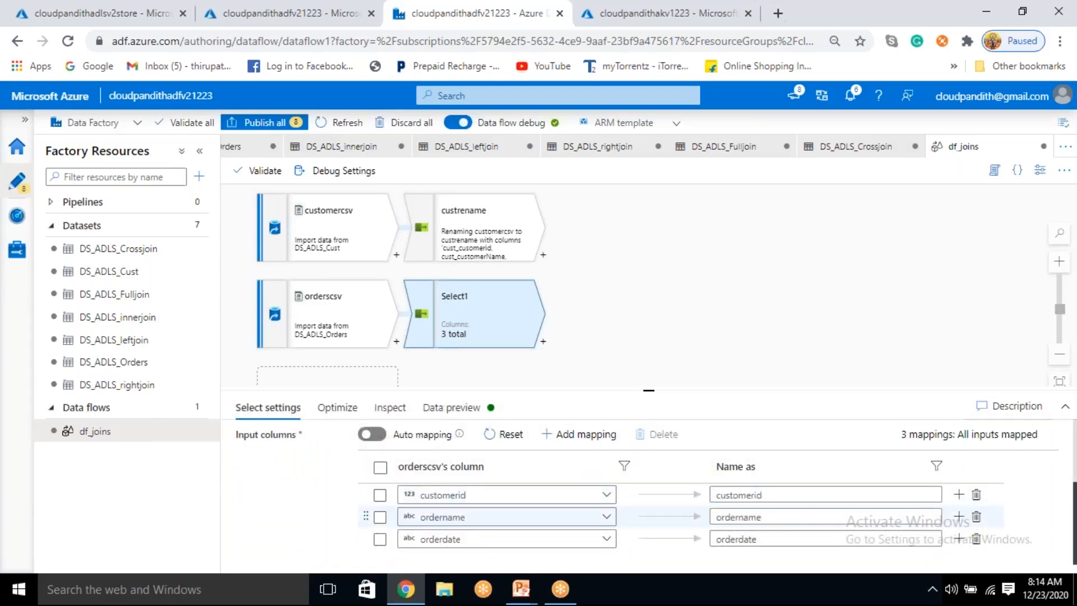
click(719, 496)
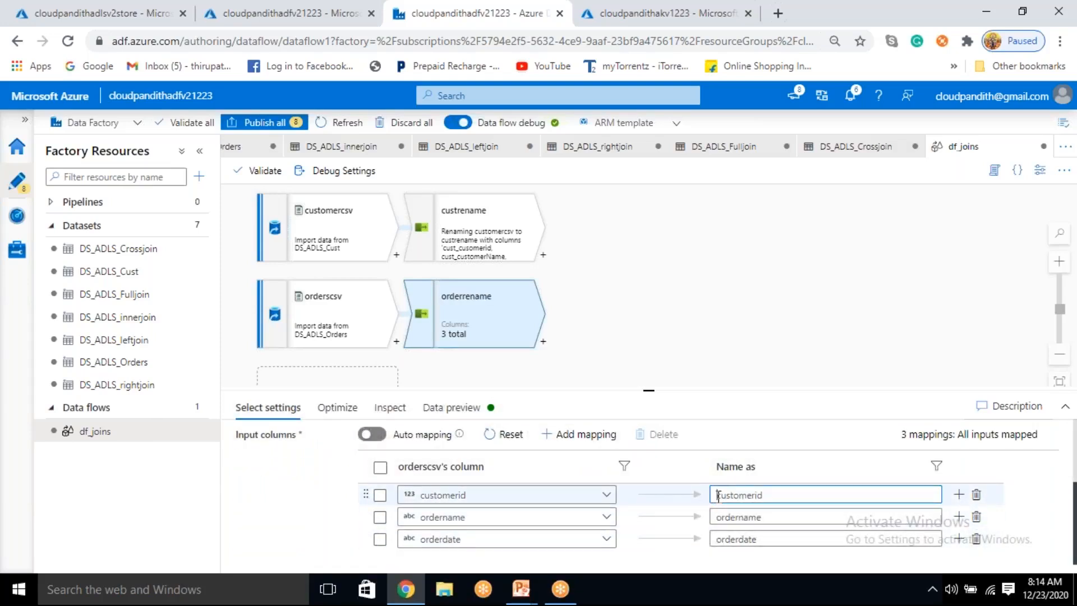
text(order_)
key(shift+Home)
key(ctrl+c)
click(717, 517)
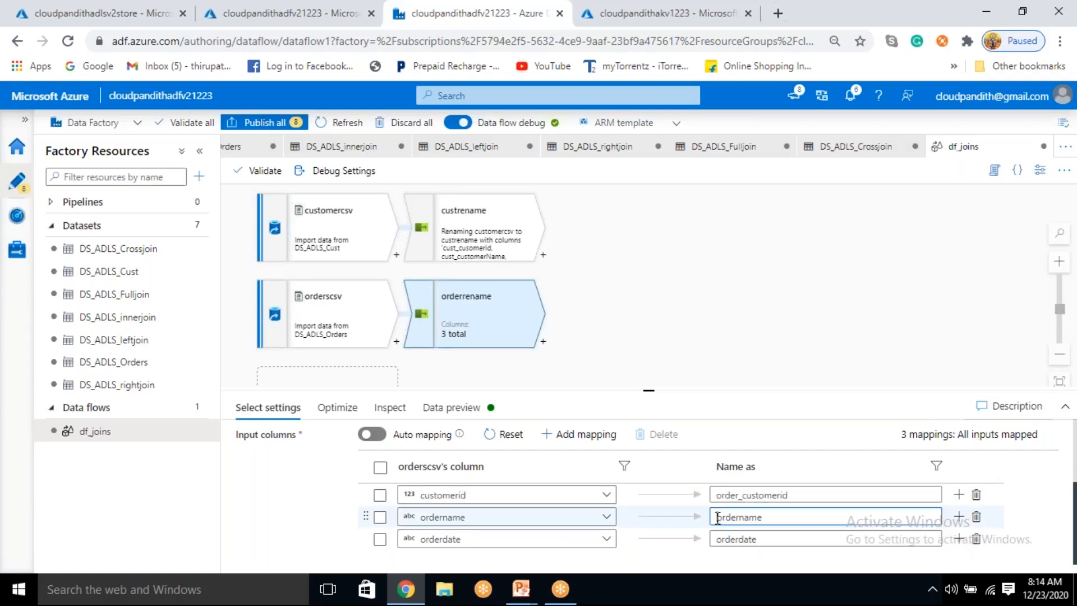
key(ctrl+v)
click(719, 539)
key(ctrl+v)
click(747, 568)
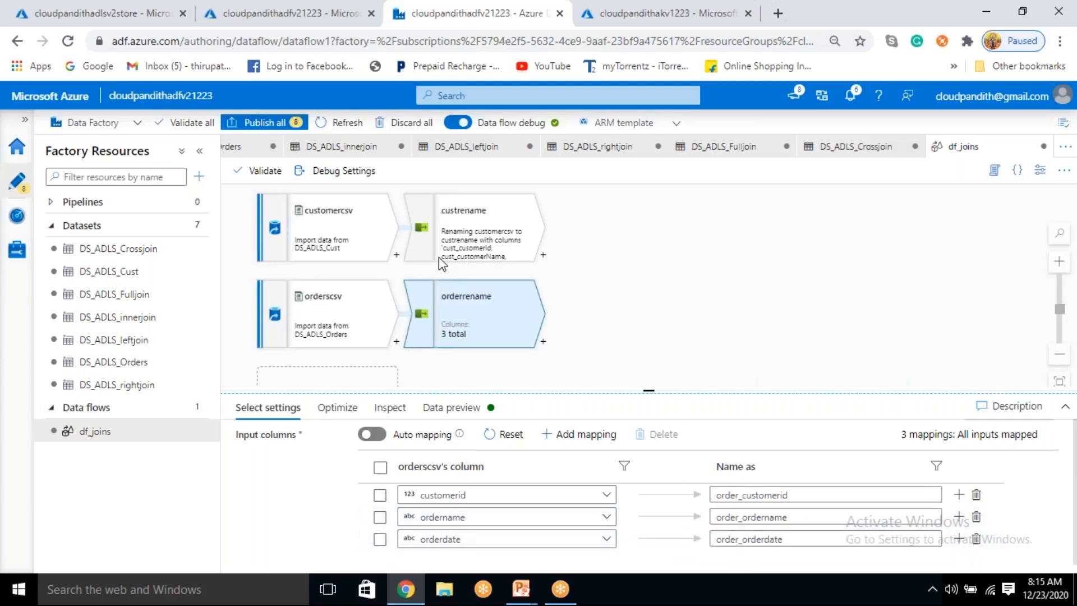
Step: Inspect the orderrename transformation's schema, comparing its output columns with its input columns
click(391, 414)
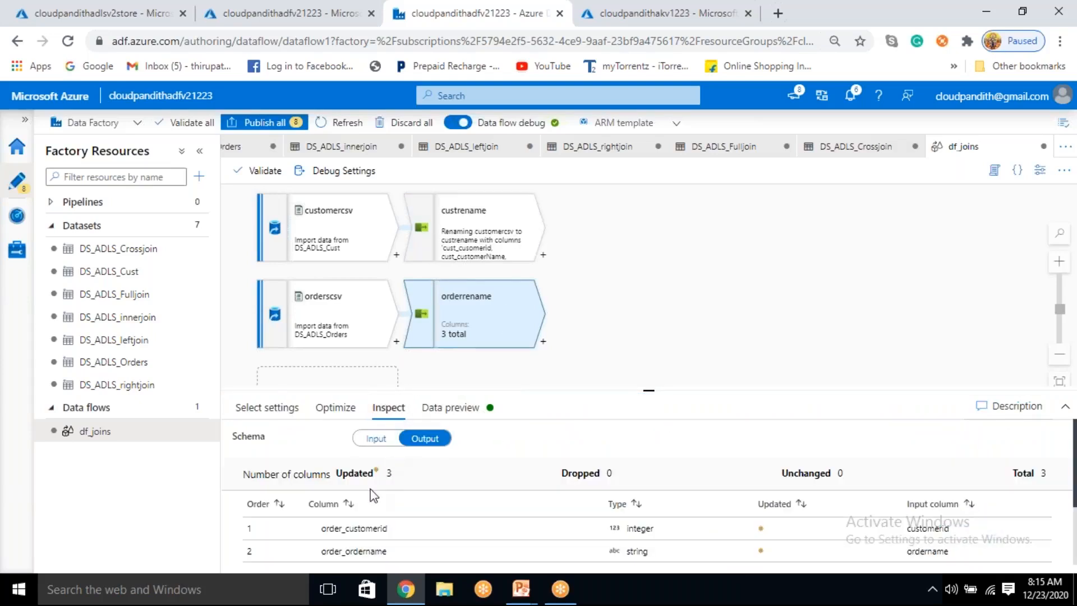
scroll(376, 522, down, 2)
scroll(359, 522, up, 2)
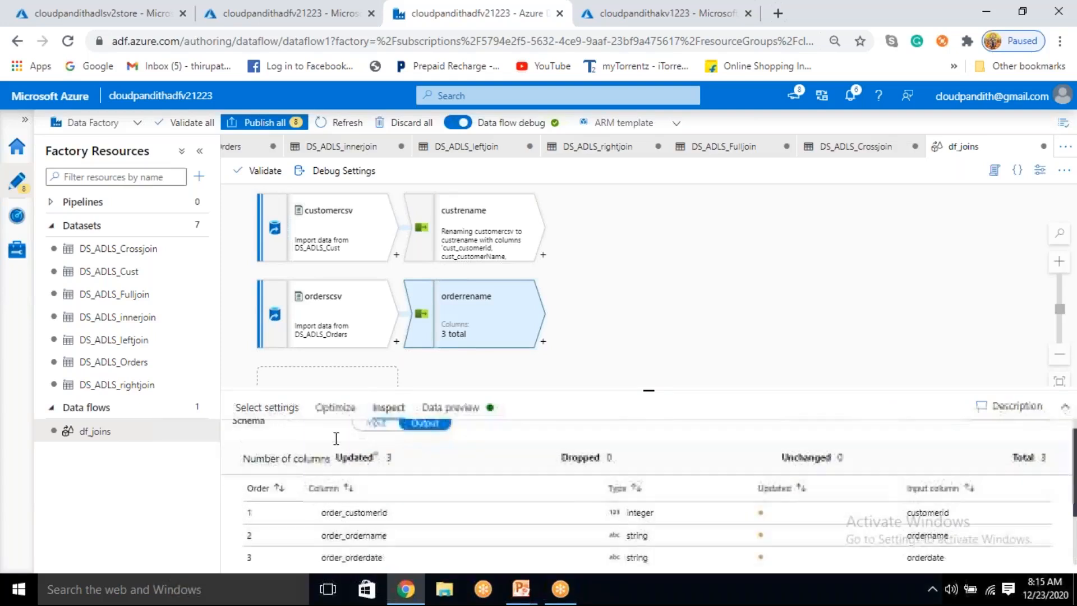
click(380, 425)
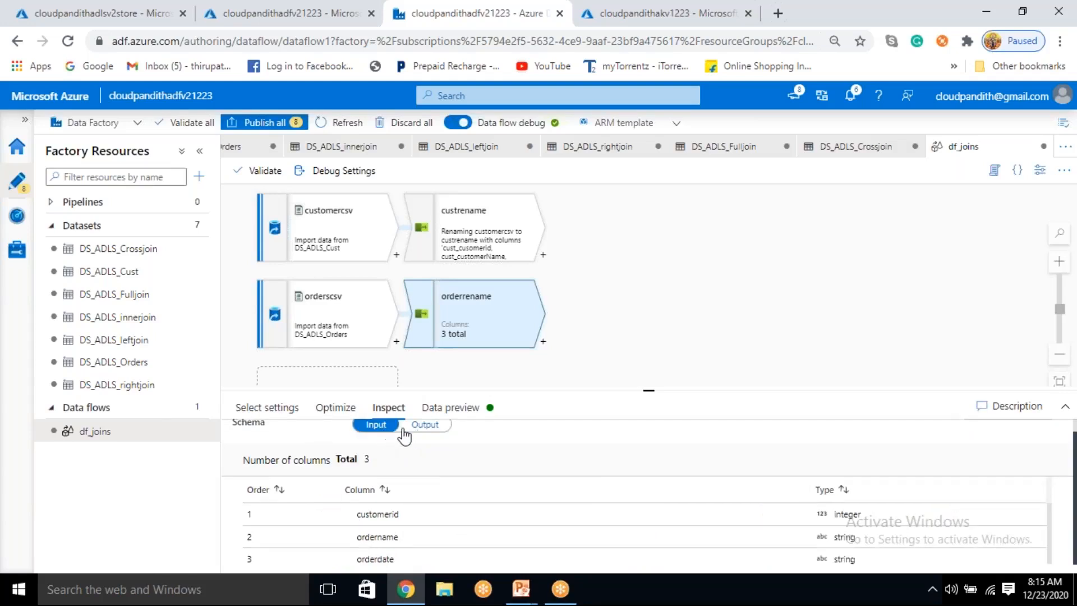
scroll(392, 443, up, 1)
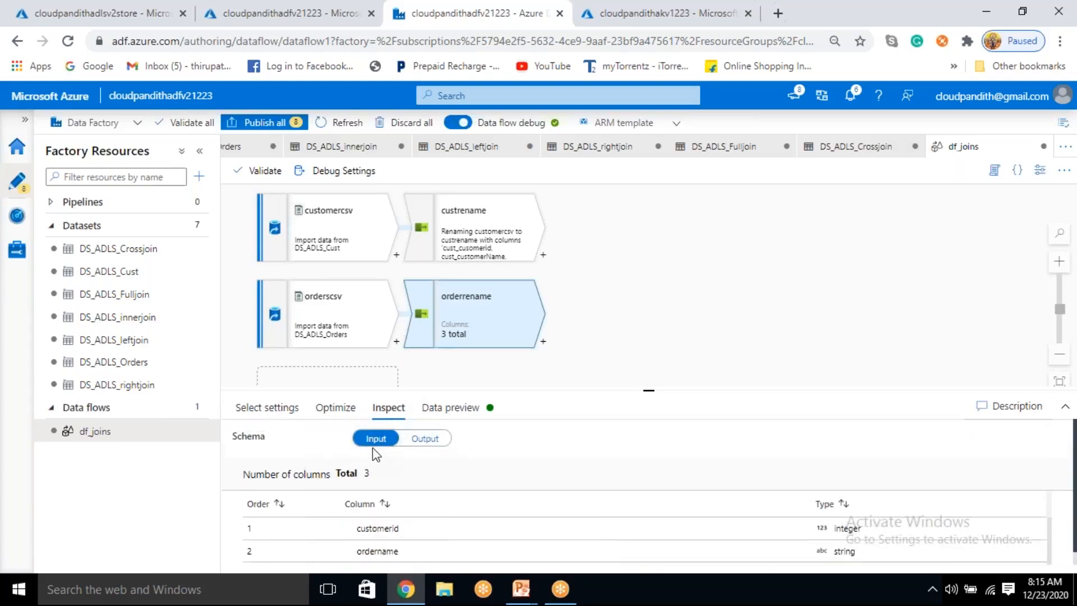
click(418, 448)
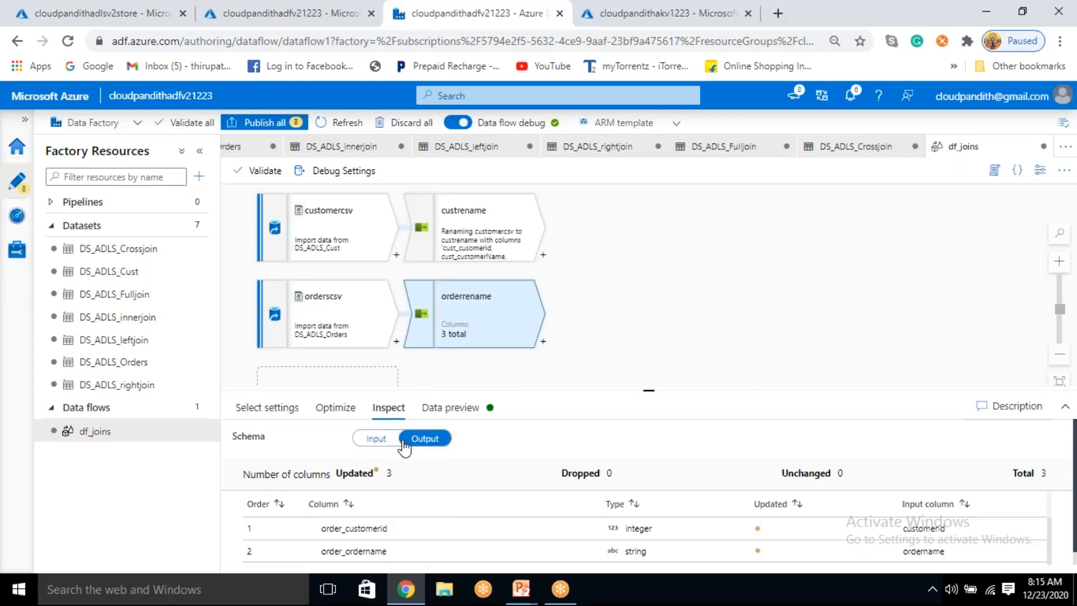
click(379, 443)
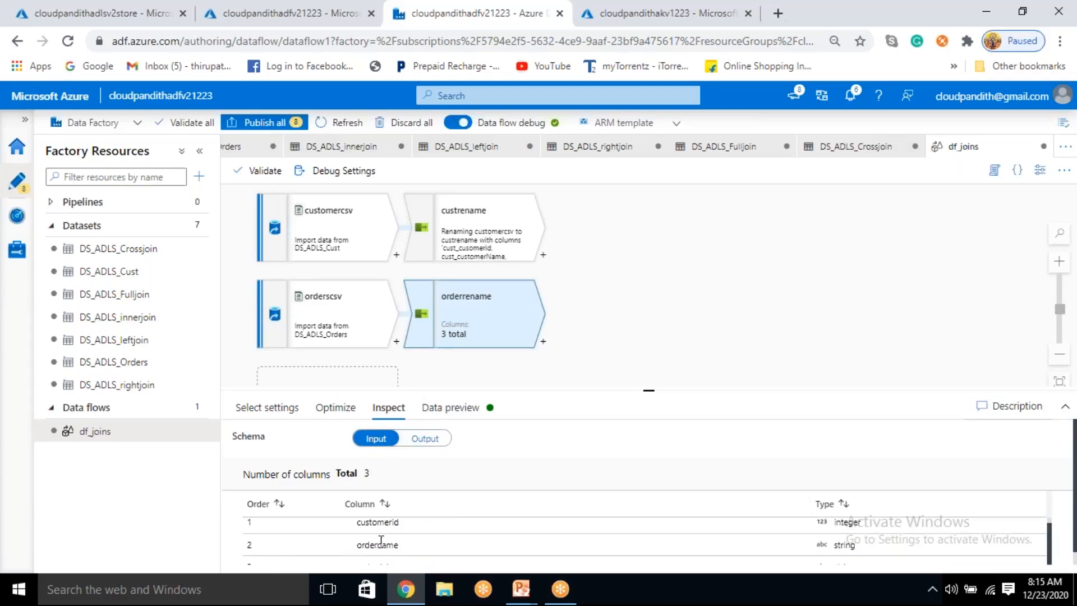
Step: Compare the input and output schema columns of the orderrename transformation
scroll(391, 566, down, 1)
scroll(391, 562, up, 1)
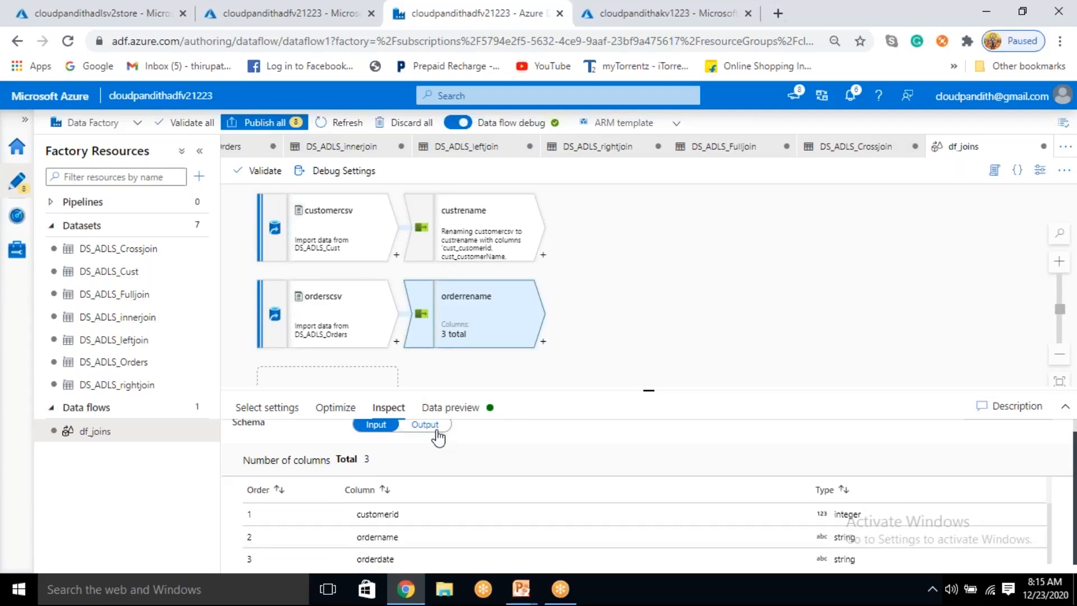
click(426, 425)
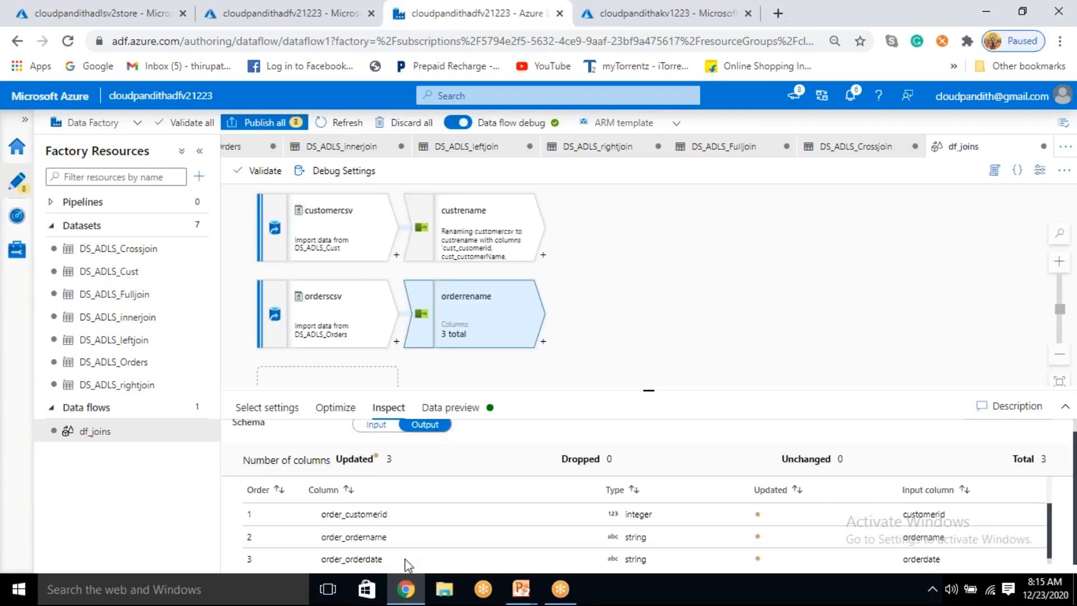
Step: Inspect the custrename transformation's input and output schema and refresh its data preview
click(483, 233)
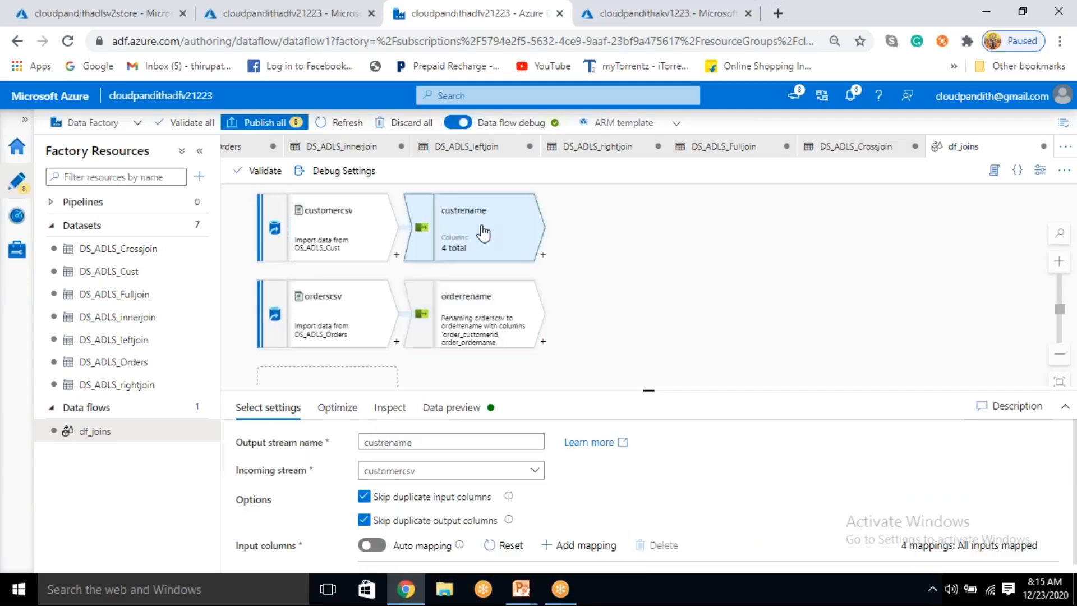
click(390, 408)
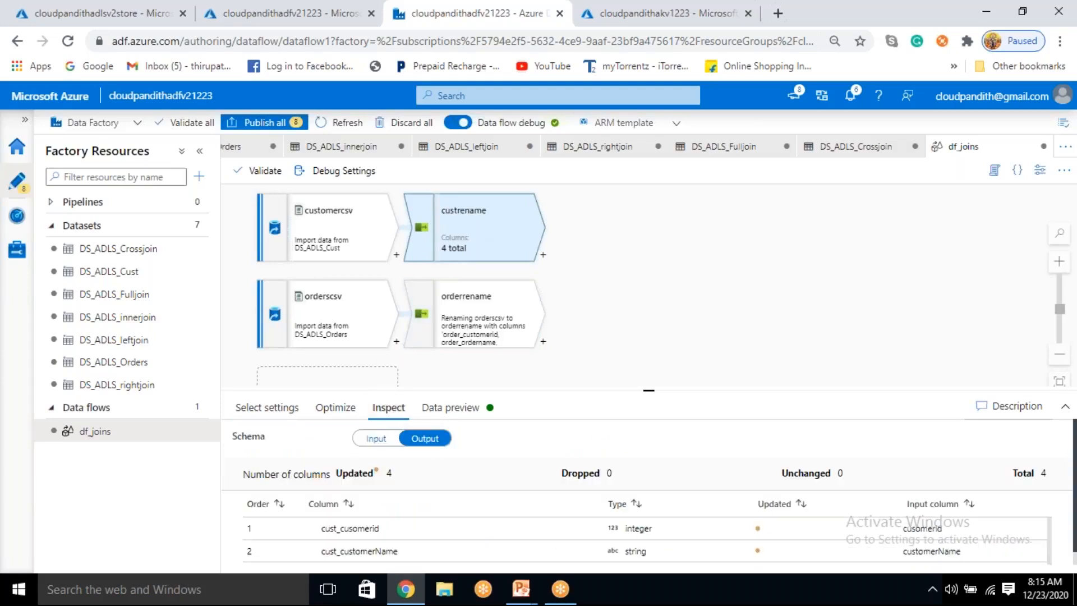
click(369, 443)
click(455, 413)
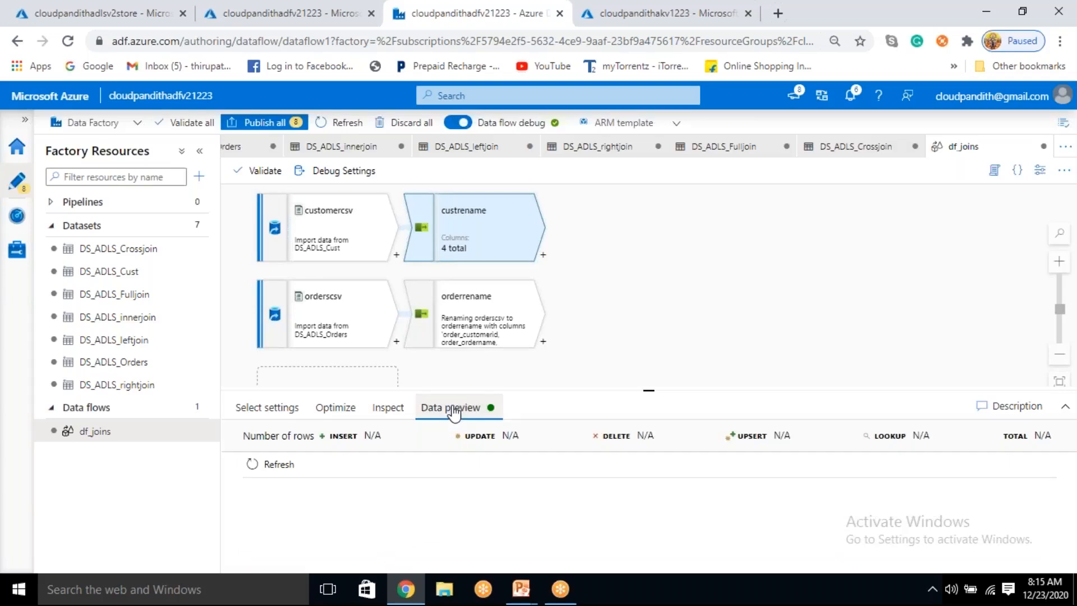
click(279, 465)
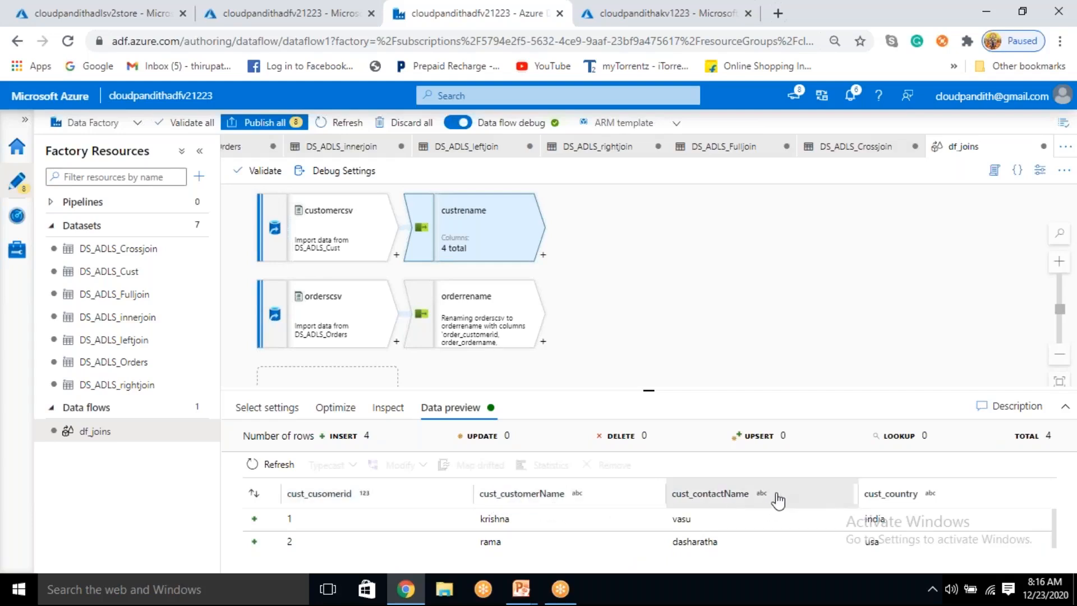
Step: Load the orderrename data preview and review all rows under the order_ prefixed columns
click(481, 318)
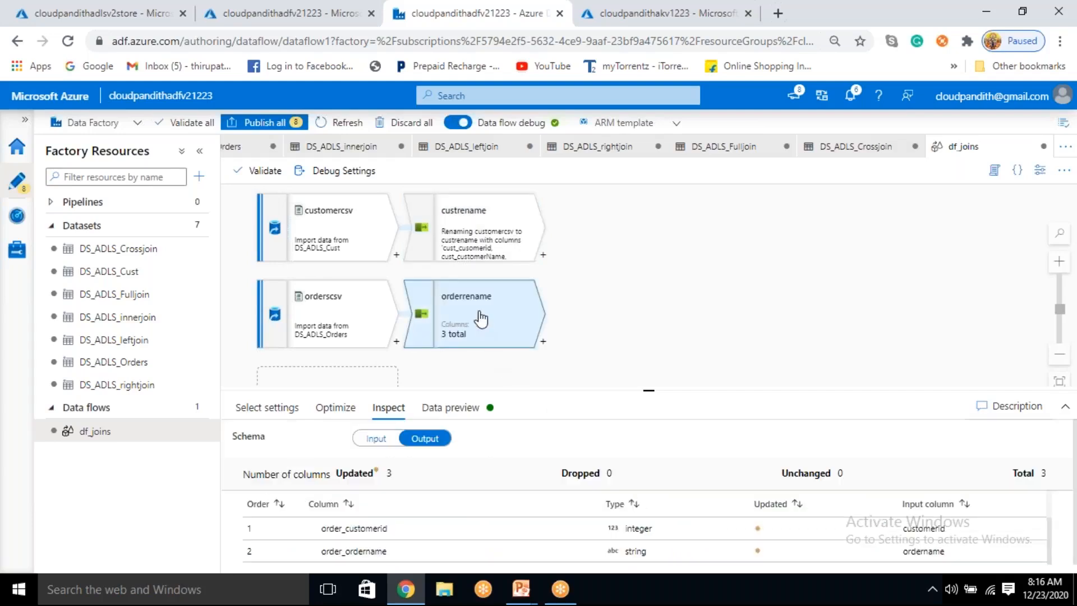
click(451, 408)
click(273, 464)
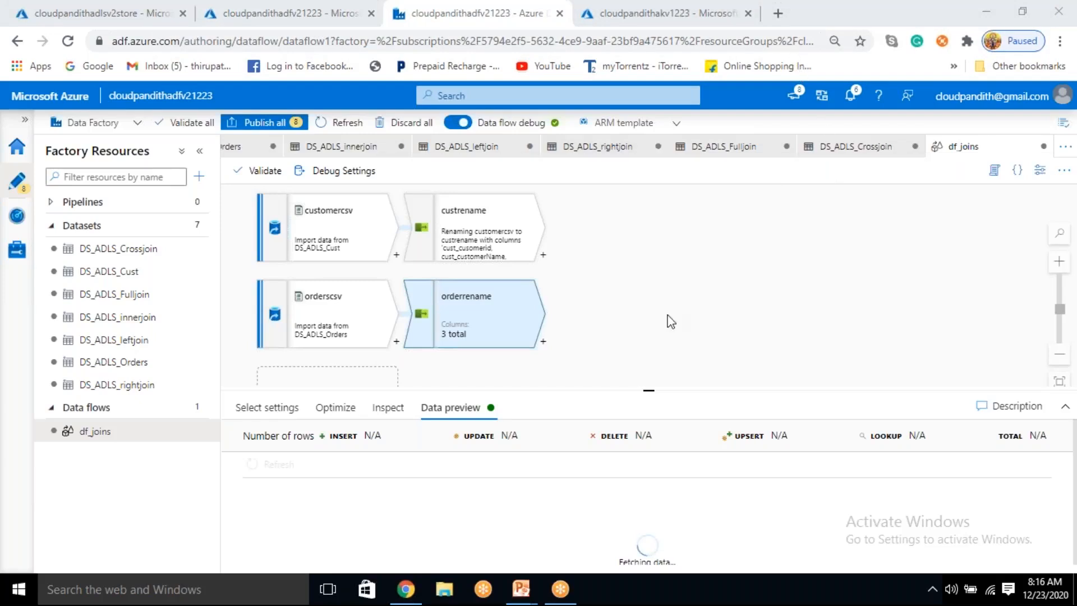
drag(649, 391, 649, 372)
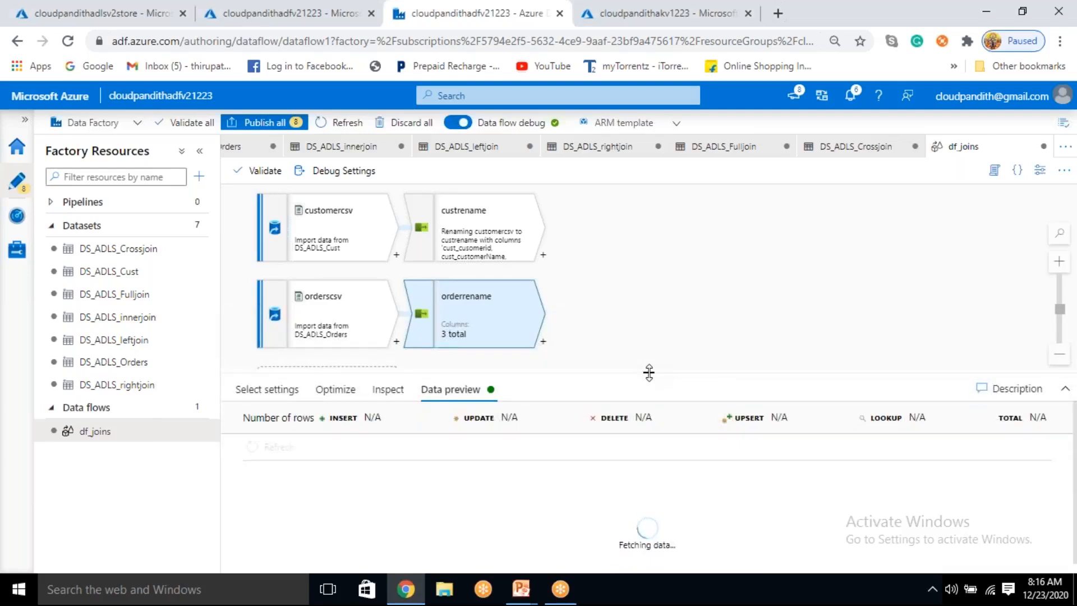
drag(649, 372, 672, 372)
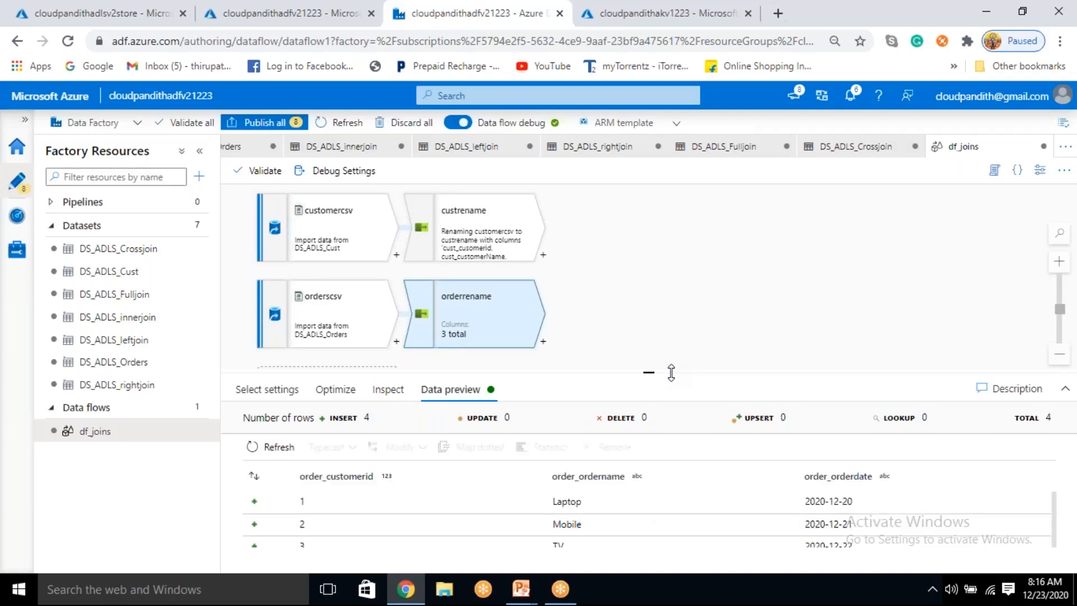
scroll(420, 524, down, 1)
scroll(540, 506, up, 1)
scroll(702, 533, down, 1)
scroll(628, 544, up, 1)
scroll(578, 541, down, 2)
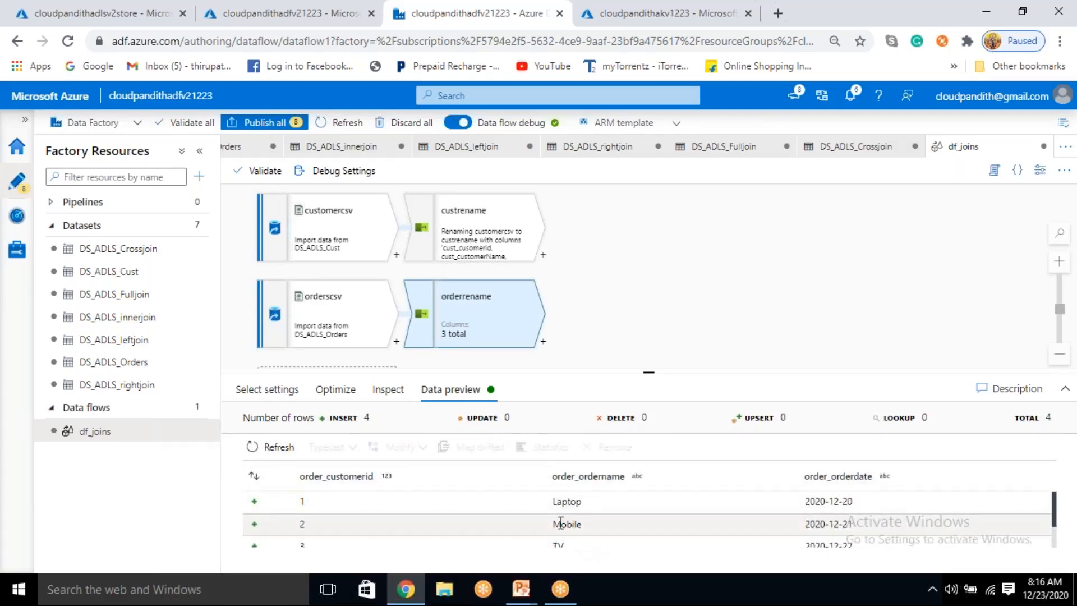
scroll(537, 536, up, 2)
scroll(540, 542, down, 2)
scroll(565, 533, up, 1)
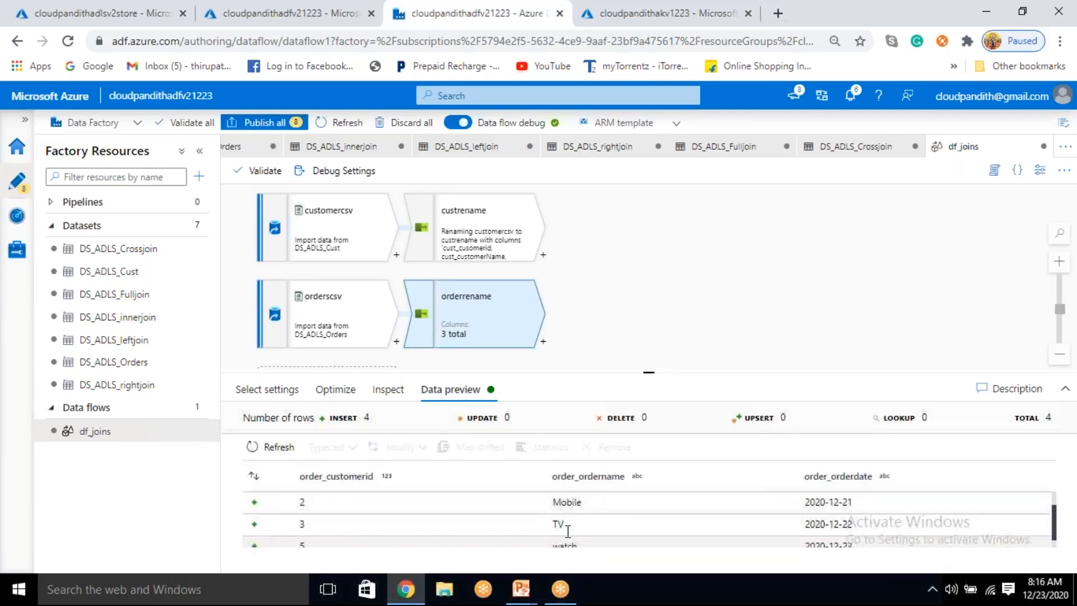
scroll(568, 531, down, 1)
Step: Add a Join transformation after custrename with orderrename as its right stream
click(542, 258)
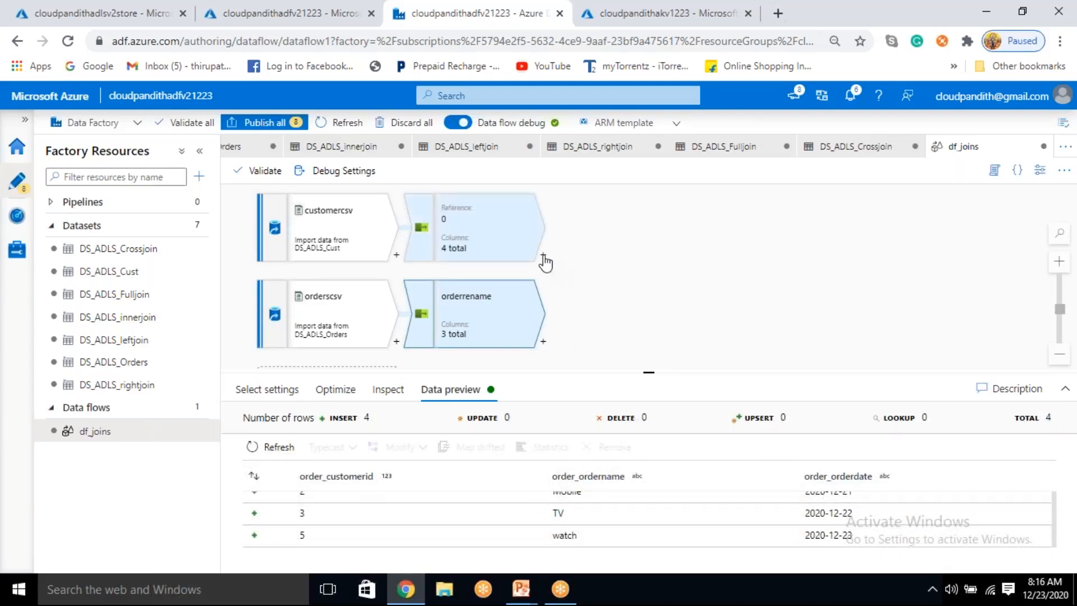
click(637, 238)
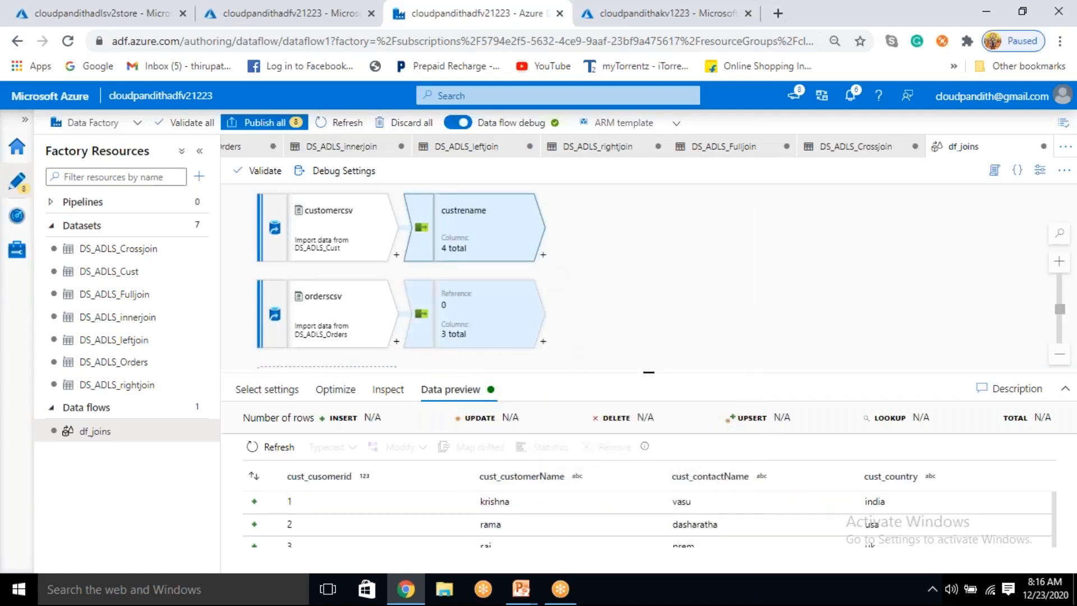
click(543, 255)
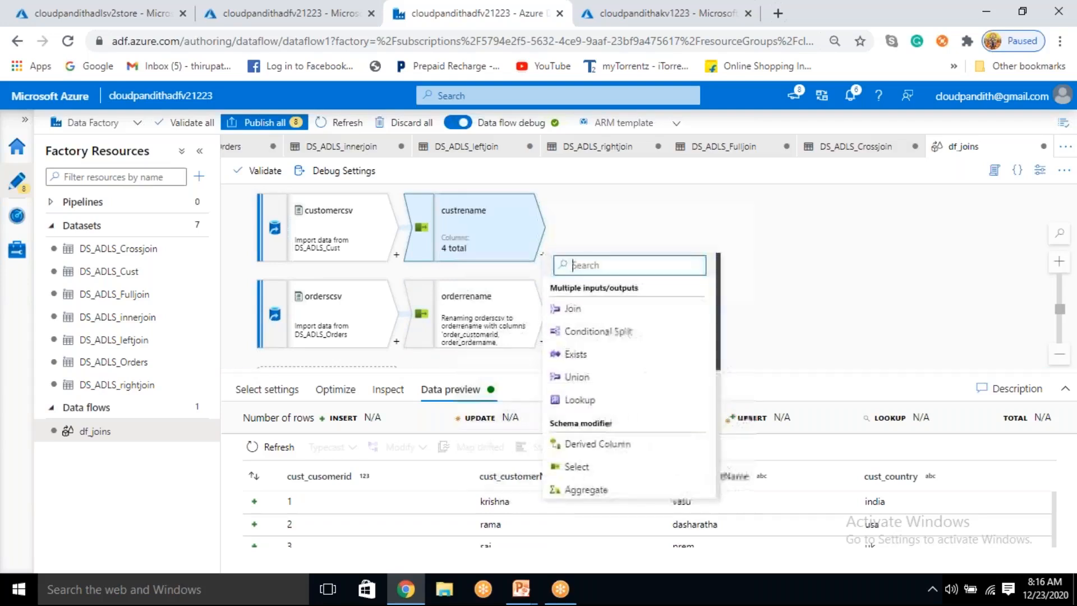
click(580, 310)
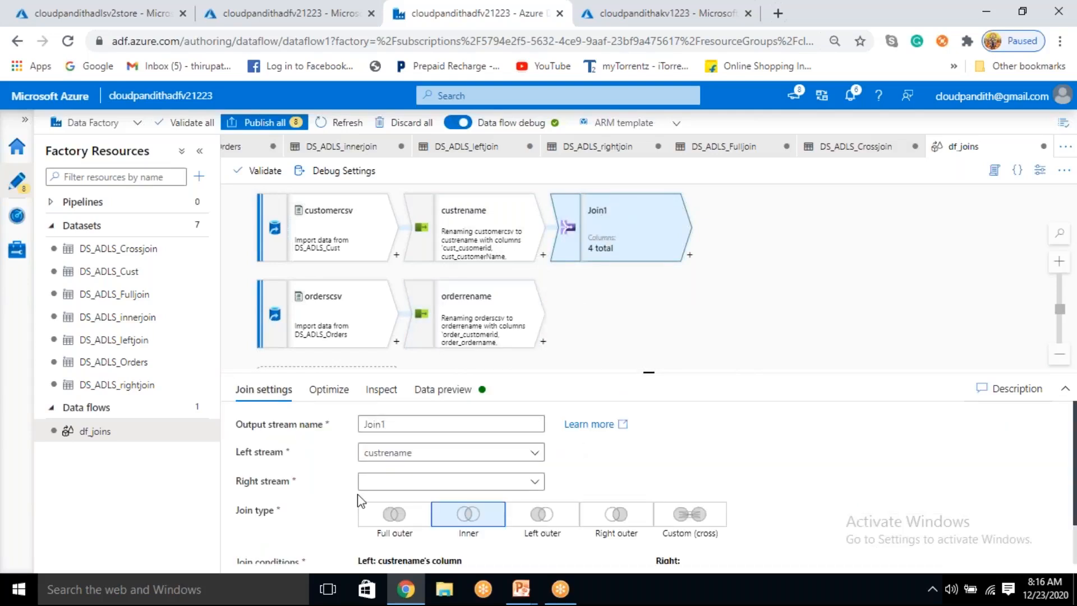
drag(251, 456, 290, 461)
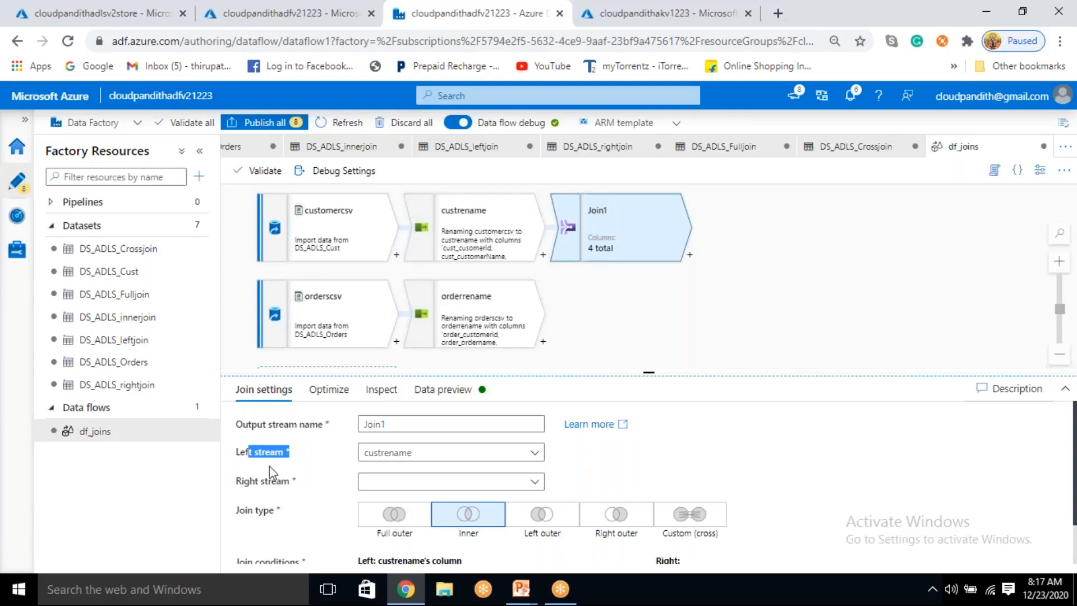
drag(251, 484, 282, 484)
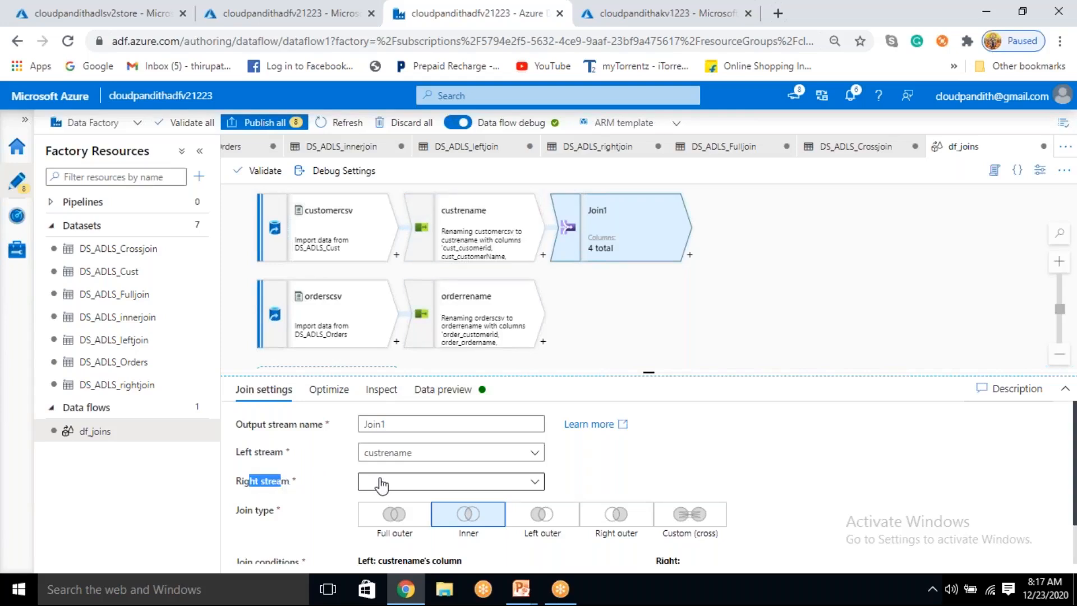
click(381, 483)
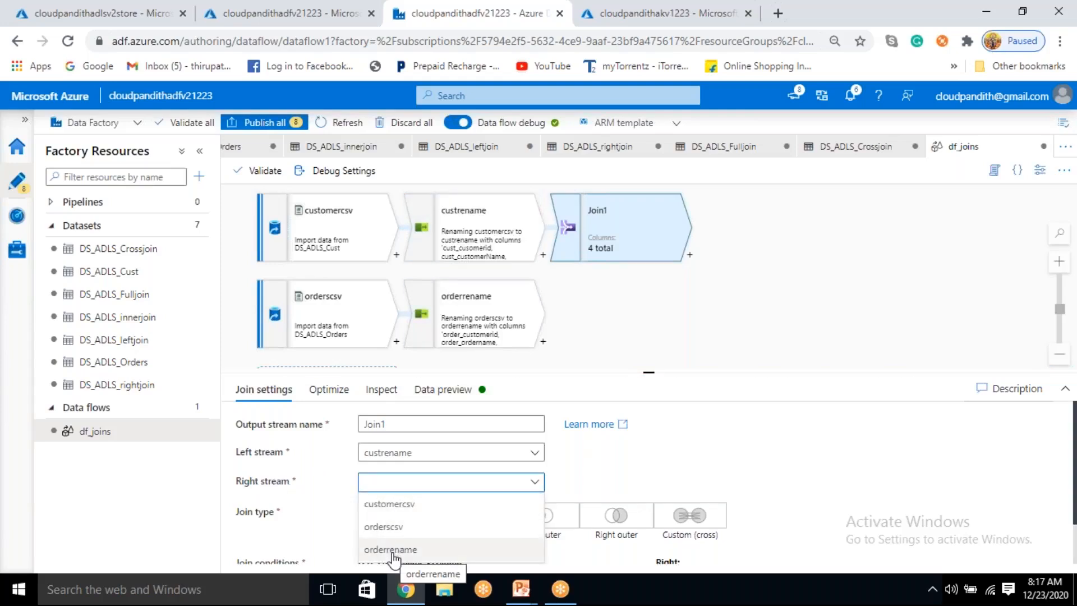
click(392, 551)
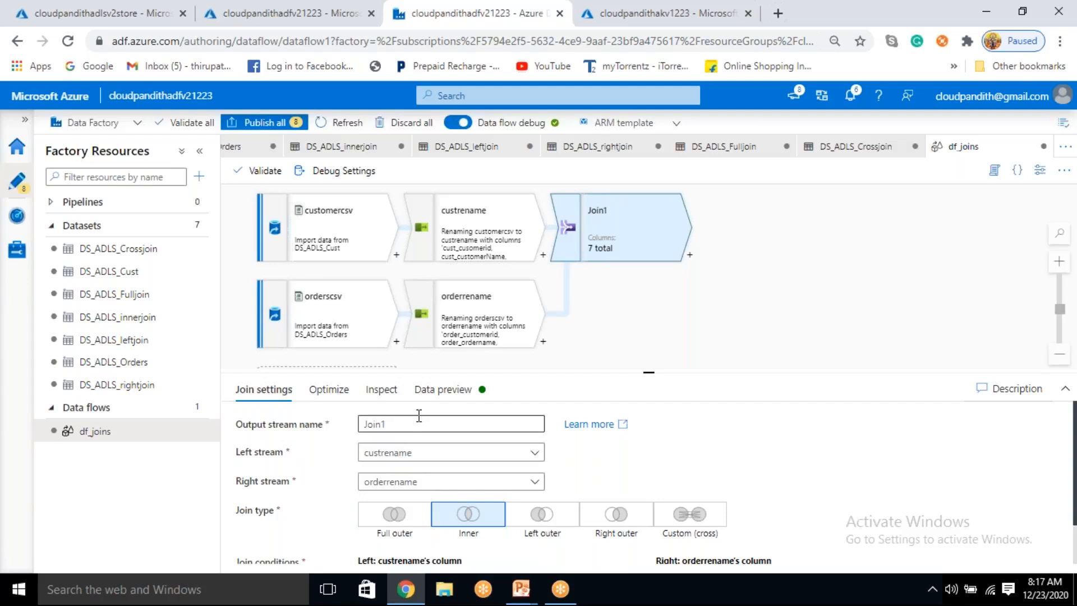
Step: Name the join's output stream custorderjoin
double_click(386, 425)
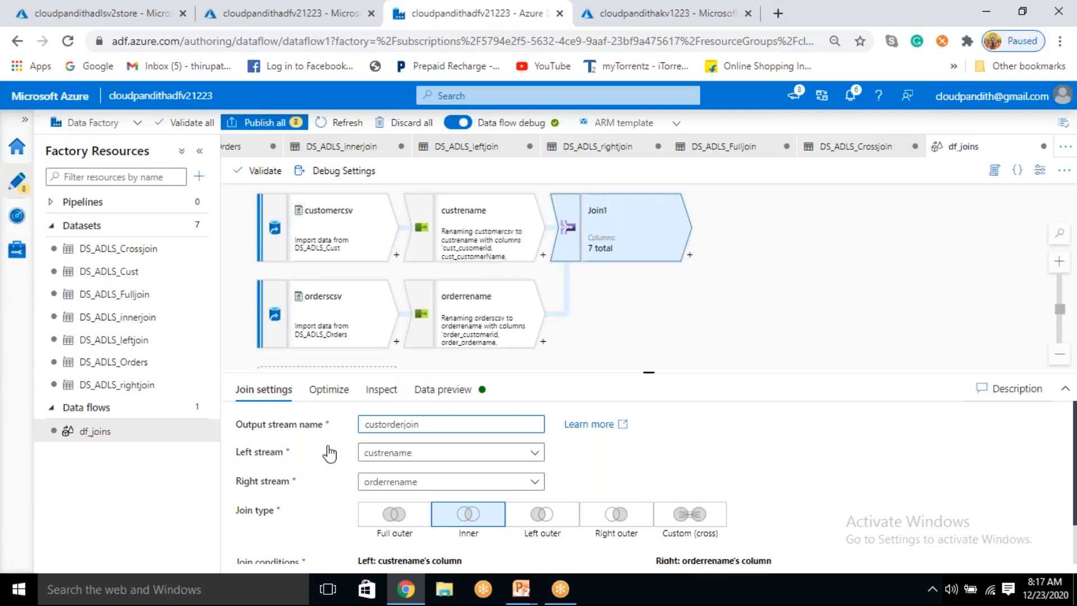
click(769, 290)
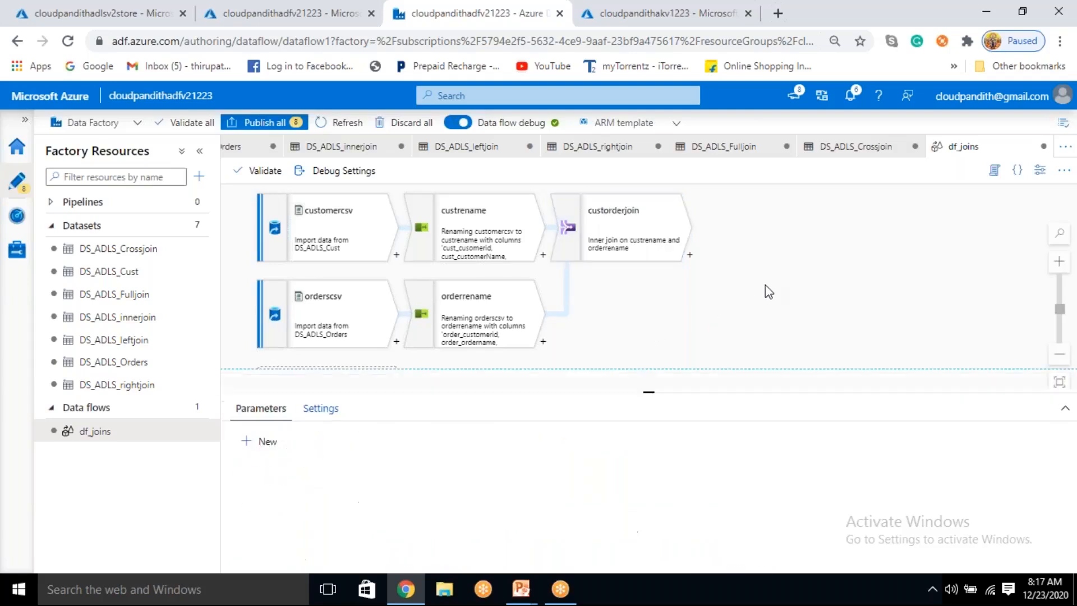
click(637, 236)
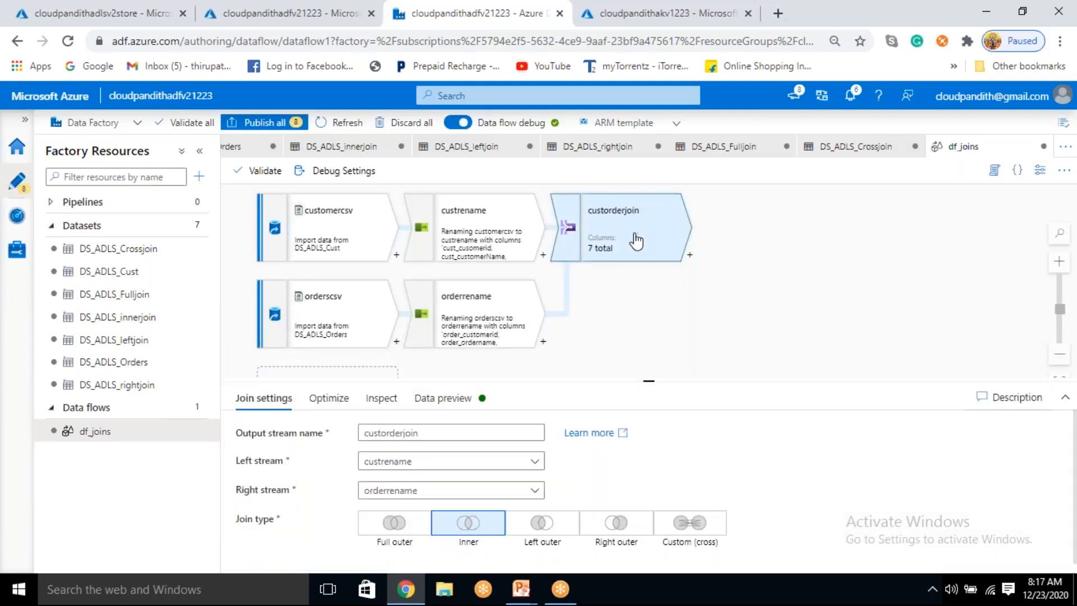
Step: Try the alternative join types on custorderjoin and set the join type back to Inner
scroll(402, 559, down, 1)
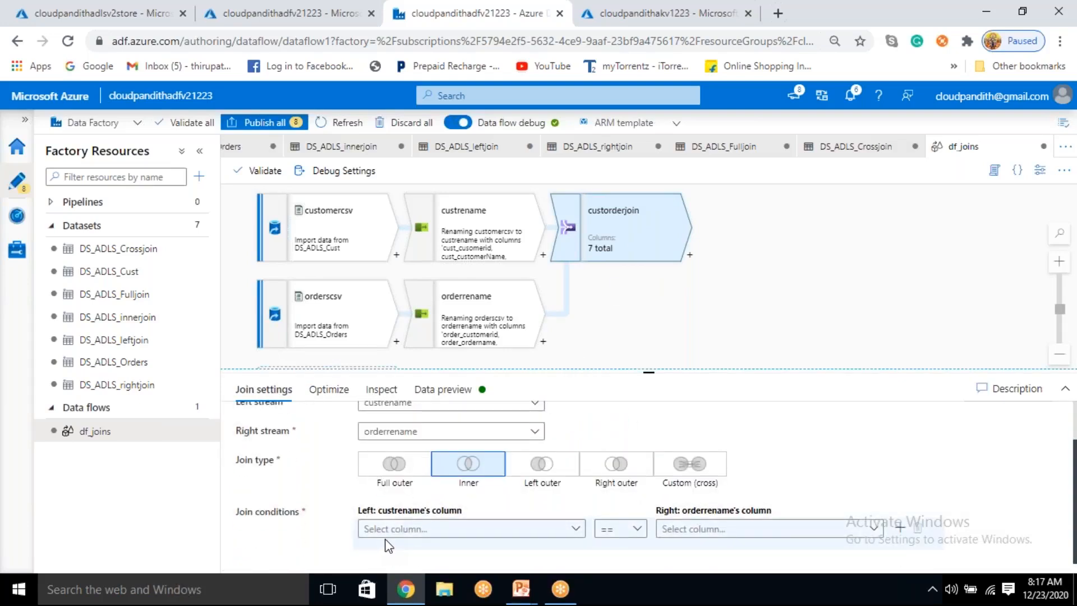
click(395, 470)
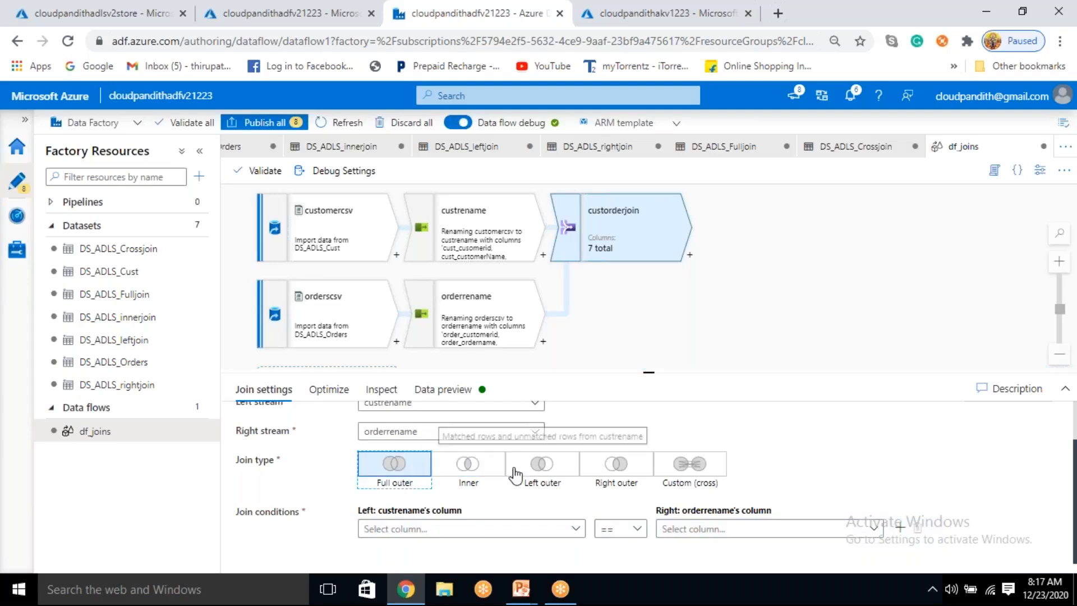
click(481, 472)
key(Right)
key(Right)
key(Right)
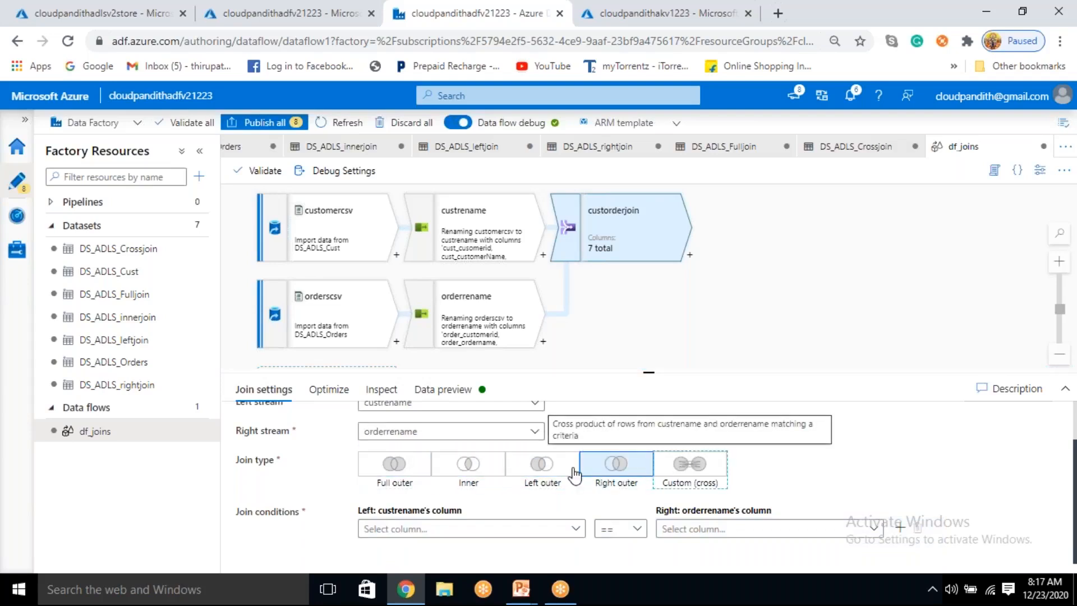
click(472, 499)
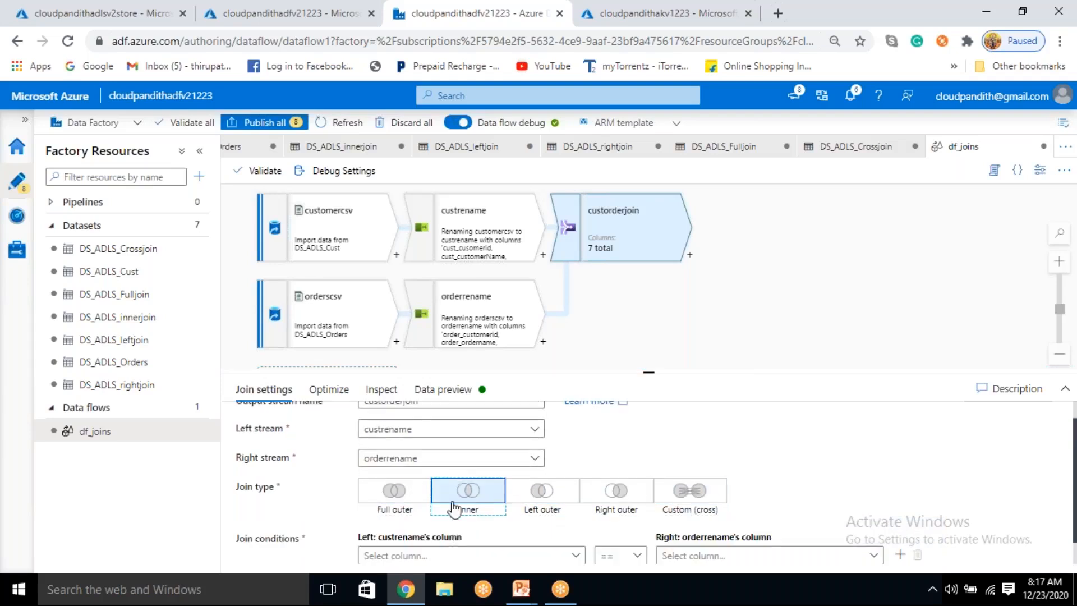
Step: Set the custorderjoin join condition to cust_cusomerid == order_customerid
scroll(483, 505, down, 1)
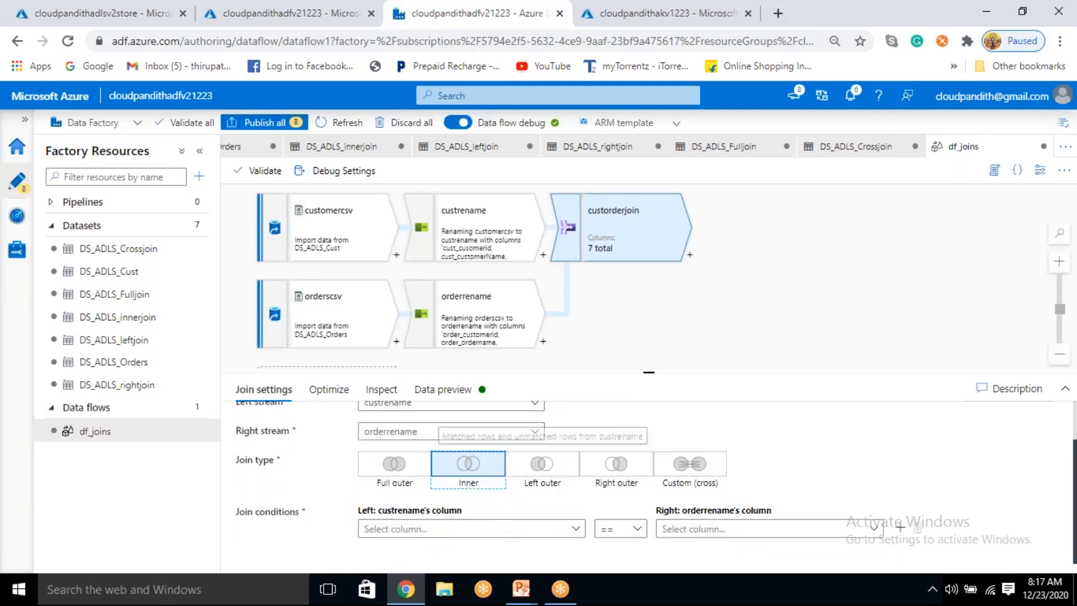
click(572, 532)
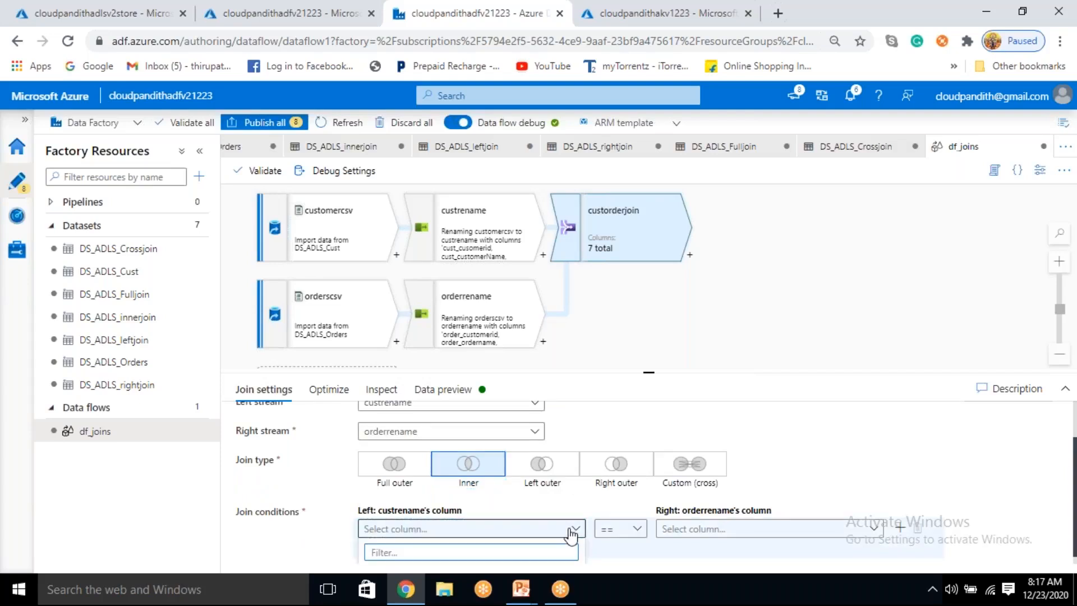
scroll(606, 482, down, 1)
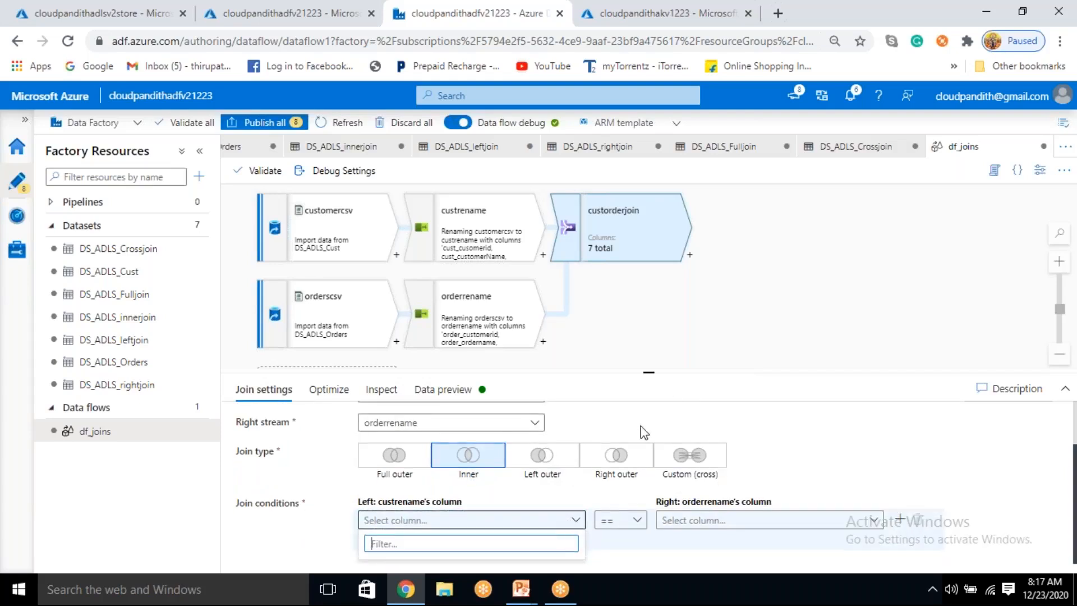
click(1068, 393)
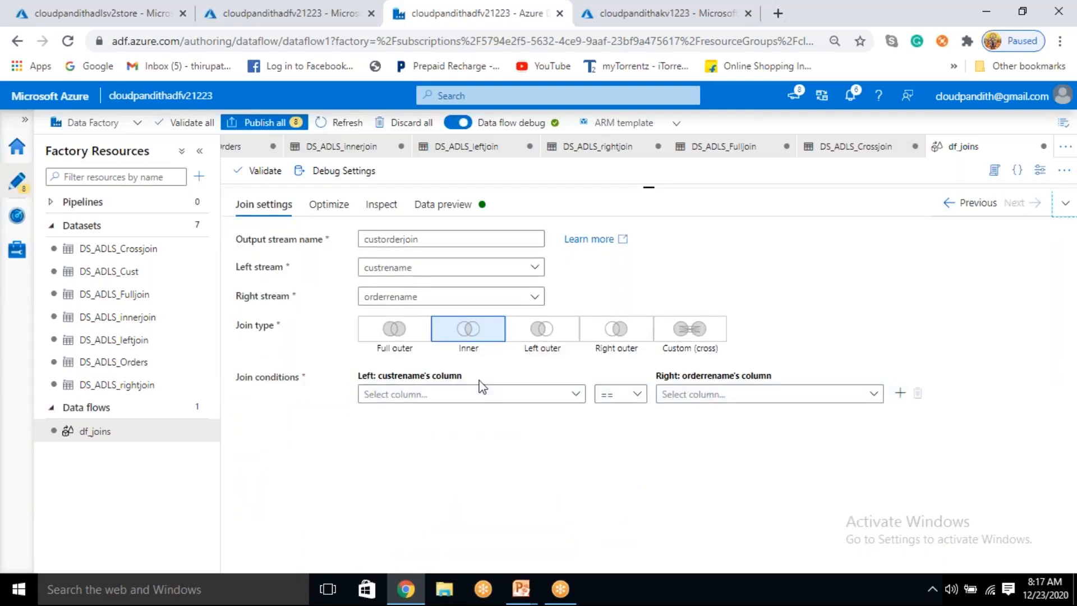
click(472, 394)
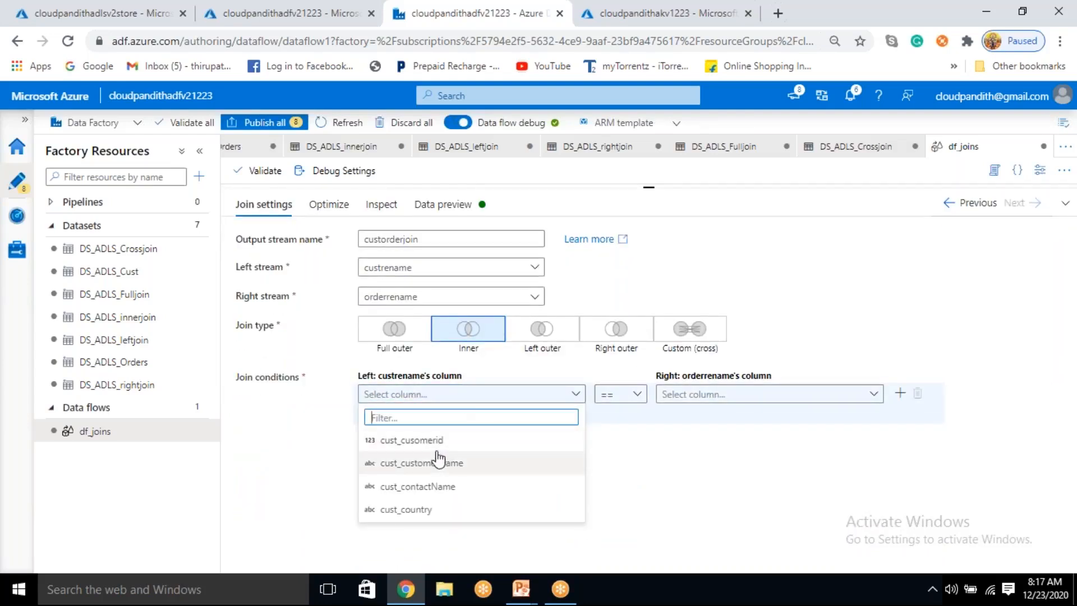
click(425, 440)
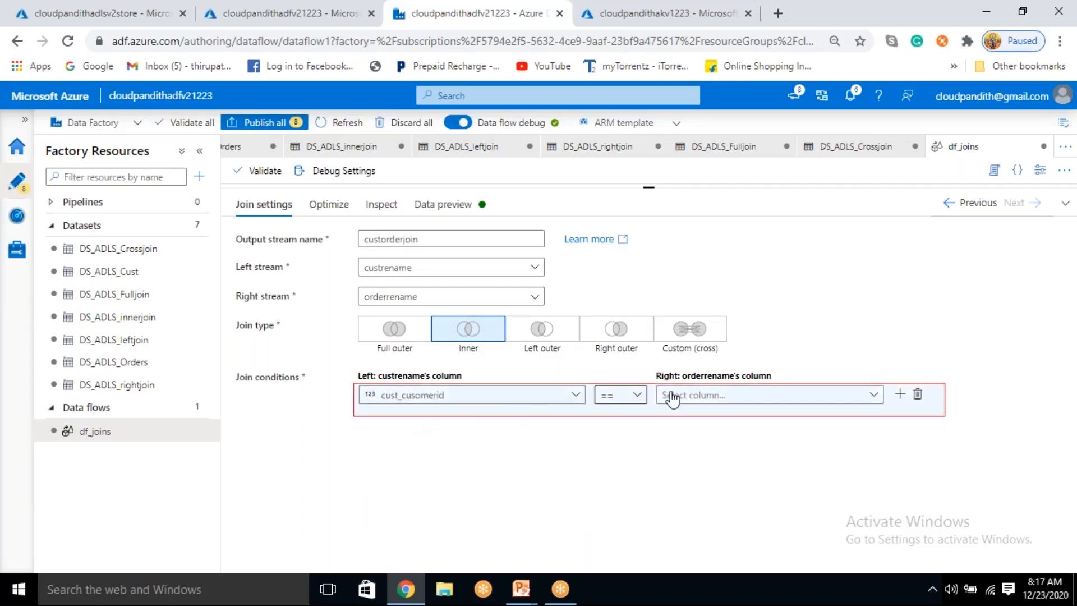
click(693, 399)
click(695, 418)
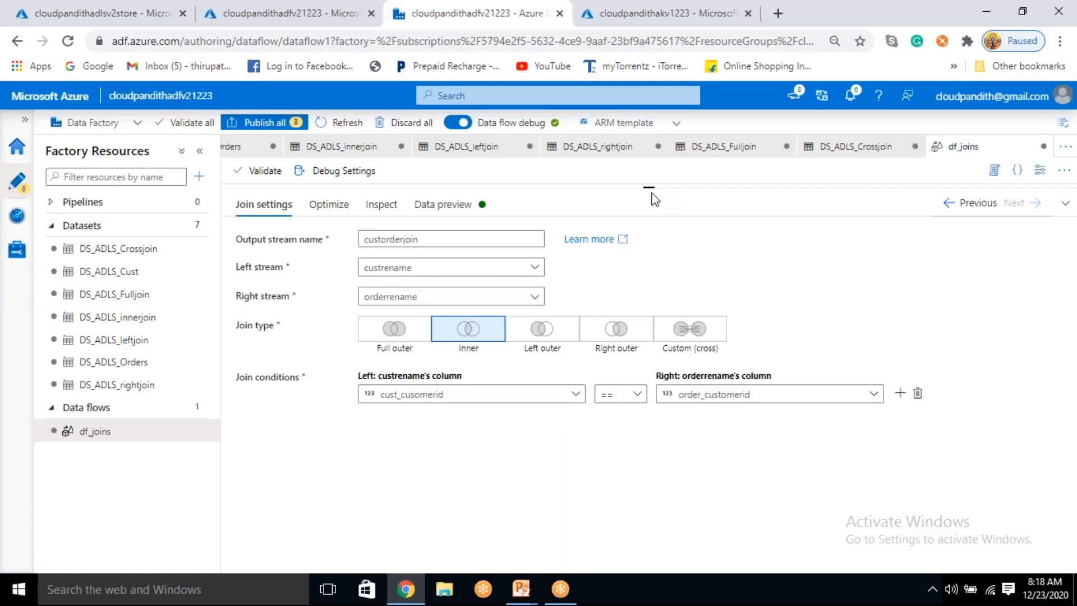
drag(648, 188, 649, 339)
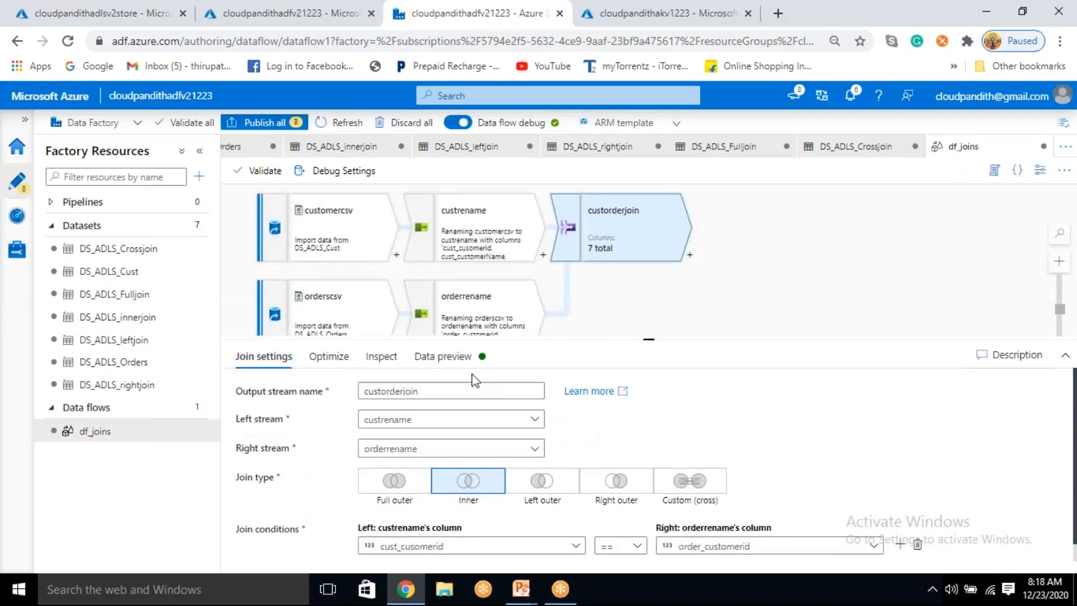
Step: Load the data preview of the custorderjoin output to examine the joined customer and order rows
click(455, 362)
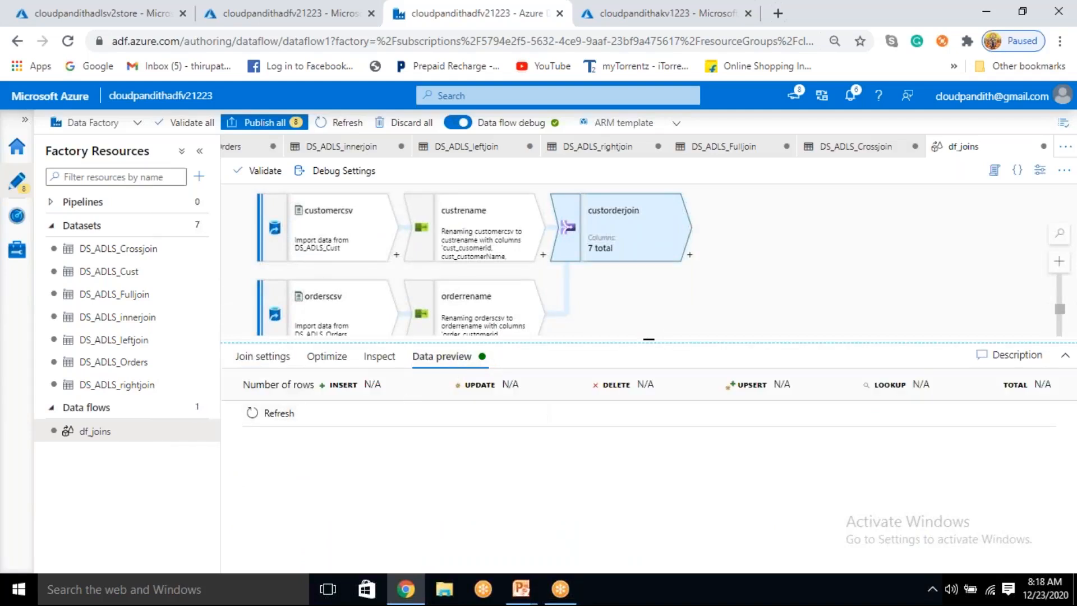
click(271, 415)
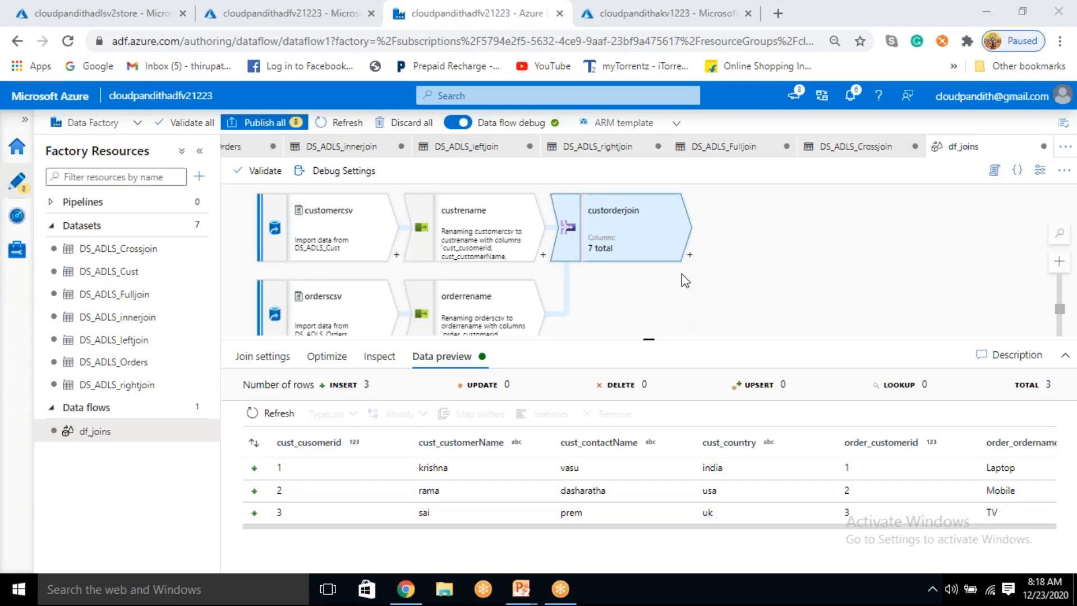
Step: Add a Select transformation after custorderjoin in the data flow
drag(672, 291, 591, 265)
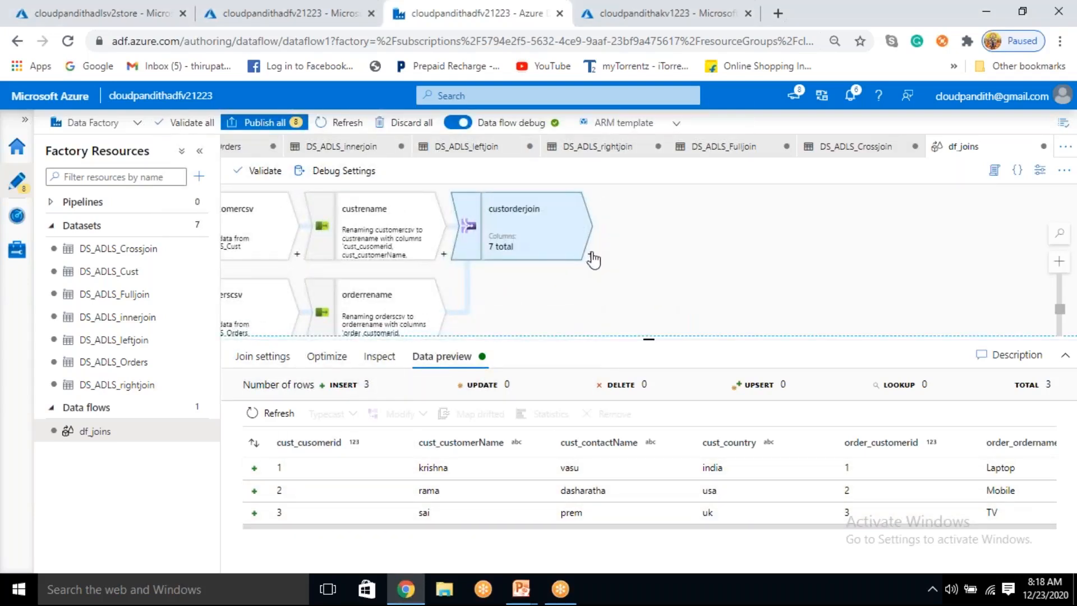
click(590, 255)
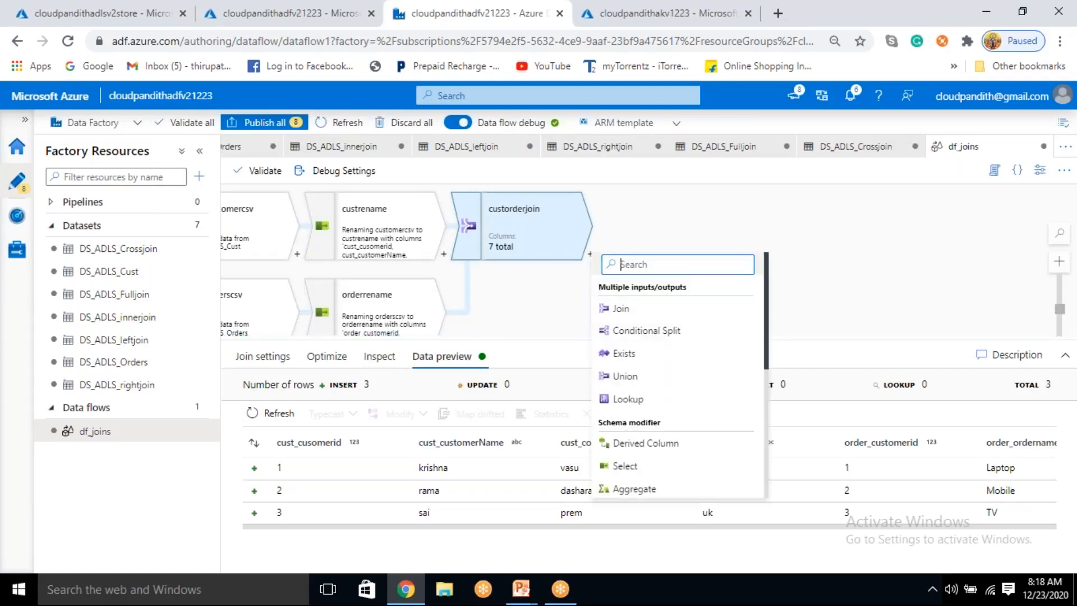
click(656, 229)
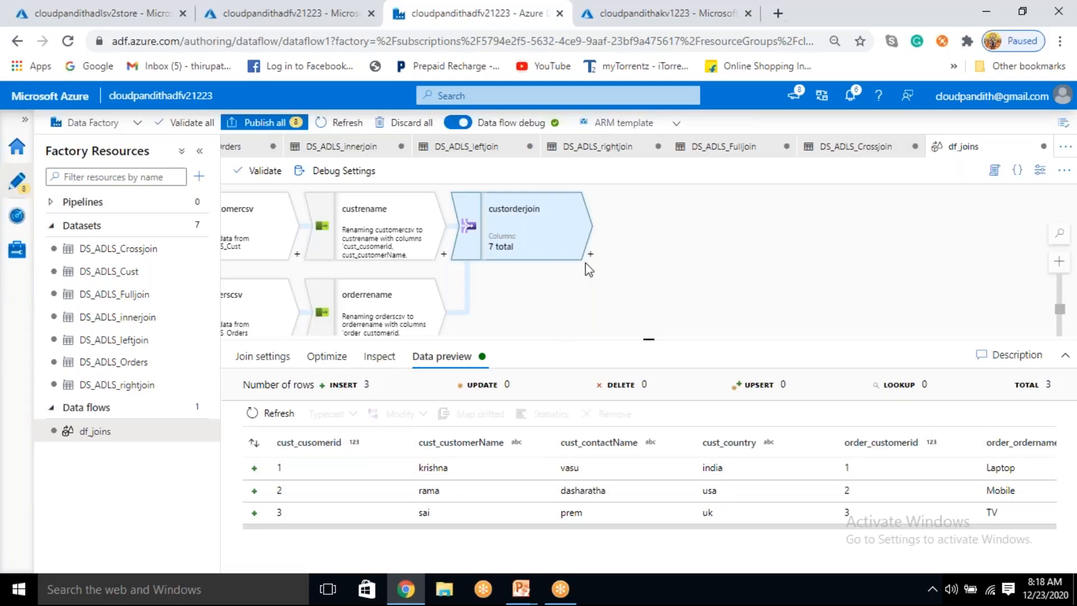
click(591, 254)
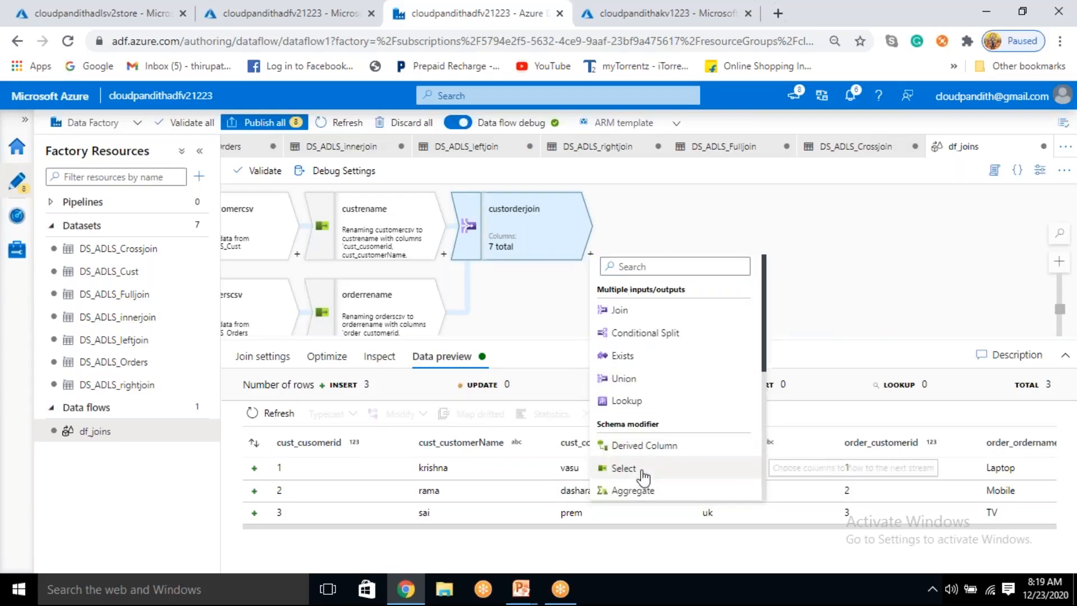
click(624, 468)
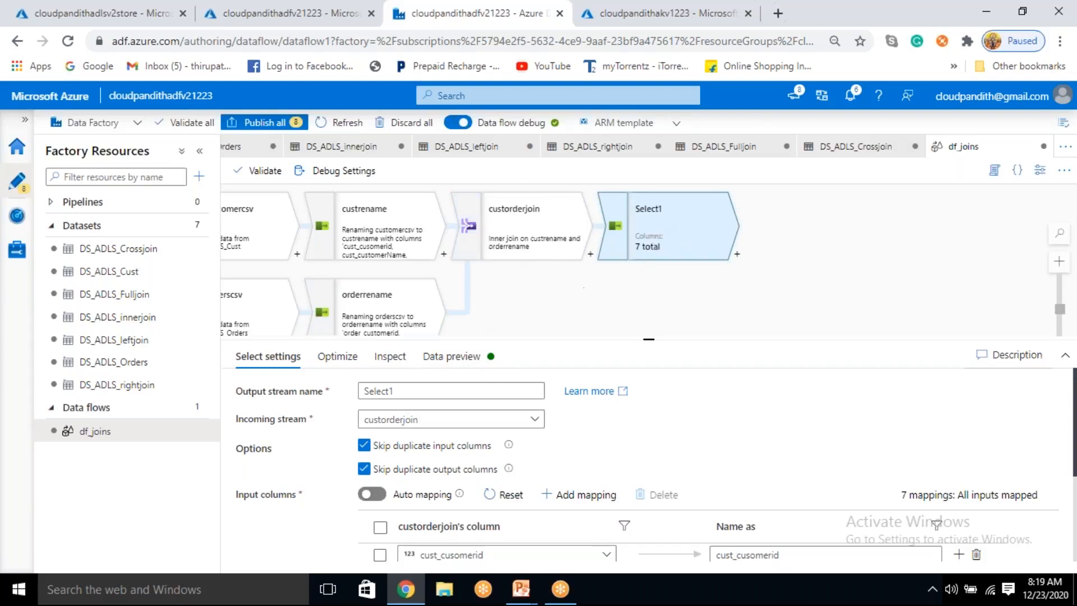
Step: Remove the order_customerid column mapping from the Select transformation
scroll(408, 488, down, 1)
scroll(437, 505, down, 4)
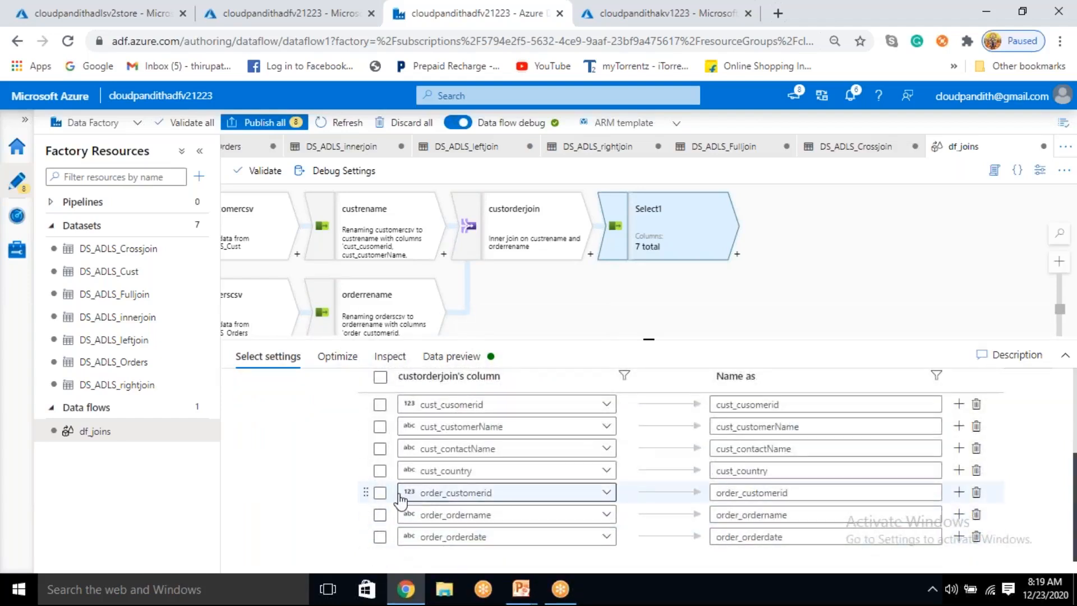
click(380, 493)
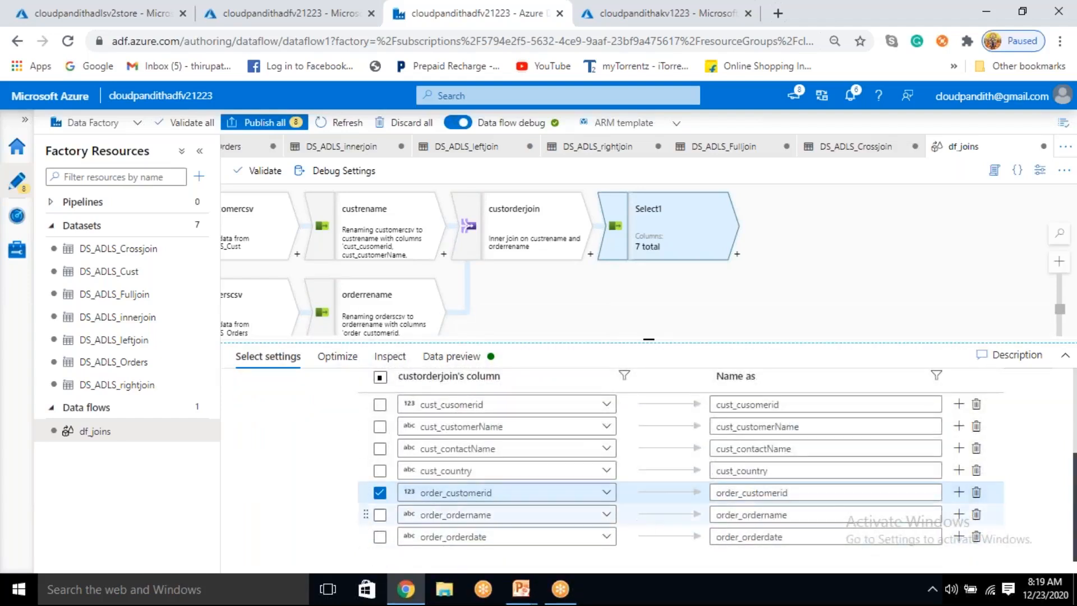
click(976, 492)
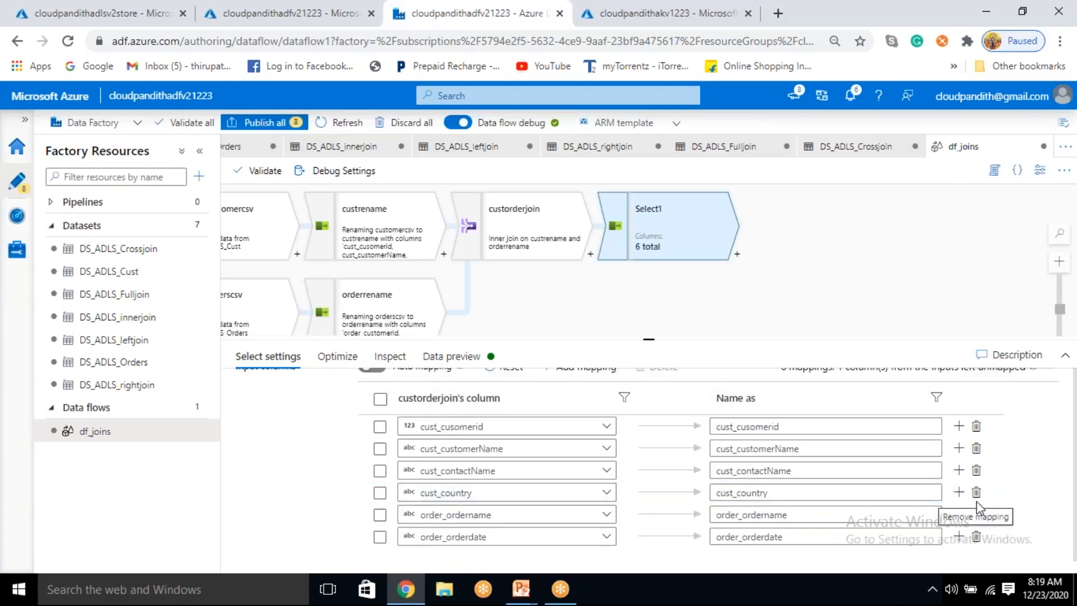
Step: Strip the cust_ prefix from the customer columns' output names, giving cusomerid, customerName, contactName and country
click(738, 427)
key(shift+Home)
key(BackSpace)
click(738, 449)
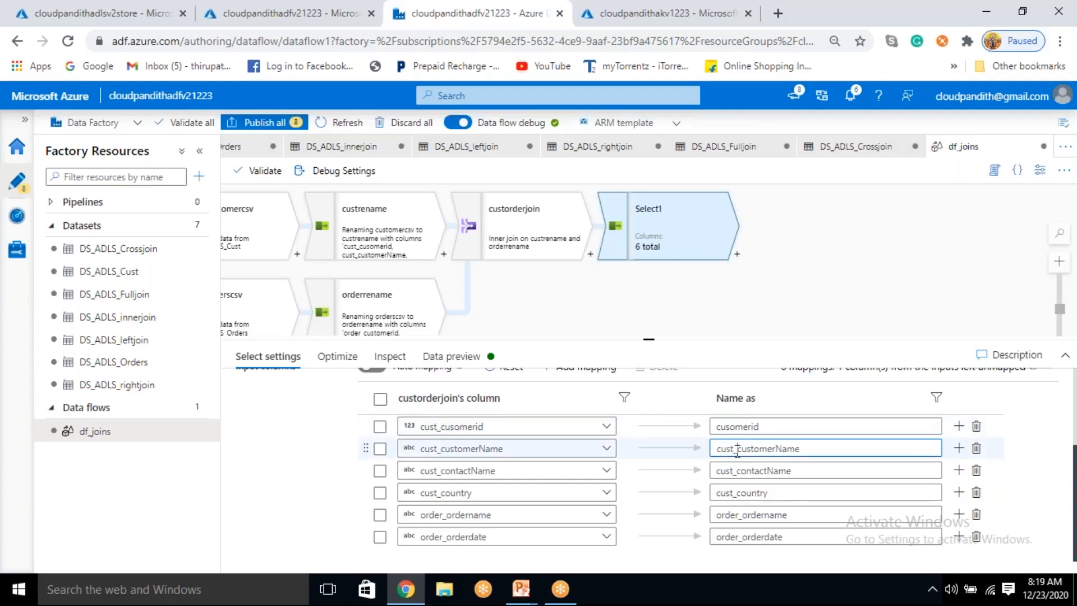
key(BackSpace)
click(739, 472)
key(shift+Home)
key(BackSpace)
click(739, 492)
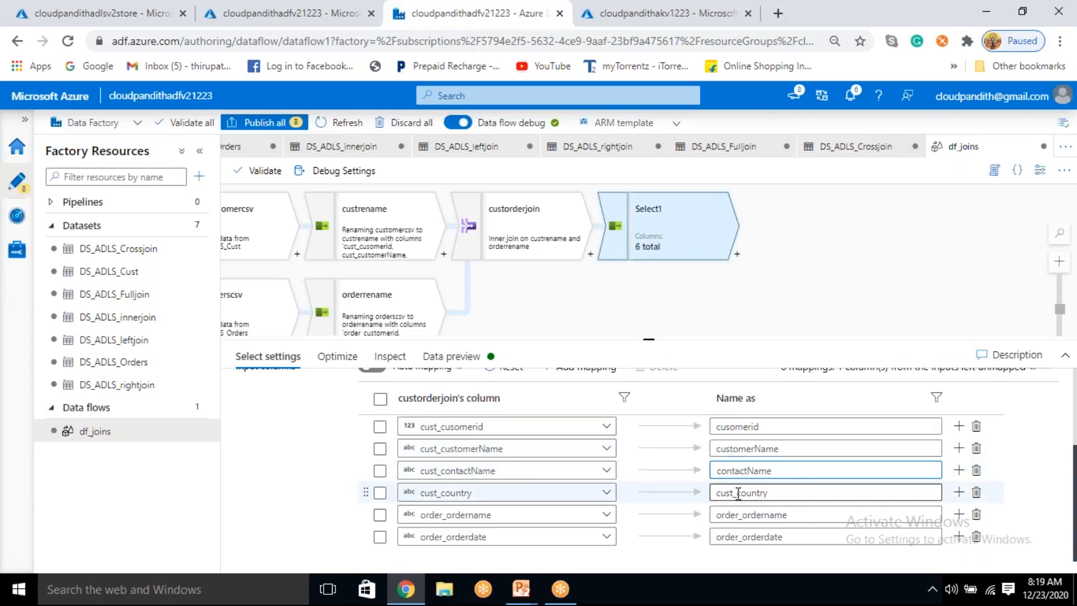
key(shift+Home)
key(BackSpace)
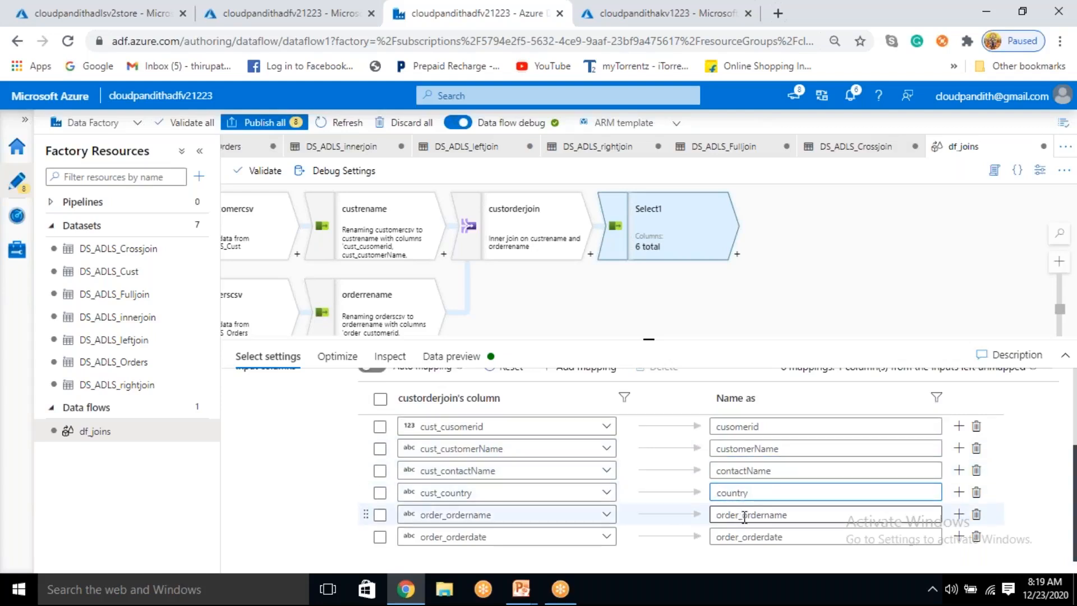
Step: Strip the order_ prefix from the order columns' output names, giving ordername and orderdate
click(744, 515)
key(shift+Home)
key(BackSpace)
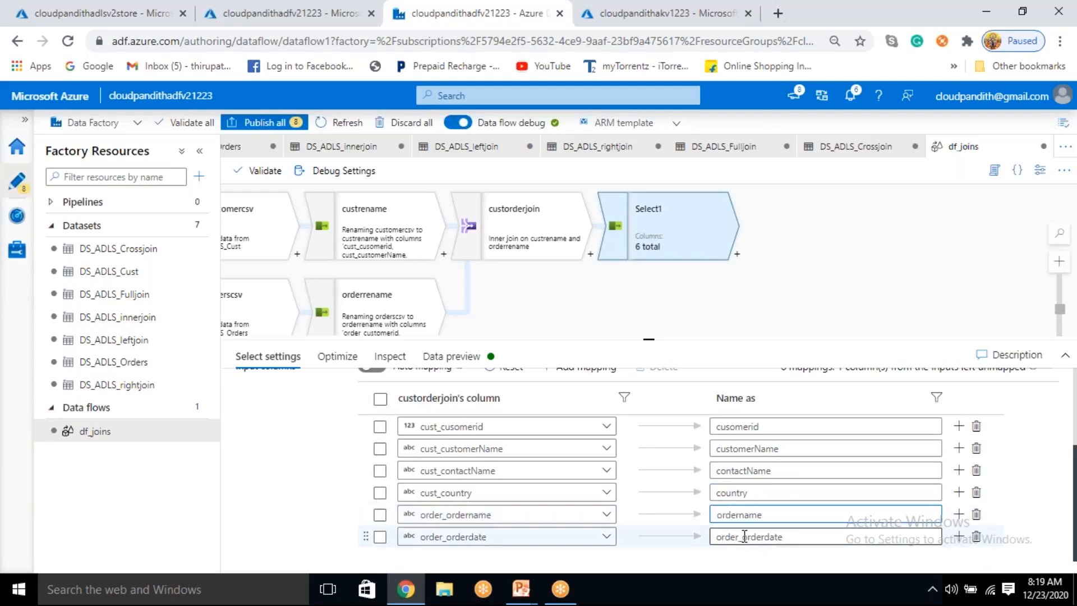
click(744, 536)
key(shift+Home)
key(BackSpace)
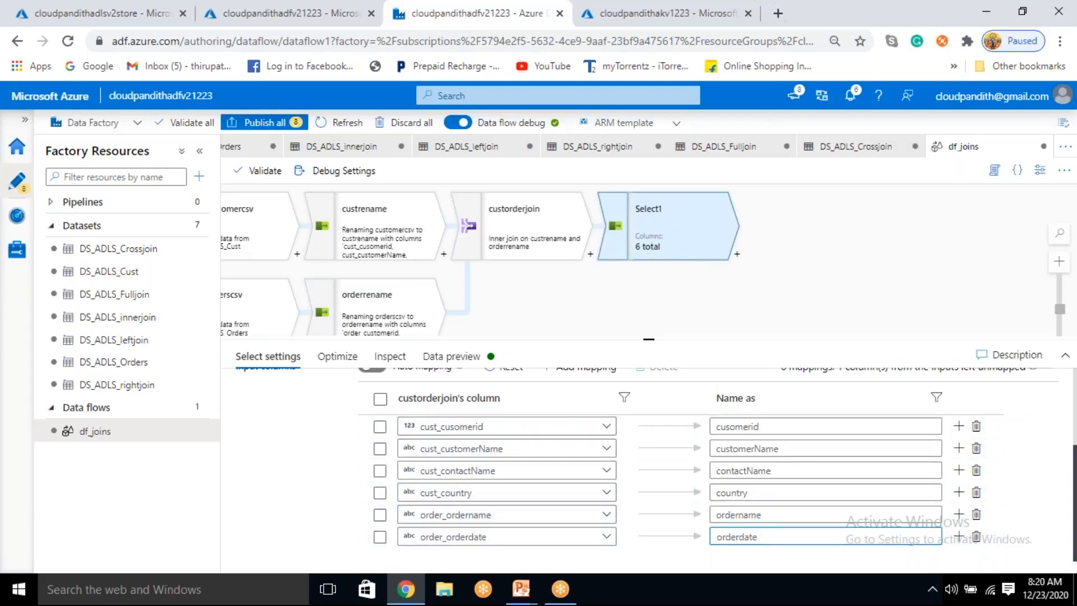
Step: Review the Select transformation's column mappings and load its data preview to examine the renamed columns and joined rows
scroll(750, 543, up, 1)
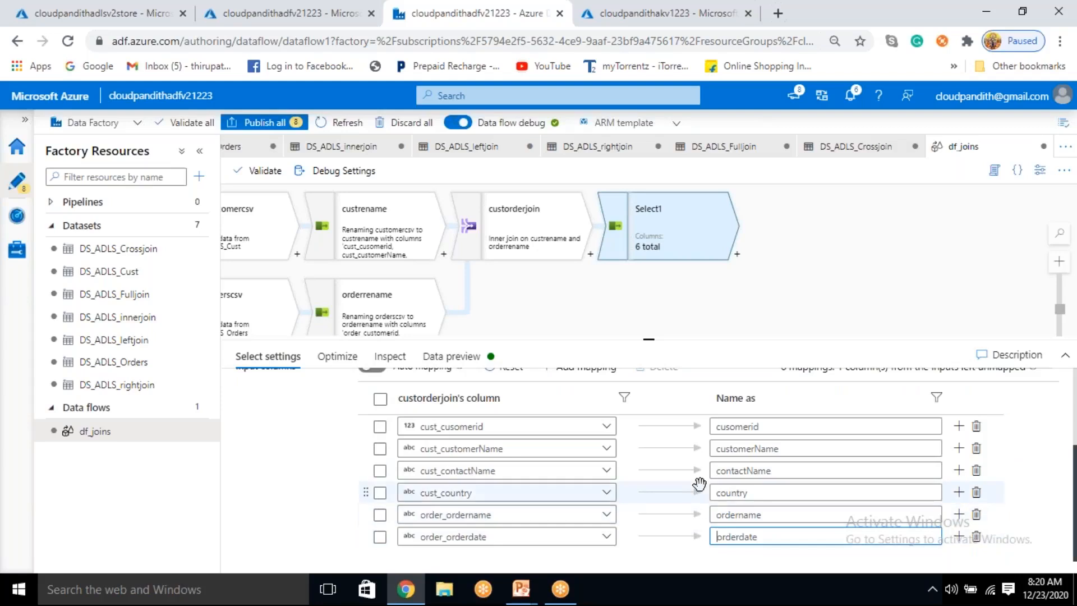
scroll(699, 483, up, 1)
scroll(760, 534, down, 1)
scroll(393, 373, up, 1)
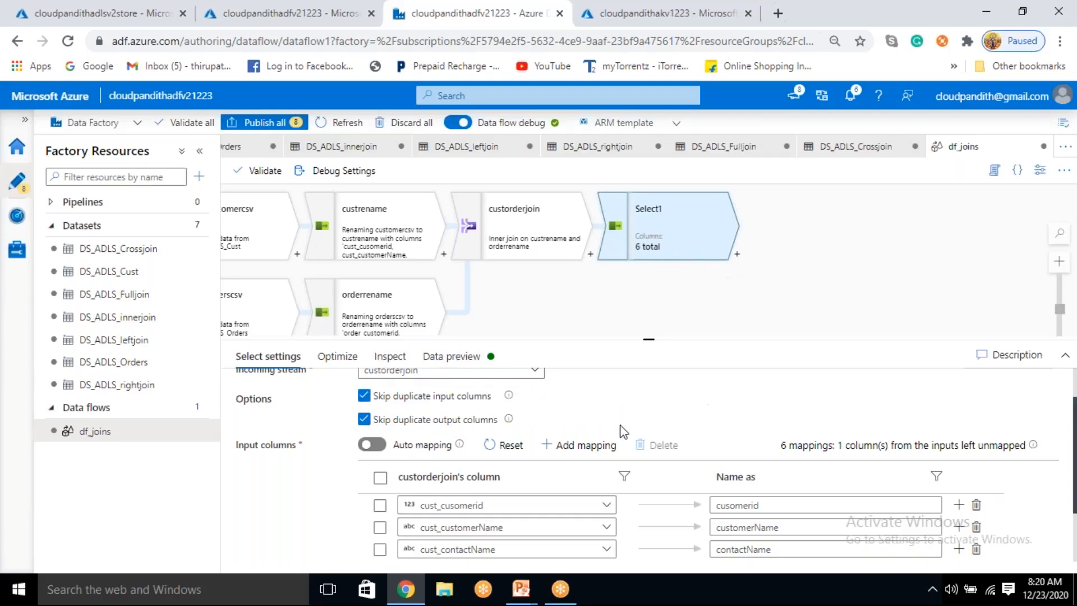
scroll(561, 418, up, 1)
click(479, 358)
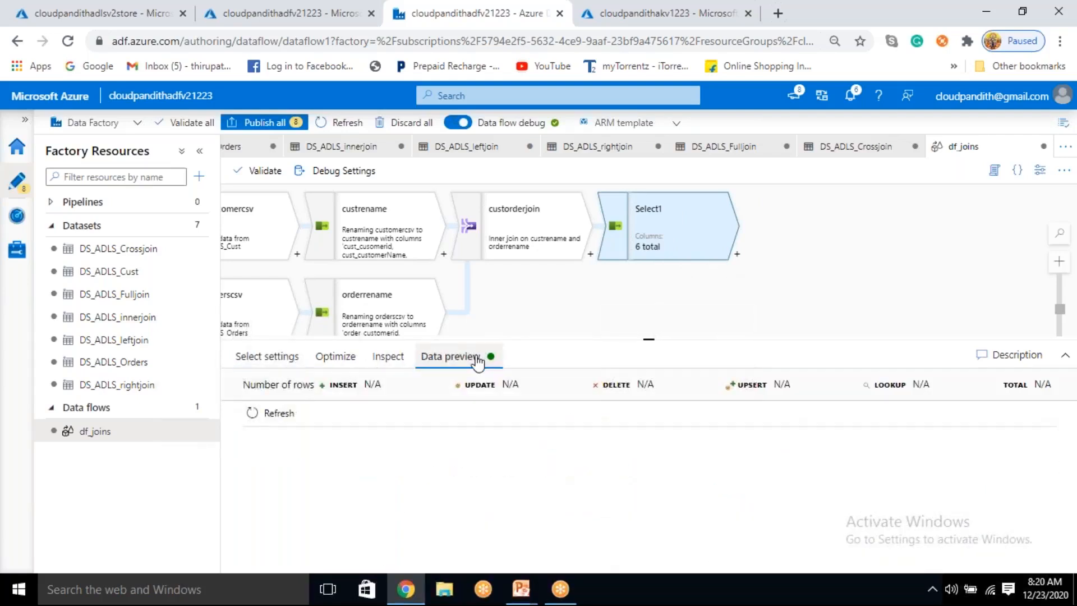
click(261, 413)
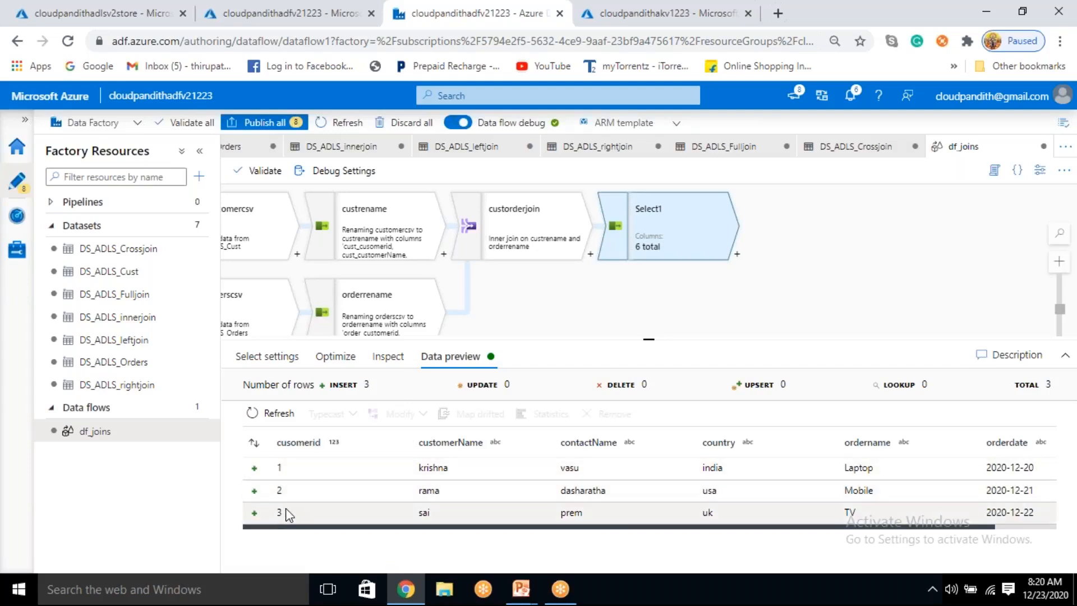
drag(540, 526, 456, 553)
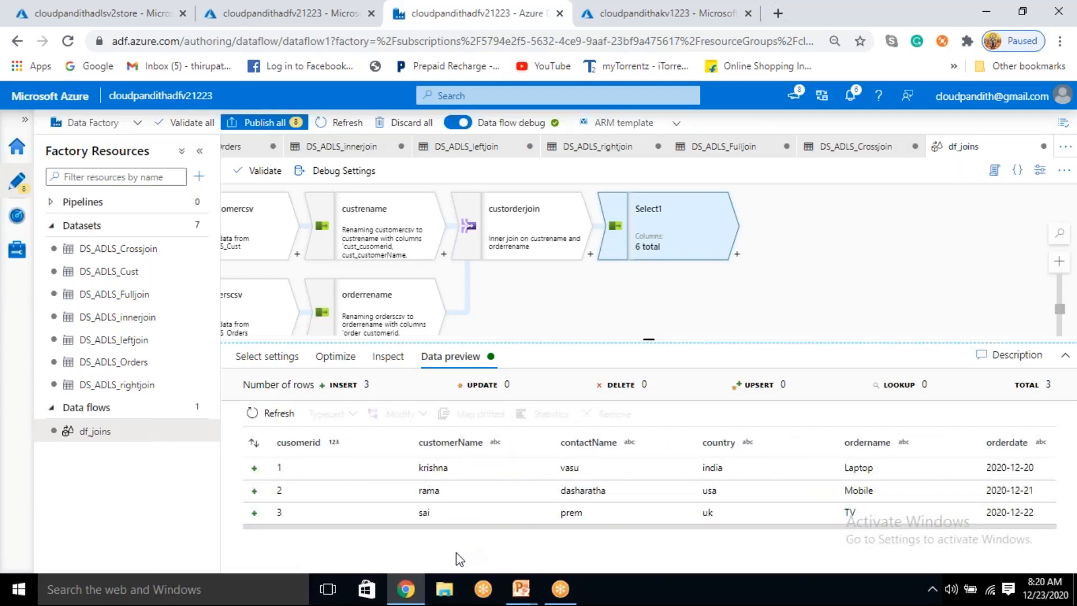
drag(426, 528, 420, 526)
drag(313, 519, 680, 315)
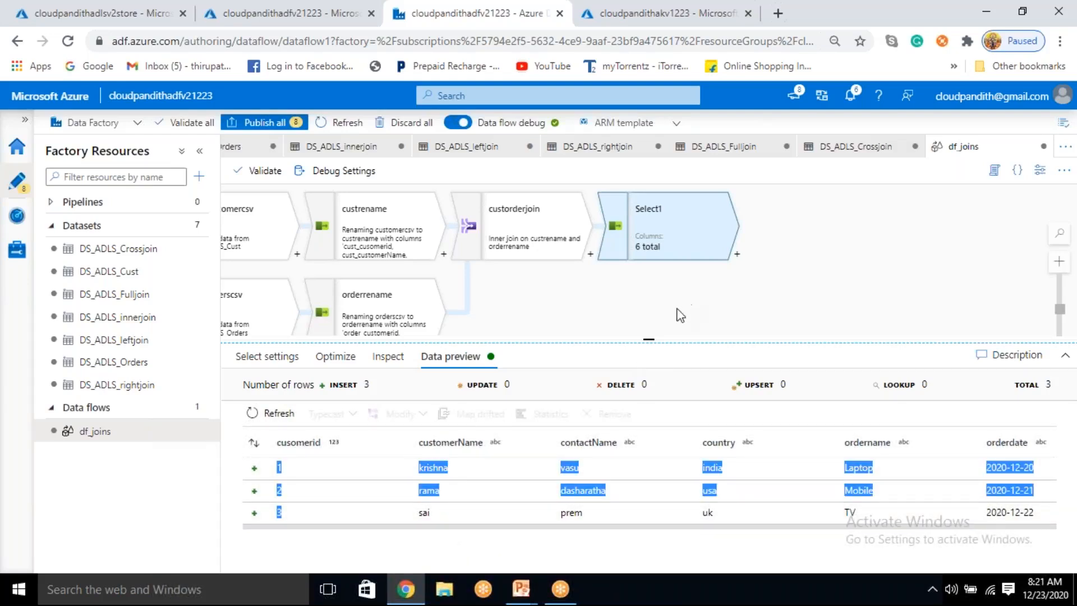
click(640, 312)
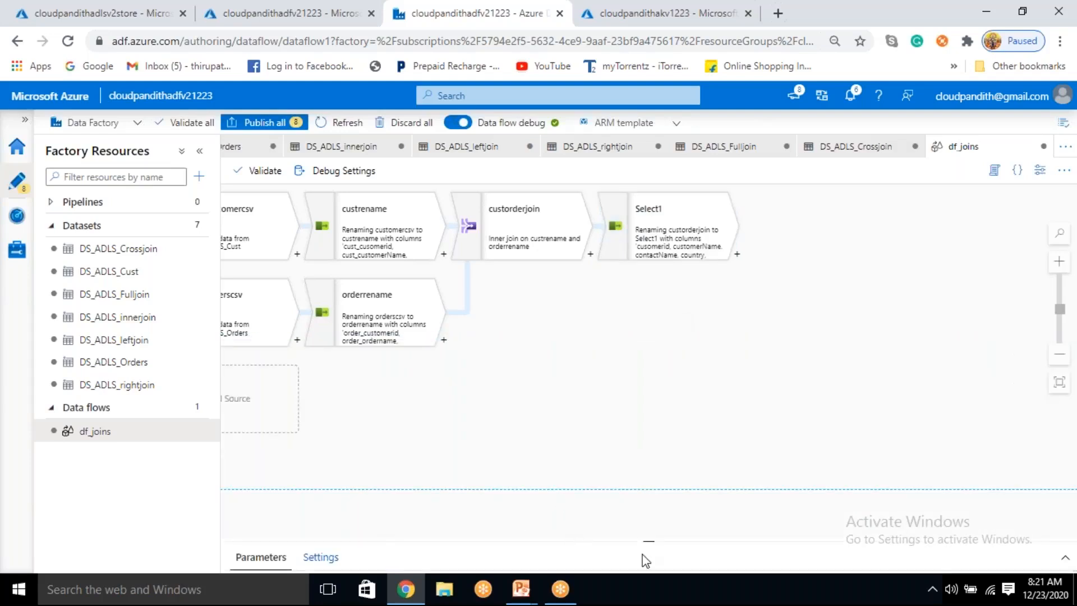
click(1065, 557)
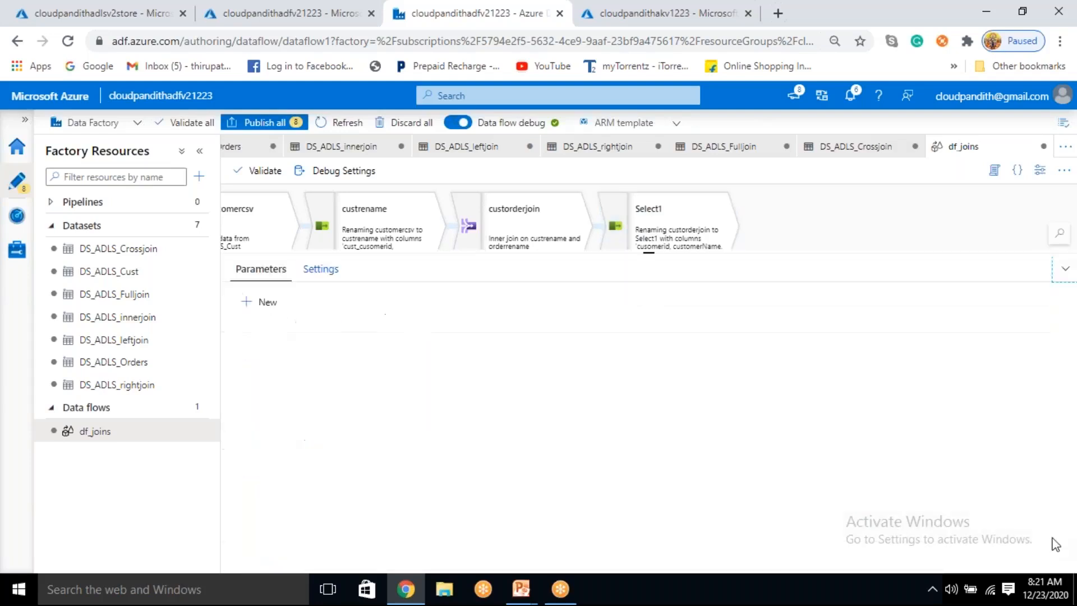
drag(646, 190, 705, 424)
click(640, 250)
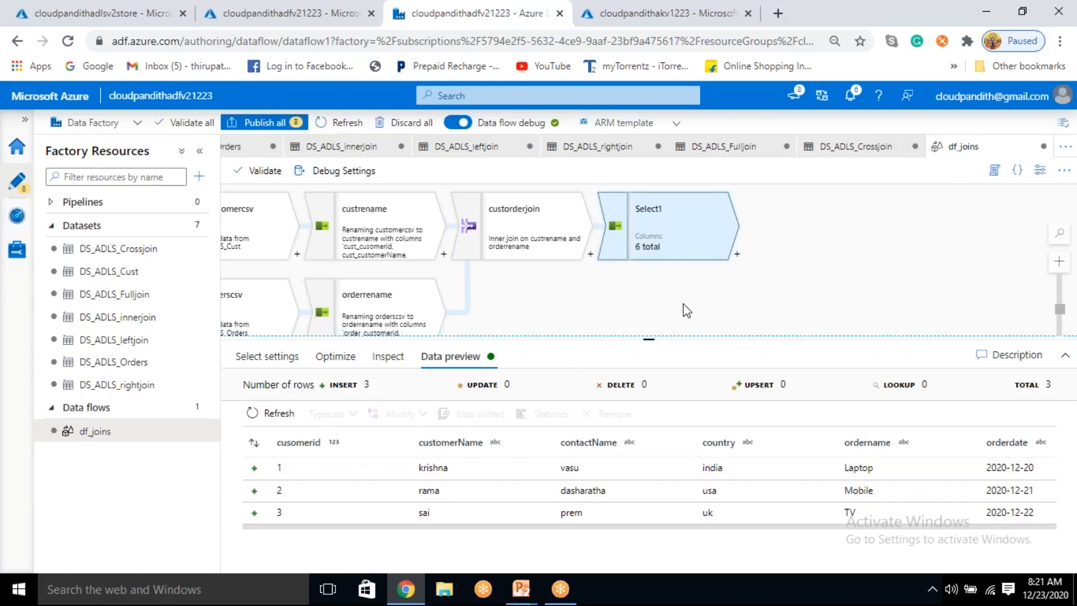
Step: Add a Sort transformation after the Select transformation
click(737, 255)
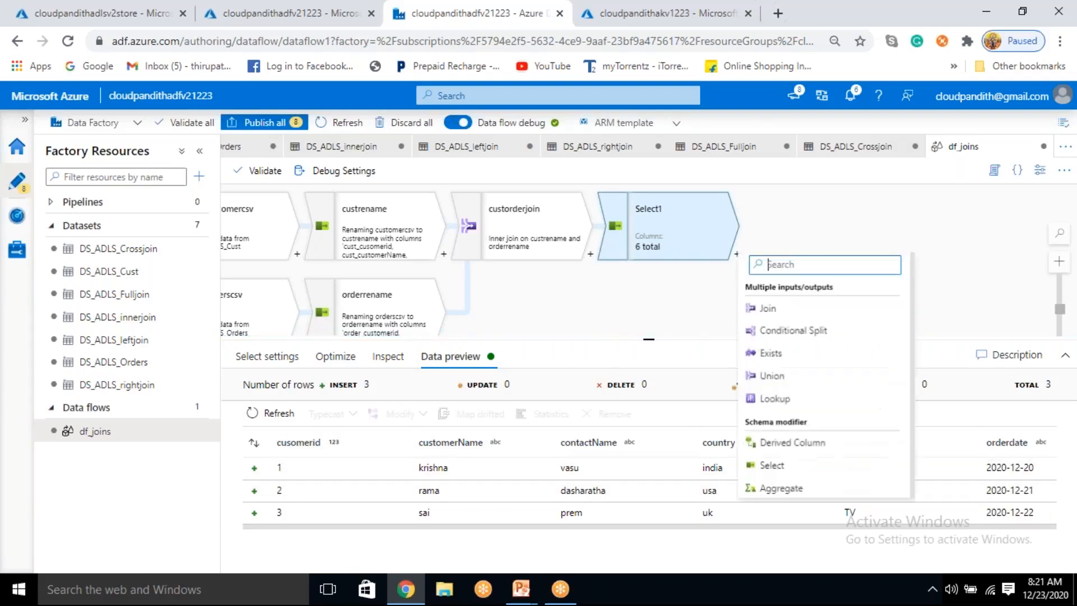
scroll(808, 474, down, 5)
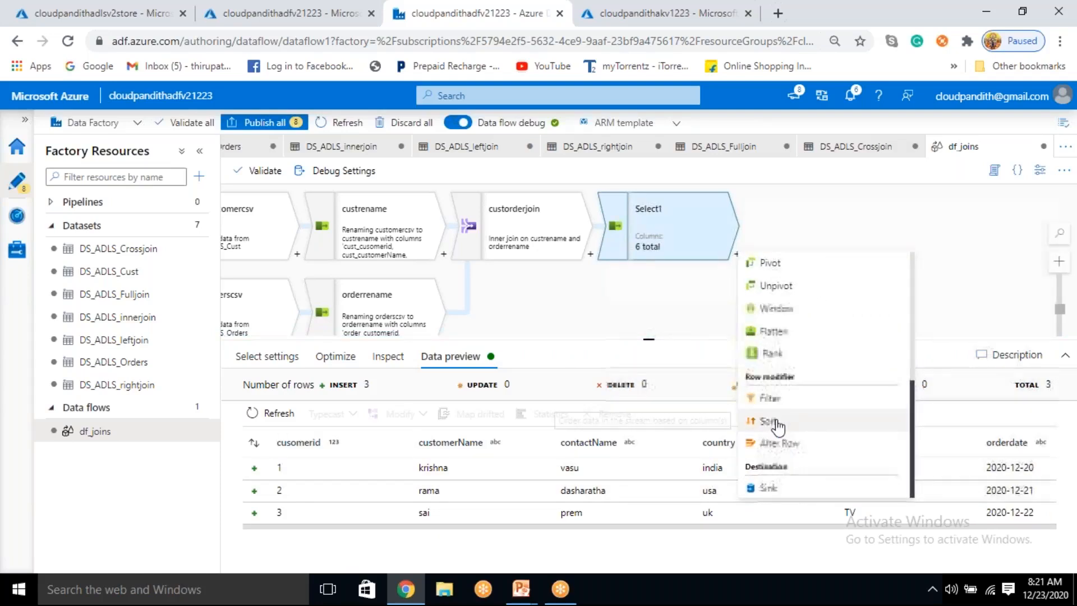
click(773, 421)
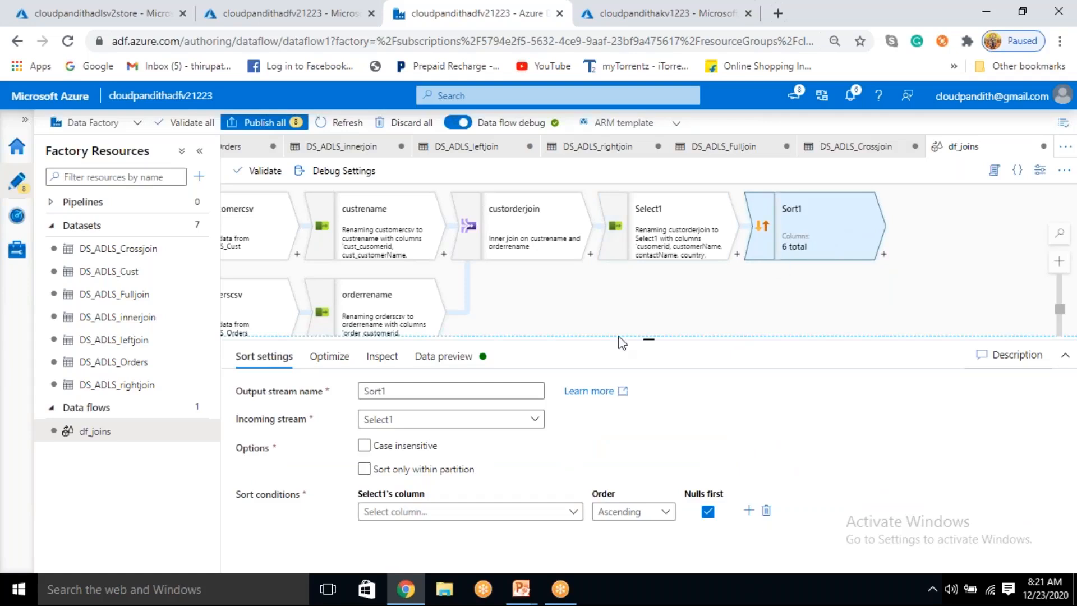
Step: Rename the Select transformation's output stream to removecolumns
click(678, 239)
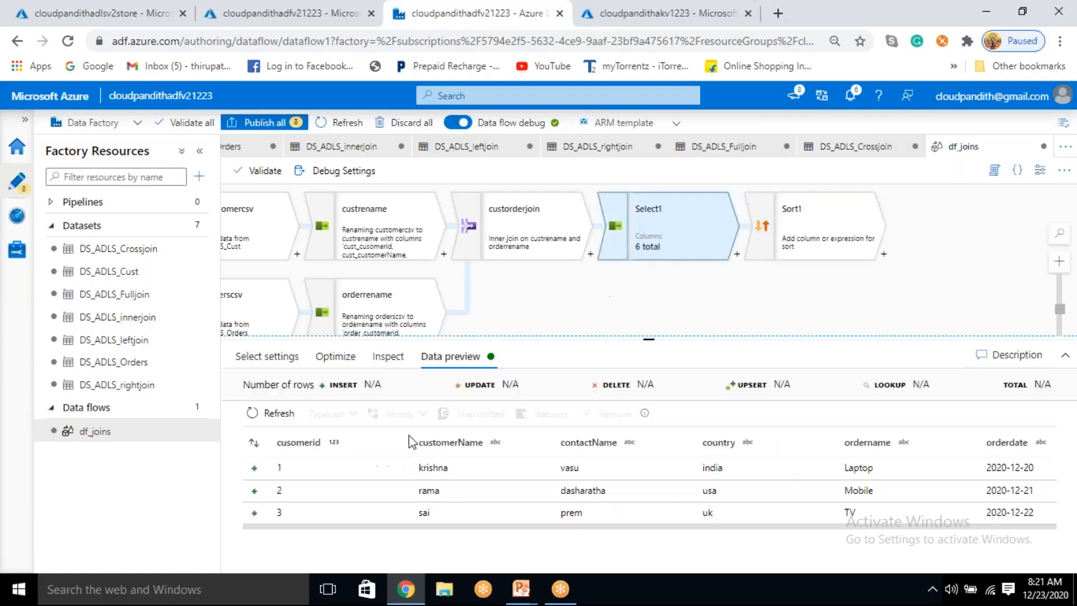
click(268, 357)
double_click(400, 391)
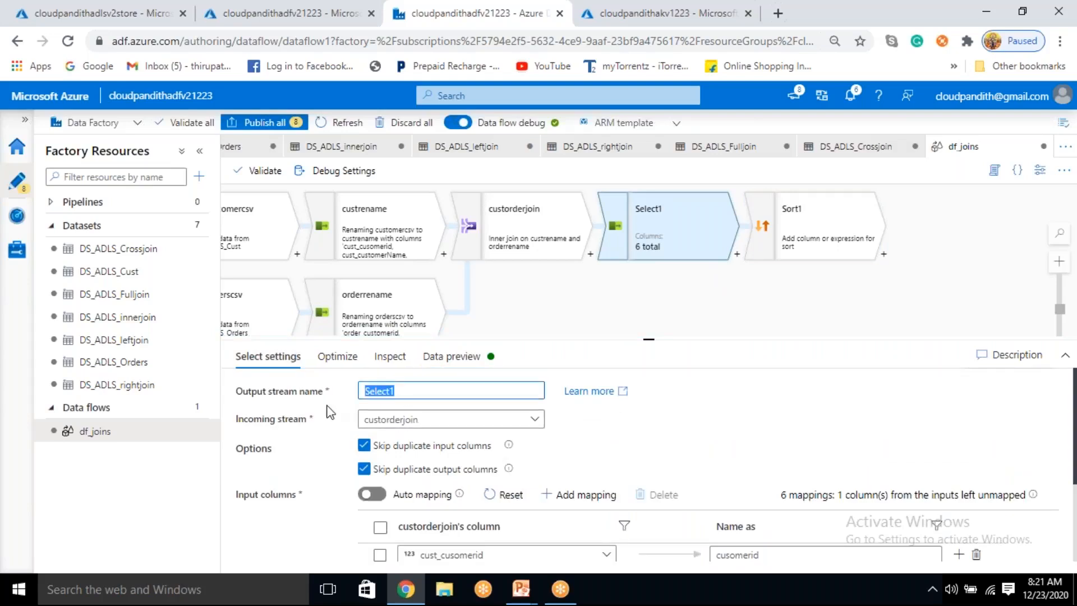
text(removecolumns)
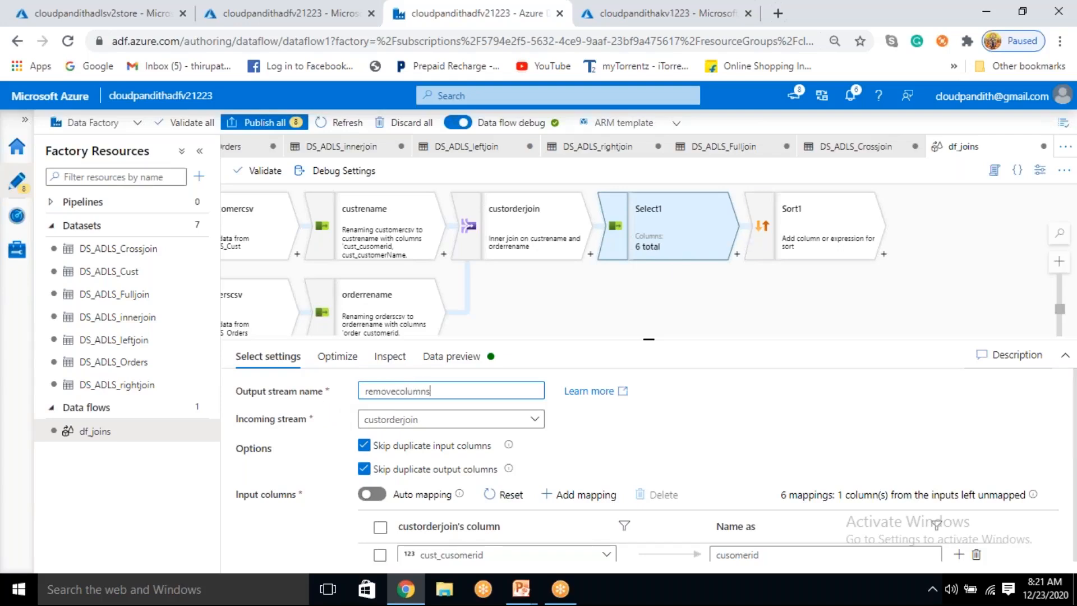
Step: Set cusomerid as the sort condition column of the Sort transformation following removecolumns
click(791, 228)
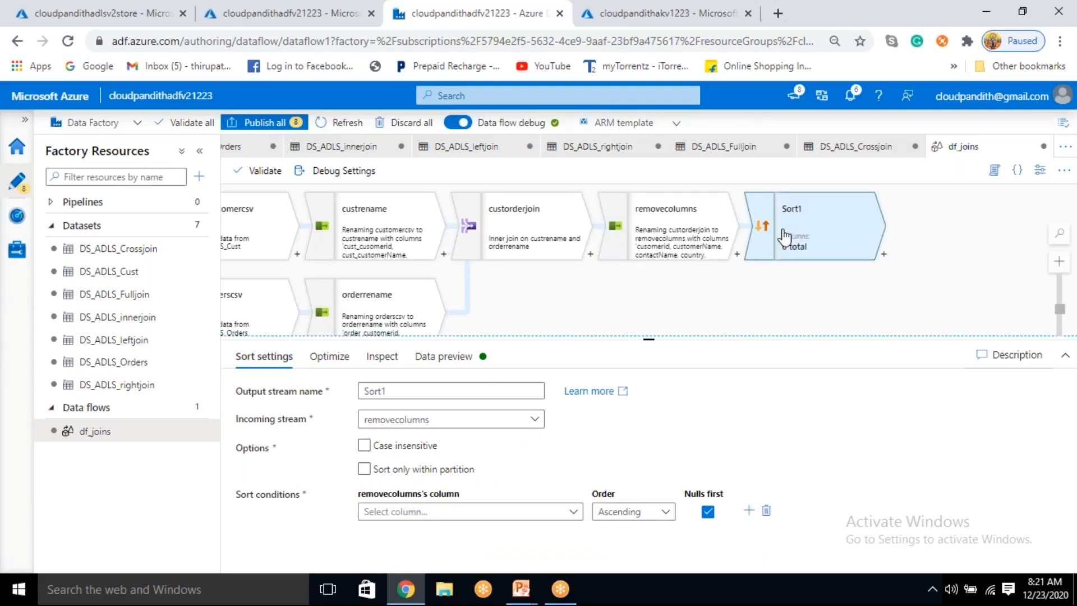
click(435, 471)
click(443, 511)
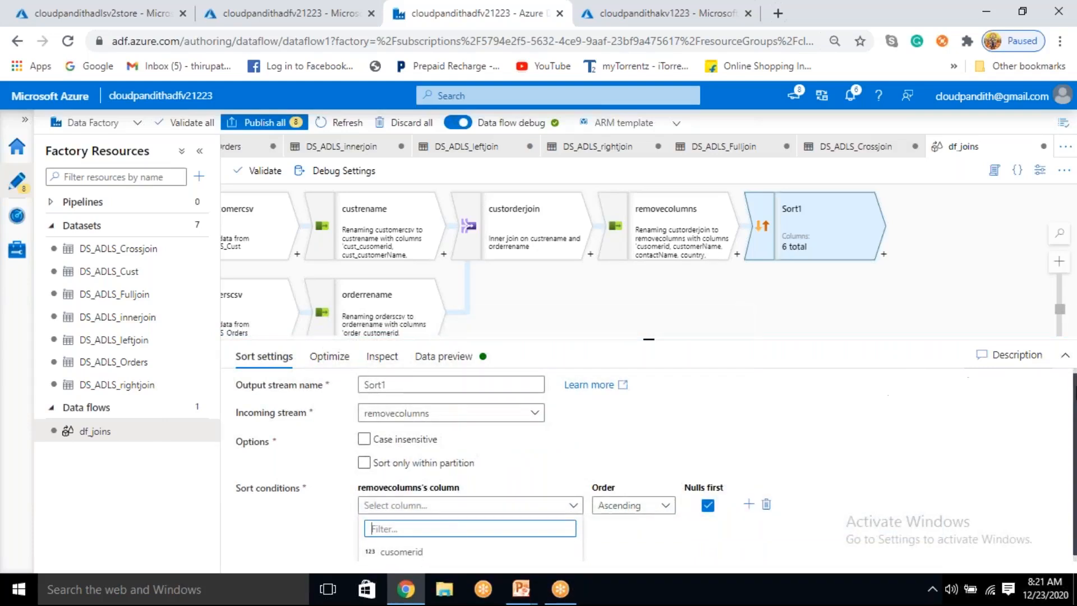
click(1065, 354)
click(1064, 353)
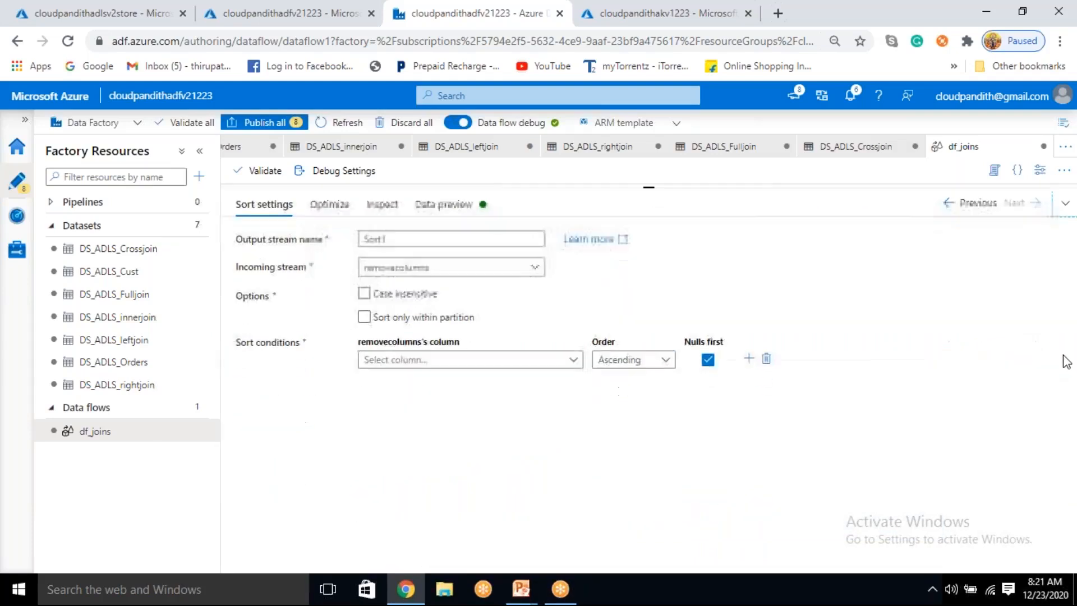
click(463, 362)
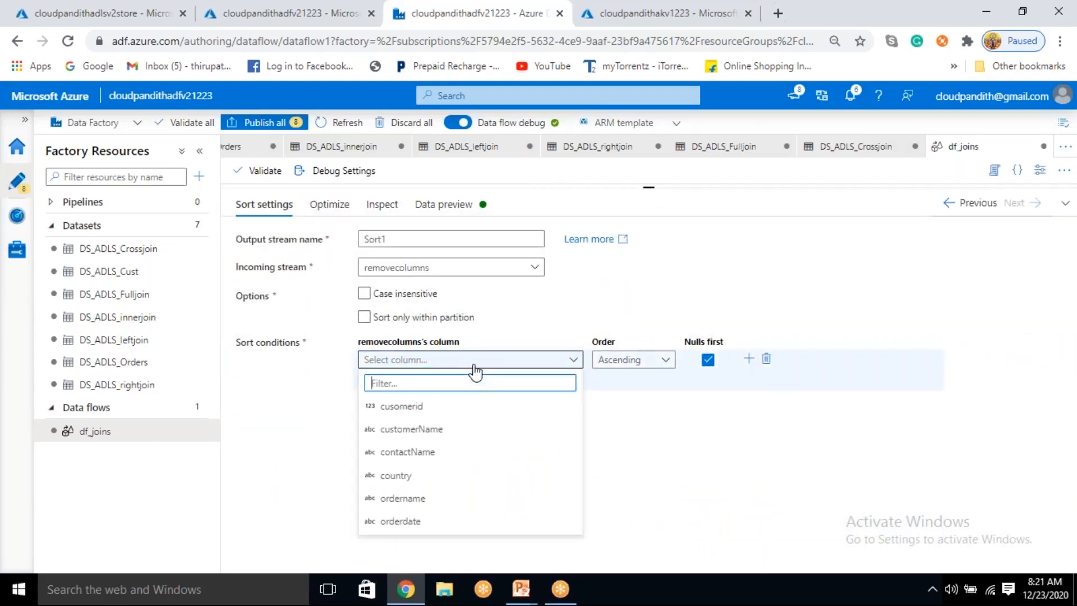
click(425, 414)
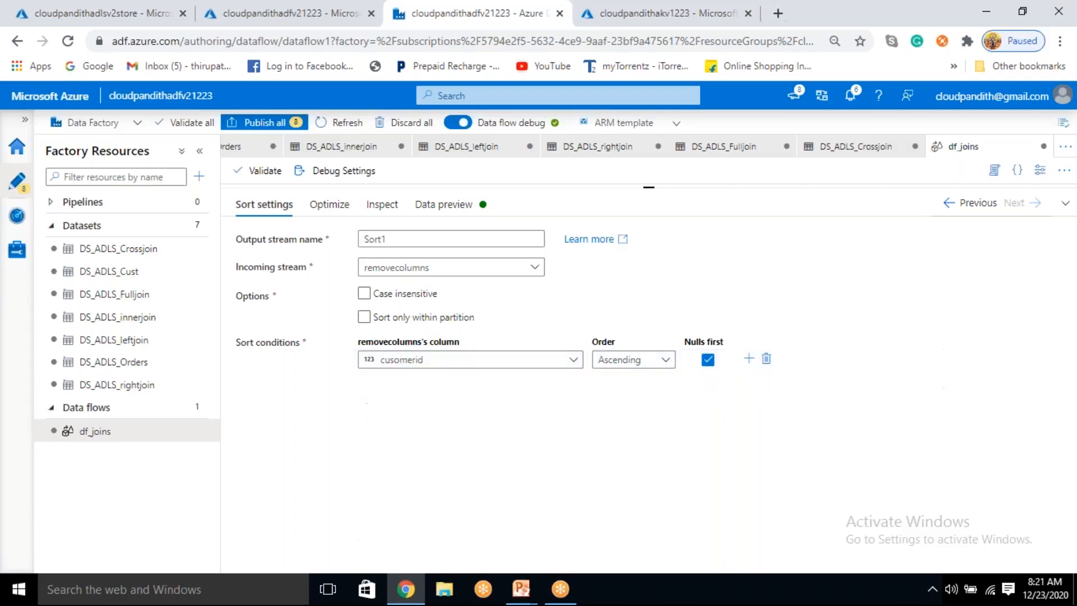
Step: Set the cusomerid sort order to Descending and load the Sort transformation's data preview to examine the row order
click(643, 368)
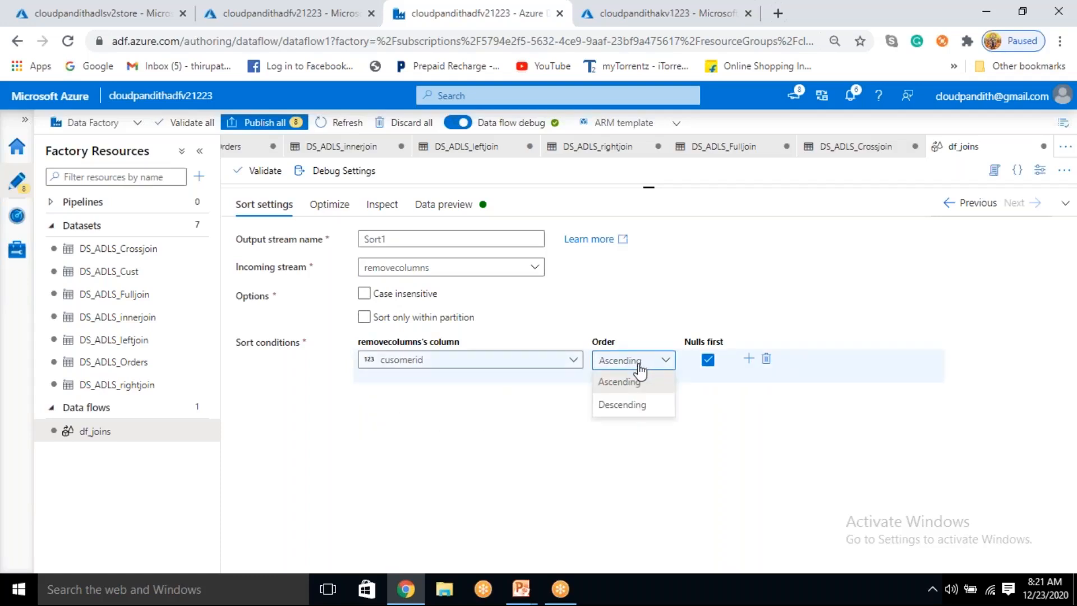
click(619, 408)
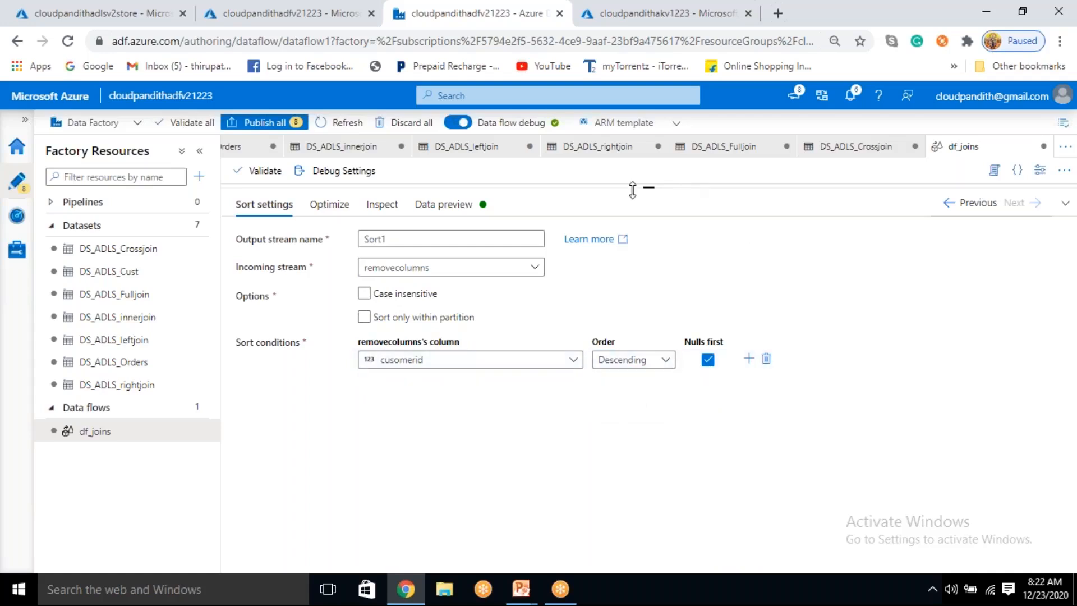
drag(650, 189, 650, 369)
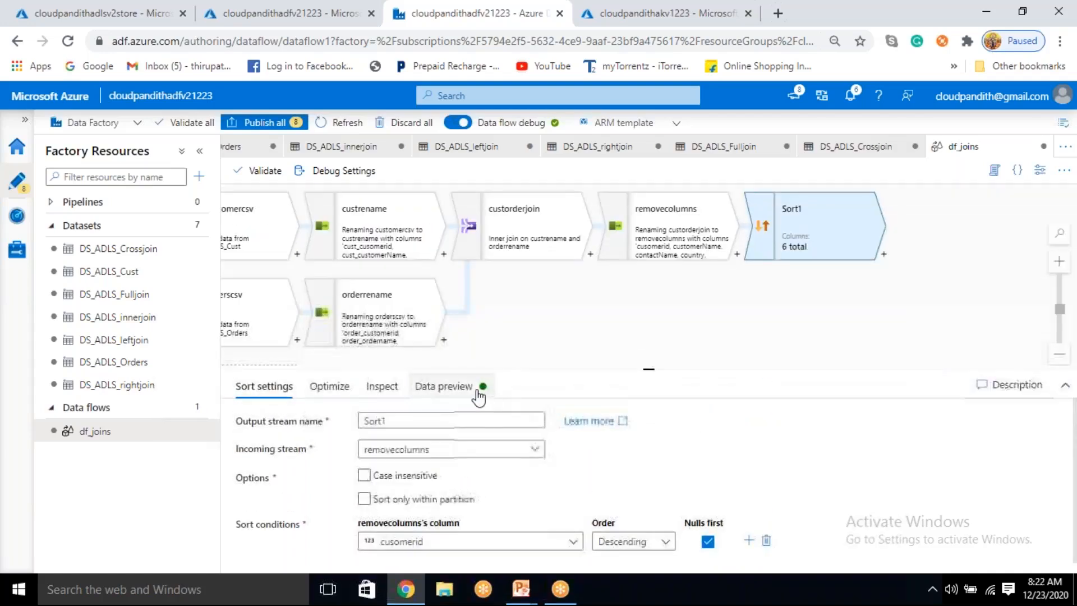
click(443, 386)
click(289, 443)
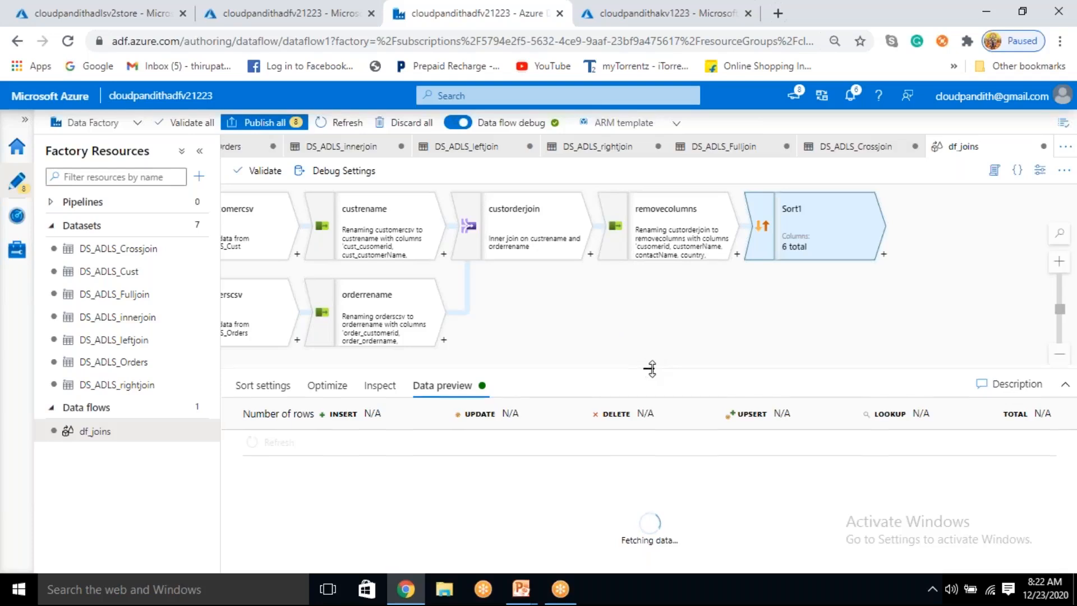
drag(644, 368, 653, 393)
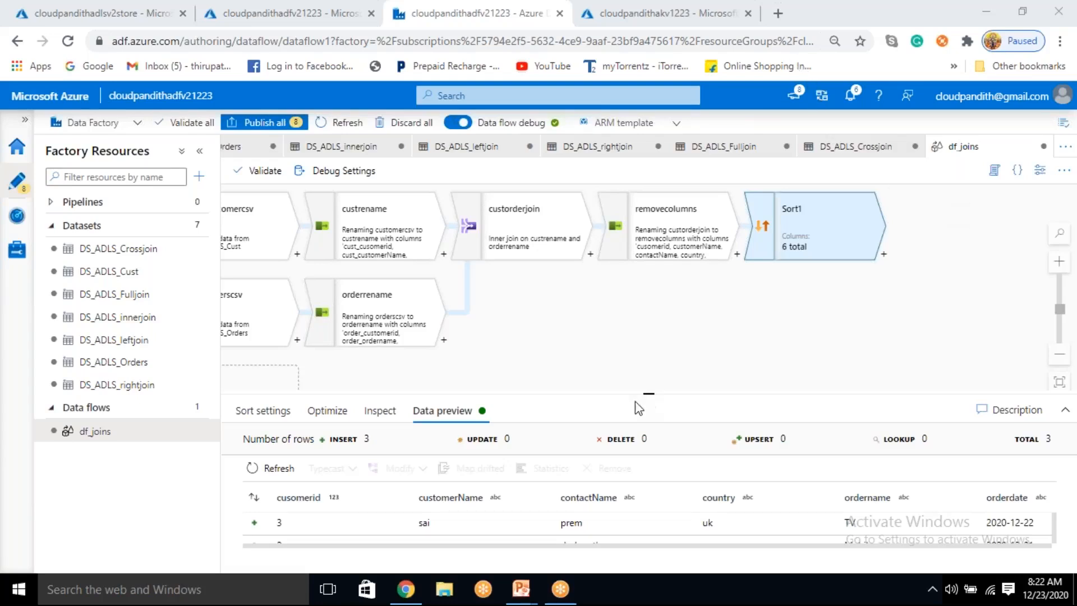
click(1066, 410)
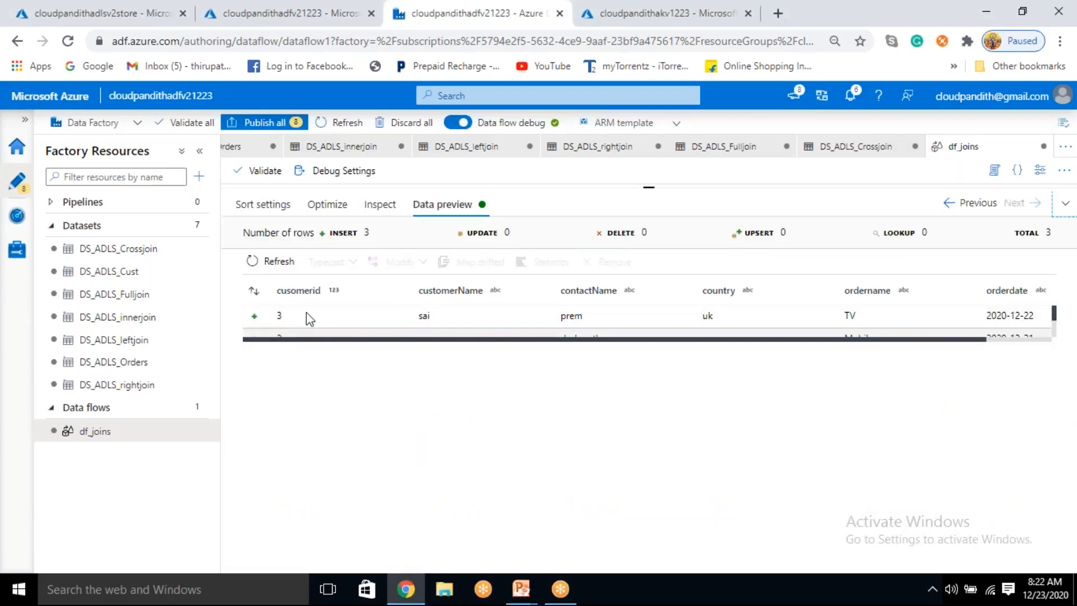
click(314, 296)
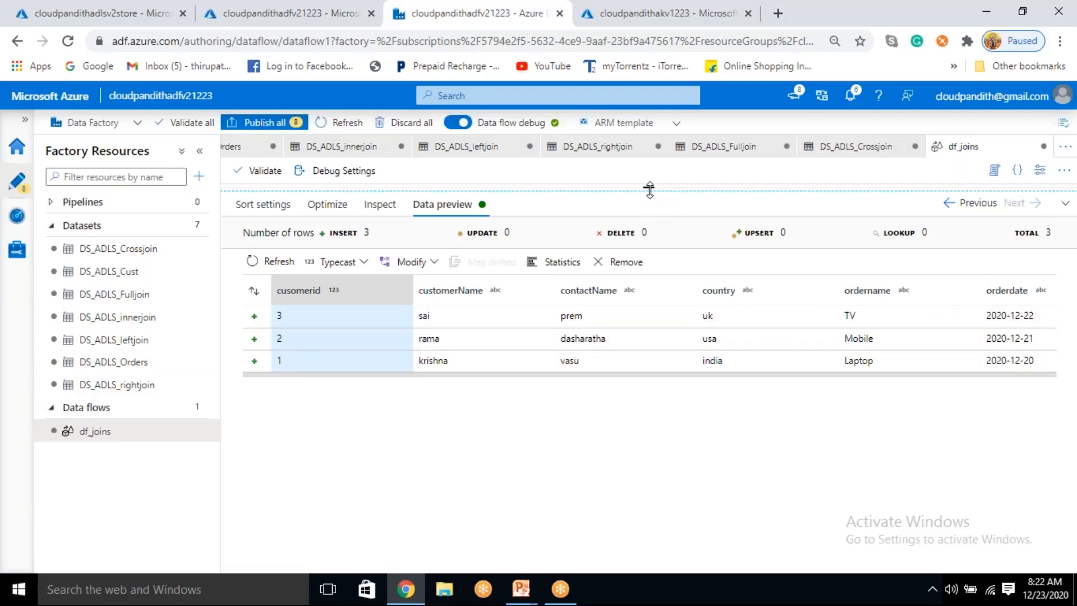
drag(649, 191, 660, 309)
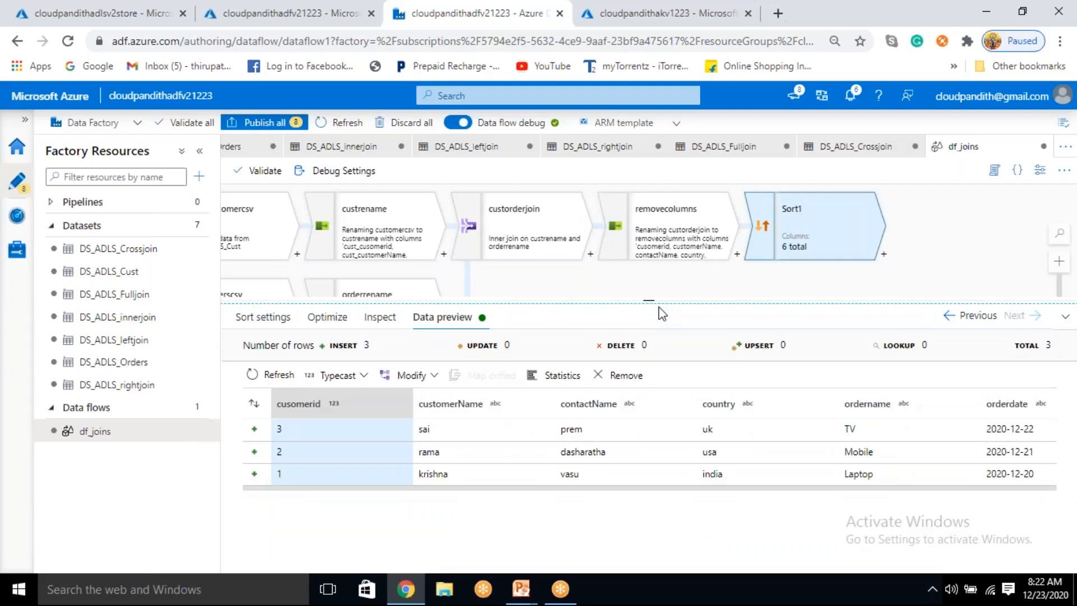
drag(659, 308, 658, 311)
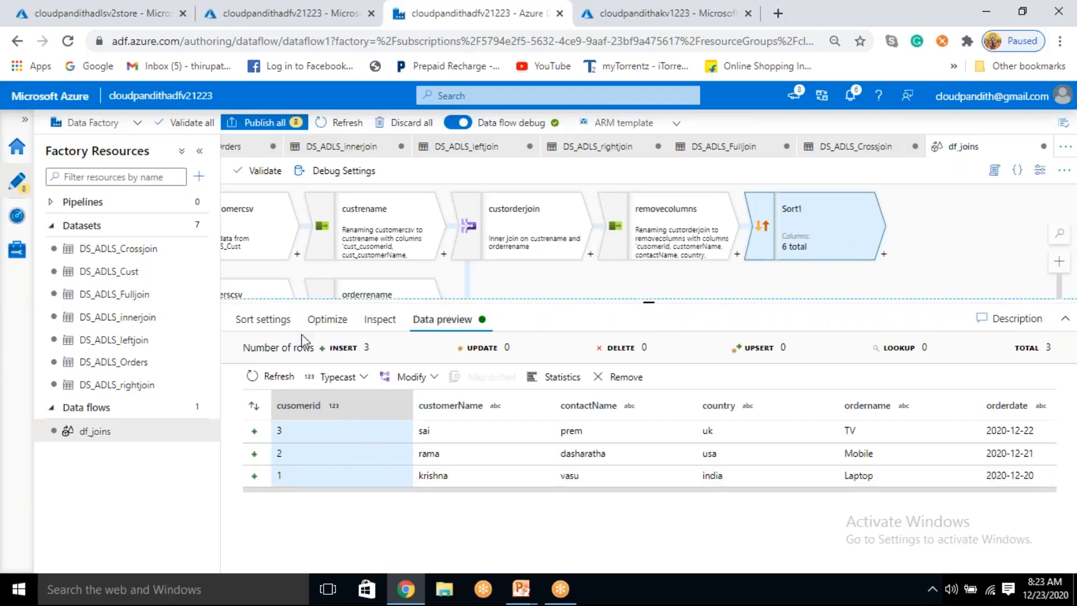
Step: Set the cusomerid sort order to Ascending and refresh the Sort transformation's data preview
click(268, 321)
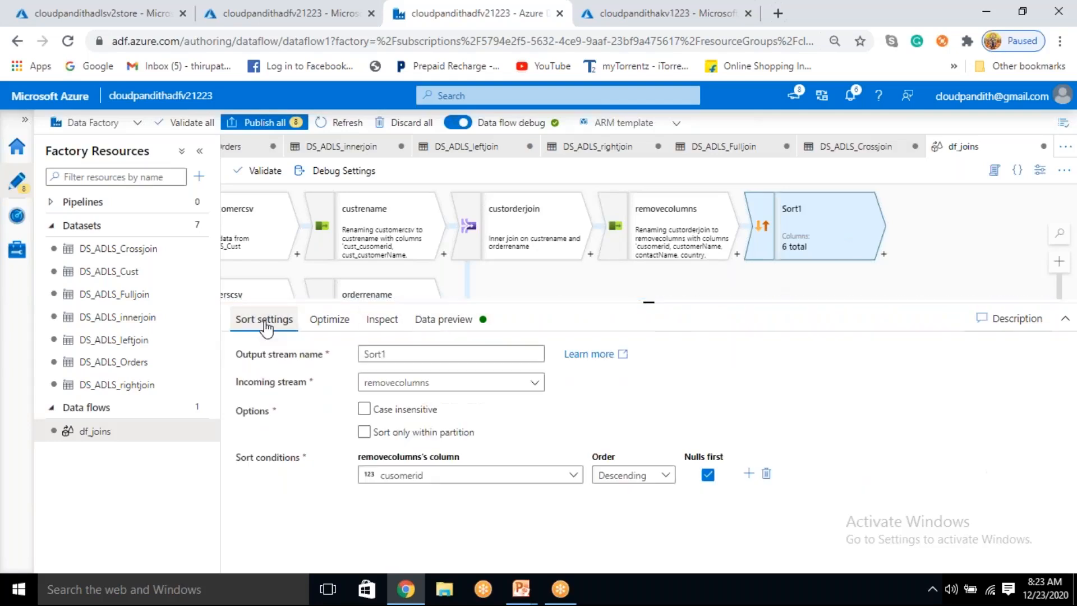
click(657, 477)
click(623, 497)
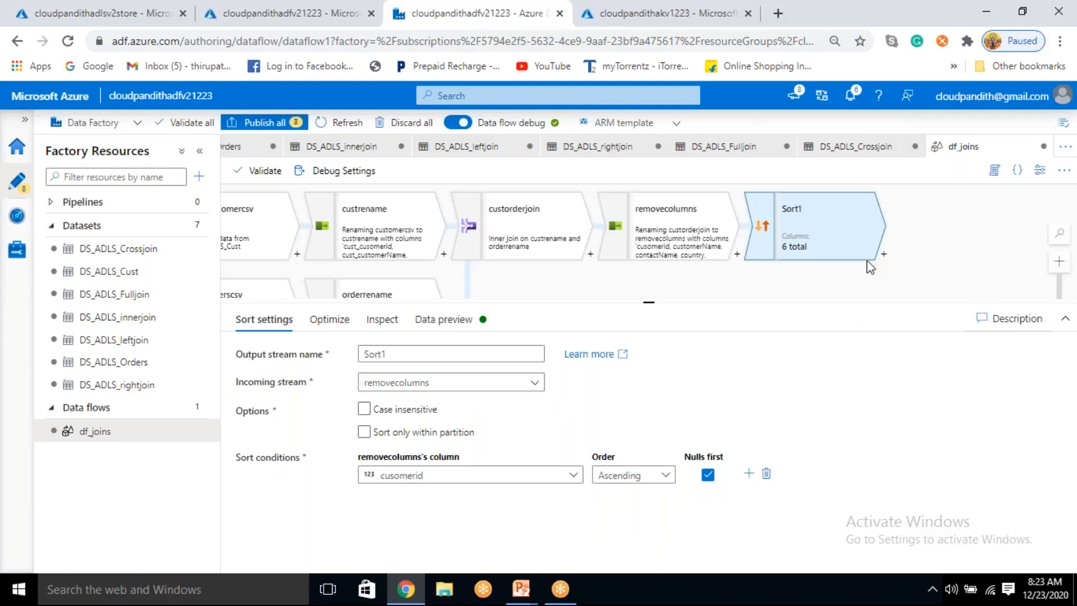
click(423, 326)
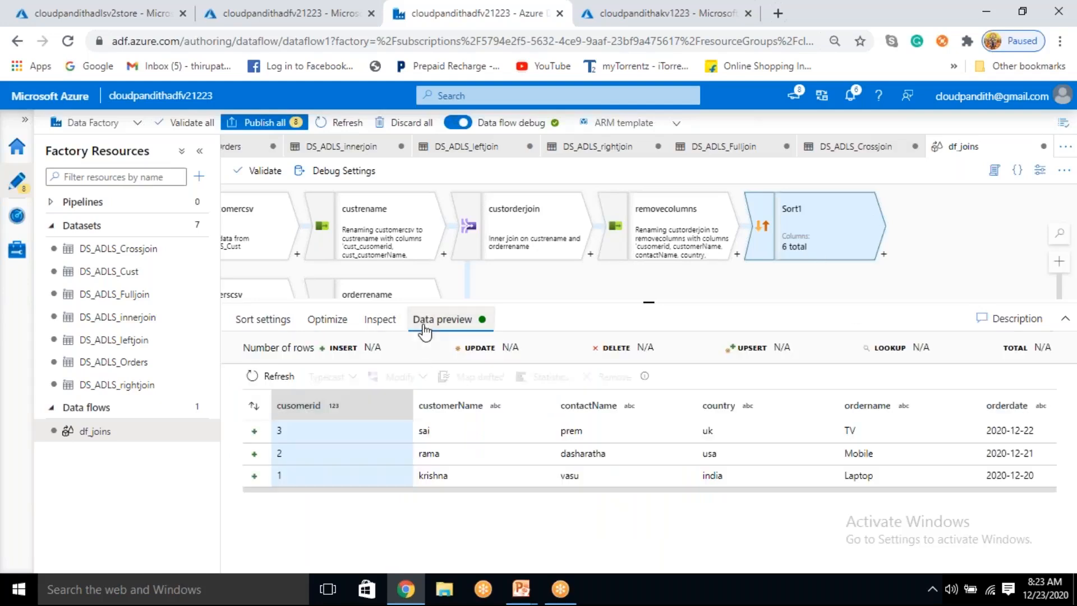
click(272, 376)
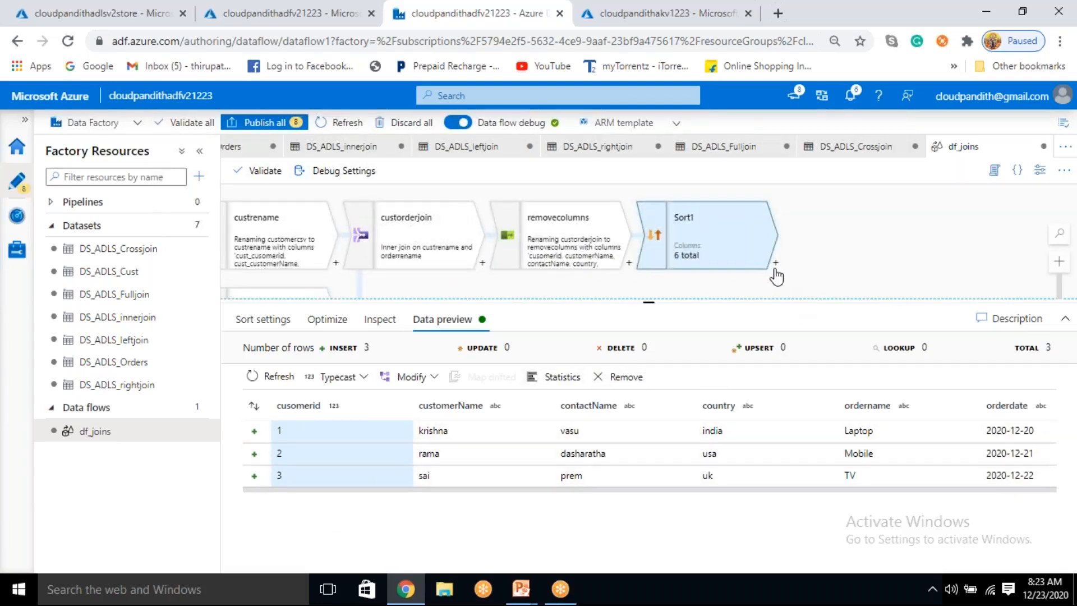
Step: Add a Sink destination after the Sort transformation
click(776, 262)
scroll(842, 421, down, 5)
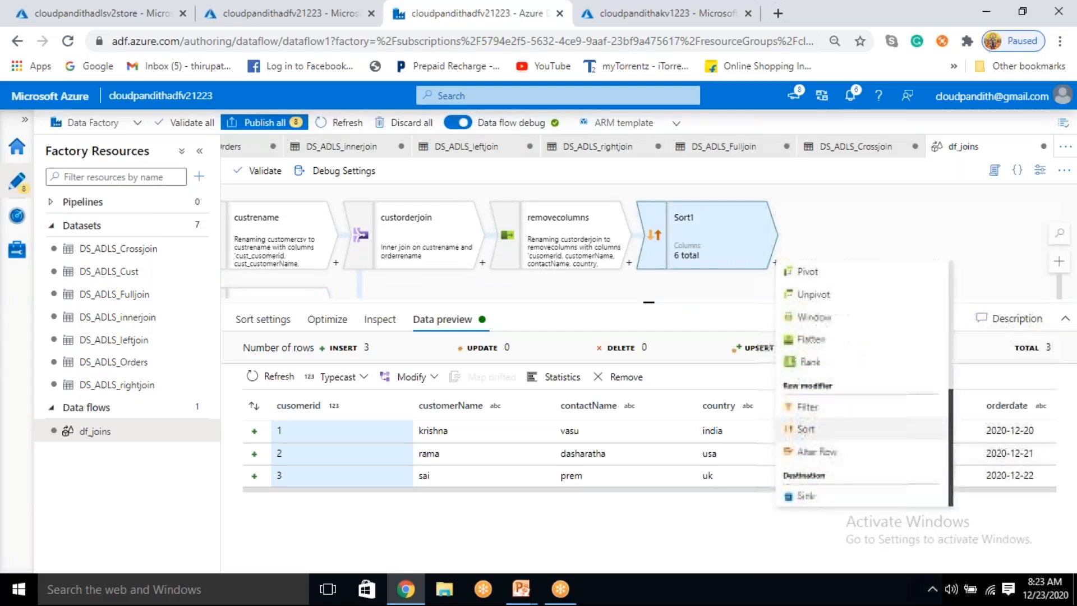
click(806, 497)
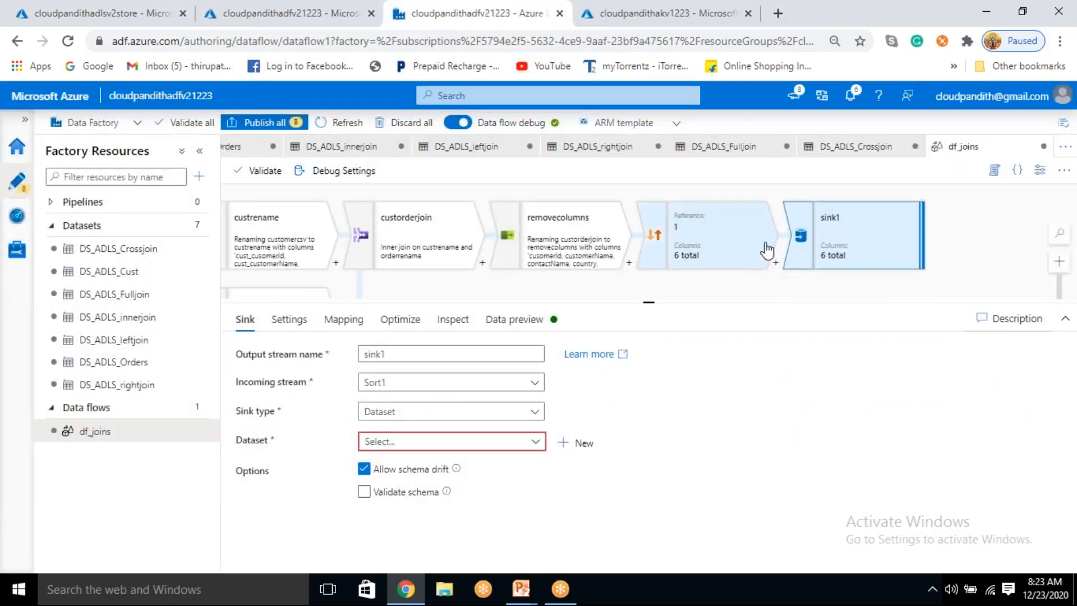
Step: Rename the new sink's output stream to orderbycustomerid
double_click(377, 384)
drag(396, 355, 331, 368)
key(BackSpace)
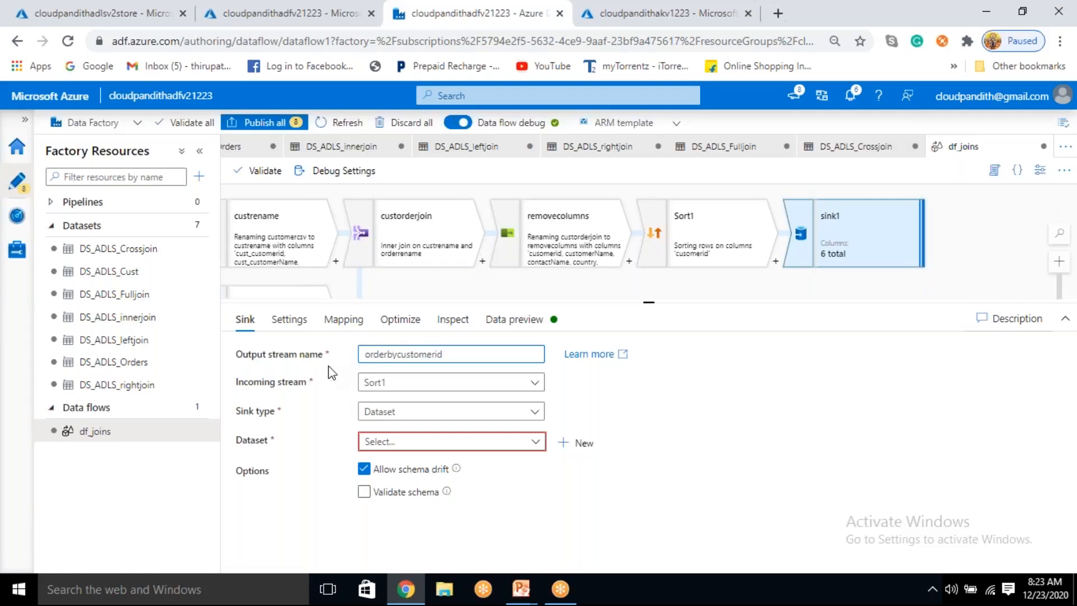
click(853, 251)
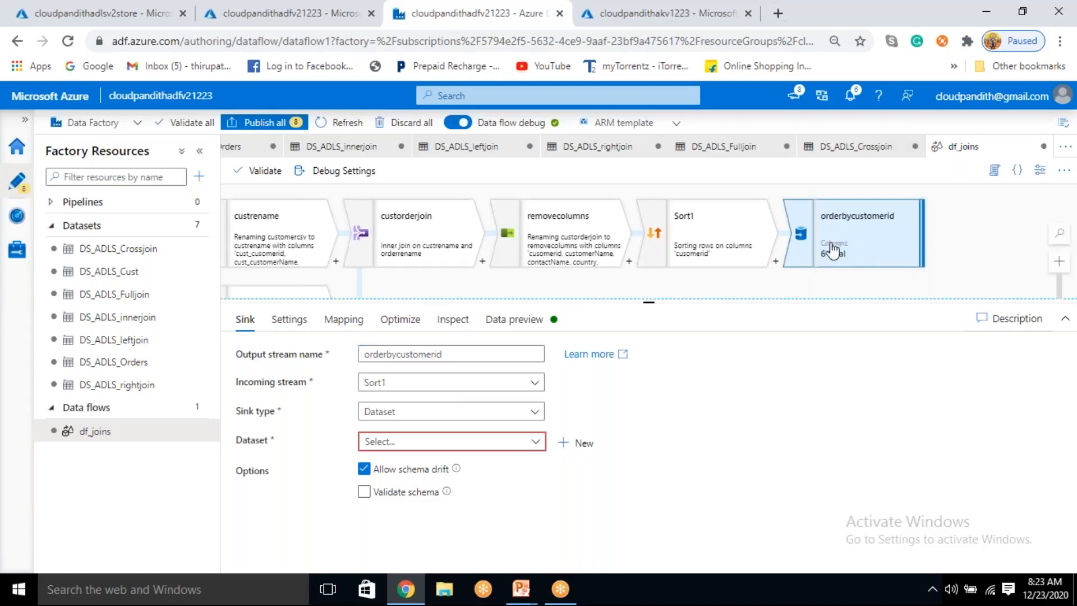
Step: Rename the Sort transformation's output stream to orderbycustomerid
click(734, 249)
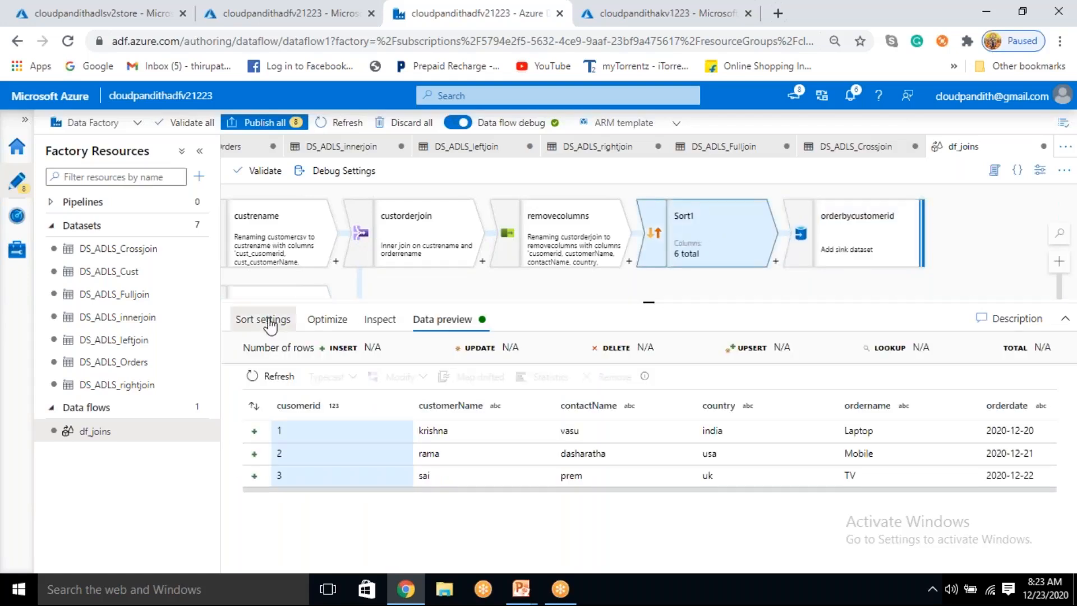
click(271, 325)
text(orderbycustomerid)
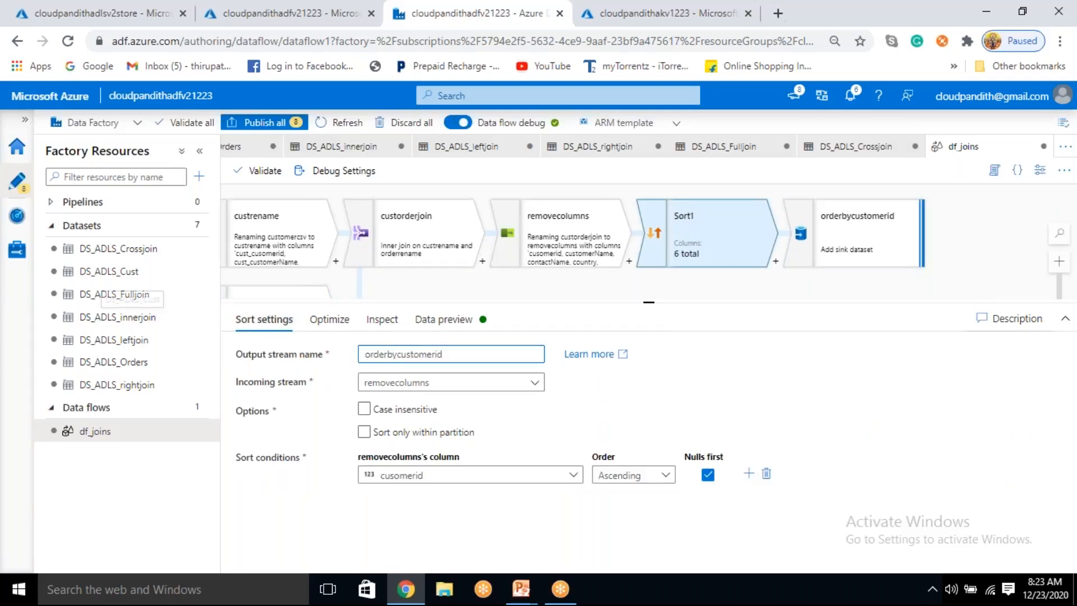
Step: Rename the sink's output stream to sink and check the output stream name of the Sort transformation
click(841, 242)
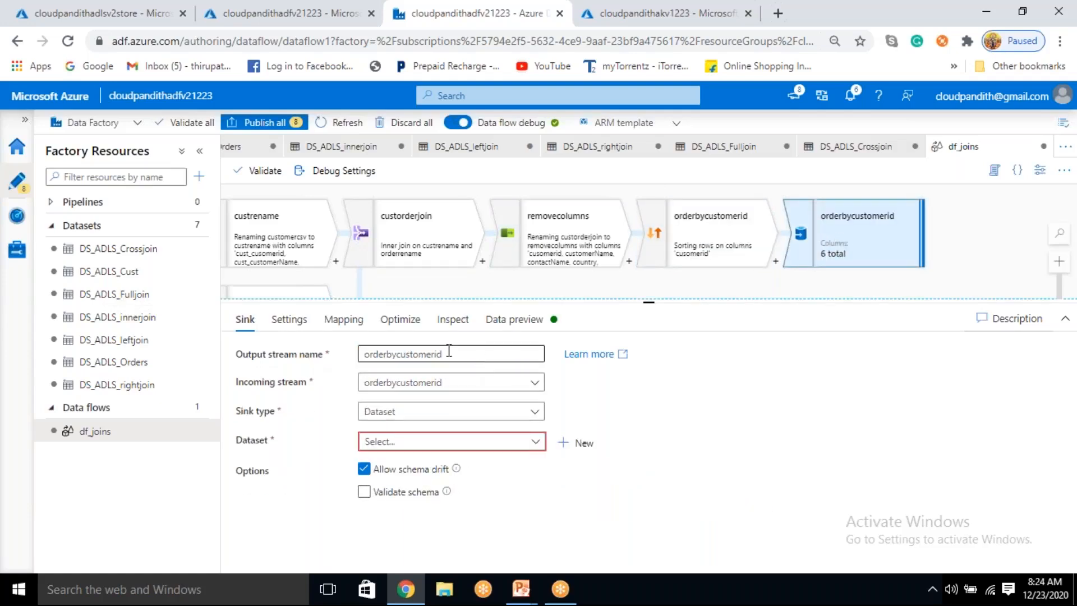
drag(448, 351, 318, 349)
key(BackSpace)
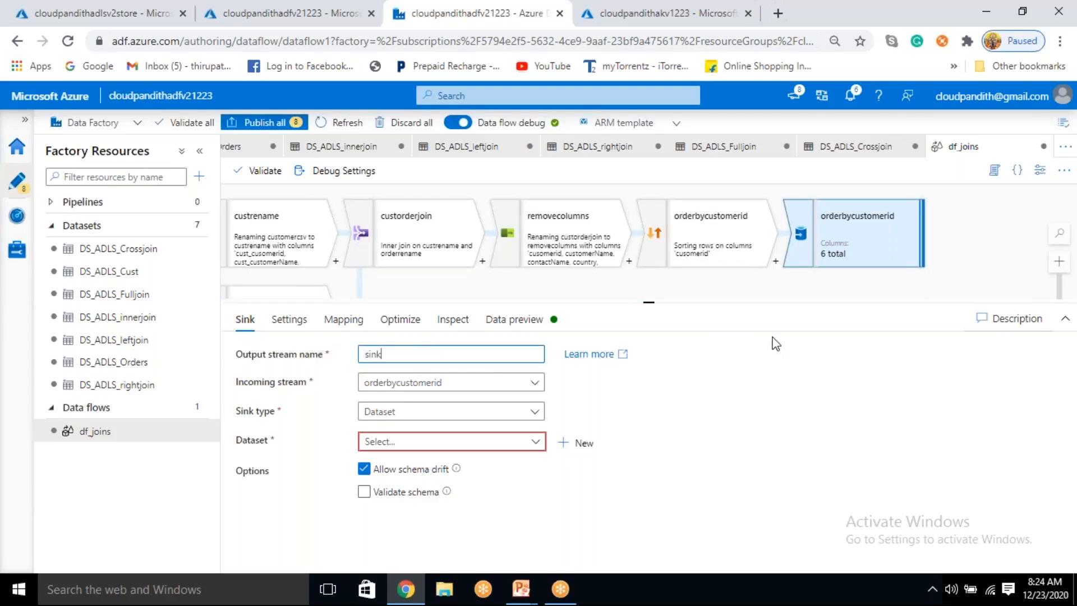
click(975, 281)
click(872, 248)
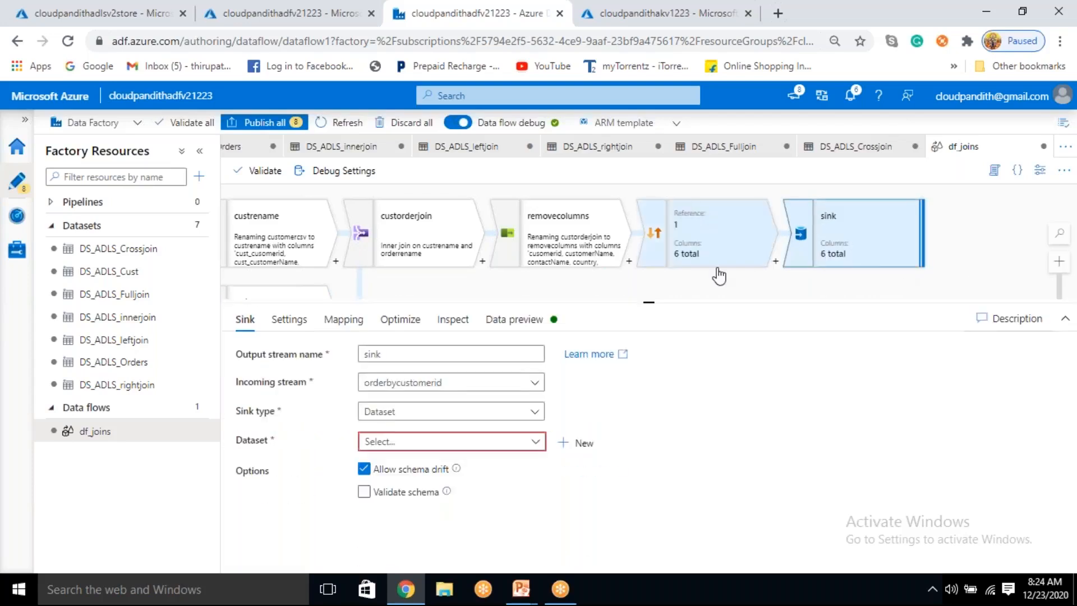
click(717, 253)
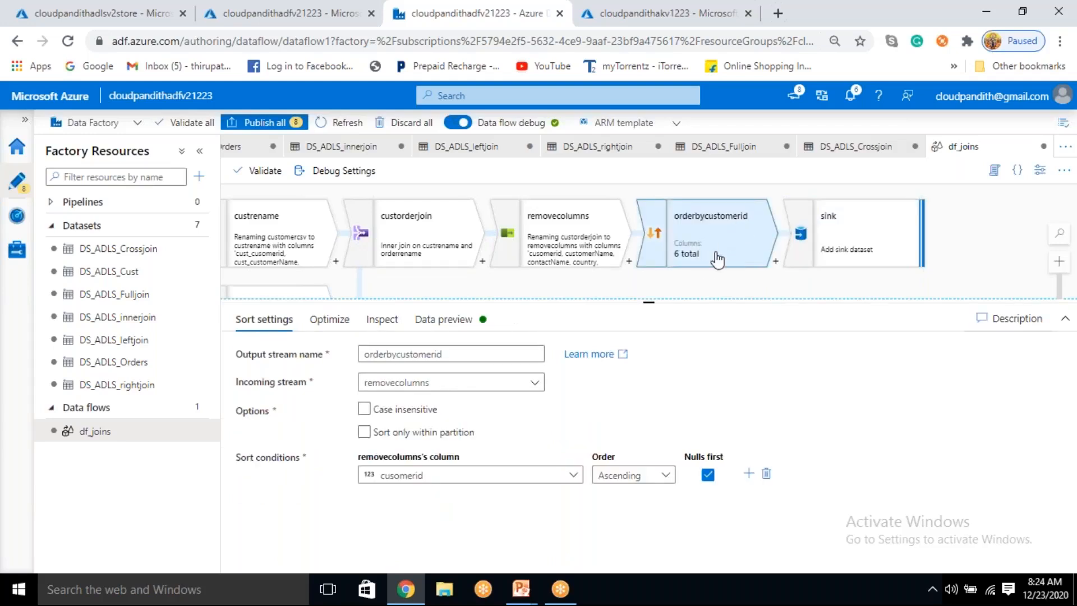
click(401, 354)
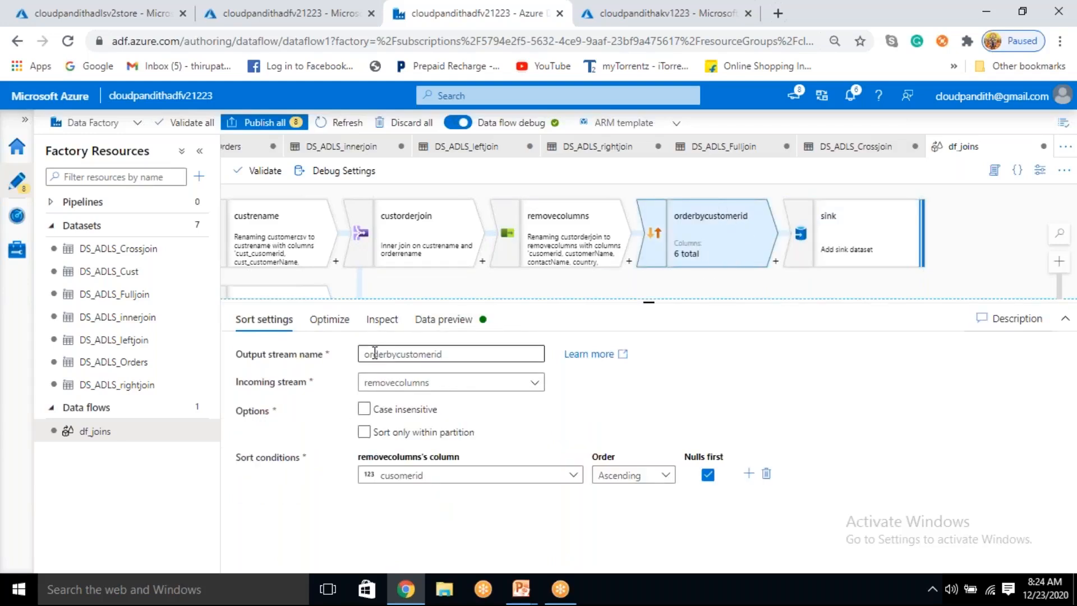
Step: Set the sink's dataset to DS_ADLS_innerjoin
click(872, 222)
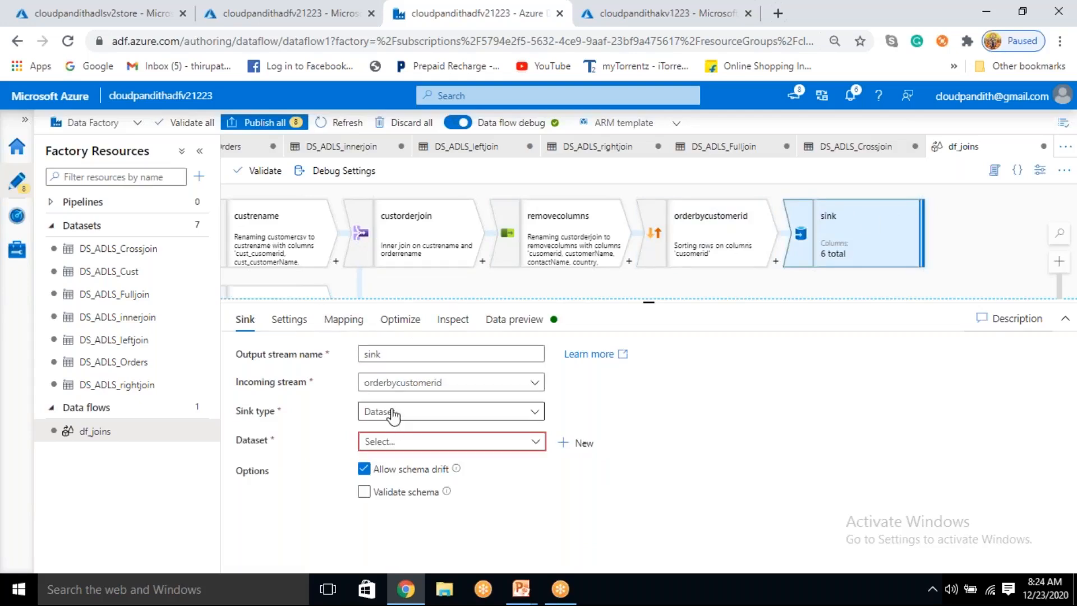
click(508, 443)
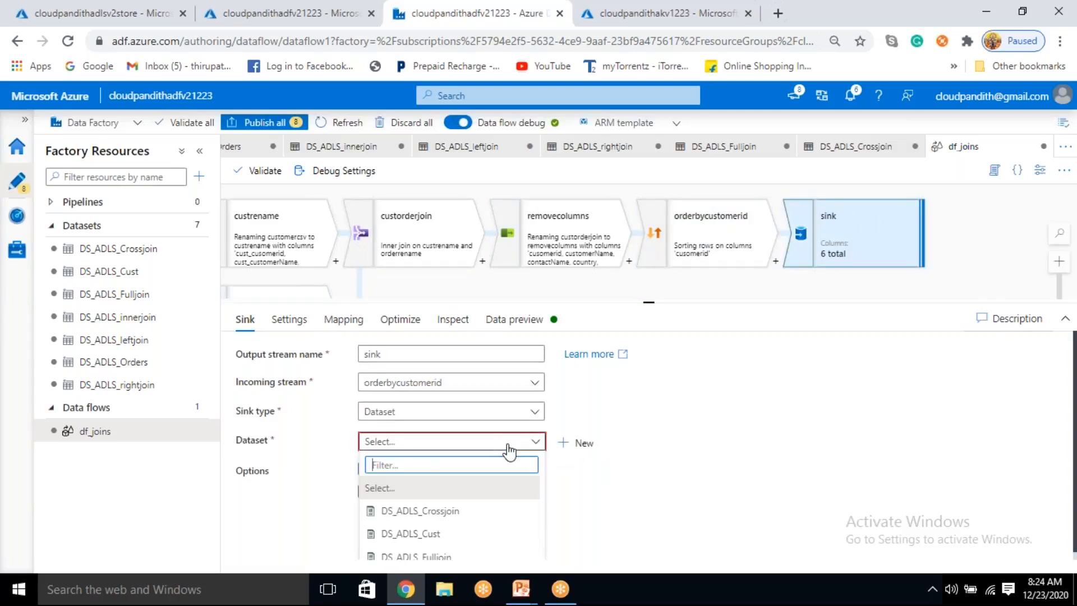
scroll(460, 522, down, 3)
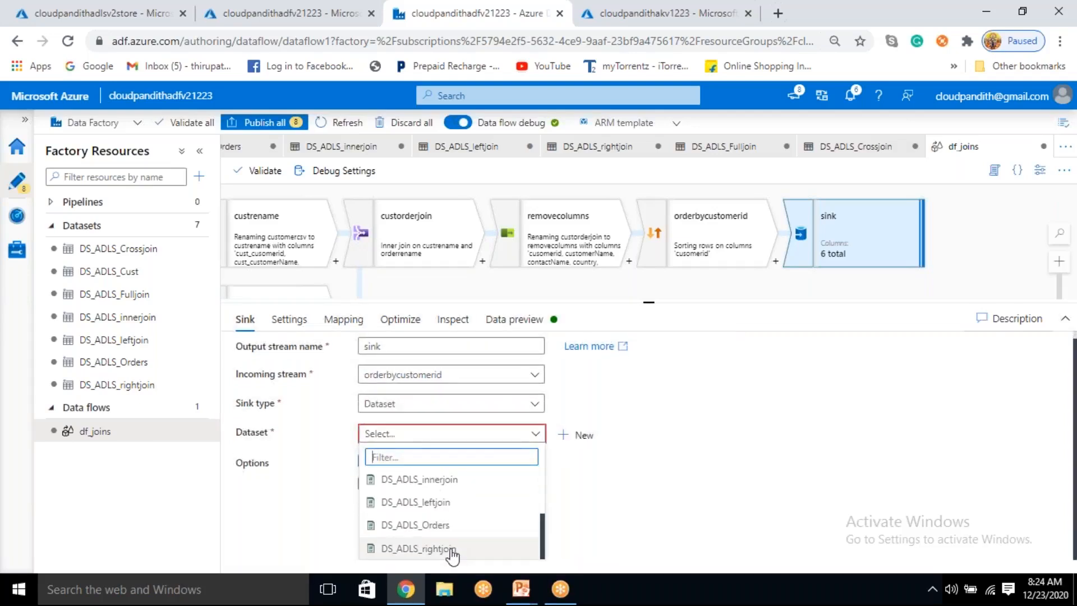
click(449, 480)
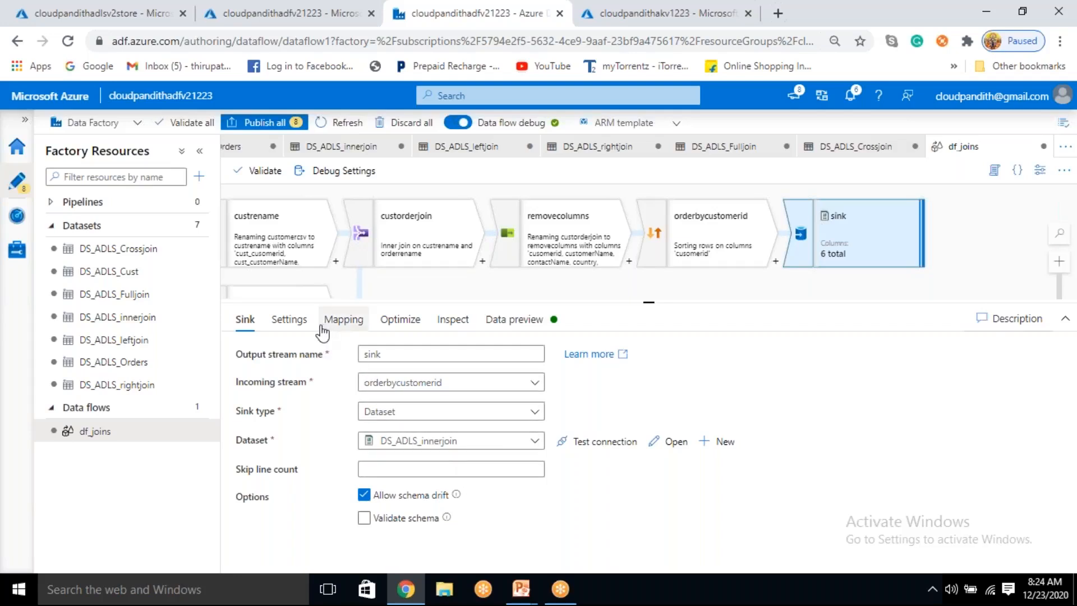
Step: Configure the sink to output to a single file named data.csv with single partition, and check its partition option
click(290, 327)
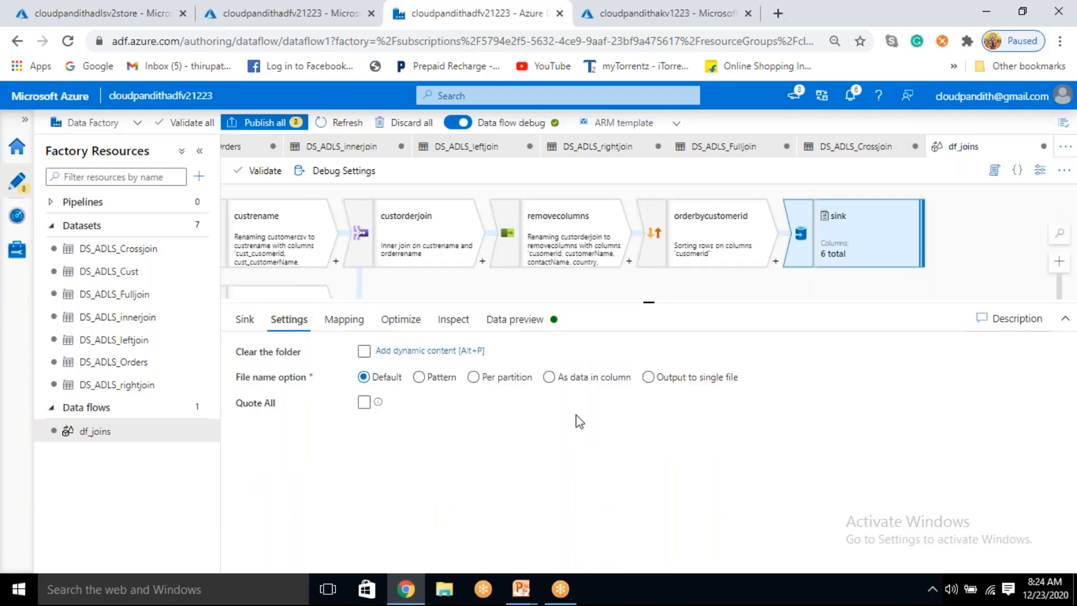
click(649, 377)
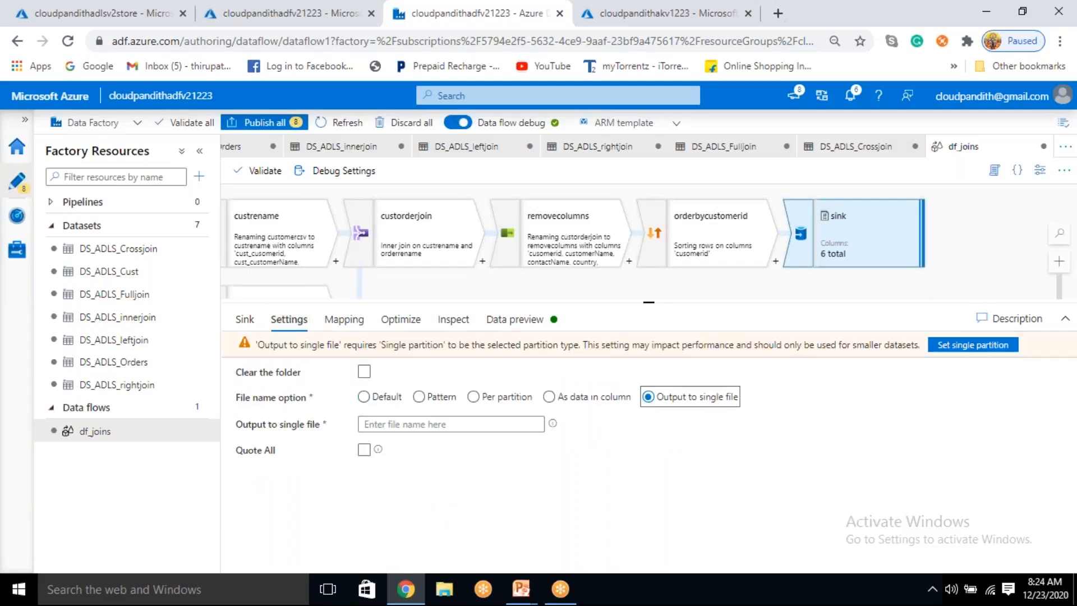
click(441, 425)
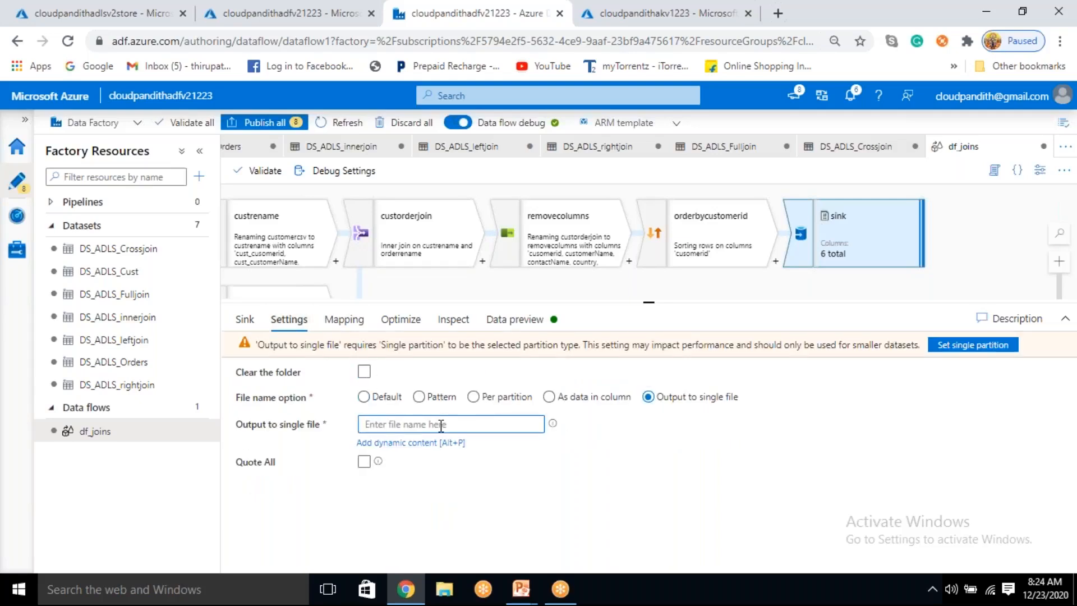
text(data.csv)
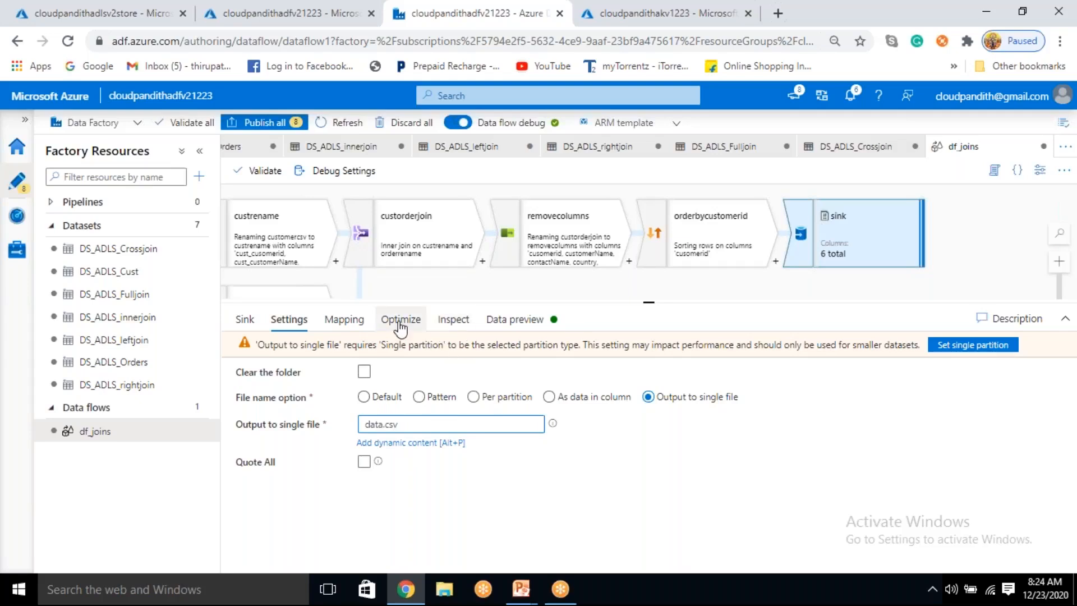
click(986, 352)
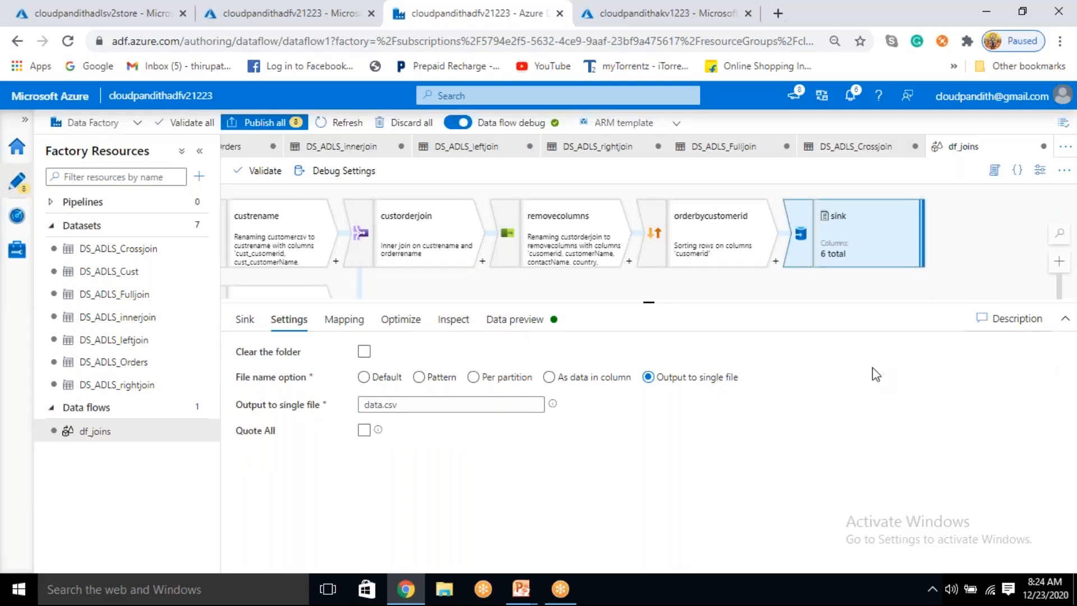
click(404, 324)
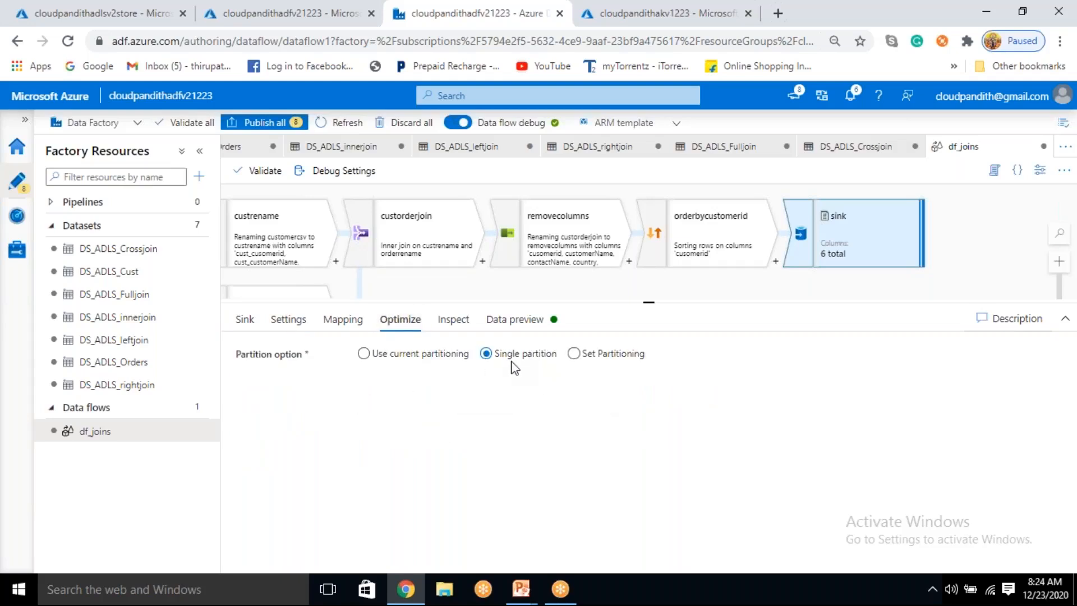
click(289, 321)
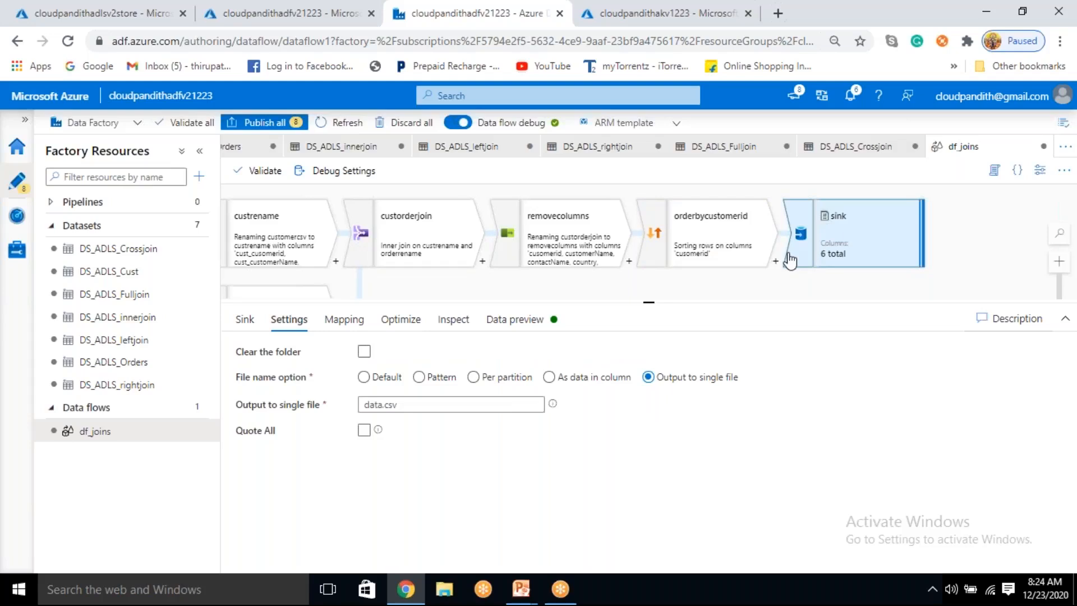
drag(406, 405, 344, 404)
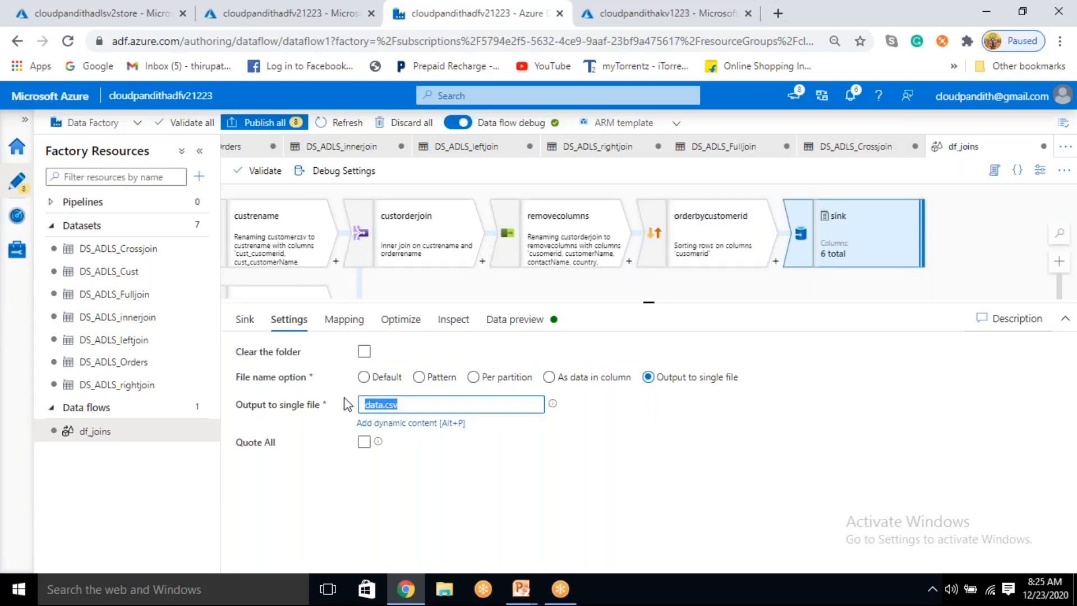
click(527, 487)
drag(418, 405, 364, 412)
click(517, 489)
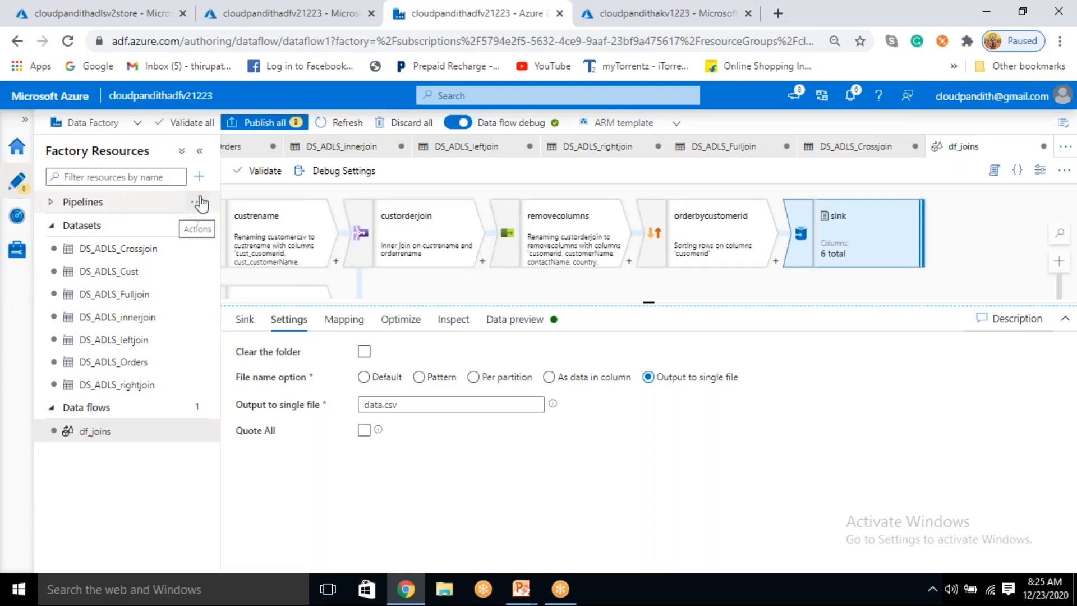
Step: Create a new pipeline containing a Data flow activity that uses the existing data flow df_joins
click(200, 204)
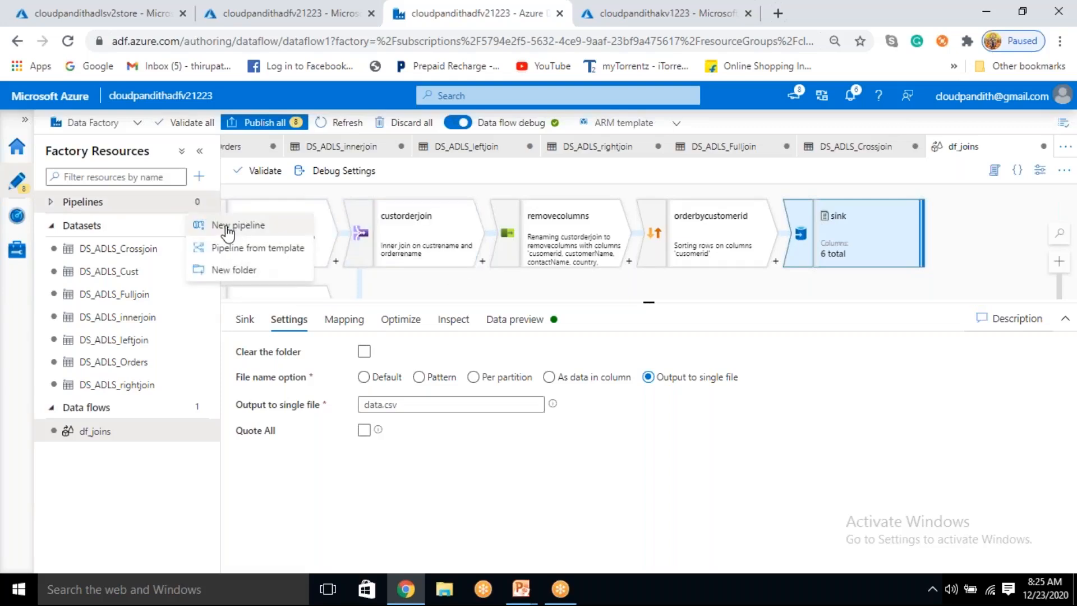
click(231, 225)
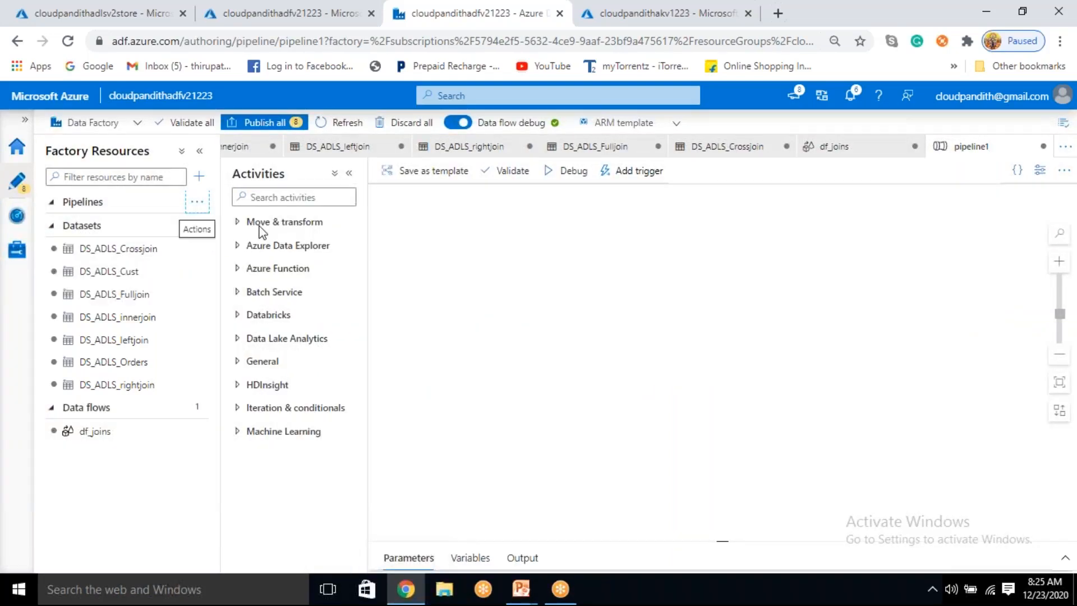
drag(271, 247, 630, 287)
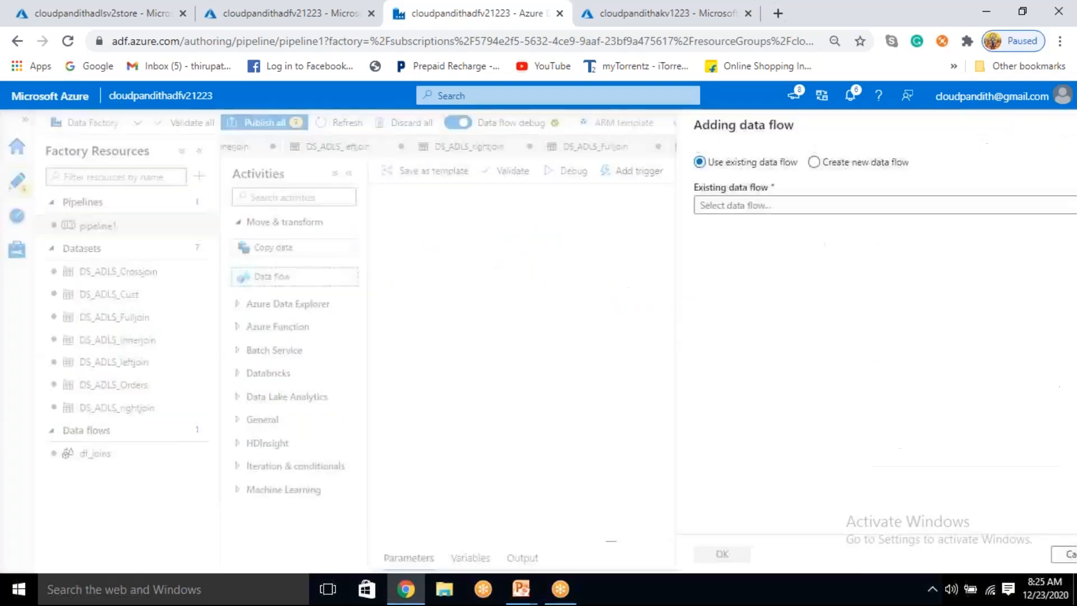
click(760, 207)
click(724, 231)
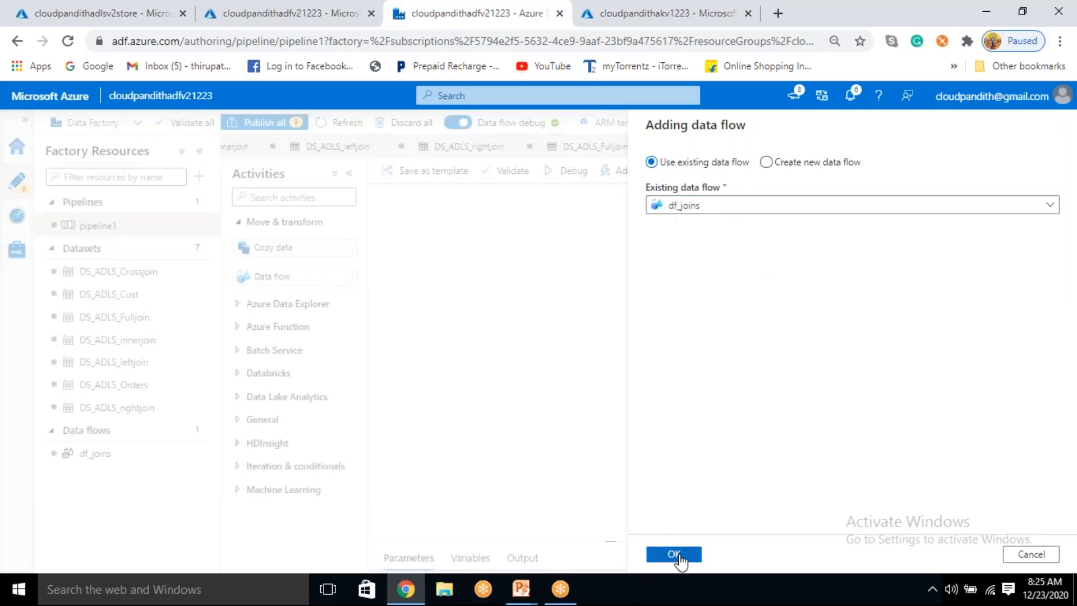
click(674, 555)
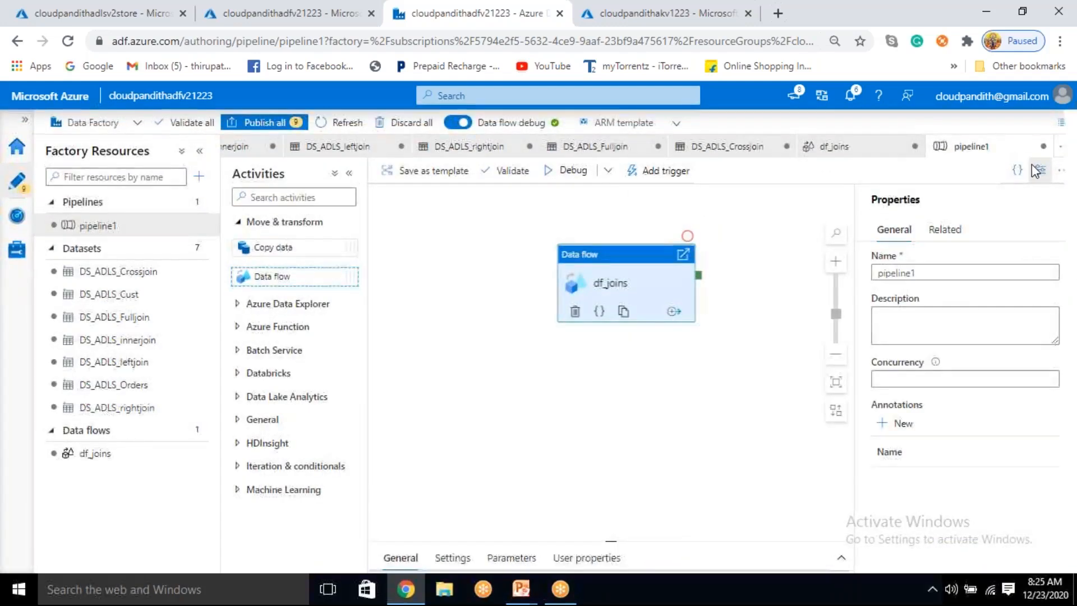
Step: Close the pipeline's properties and start a debug run of pipeline1
click(1043, 174)
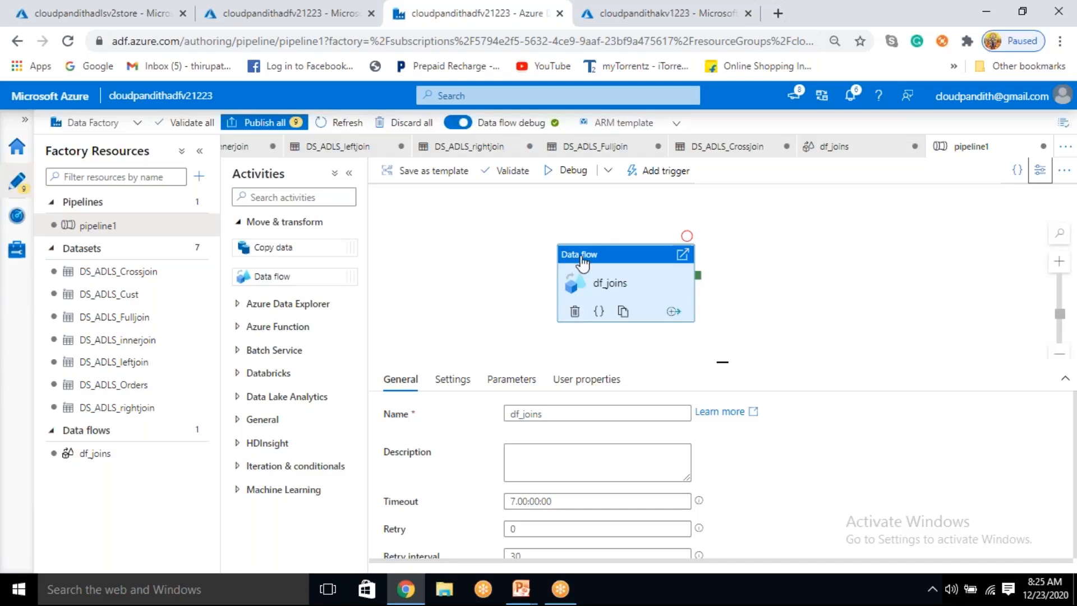
click(573, 171)
click(849, 267)
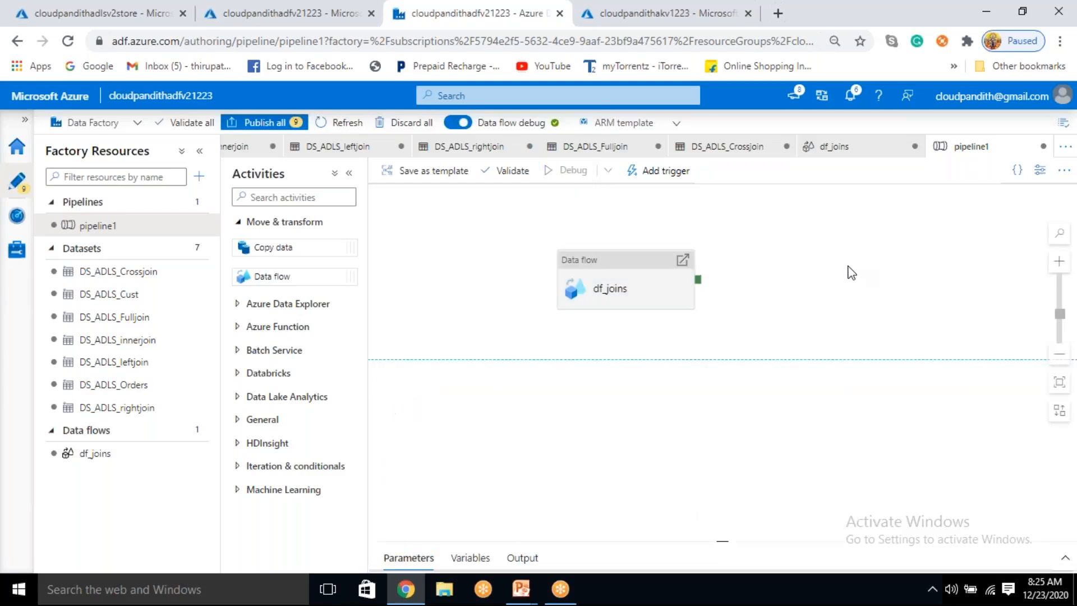
Step: Switch to the storage account in the Azure portal, open the inneroutput container and refresh its blob list
click(169, 14)
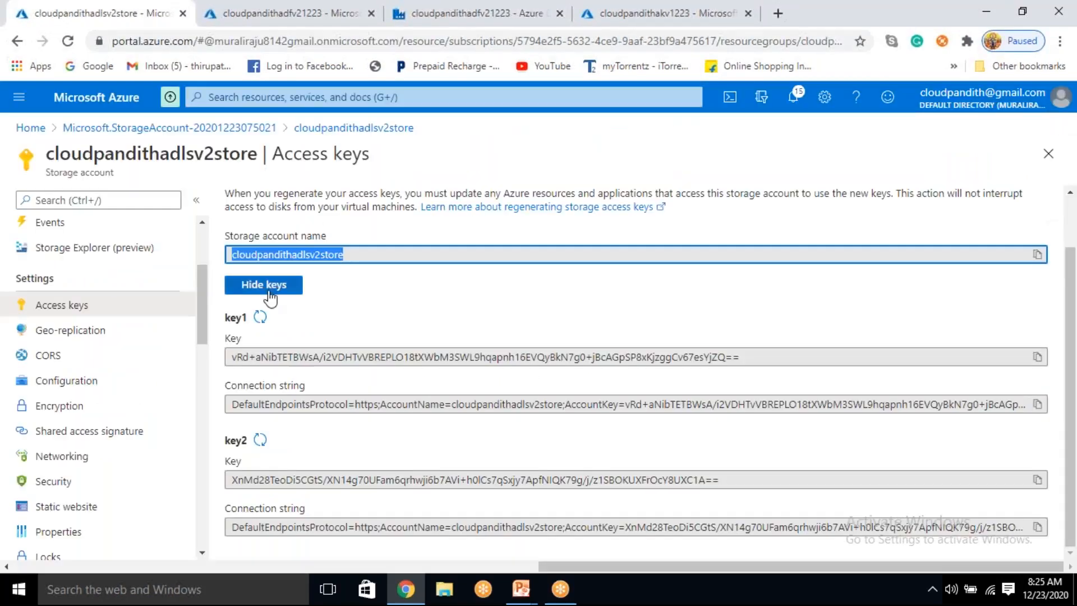
scroll(121, 449, down, 10)
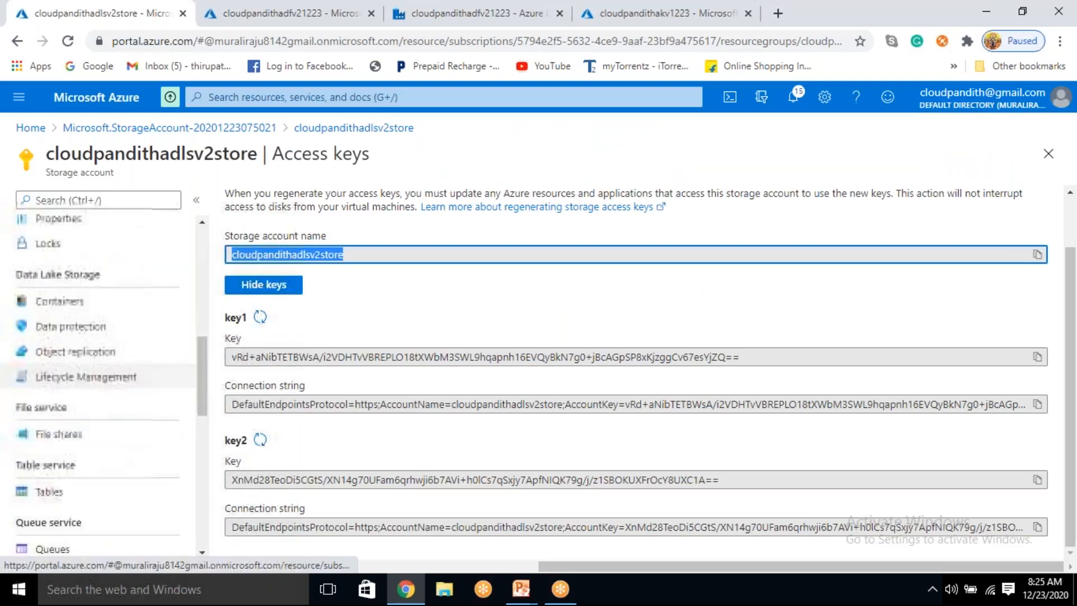
scroll(107, 454, up, 8)
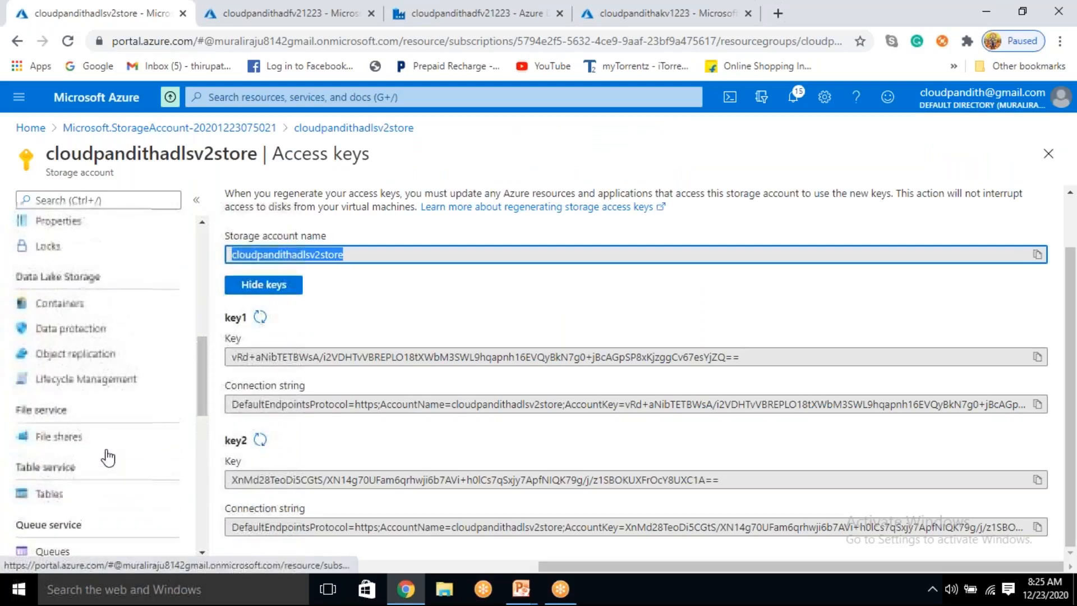
click(71, 386)
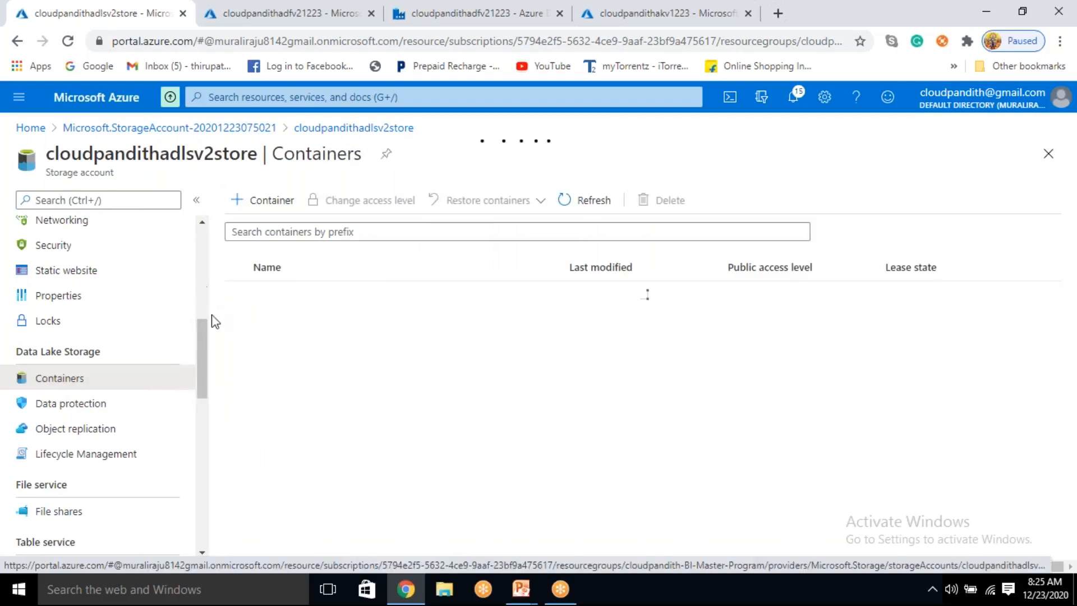
click(271, 372)
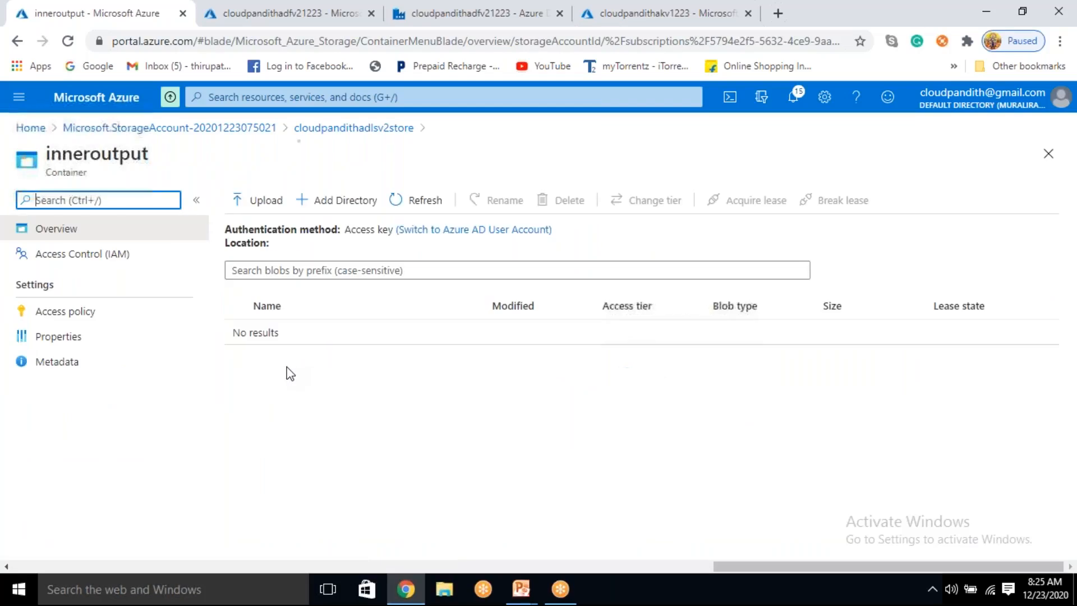
click(415, 200)
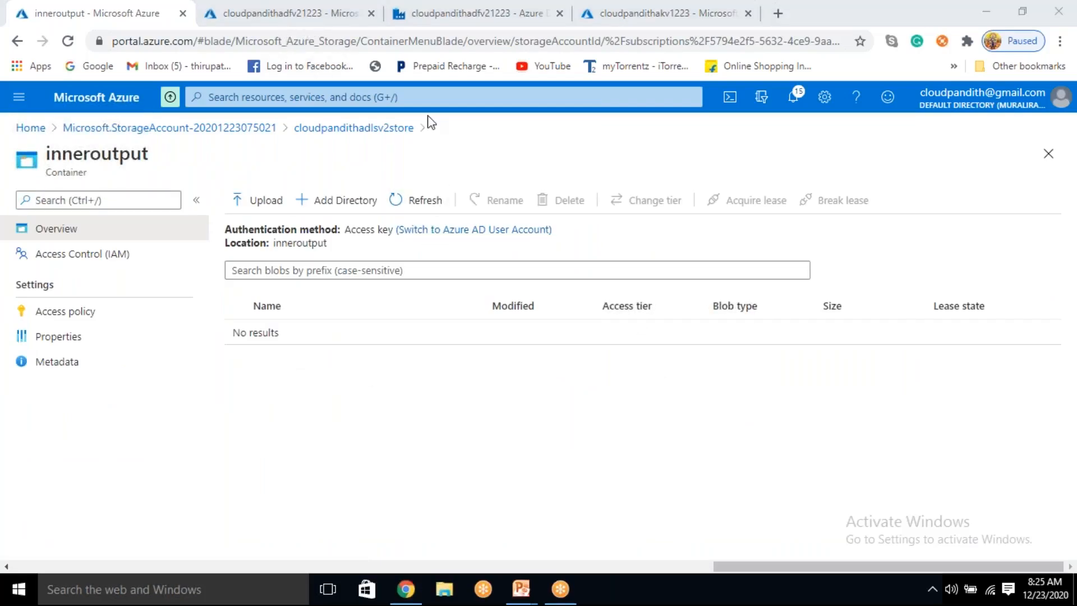
Step: Return to the Data Factory pipeline, show the debug run's output and refresh the df_joins activity status
click(457, 13)
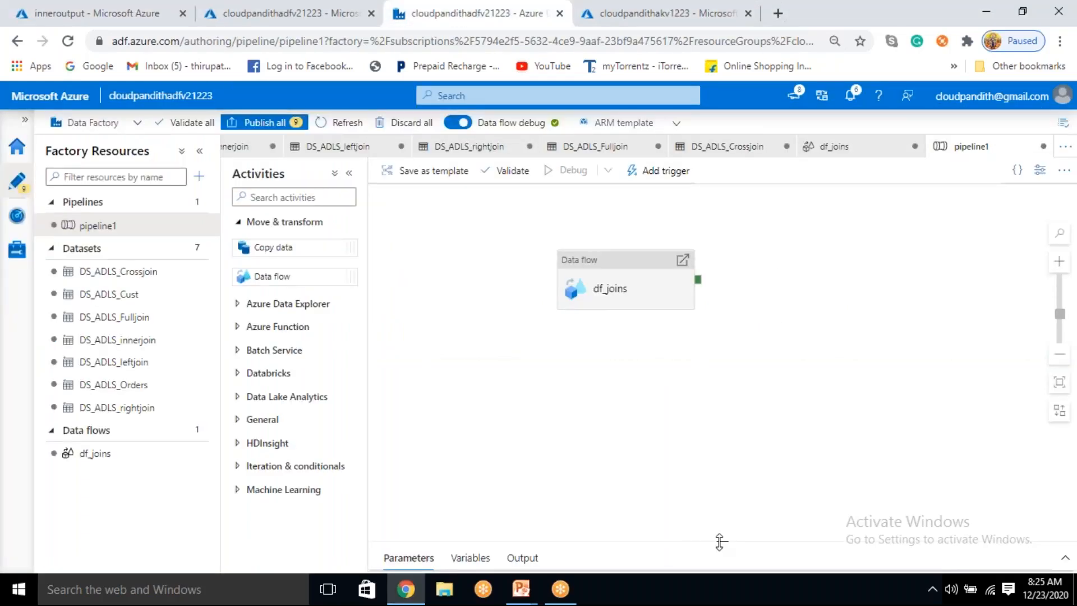
drag(709, 478, 708, 375)
click(615, 298)
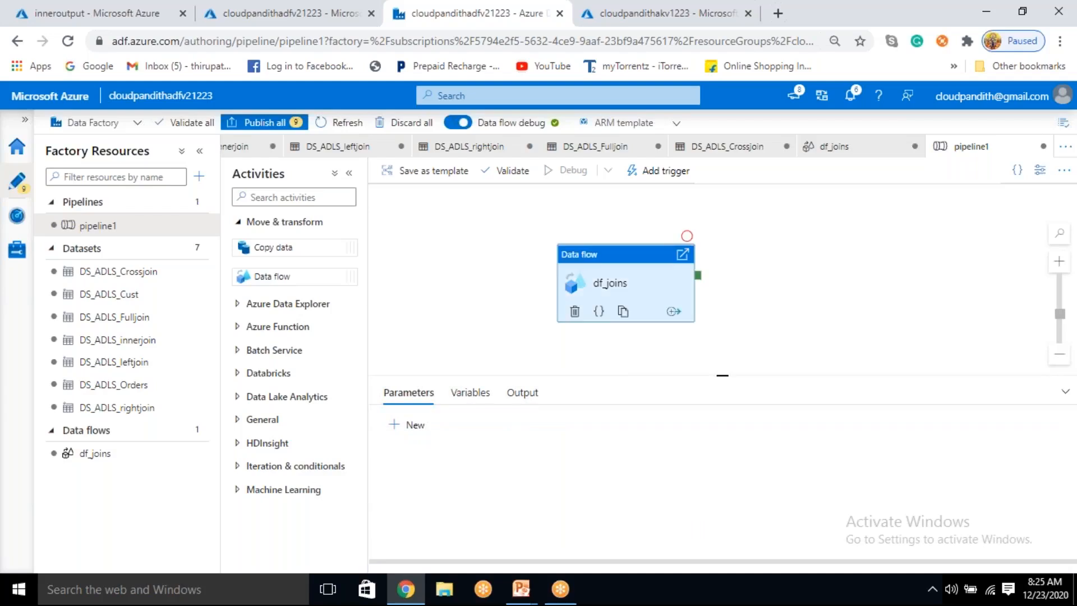
click(795, 284)
click(522, 395)
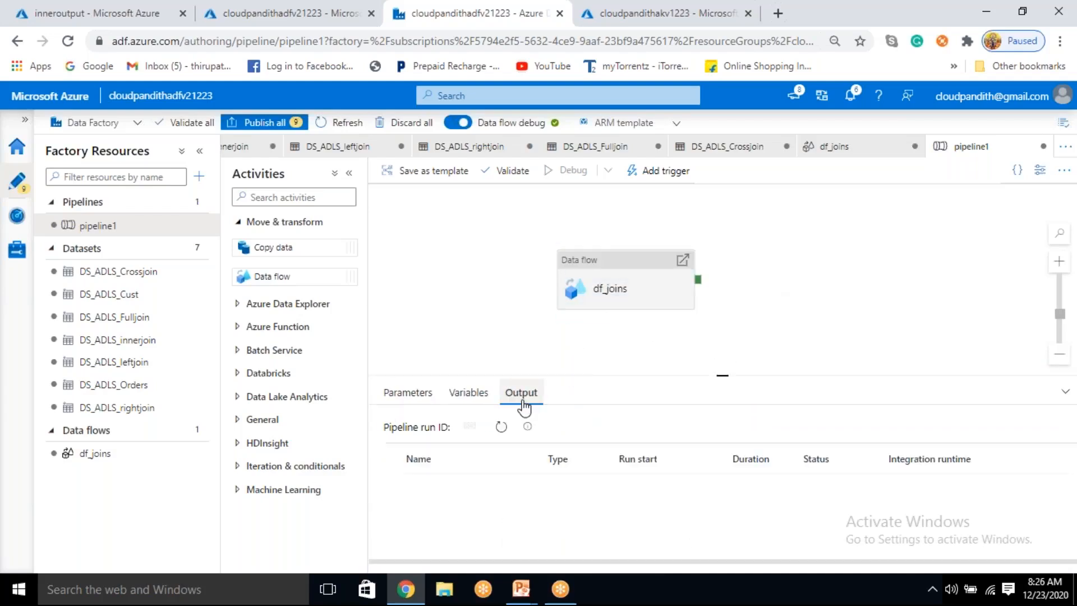
click(502, 428)
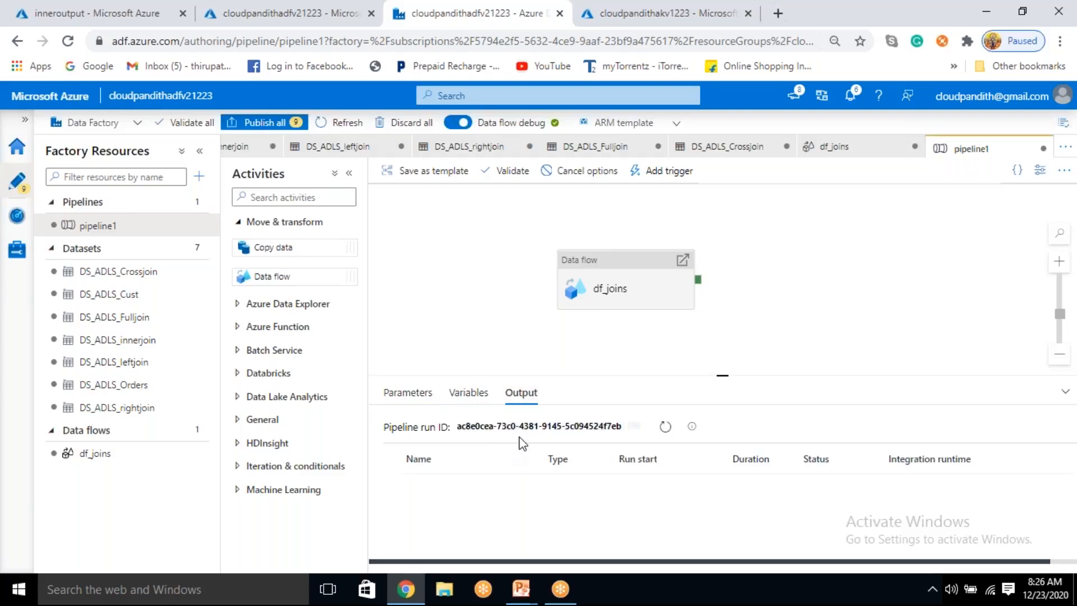
click(665, 427)
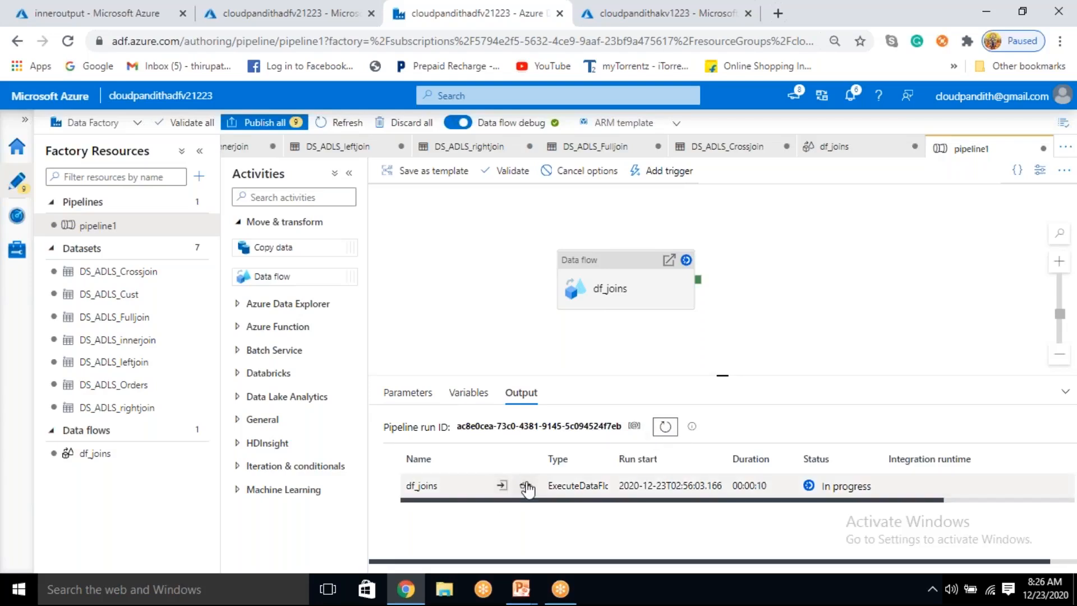
Step: Inspect the data flow run details of the df_joins activity, close them and refresh the run status
click(526, 487)
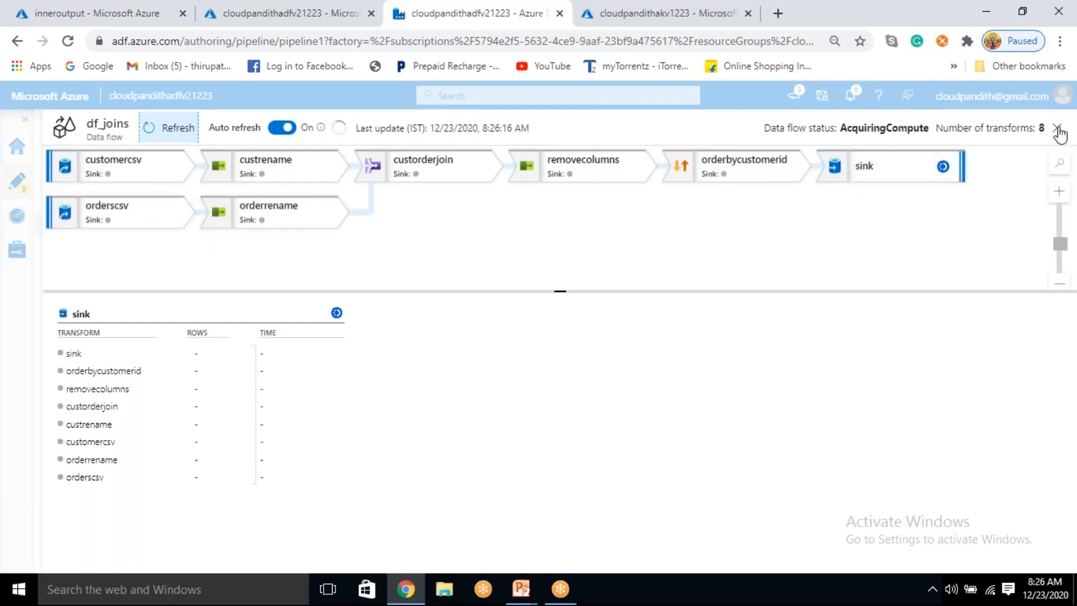
click(585, 162)
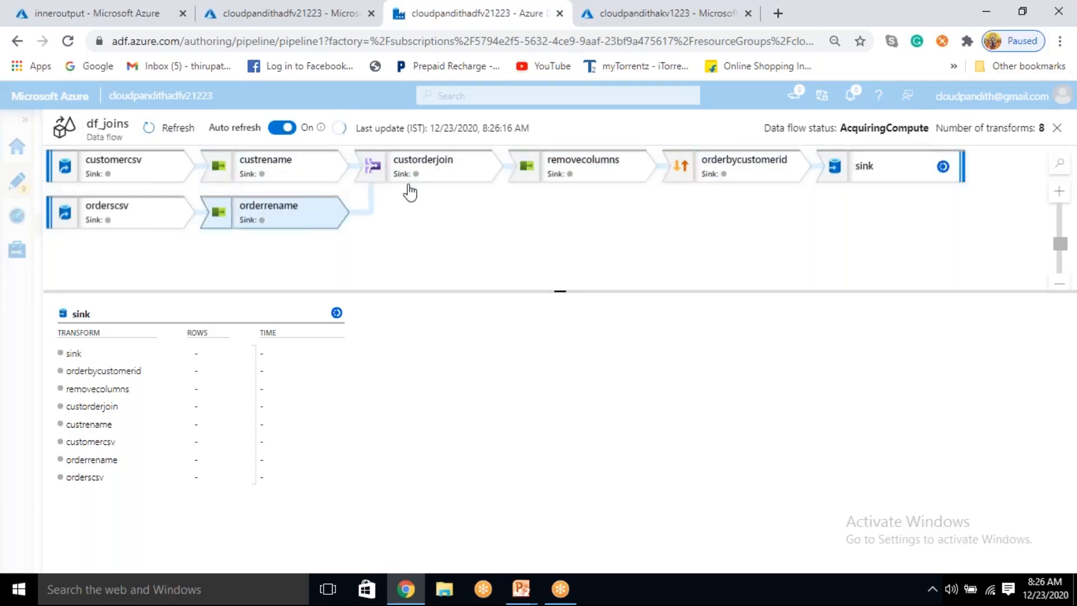
click(1057, 128)
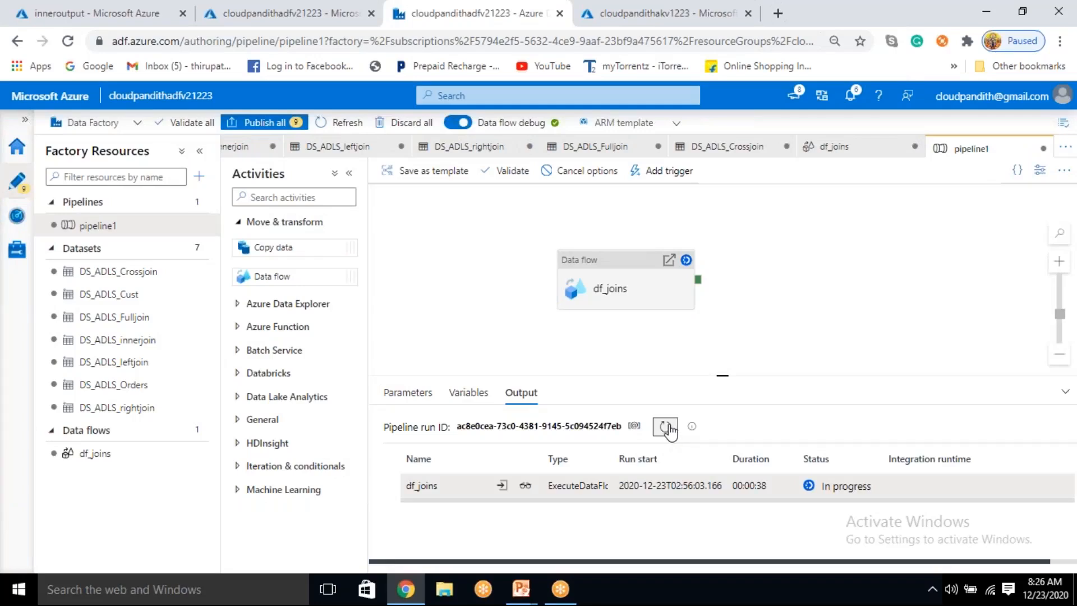
click(667, 428)
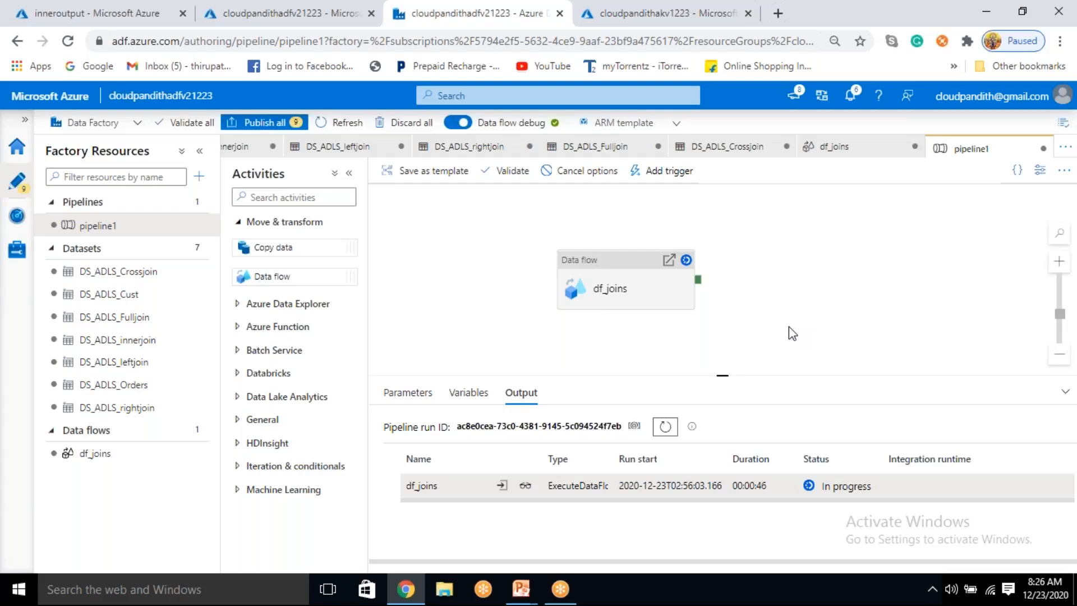
click(666, 426)
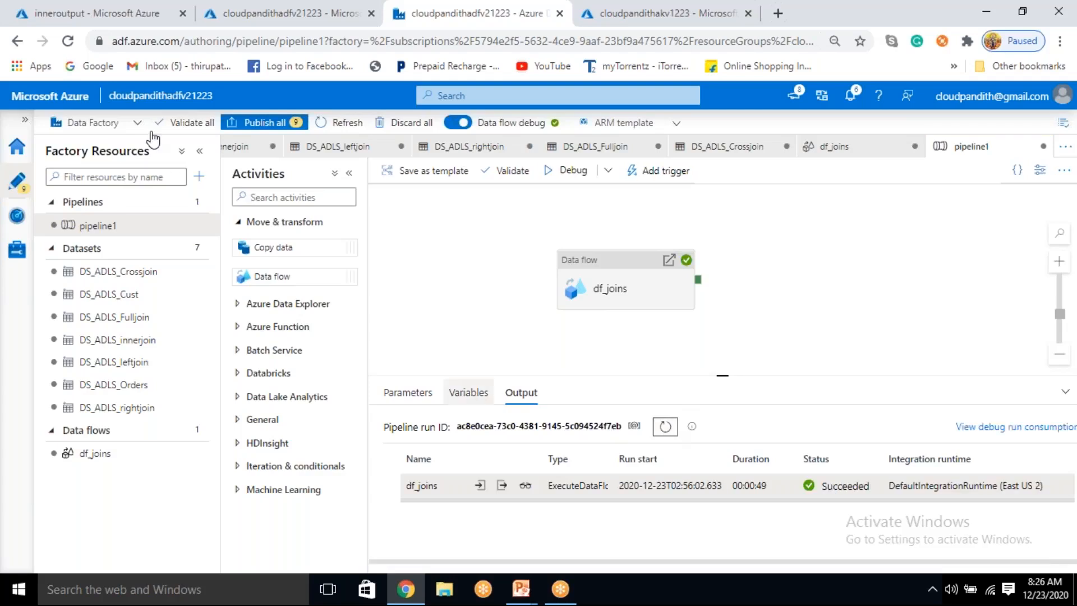
Step: Refresh the inneroutput container in the Azure portal, preview data.csv as a table and check its joined rows
click(59, 13)
click(426, 200)
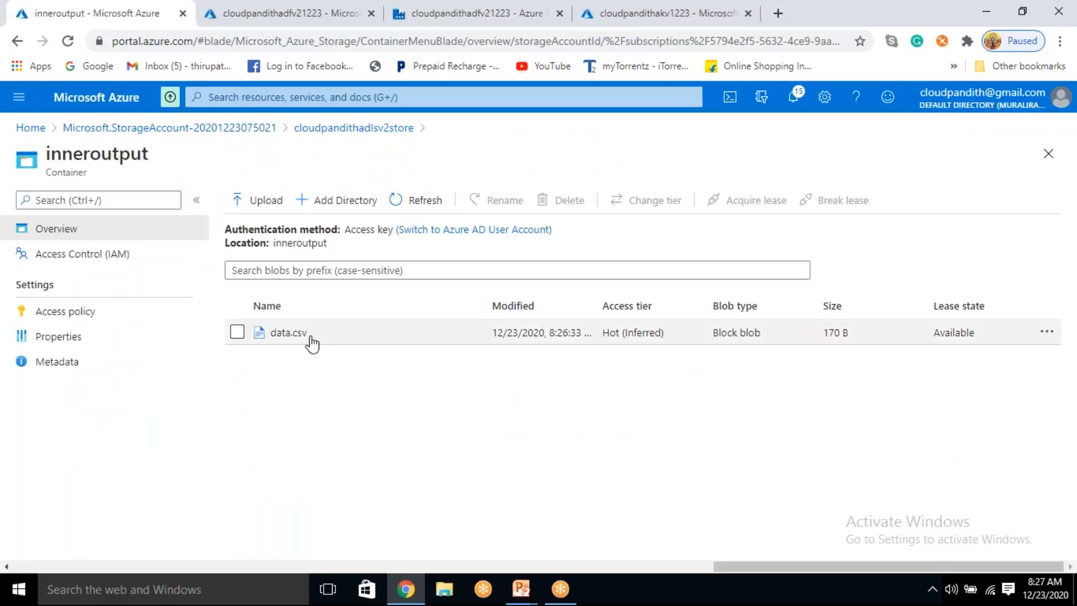
click(311, 336)
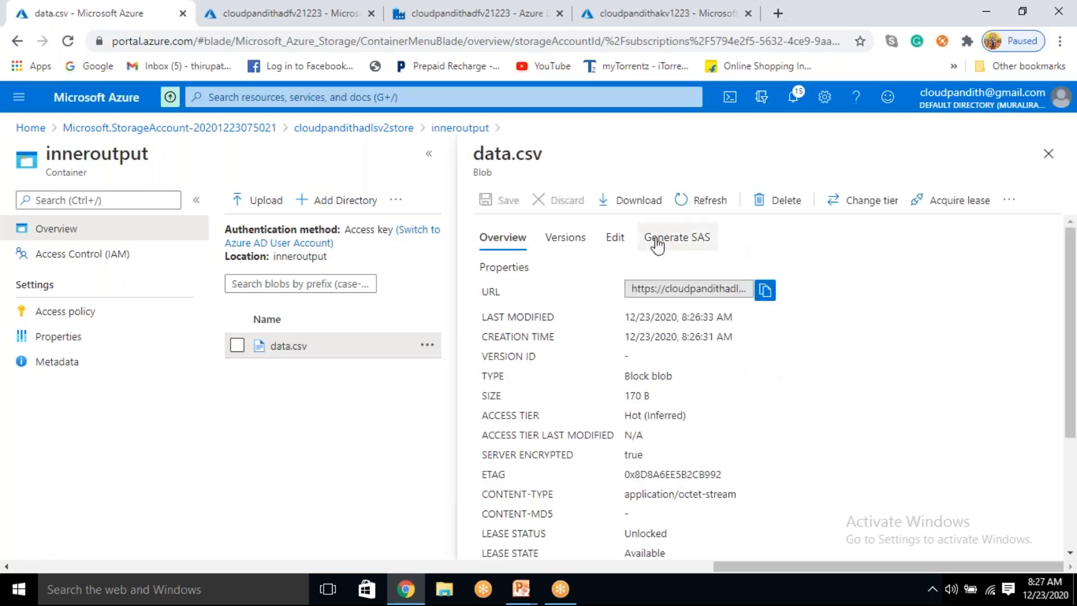
click(617, 238)
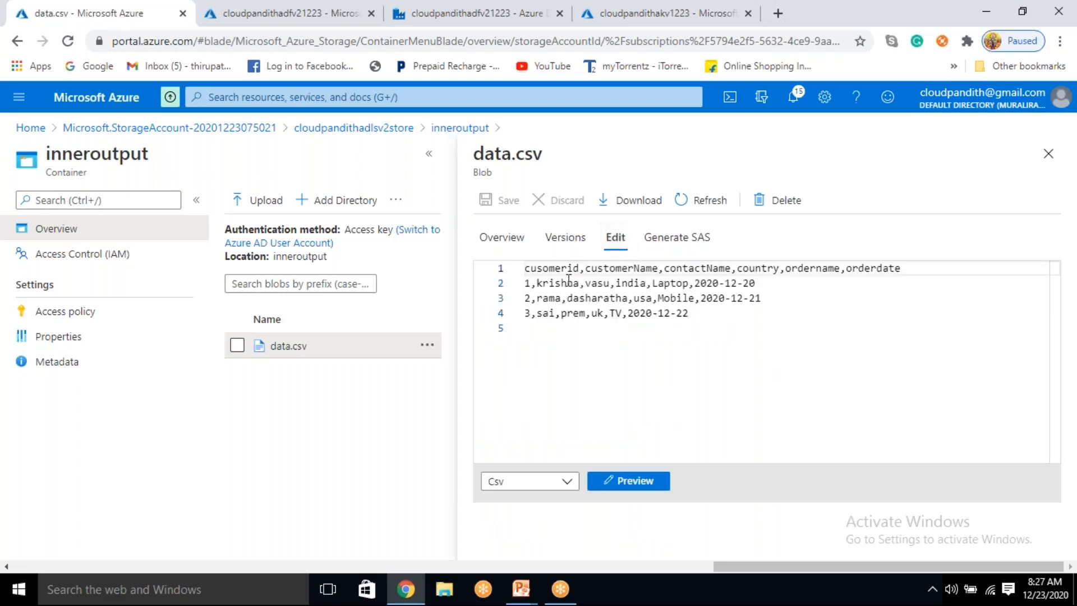
click(632, 481)
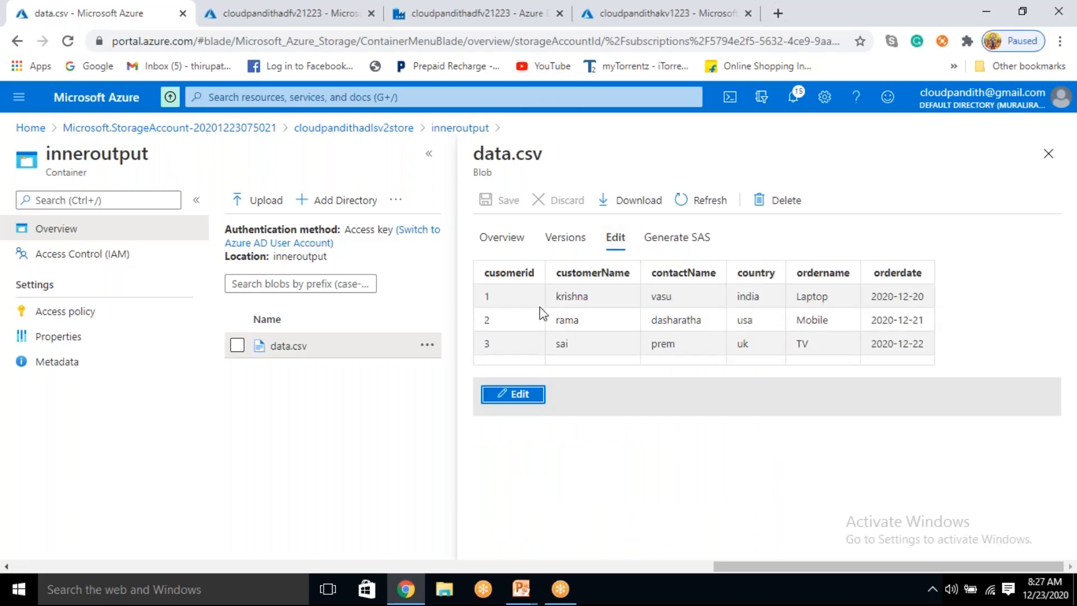
drag(489, 295, 933, 353)
click(571, 347)
drag(488, 298, 806, 347)
drag(938, 352, 471, 291)
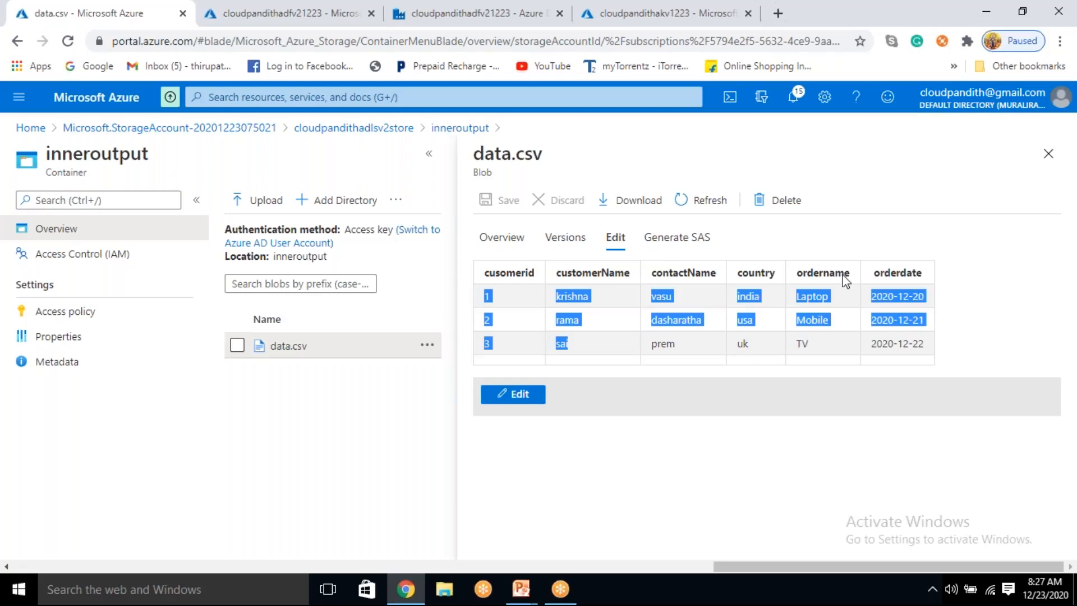
click(1048, 153)
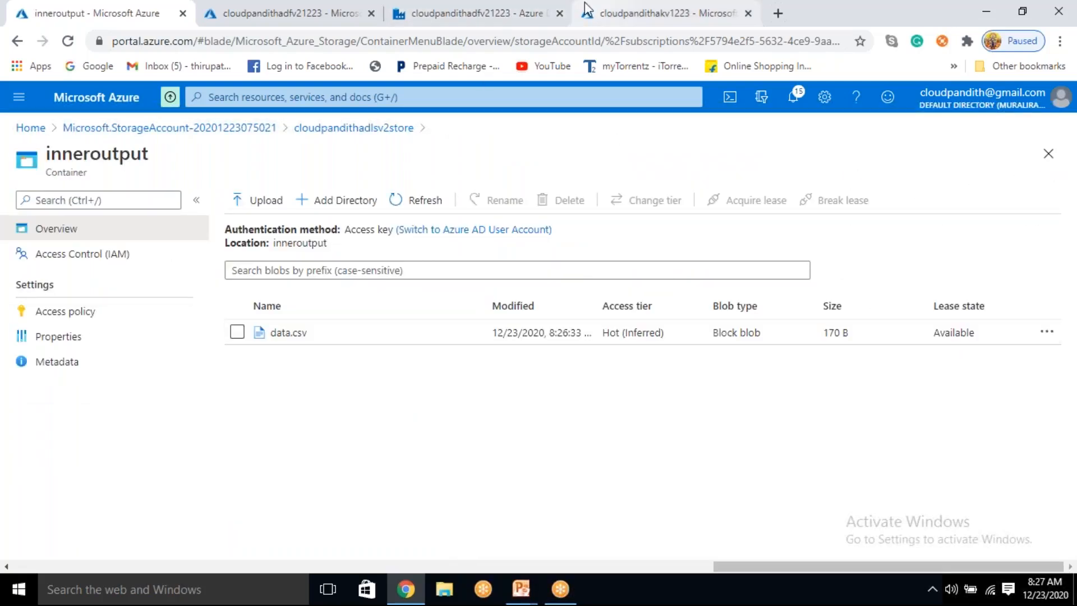
Step: Return to Data Factory, reopen the data flow df_joins and enlarge its canvas area
click(536, 12)
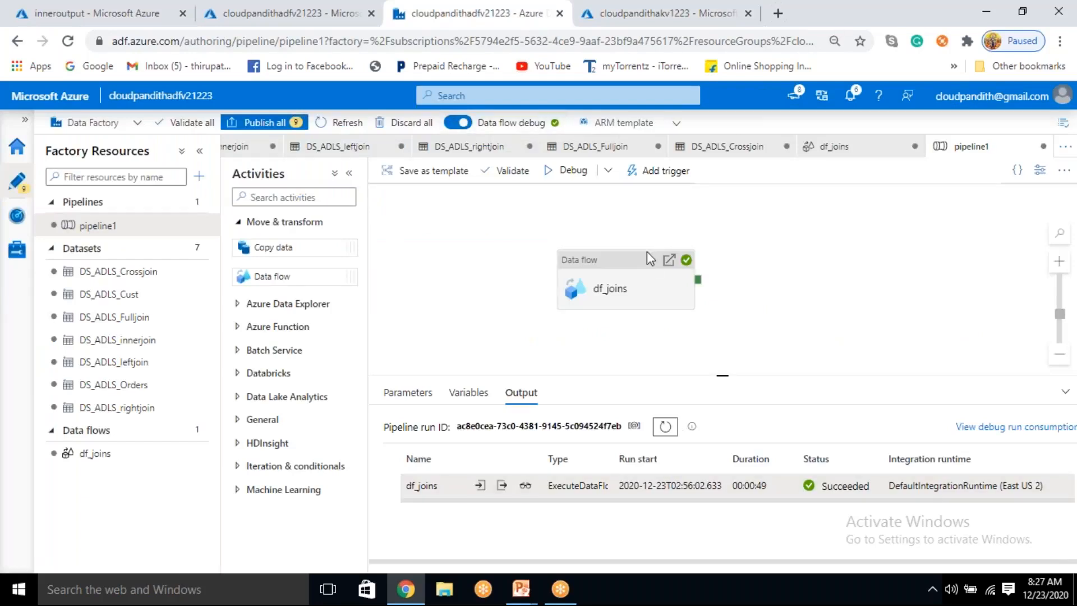
click(84, 456)
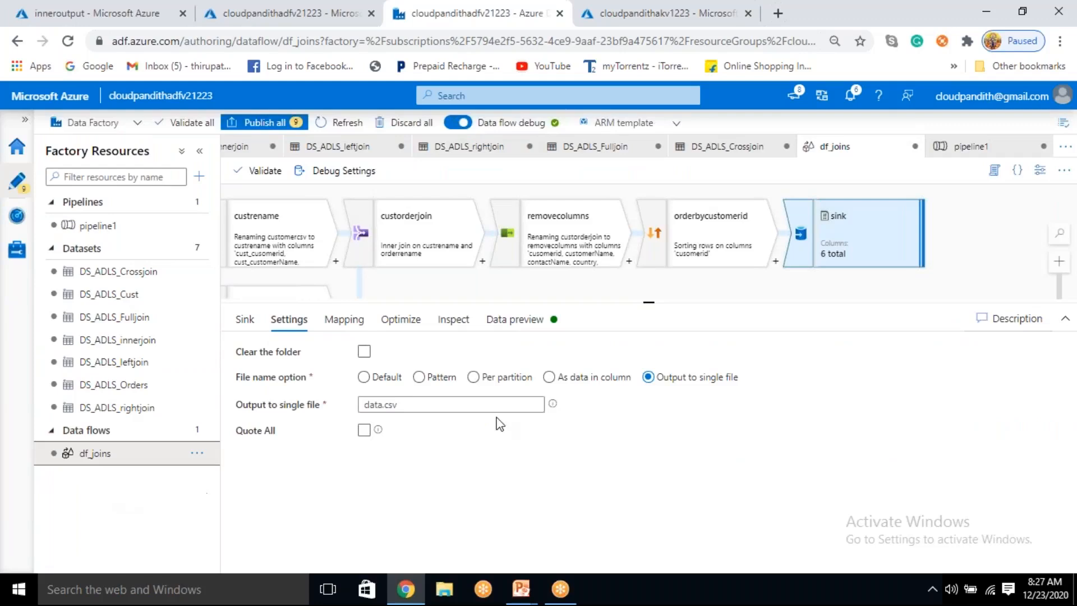
drag(643, 303, 660, 359)
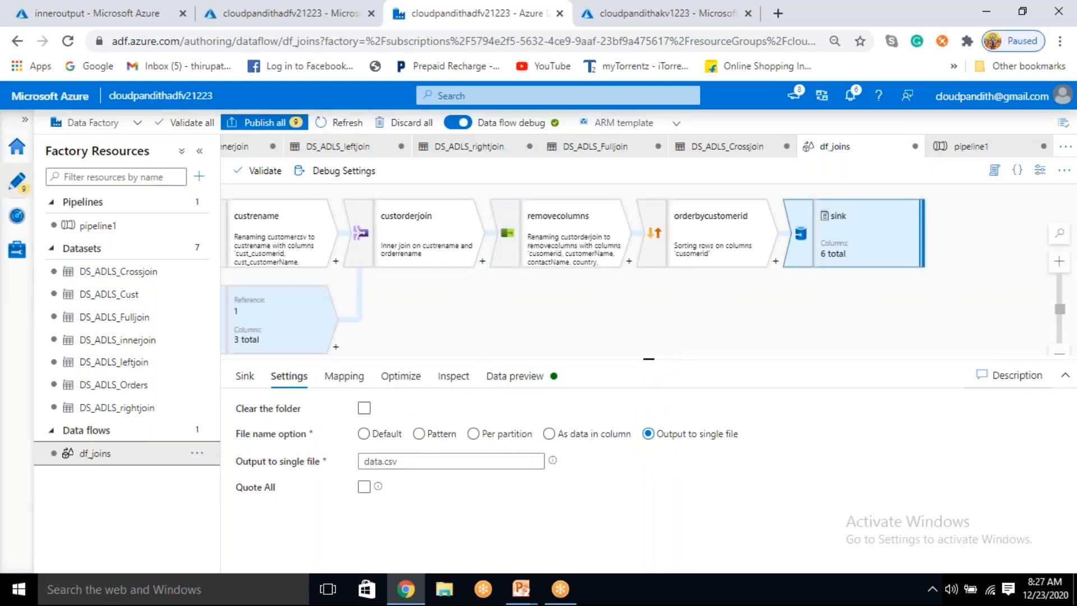
Step: Change the join type of the custorderjoin transformation to Left outer
click(431, 240)
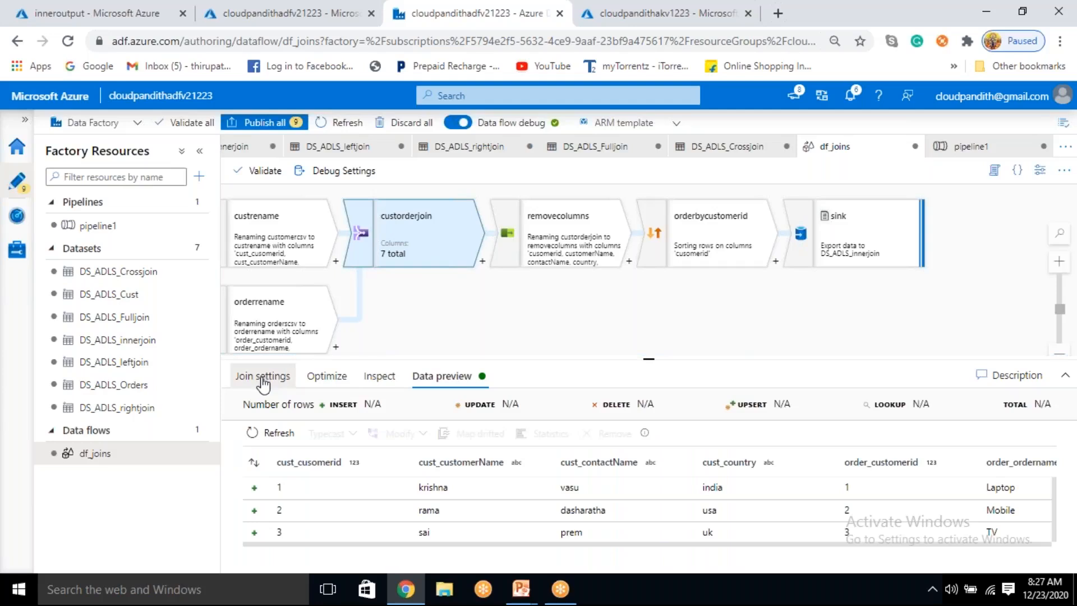
click(263, 377)
scroll(368, 527, down, 1)
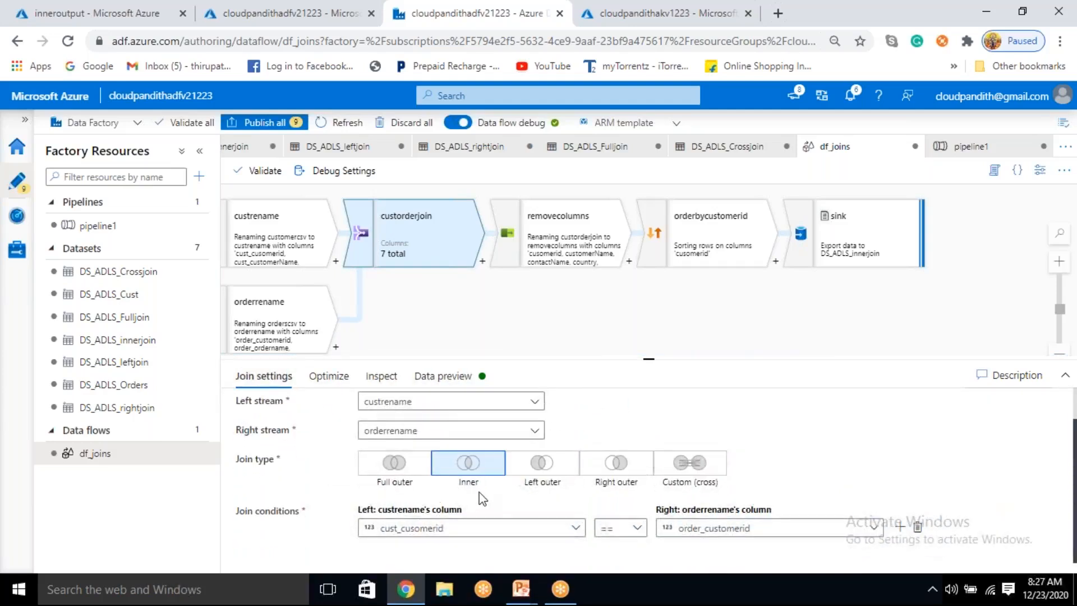
click(542, 468)
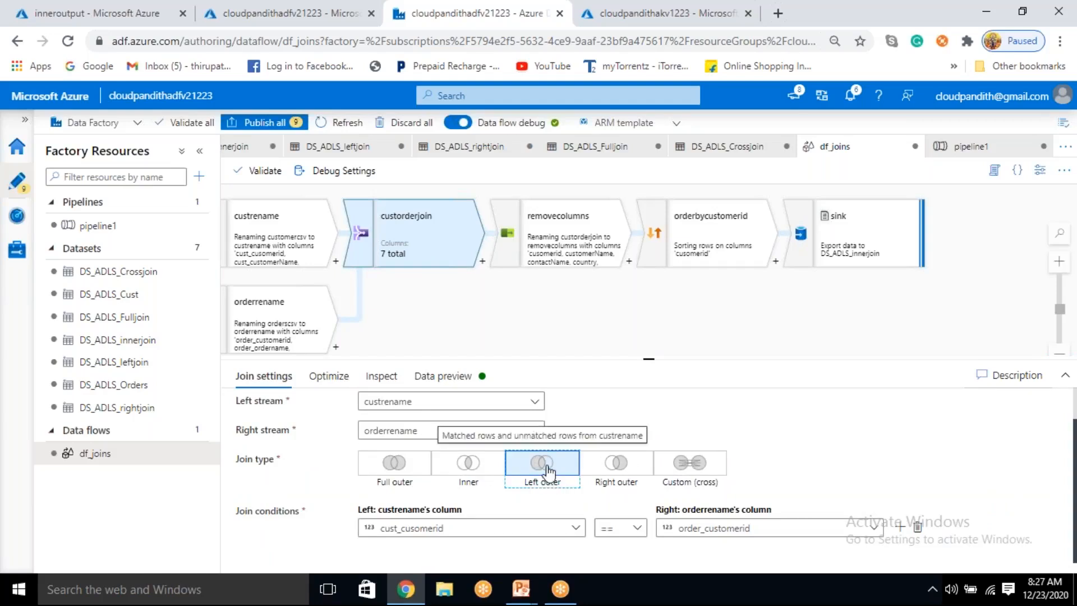
Step: Set the sink's dataset to DS_ADLS_leftjoin, filtering the dataset choices by "left"
click(856, 224)
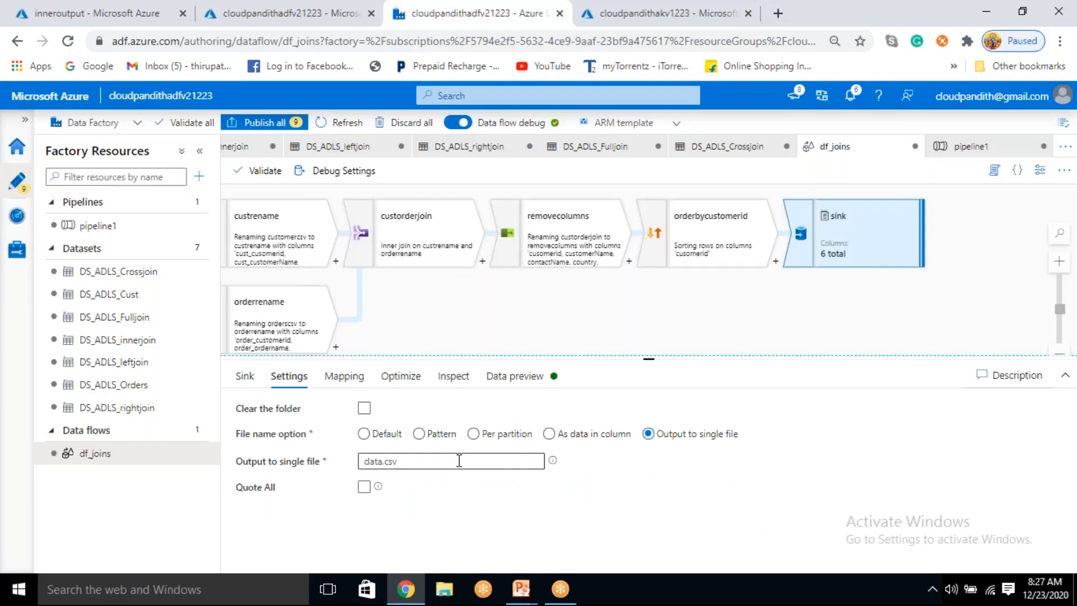
click(250, 382)
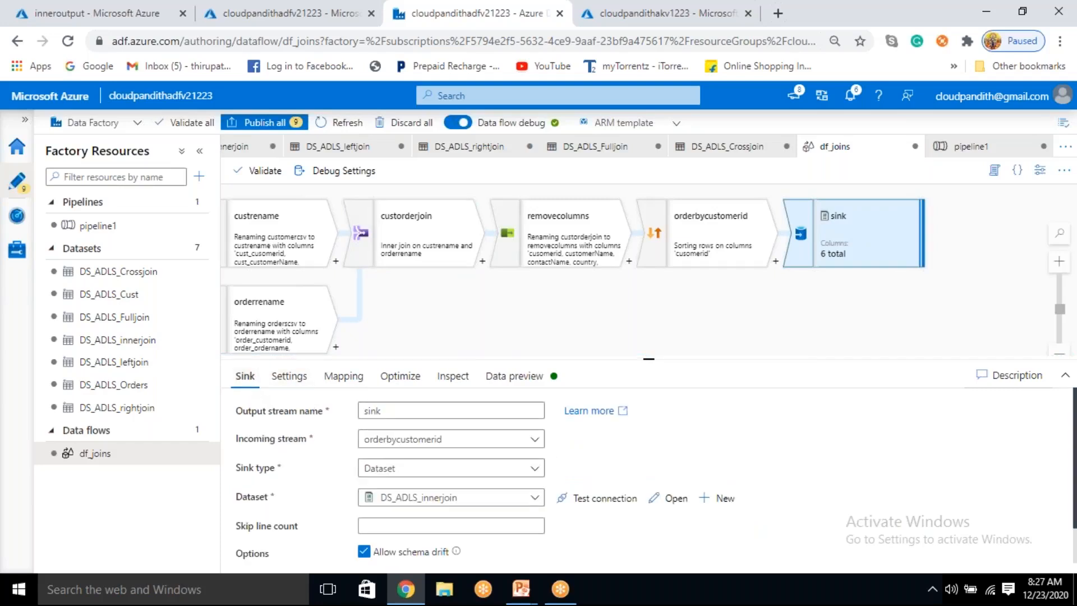
click(486, 500)
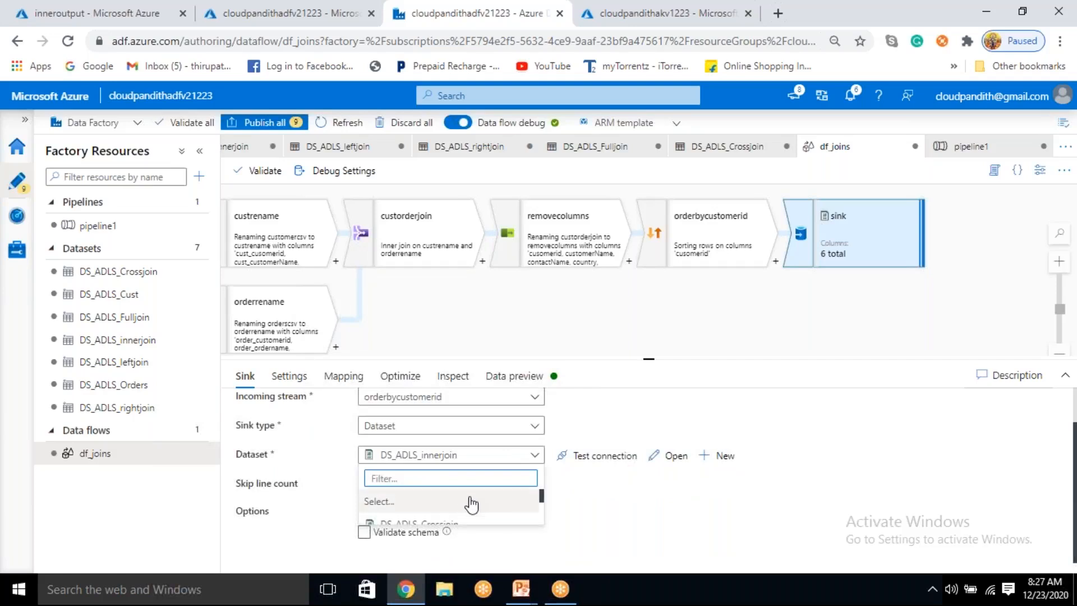
text(left)
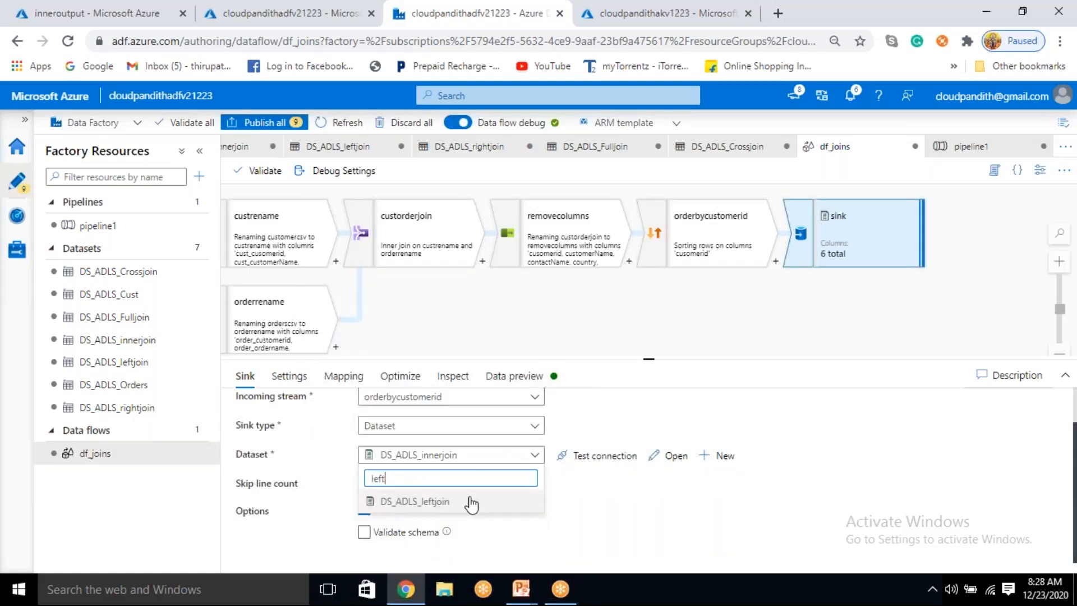
click(457, 505)
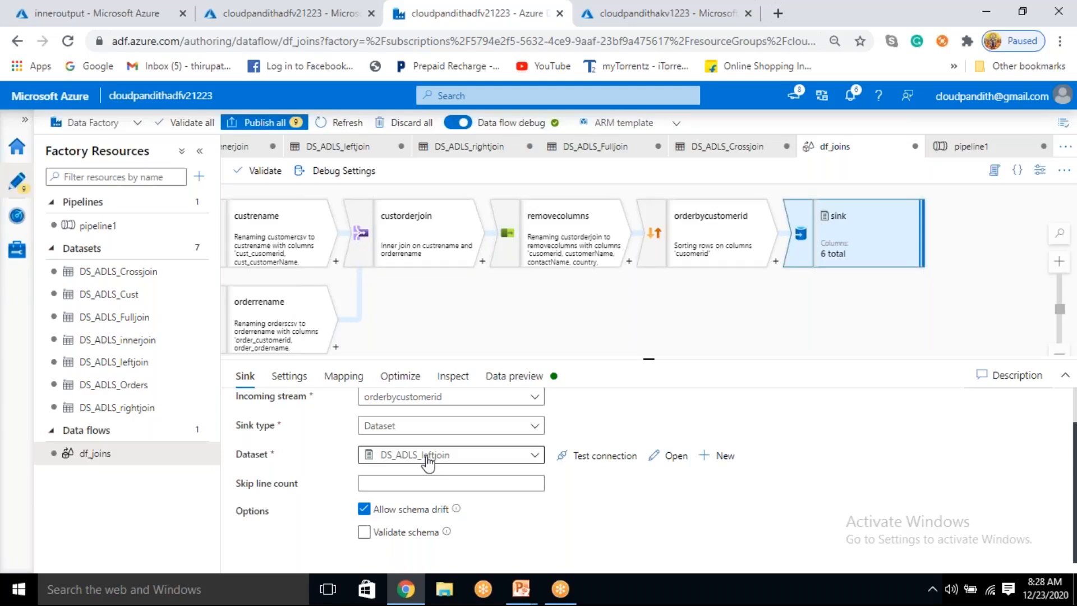
Step: Check the sink's output file settings and start a debug run of pipeline1
click(300, 378)
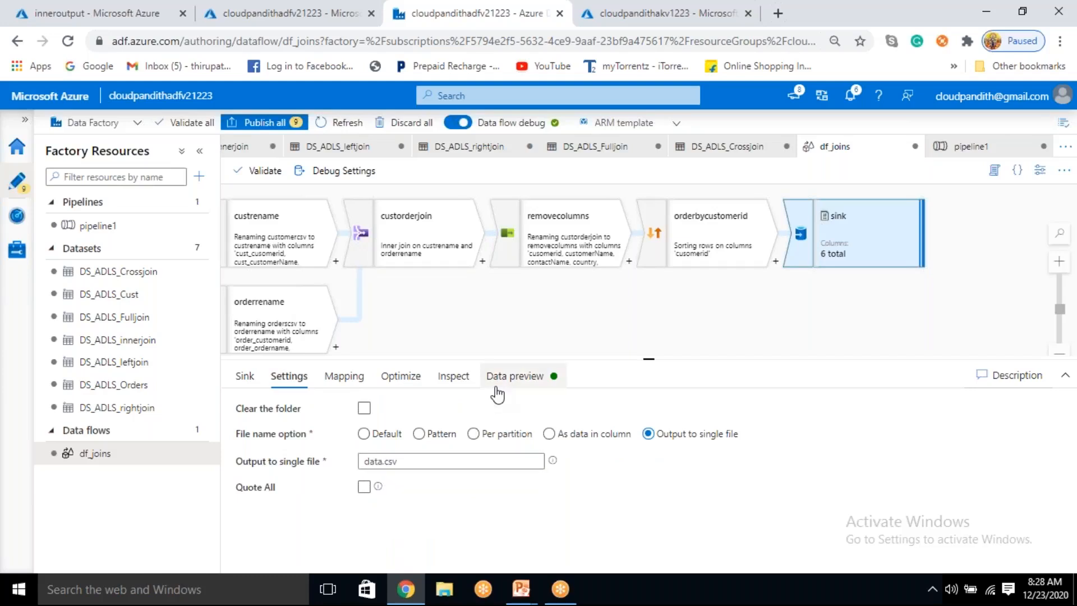
click(95, 227)
click(574, 172)
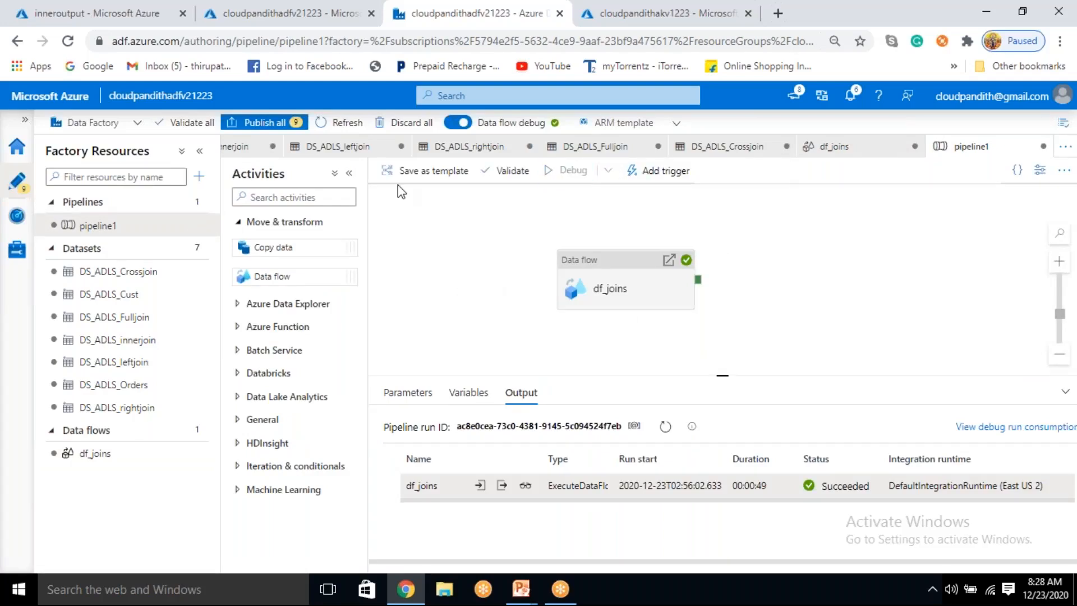
Step: Switch to the Azure portal, open the leftoutput container of the cloudpandithadlsv2store storage account and refresh its contents
click(92, 12)
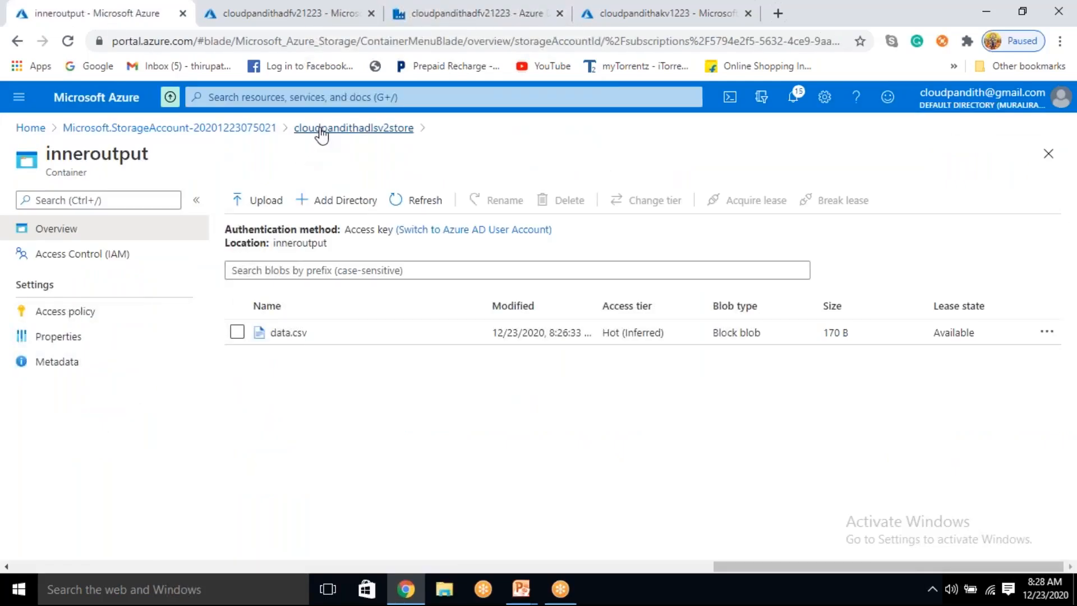
click(321, 130)
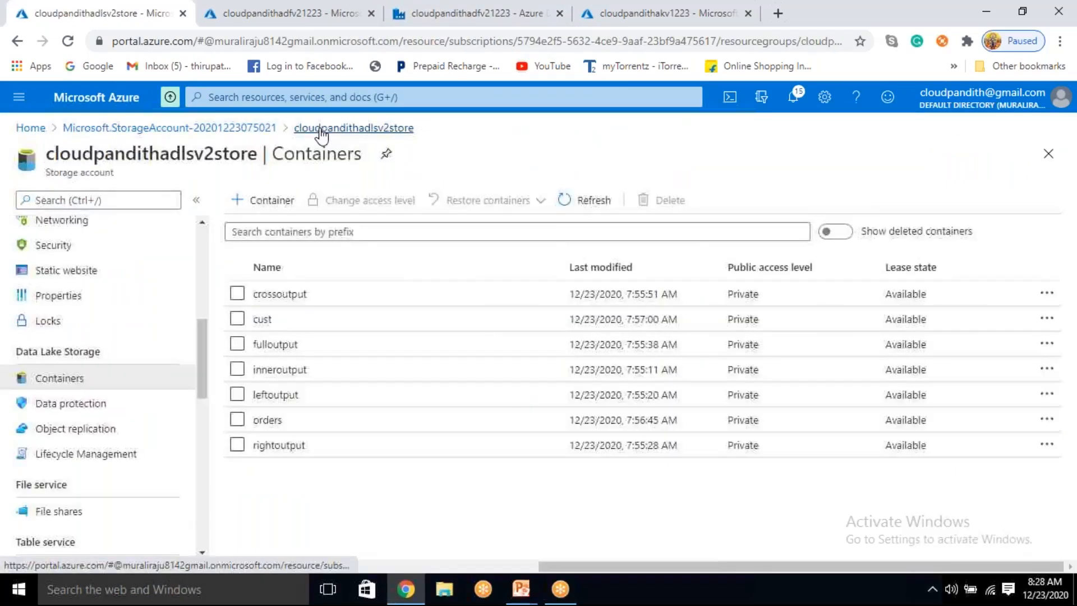
click(292, 396)
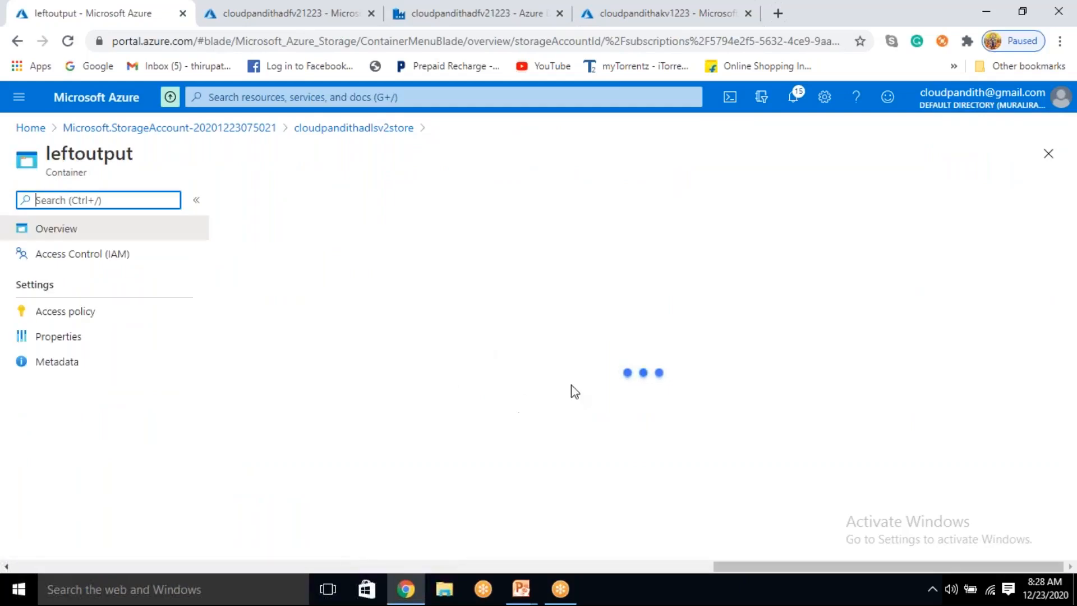
click(422, 200)
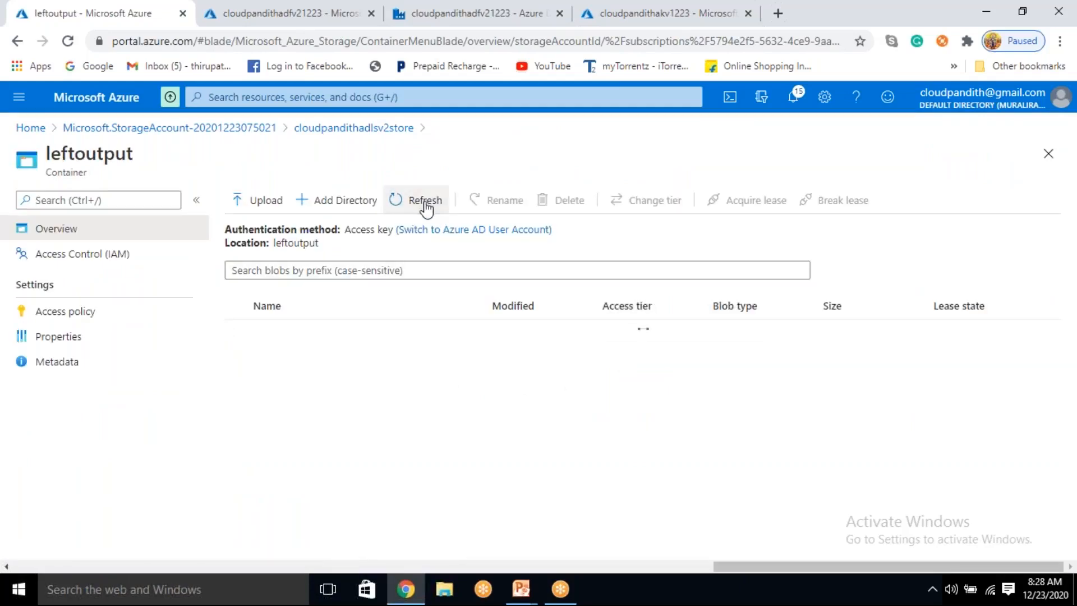
Step: Return to the Data Factory pipeline and refresh the debug run status of the df_joins activity repeatedly
click(494, 12)
click(666, 428)
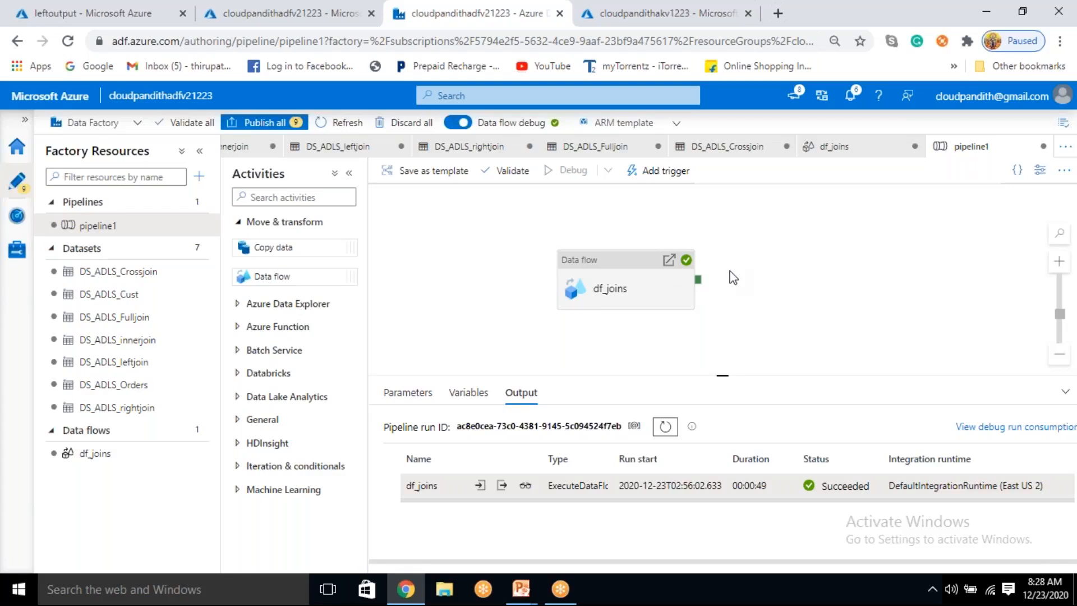
click(667, 429)
click(665, 426)
click(671, 431)
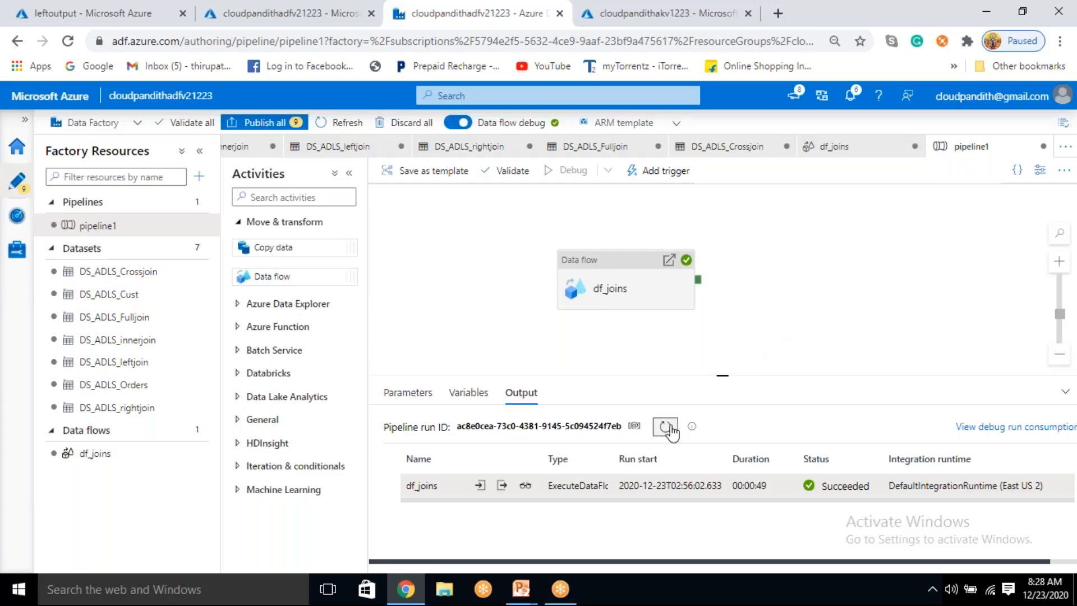
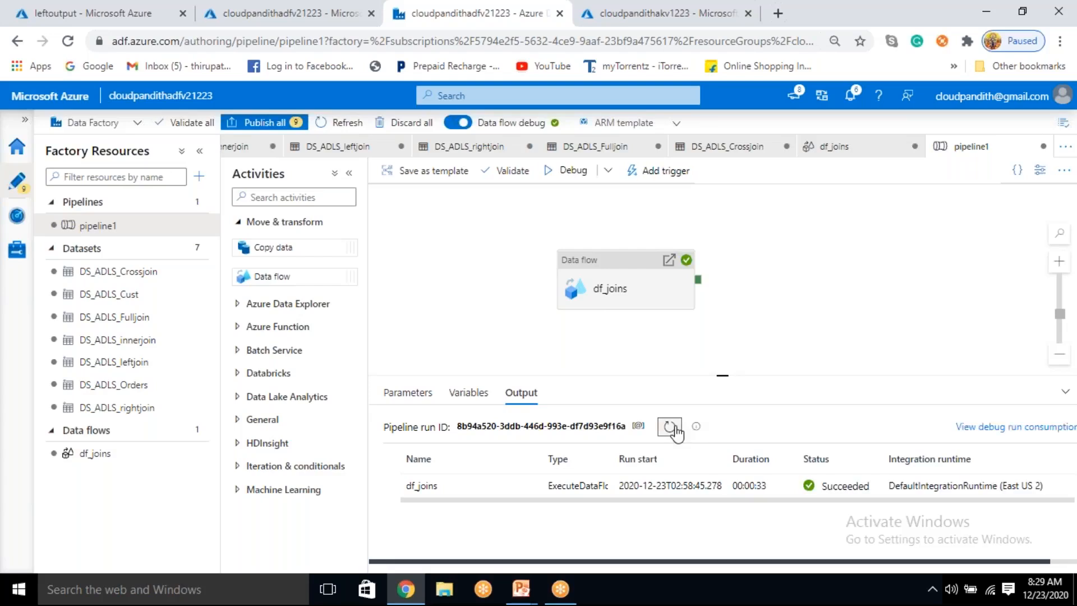
Step: Switch to the Azure portal, refresh the leftoutput container and preview the contents of its data.csv as a table
click(64, 15)
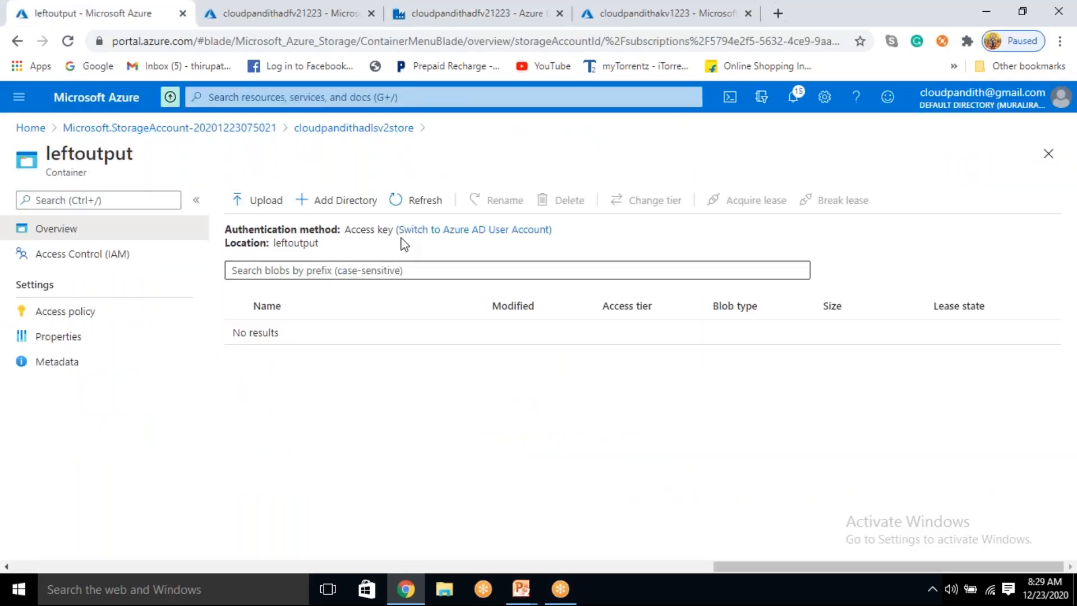
click(418, 201)
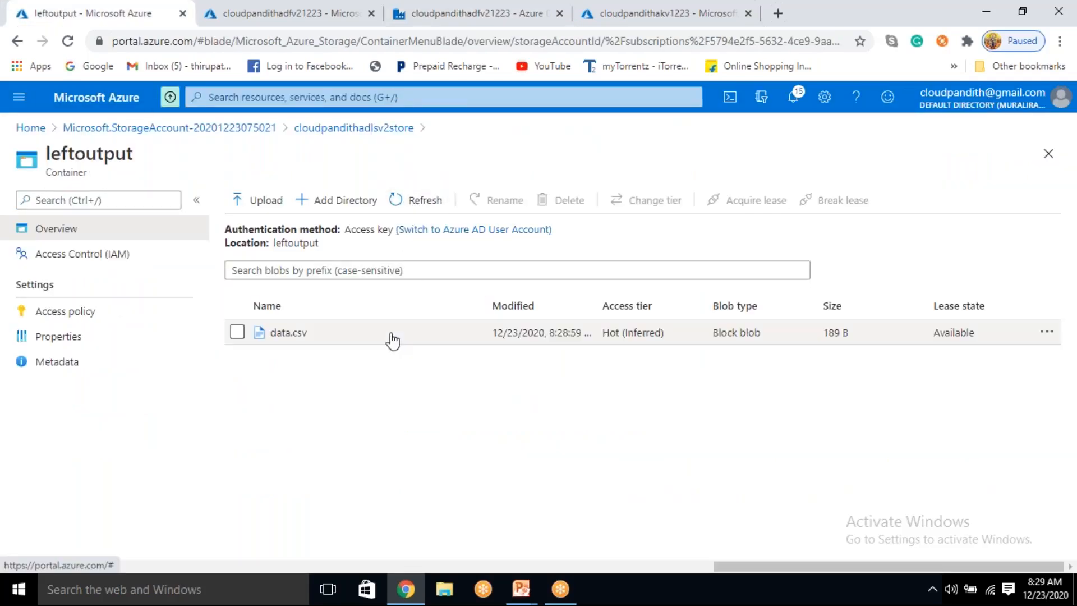
click(368, 339)
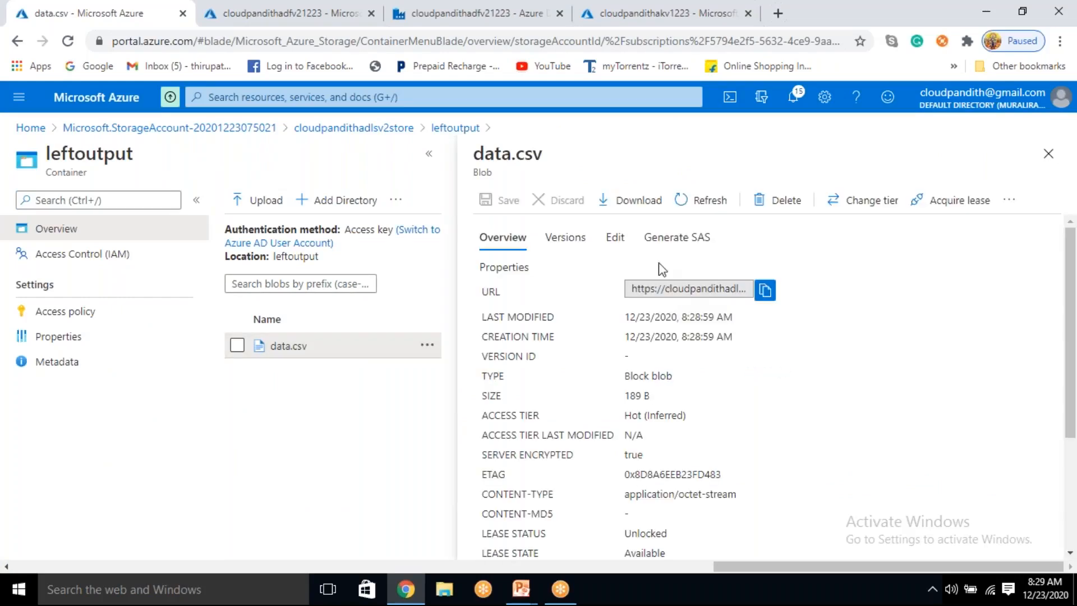
click(615, 237)
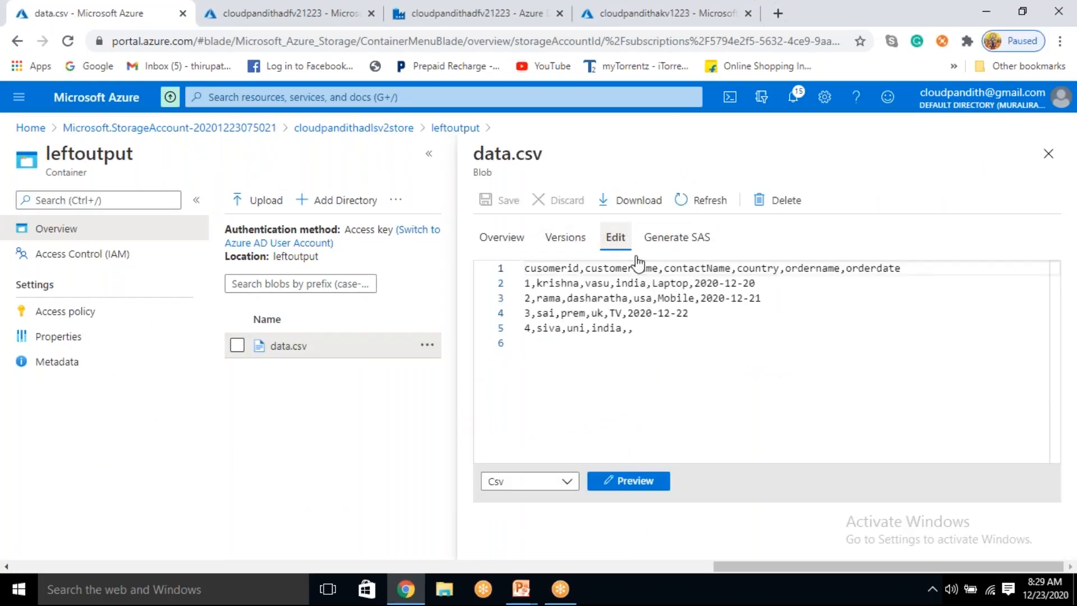
click(628, 480)
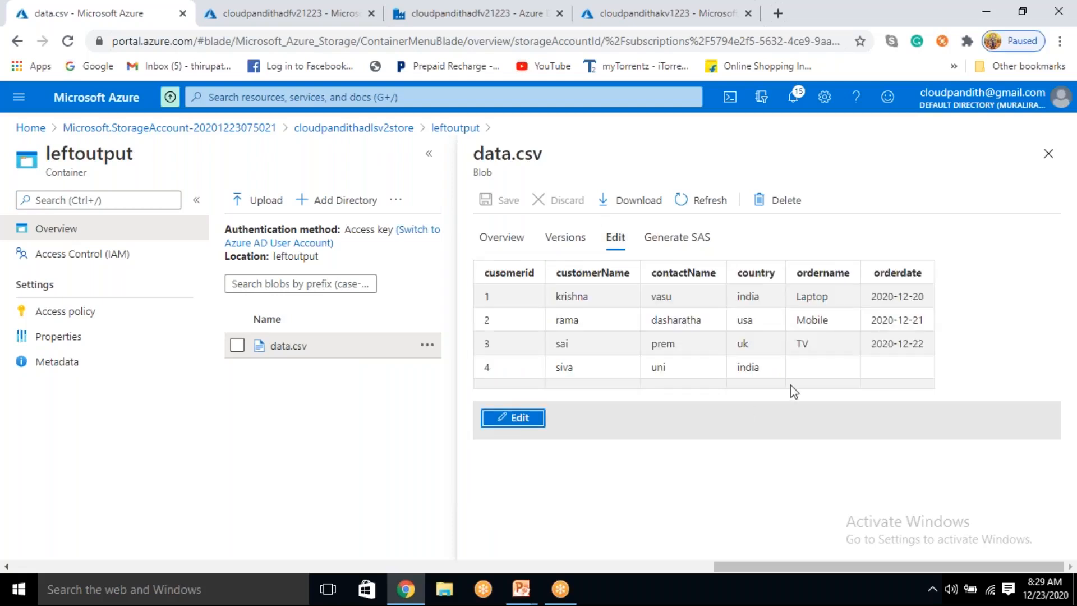
Step: Examine the row with cusomerid 4 in the previewed left join output, comparing its customer columns with its ordername and orderdate columns
click(489, 370)
drag(644, 365, 748, 368)
click(766, 368)
click(842, 367)
drag(871, 345, 881, 367)
click(882, 367)
drag(663, 273, 727, 367)
click(729, 368)
drag(572, 272, 824, 320)
click(770, 370)
drag(767, 373, 891, 369)
click(488, 369)
click(770, 375)
click(488, 367)
click(805, 373)
drag(818, 368, 878, 378)
click(877, 377)
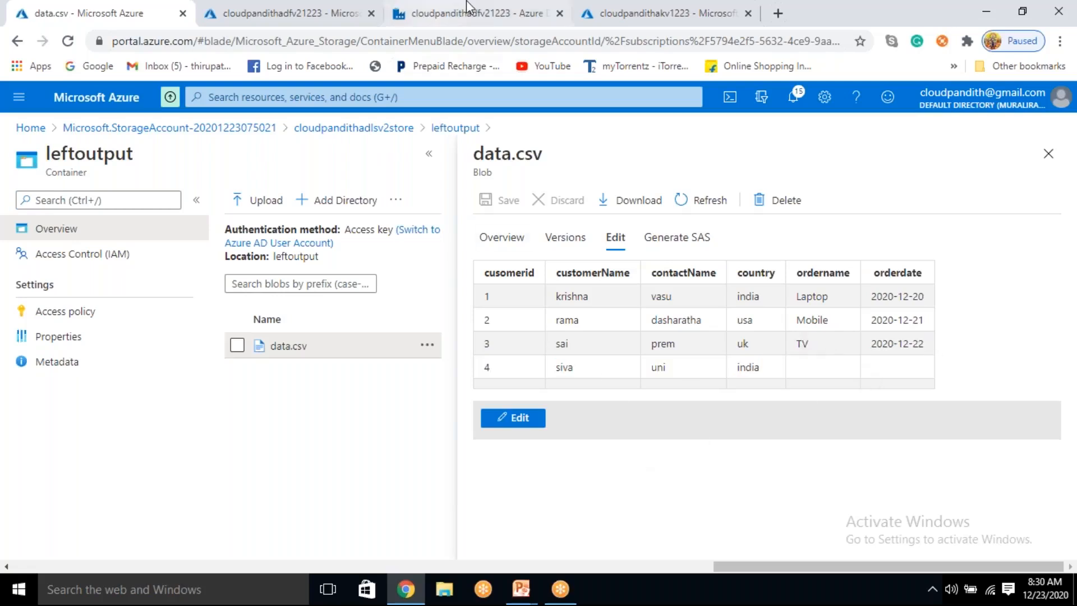
Step: Return to Data Factory and set the join type of custorderjoin in the df_joins data flow to Right outer
click(431, 13)
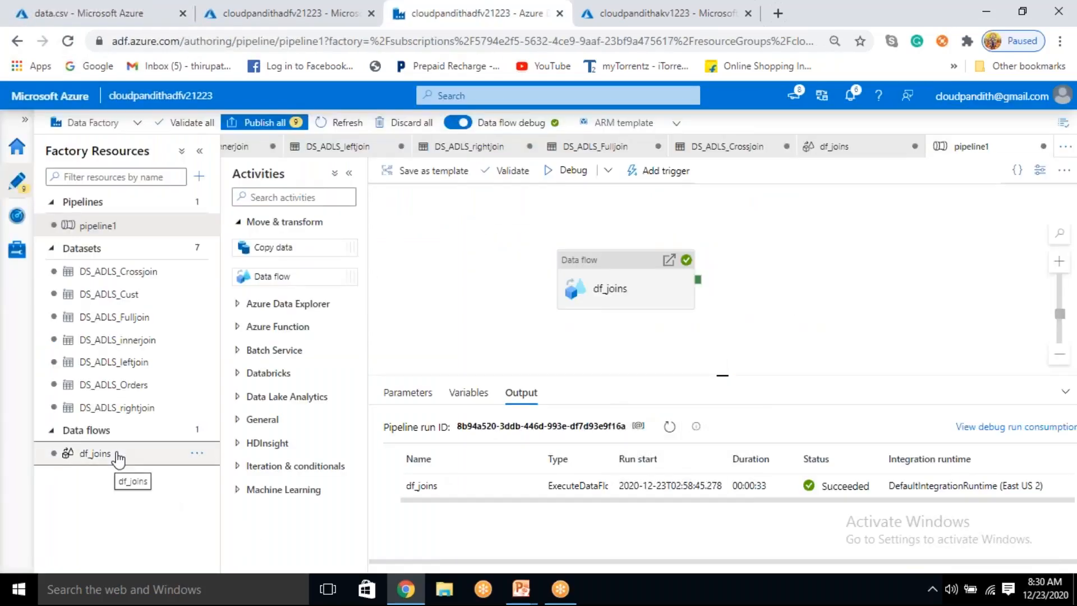
click(96, 453)
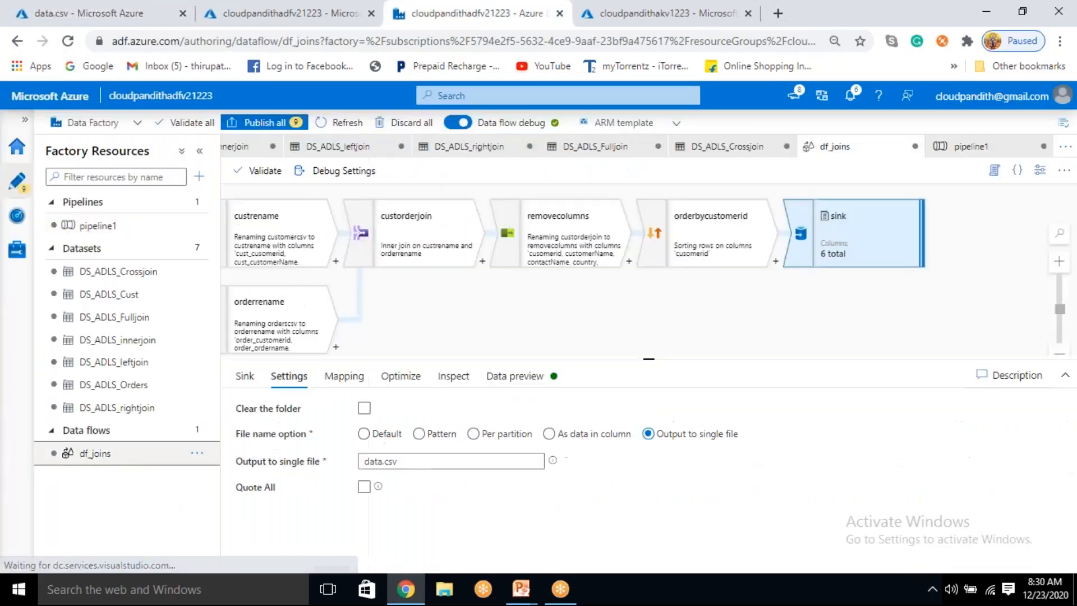
click(421, 244)
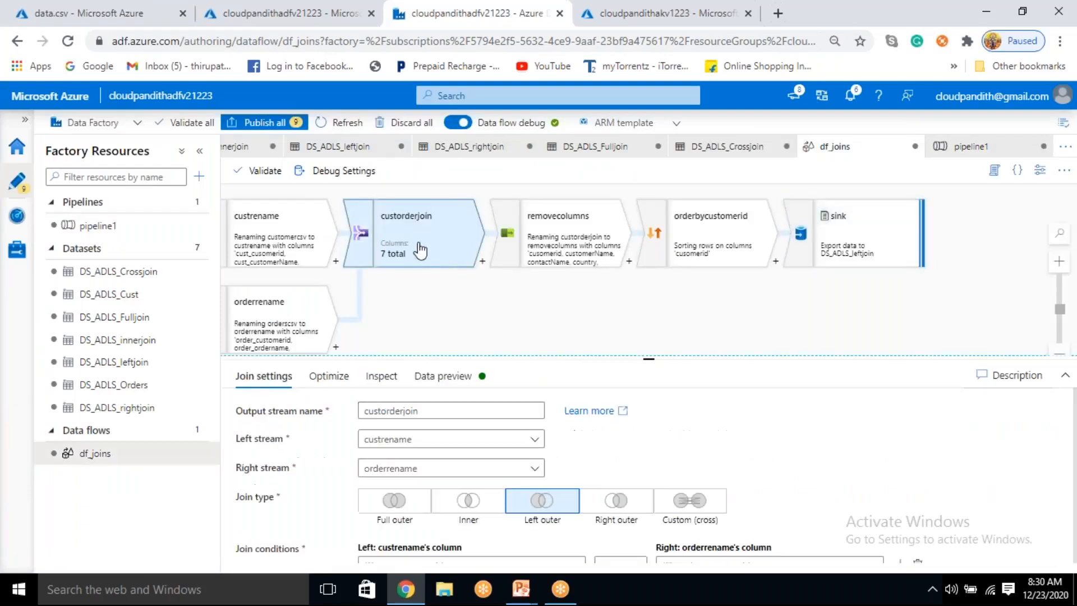
click(625, 511)
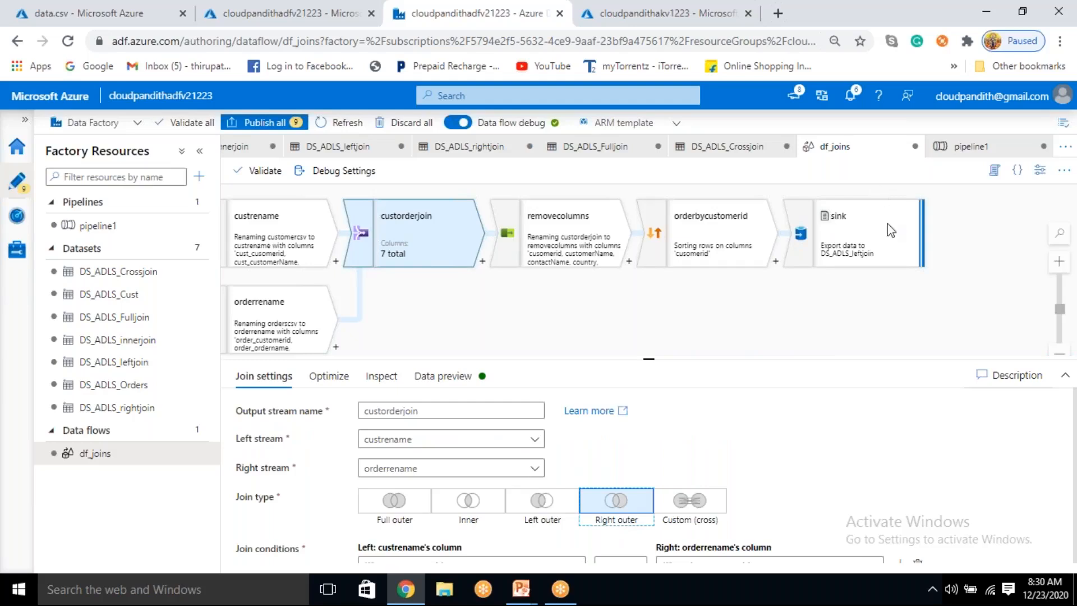
Step: Set the sink's dataset to DS_ADLS_rightjoin, filtering the dataset choices by "right", and start a debug run of pipeline1
click(869, 247)
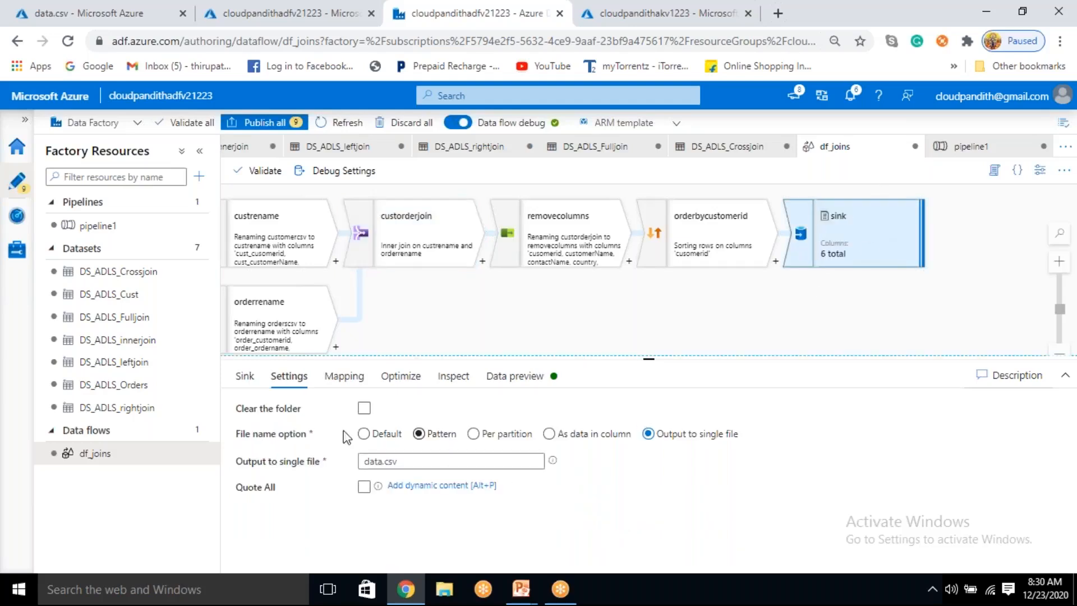
click(246, 381)
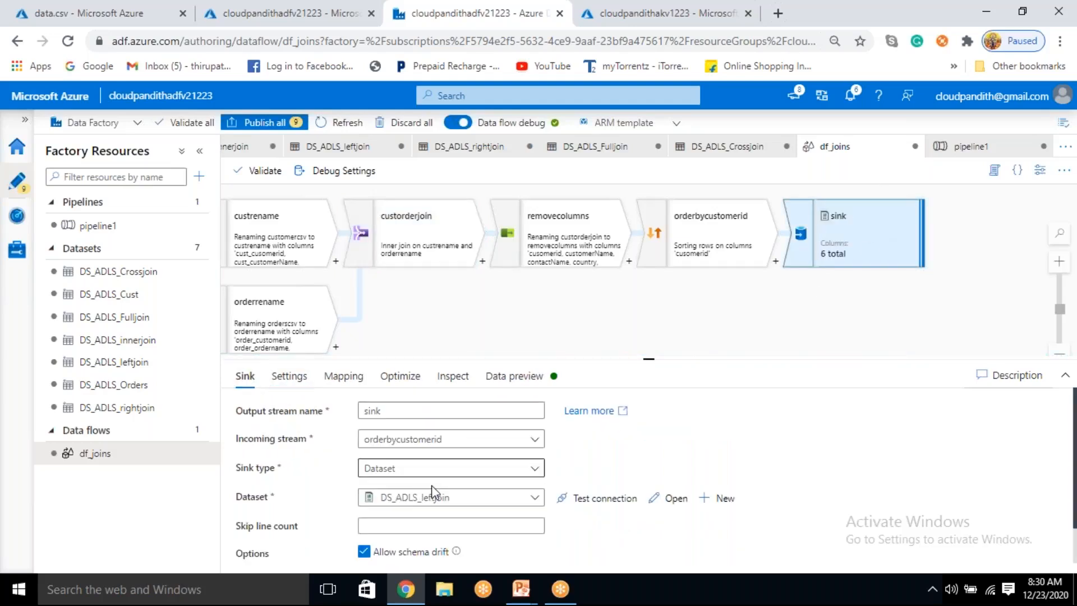
click(424, 498)
text(left)
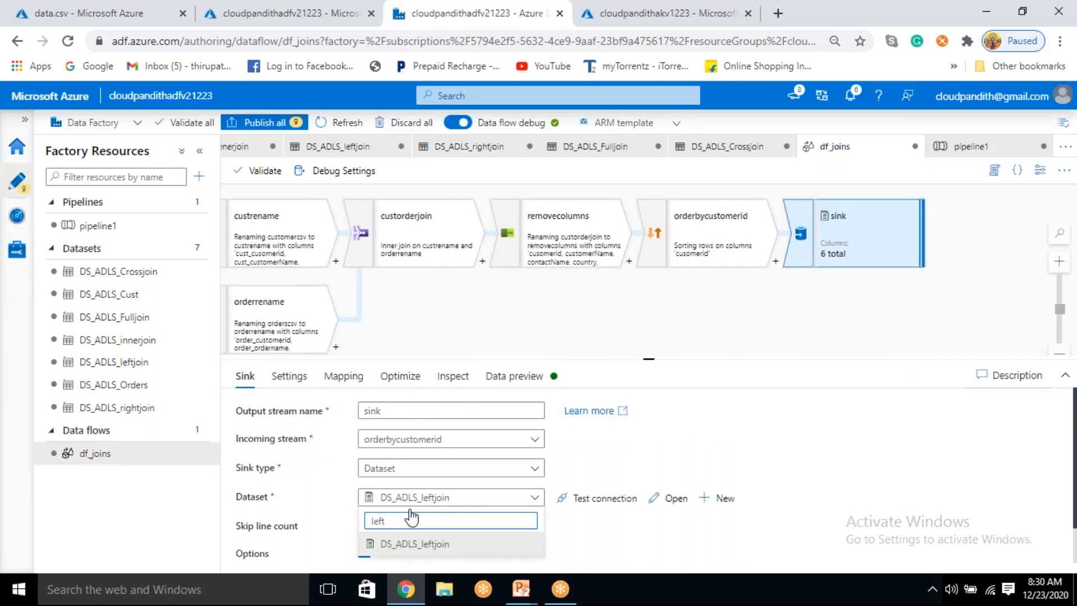
key(BackSpace)
key(BackSpace)
text(right)
click(412, 545)
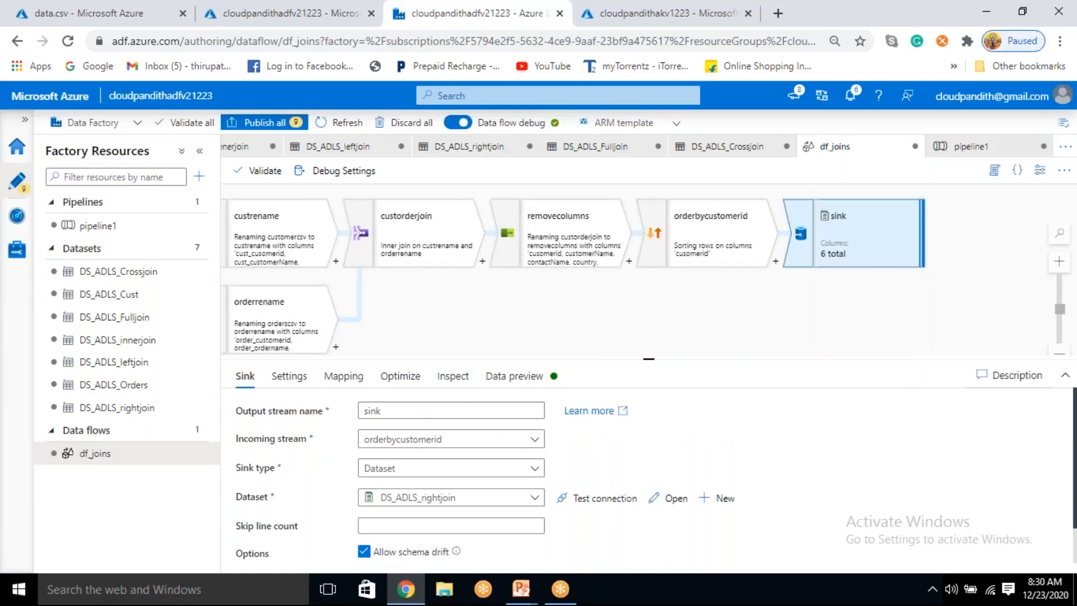
click(89, 227)
click(566, 171)
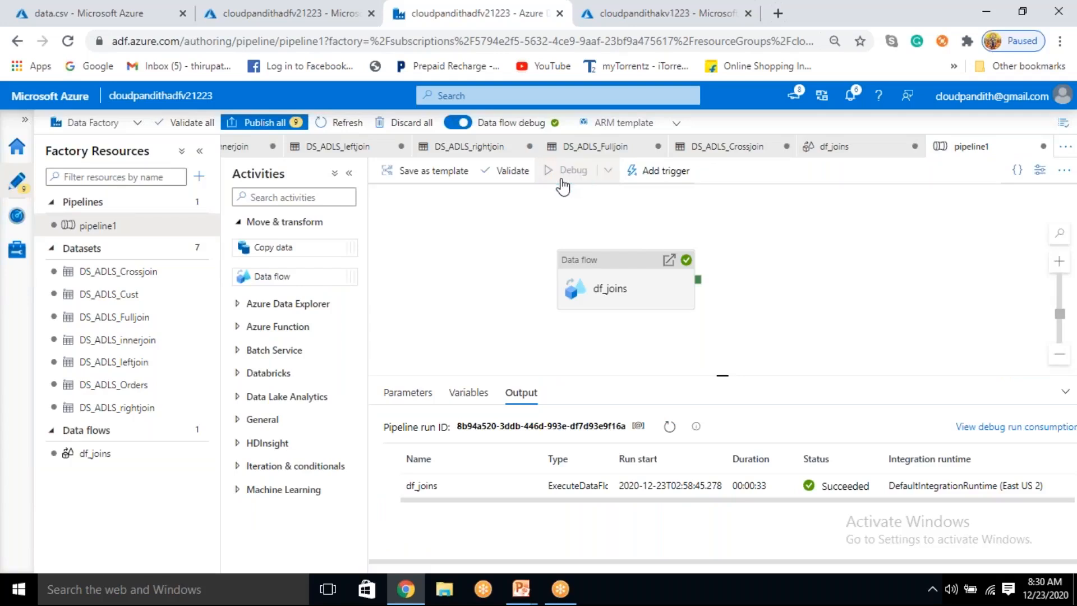
Step: Switch to the Azure portal, close the left join file and open the rightoutput container of the cloudpandithadlsv2store storage account
click(127, 13)
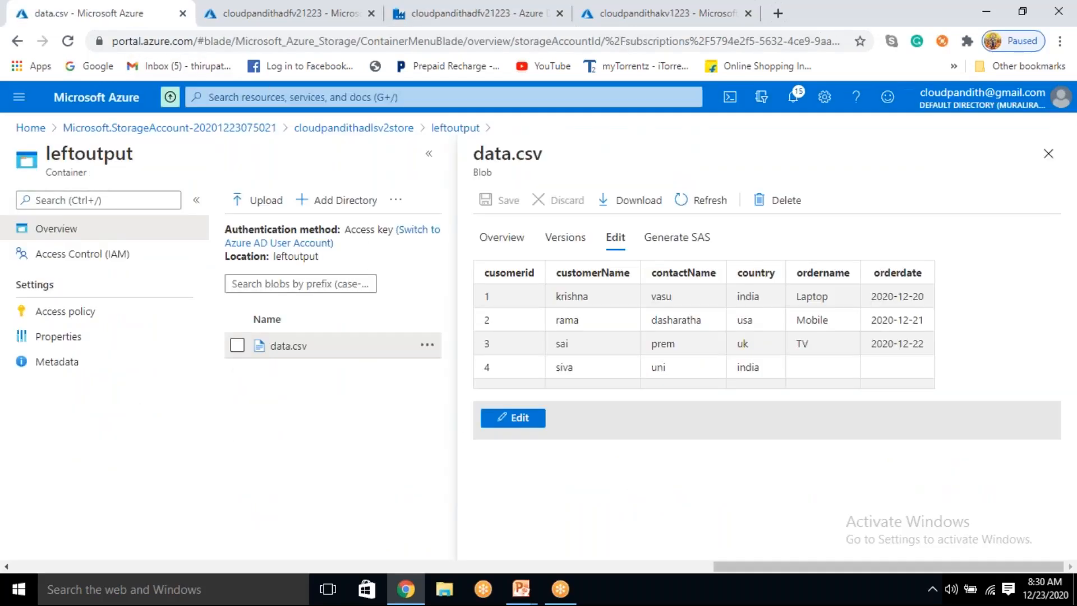
click(1048, 153)
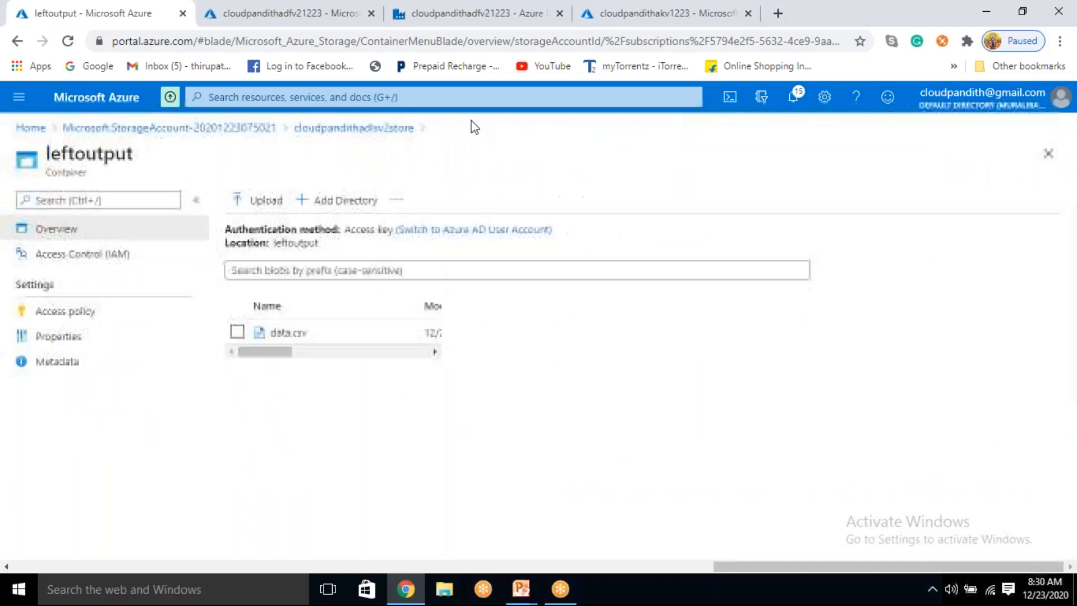
click(363, 129)
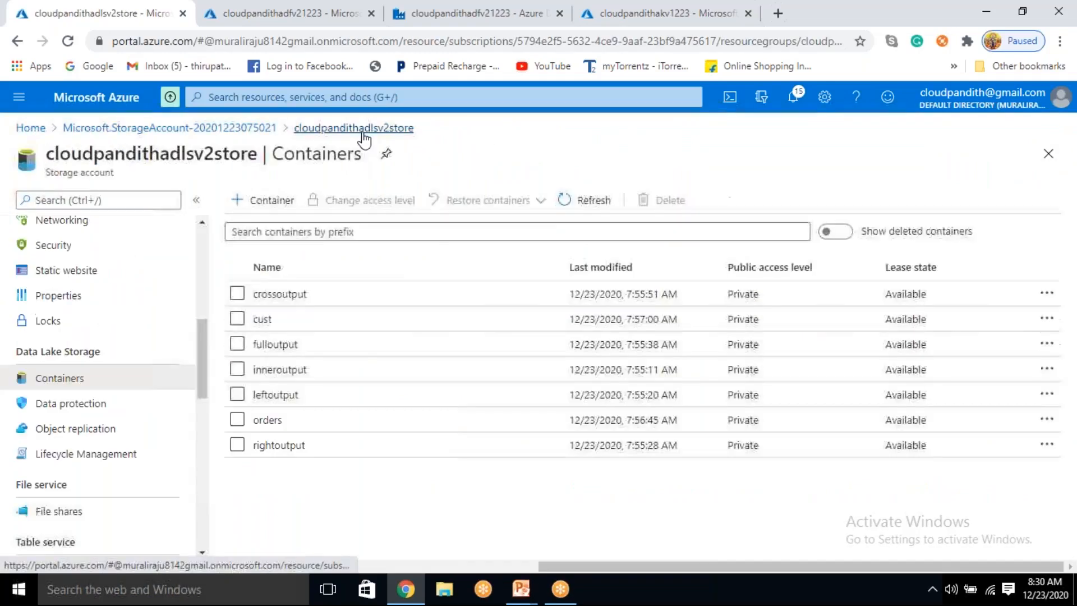
click(283, 447)
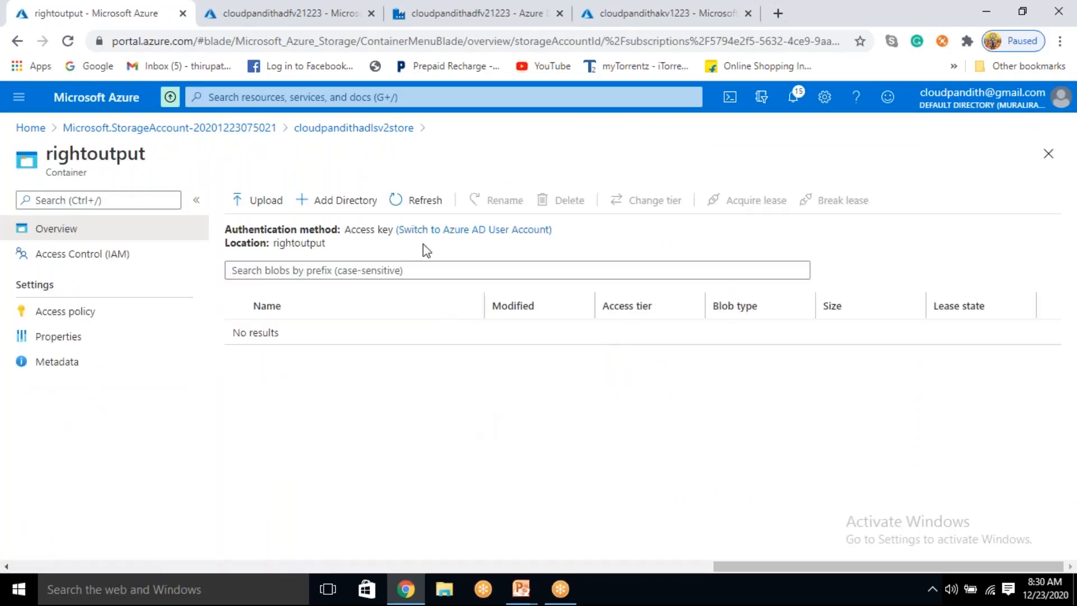
double_click(404, 230)
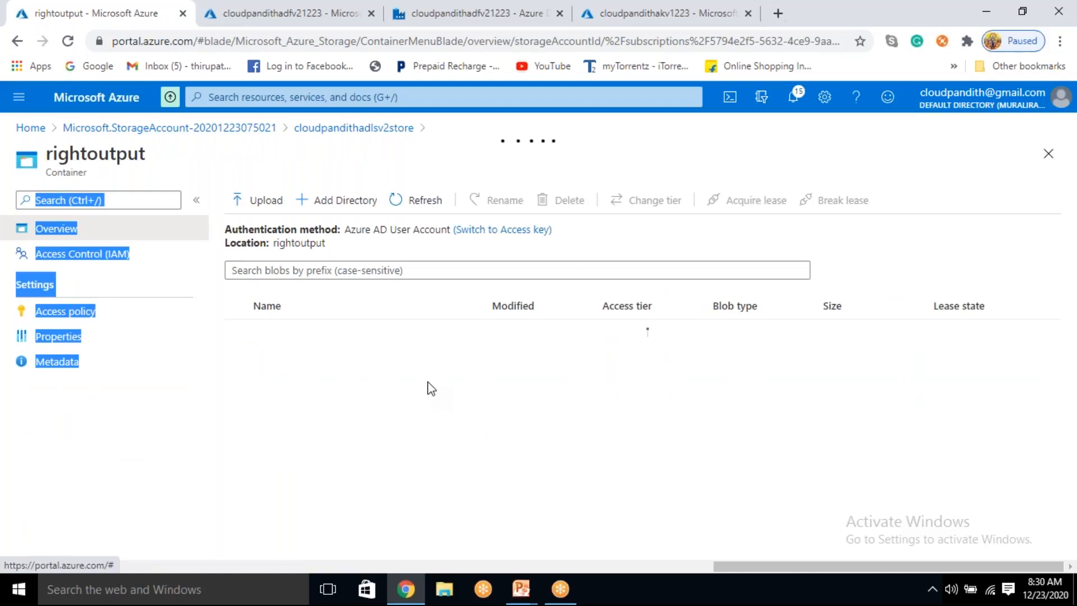
click(481, 280)
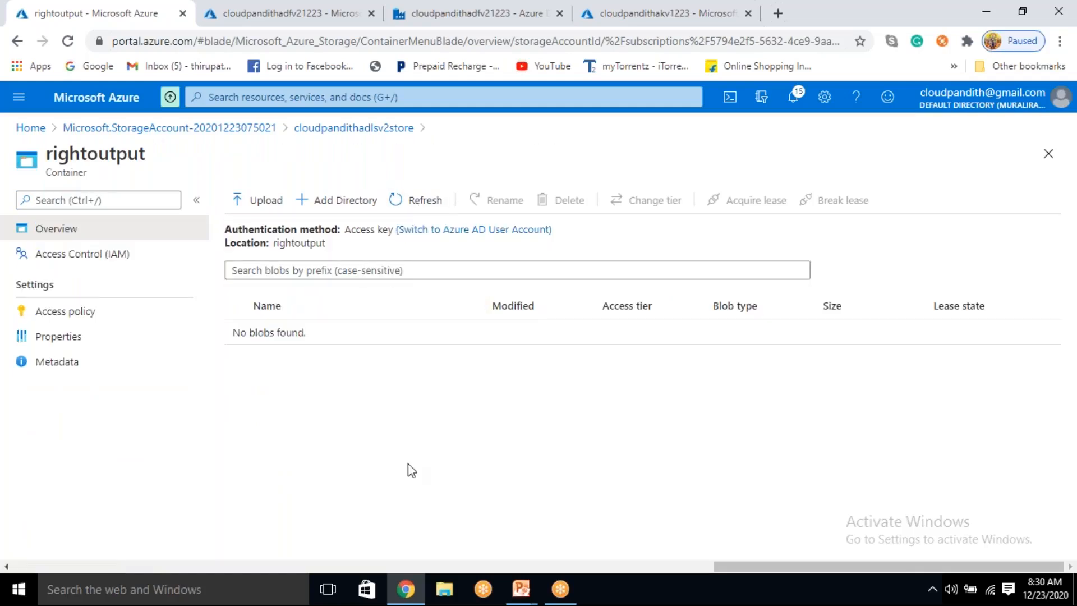
Step: Return to pipeline1 in Data Factory and refresh the debug run status until the df_joins activity finishes
click(458, 14)
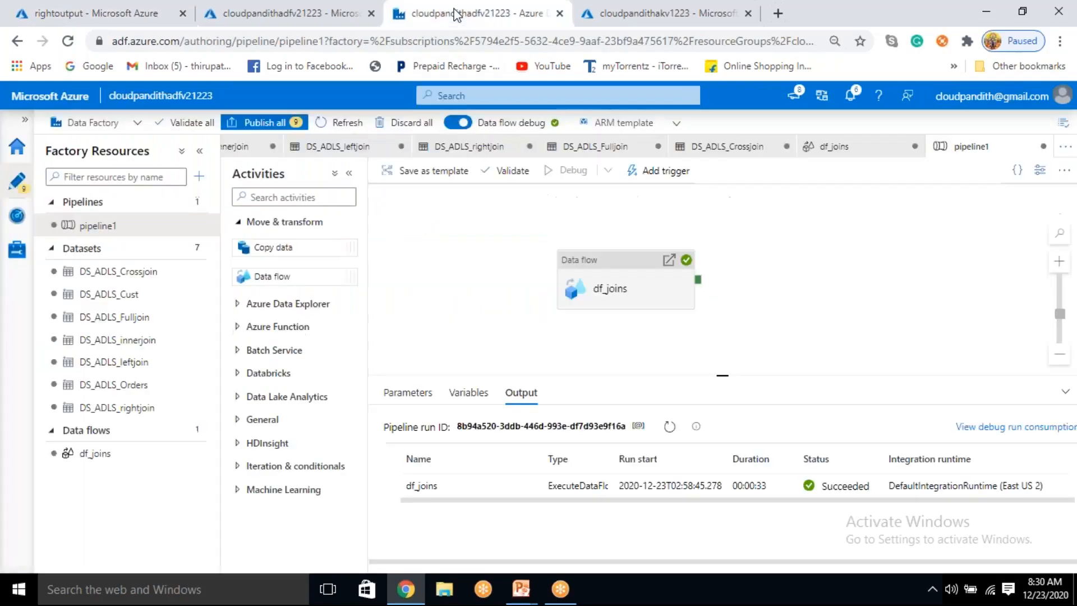
click(670, 428)
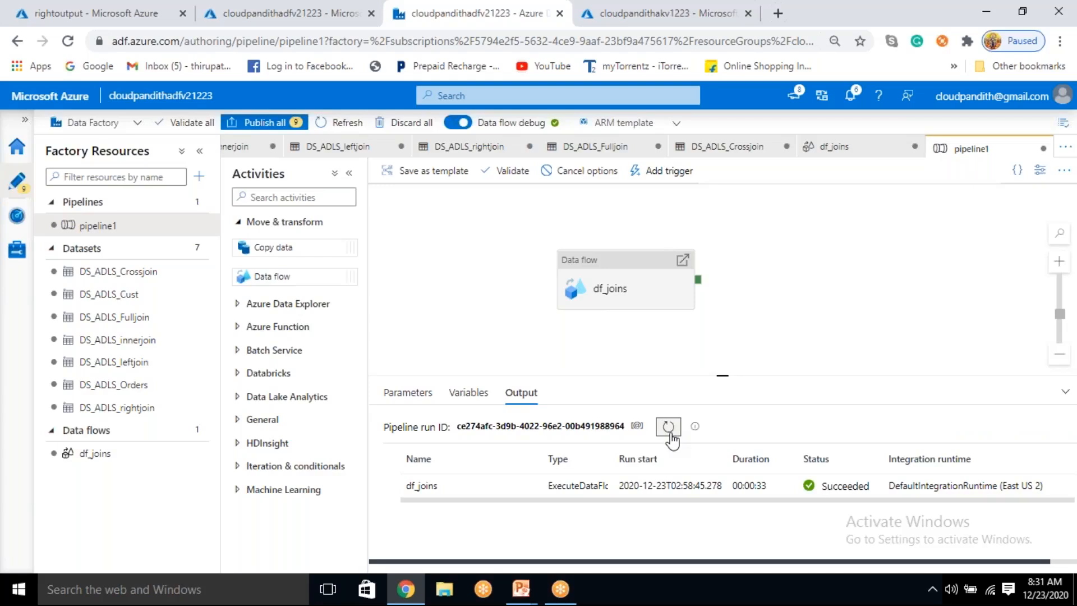
click(670, 437)
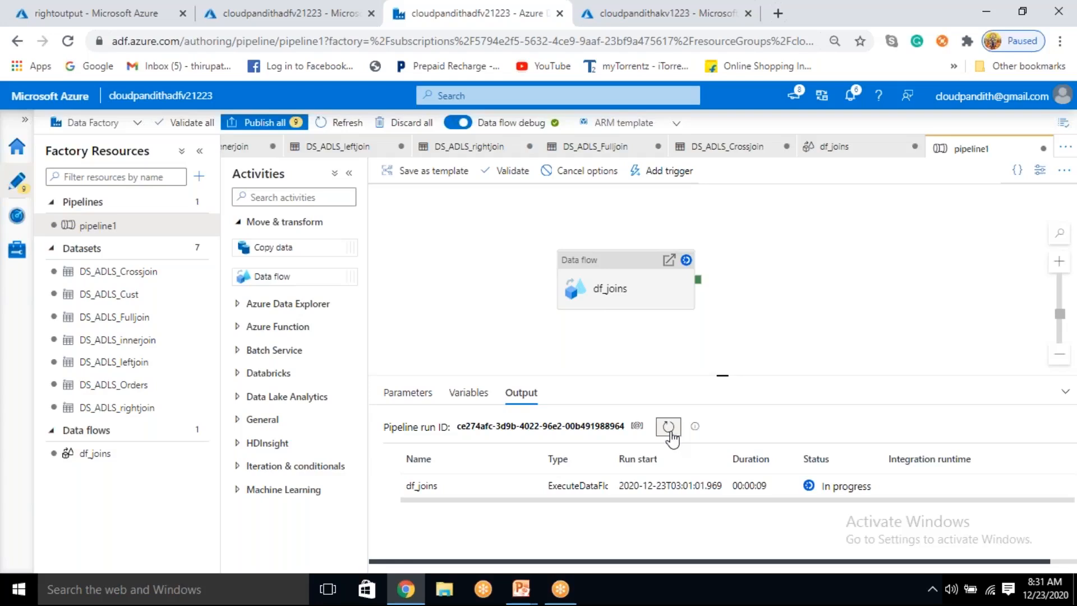
click(672, 433)
click(672, 433)
click(668, 428)
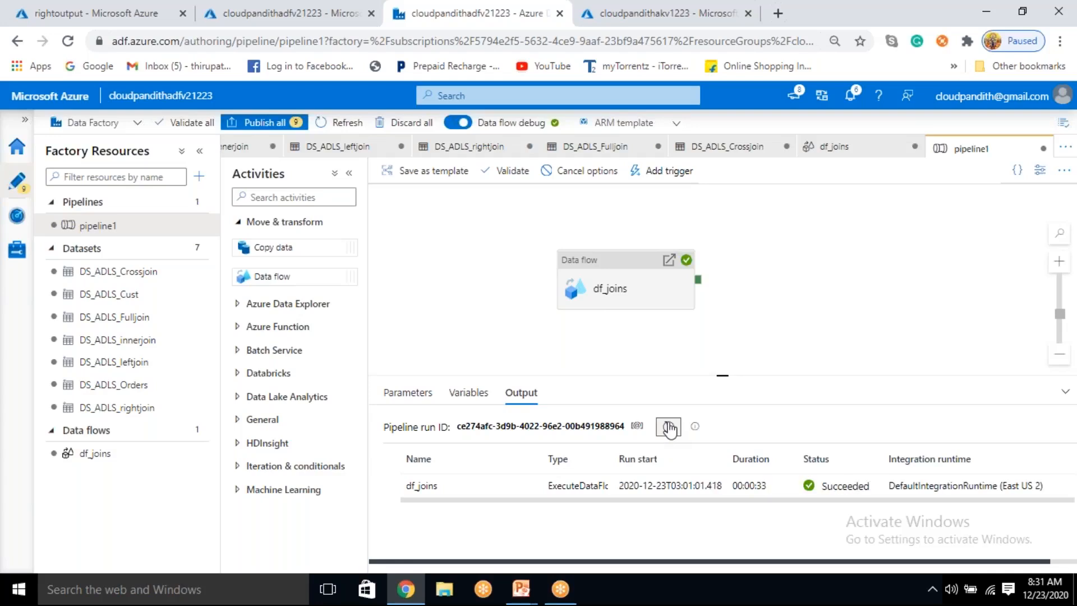
Step: Refresh the rightoutput container in the Azure portal, preview its data.csv as a table and examine the watch order row and customer ids
click(110, 13)
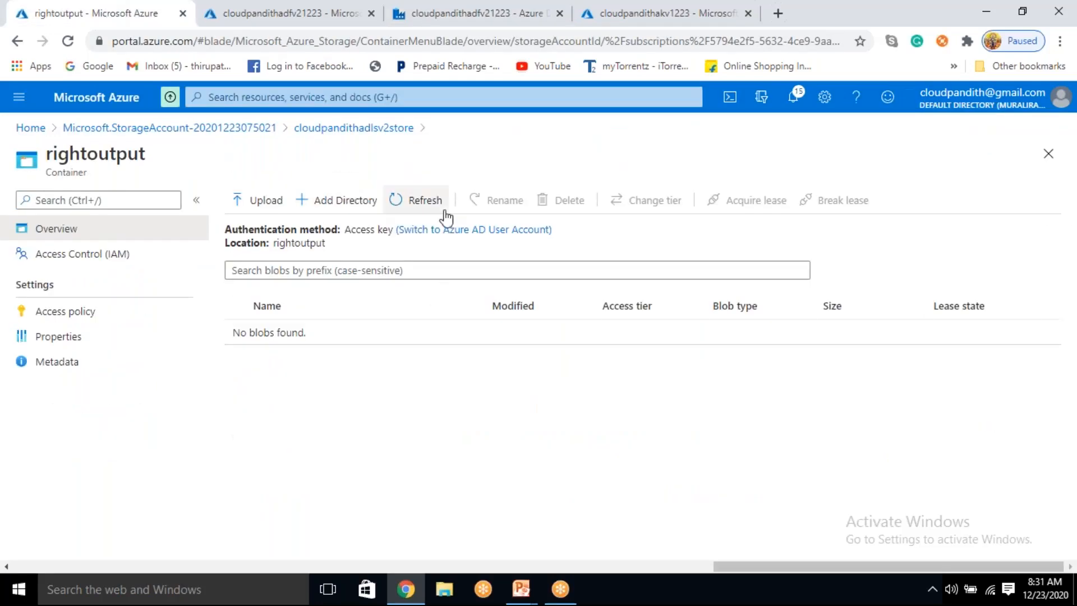
click(423, 200)
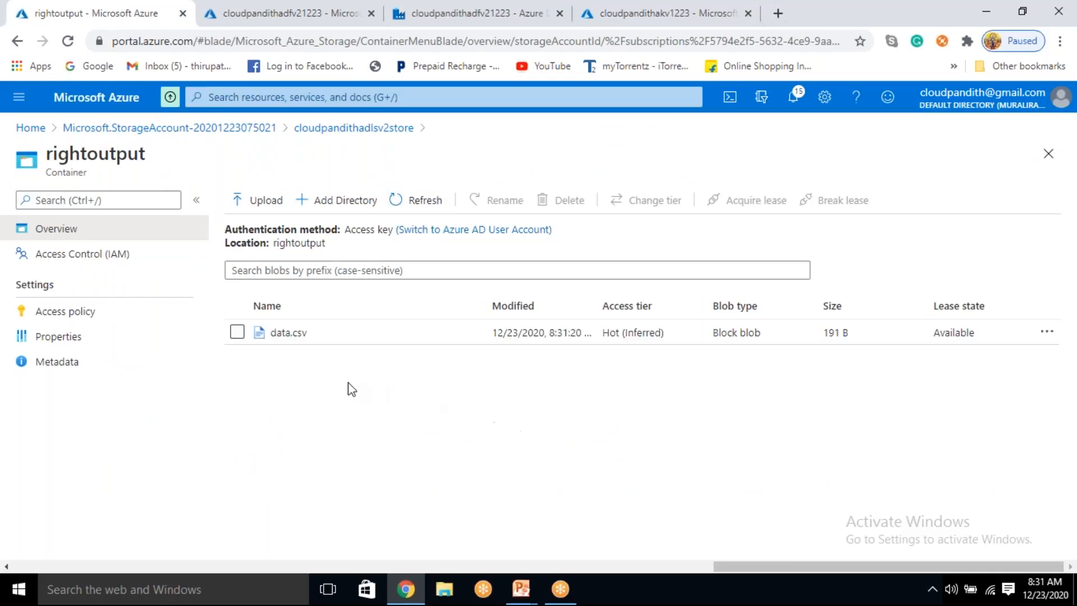
click(296, 335)
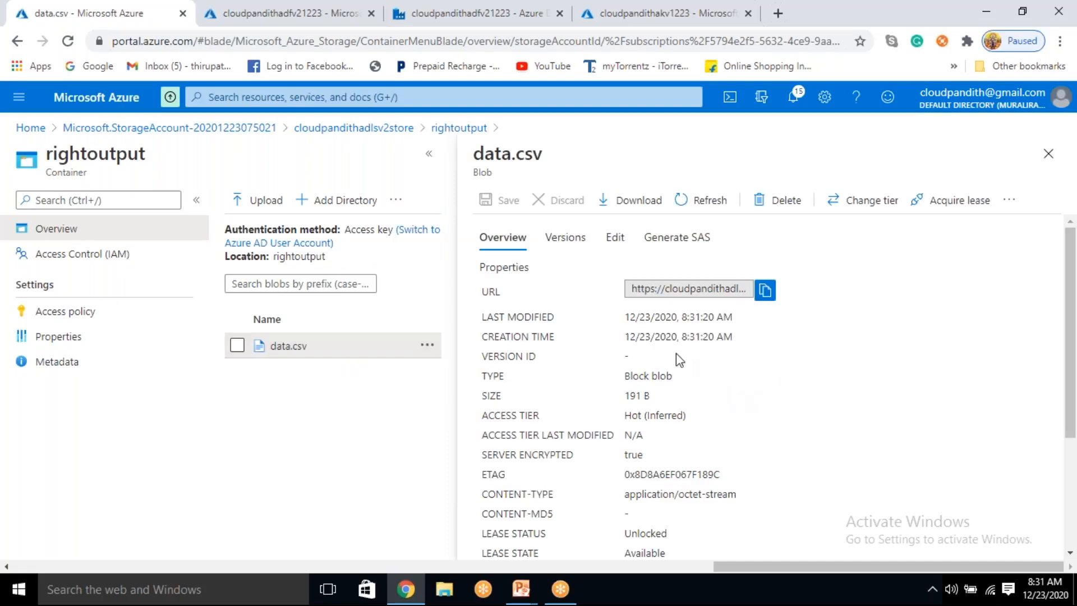
click(614, 238)
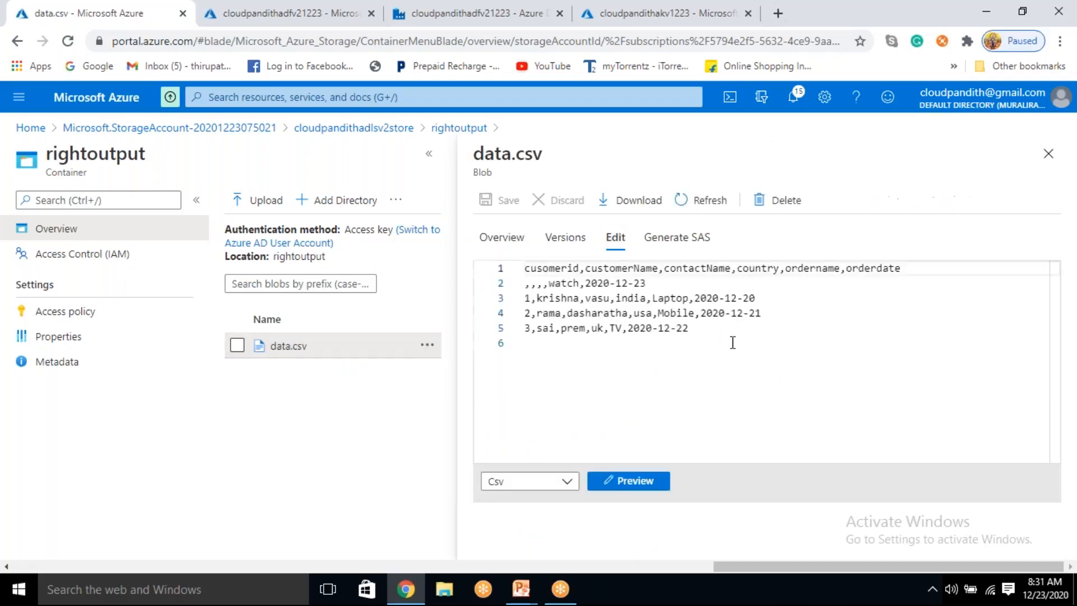
click(634, 482)
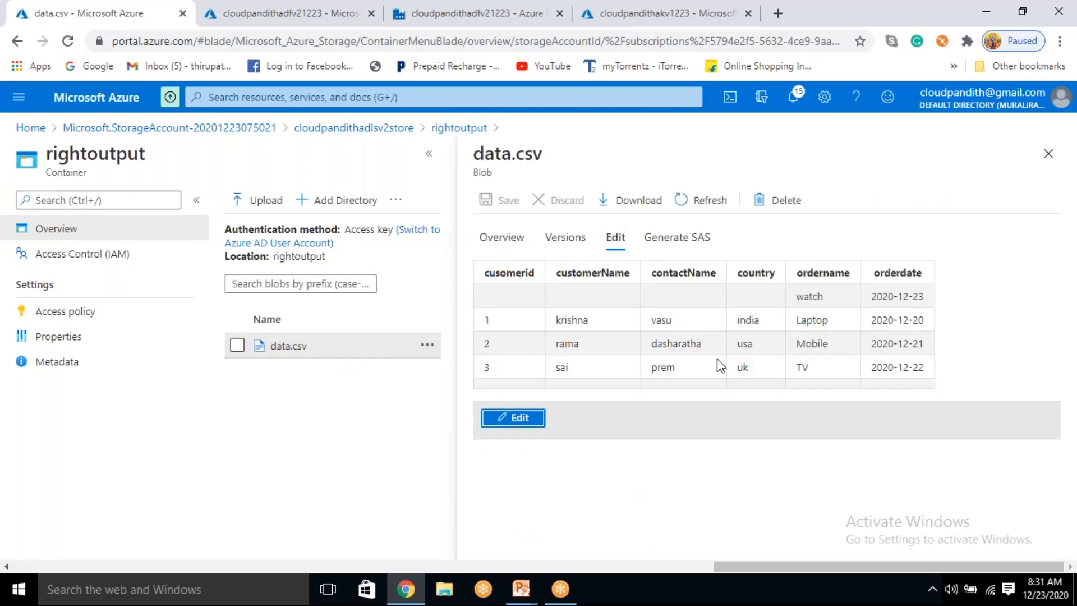
drag(796, 296, 923, 293)
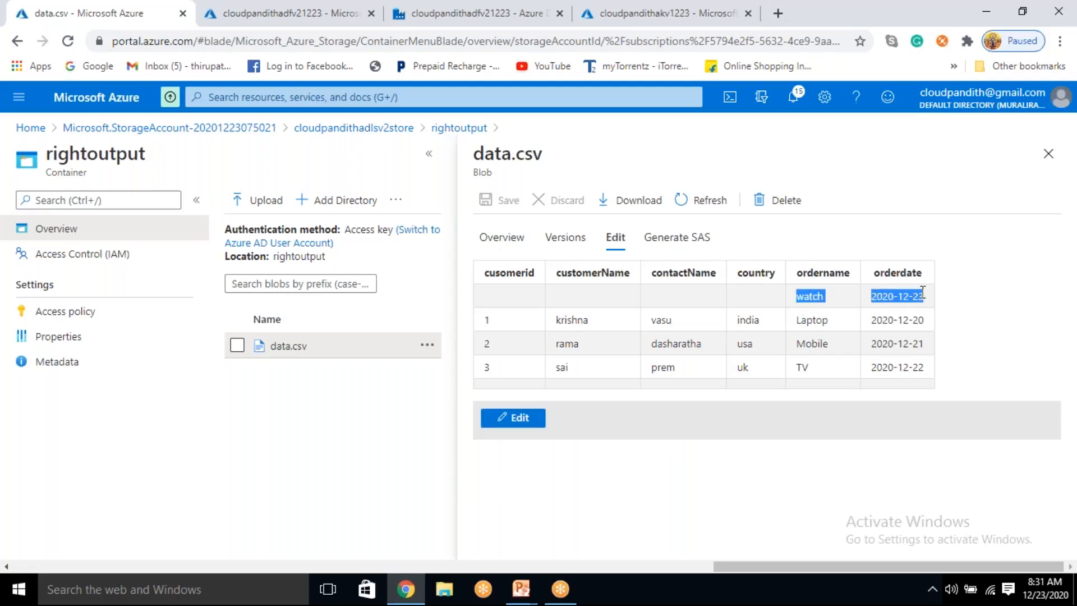
click(528, 299)
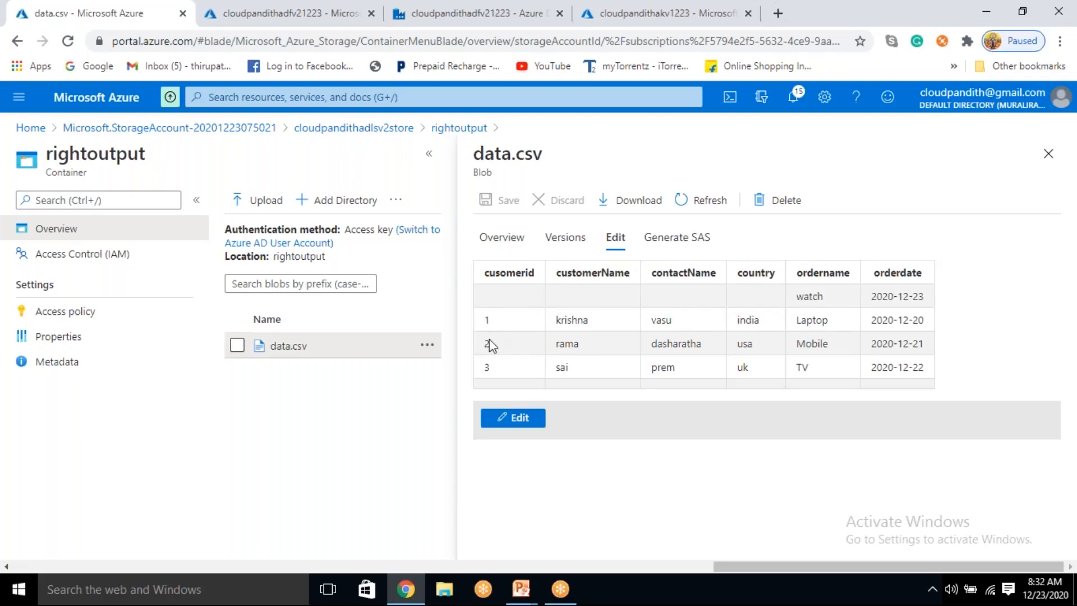
double_click(488, 367)
Step: Return to data flow df_joins in Data Factory and inspect the Nulls first option in the orderbycustomerid sort settings
click(440, 17)
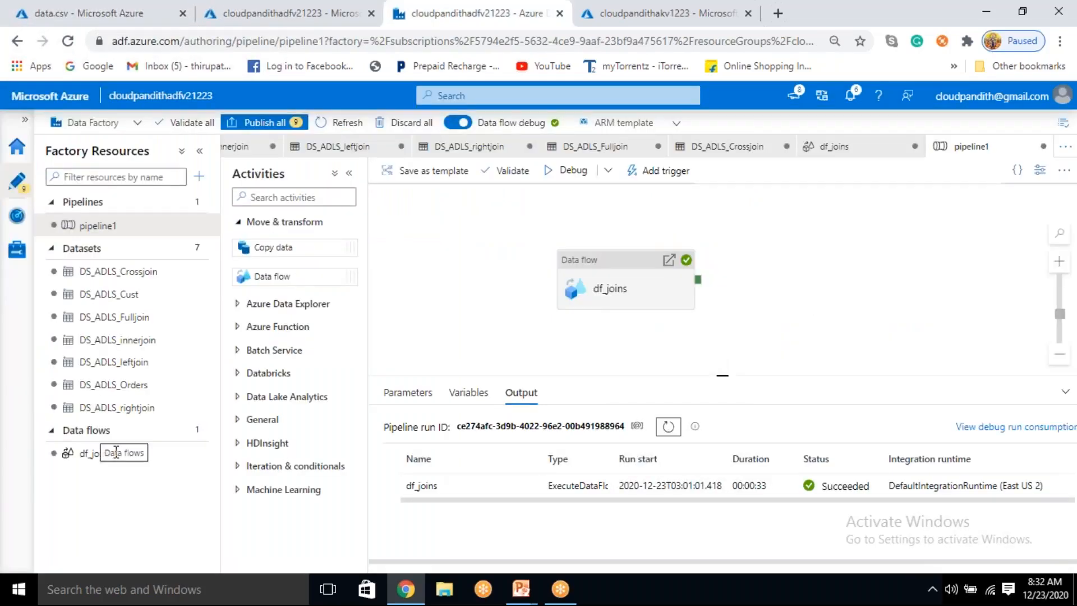
click(98, 456)
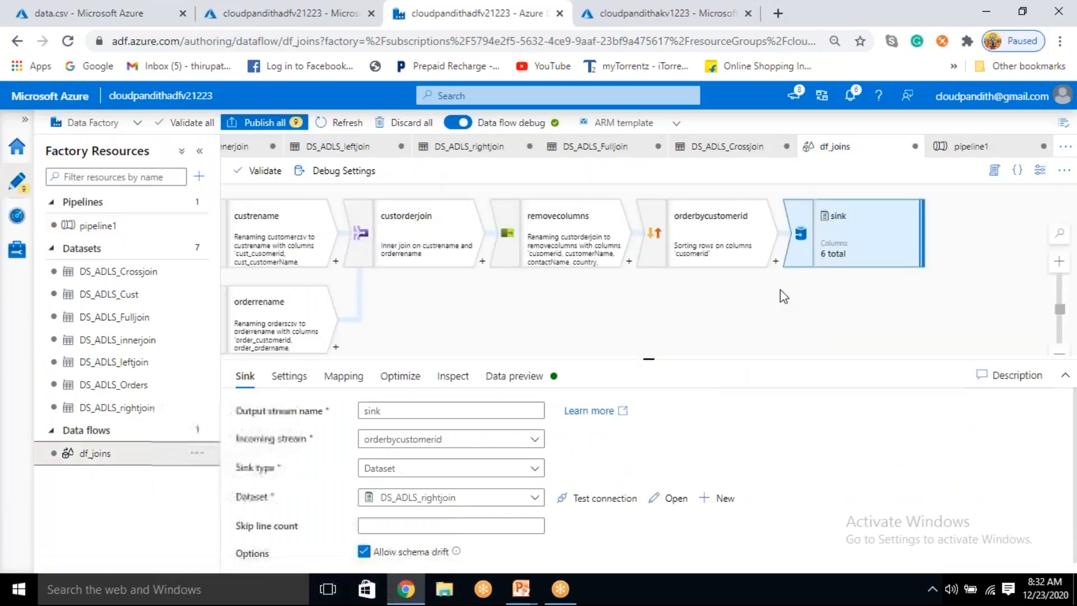
click(698, 255)
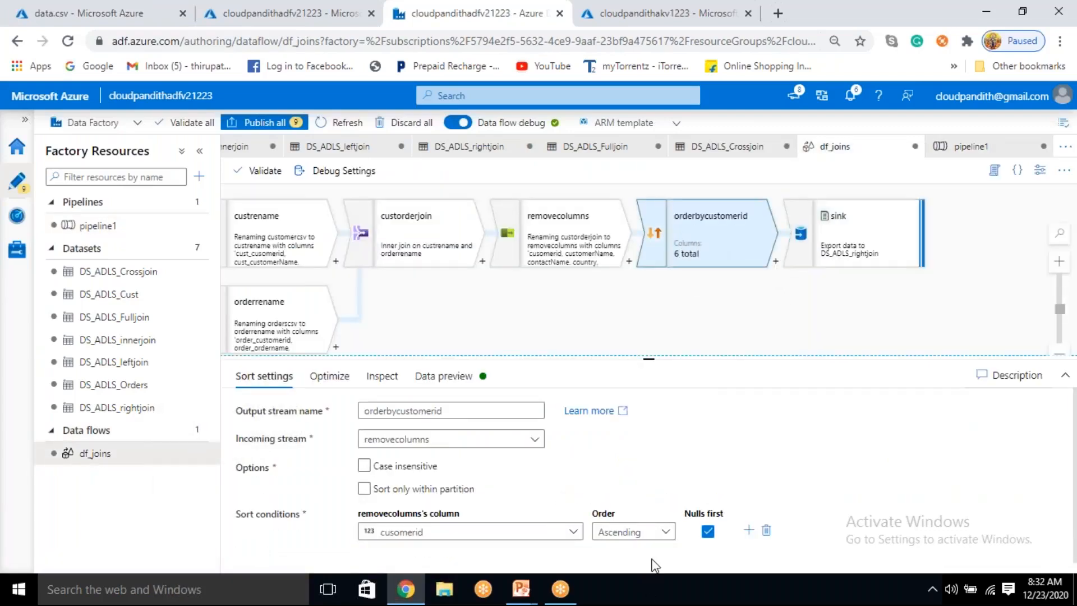
drag(680, 517, 727, 514)
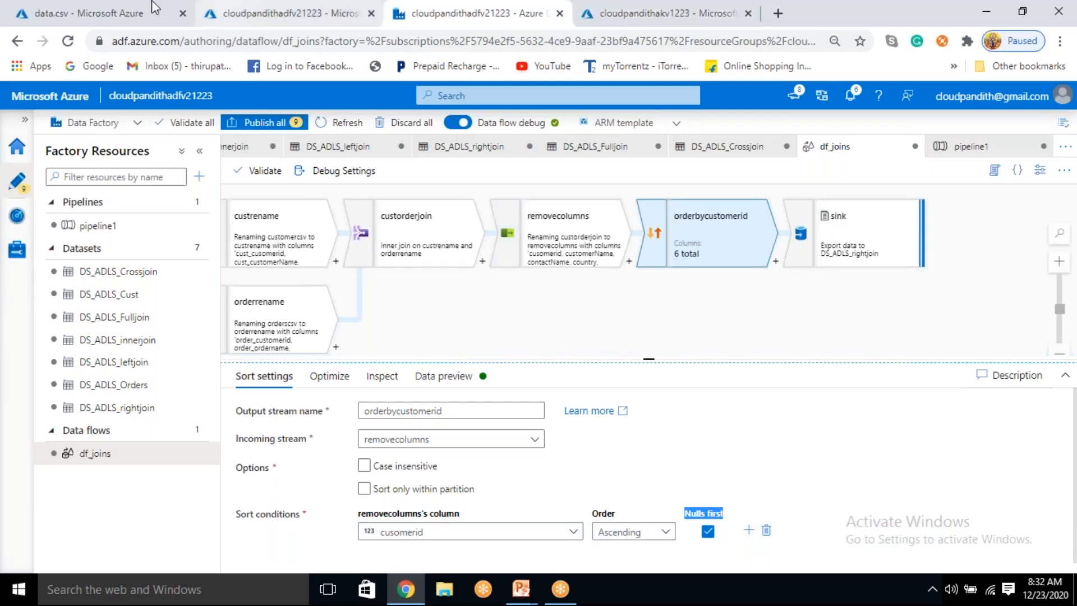
Step: Back in the Azure portal, examine the right join file's watch row and column headers, close it and return to cloudpandithadlsv2store's containers
click(116, 10)
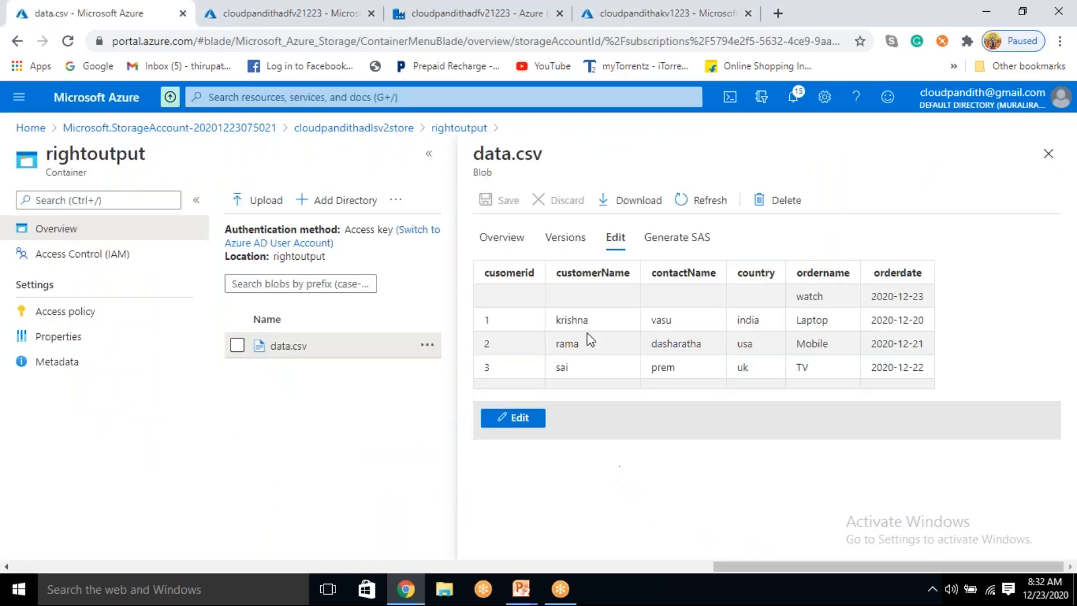
drag(796, 296, 882, 297)
click(716, 306)
drag(804, 302, 920, 298)
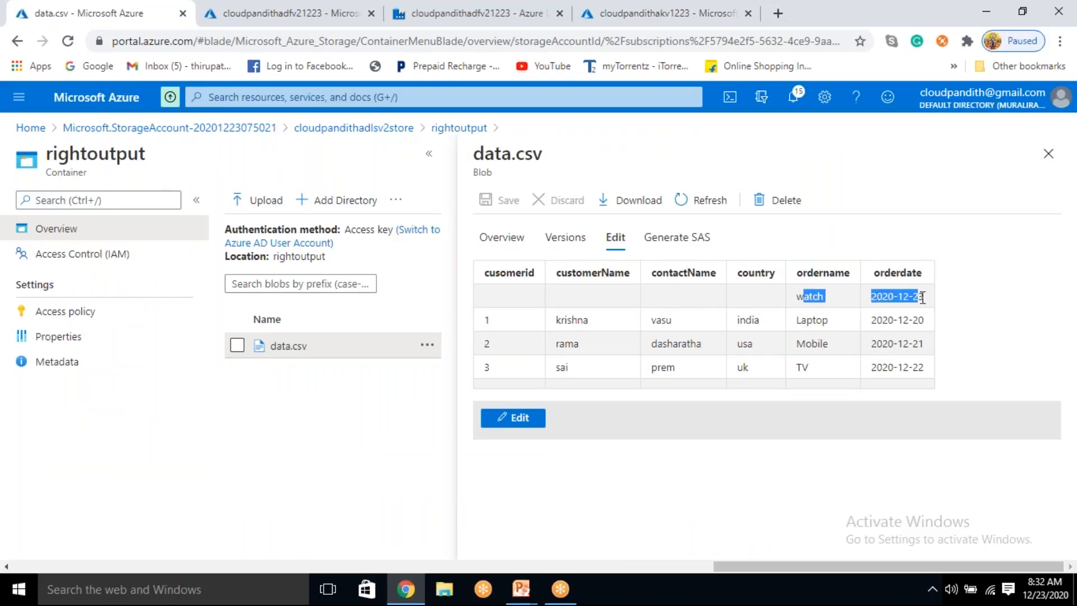
drag(652, 274, 924, 275)
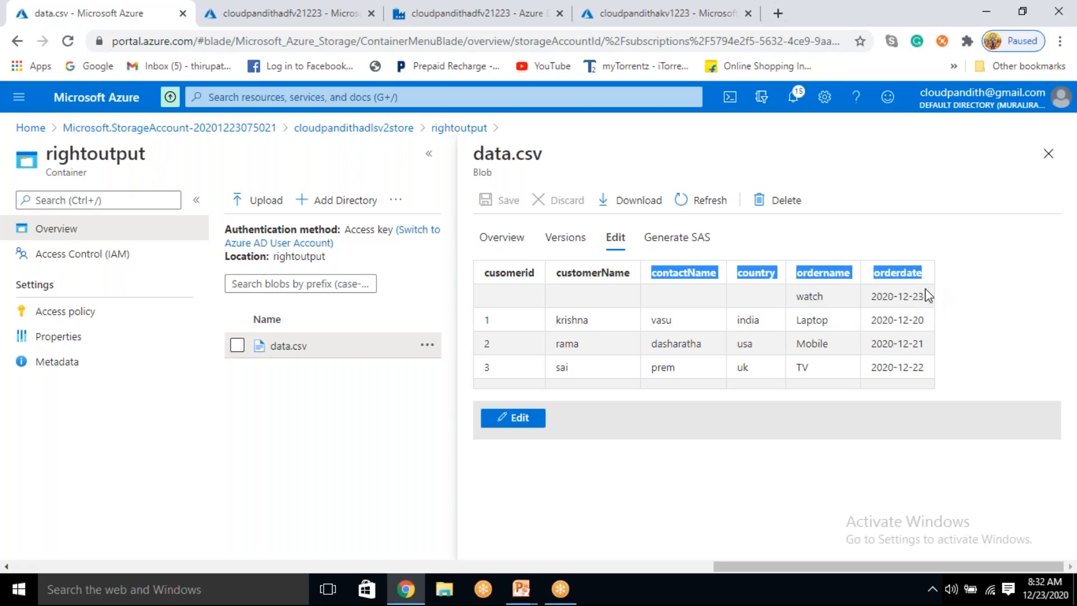
click(1047, 153)
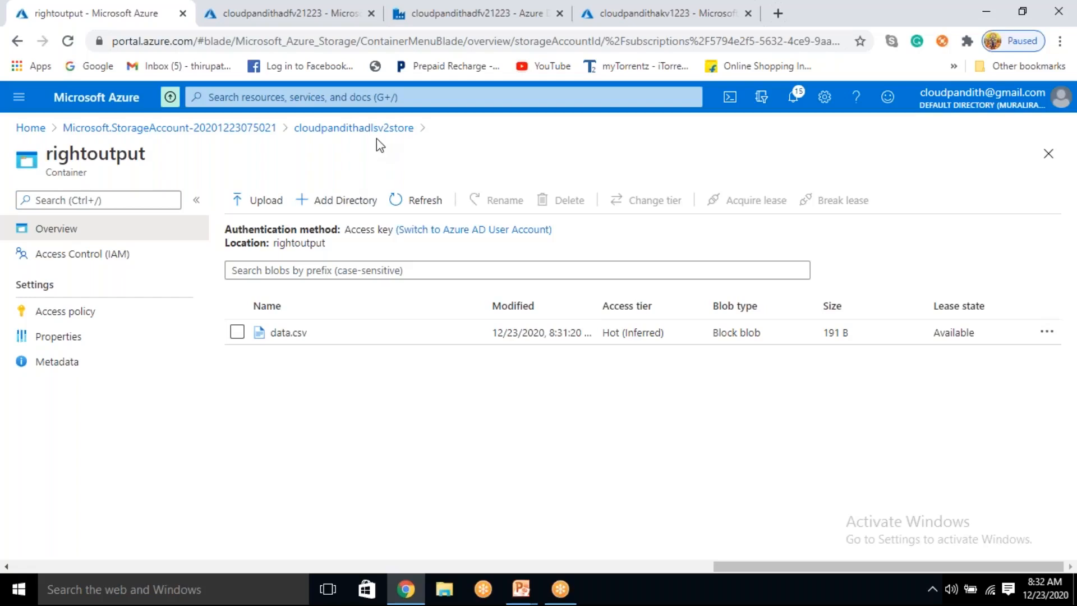
click(380, 129)
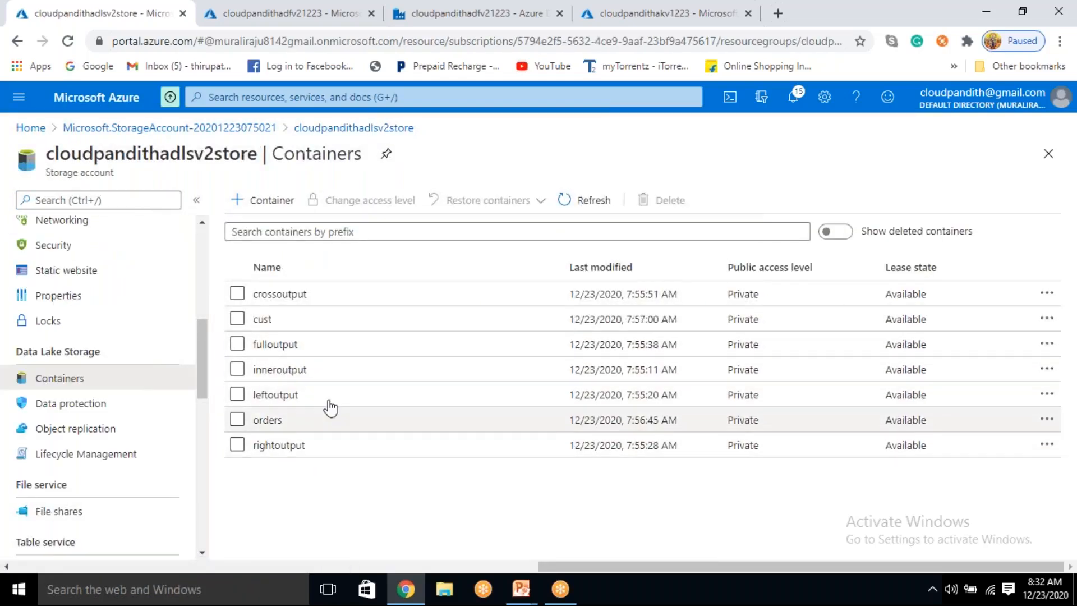
Step: Switch to df_joins in Data Factory and set the custorderjoin transformation's join type to Full outer
click(472, 9)
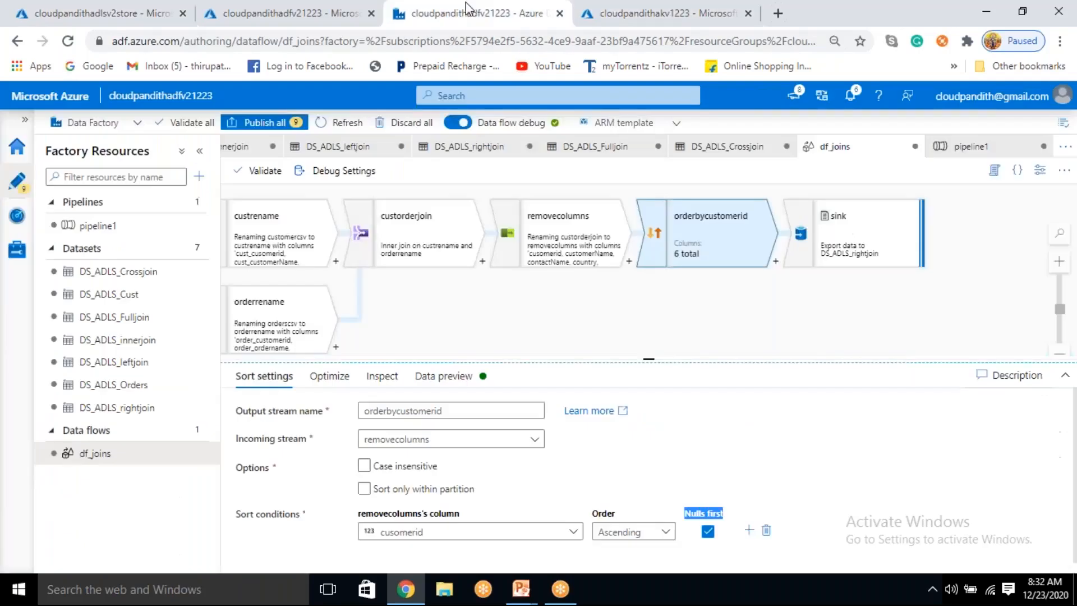
click(436, 246)
click(372, 505)
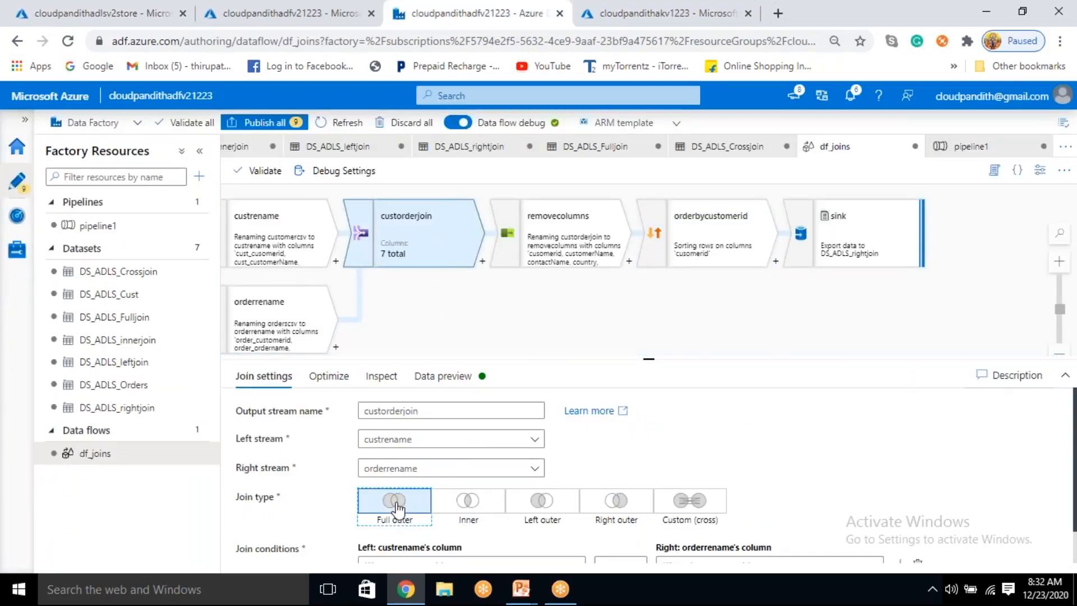
scroll(430, 544, down, 1)
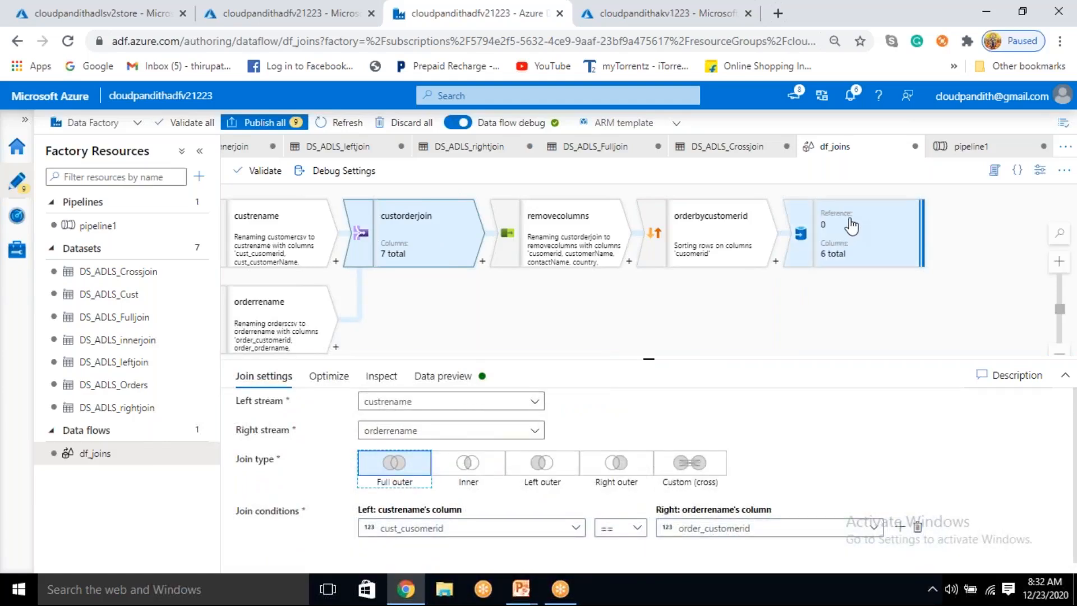
Step: Set the sink's dataset to DS_ADLS_Fulljoin, filtering the dataset choices by "full"
click(831, 261)
click(421, 497)
text(right)
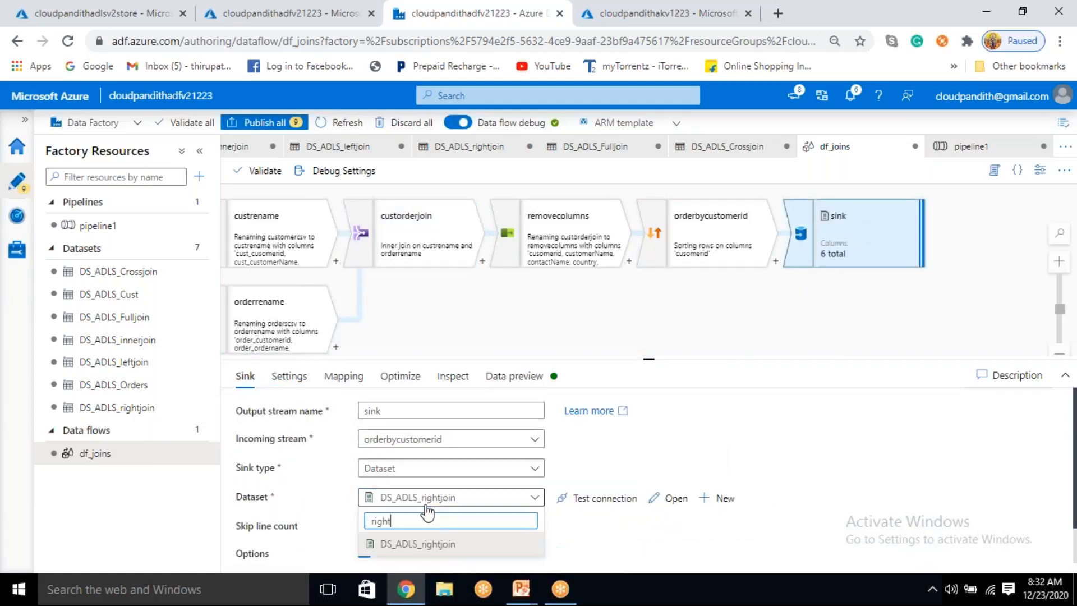
key(BackSpace)
key(BackSpace)
key(BackSpace)
key(BackSpace)
key(BackSpace)
text(f)
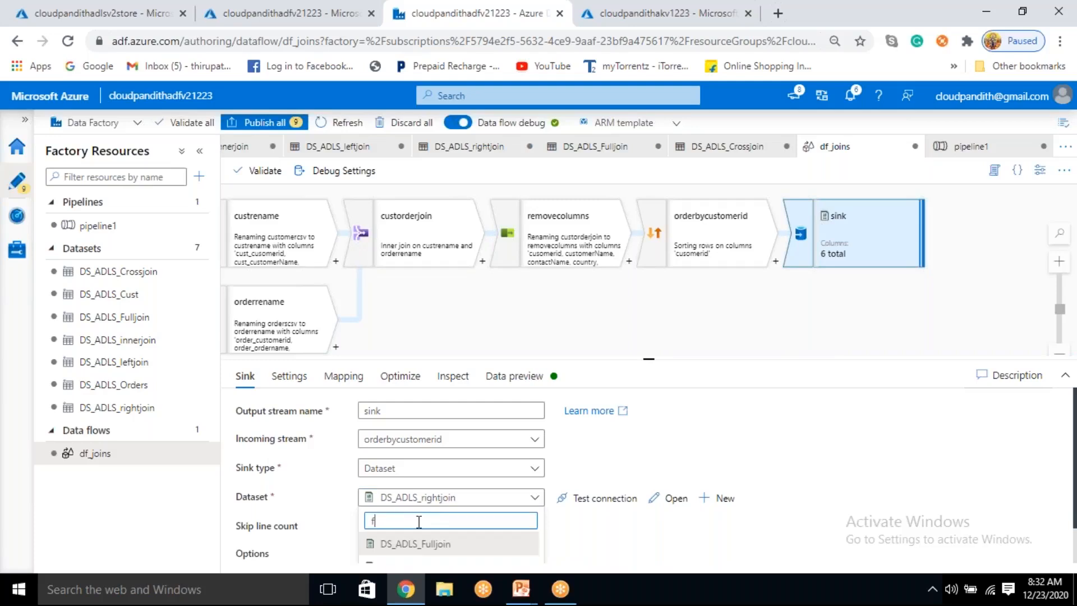
text(ull)
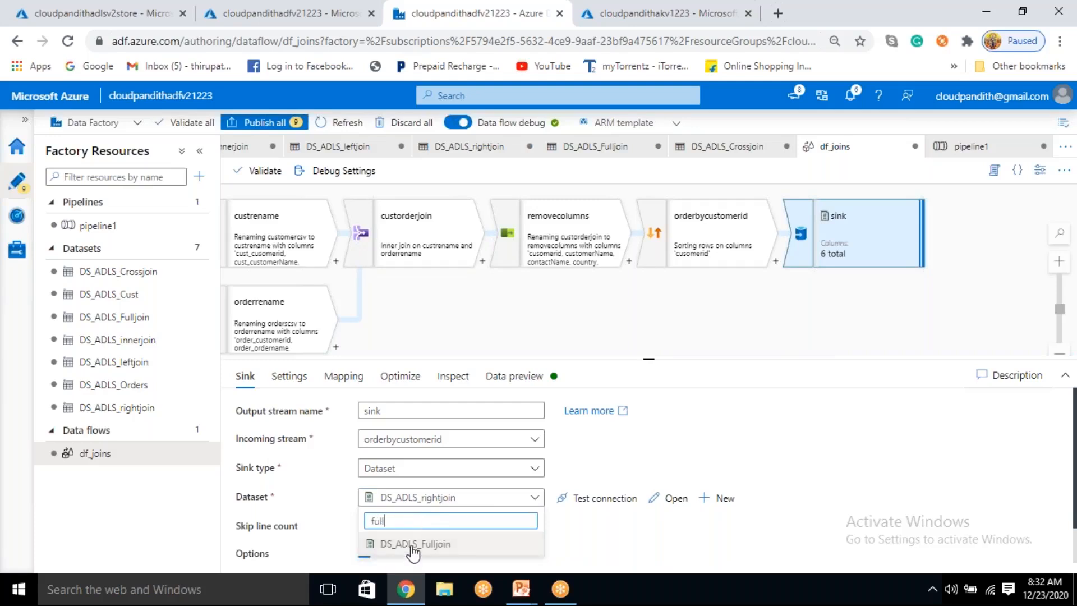
click(412, 544)
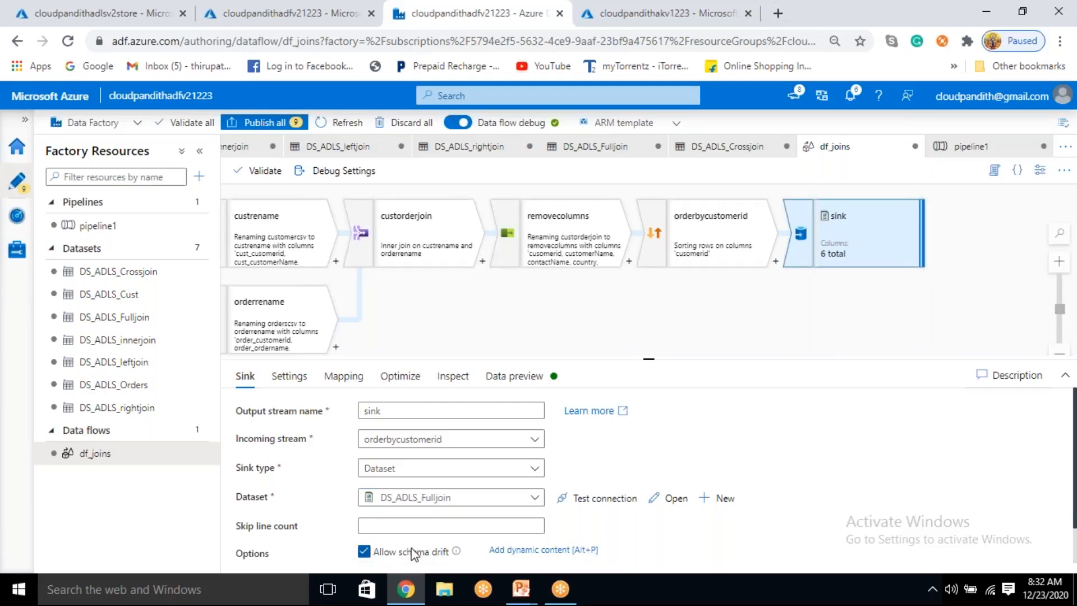
Step: Open pipeline1, validate it and start a debug run
click(101, 226)
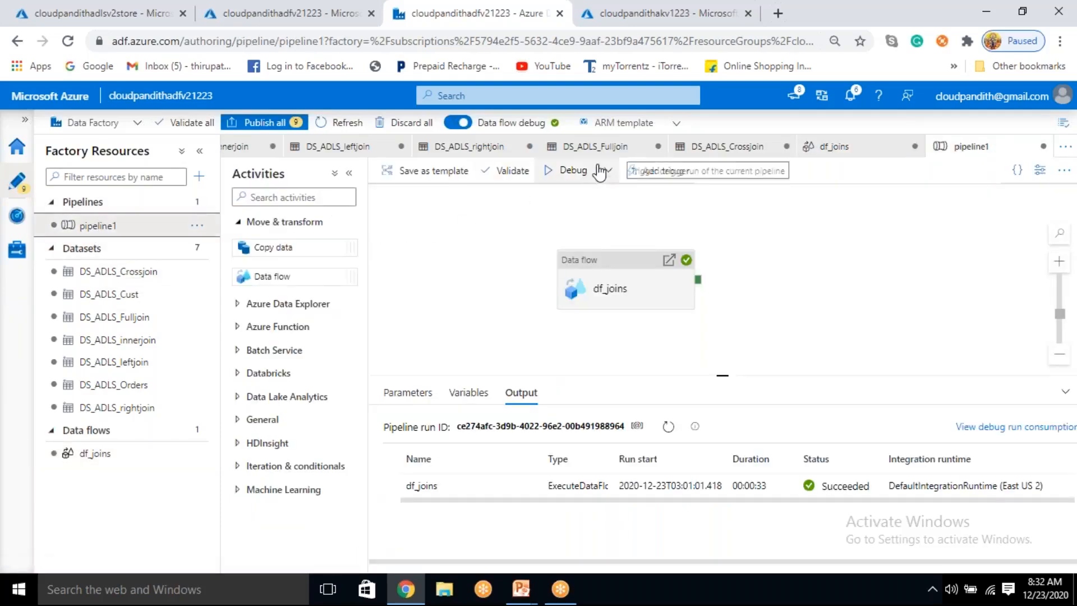
click(512, 171)
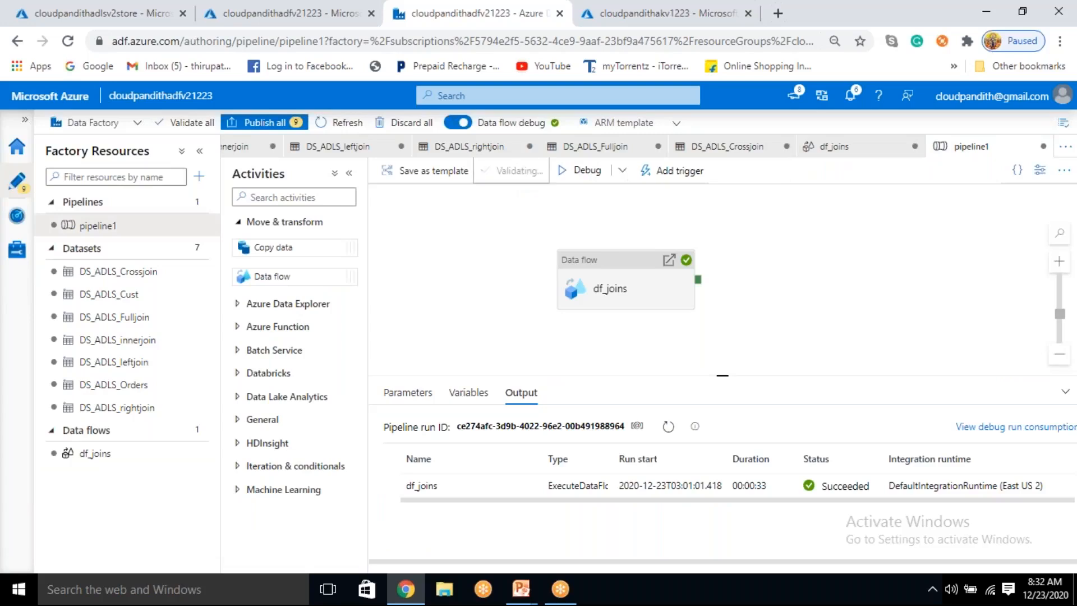
click(566, 170)
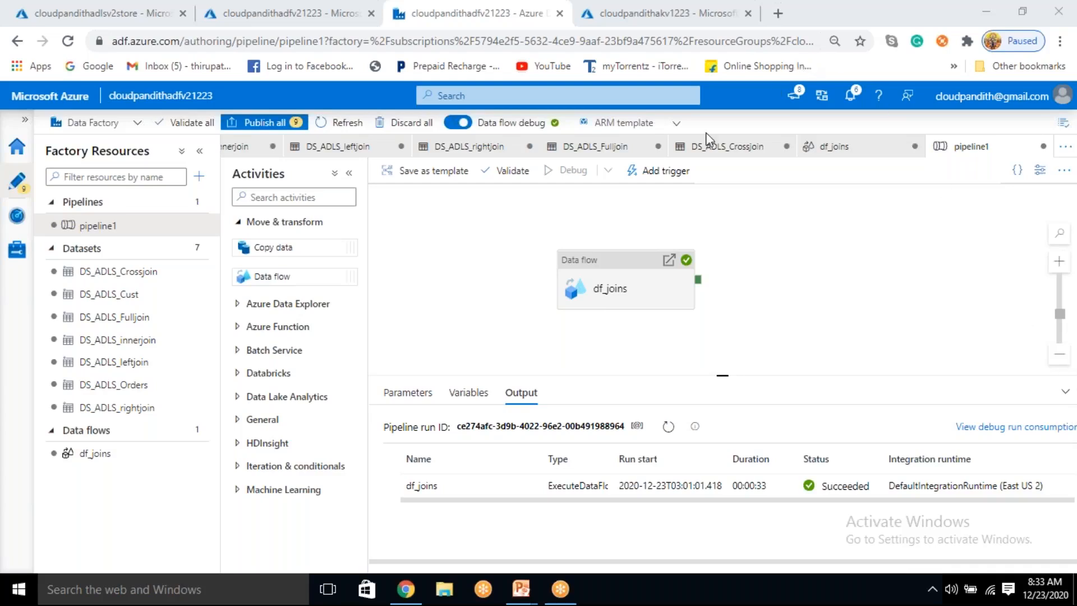
Step: Refresh the pipeline1 debug run status repeatedly until the df_joins activity finishes
click(669, 428)
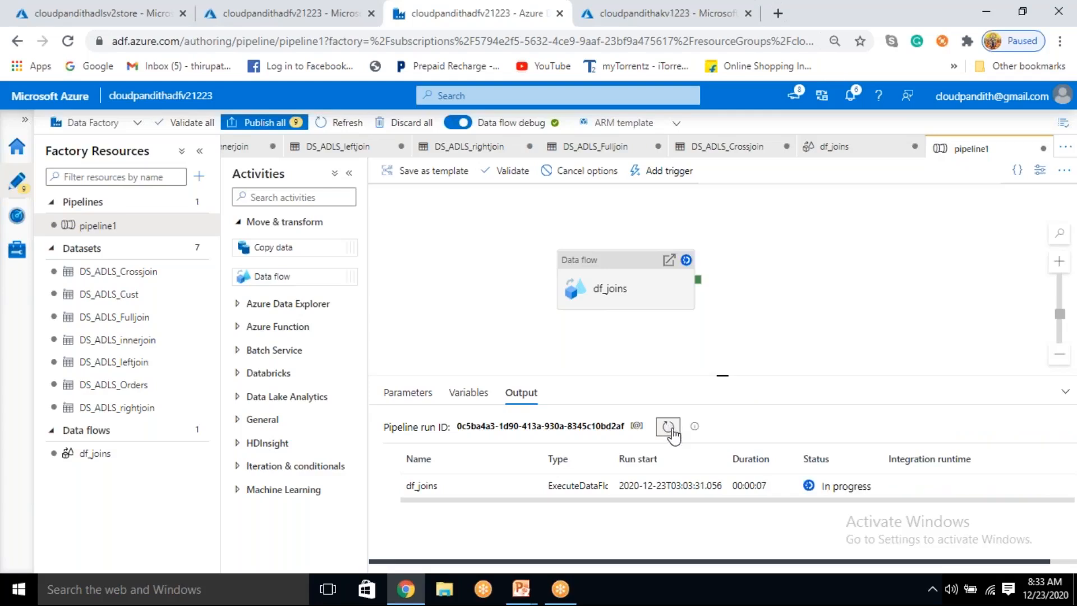
click(672, 430)
click(671, 430)
click(669, 428)
click(669, 428)
click(669, 427)
click(669, 427)
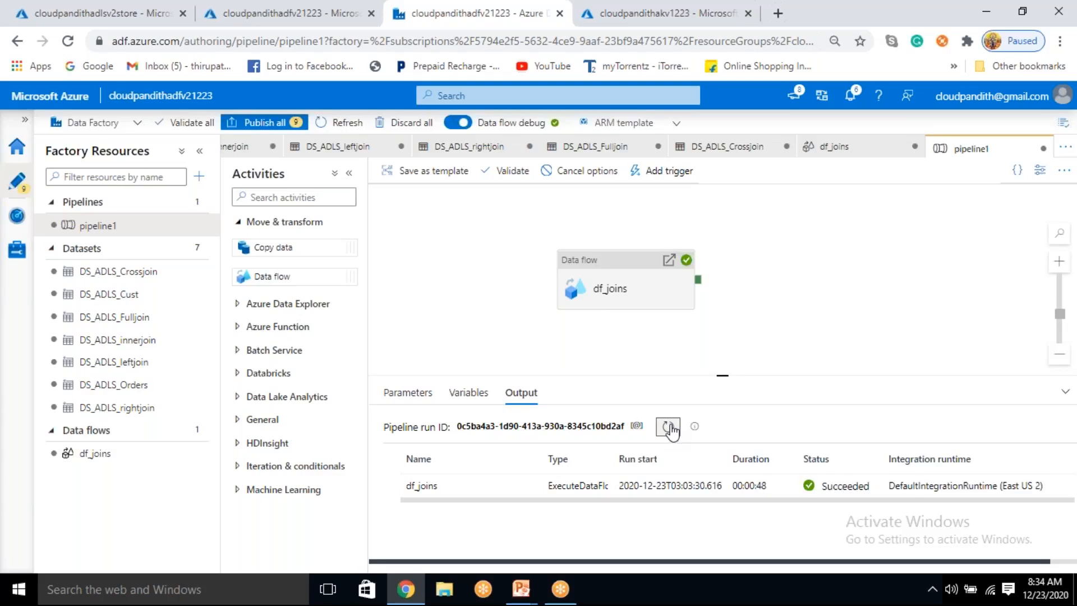
Step: Switch to the Azure portal, open the fulloutput container and preview its data.csv as a table
click(95, 14)
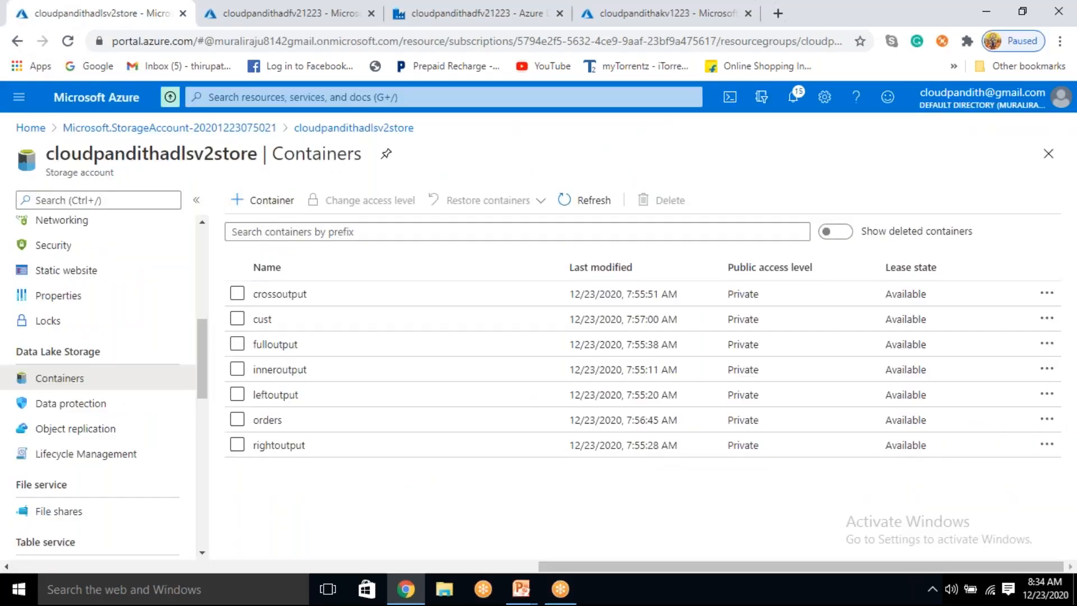
click(273, 349)
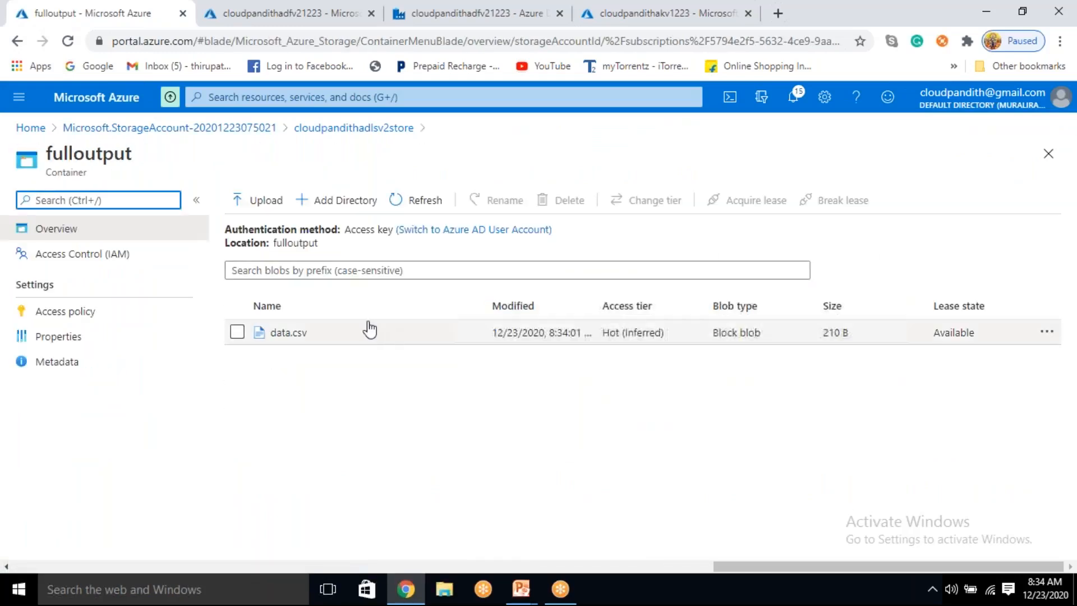
click(342, 341)
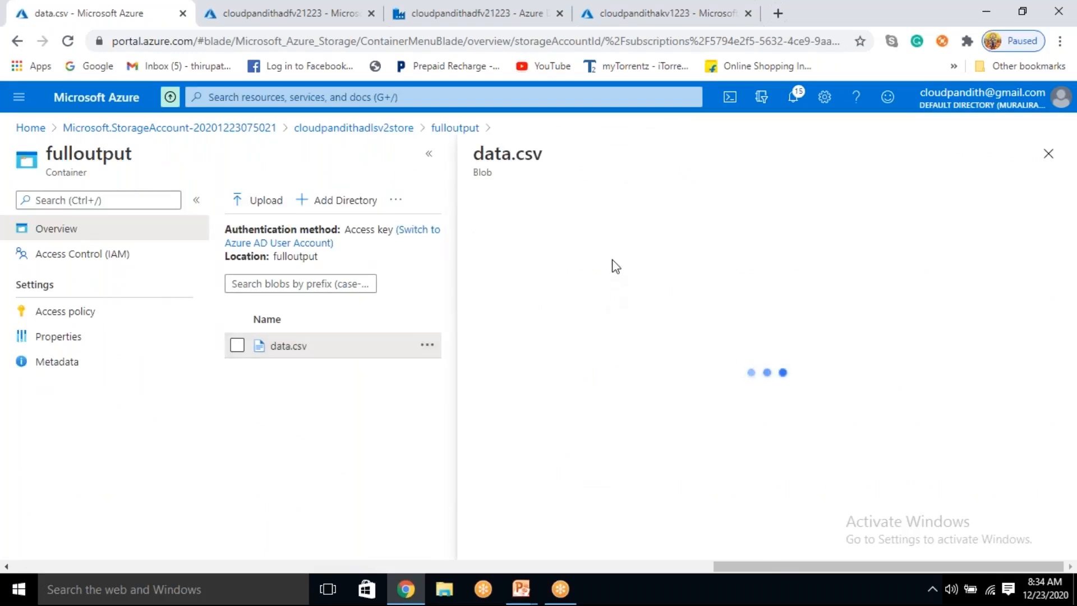
click(618, 243)
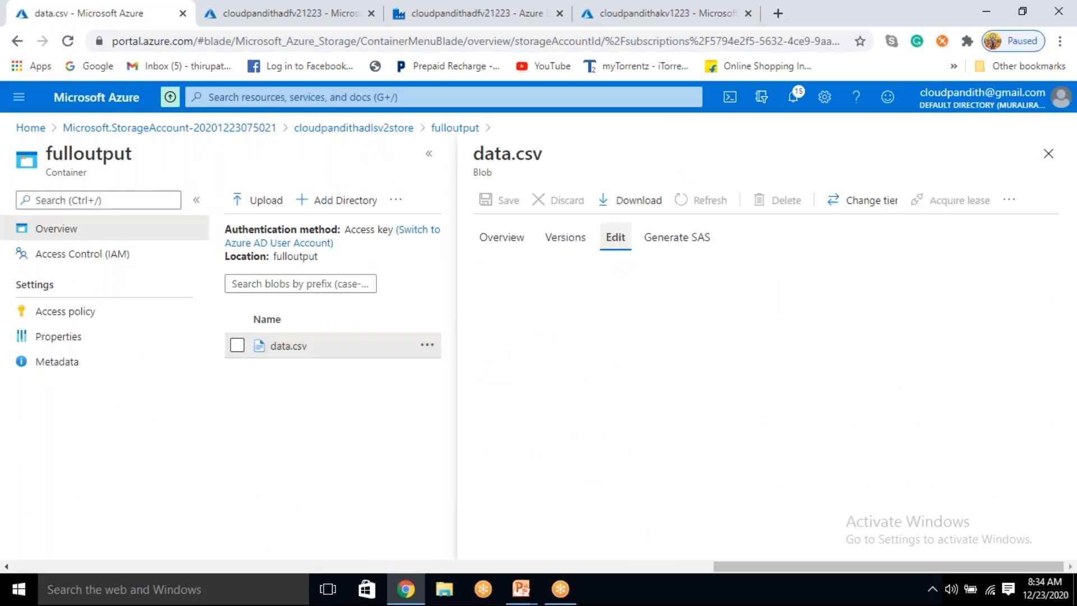
click(651, 481)
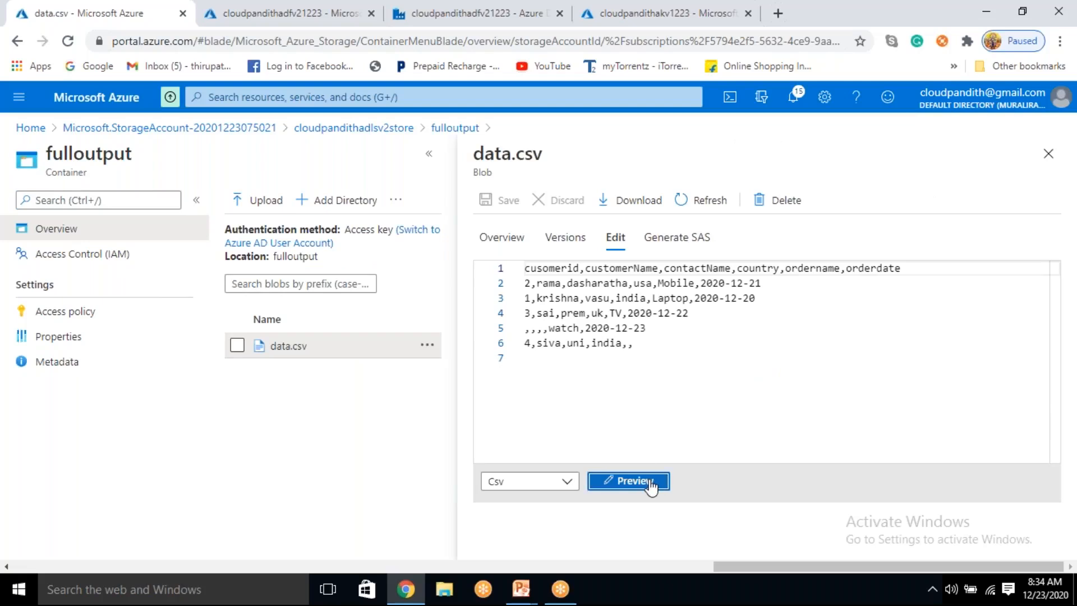
Step: Examine the matched customer and order rows with customer ids 2, 1 and 3 in the full join output
drag(486, 304, 936, 342)
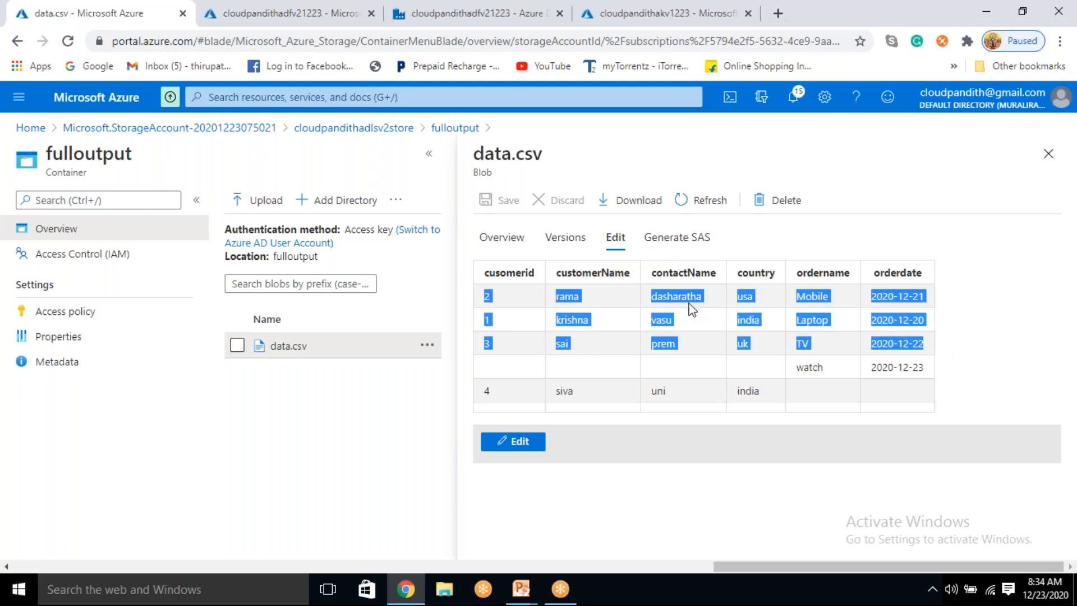
click(485, 298)
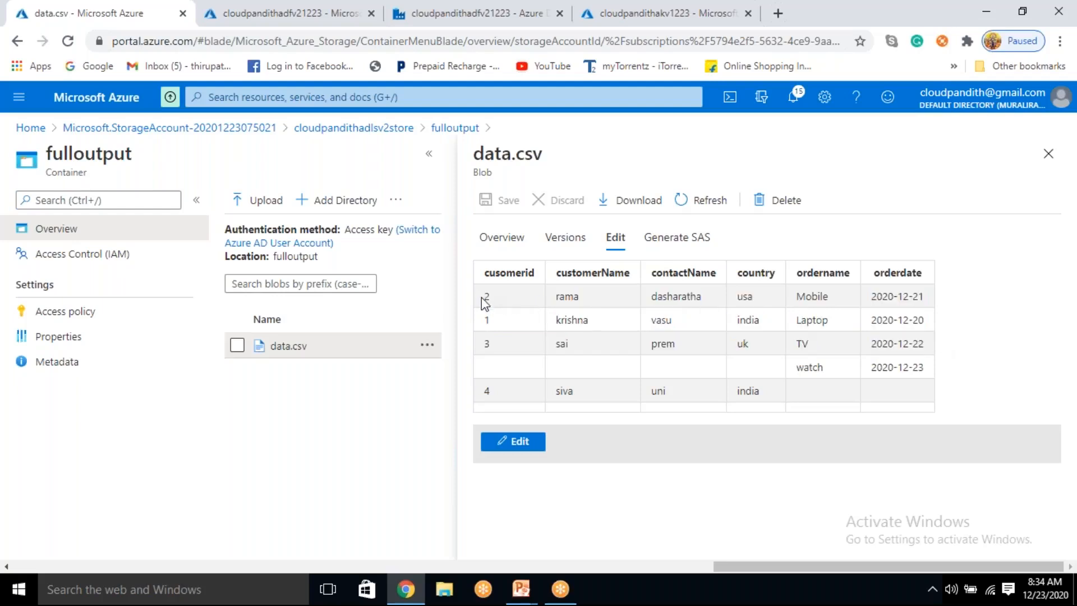
drag(489, 299, 921, 332)
click(946, 342)
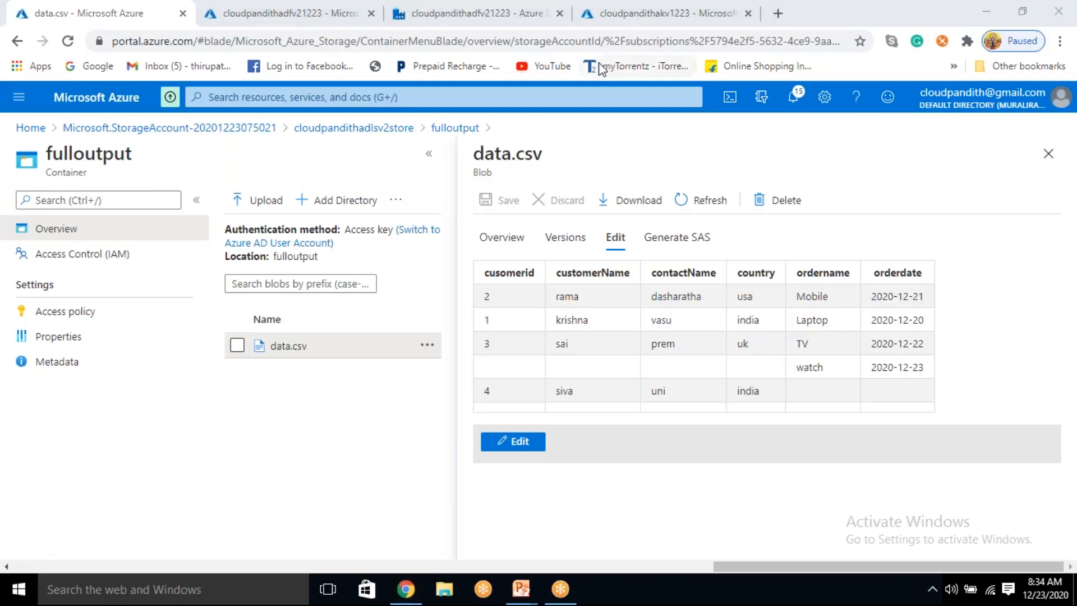
click(490, 293)
drag(490, 294, 913, 342)
Step: Switch to Data Factory and check the sort condition of the orderbycustomerid transformation in data flow df_joins
click(516, 8)
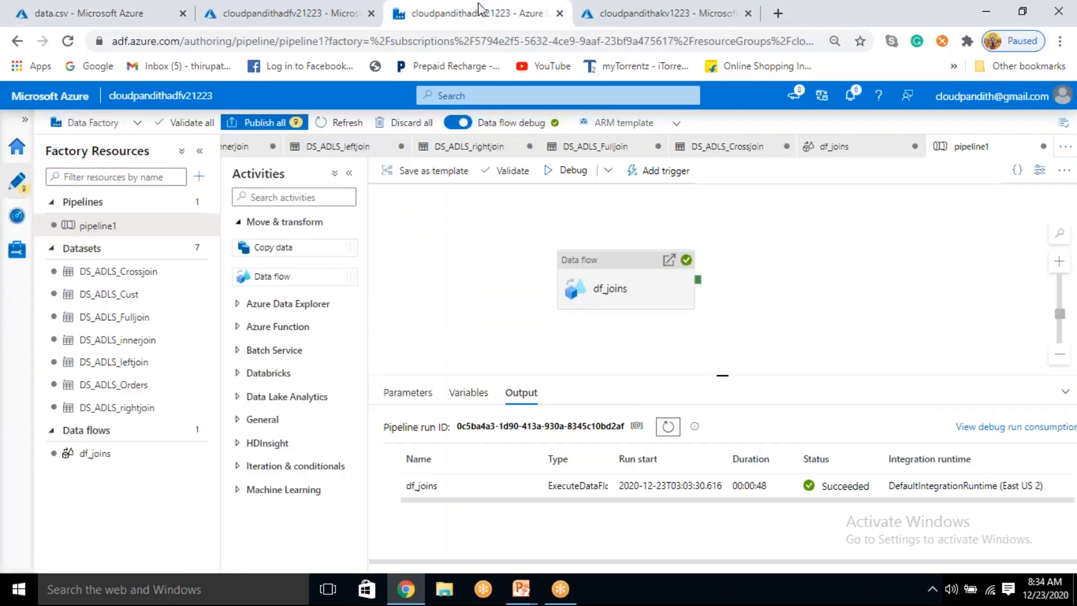
click(94, 455)
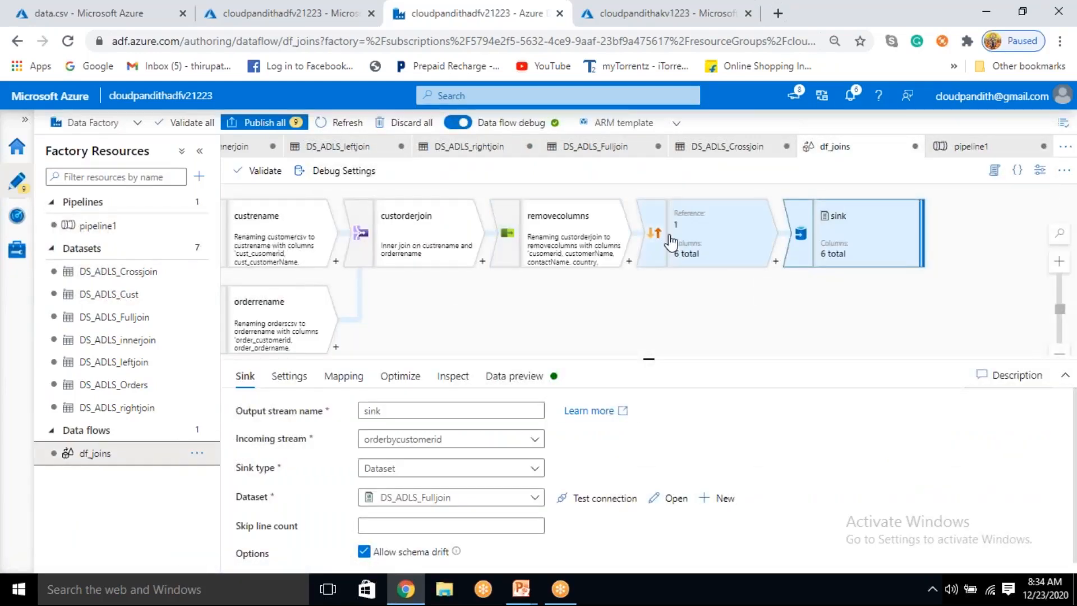
drag(672, 231, 675, 230)
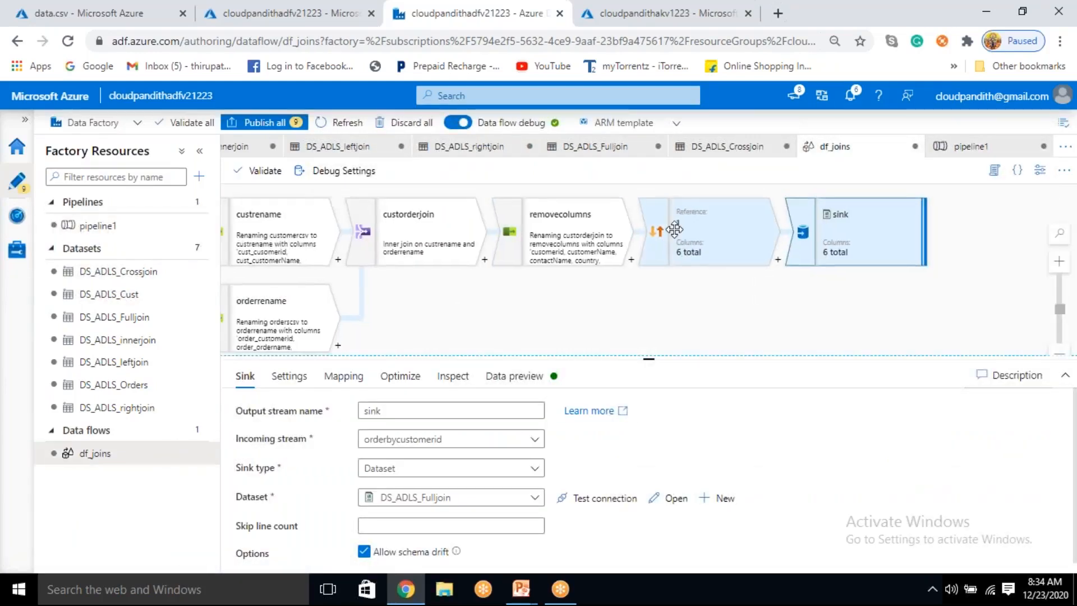
click(704, 238)
scroll(613, 453, down, 1)
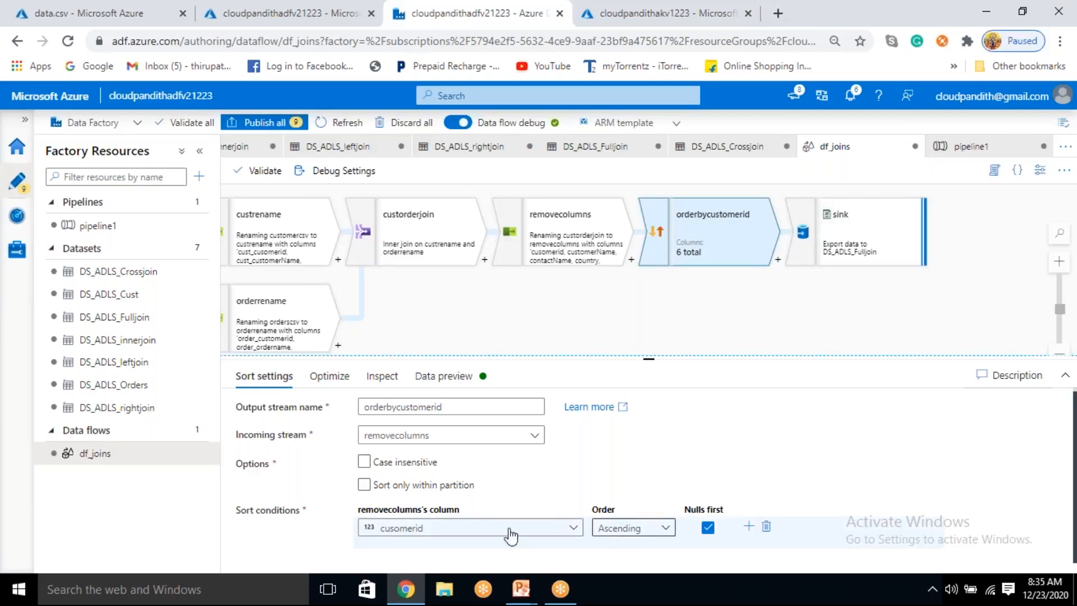
click(417, 533)
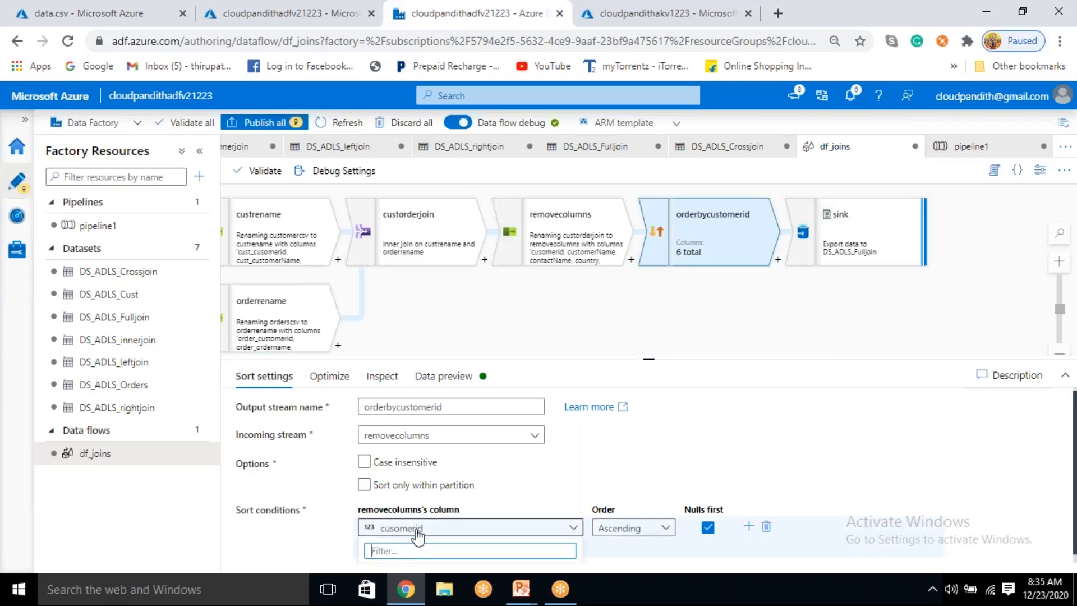
scroll(417, 537, down, 2)
scroll(417, 537, up, 2)
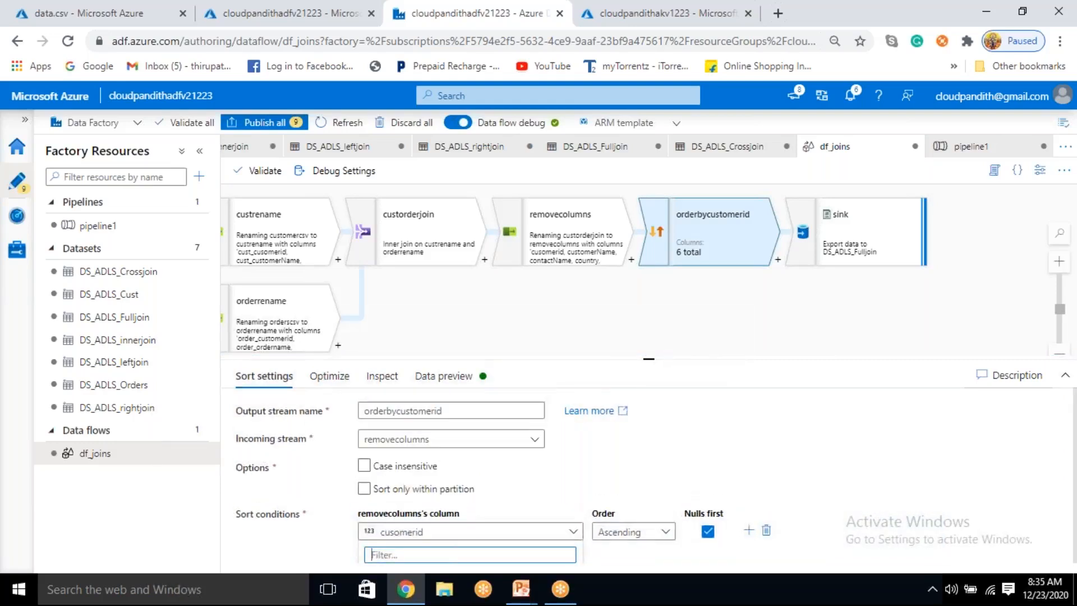
drag(646, 359, 648, 280)
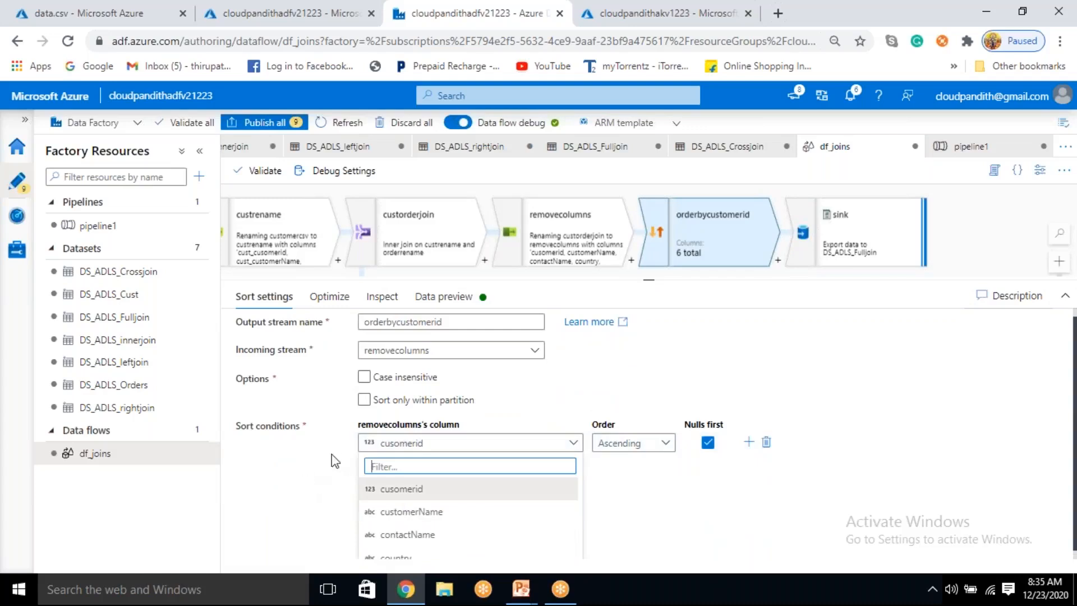
click(315, 486)
drag(649, 279, 645, 371)
Step: Switch to the Azure portal and examine the matched and unmatched rows of the full join output in data.csv
click(109, 13)
click(664, 476)
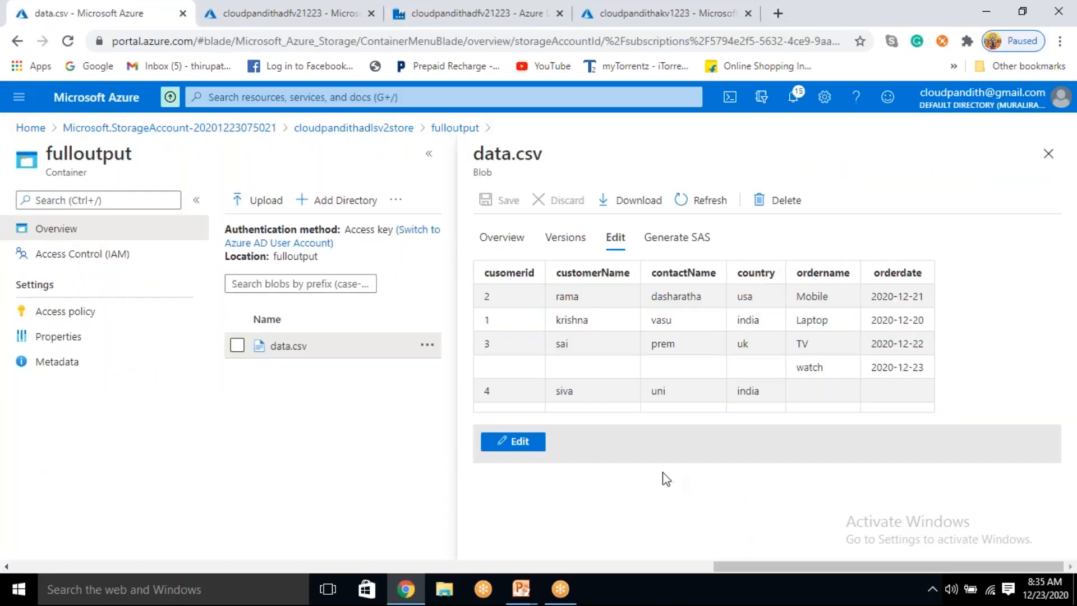
drag(487, 297, 927, 345)
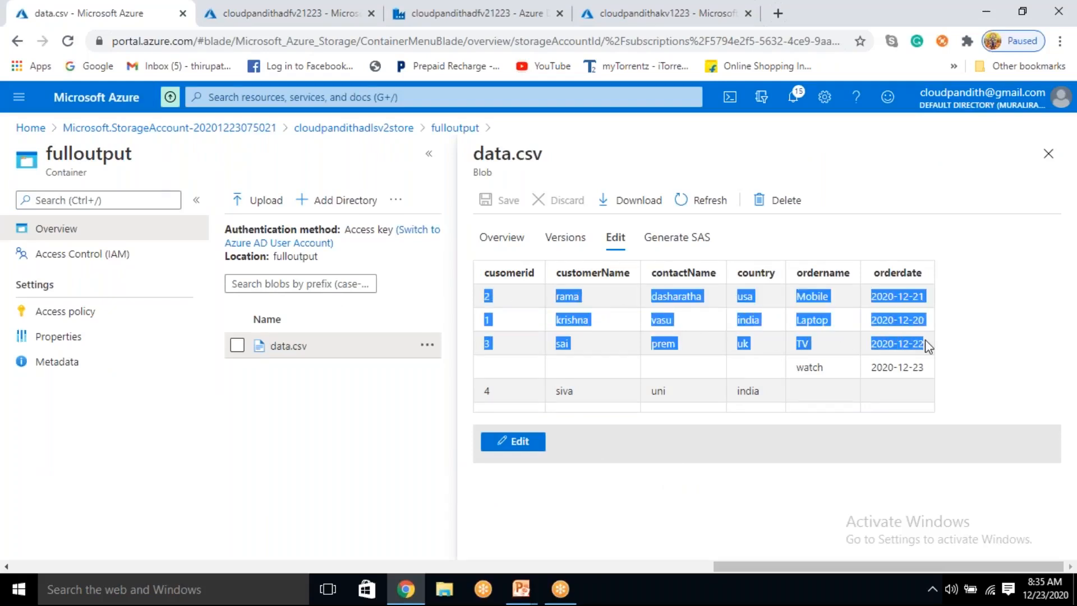
drag(808, 367, 894, 368)
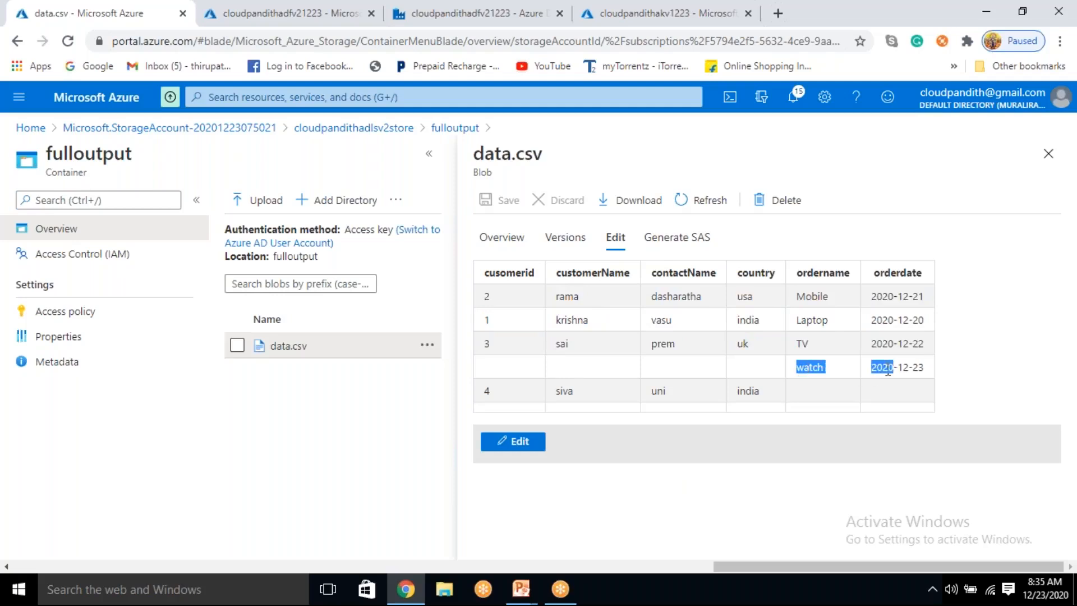
drag(774, 394, 724, 383)
drag(643, 389, 938, 388)
click(632, 361)
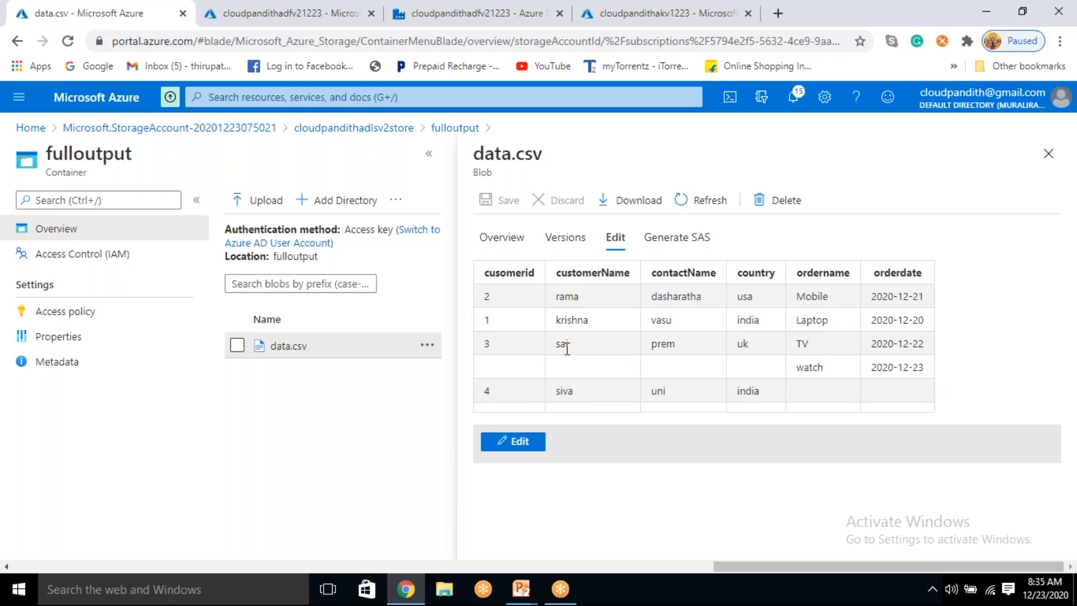
drag(513, 371, 654, 387)
click(709, 387)
Step: Switch to Data Factory, refresh the data preview of the removecolumns transformation and check its cusomerid values
click(547, 9)
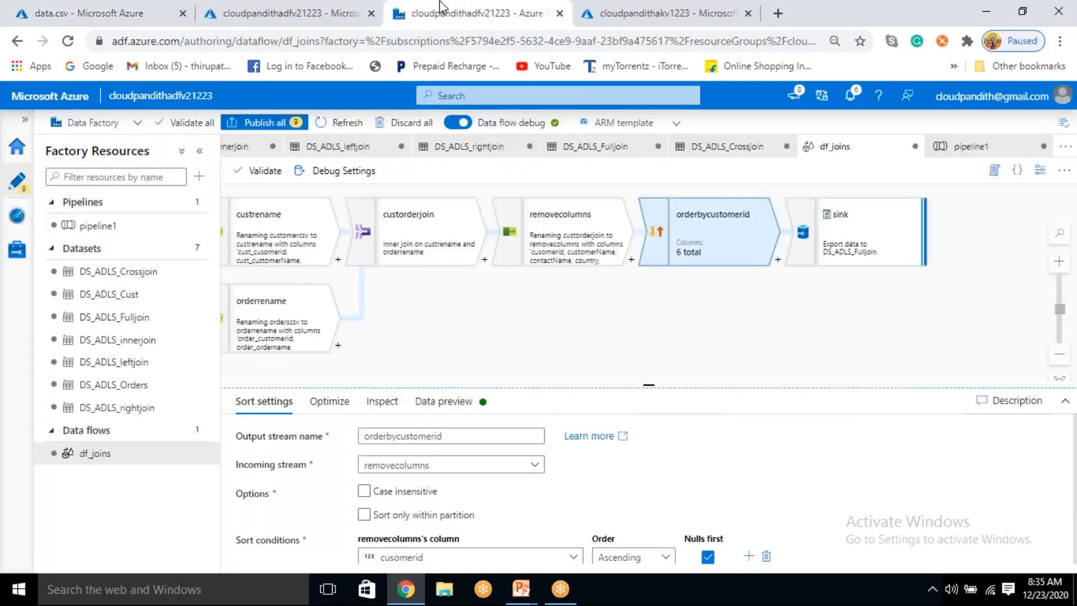
click(566, 233)
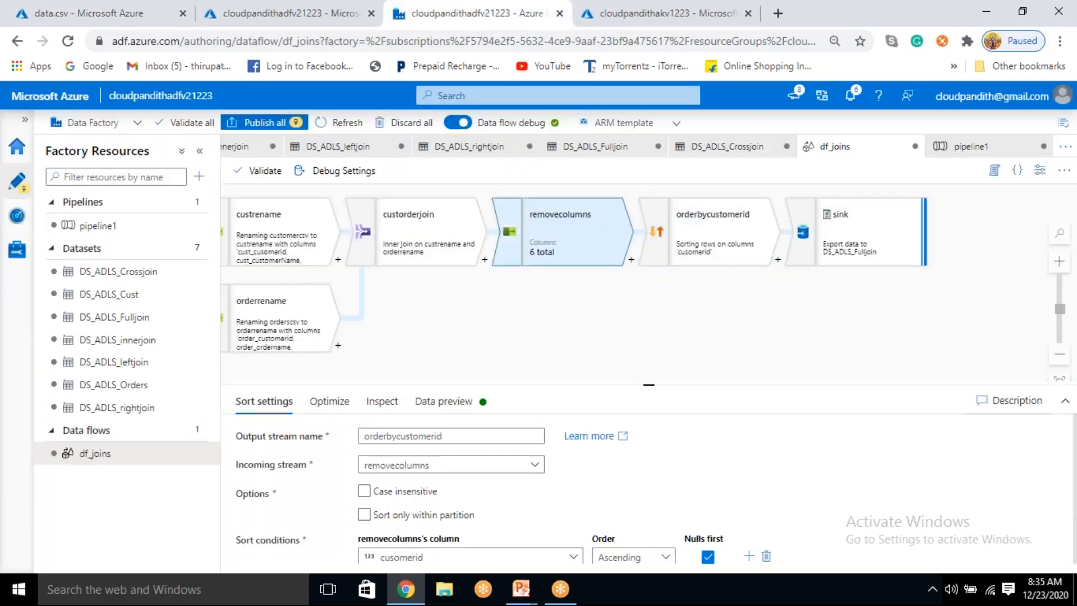
drag(655, 394, 657, 320)
click(454, 330)
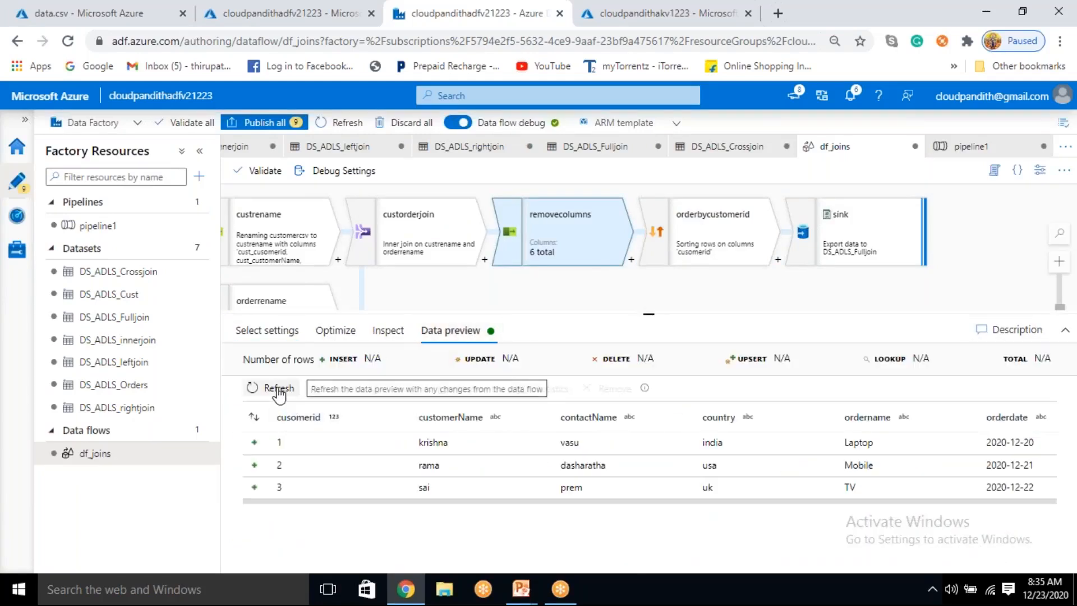
click(278, 388)
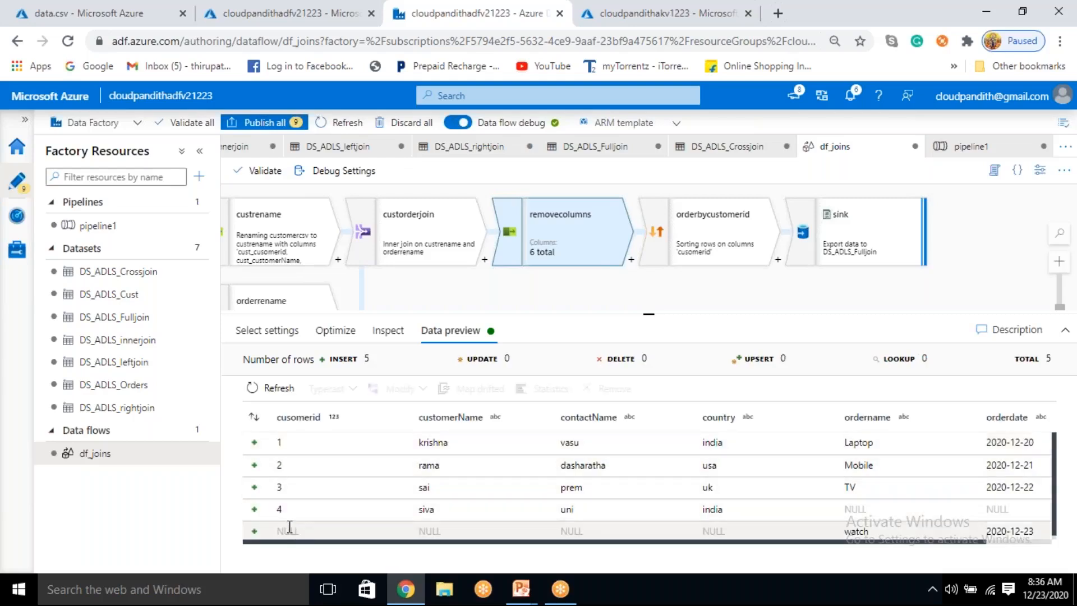
drag(285, 529, 310, 531)
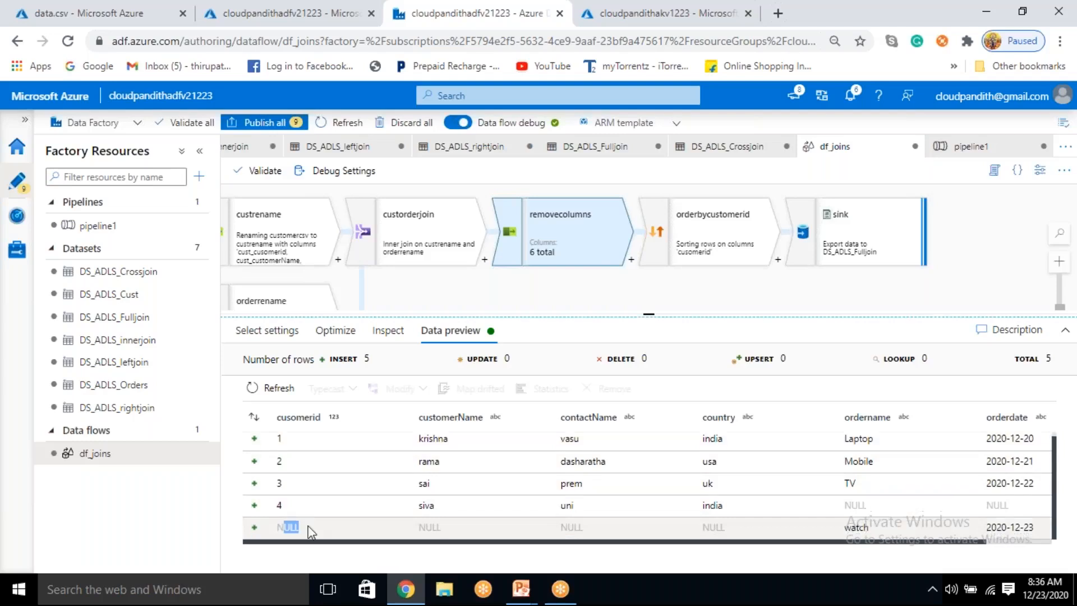
Step: Refresh the data preview of the orderbycustomerid sort transformation
click(714, 235)
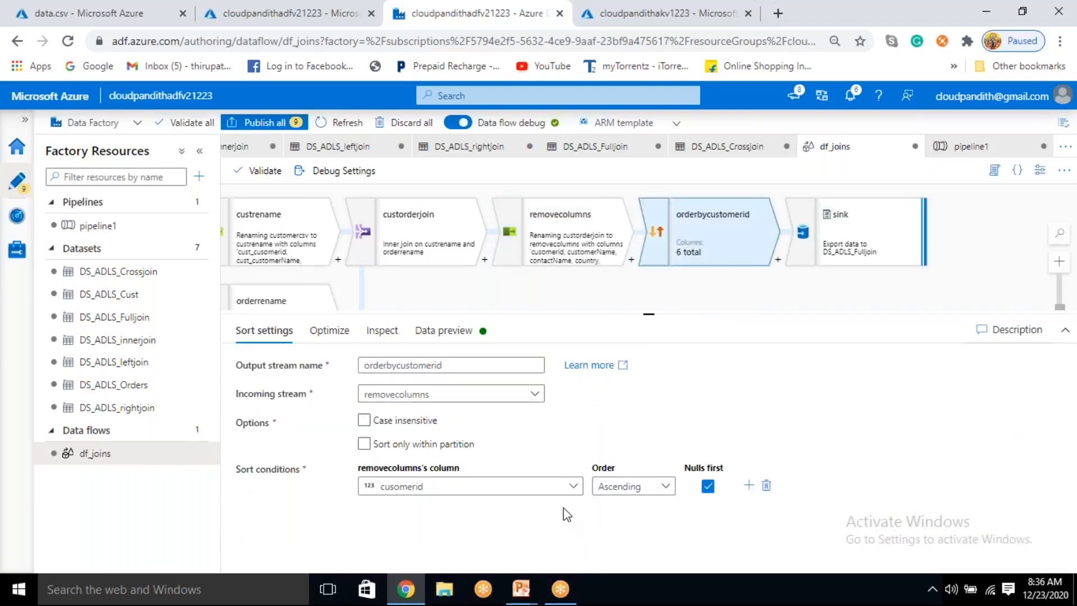
click(471, 343)
click(261, 389)
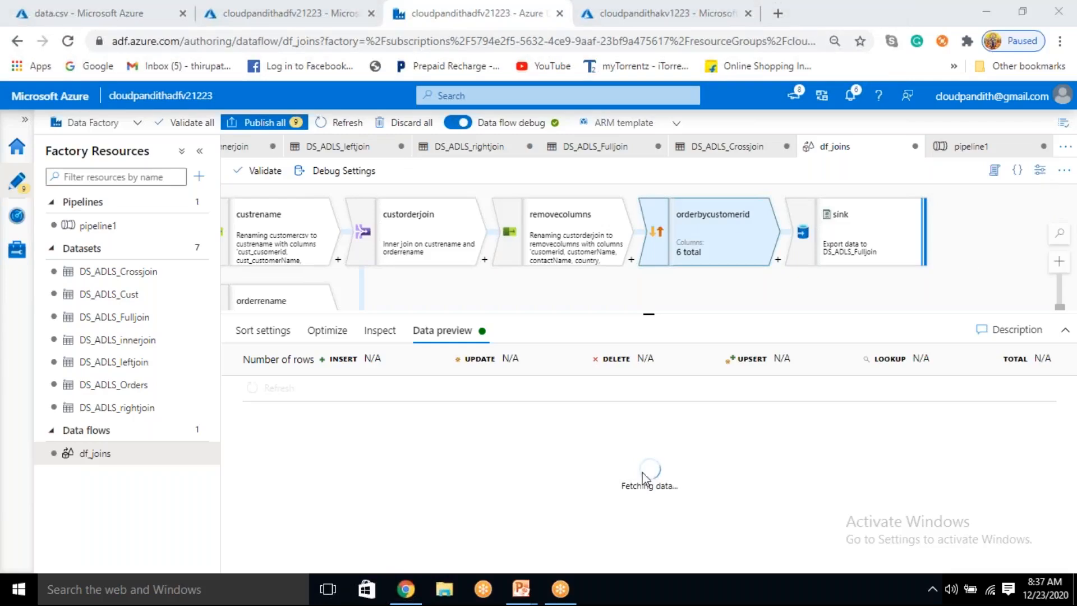
drag(626, 481, 665, 491)
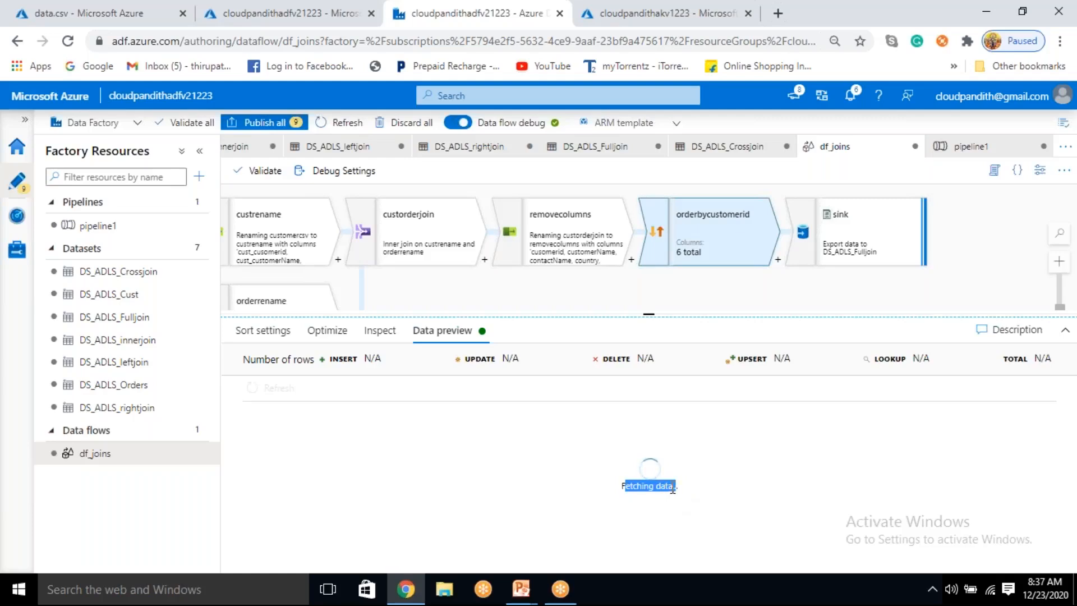
triple_click(670, 488)
triple_click(650, 488)
click(648, 487)
mouse_move(622, 486)
mouse_down()
mouse_move(698, 487)
mouse_move(627, 496)
mouse_up()
click(673, 487)
click(650, 526)
drag(689, 495, 681, 500)
click(664, 510)
click(1059, 184)
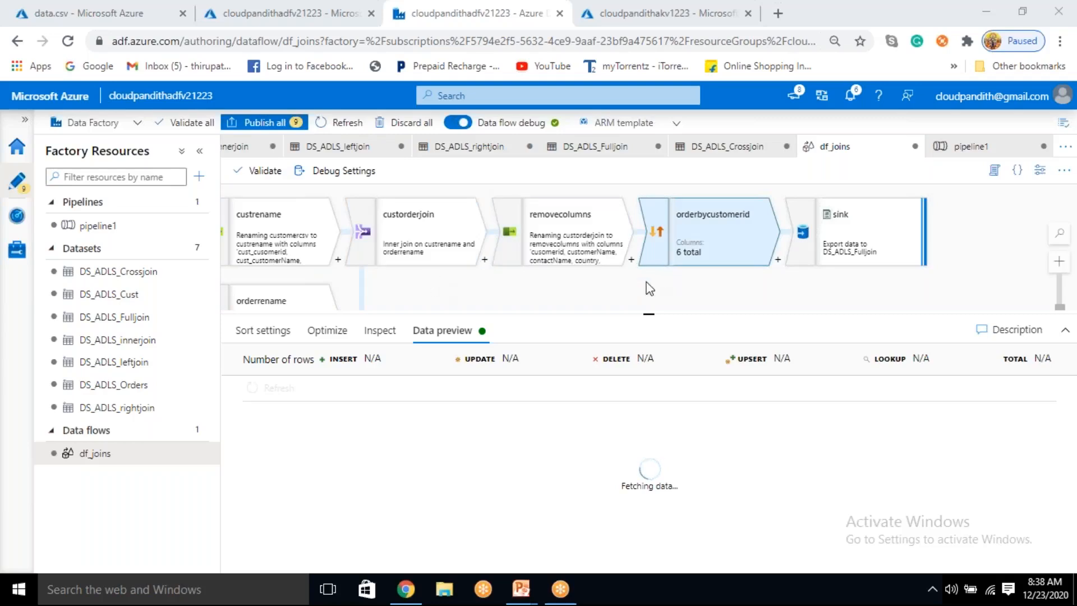
drag(618, 291, 652, 277)
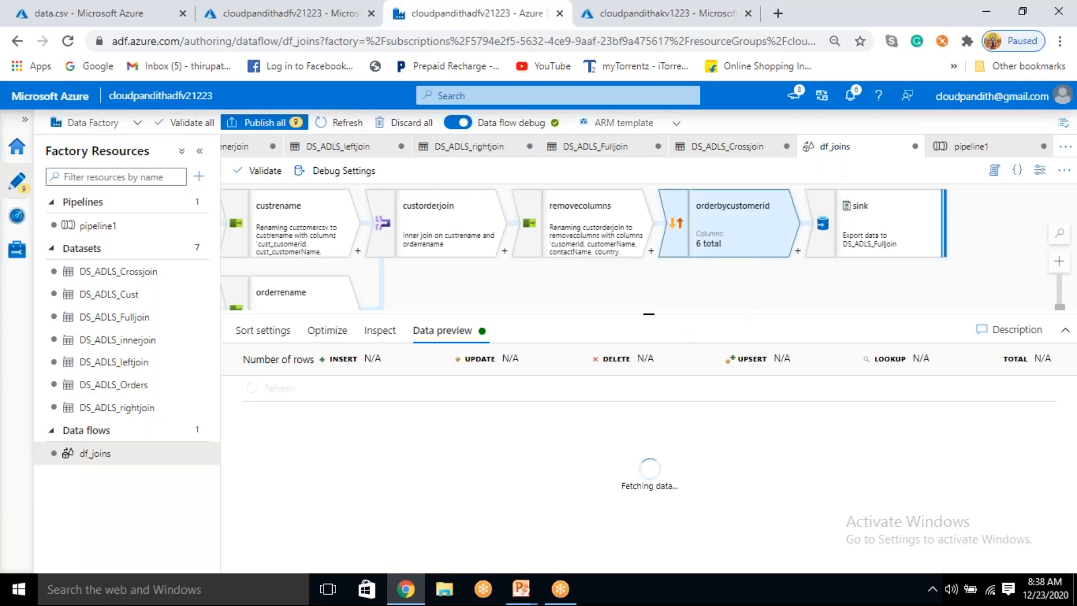
drag(649, 311, 654, 317)
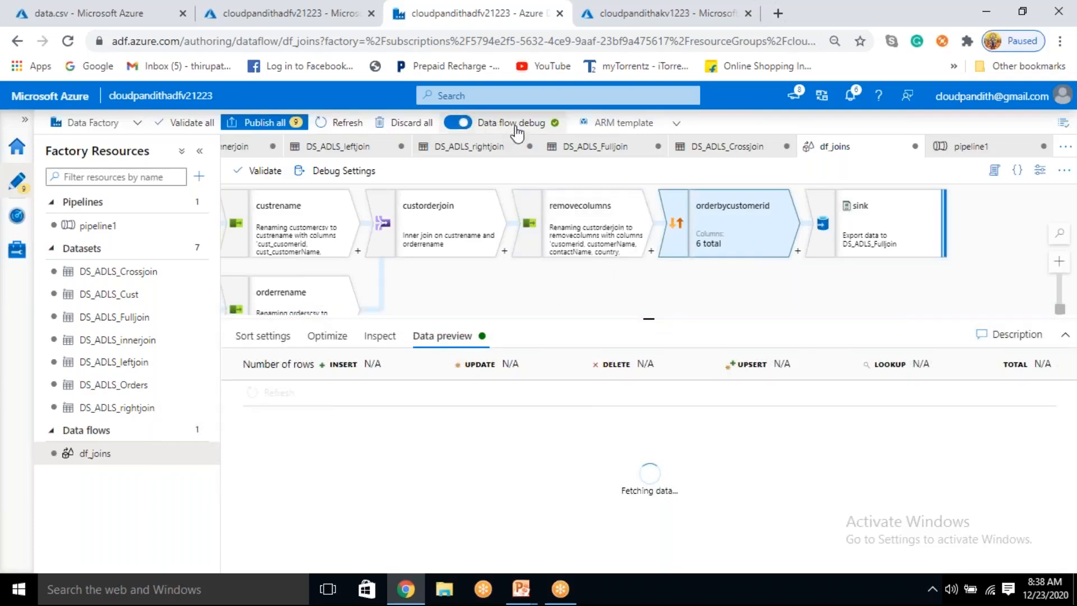
click(650, 315)
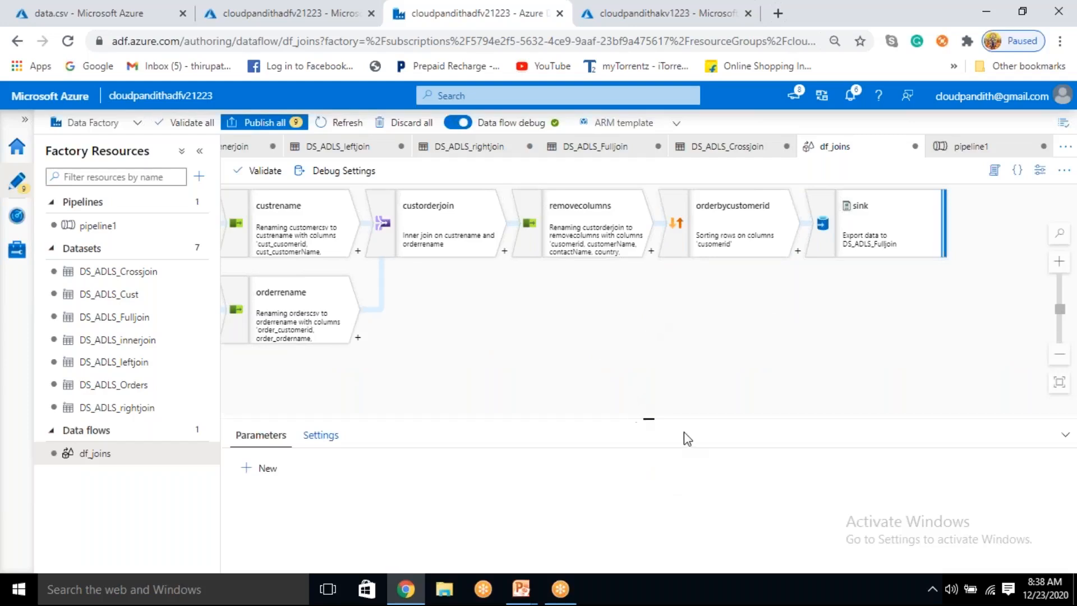
drag(649, 418, 649, 384)
click(709, 228)
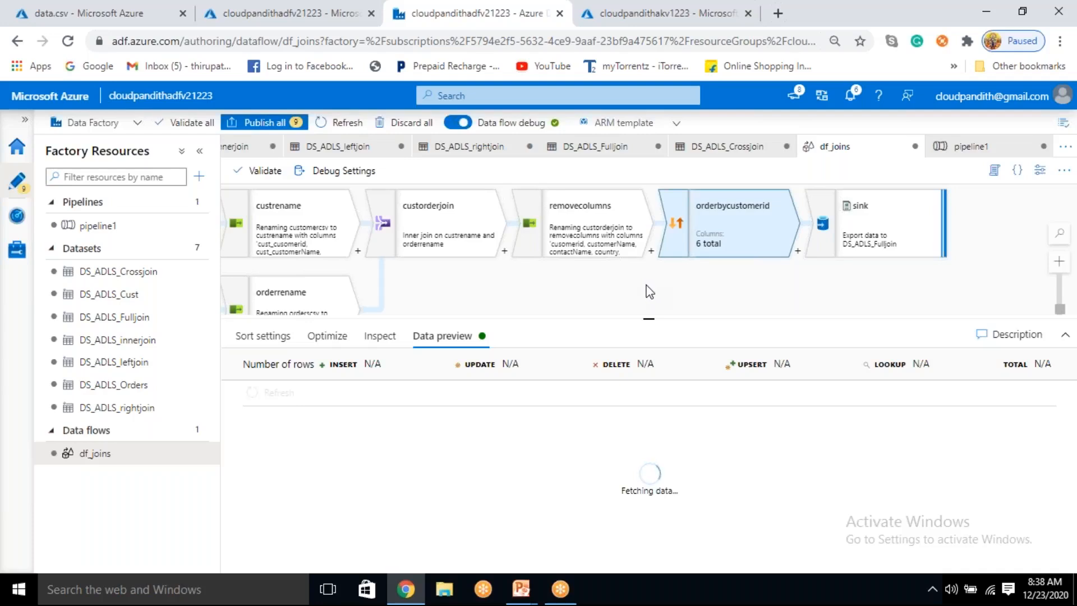
drag(654, 296, 678, 289)
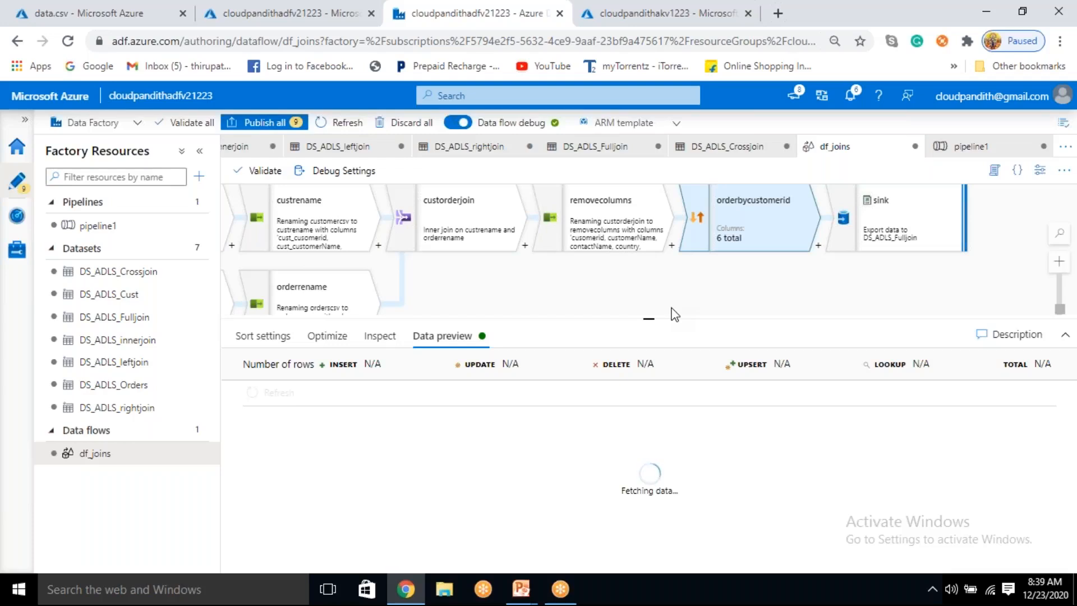
click(272, 339)
click(444, 341)
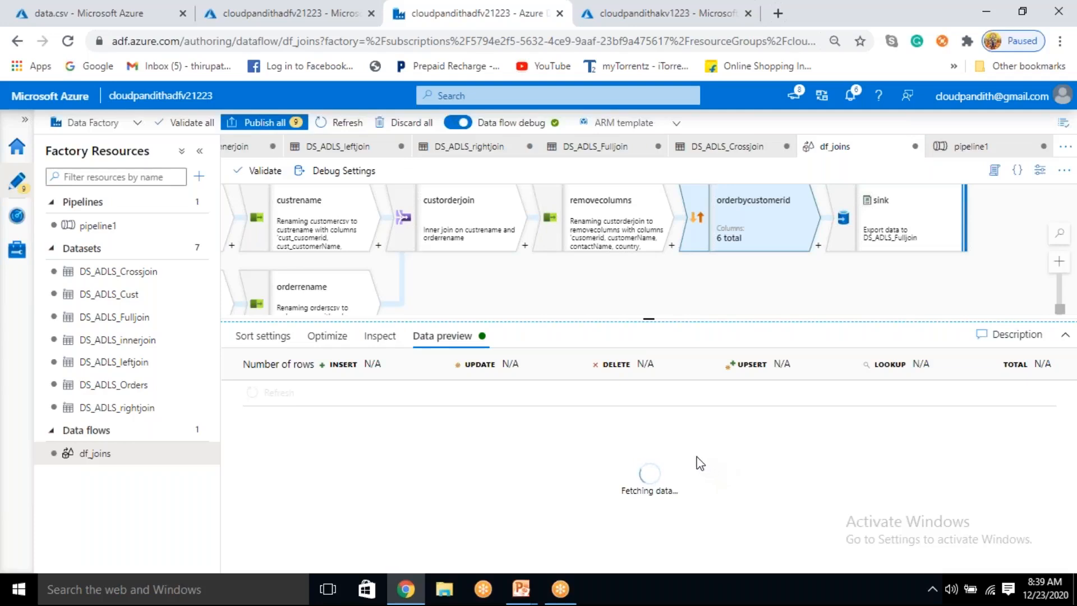
Step: Publish all pending data factory changes and examine the row order in the orderbycustomerid data preview
click(264, 122)
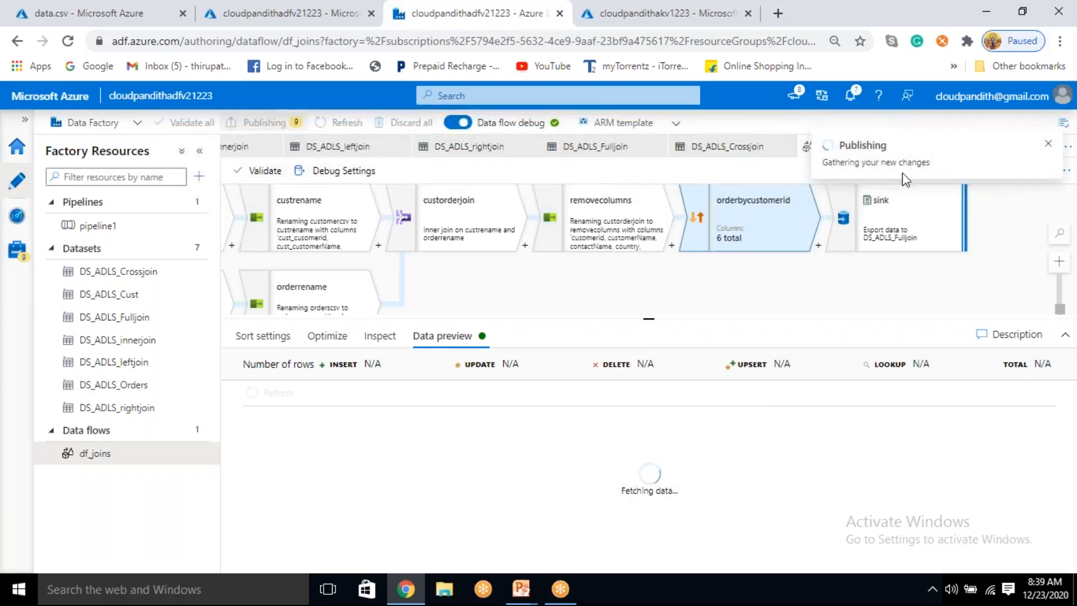
click(674, 554)
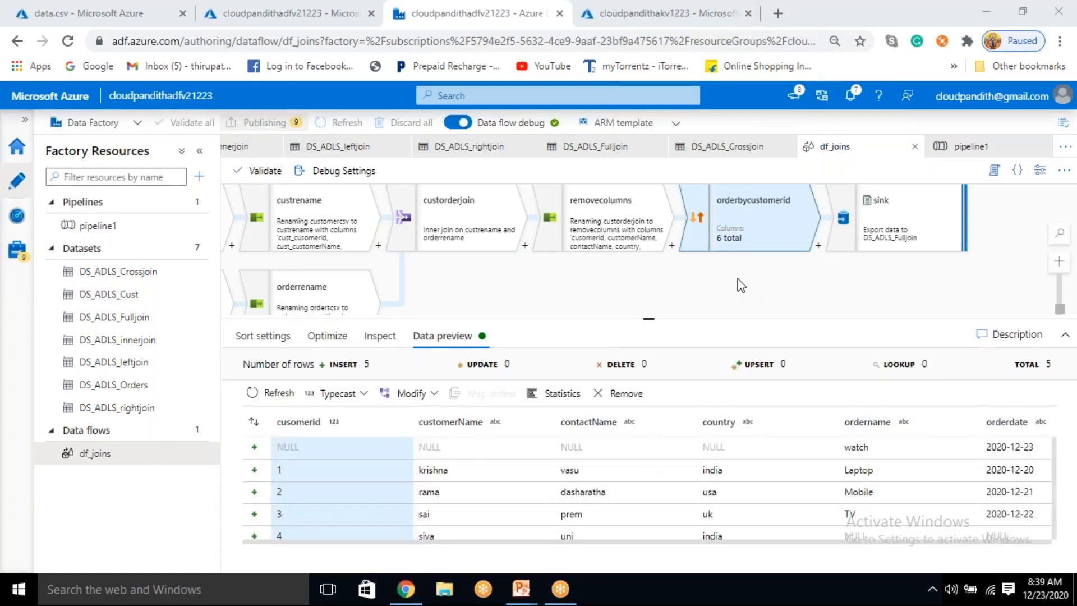
drag(324, 476, 301, 531)
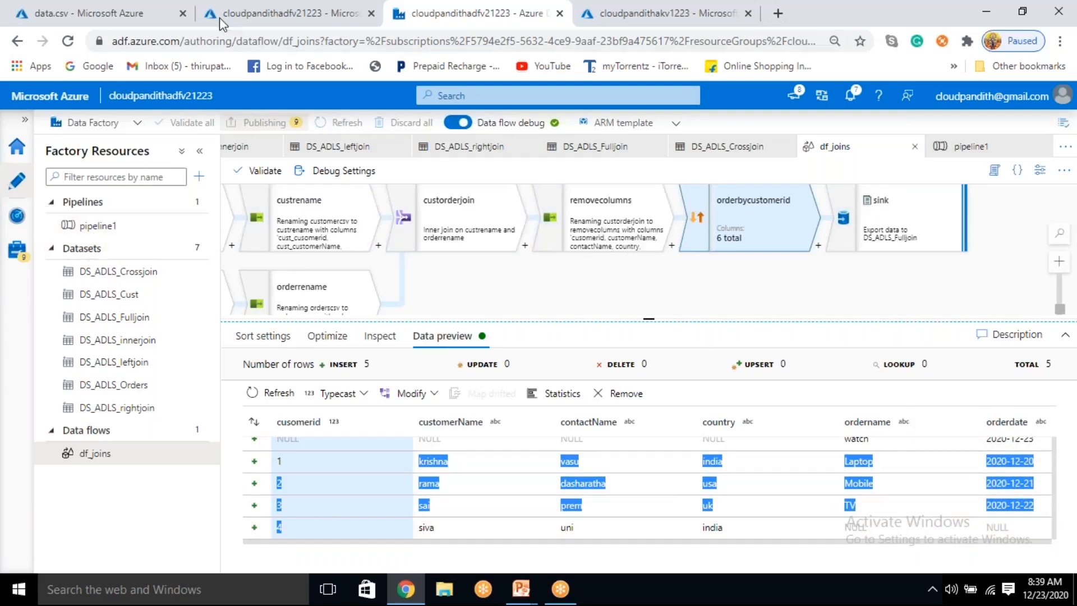
Step: Switch to the Azure portal and delete the data.csv blob from the fulloutput container
click(233, 11)
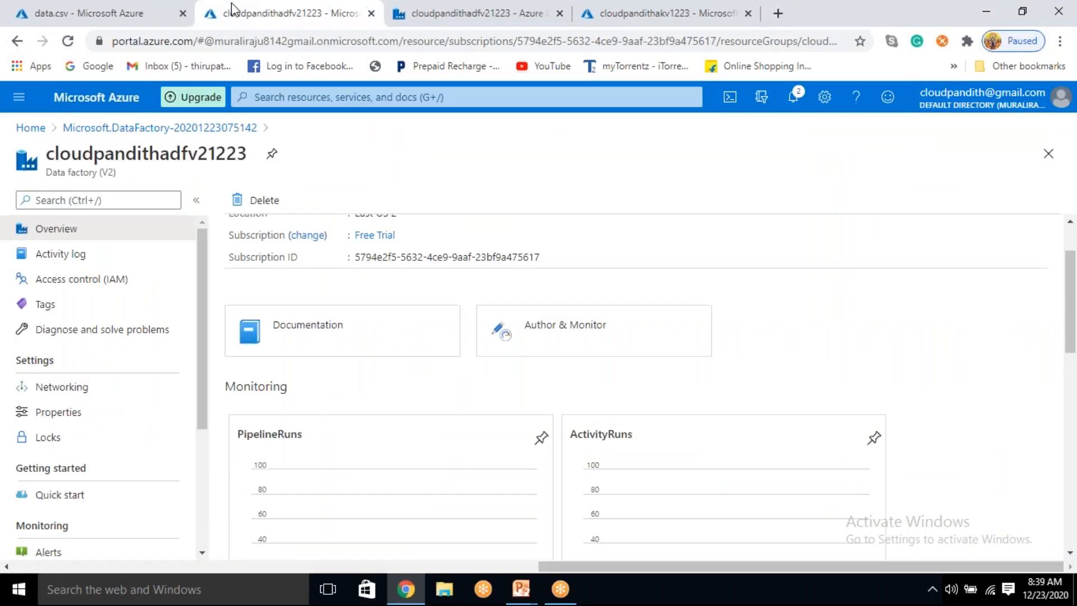
click(52, 12)
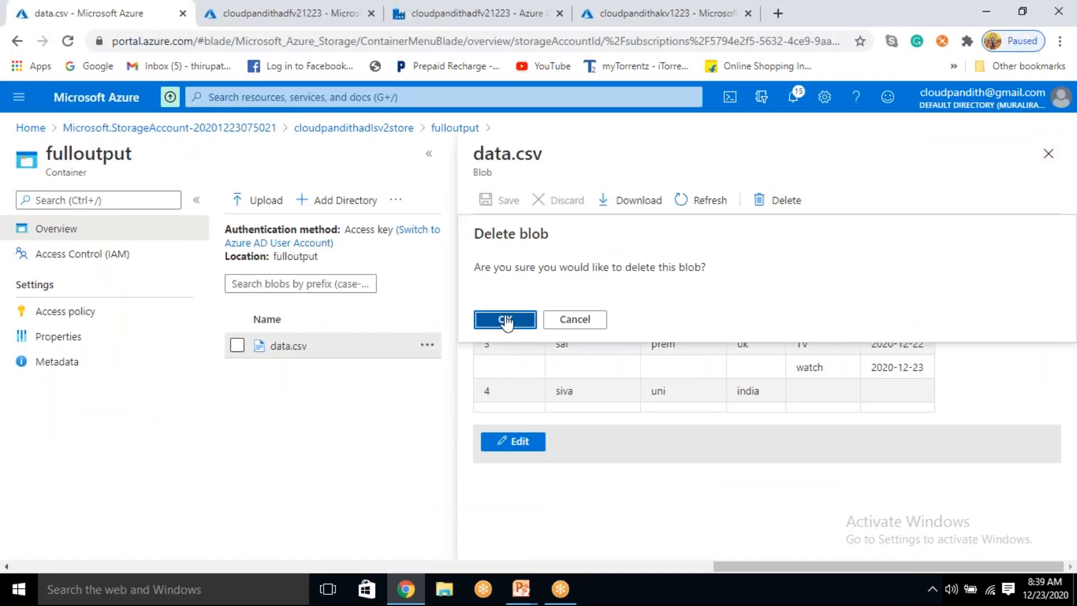
click(501, 319)
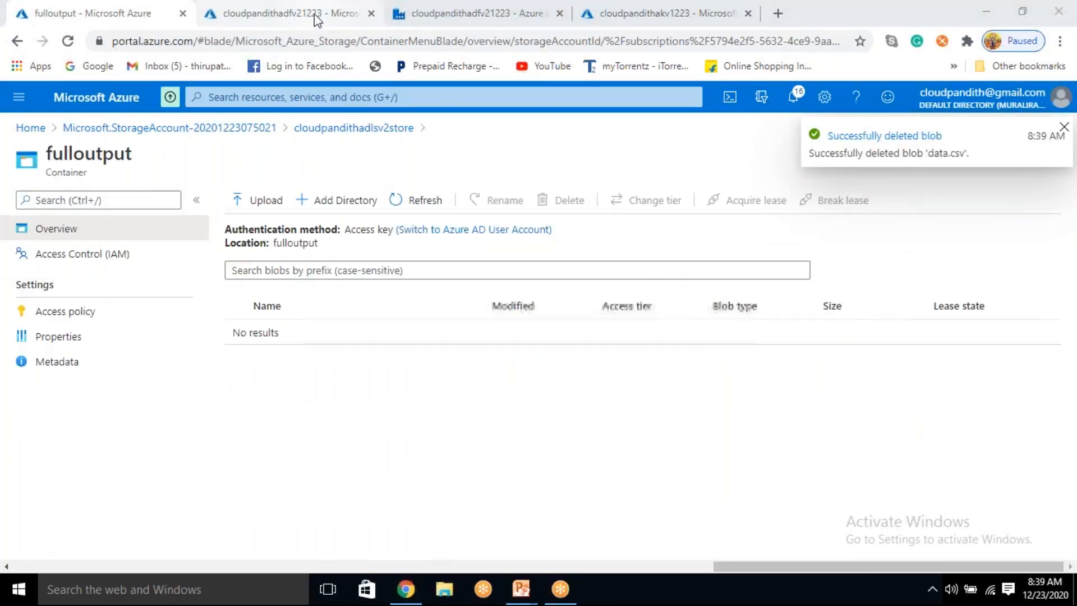
Step: Switch to Data Factory, start a new debug run of pipeline1 and refresh its run status
click(489, 9)
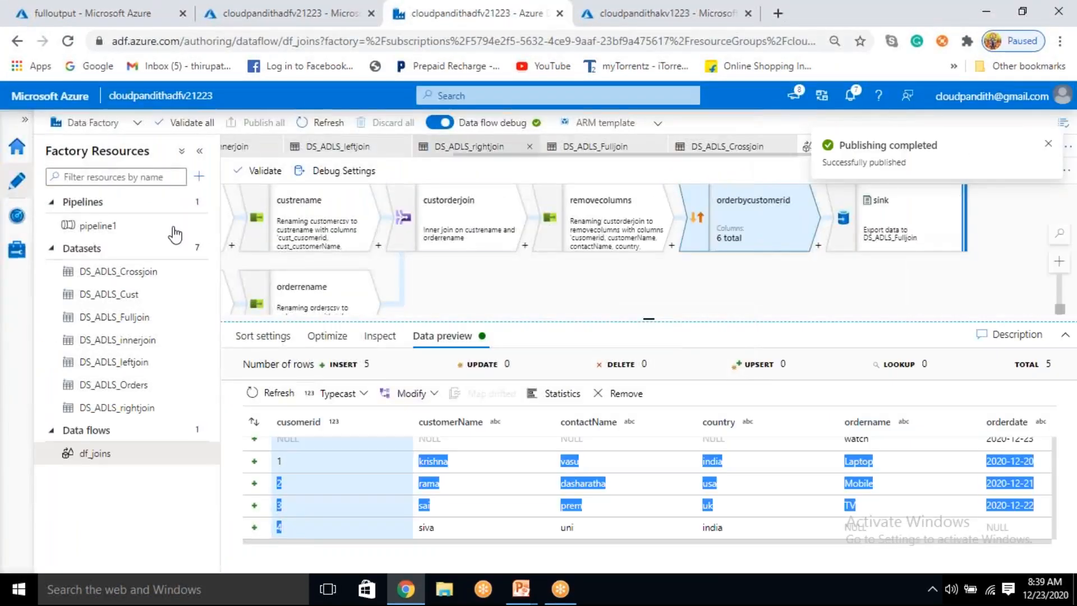
click(183, 220)
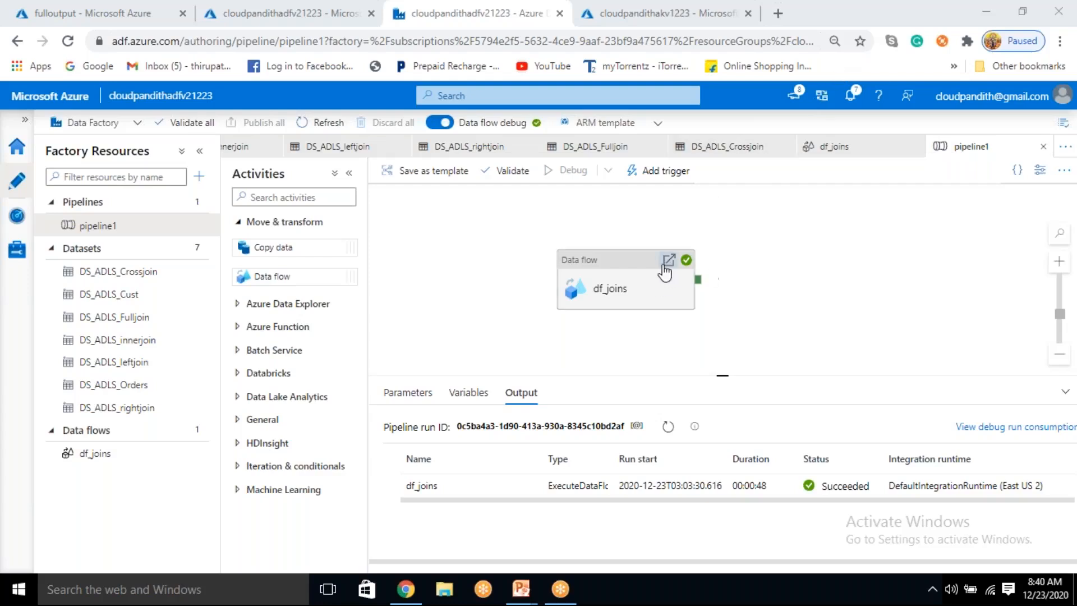
click(667, 427)
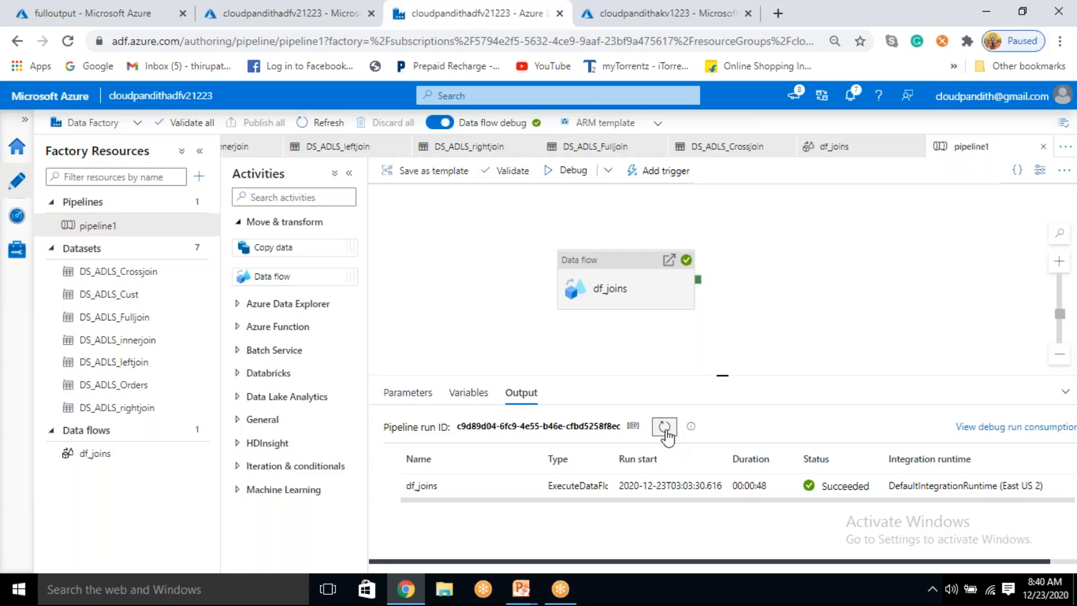
Step: Dismiss the advertisement notification covering the pipeline1 run output
drag(554, 344, 552, 346)
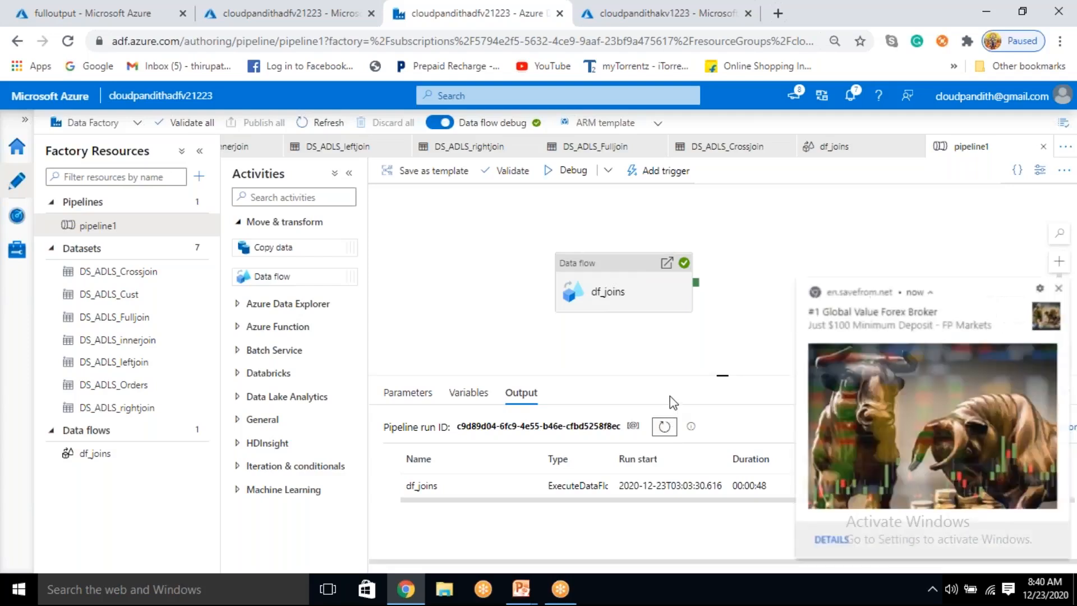
mouse_move(1055, 294)
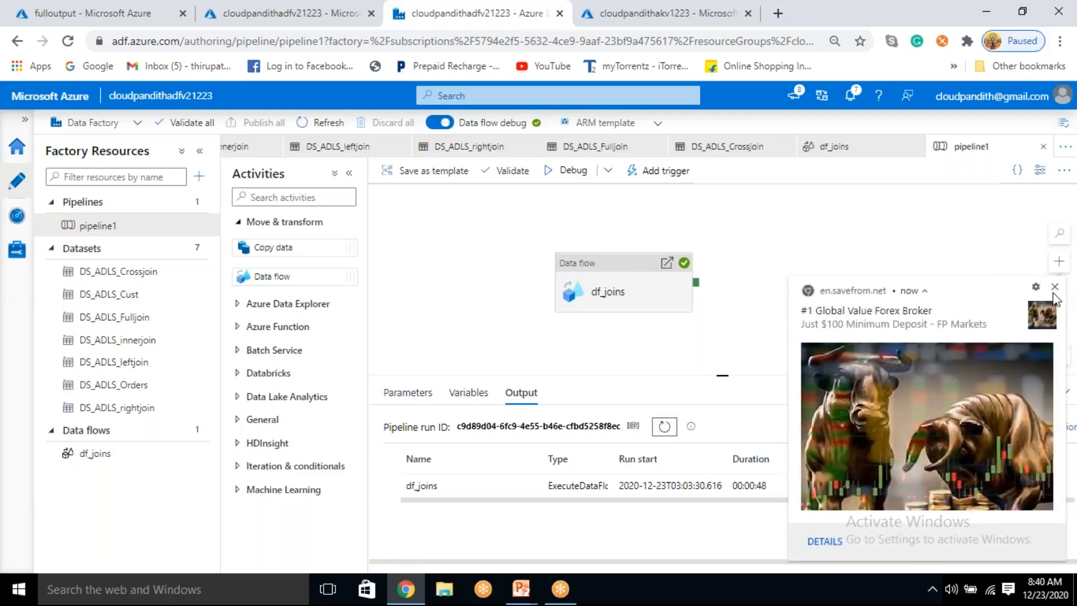
click(1055, 288)
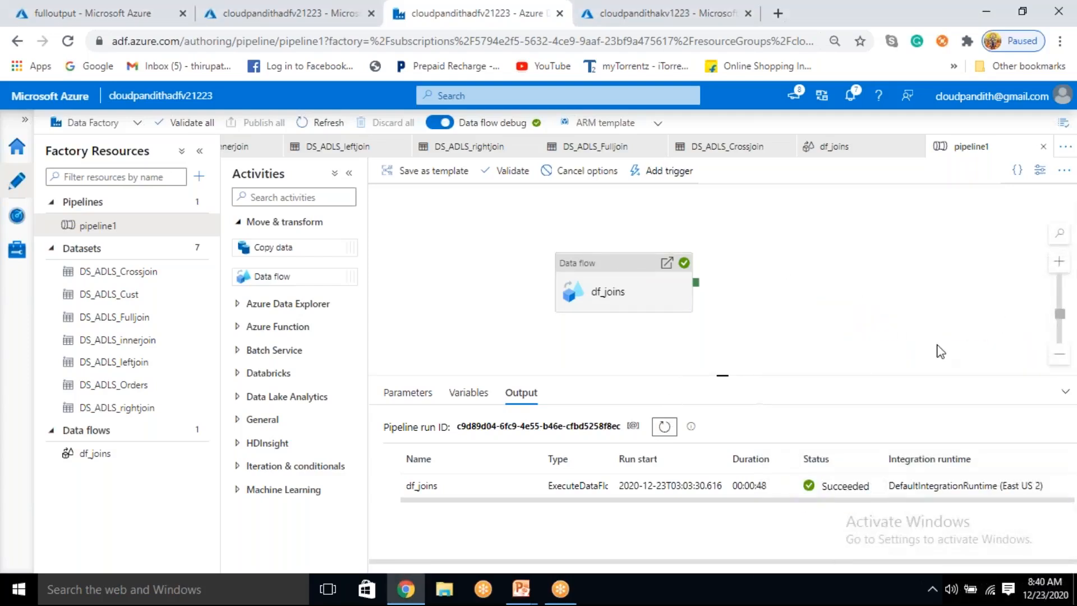
click(797, 71)
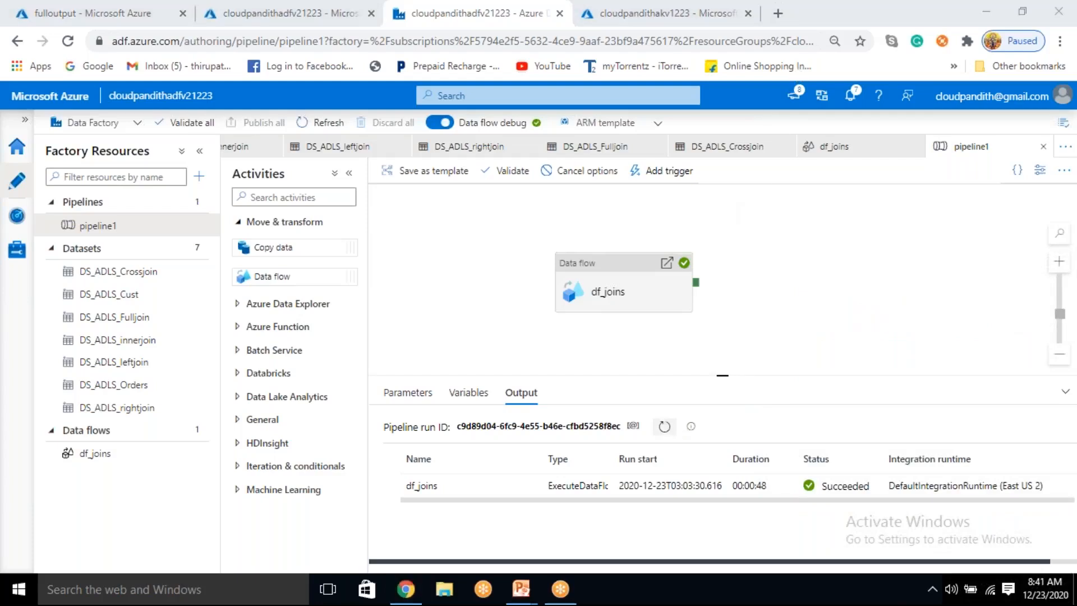
Step: Refresh the pipeline1 debug run status repeatedly until the df_joins activity finishes
click(664, 426)
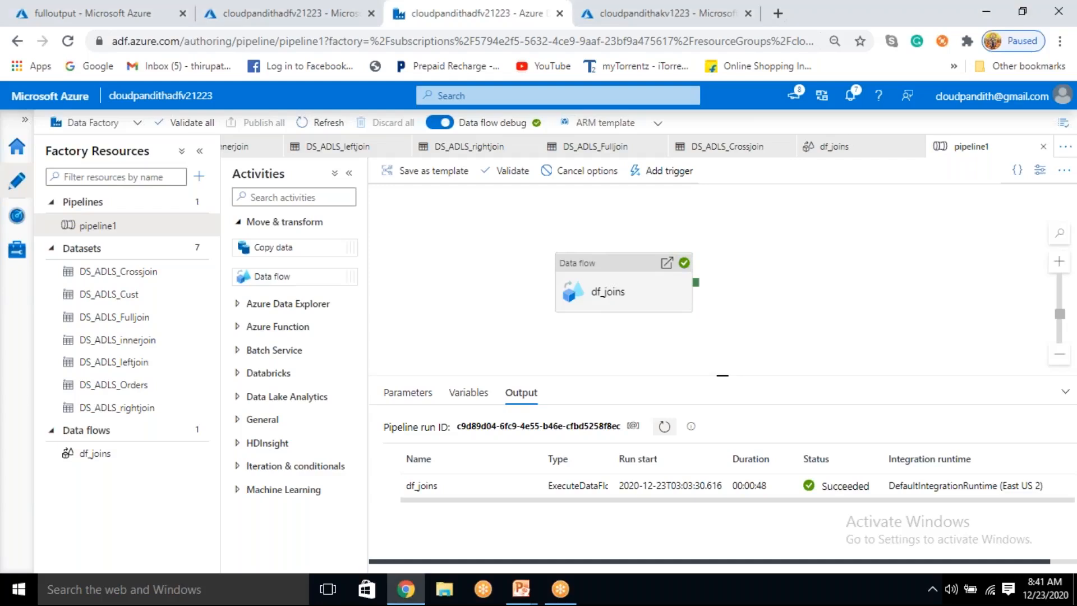
click(665, 427)
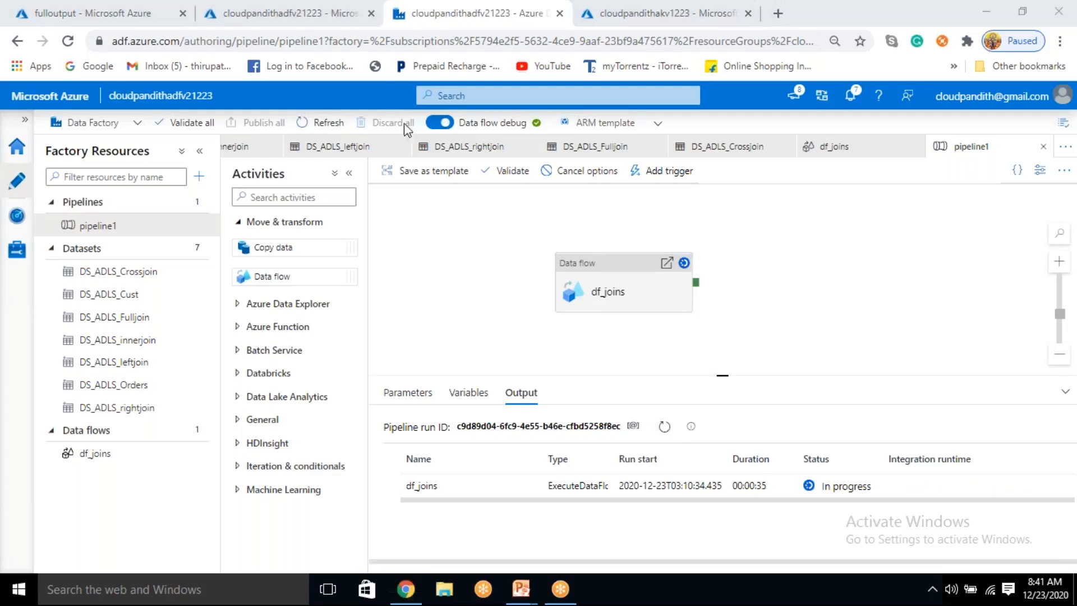
click(663, 428)
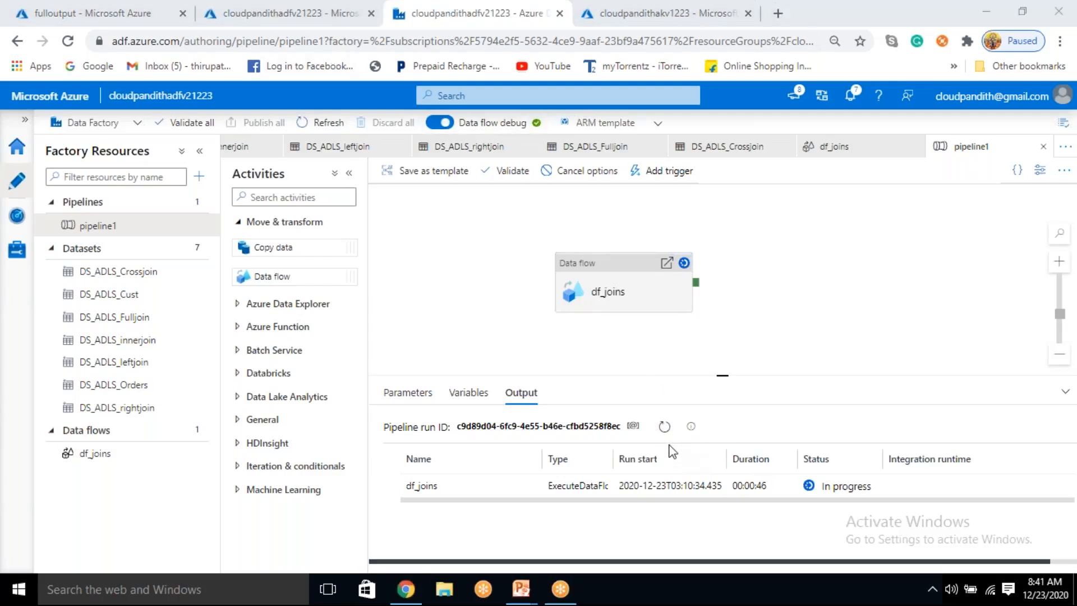
click(666, 427)
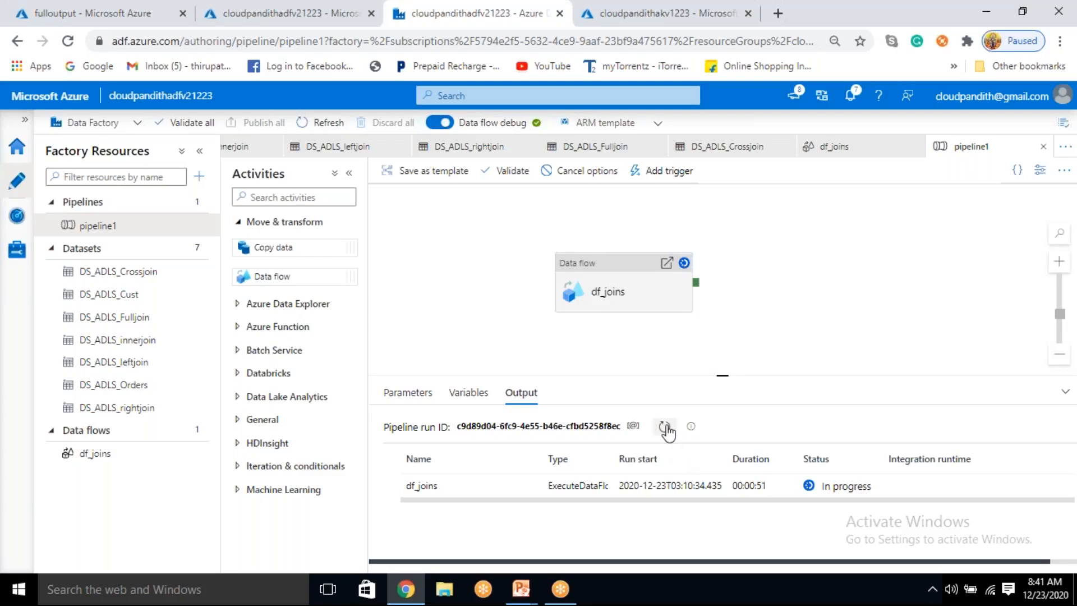
click(665, 428)
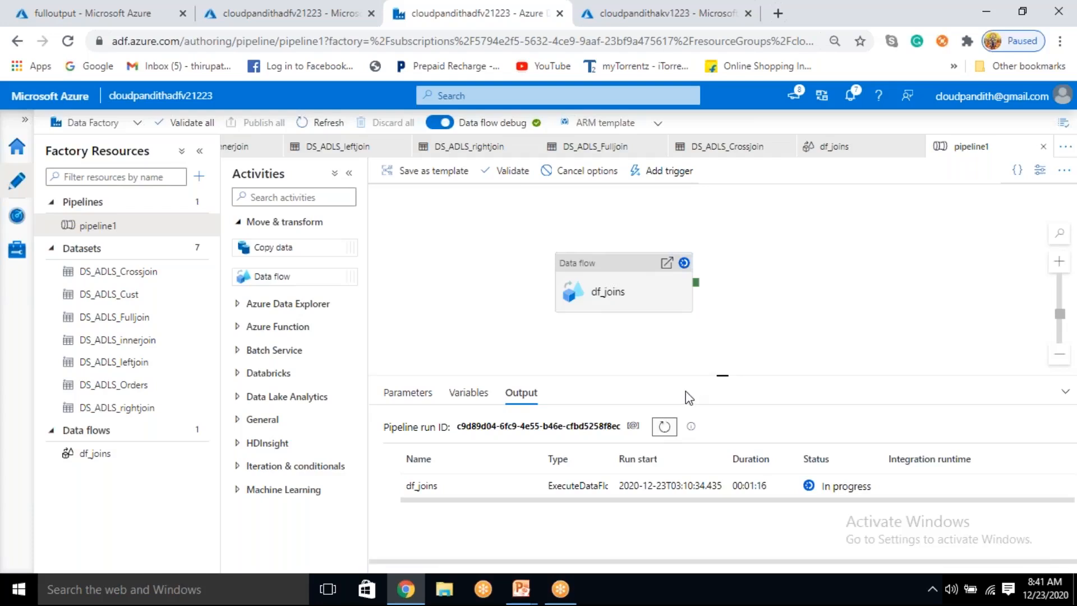
click(663, 429)
click(671, 429)
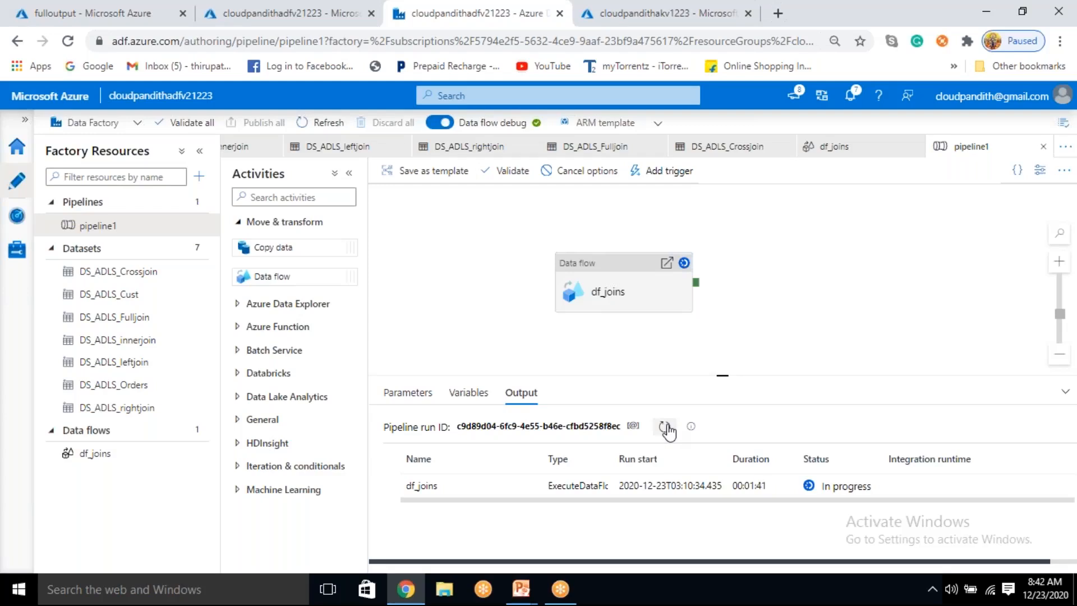
click(666, 427)
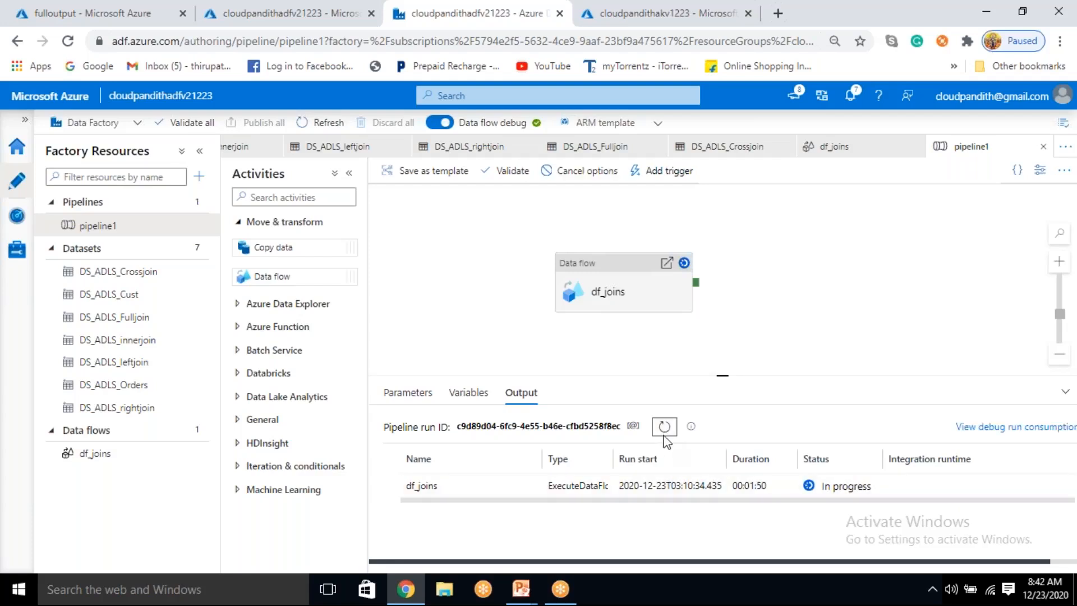
click(664, 427)
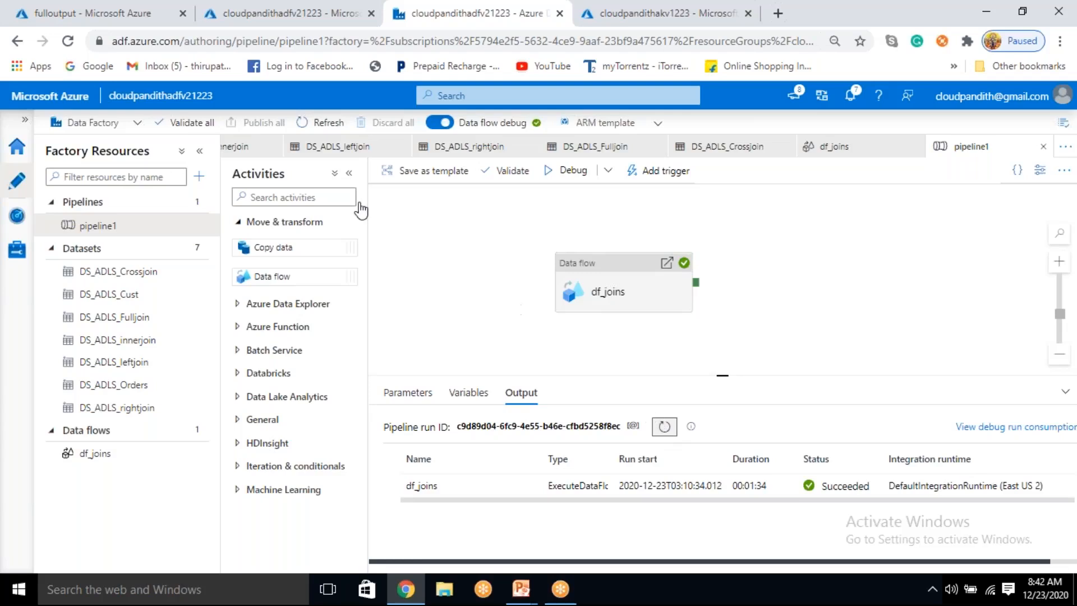
Step: Switch to the Azure portal, refresh the fulloutput container and examine the row order in the data.csv preview
click(83, 13)
click(416, 200)
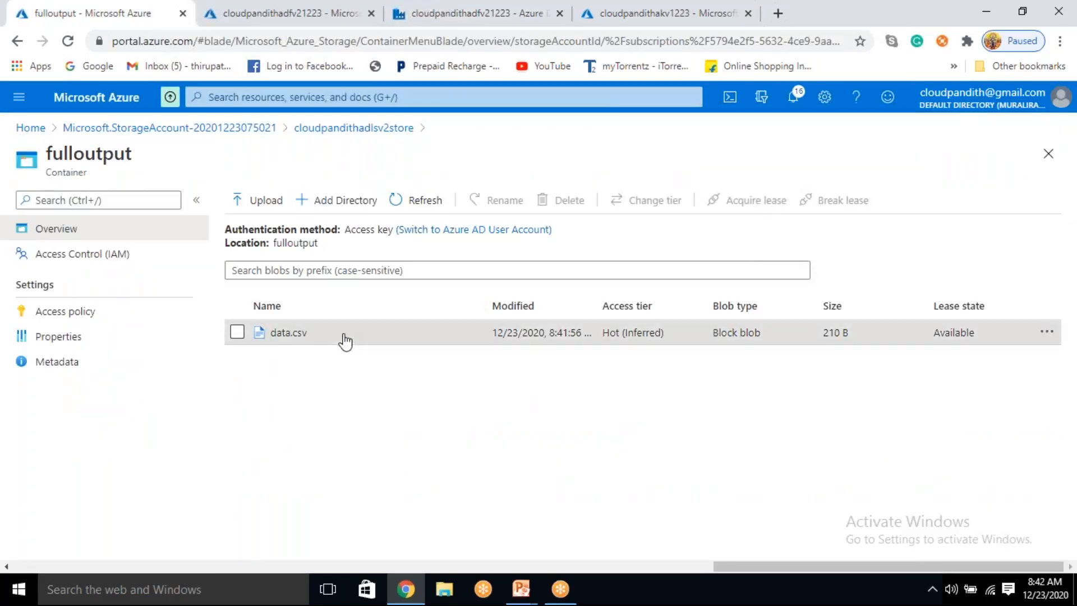
click(344, 335)
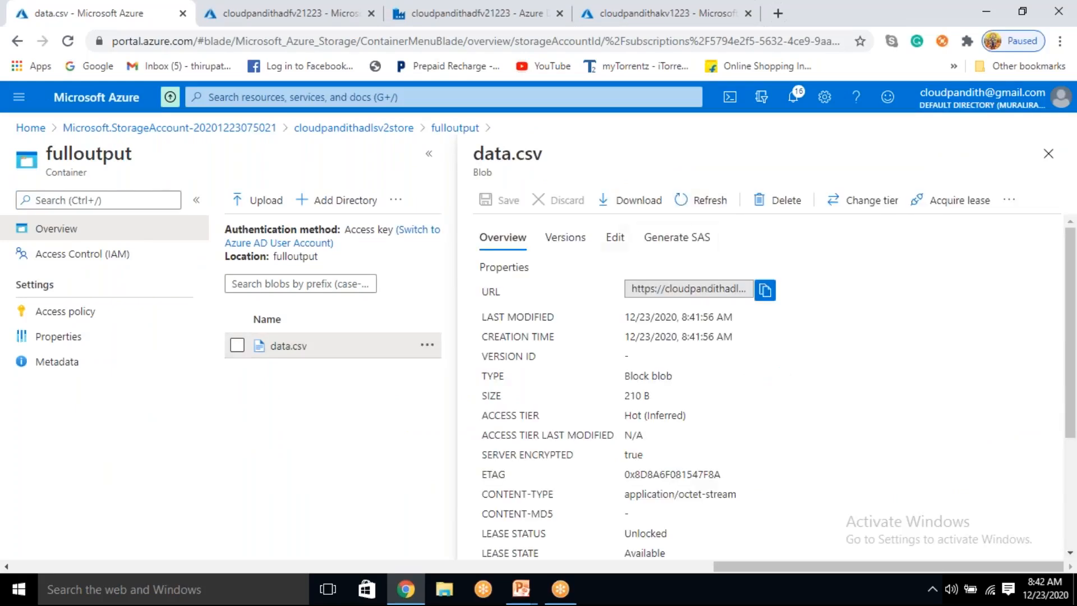
click(614, 238)
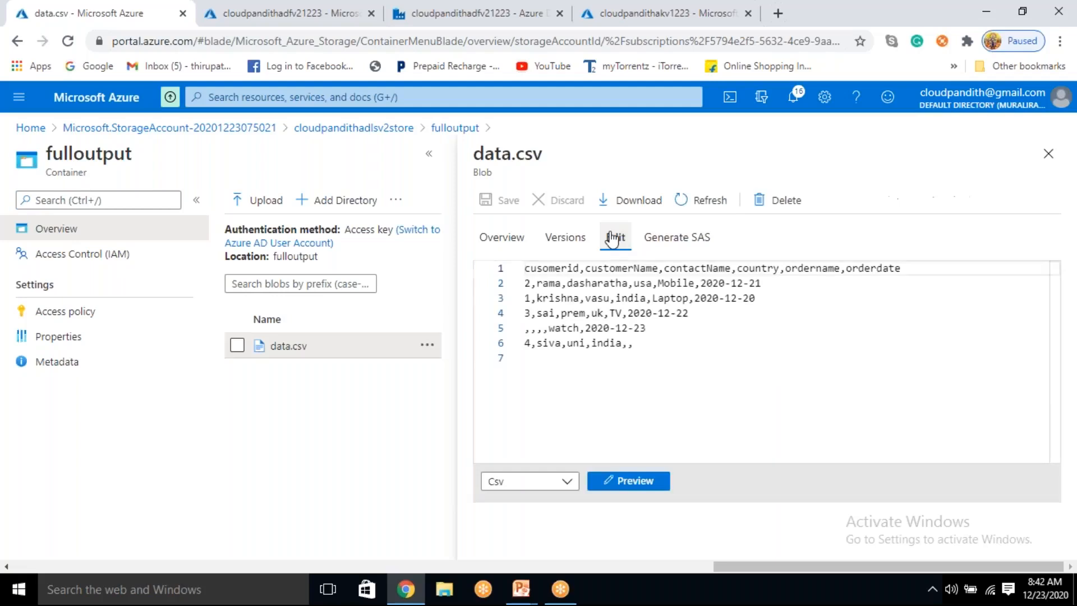
click(627, 482)
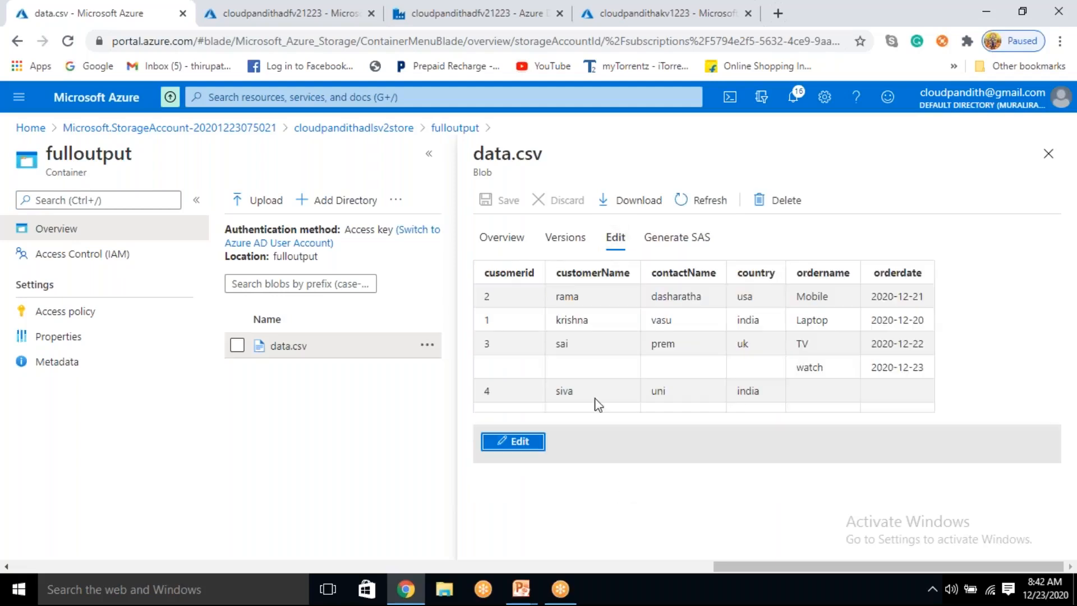
drag(489, 297, 918, 387)
click(920, 390)
click(1048, 153)
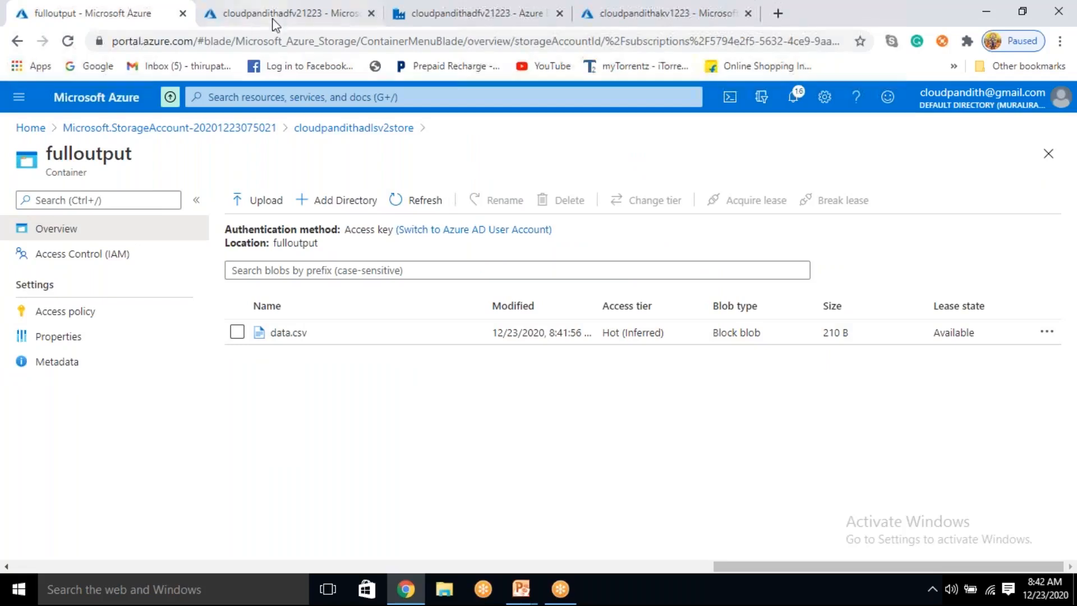
Step: Switch to Data Factory and set the custorderjoin transformation in df_joins to the Custom (cross) join type
click(444, 13)
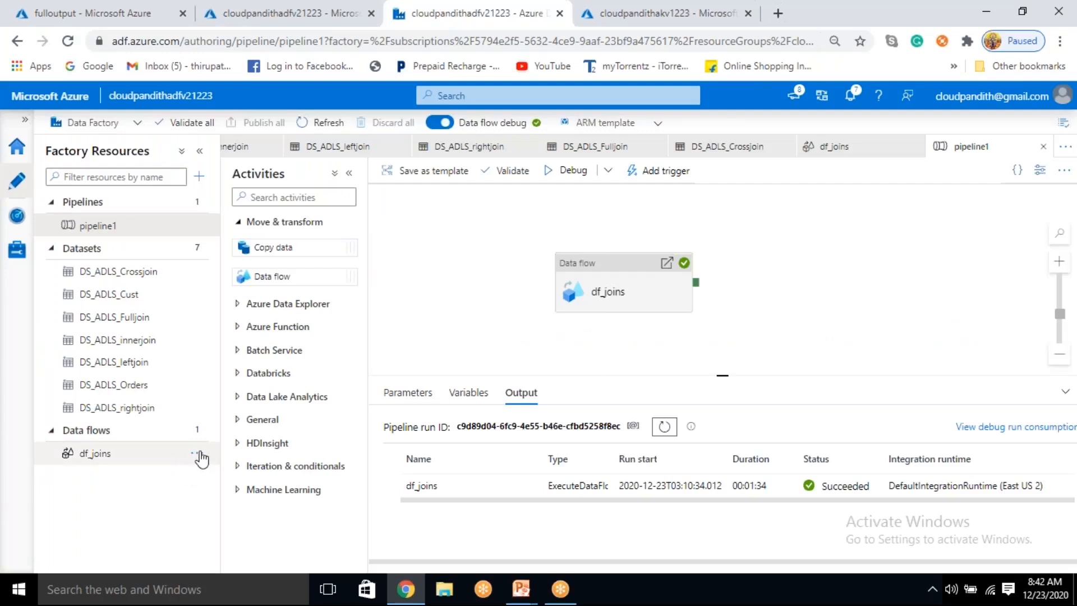
click(610, 285)
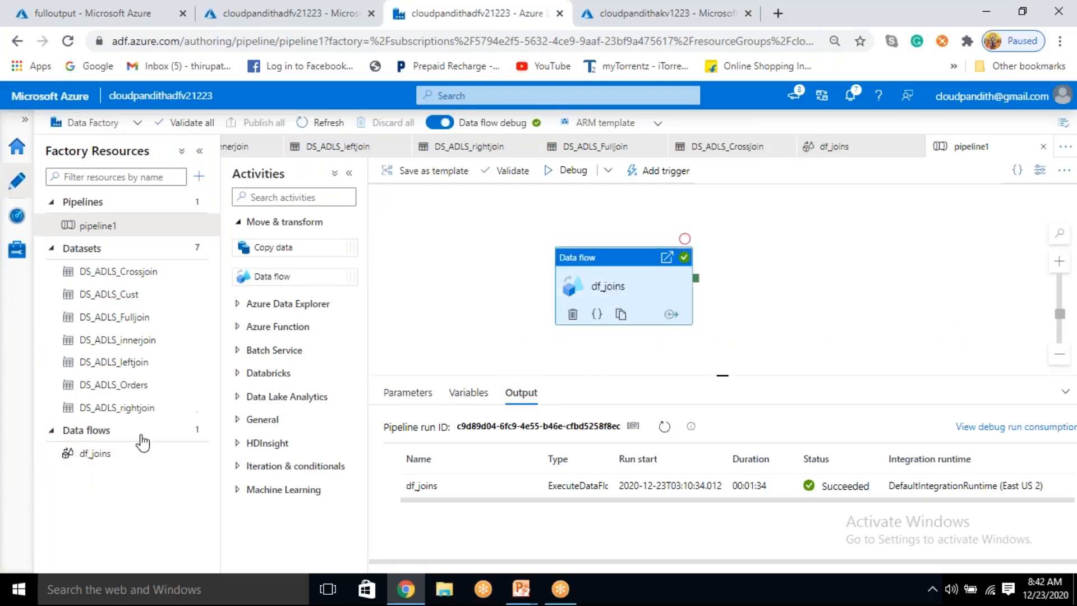
click(95, 464)
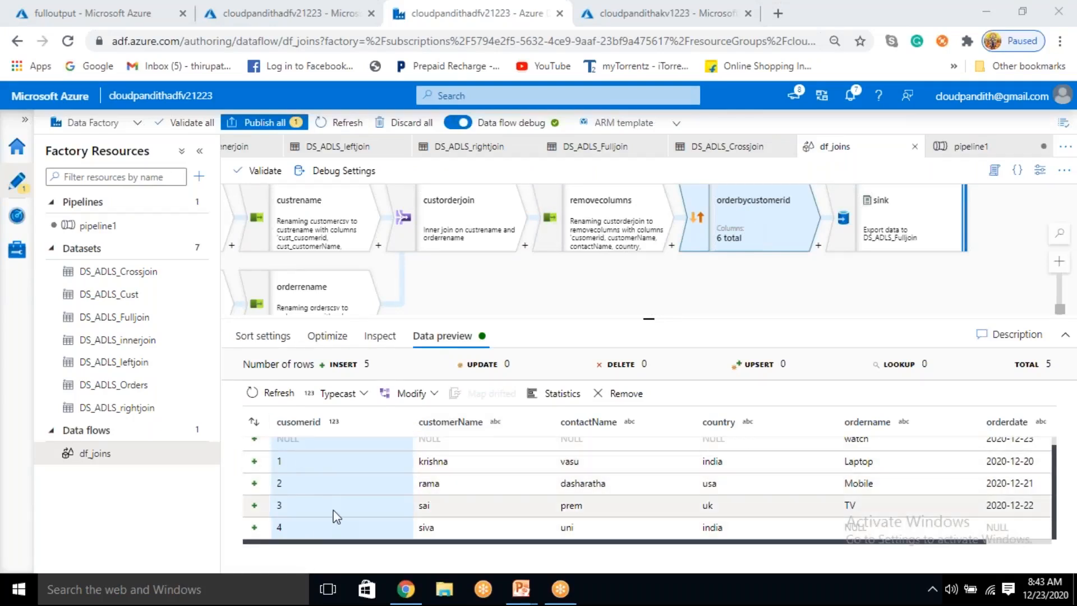
click(461, 225)
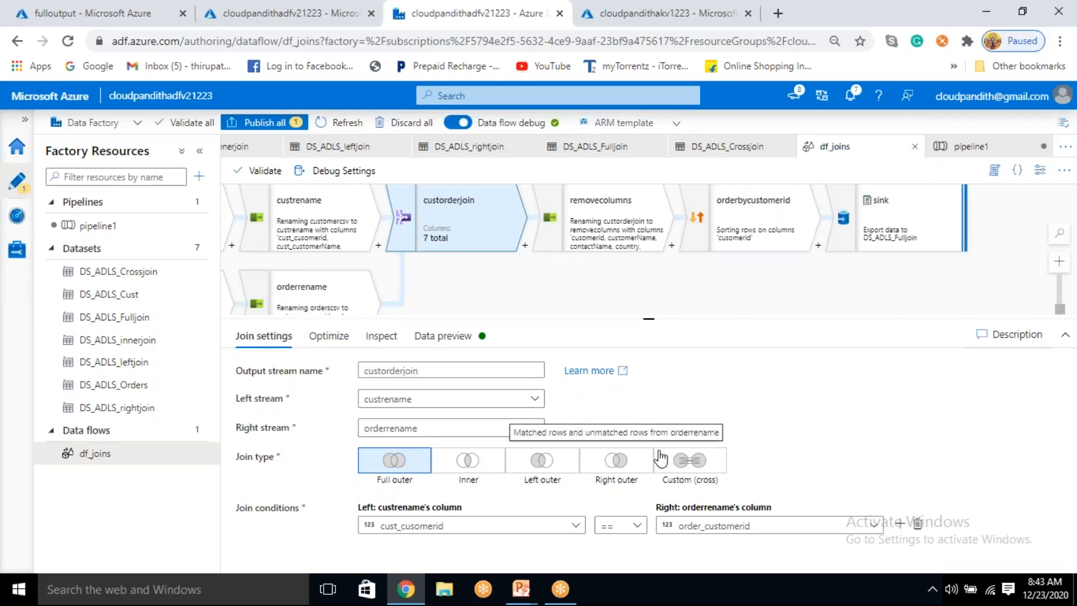
click(690, 465)
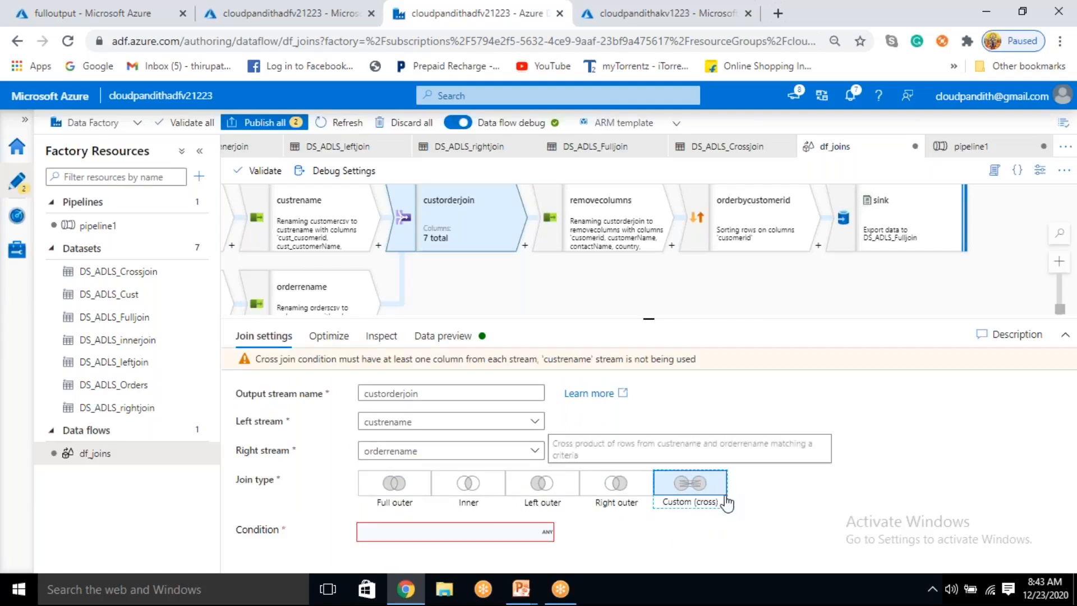
Step: Set the custorderjoin cross join condition to the expression 1==1 and save it
click(512, 533)
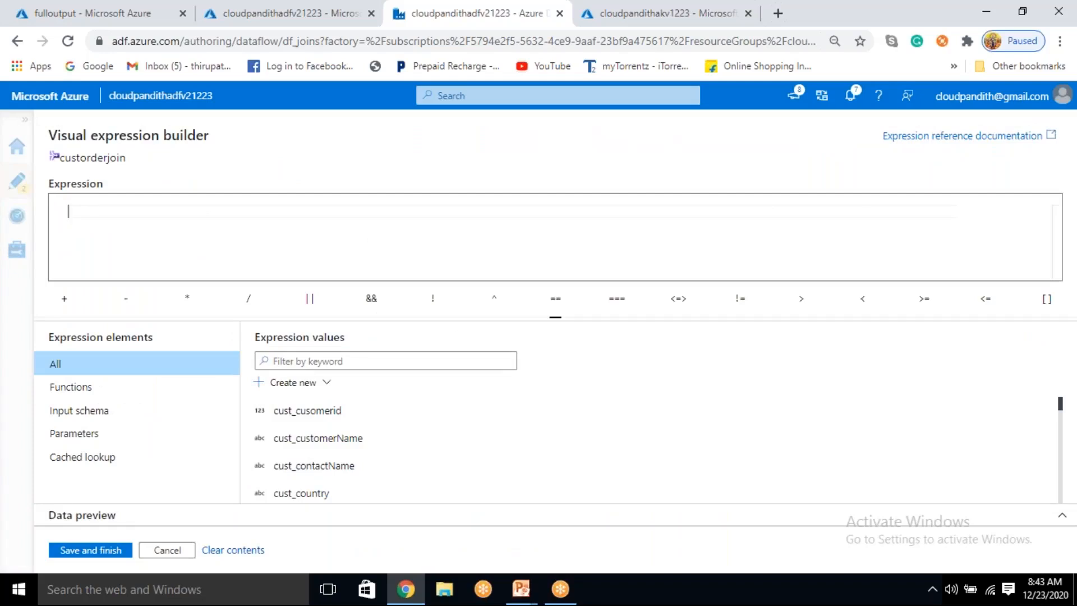
text(1==1)
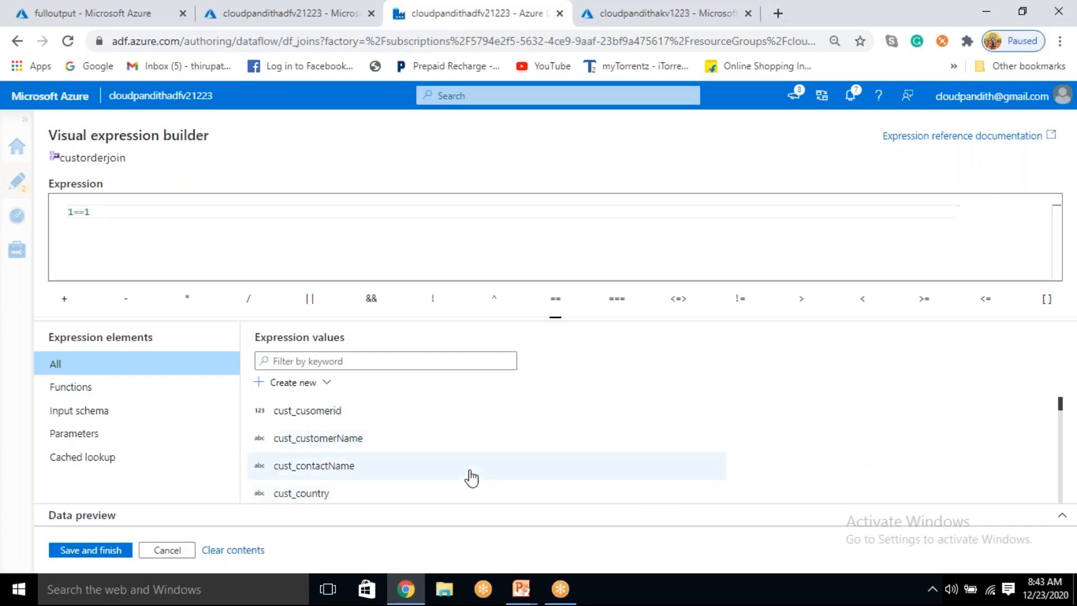
drag(71, 215, 49, 221)
click(82, 212)
click(116, 220)
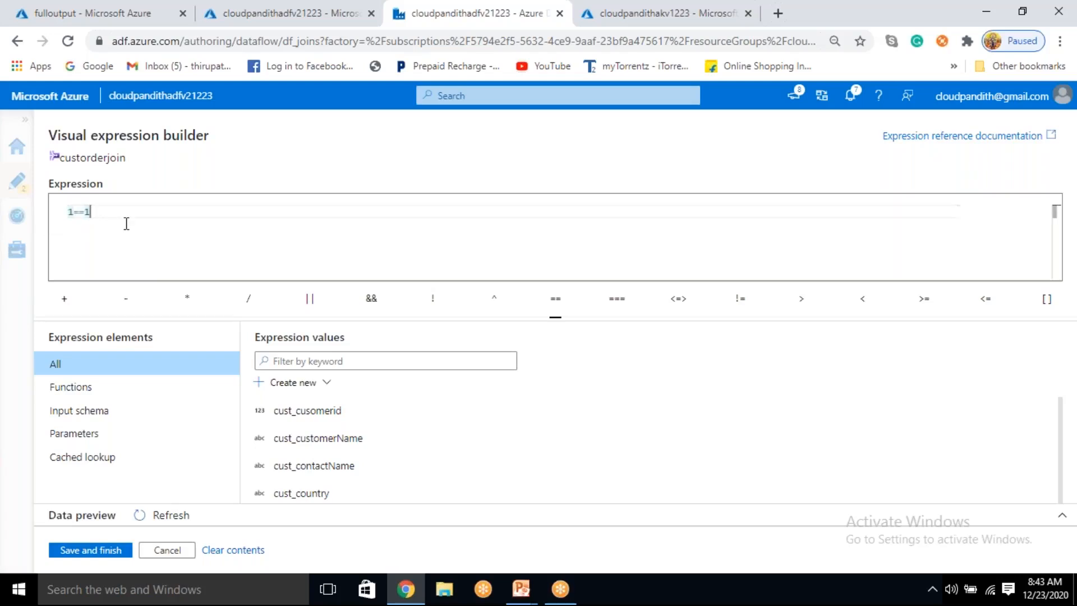
click(106, 561)
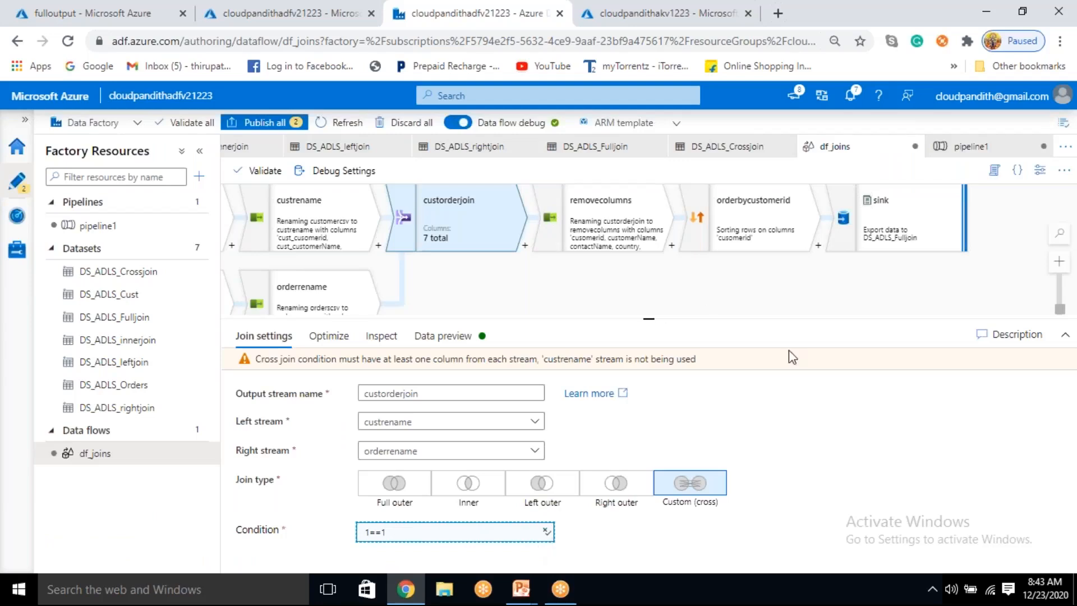
Step: Set the dataset of the df_joins sink to DS_ADLS_Crossjoin
click(896, 207)
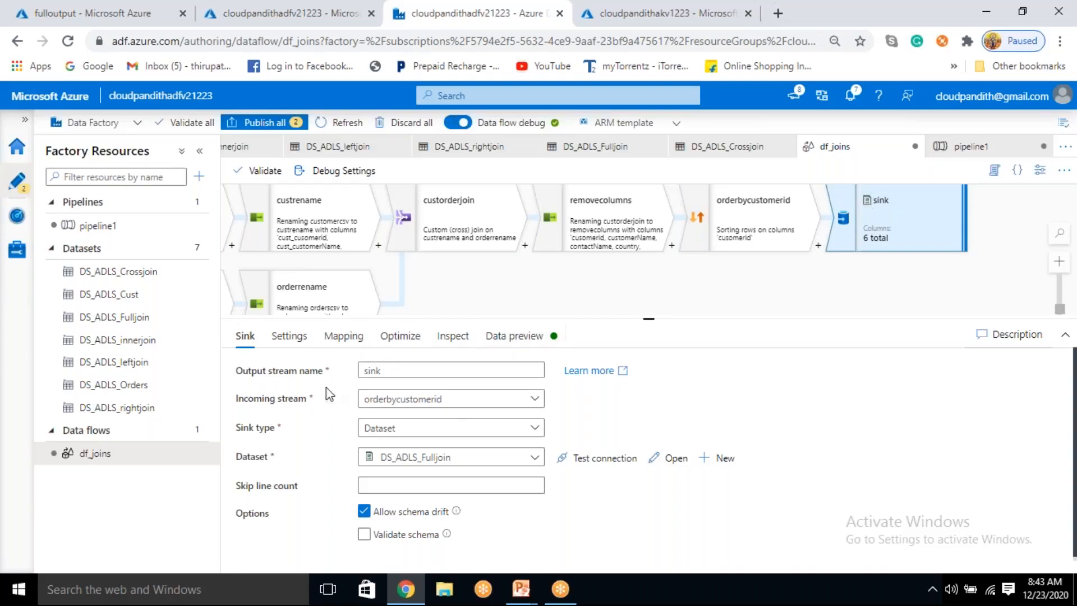
click(403, 465)
text(full)
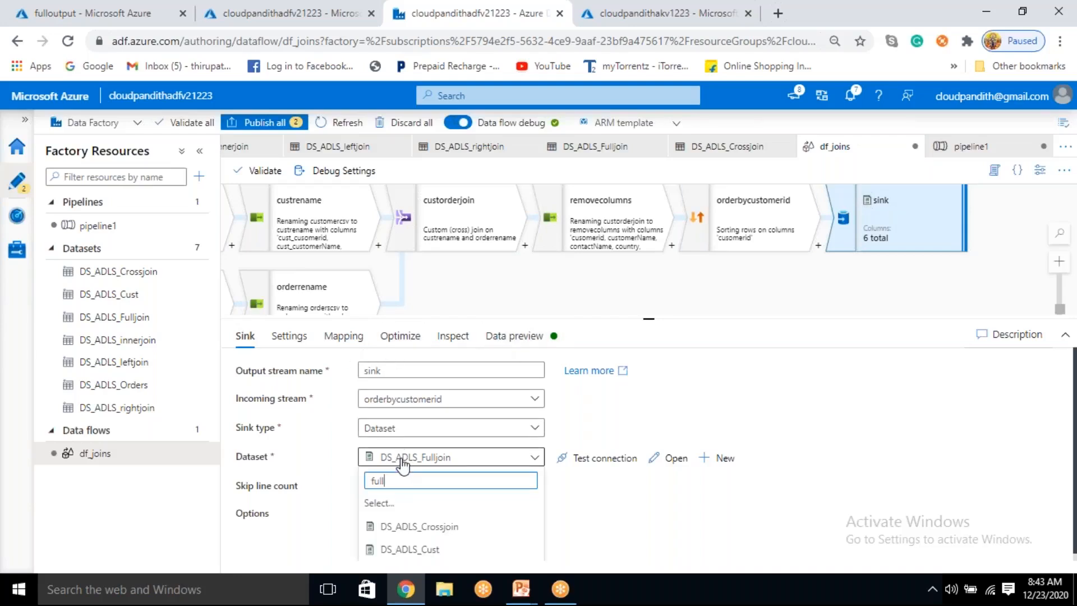
key(BackSpace)
key(BackSpace)
key(BackSpace)
key(BackSpace)
text(cross)
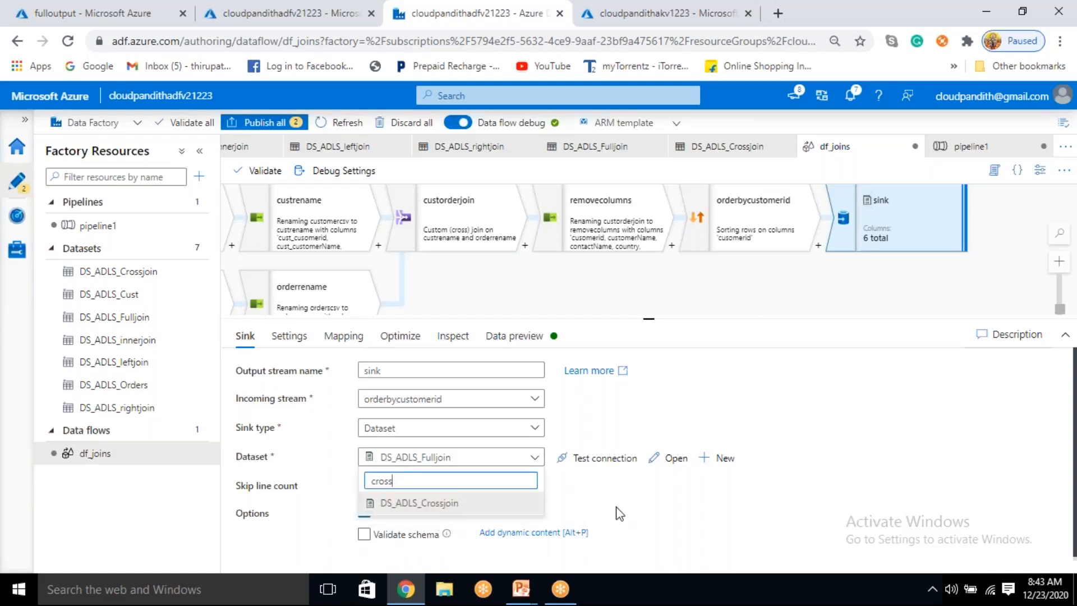
click(505, 503)
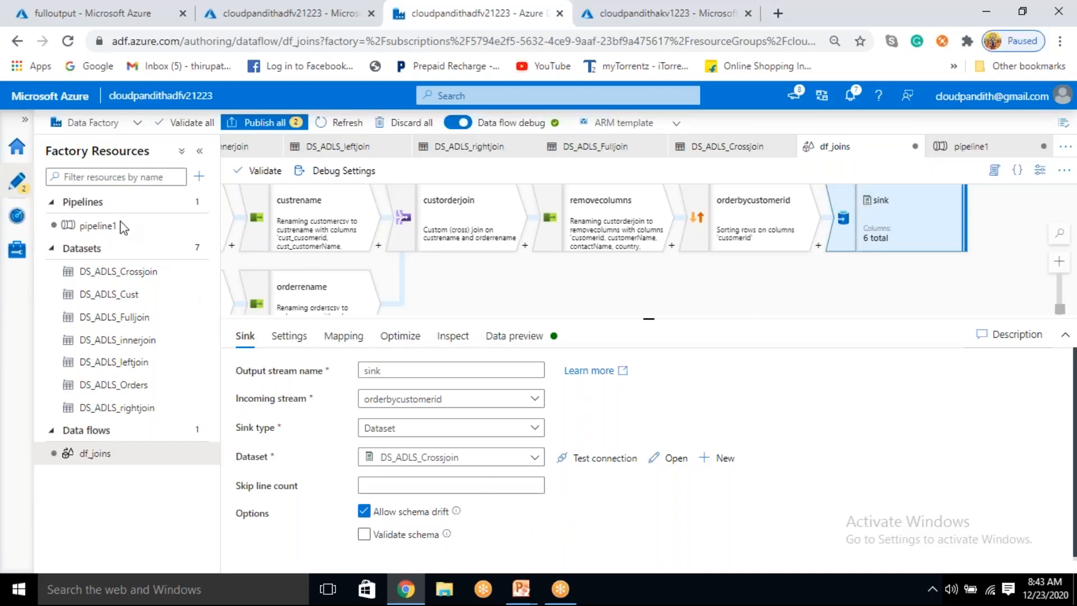
Step: Start a debug run of pipeline1 with the cross join setup and refresh its run status
click(98, 226)
click(576, 177)
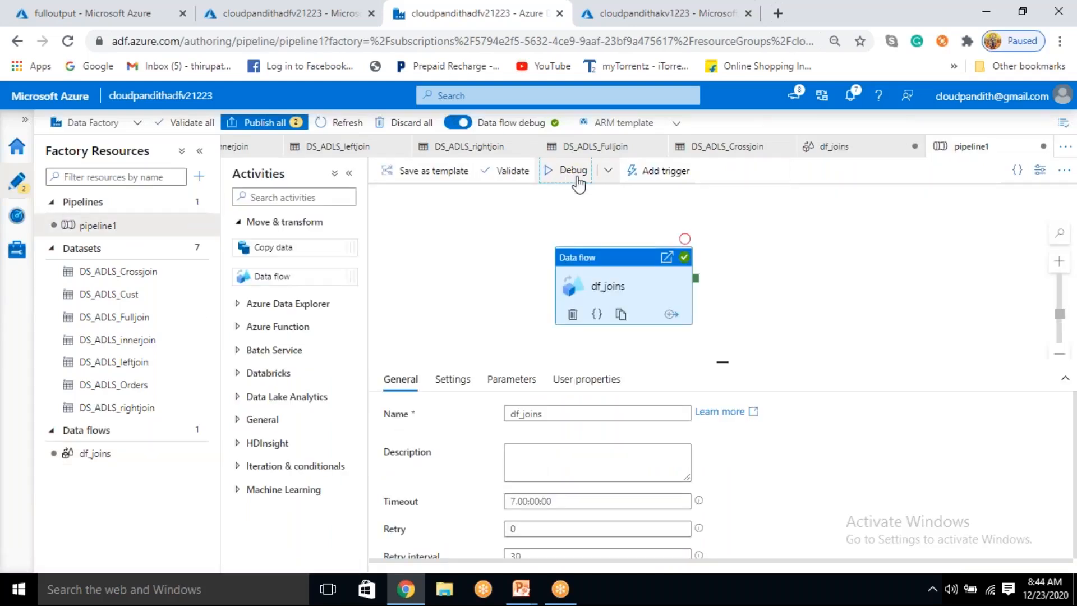
click(797, 271)
double_click(665, 438)
click(664, 428)
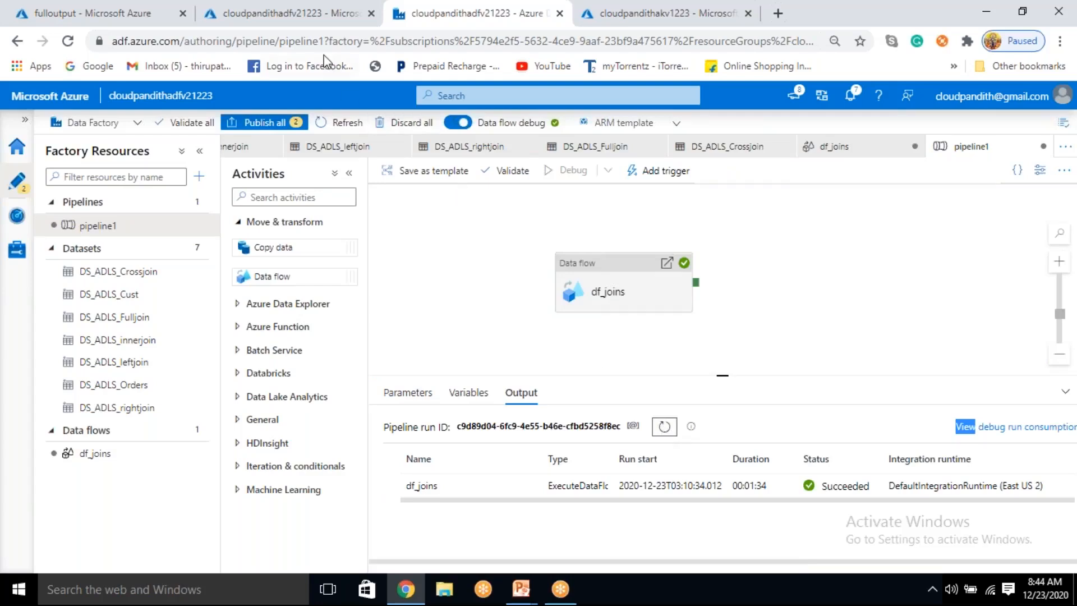
Step: Switch to the Azure portal and open the crossoutput container of the cloudpandithadlsv2store storage account
click(78, 13)
click(355, 128)
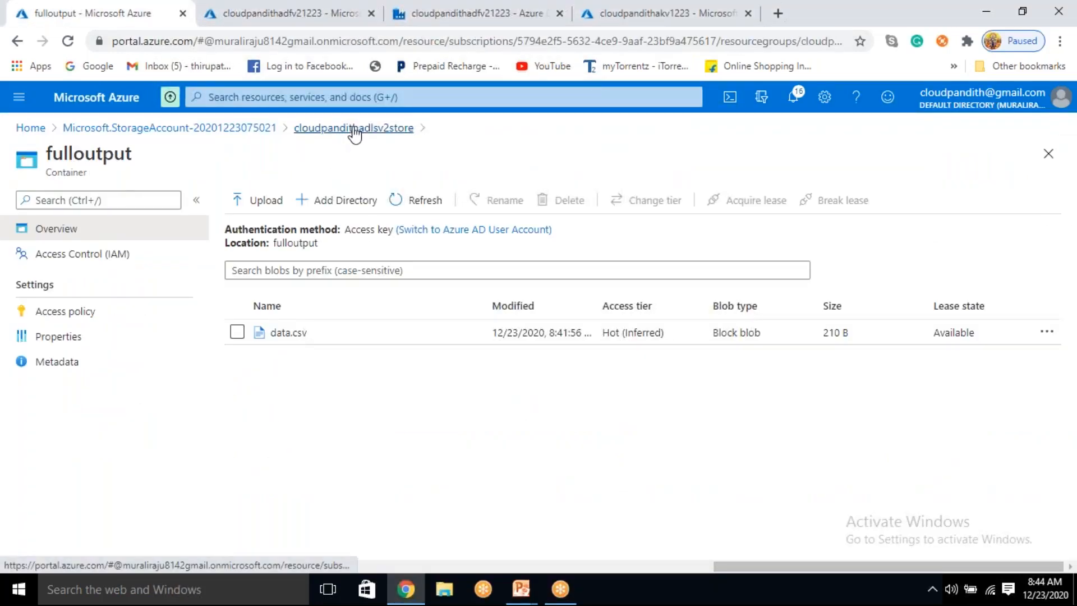
click(332, 305)
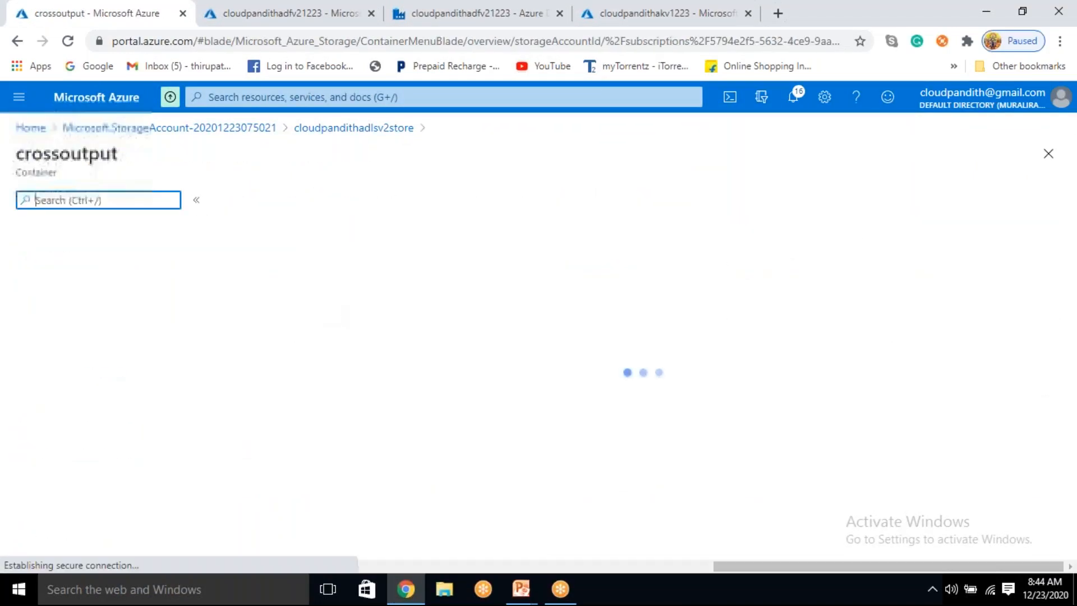
Step: Refresh the blob list of the crossoutput container to check for the cross join output
click(416, 201)
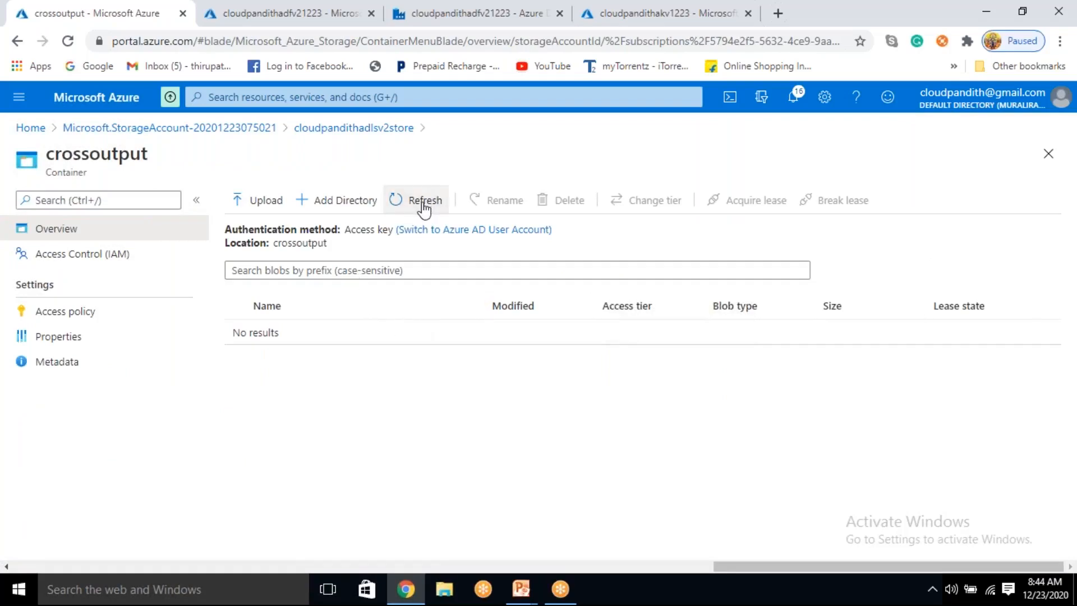
click(416, 200)
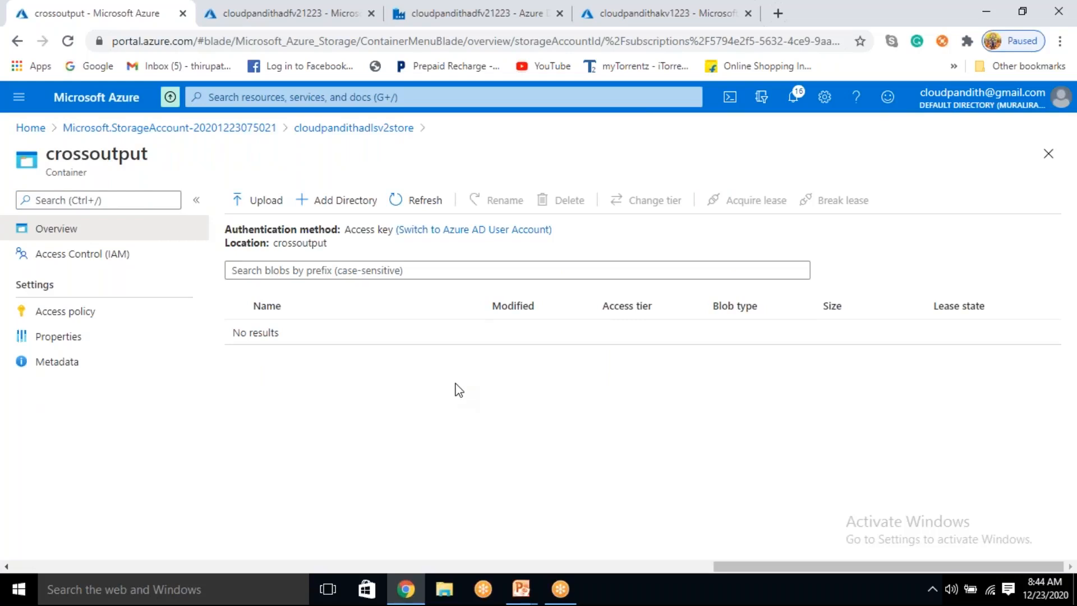
click(437, 212)
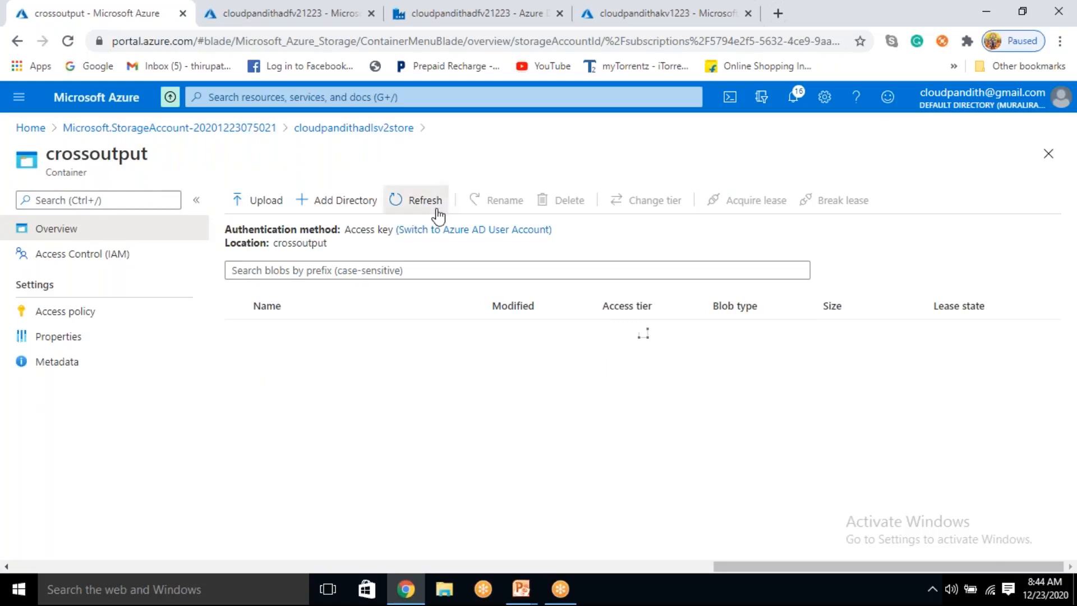
click(435, 212)
click(435, 212)
Step: Switch to Azure Data Factory and keep refreshing the status of the pipeline1 debug run until it ends
click(477, 13)
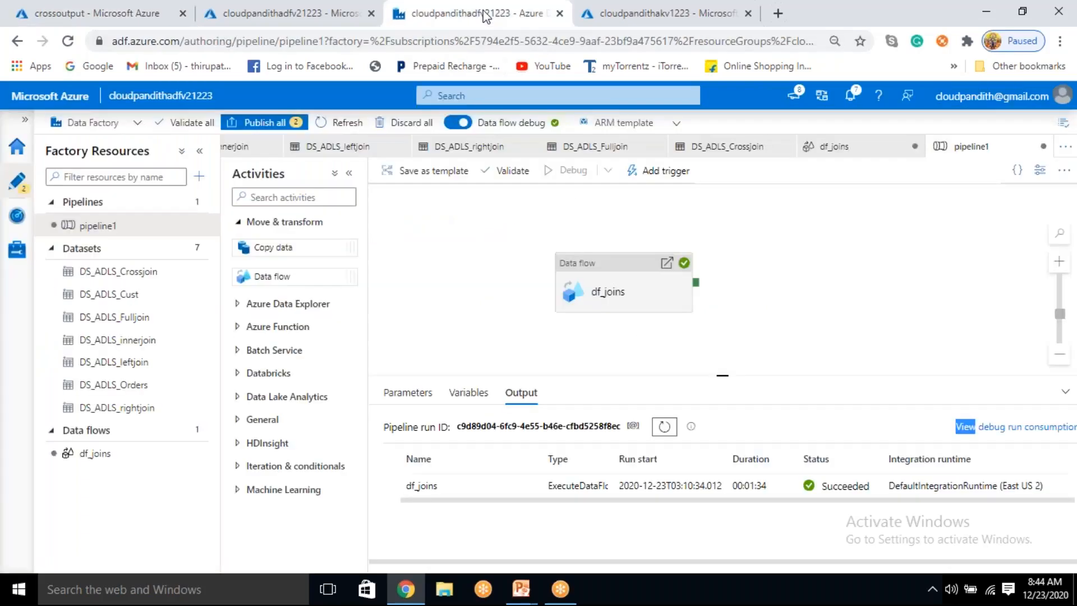
click(663, 428)
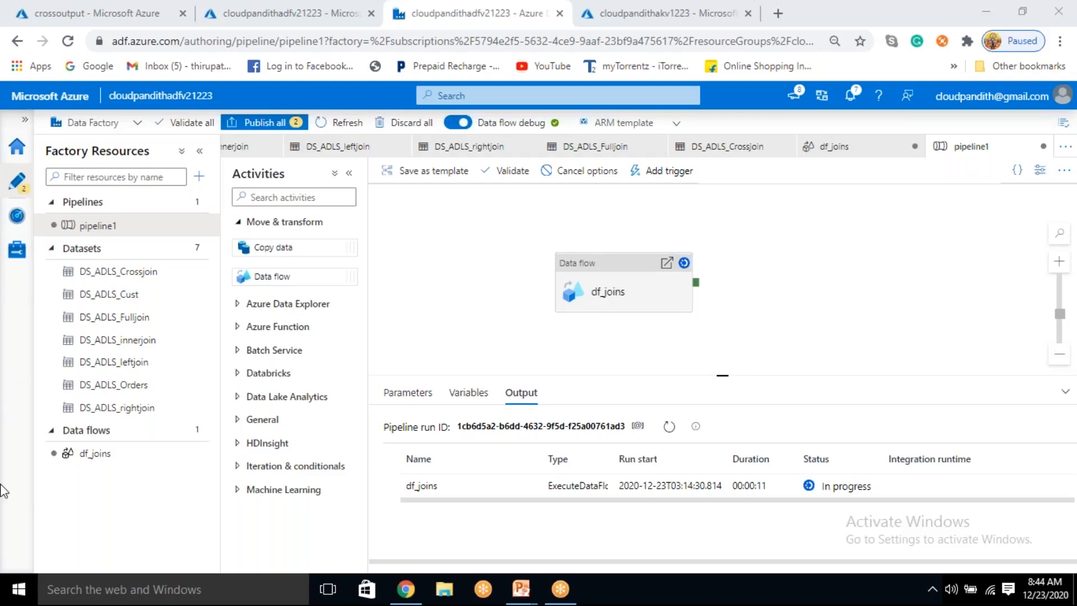
click(669, 428)
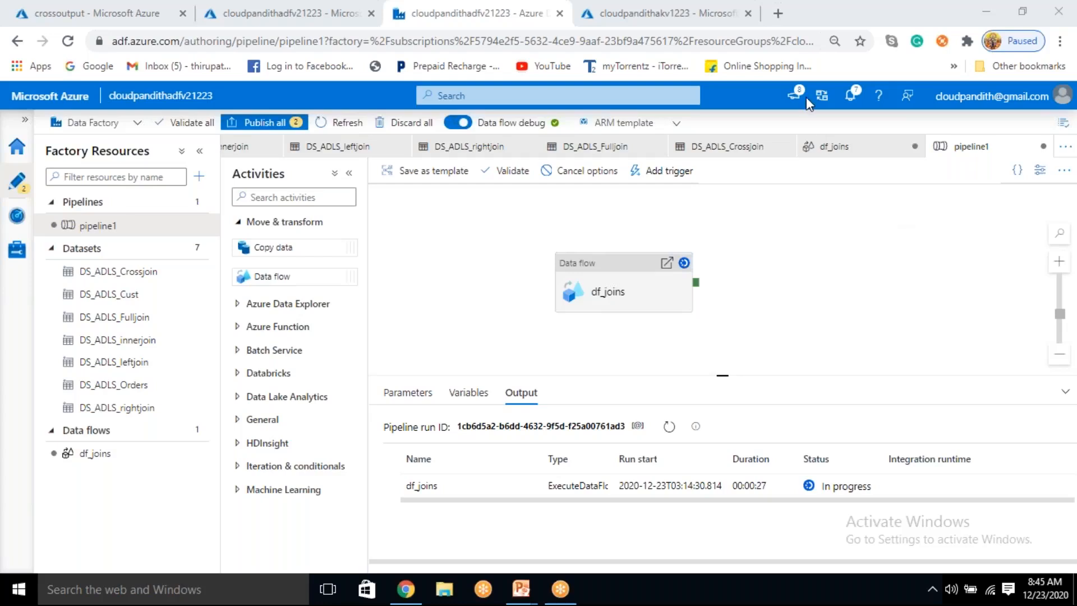
double_click(671, 425)
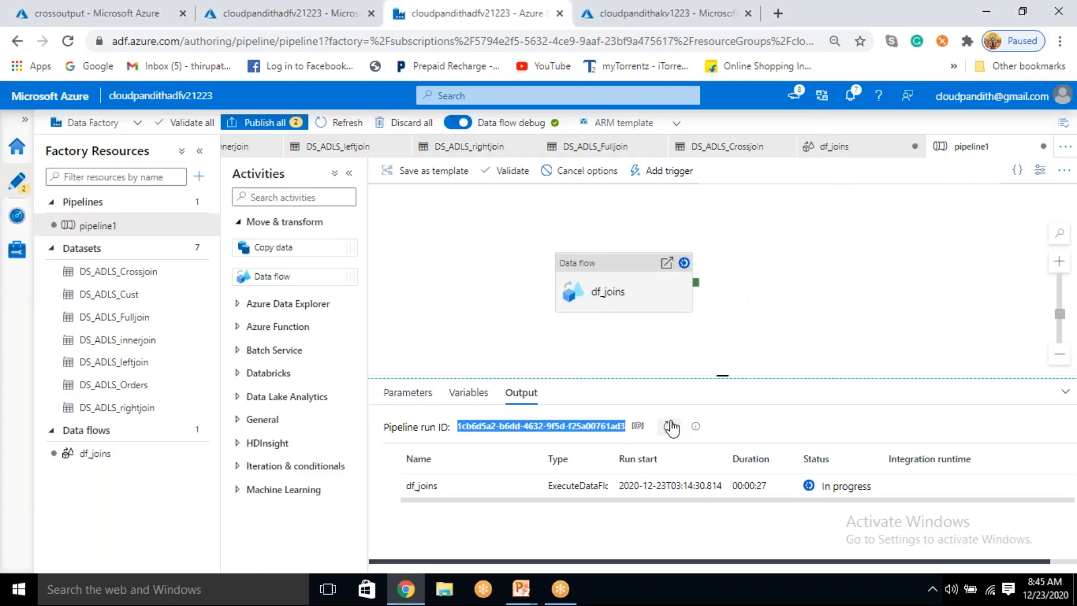
click(671, 428)
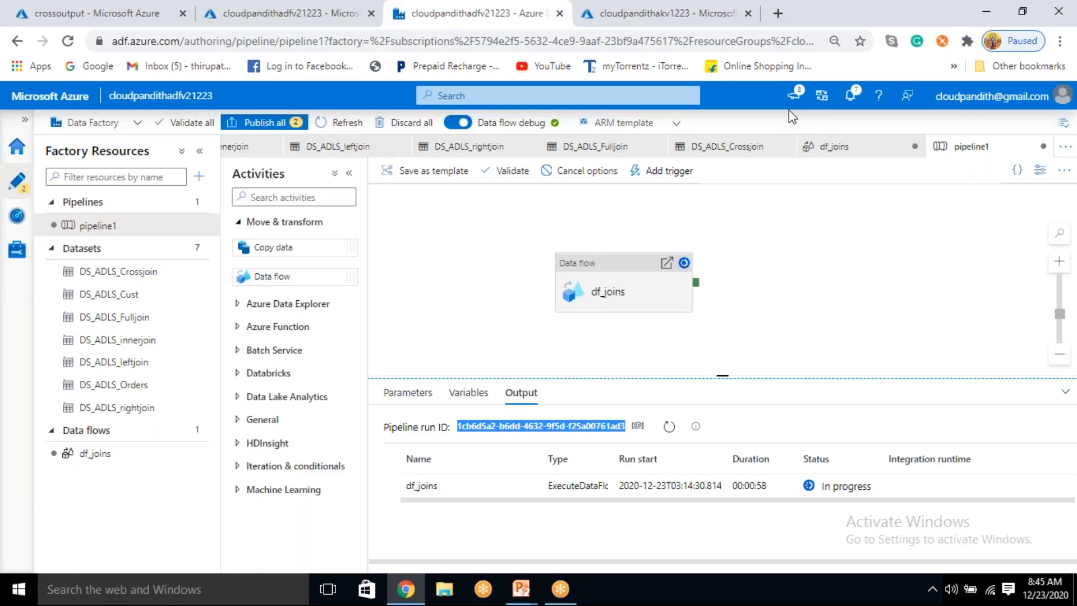
click(665, 431)
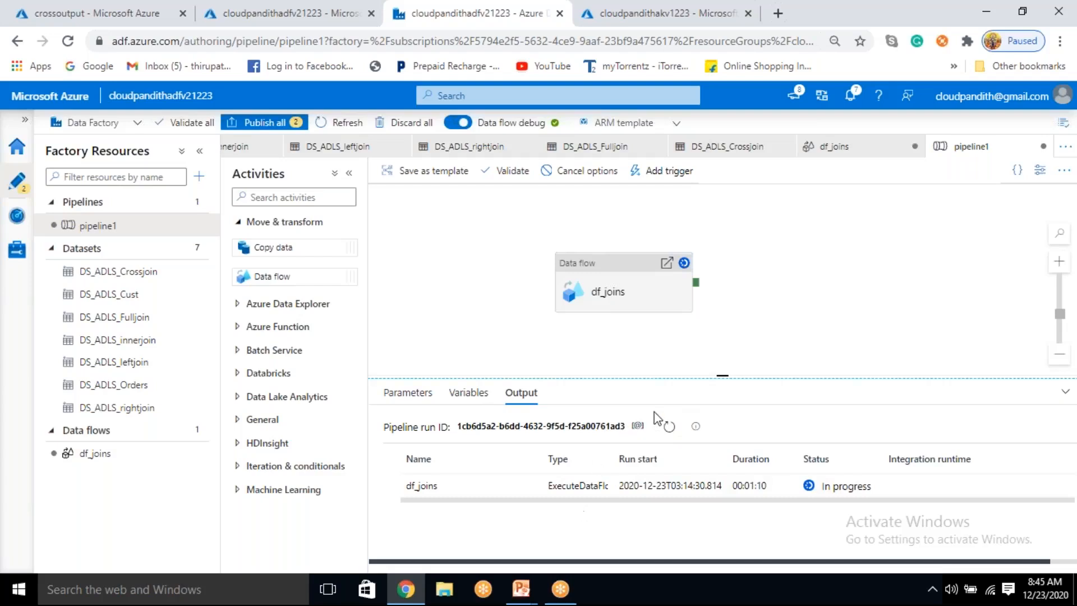
click(670, 431)
click(670, 430)
click(671, 431)
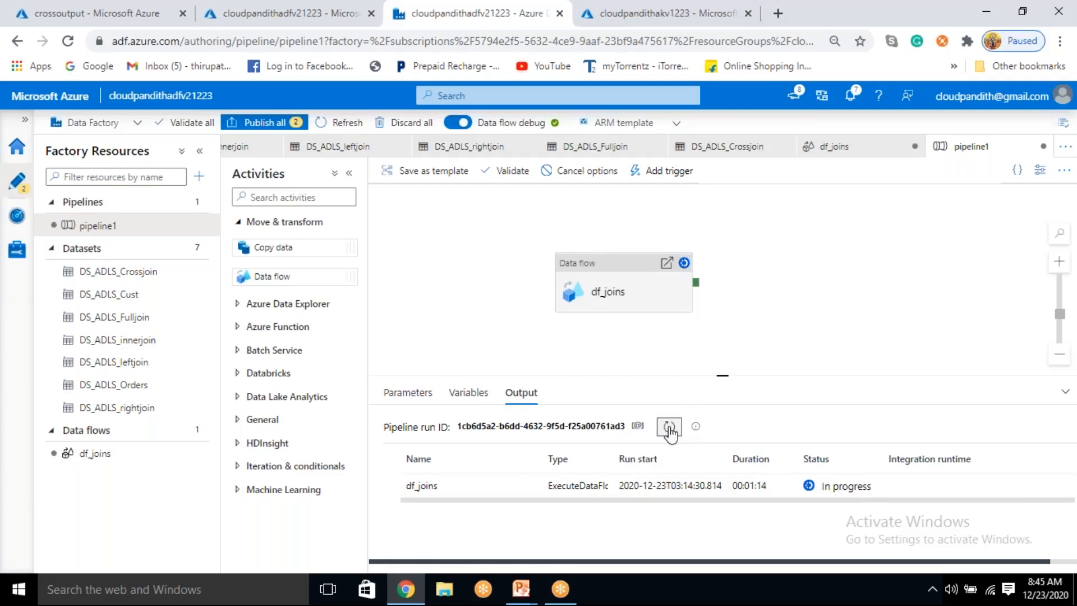
click(670, 430)
click(671, 432)
click(670, 435)
click(669, 435)
click(671, 428)
mouse_move(525, 486)
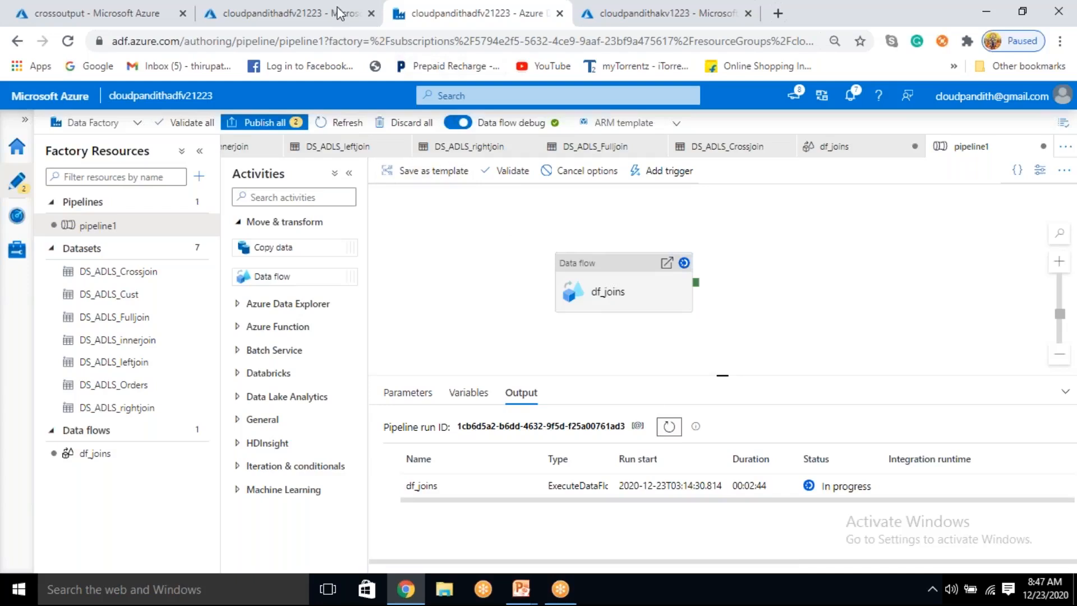
click(673, 431)
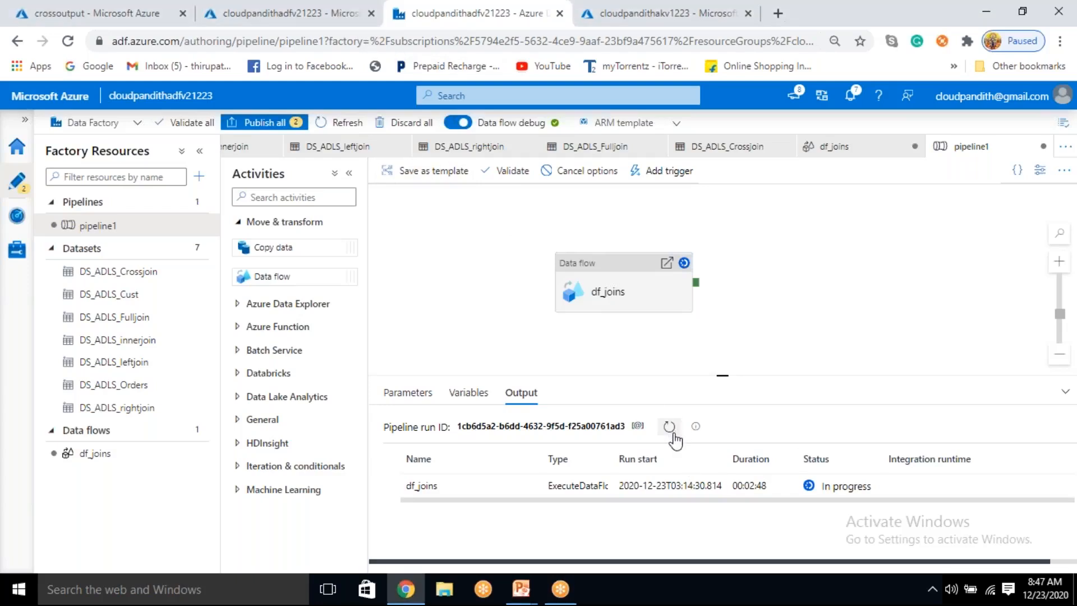
click(671, 433)
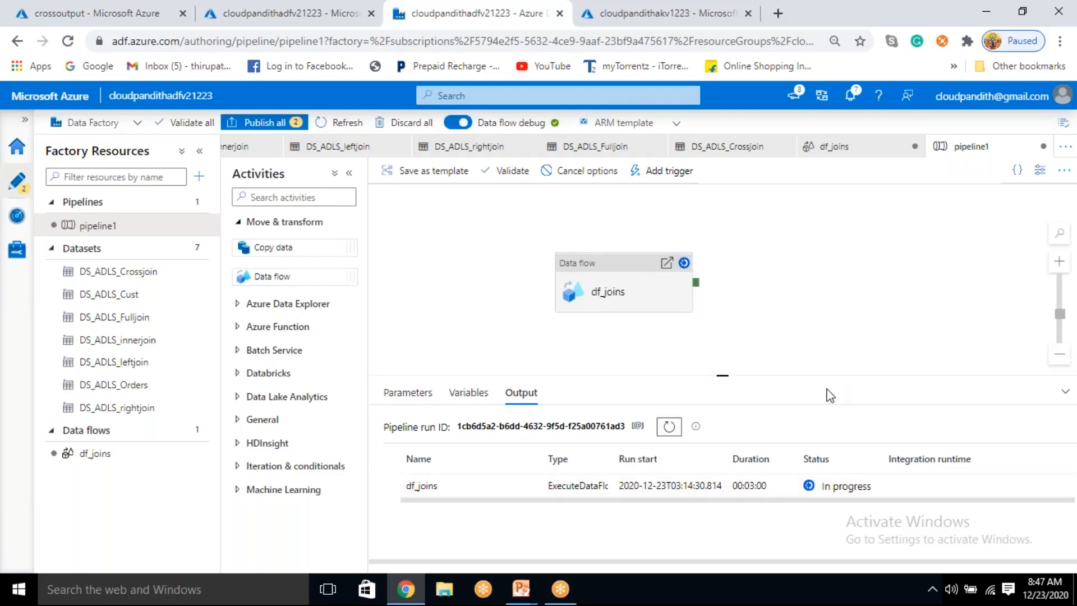
click(673, 432)
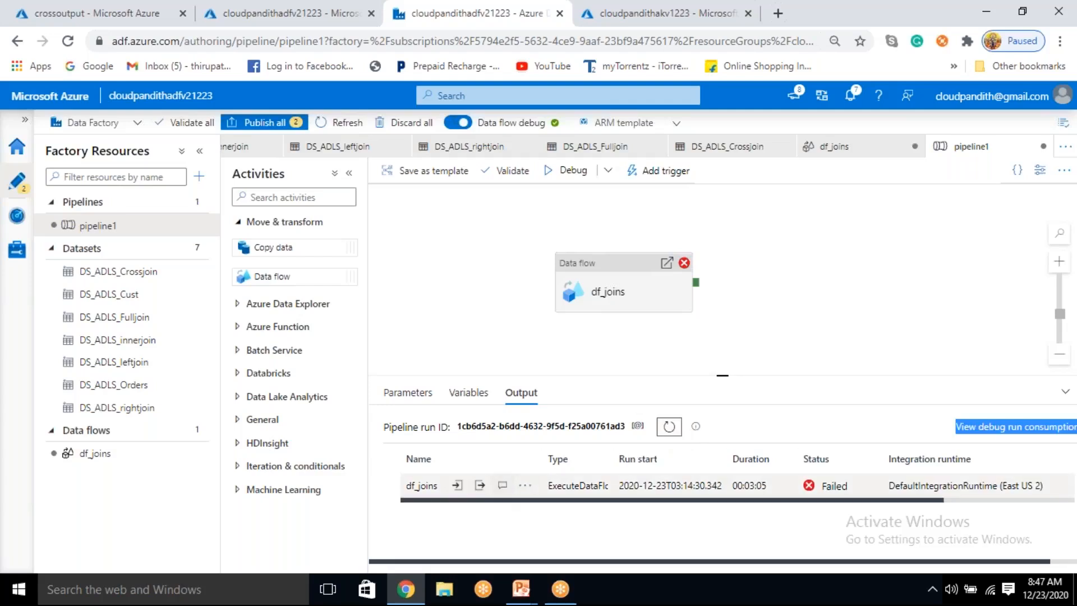
Step: Read the error details of the df_joins activity run and close them
click(503, 486)
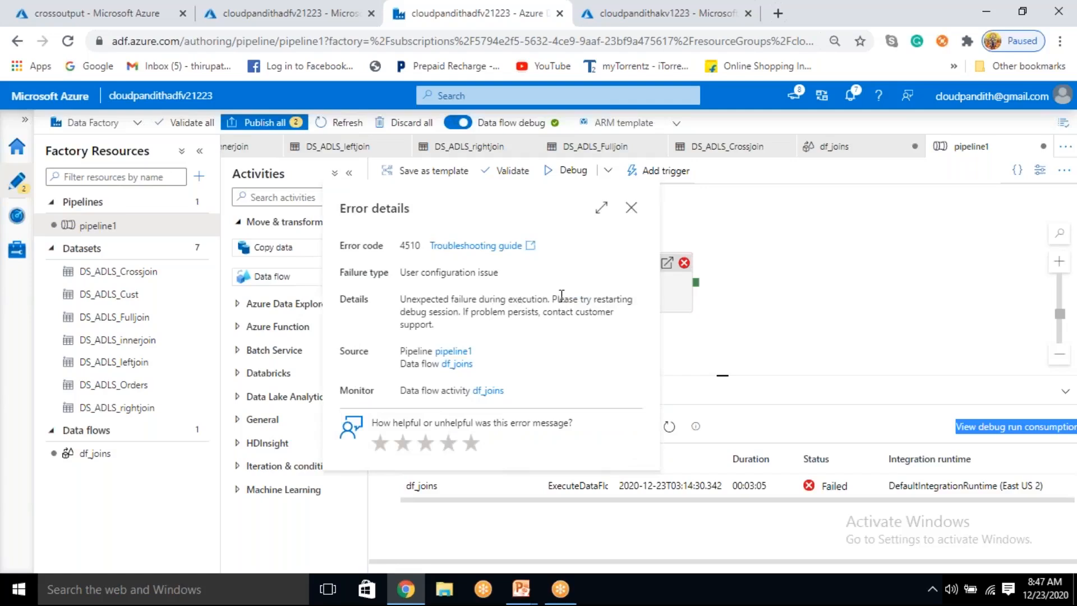
drag(420, 299, 608, 299)
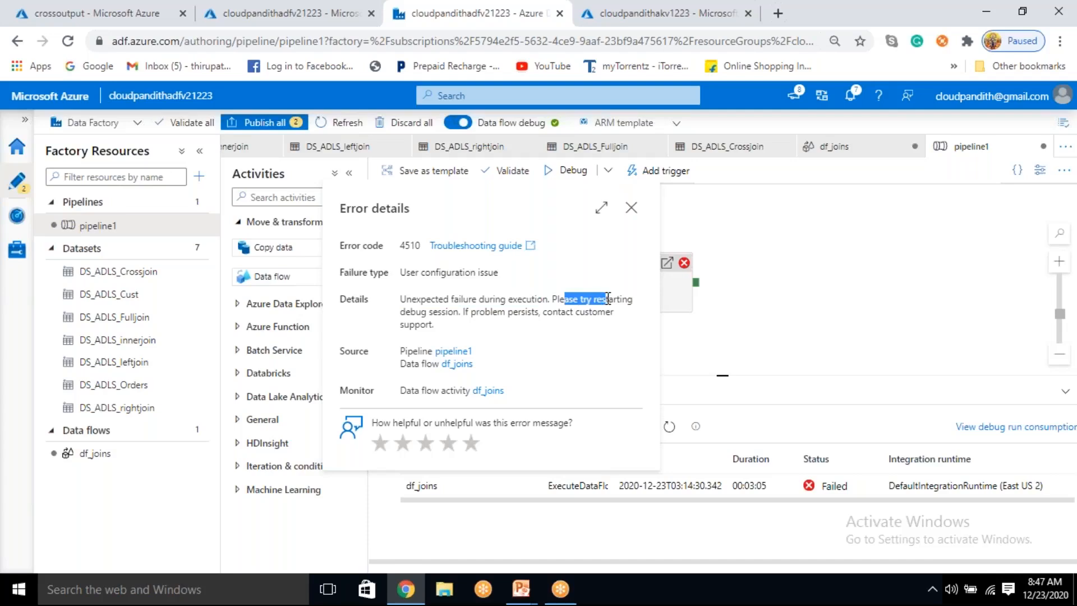
drag(476, 312, 561, 317)
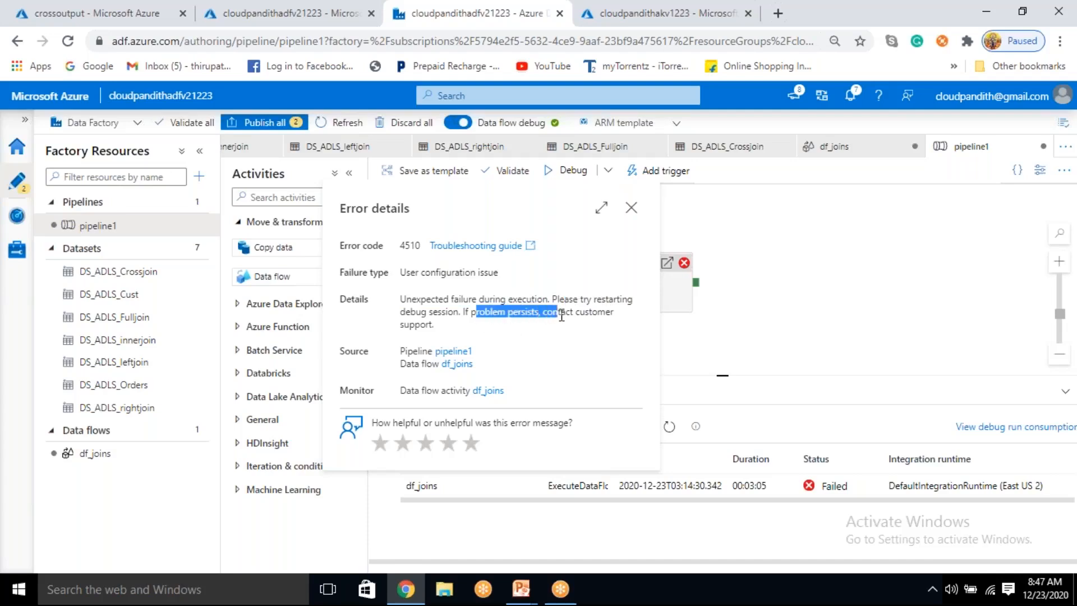
click(632, 208)
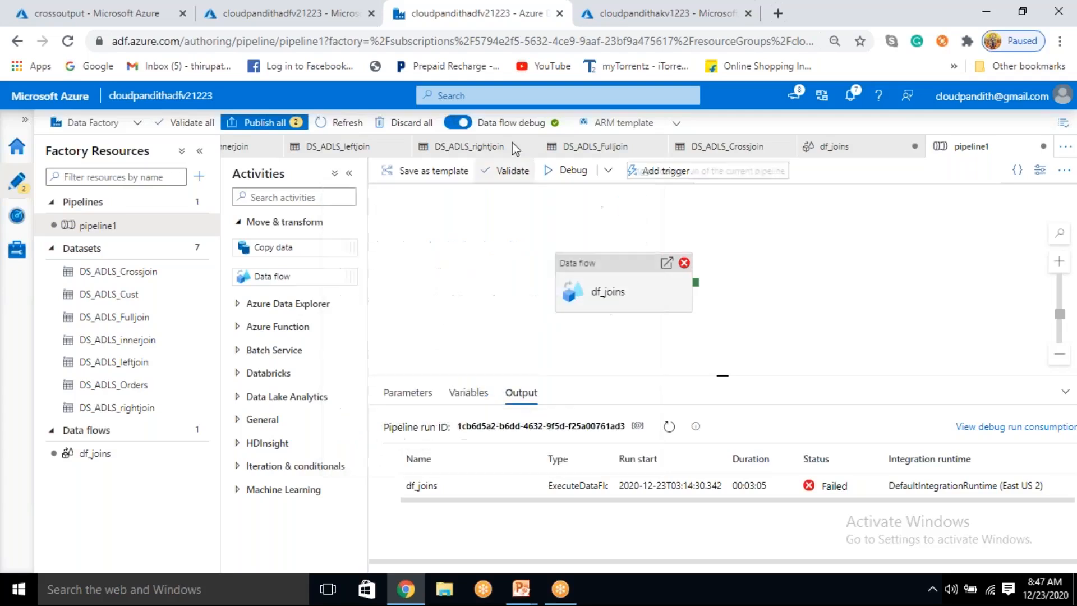
Step: Restart the data flow debug session by turning Data flow debug off and on again, confirming both changes
click(461, 124)
click(458, 379)
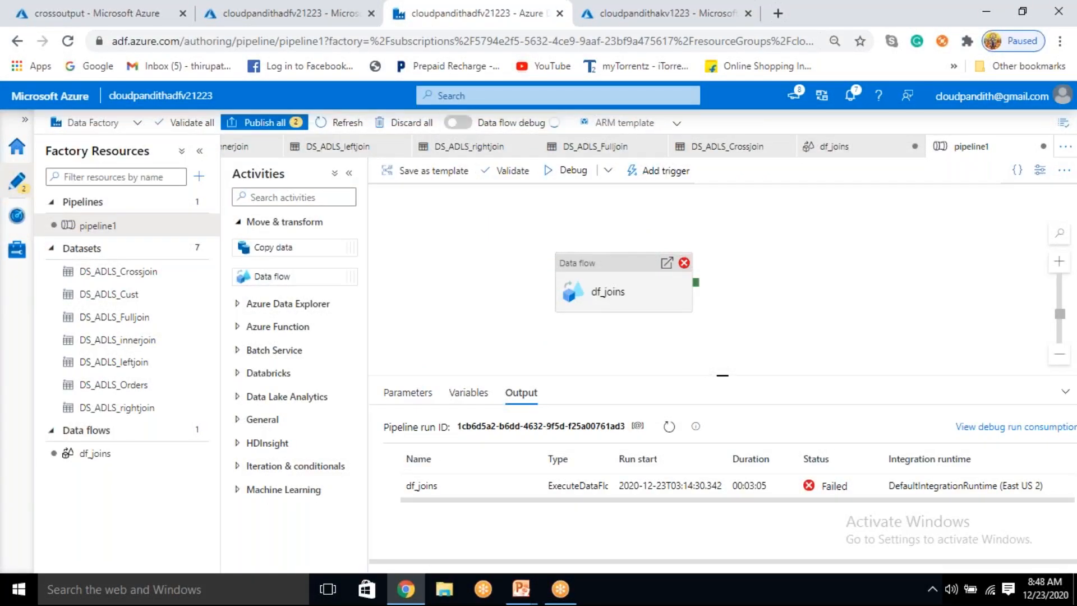
click(458, 122)
click(447, 398)
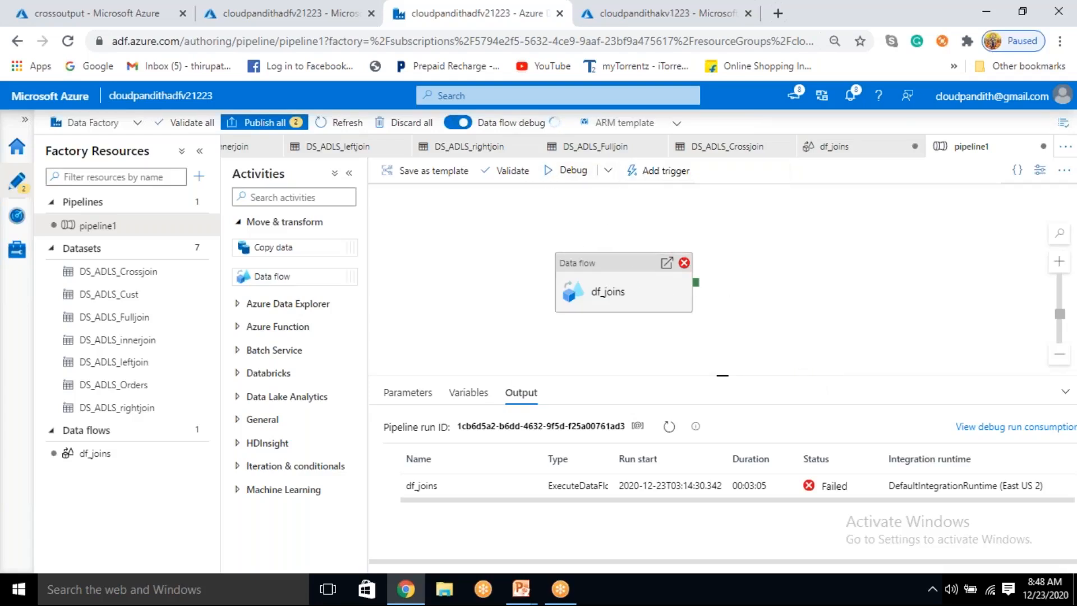
Step: Start a new debug run of pipeline1 in the restarted debug session and refresh its run status
click(669, 432)
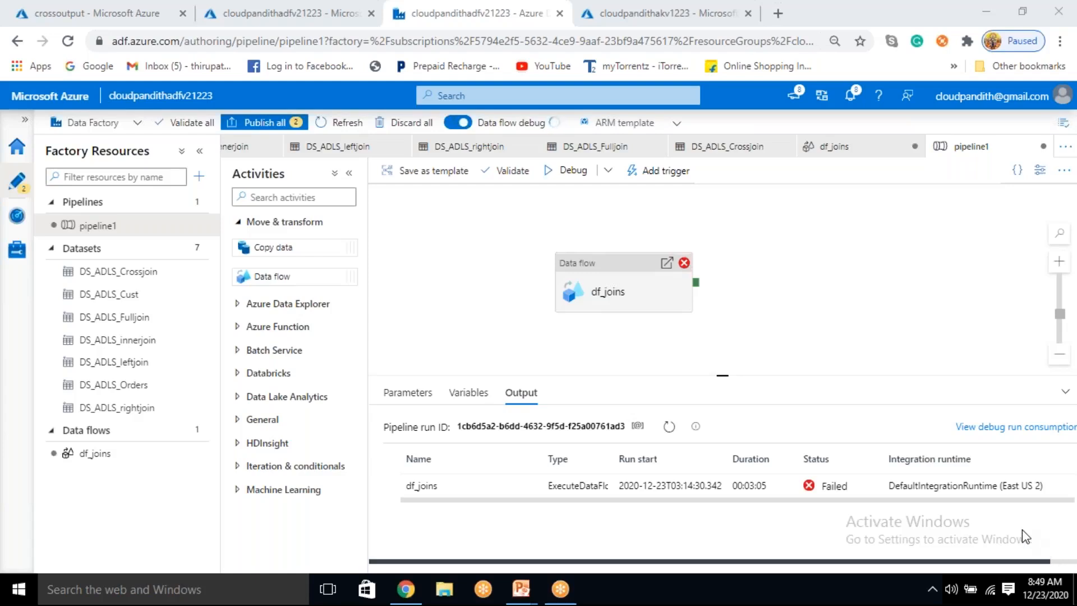
click(675, 429)
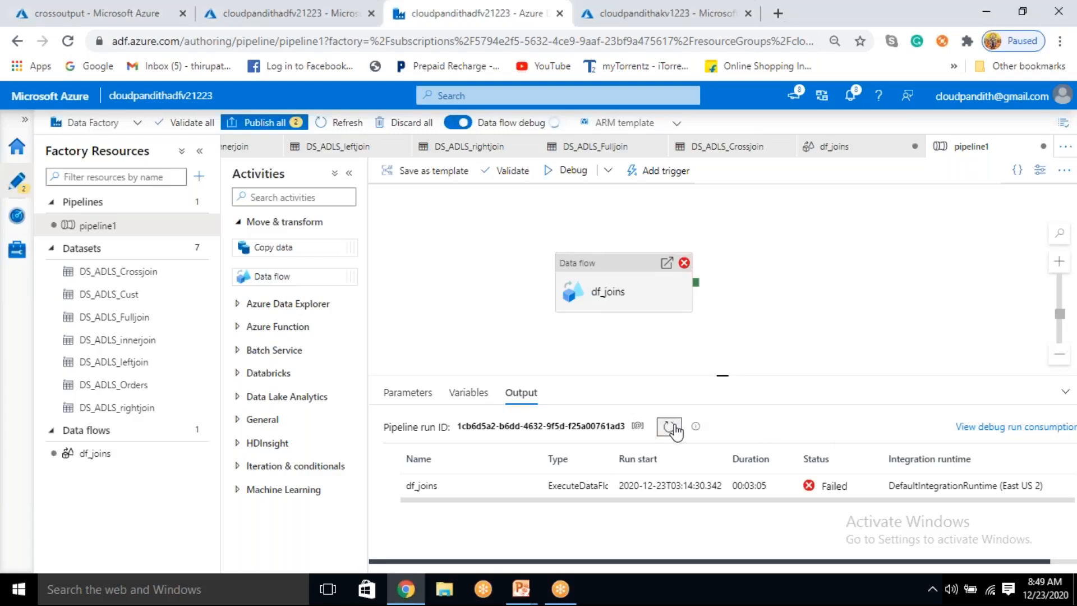
click(348, 18)
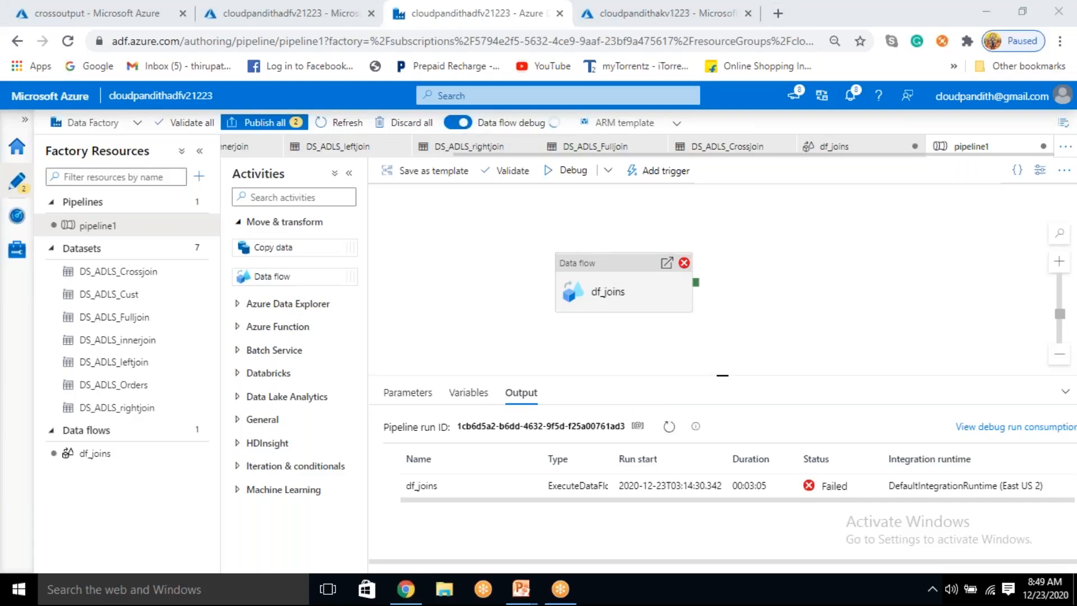
click(568, 171)
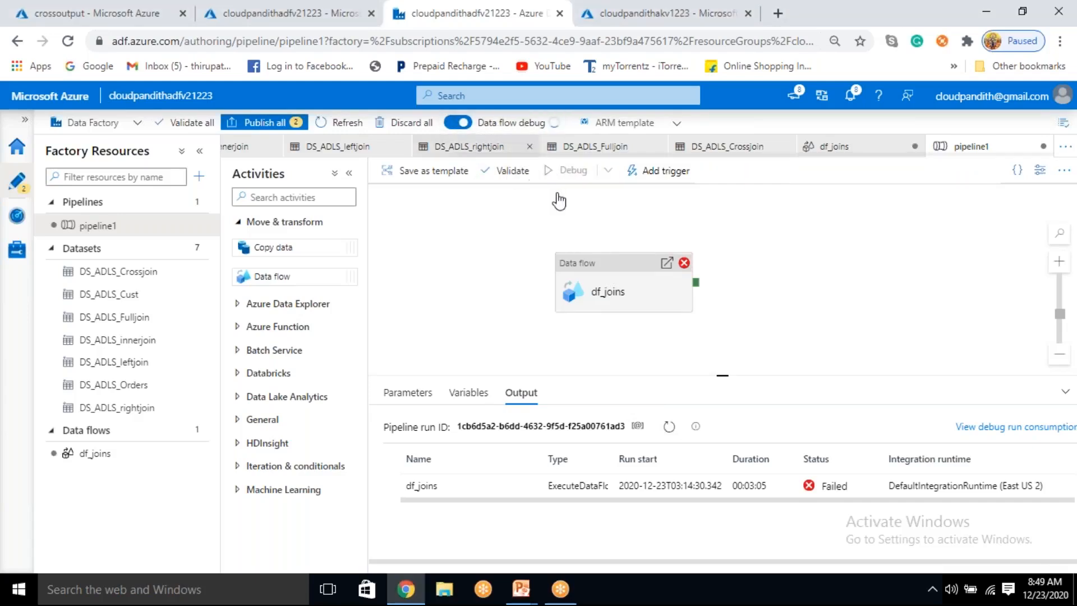
click(674, 422)
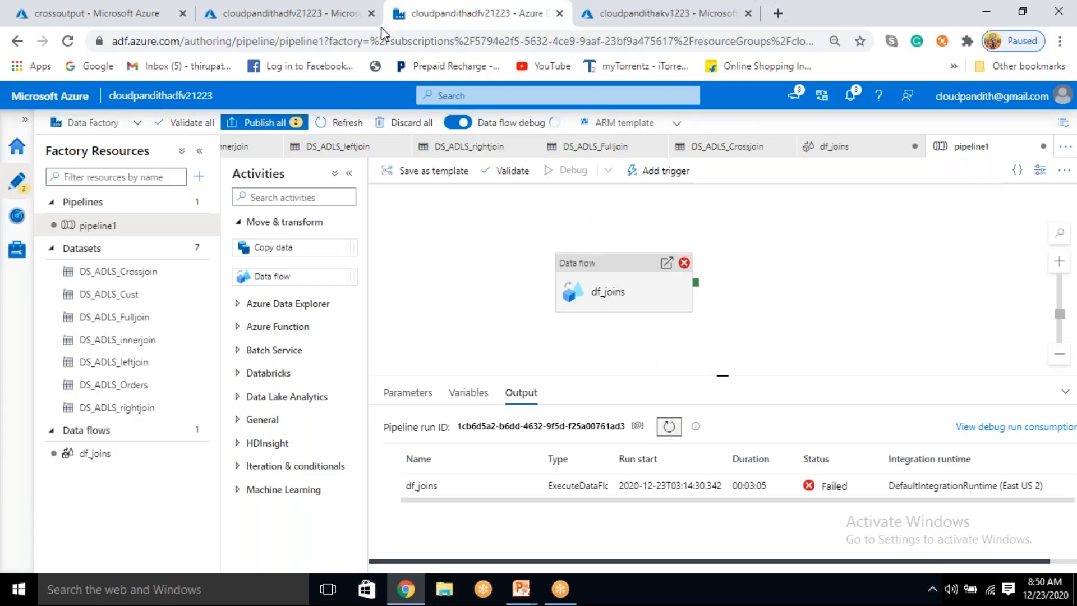
click(669, 431)
click(670, 430)
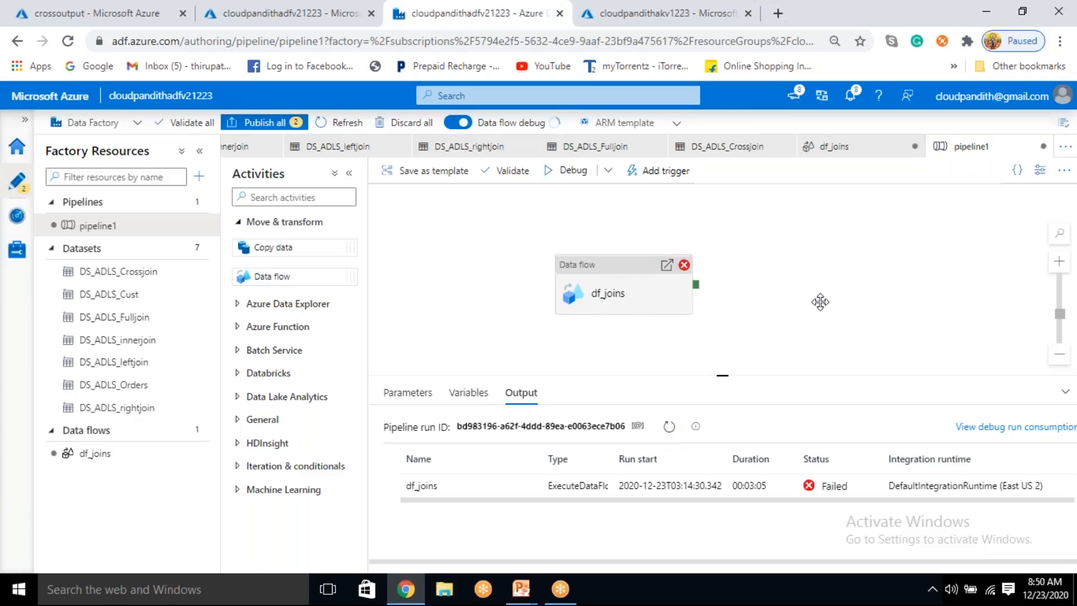
click(670, 427)
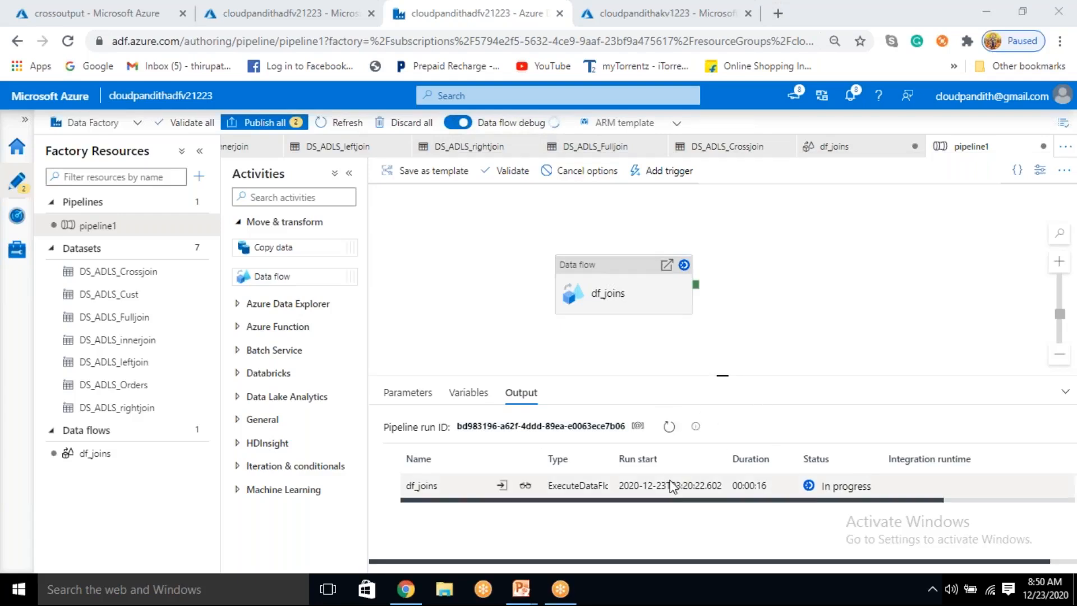
Step: View the df_joins data flow run details, close them, and keep refreshing the pipeline1 run status until the run ends
click(525, 486)
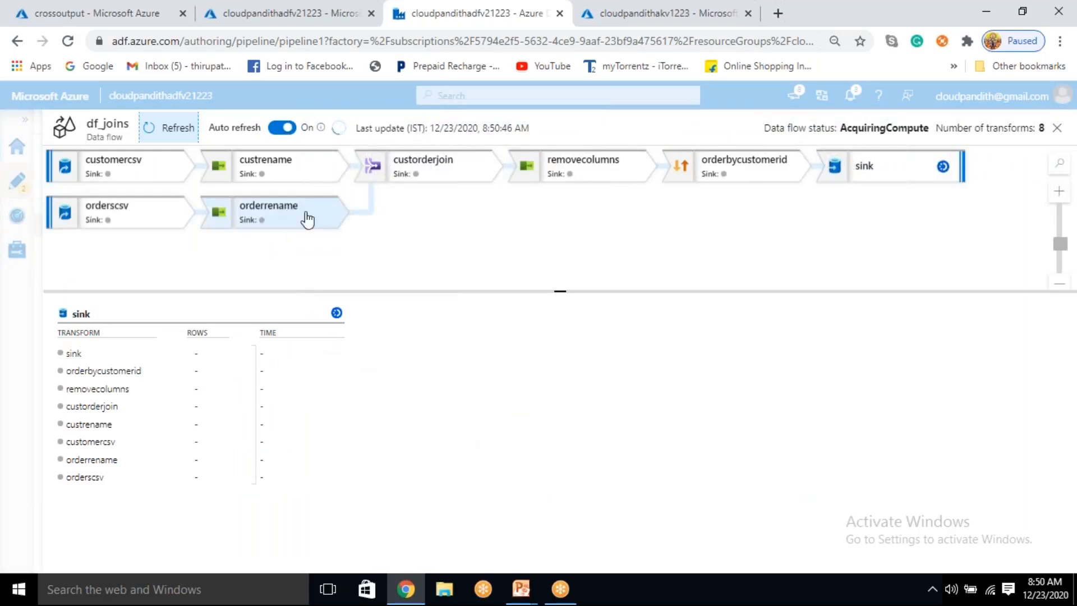
click(1058, 128)
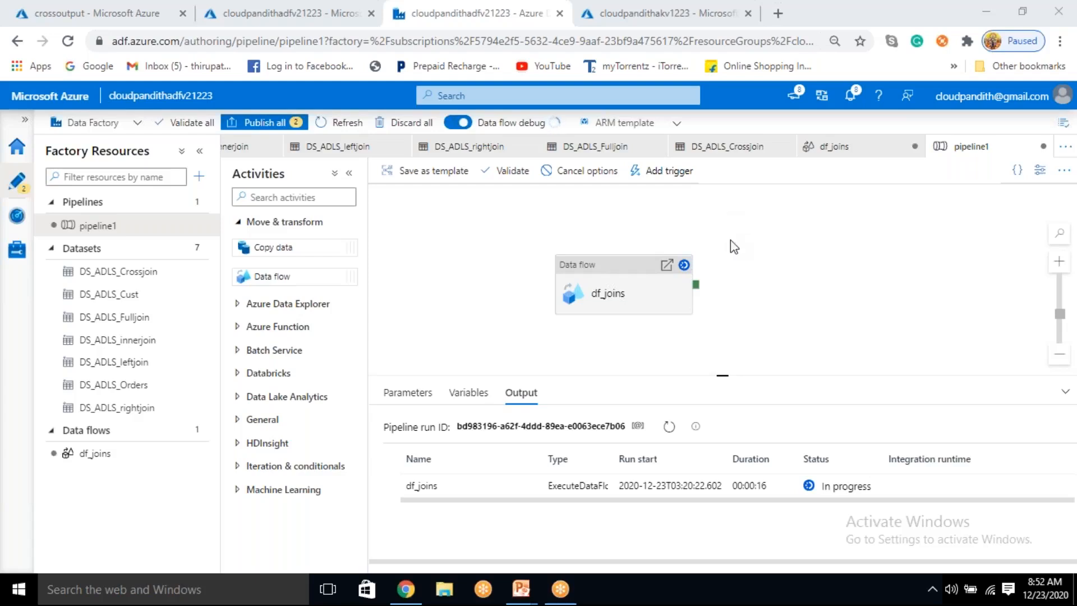
click(673, 427)
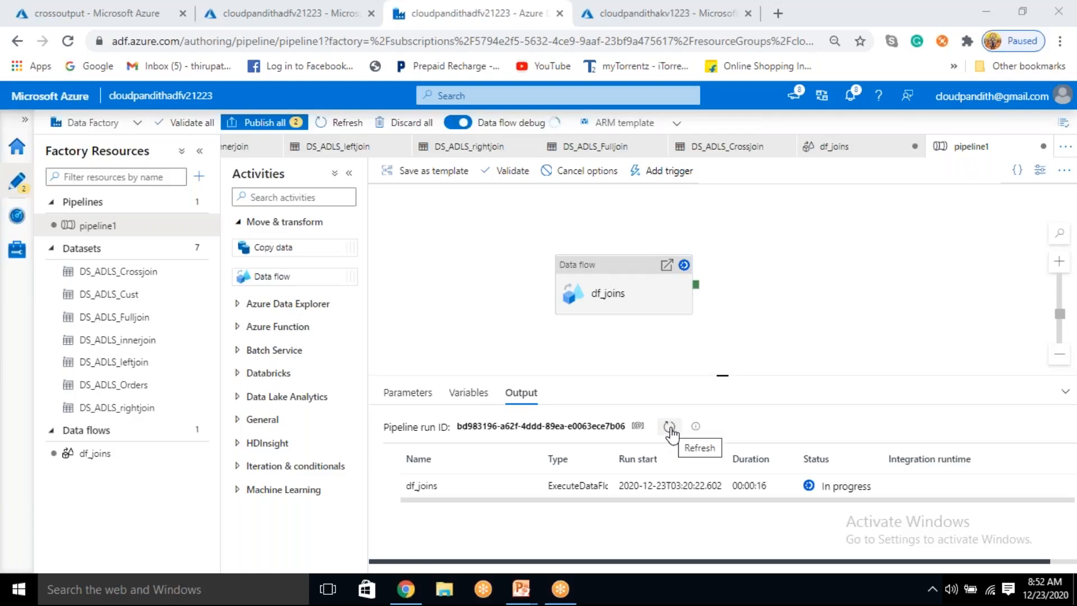
click(671, 428)
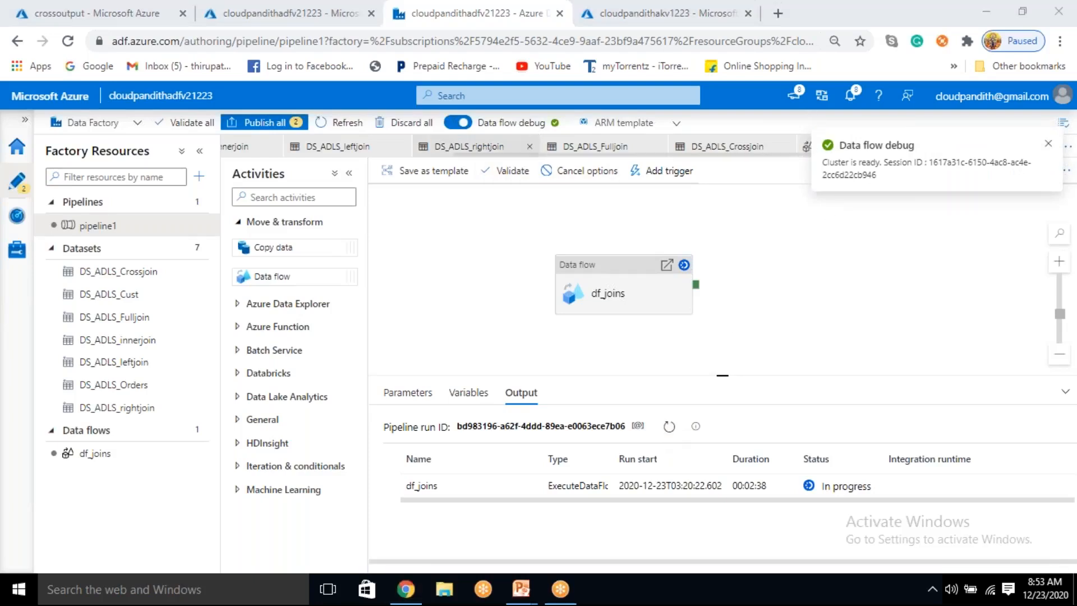
click(670, 428)
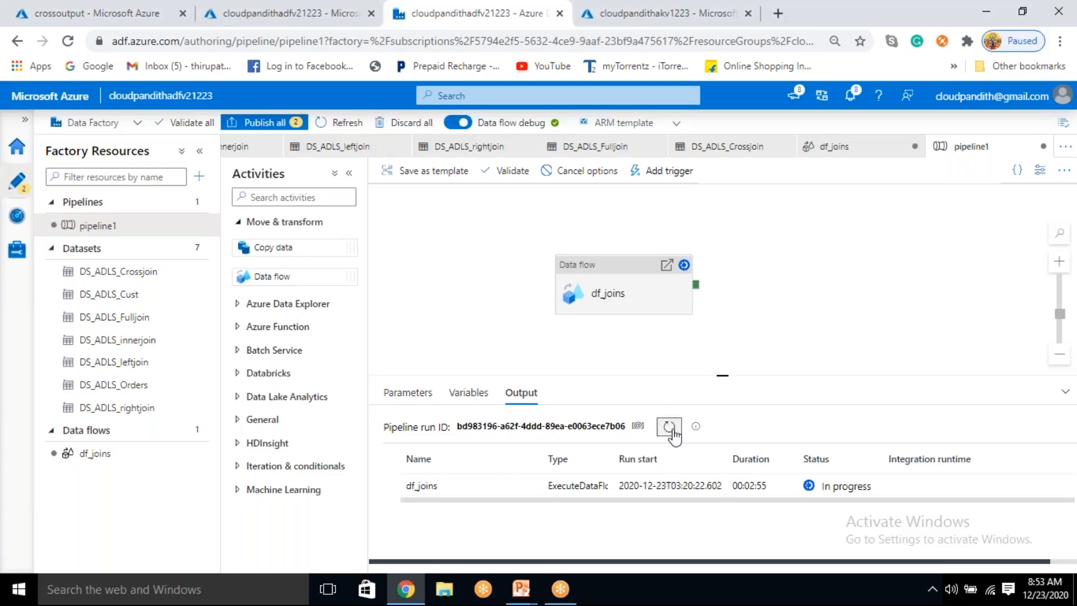
click(669, 428)
click(669, 428)
click(671, 428)
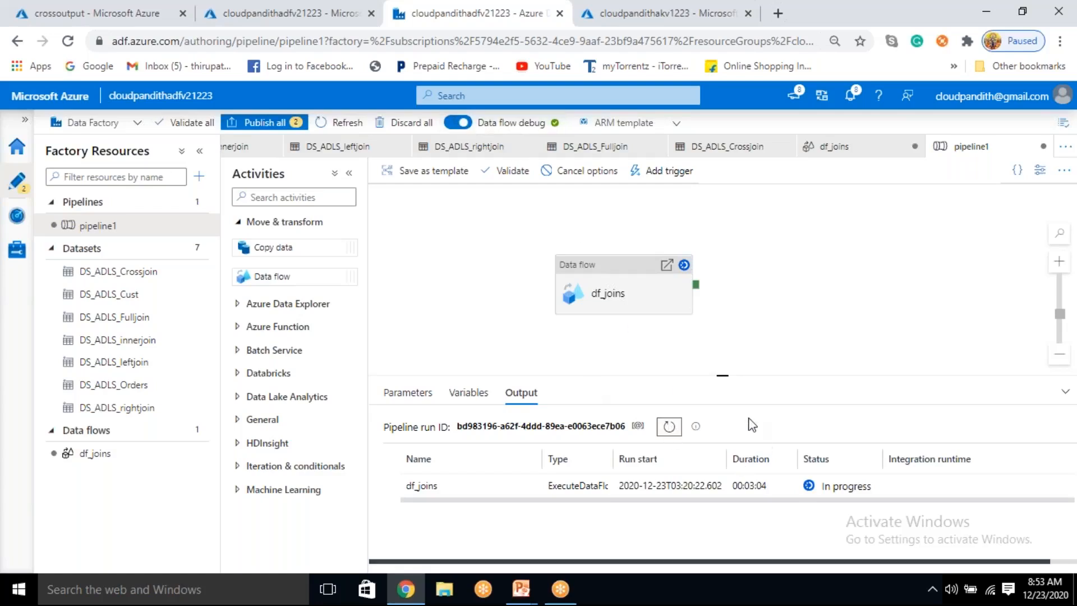
click(669, 436)
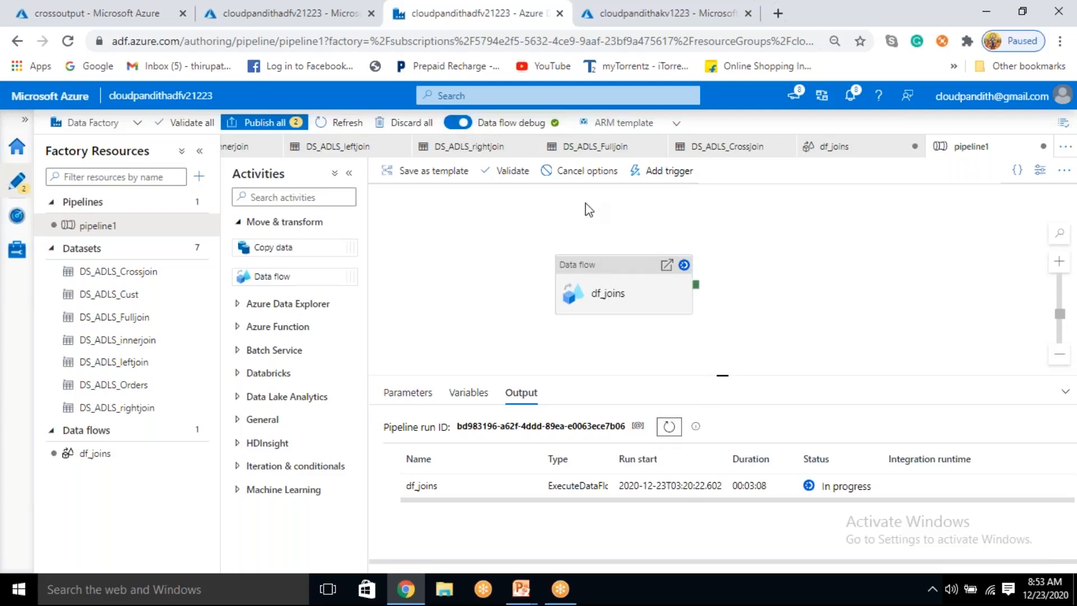
click(670, 427)
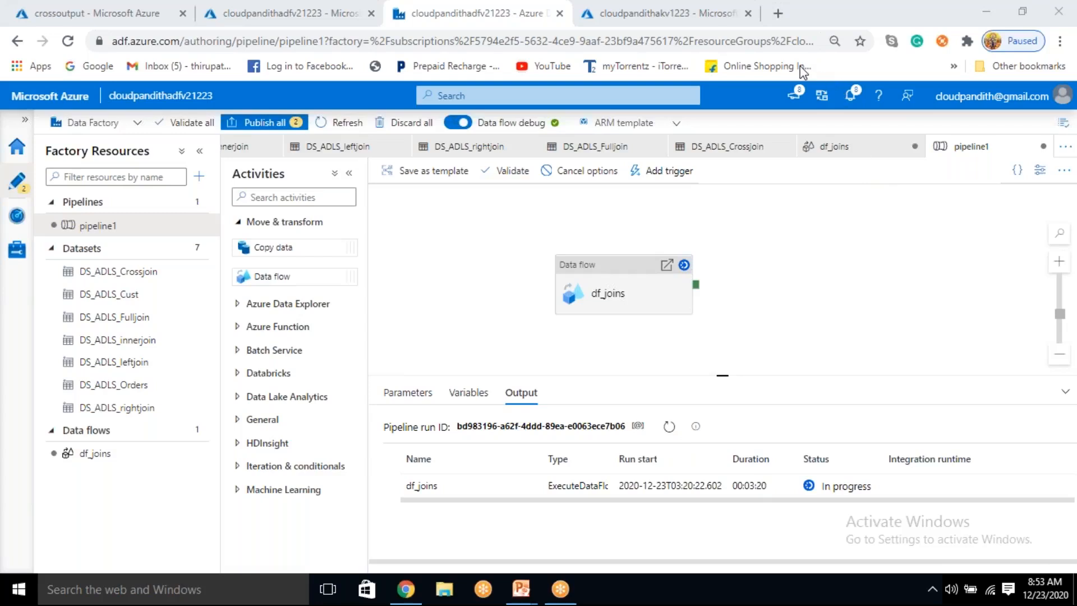
click(668, 427)
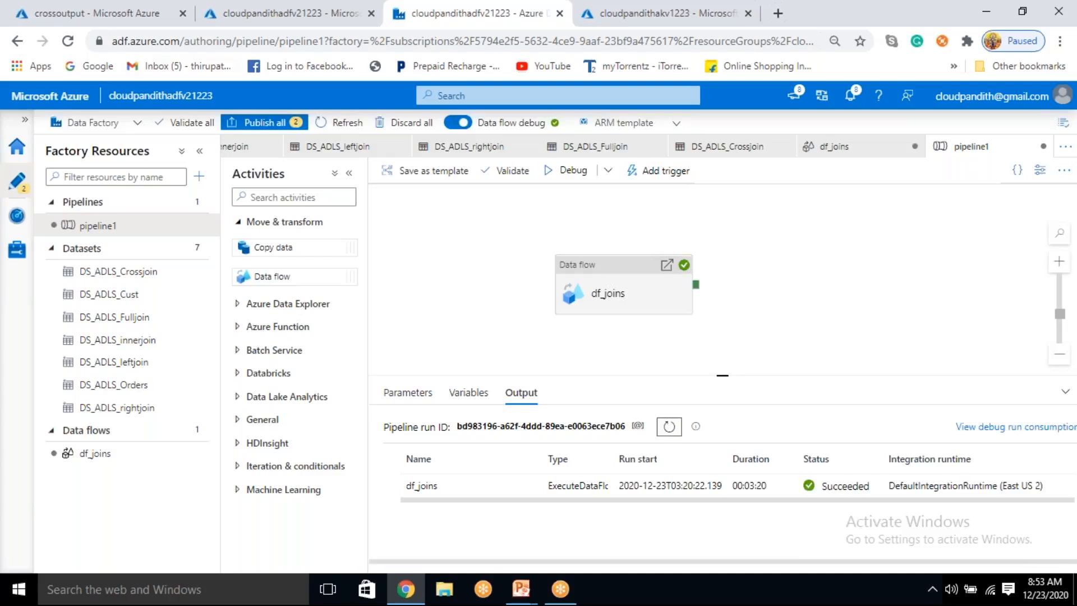
Step: Switch to the crossoutput container in the Azure portal, refresh its file list, and preview data.csv as a table
click(78, 13)
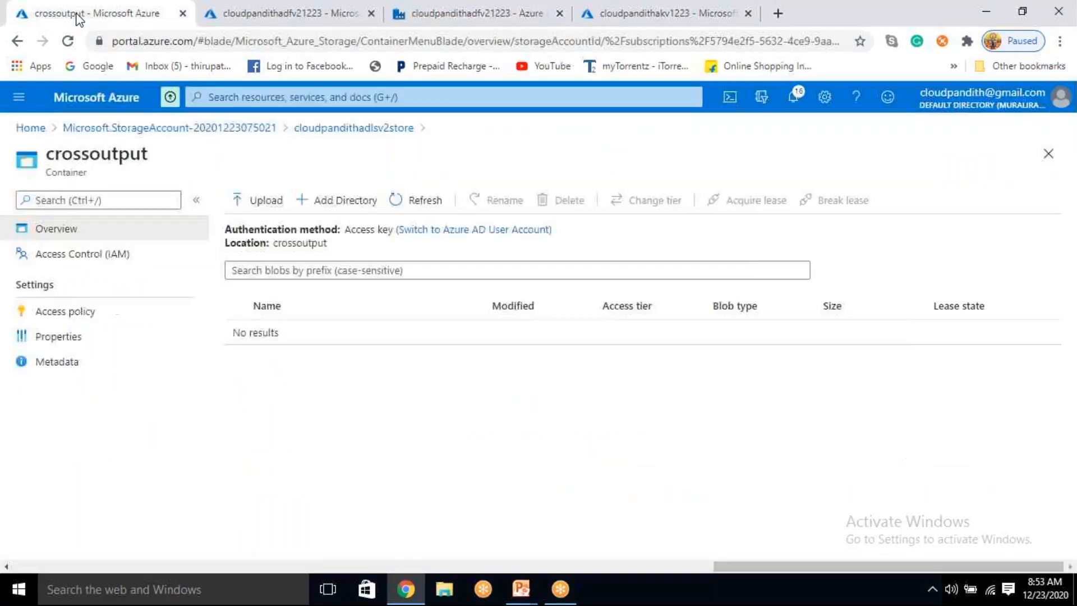
click(422, 199)
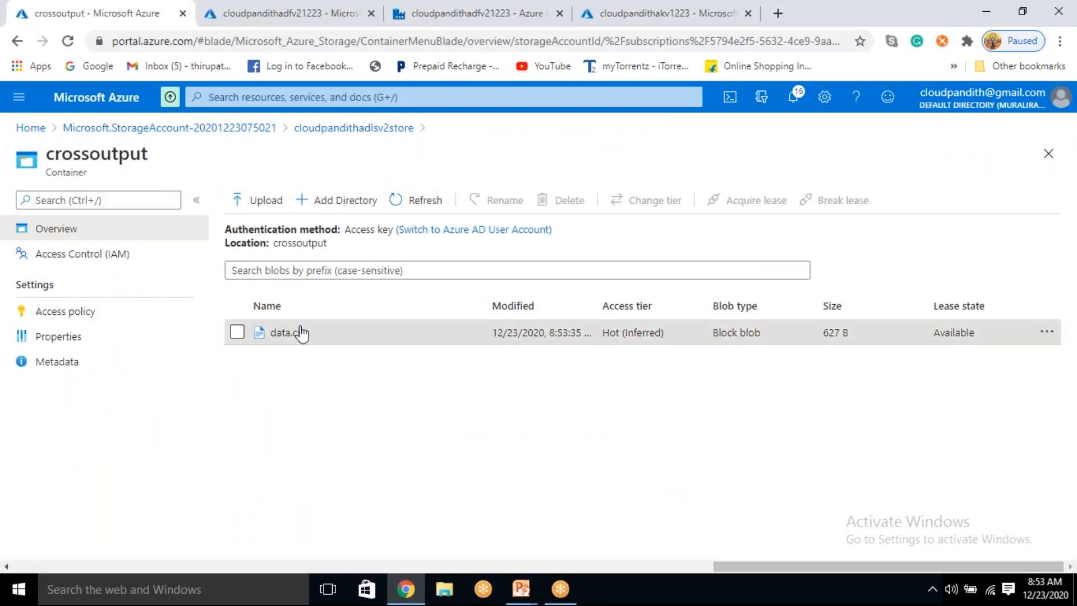
click(298, 331)
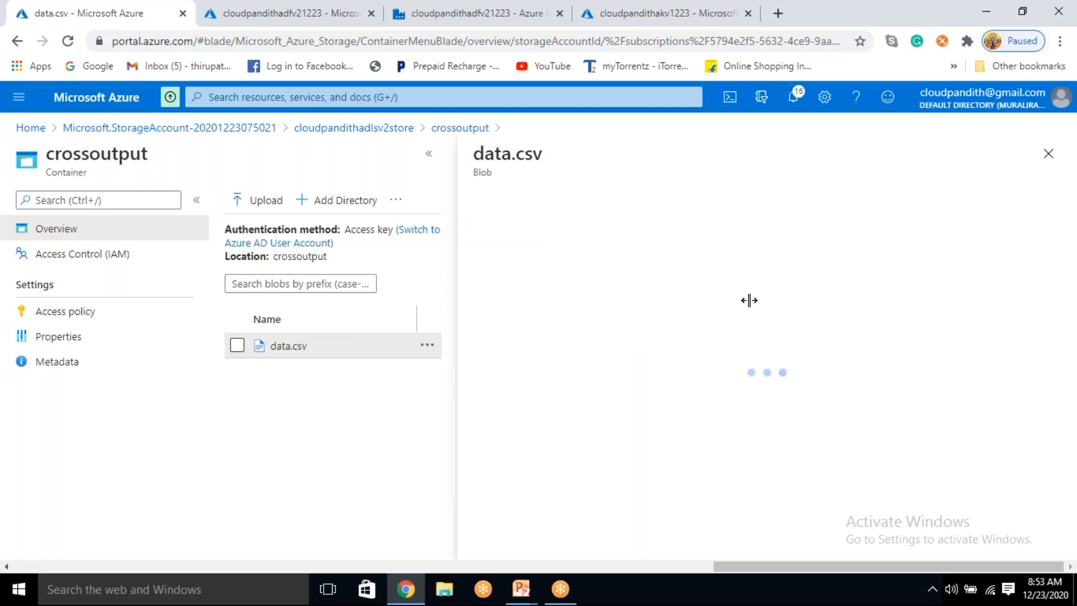
click(616, 236)
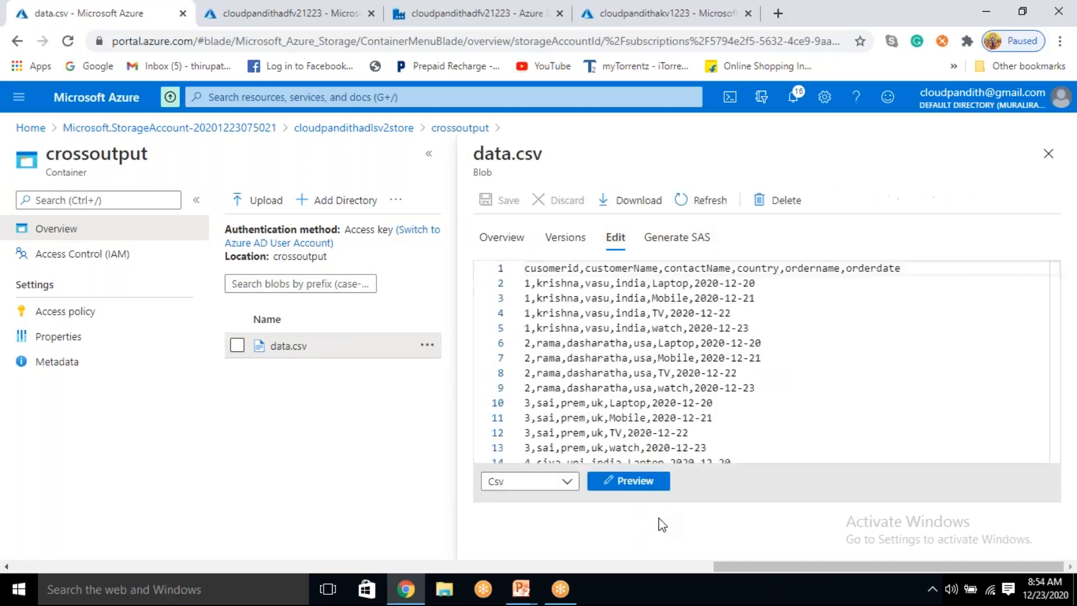
click(658, 481)
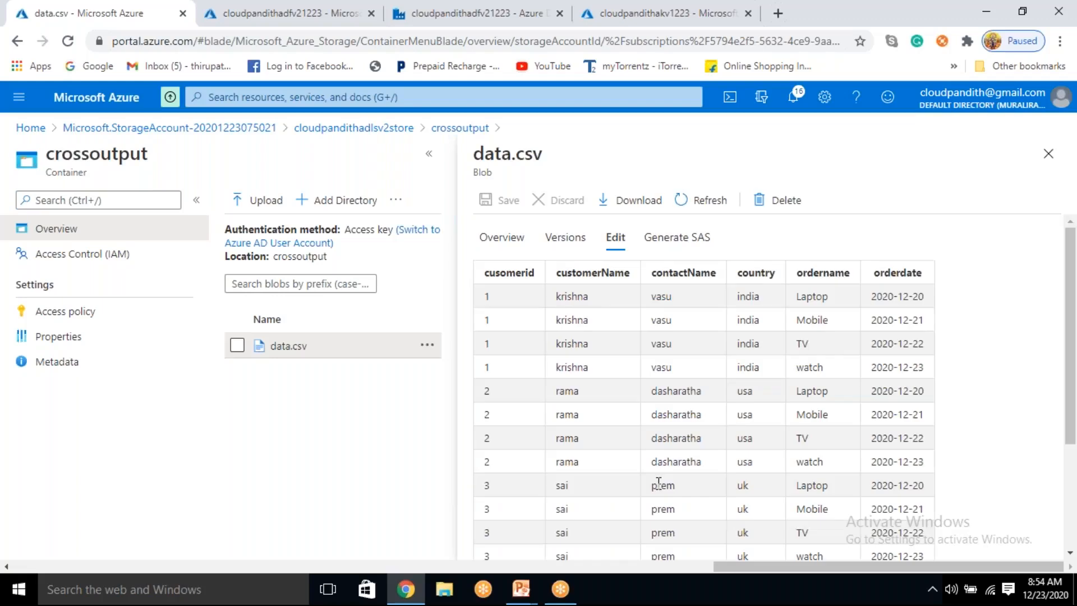
Step: Examine the cross join rows in the data.csv preview, checking how each customer is paired with the order names and dates
double_click(487, 296)
drag(802, 296, 824, 367)
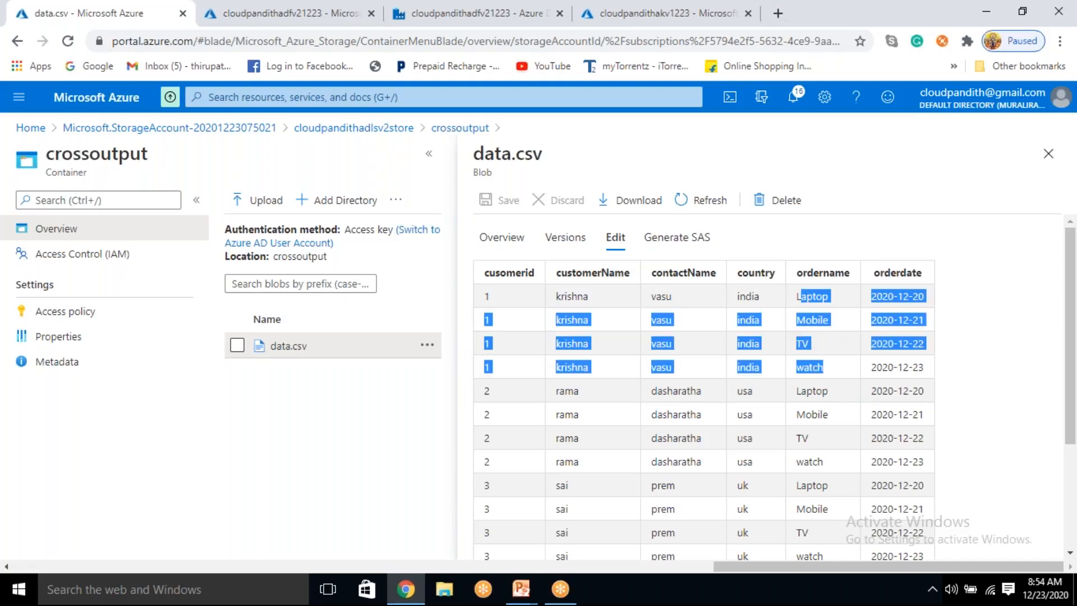
click(807, 348)
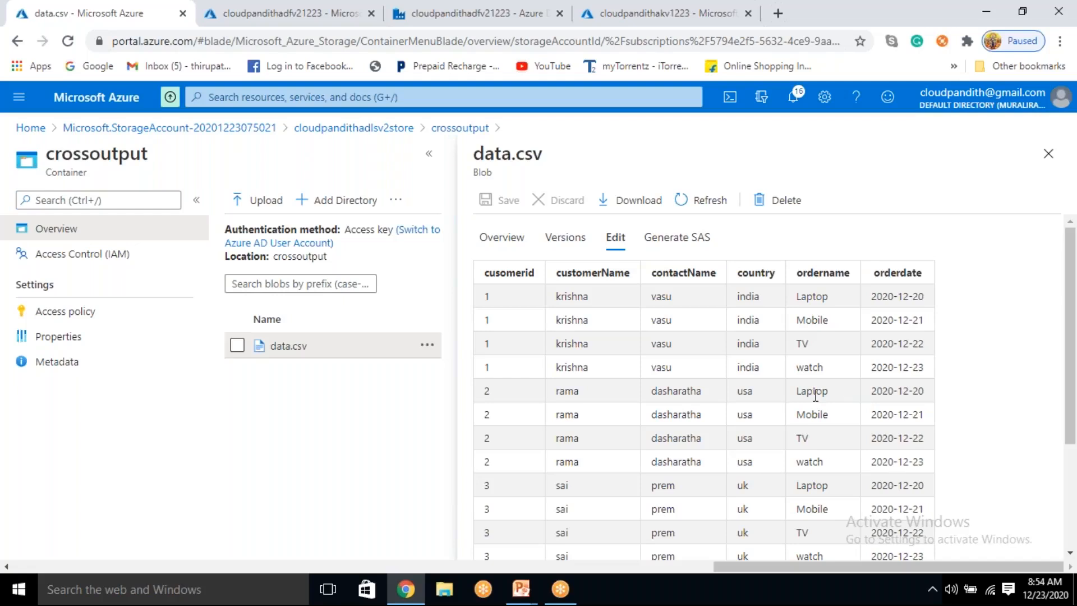
drag(815, 391, 883, 493)
click(883, 507)
scroll(739, 452, down, 3)
scroll(748, 488, up, 3)
click(308, 23)
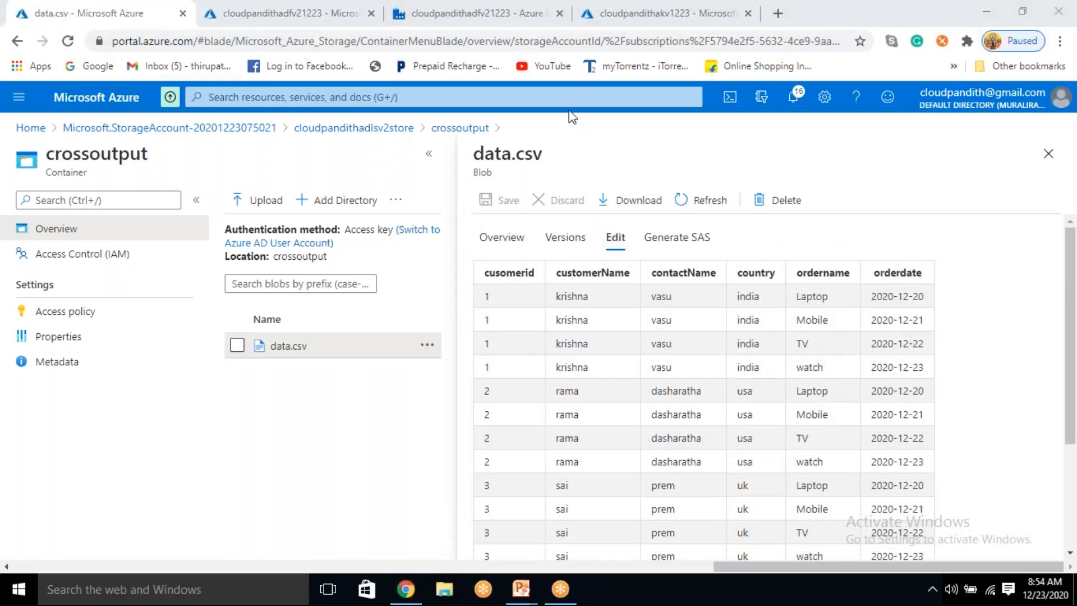